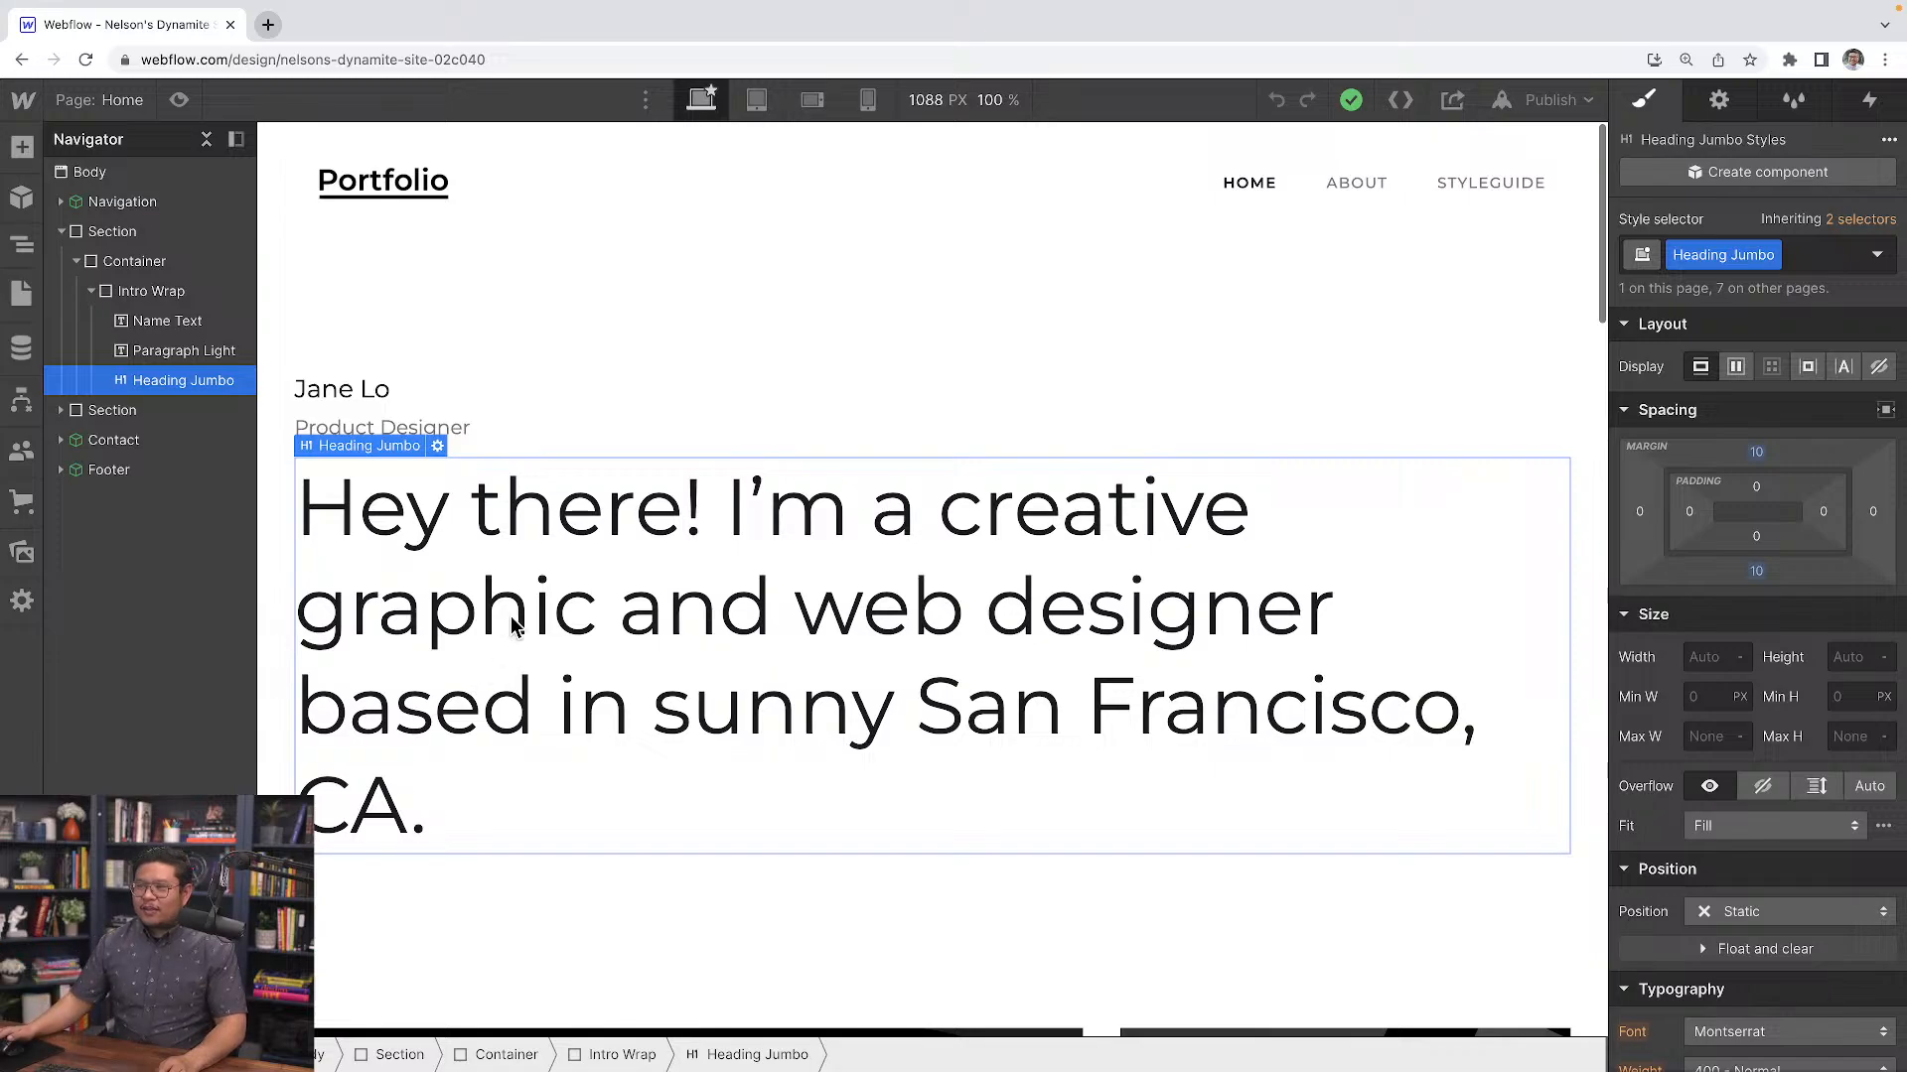
pyautogui.scroll(-2, 511, 616)
pyautogui.scroll(2, 511, 616)
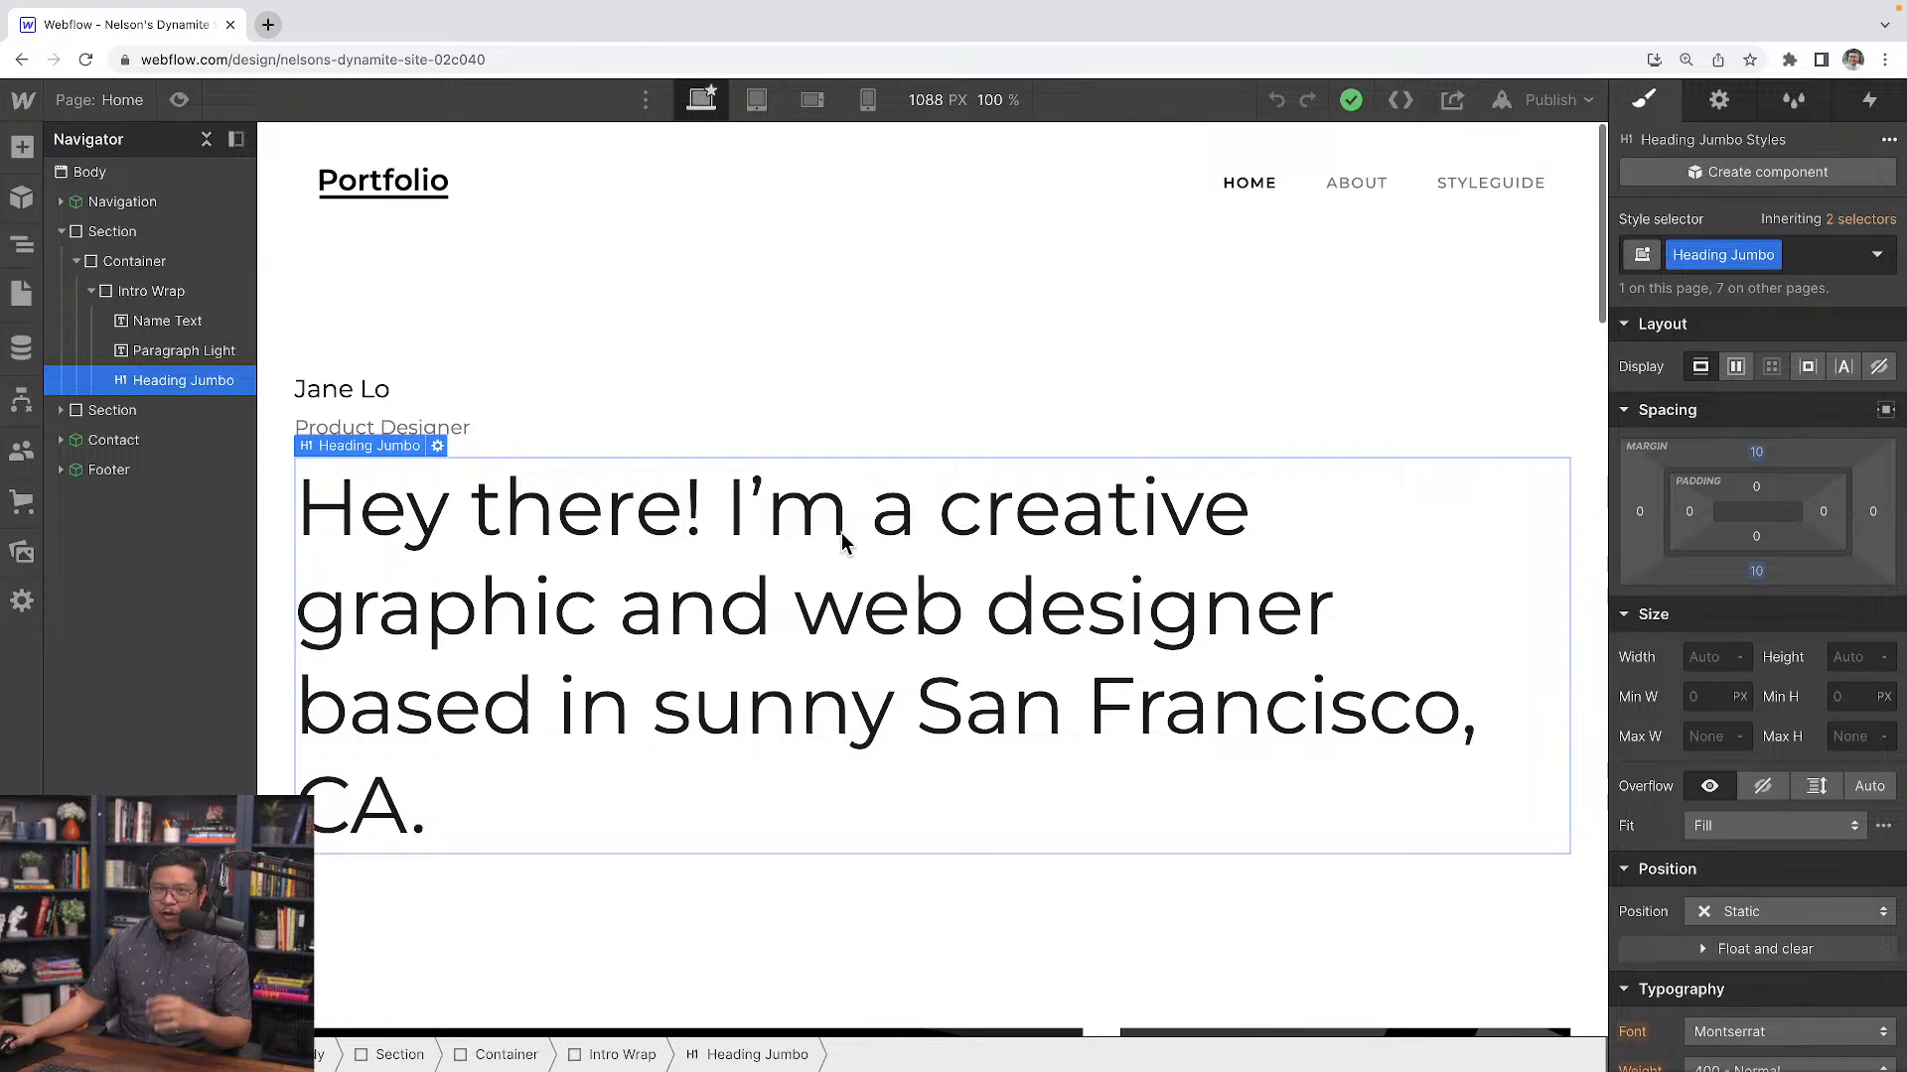
# Add a Scroll into view element trigger to the selected Heading Jumbo
pyautogui.click(1874, 100)
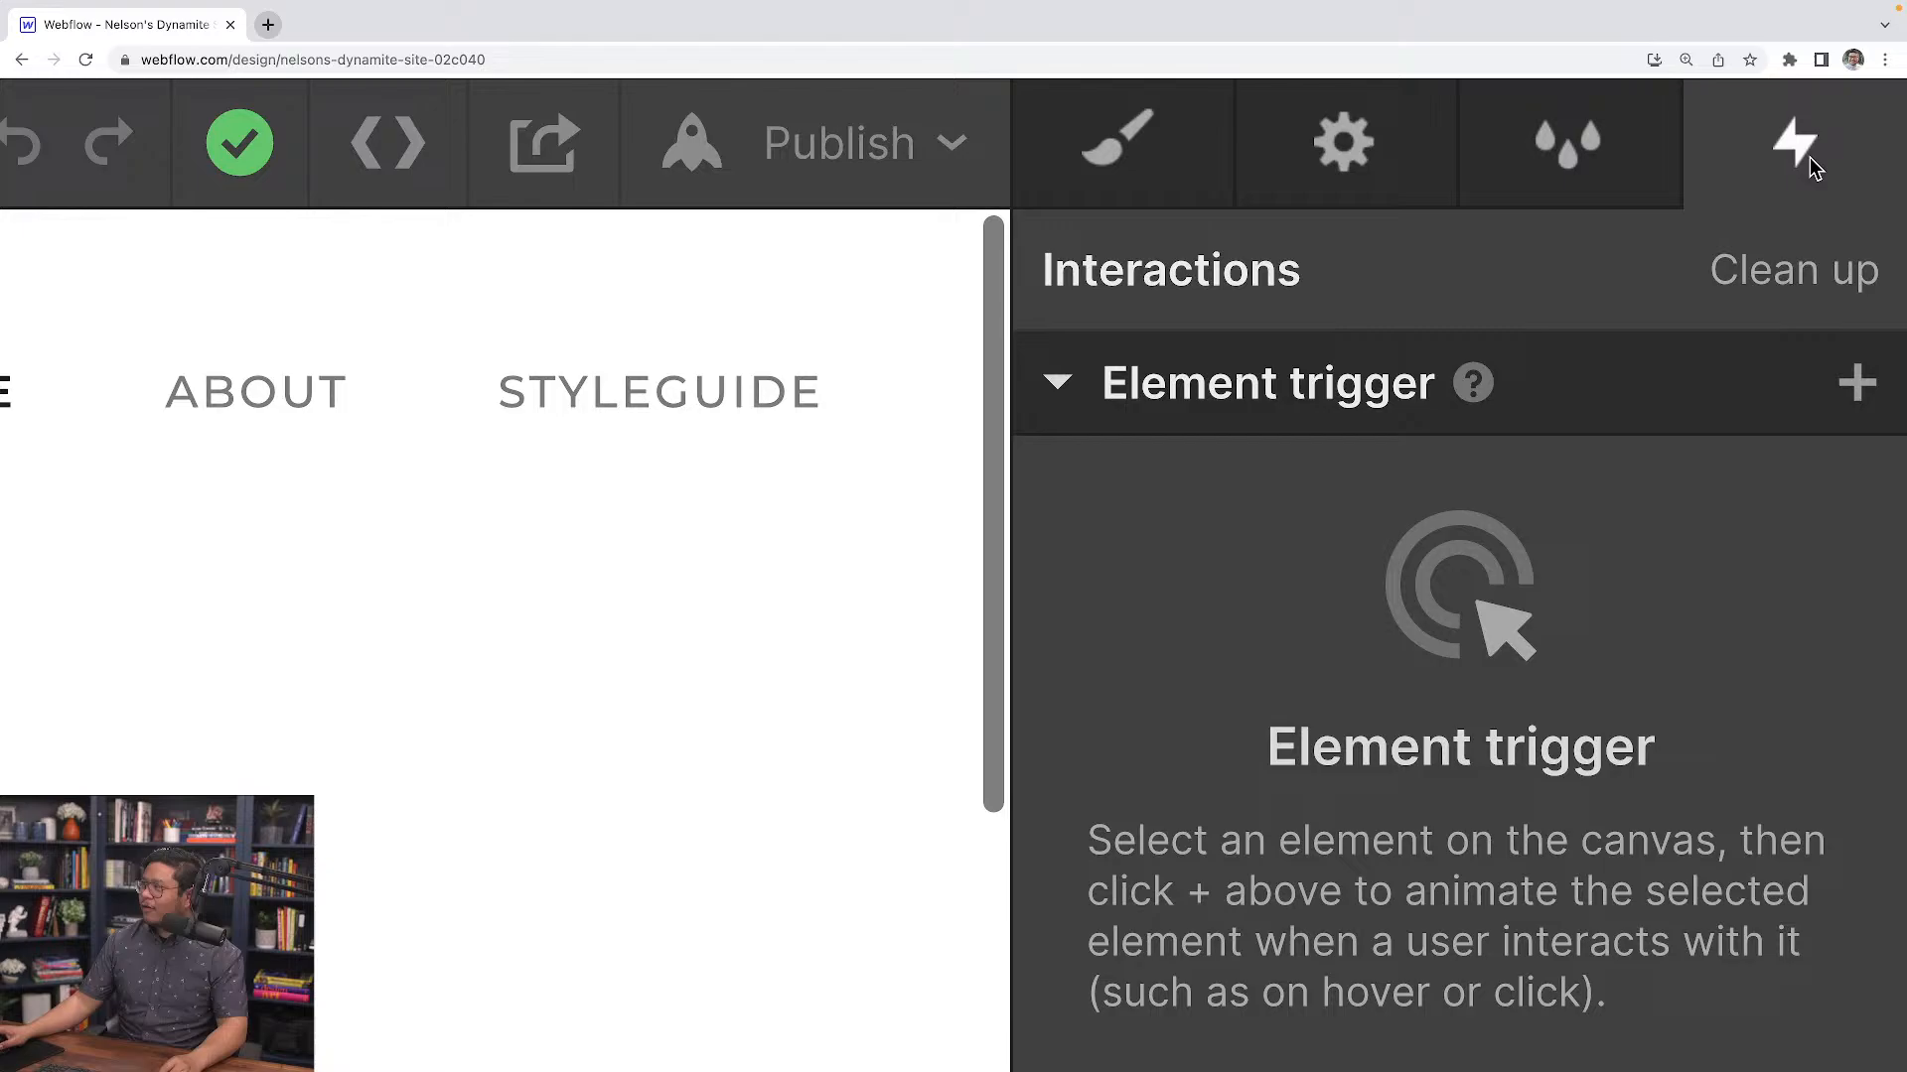
pyautogui.click(1857, 383)
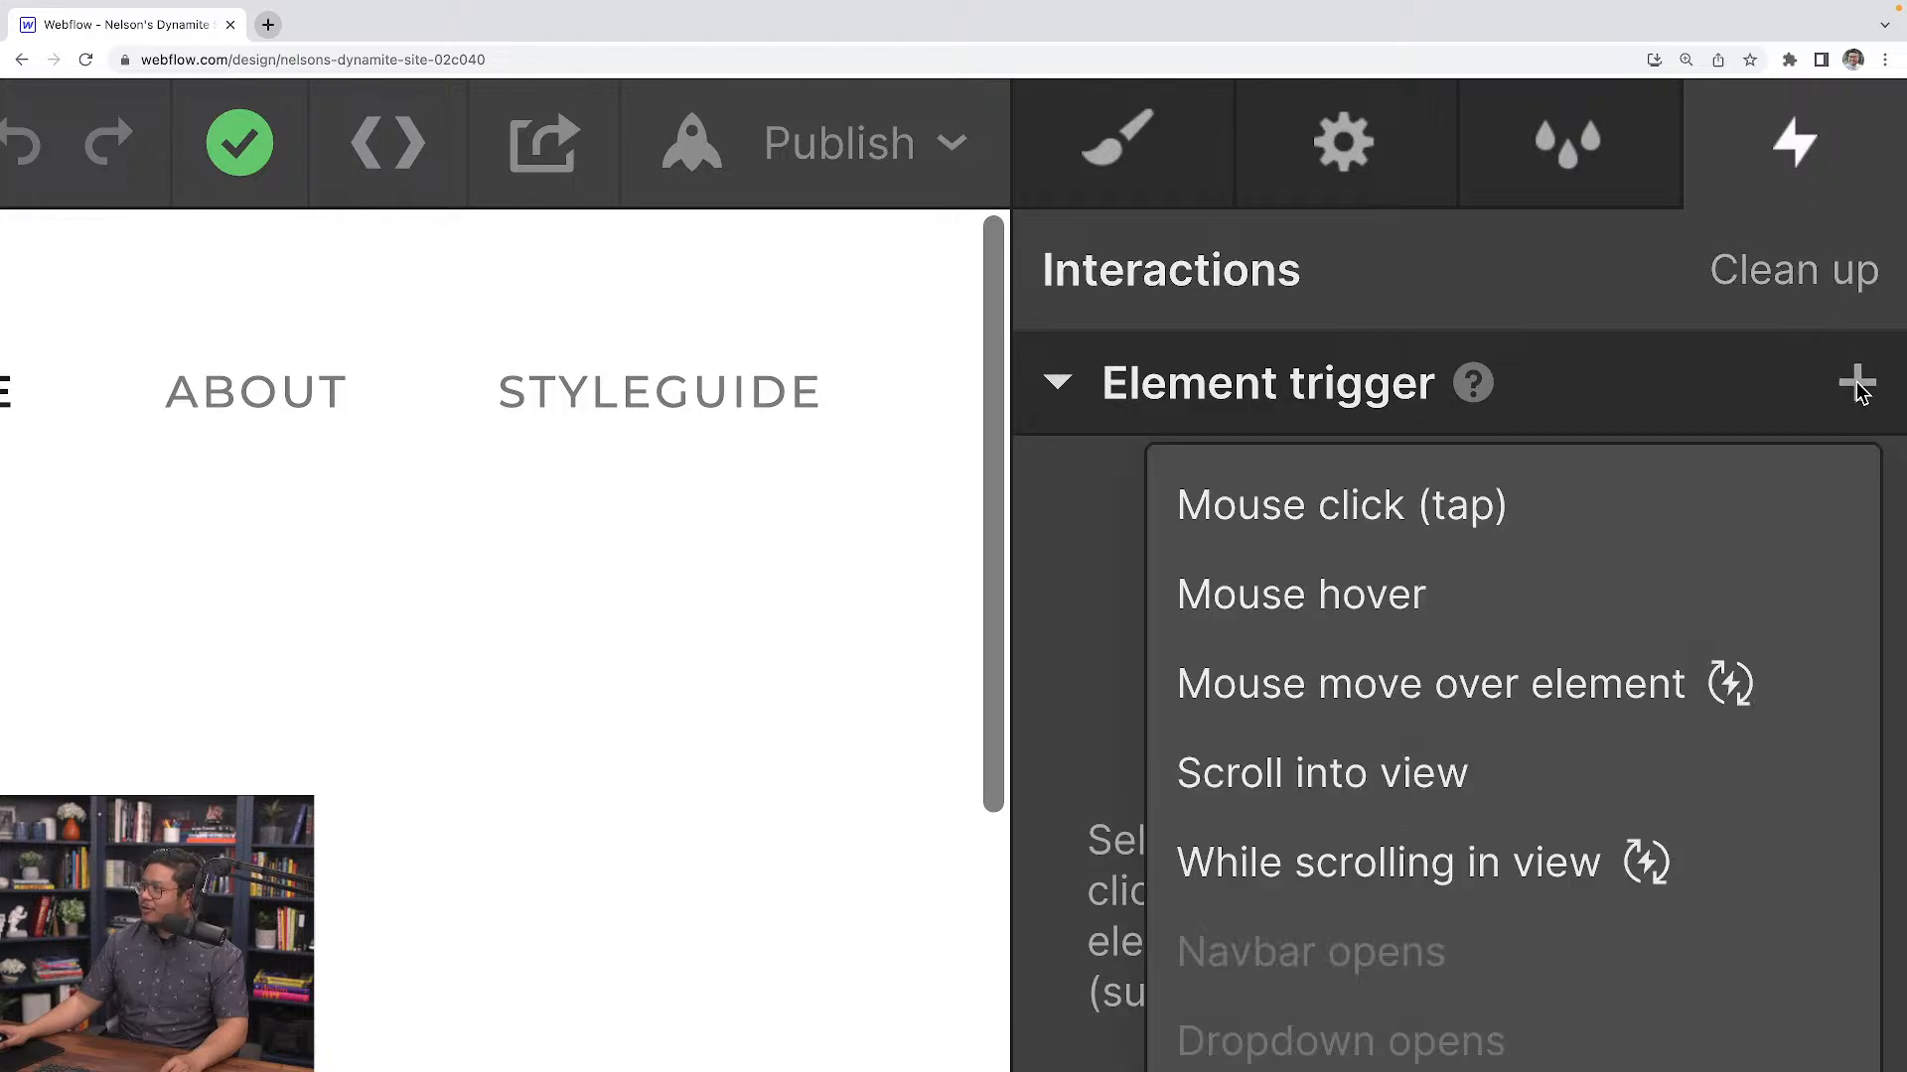
pyautogui.click(1390, 789)
pyautogui.scroll(-3, 1470, 774)
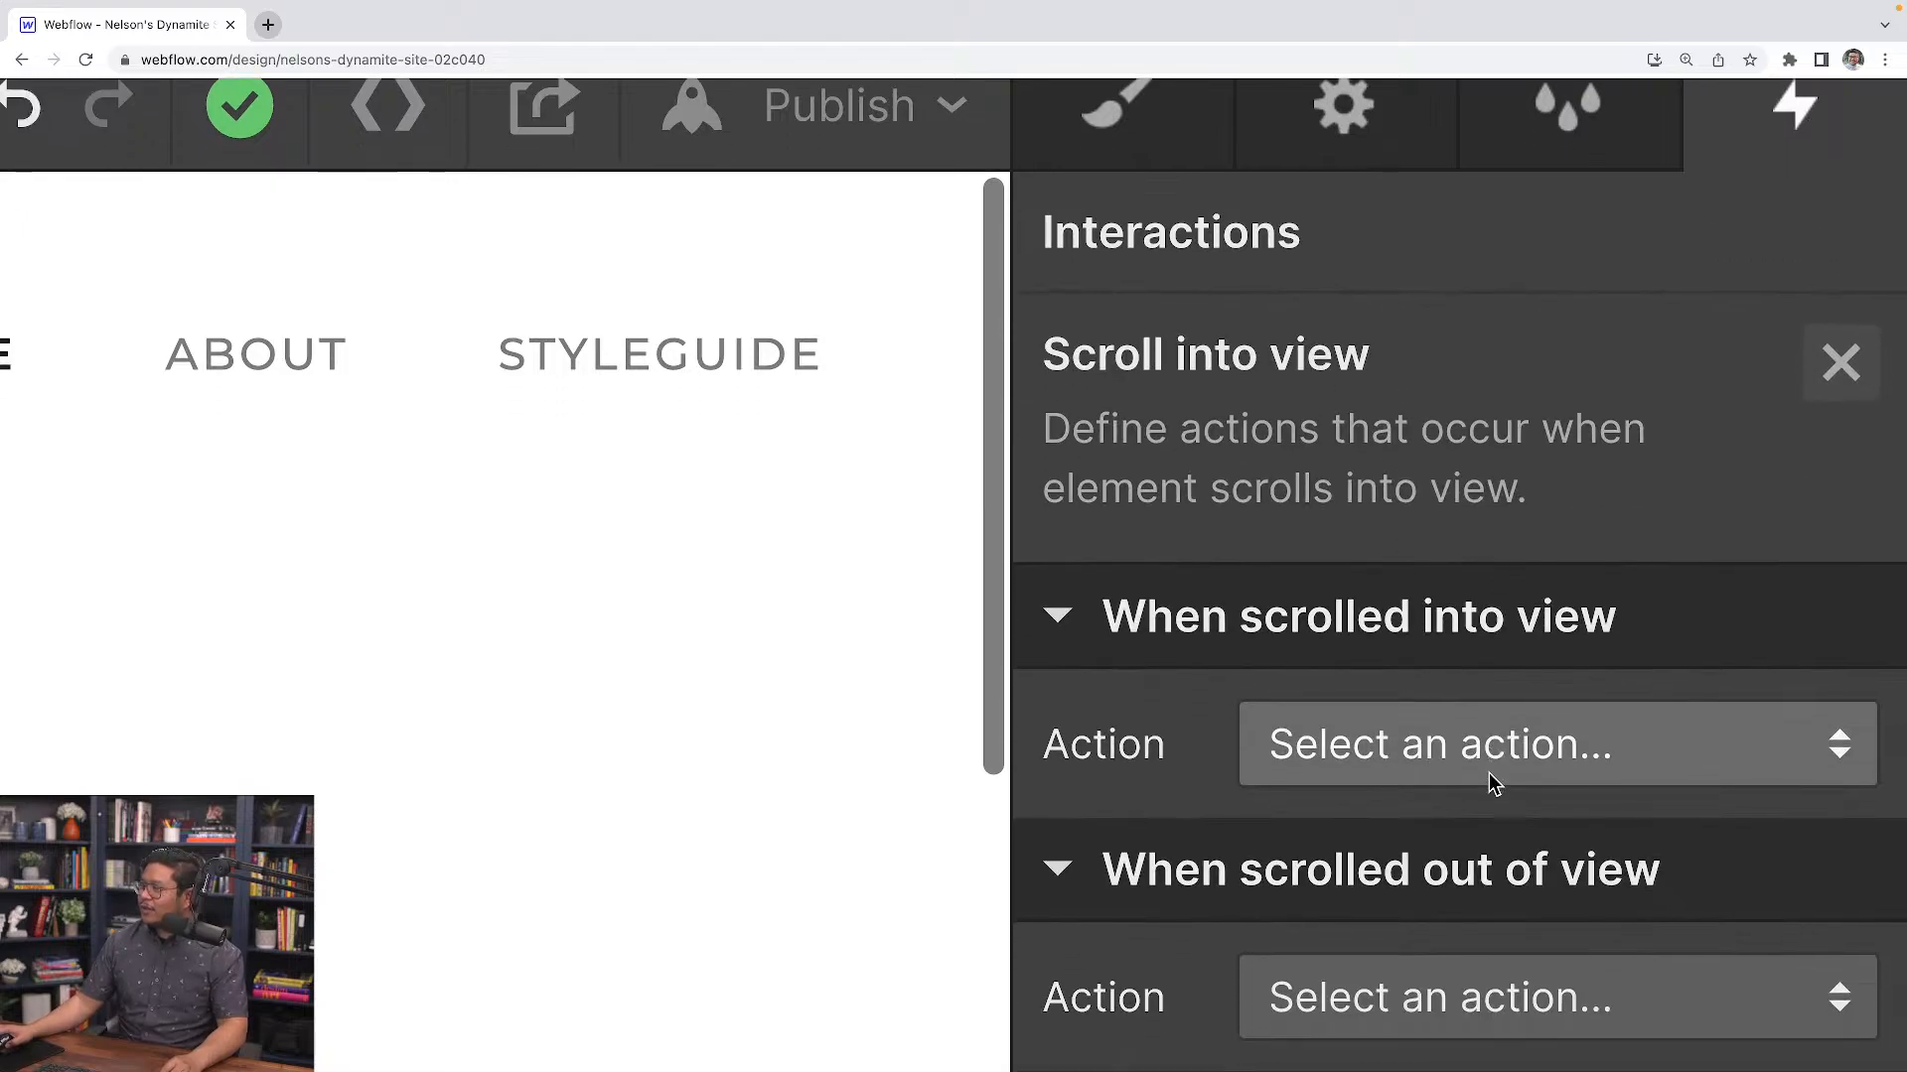
# Set the scrolled-into-view action to start a new timed animation named hero reveal
pyautogui.click(1402, 637)
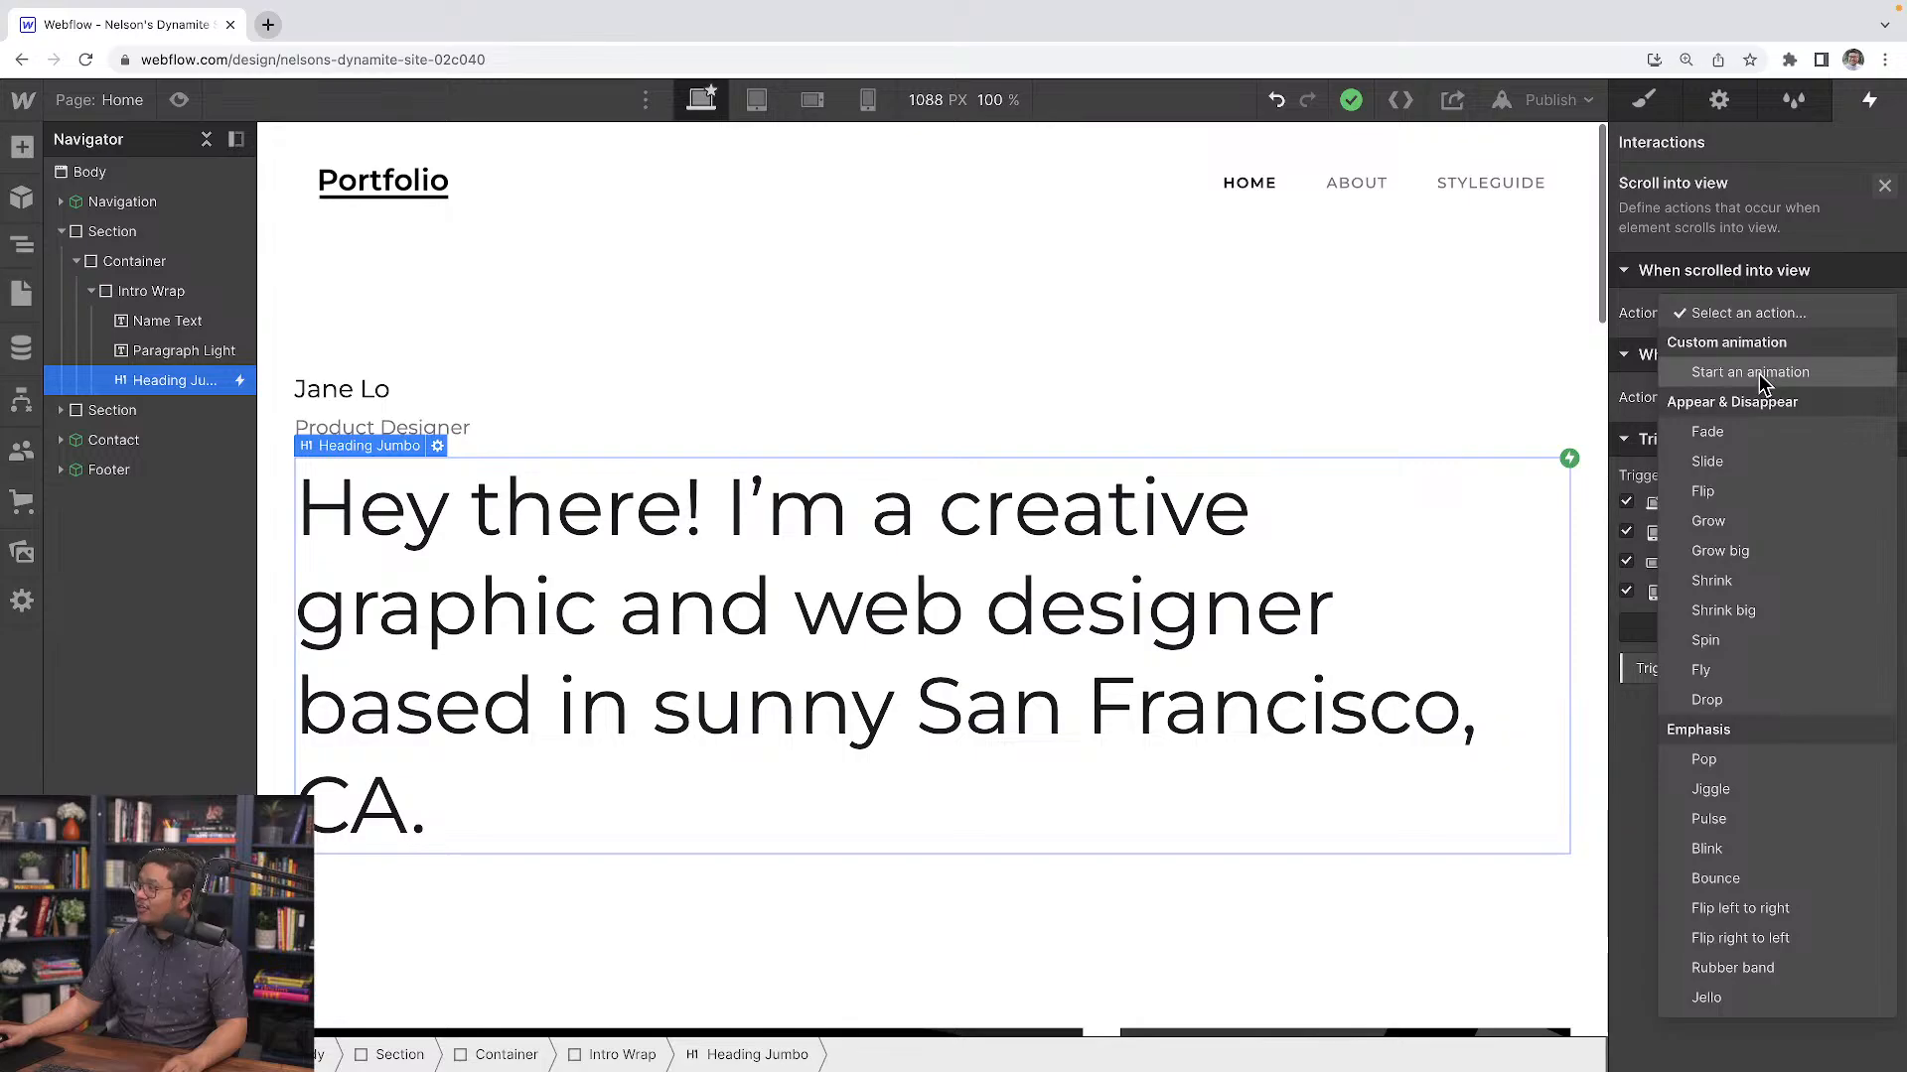
pyautogui.click(1465, 797)
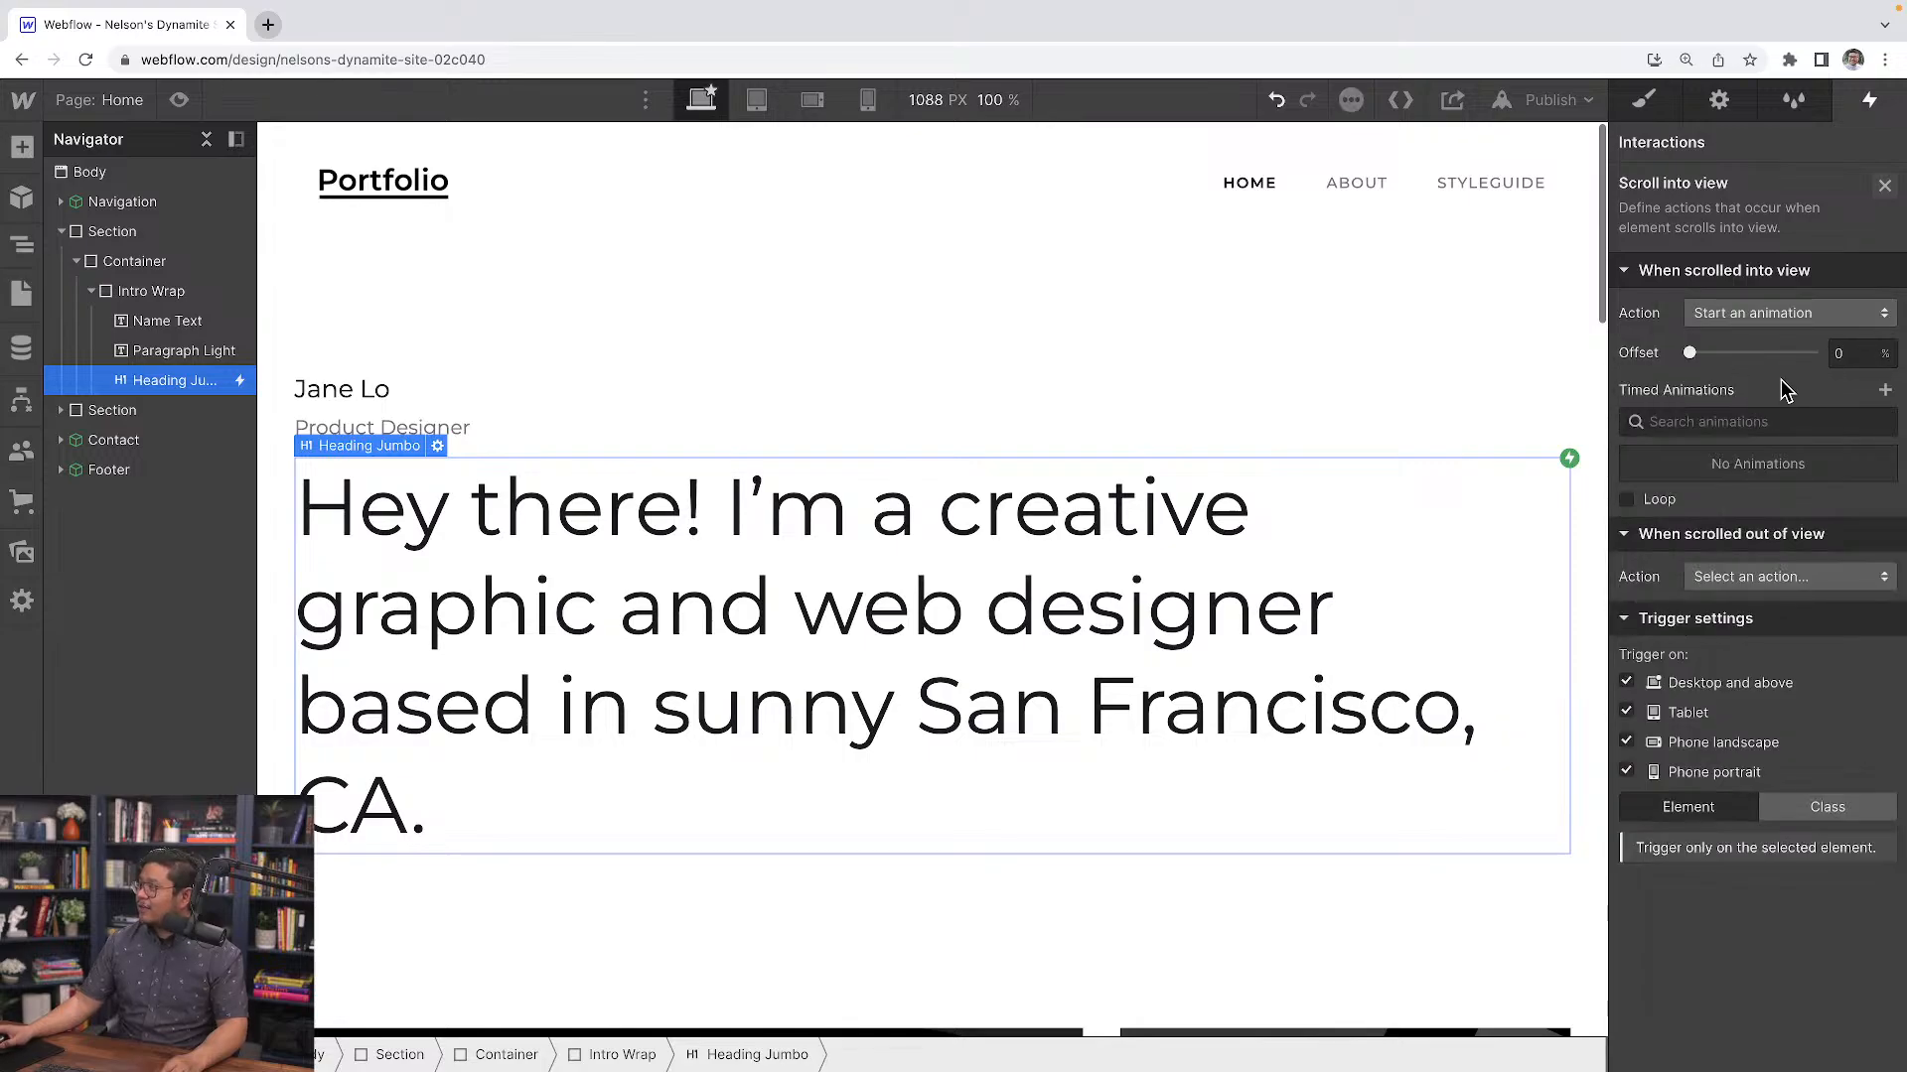
pyautogui.click(1882, 390)
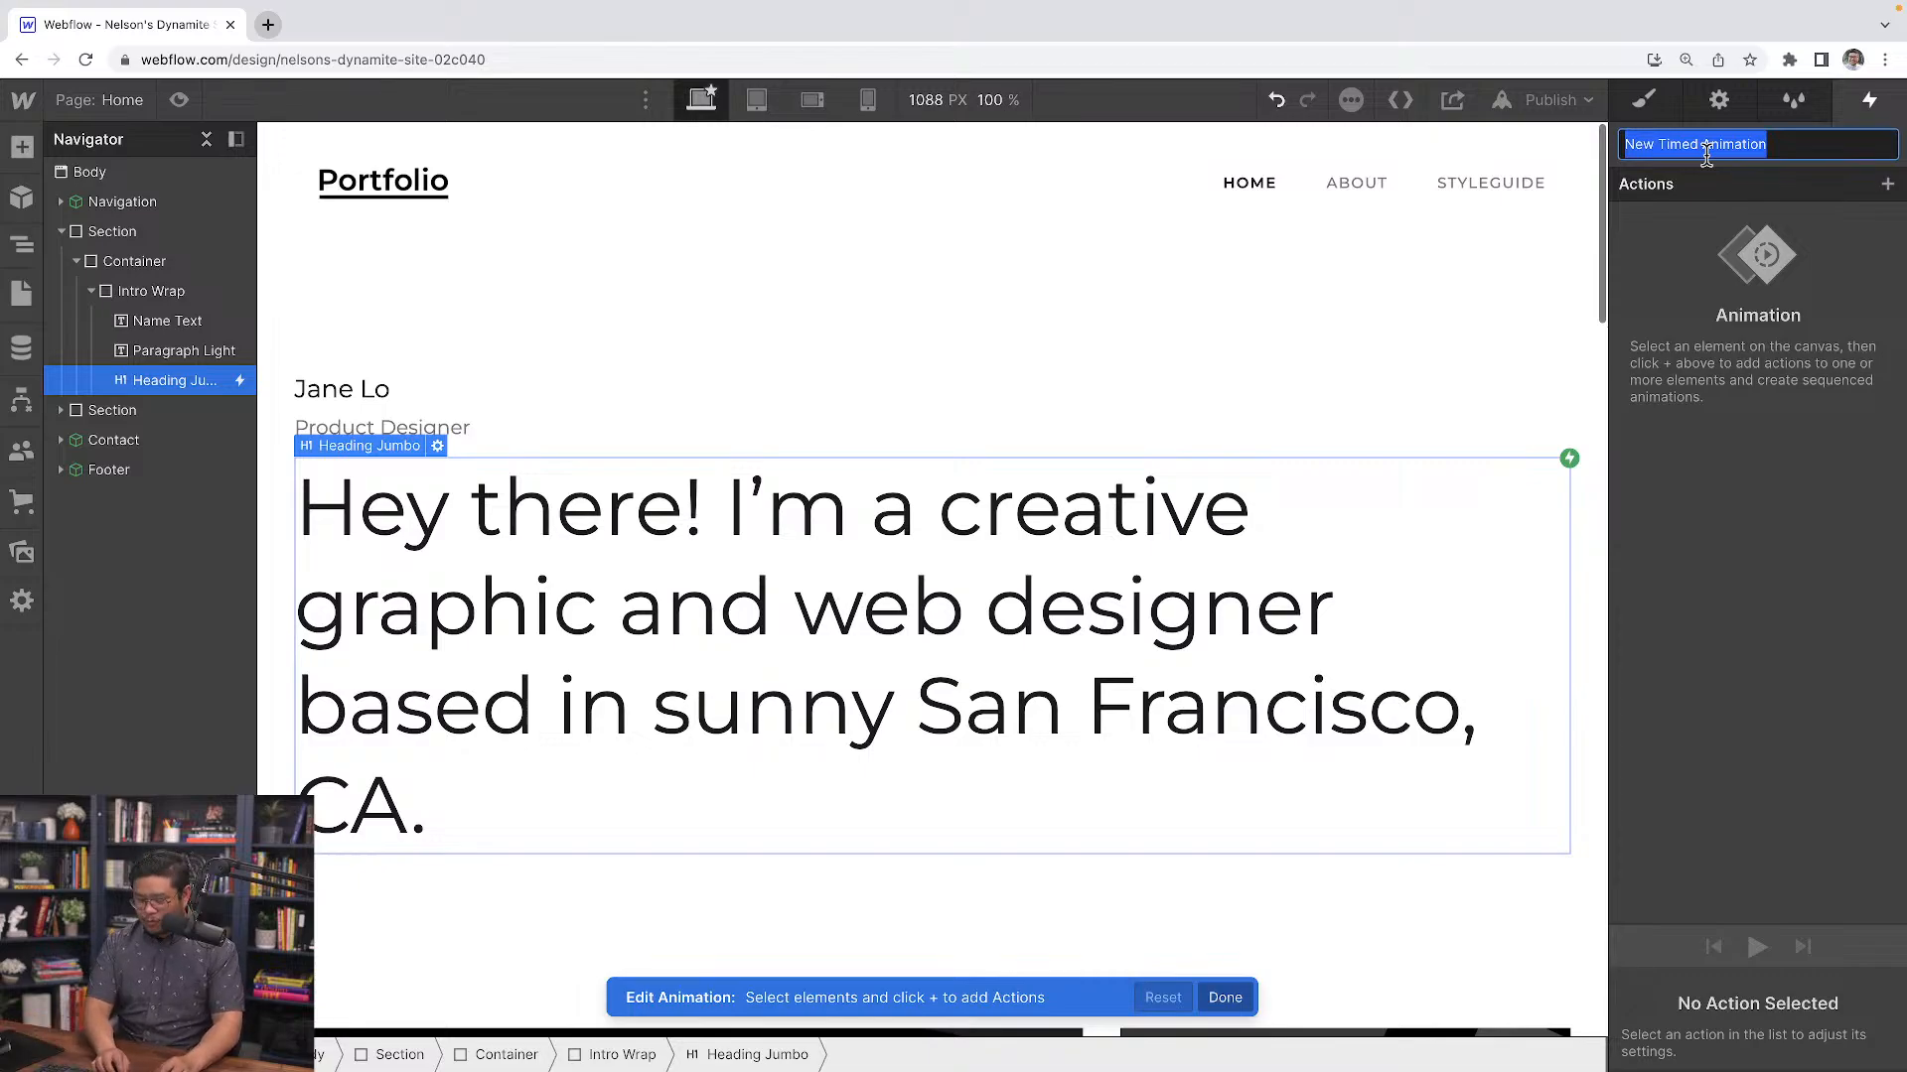
pyautogui.write('hero reveal')
pyautogui.press('Return')
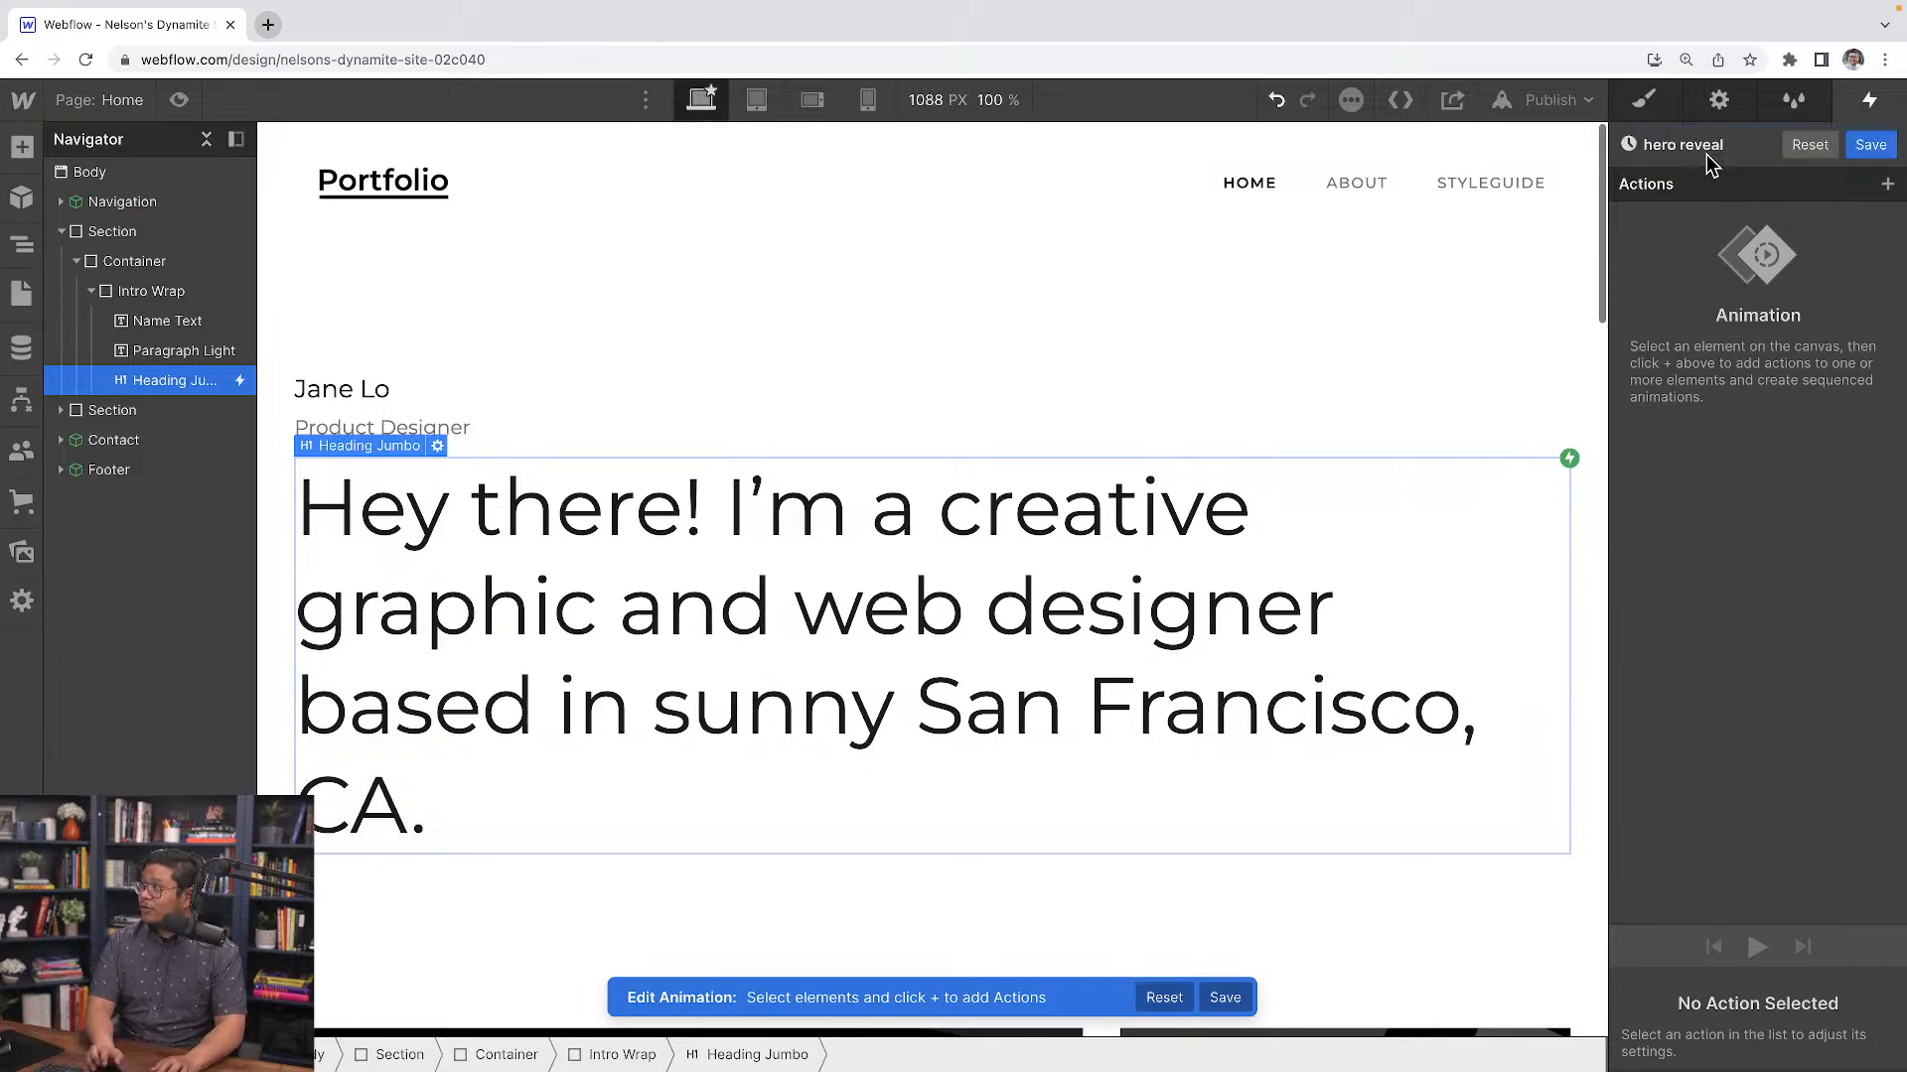
# Add a Scale action to Heading Jumbo at the start of the timeline, set to 1.1
pyautogui.click(1887, 184)
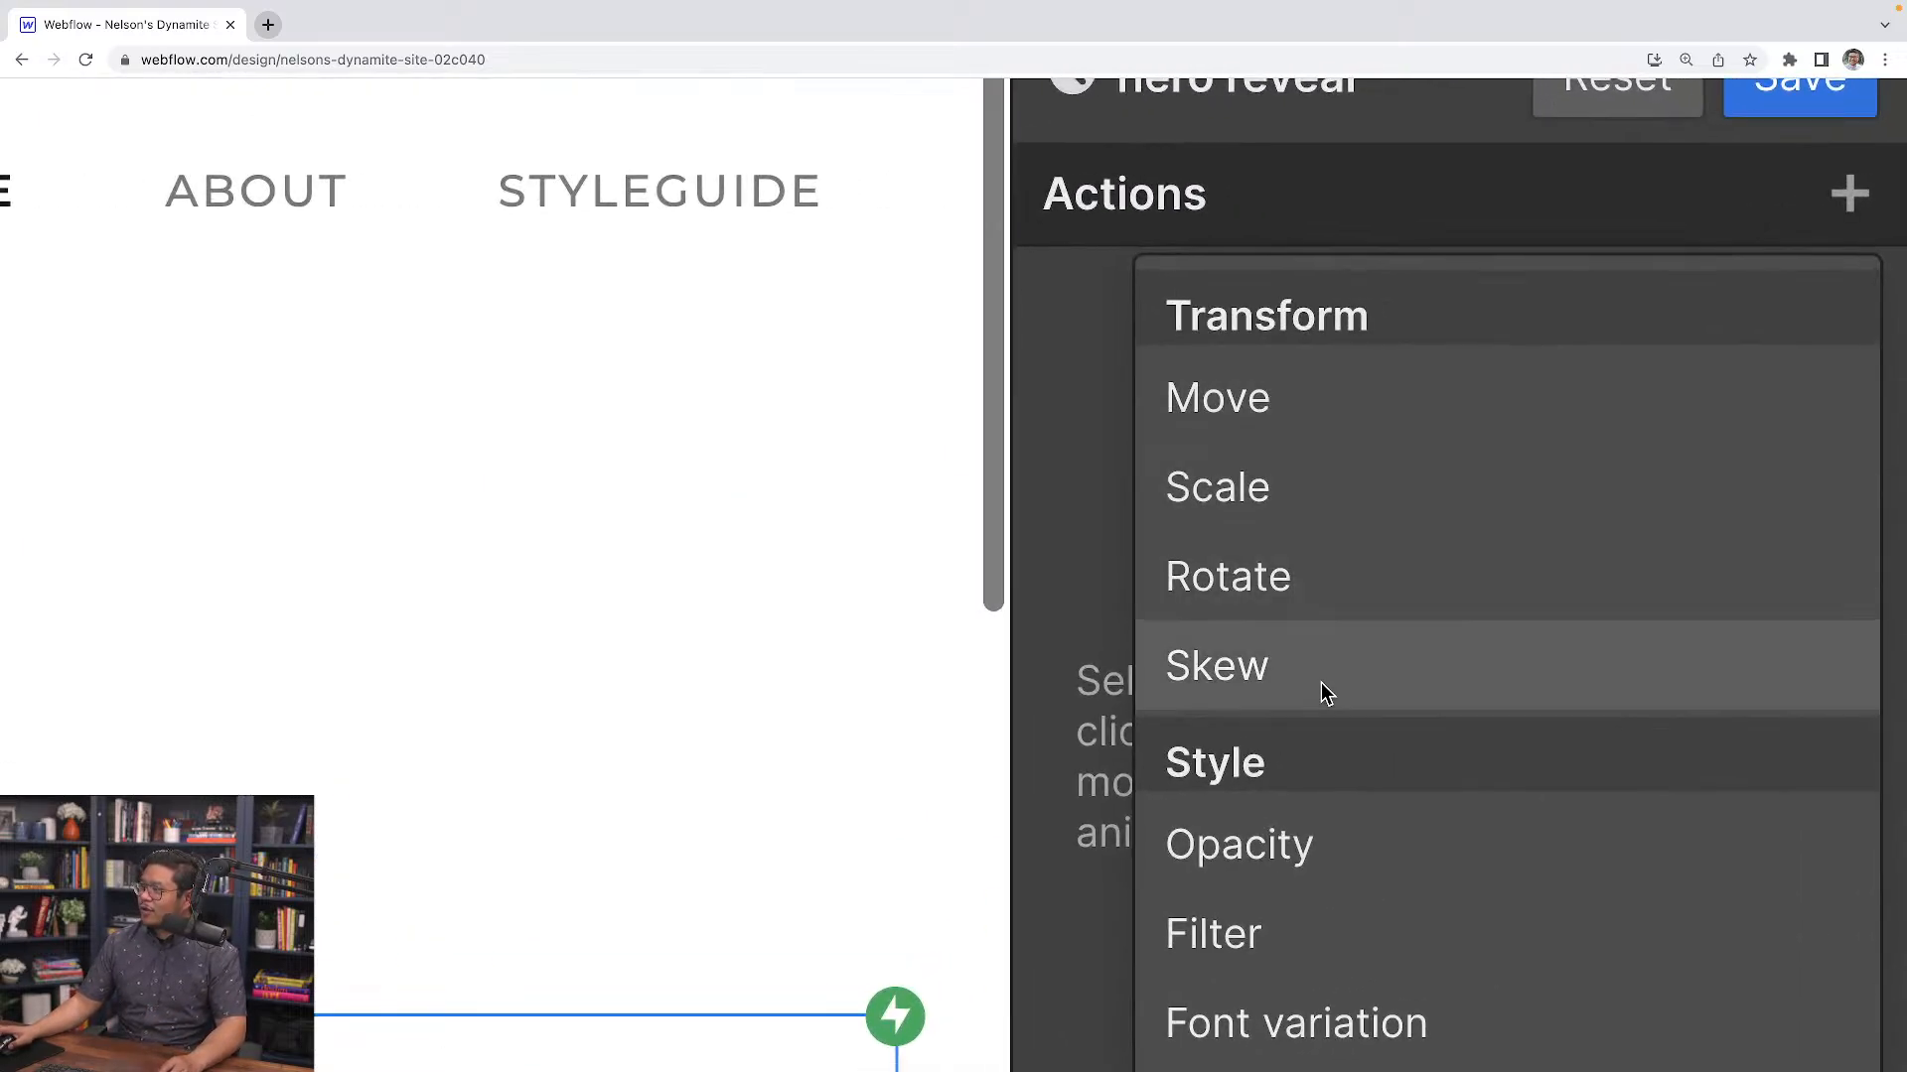
pyautogui.scroll(-2, 1320, 706)
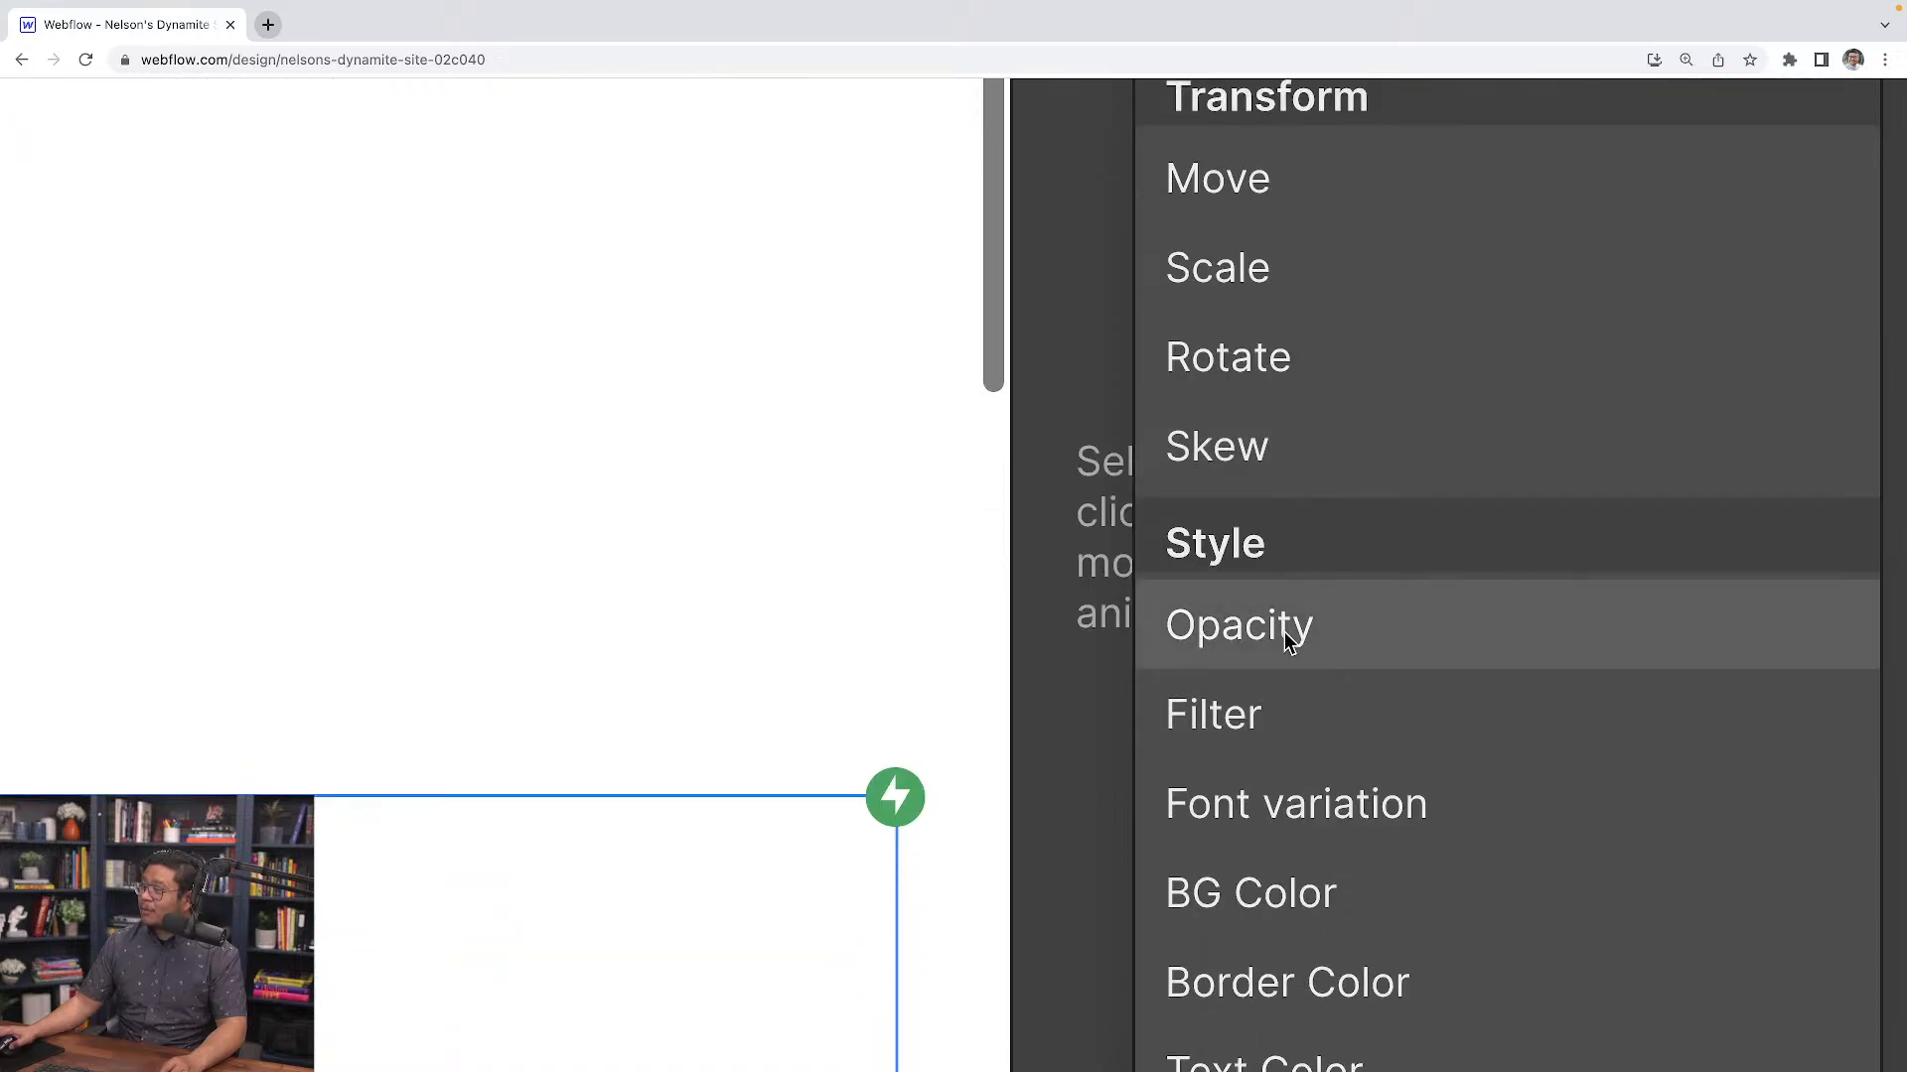
pyautogui.scroll(-5, 1287, 641)
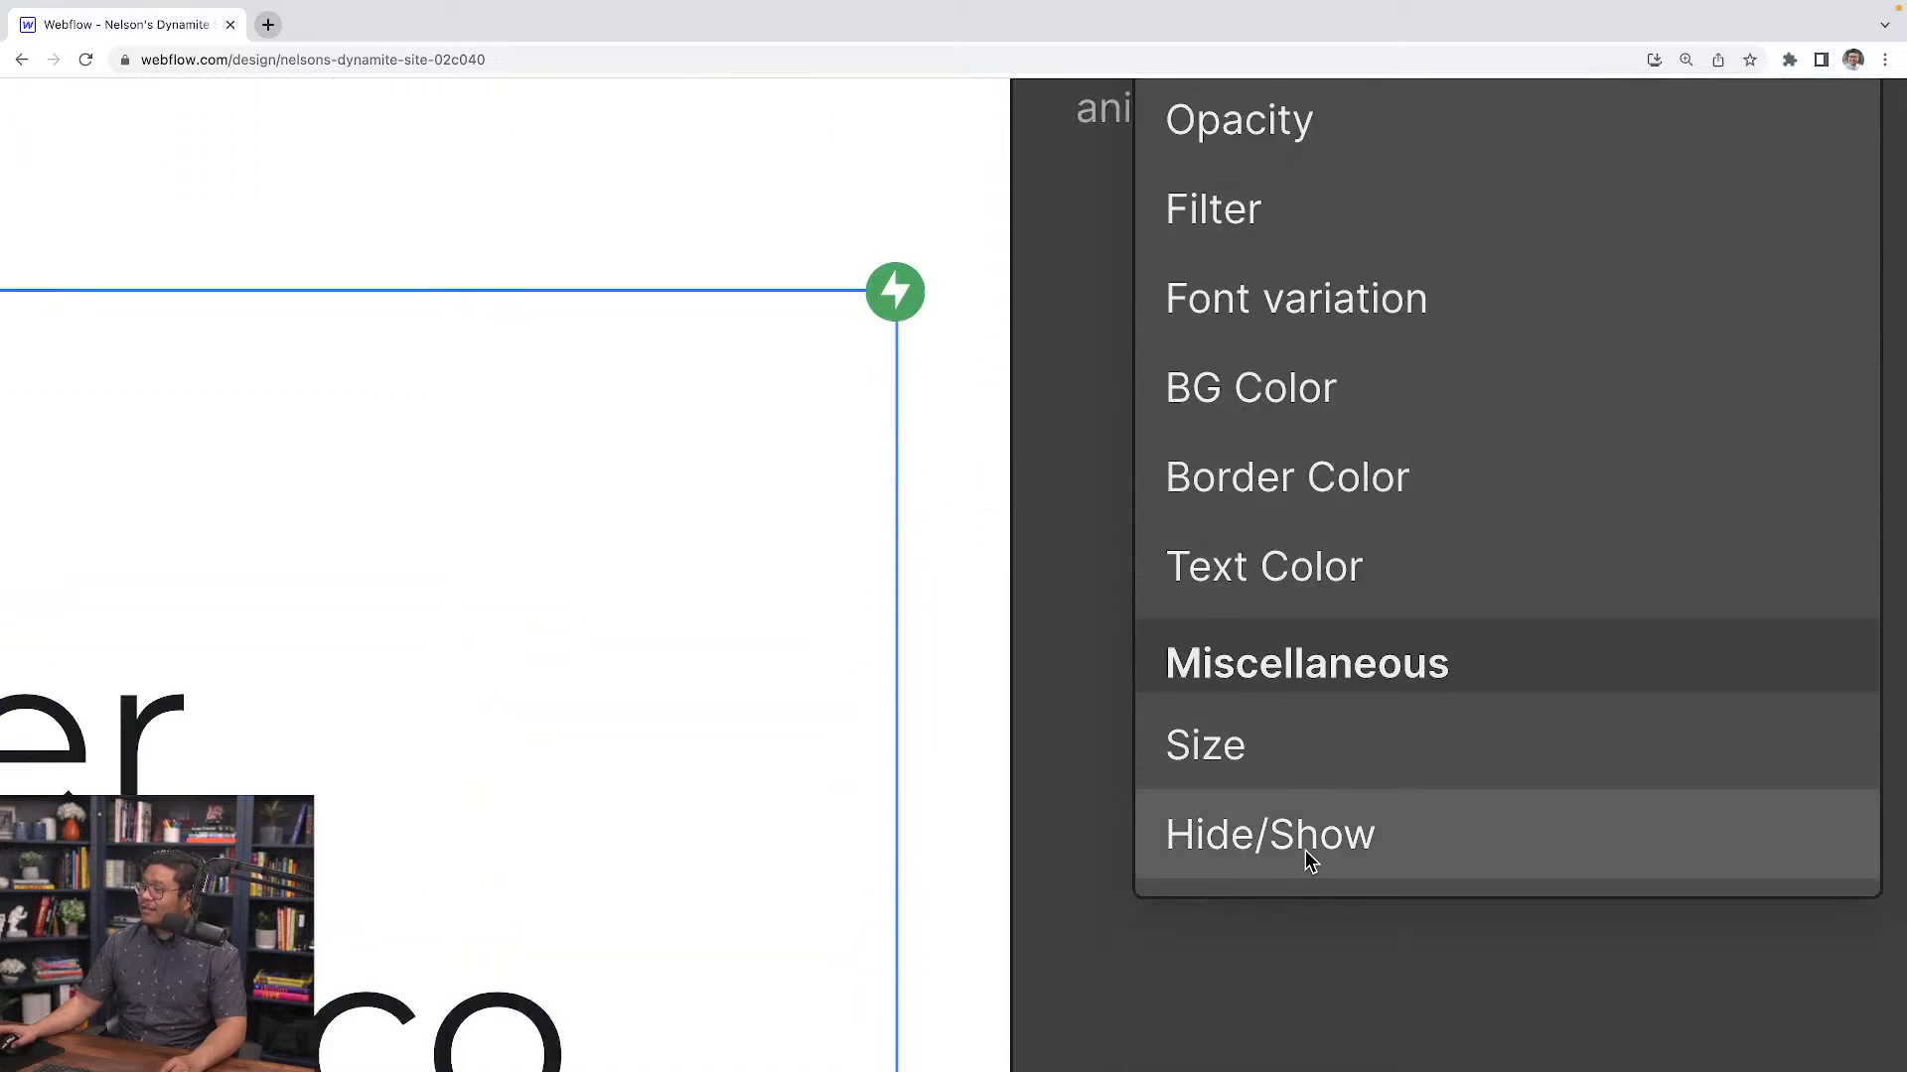
pyautogui.scroll(4, 1340, 737)
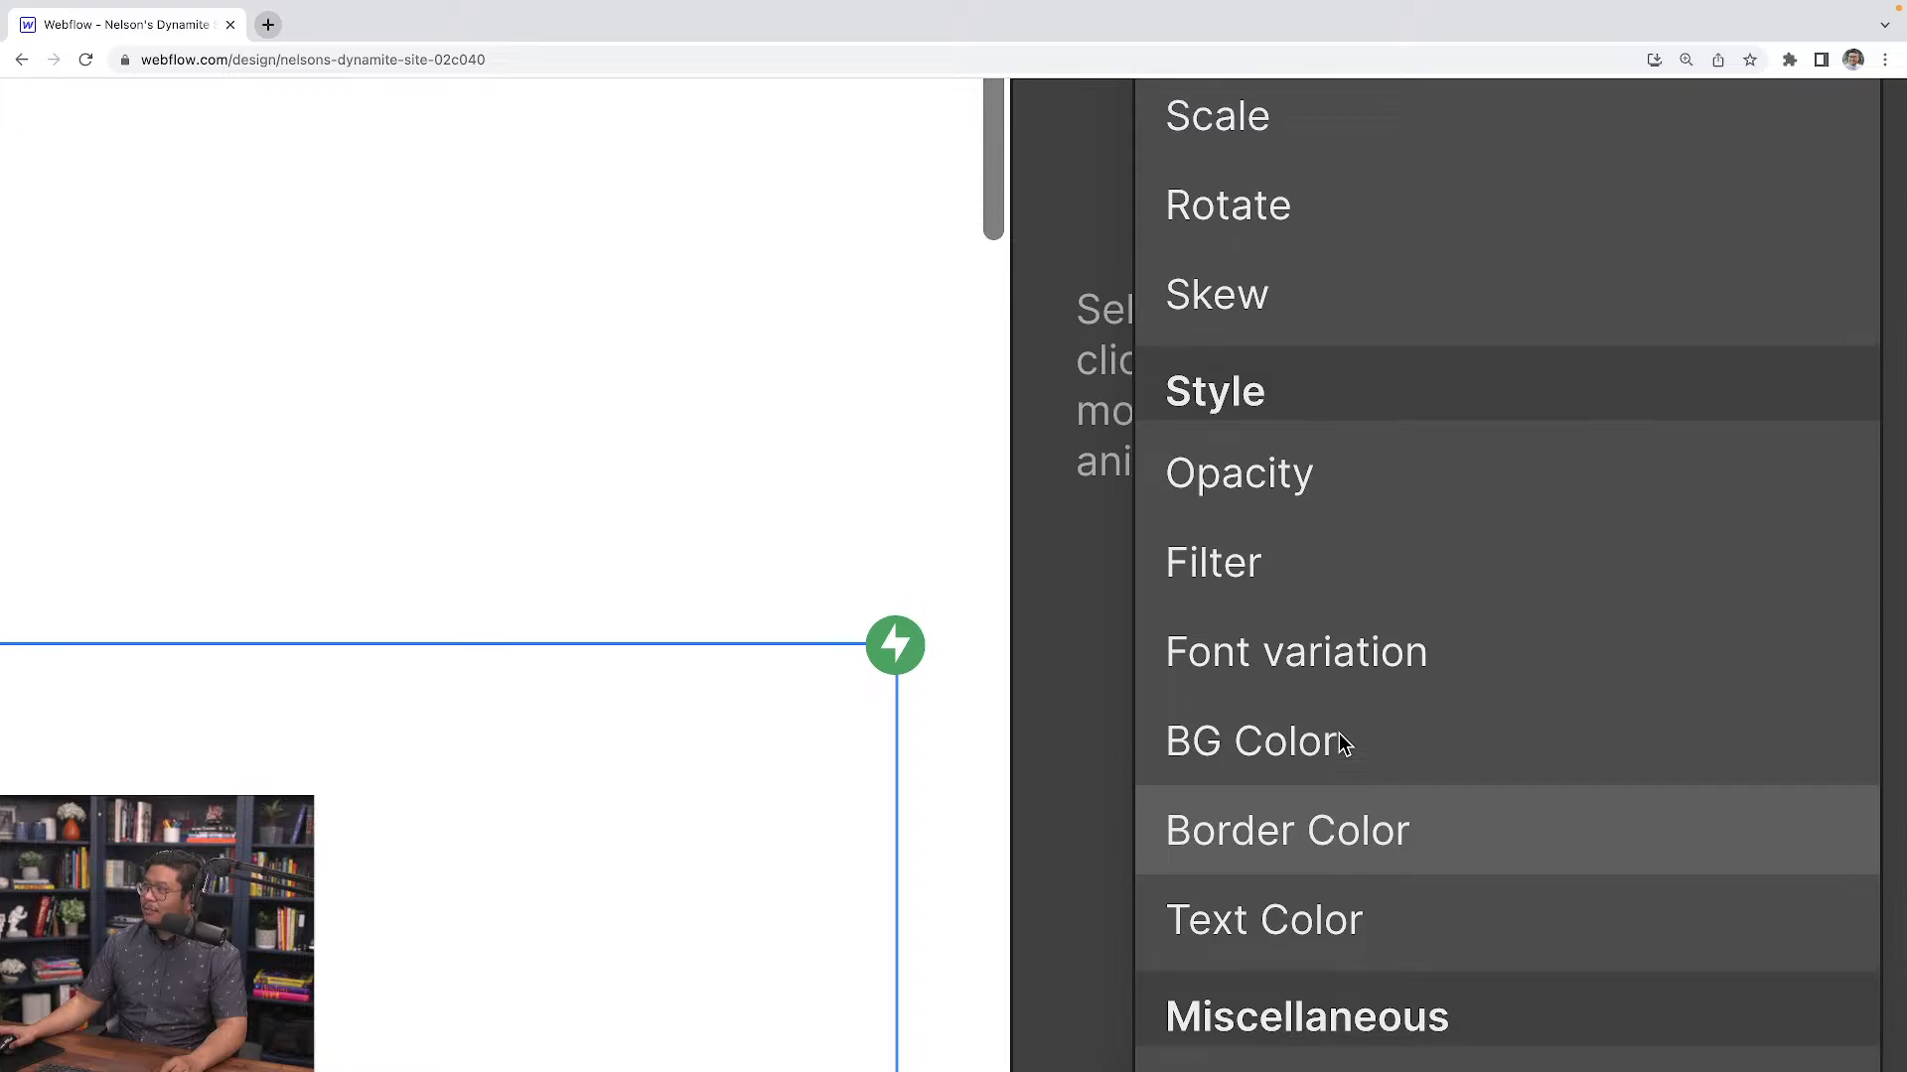
pyautogui.scroll(2, 1338, 733)
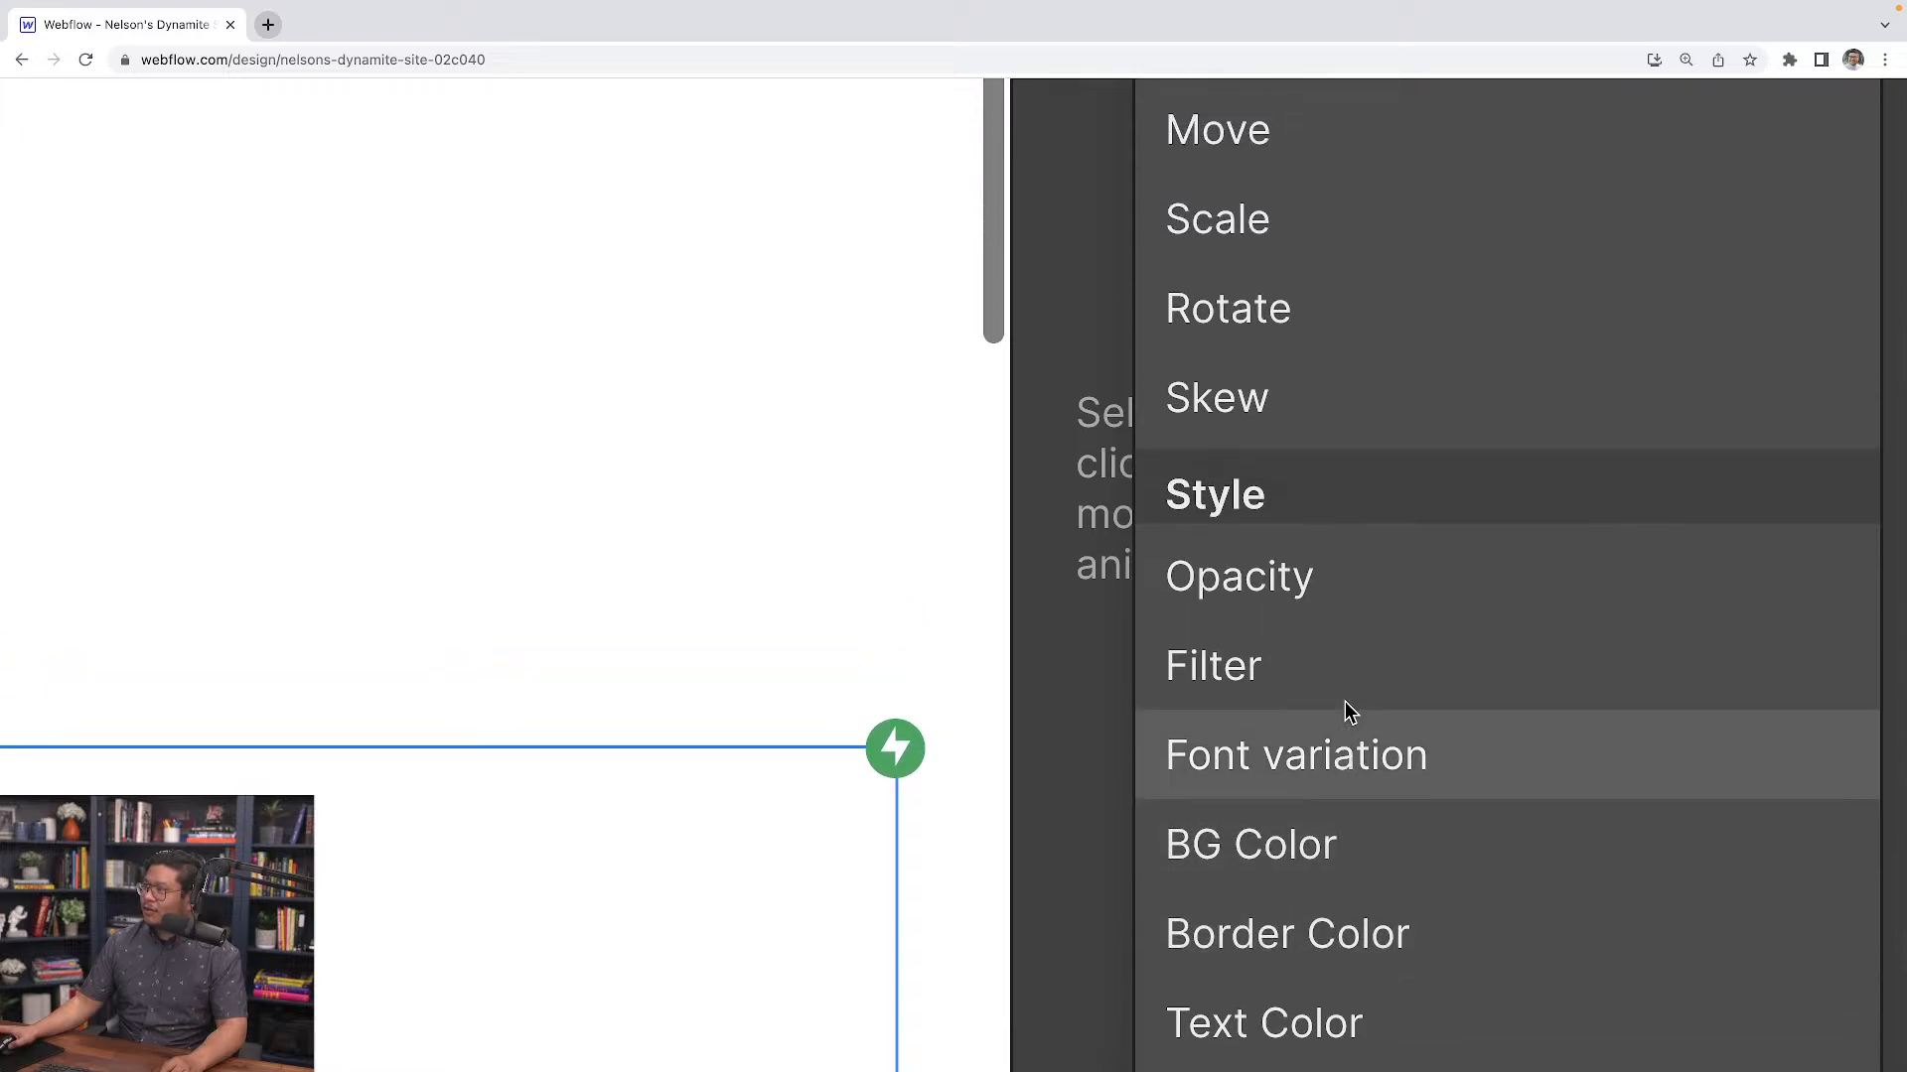
pyautogui.click(1321, 281)
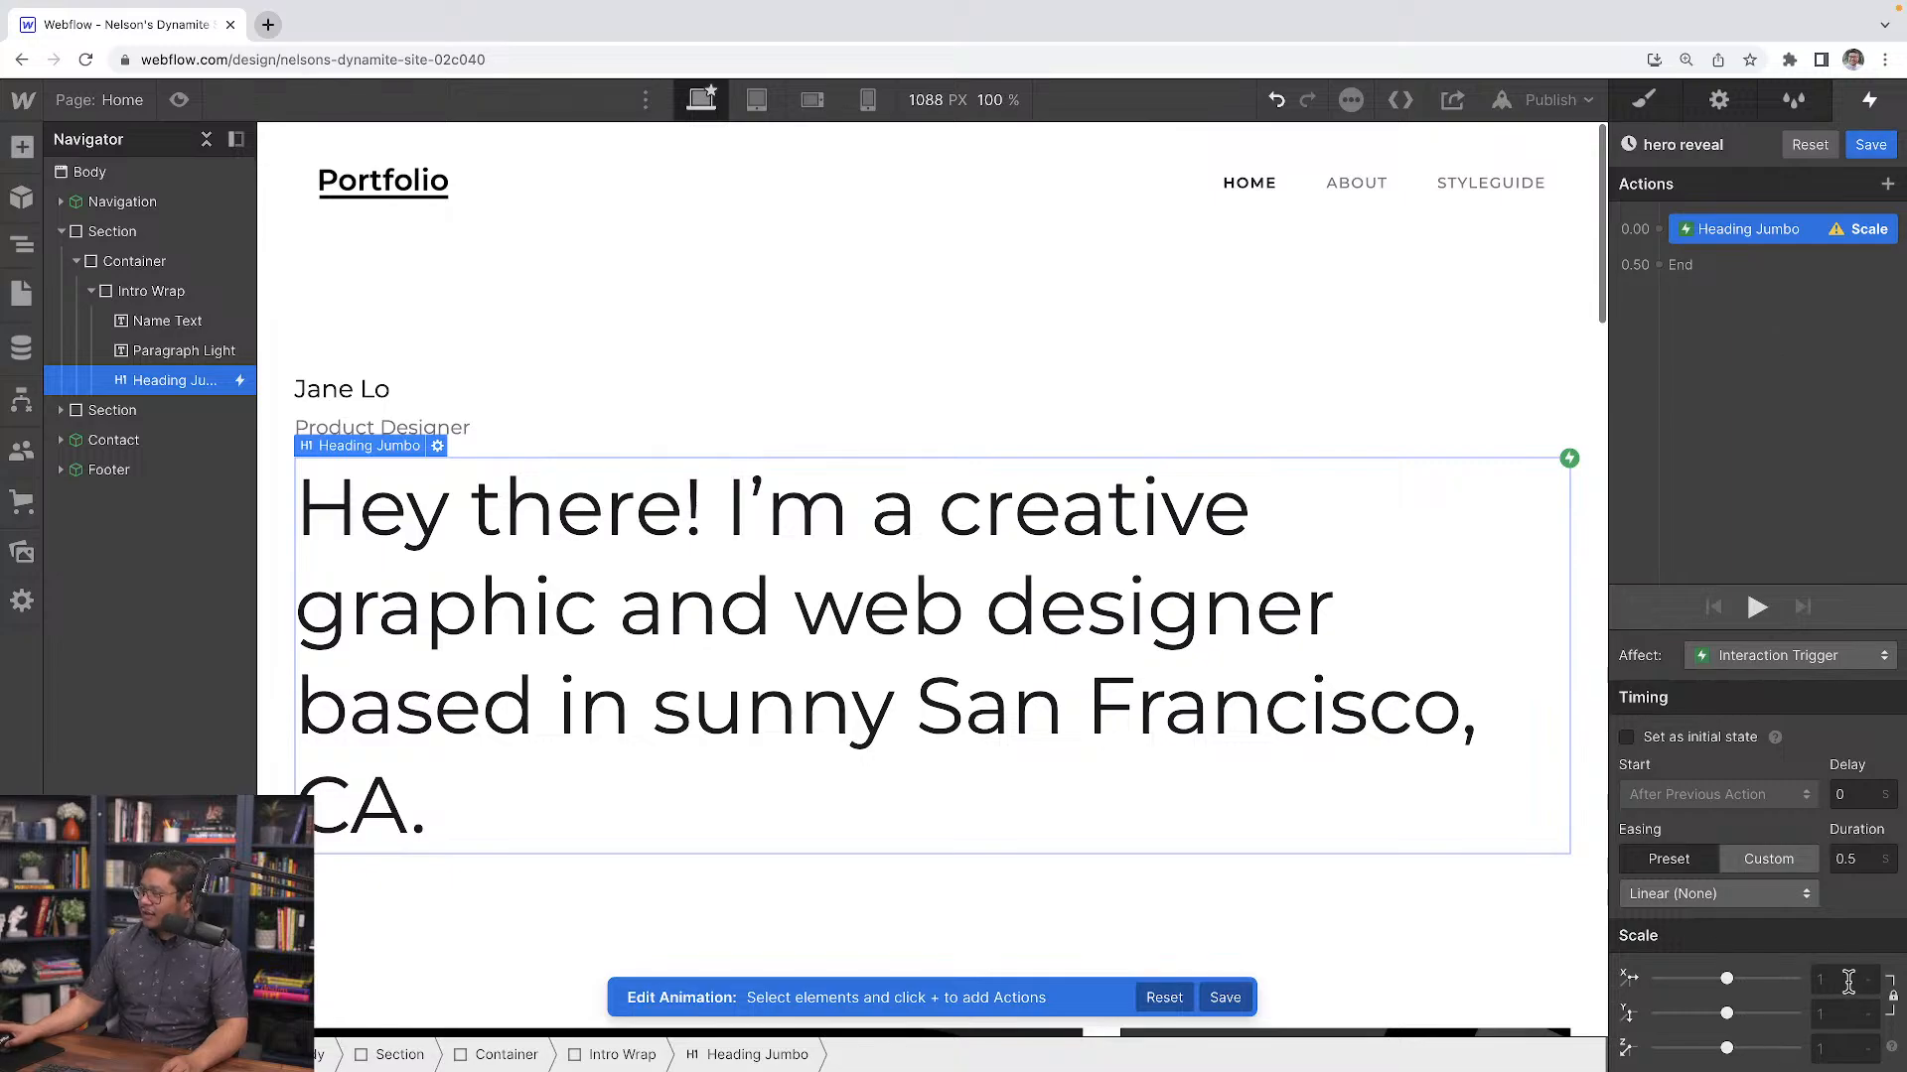
pyautogui.write('1')
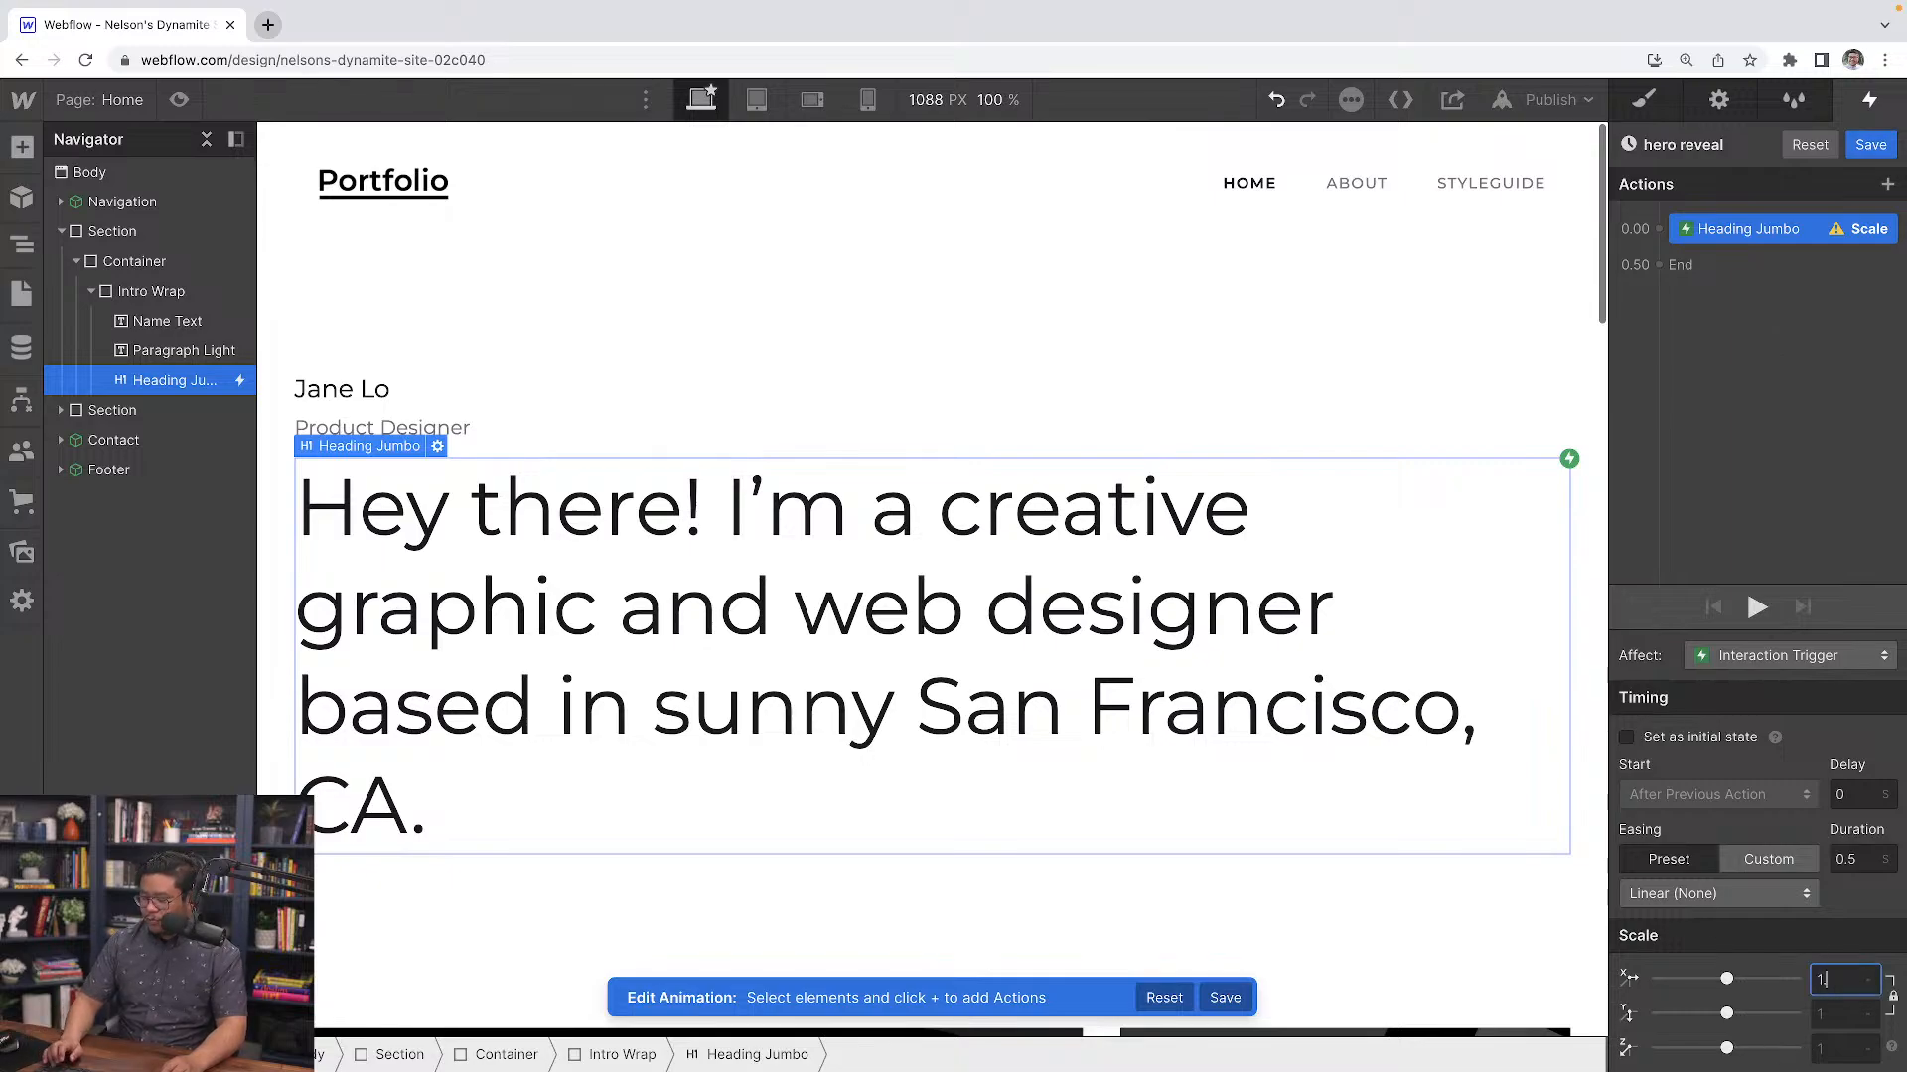
pyautogui.write('.5')
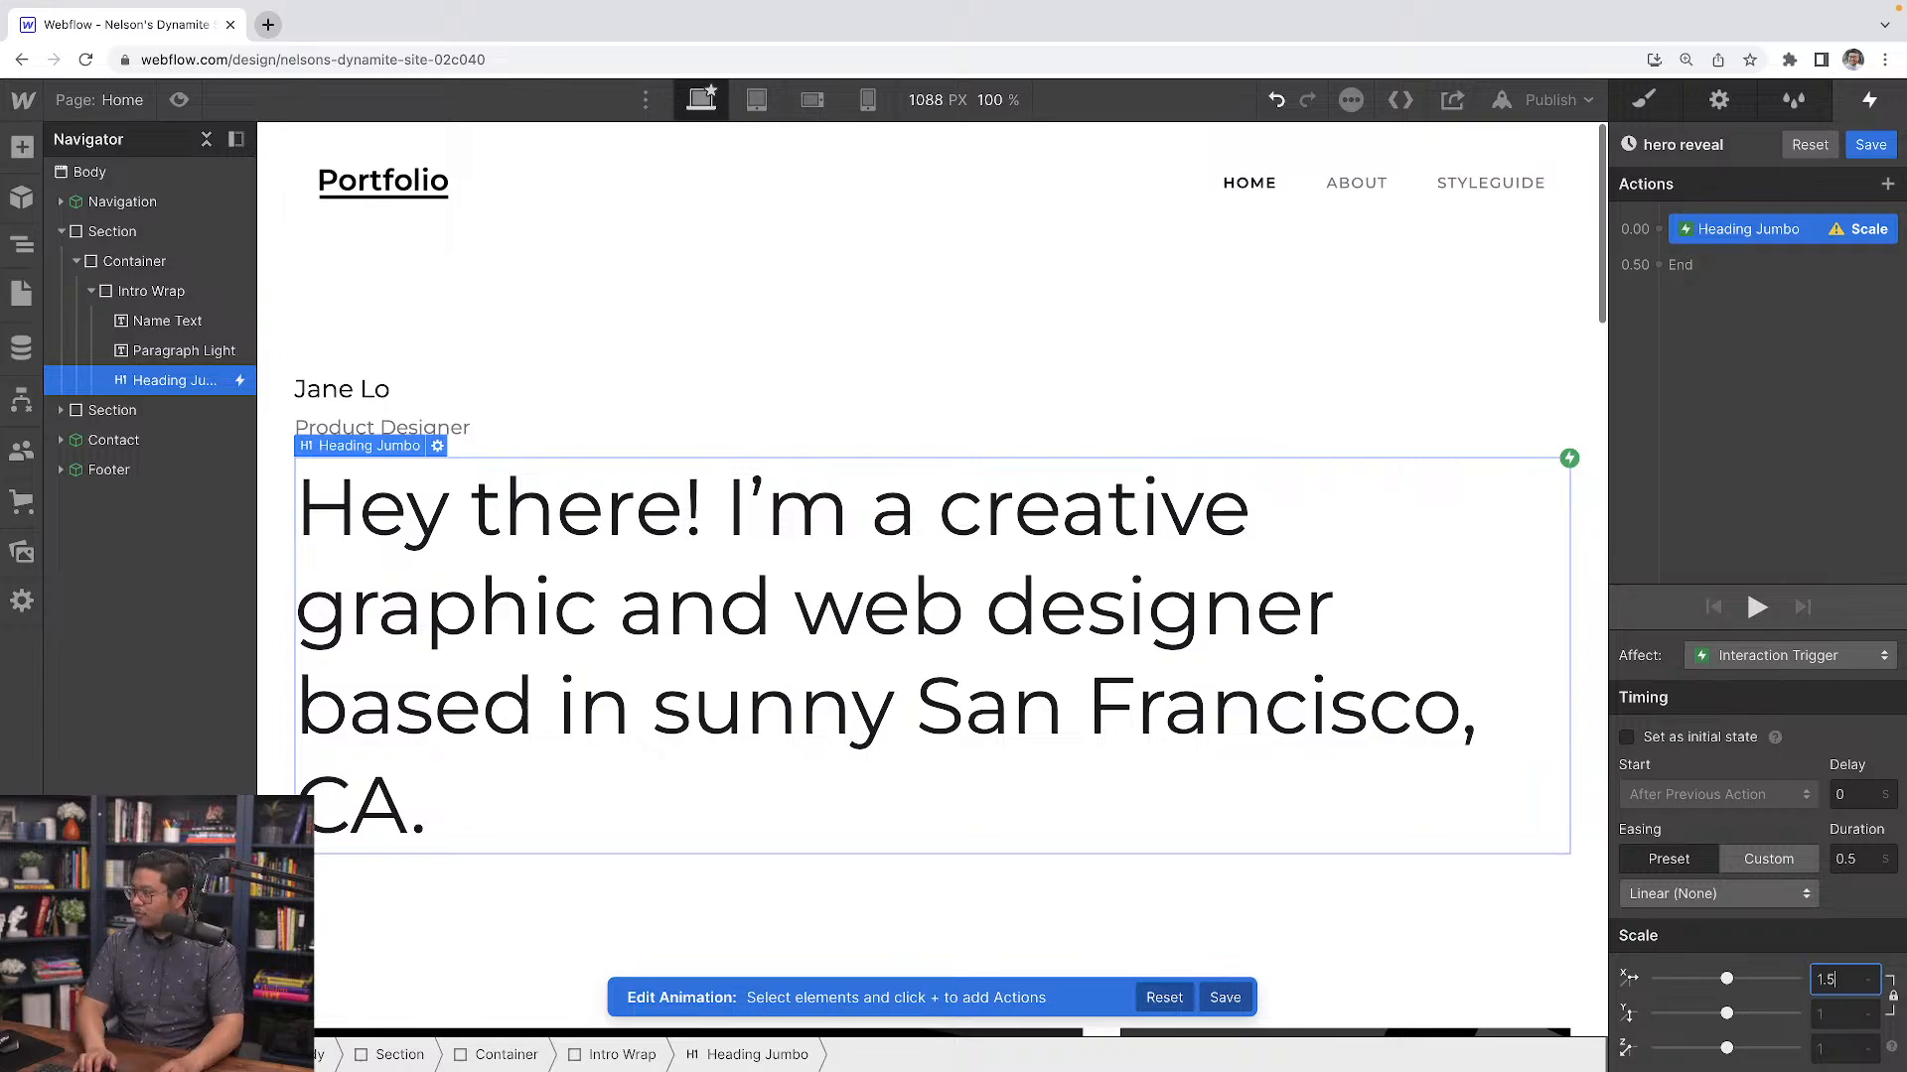
pyautogui.press('Return')
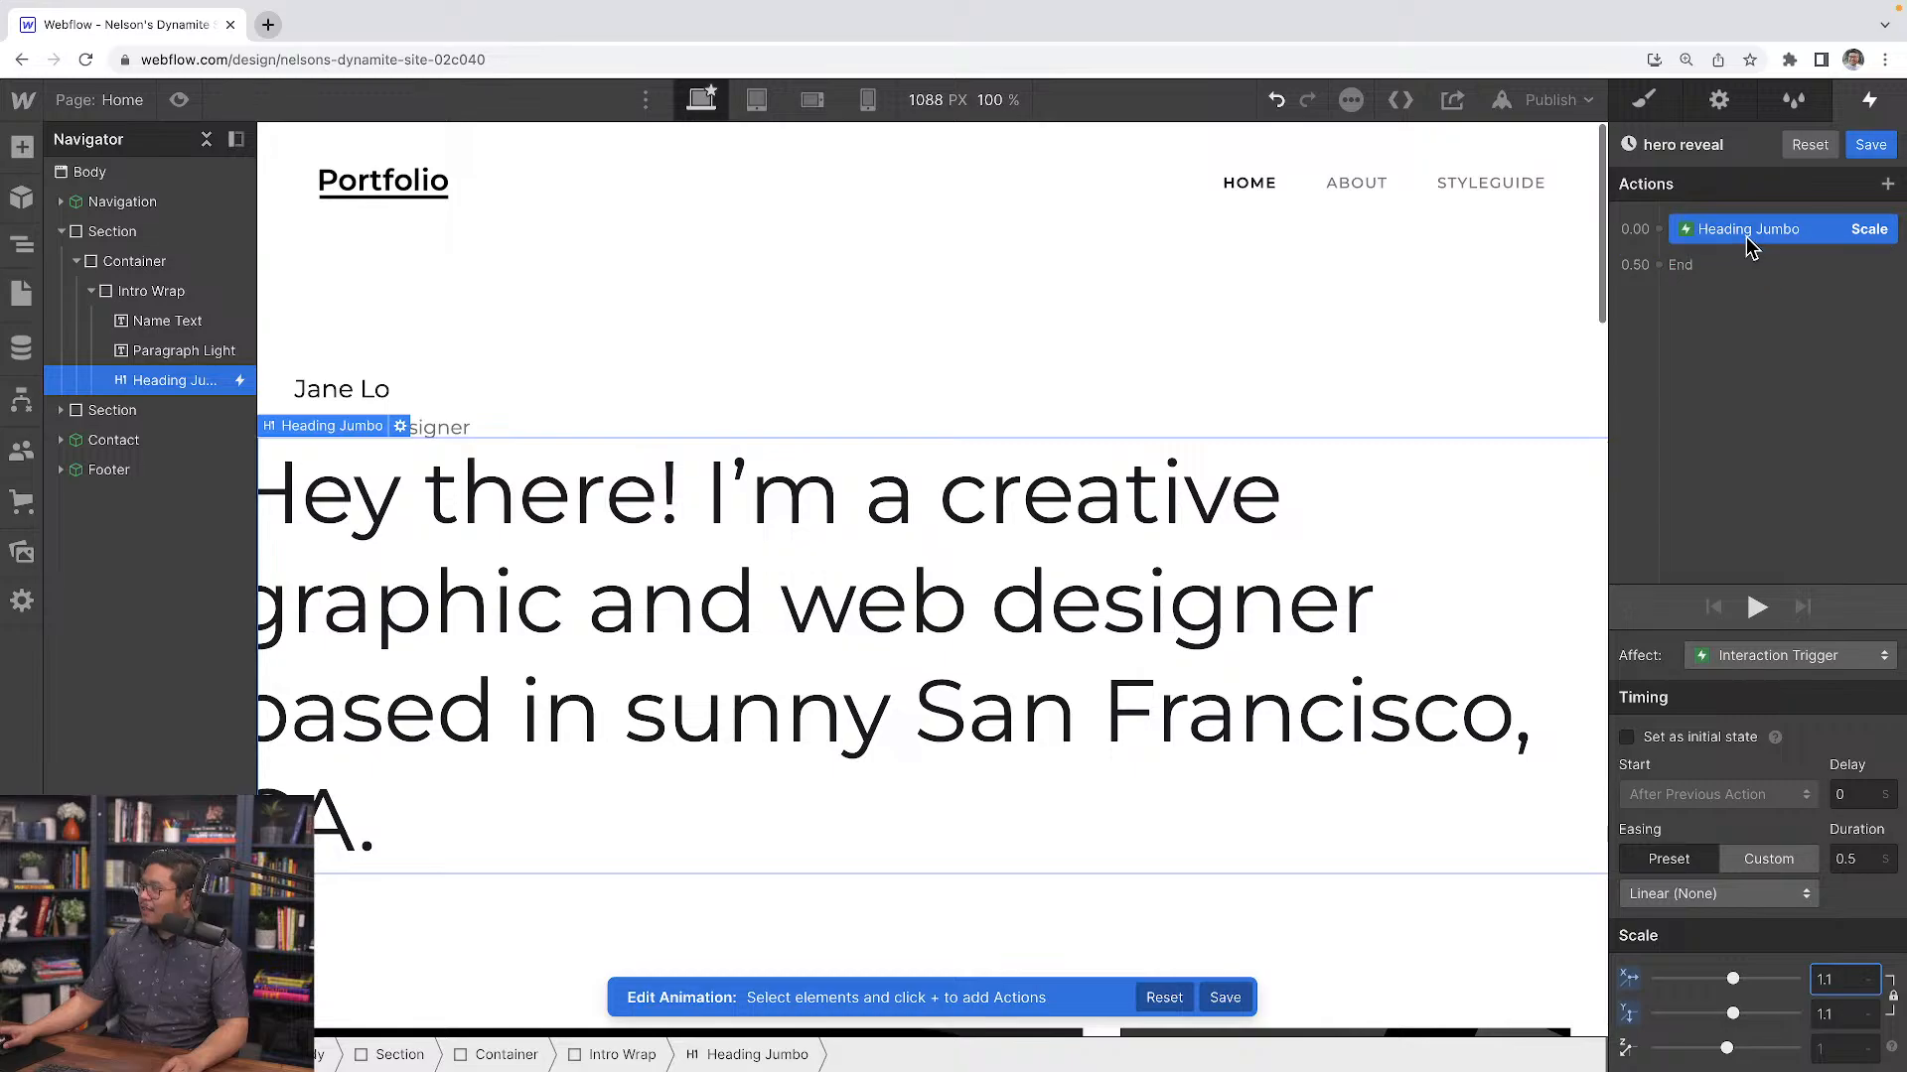
# Add a second Scale action at 0.50 set to 1, and play the animation preview
pyautogui.click(1678, 270)
pyautogui.click(1731, 382)
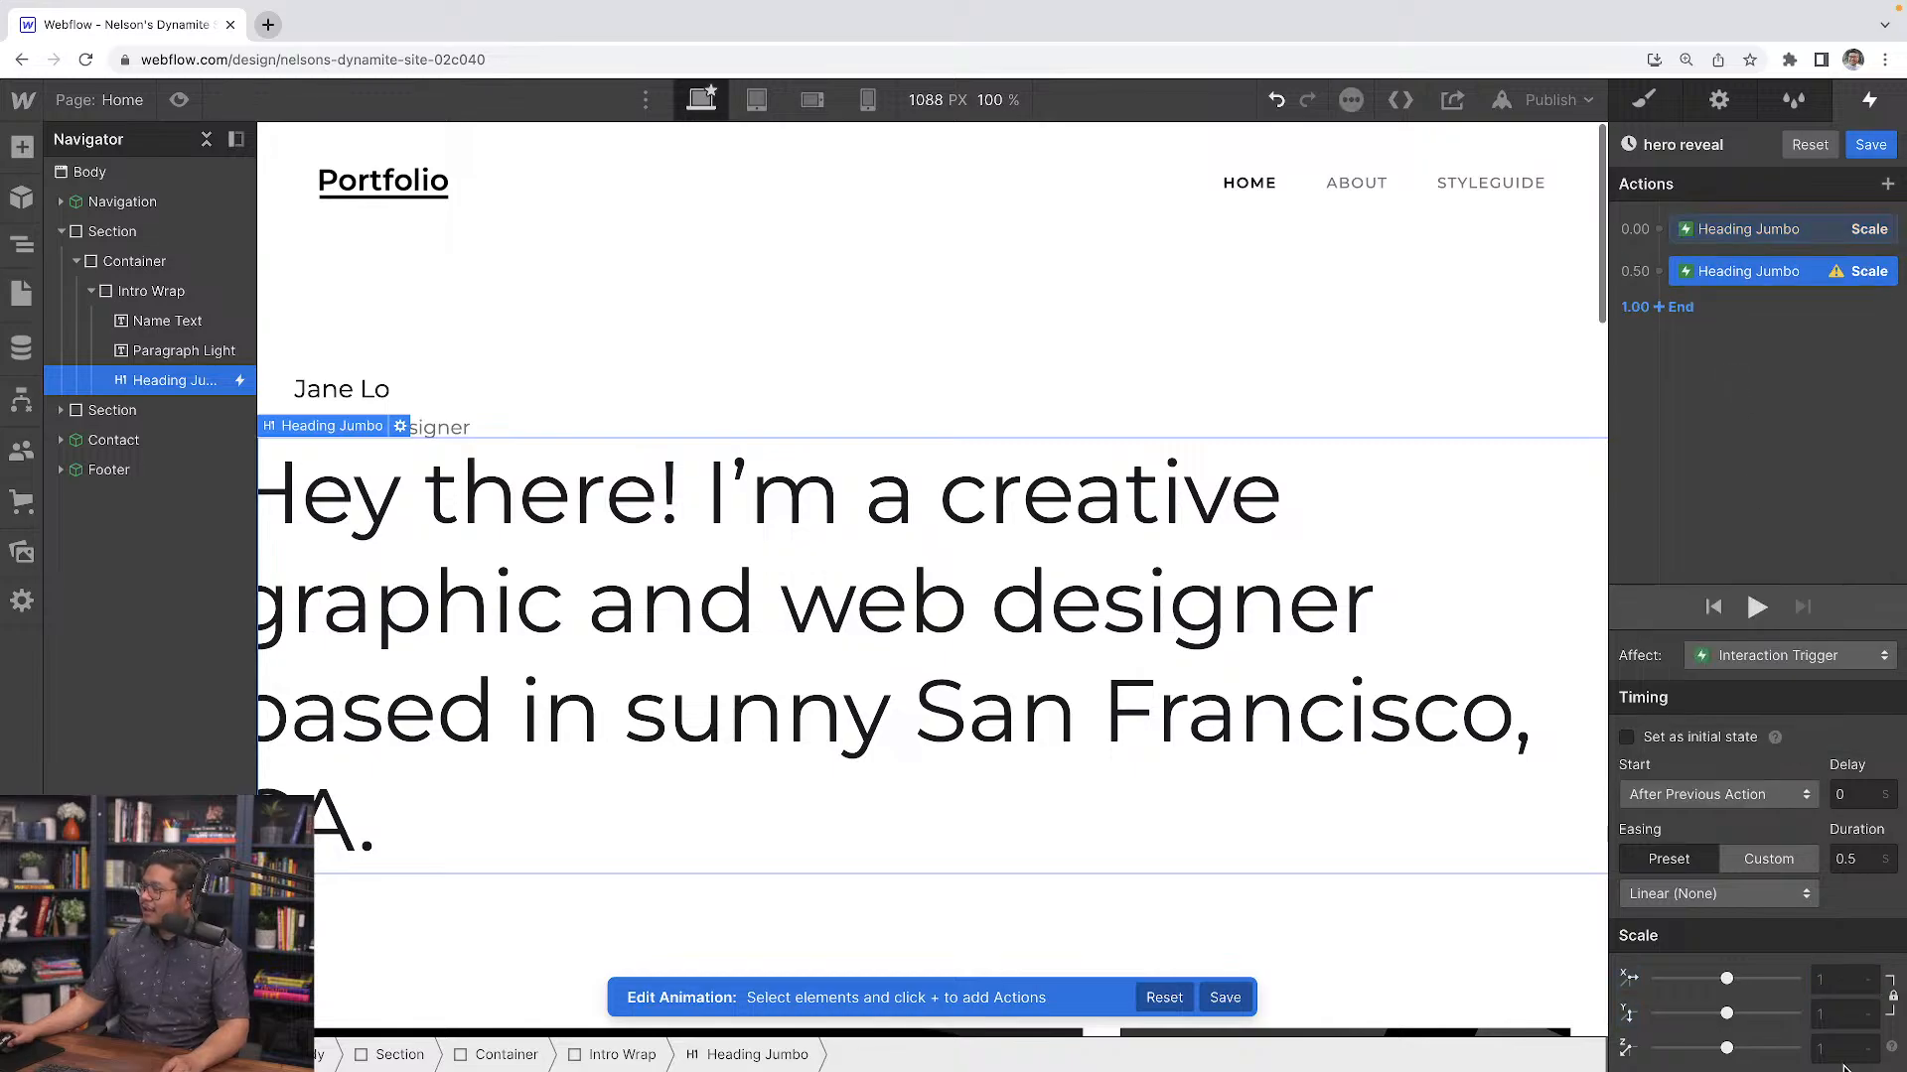
pyautogui.write('1')
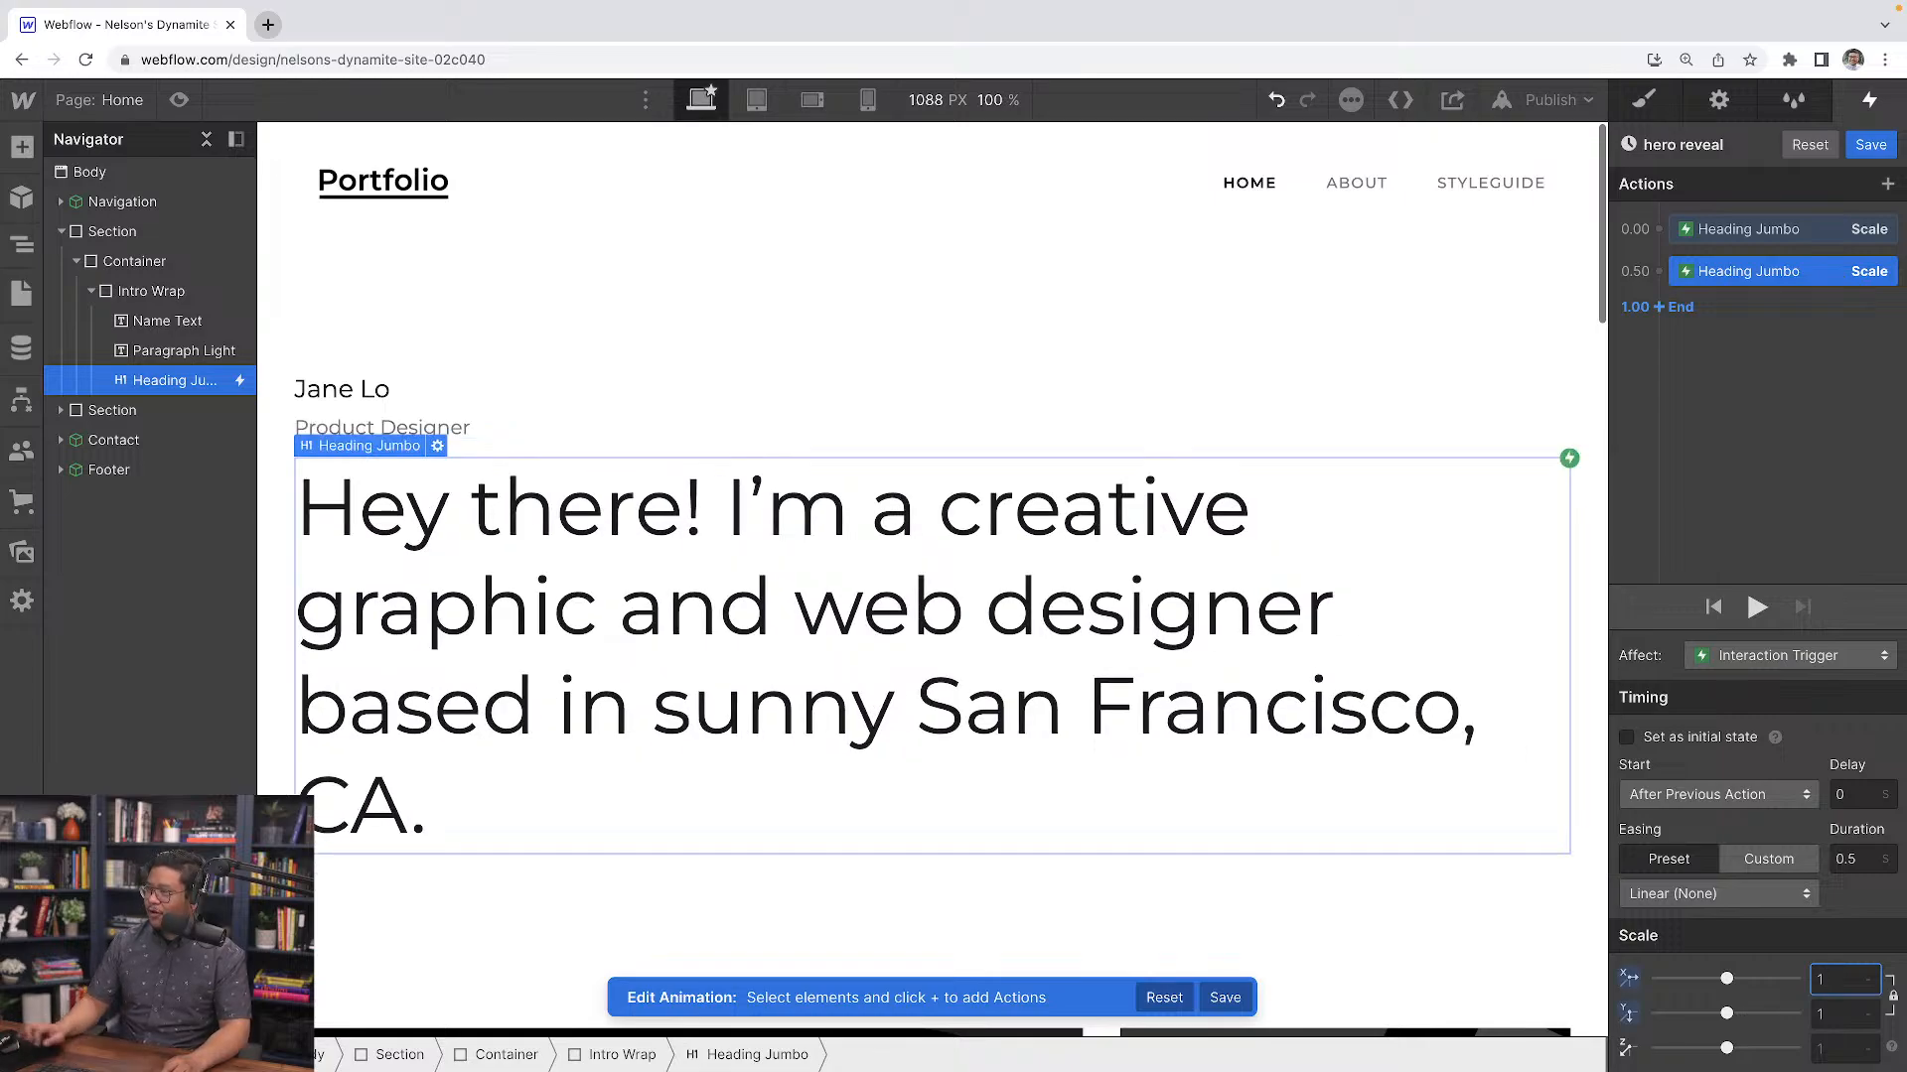
pyautogui.click(1757, 608)
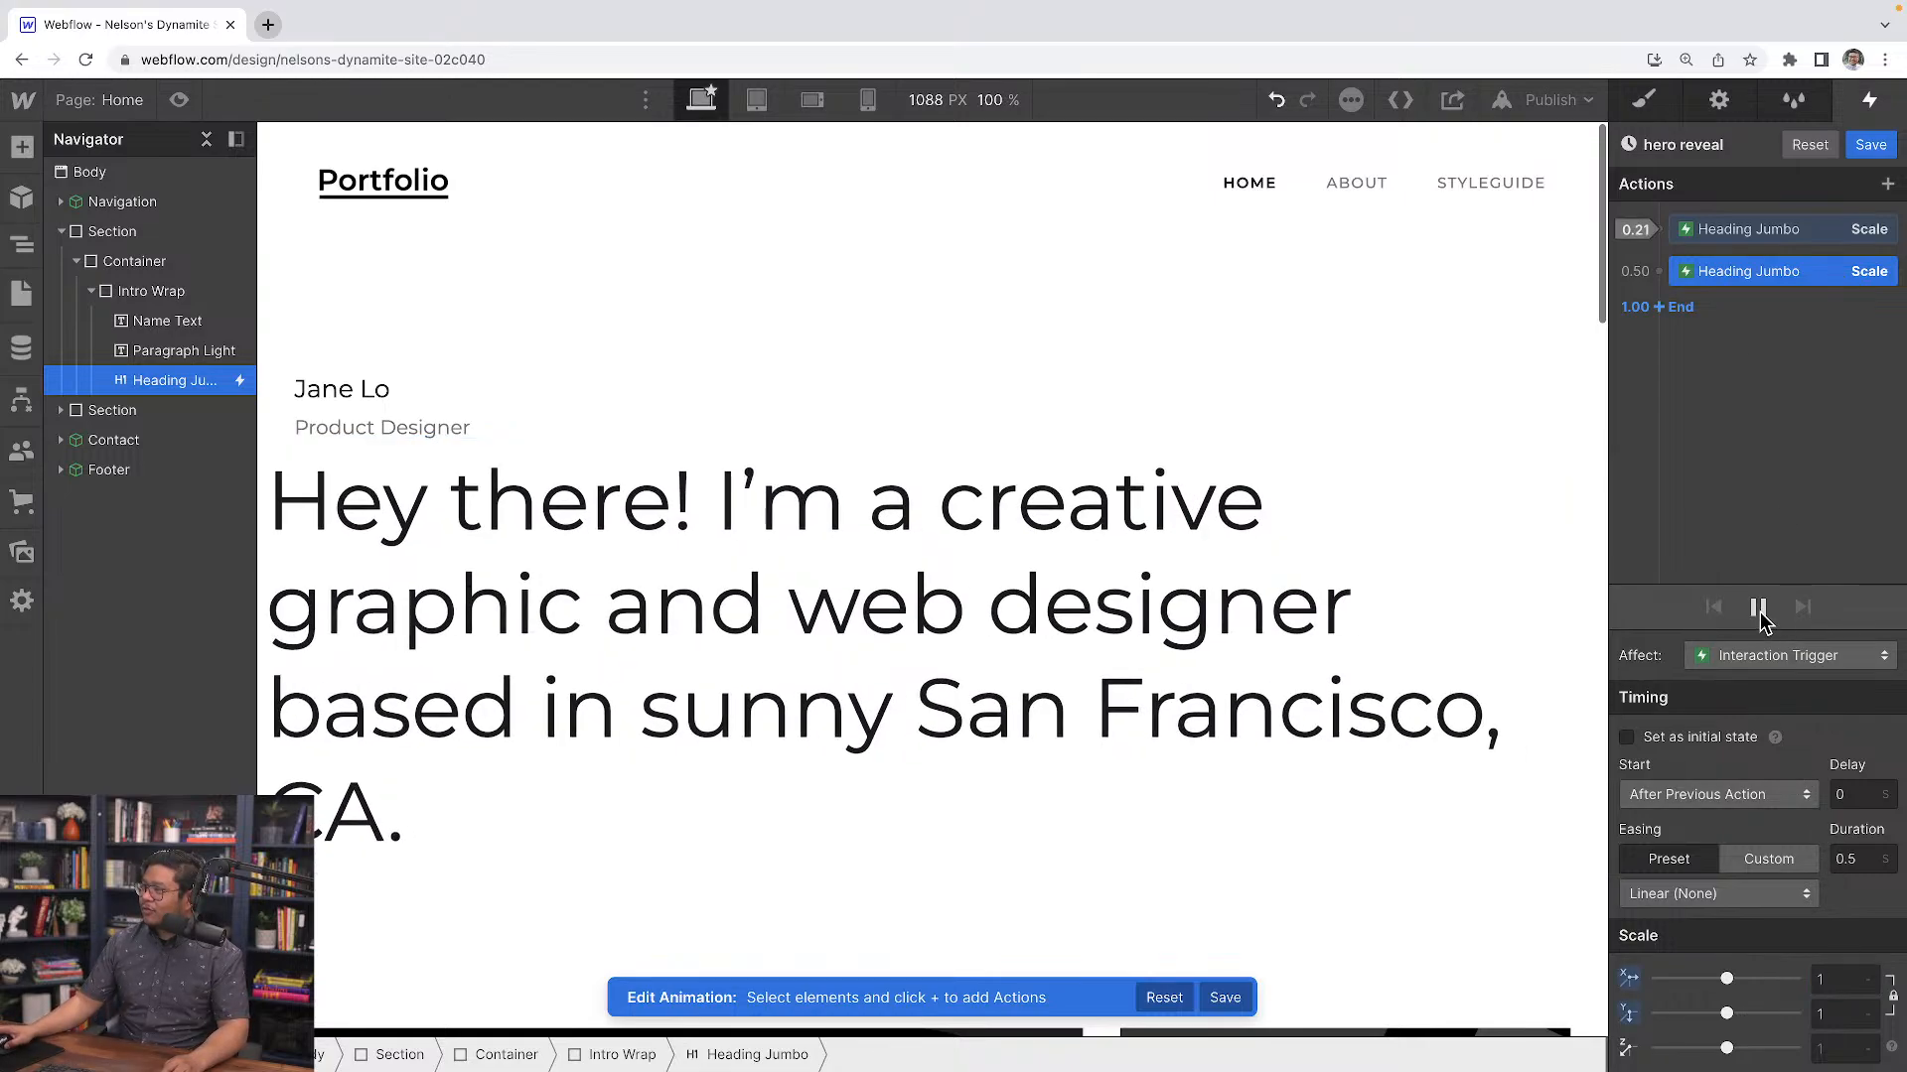
# Add an Opacity action at 0.00 alongside the first scale, setting opacity to 0
pyautogui.click(1658, 231)
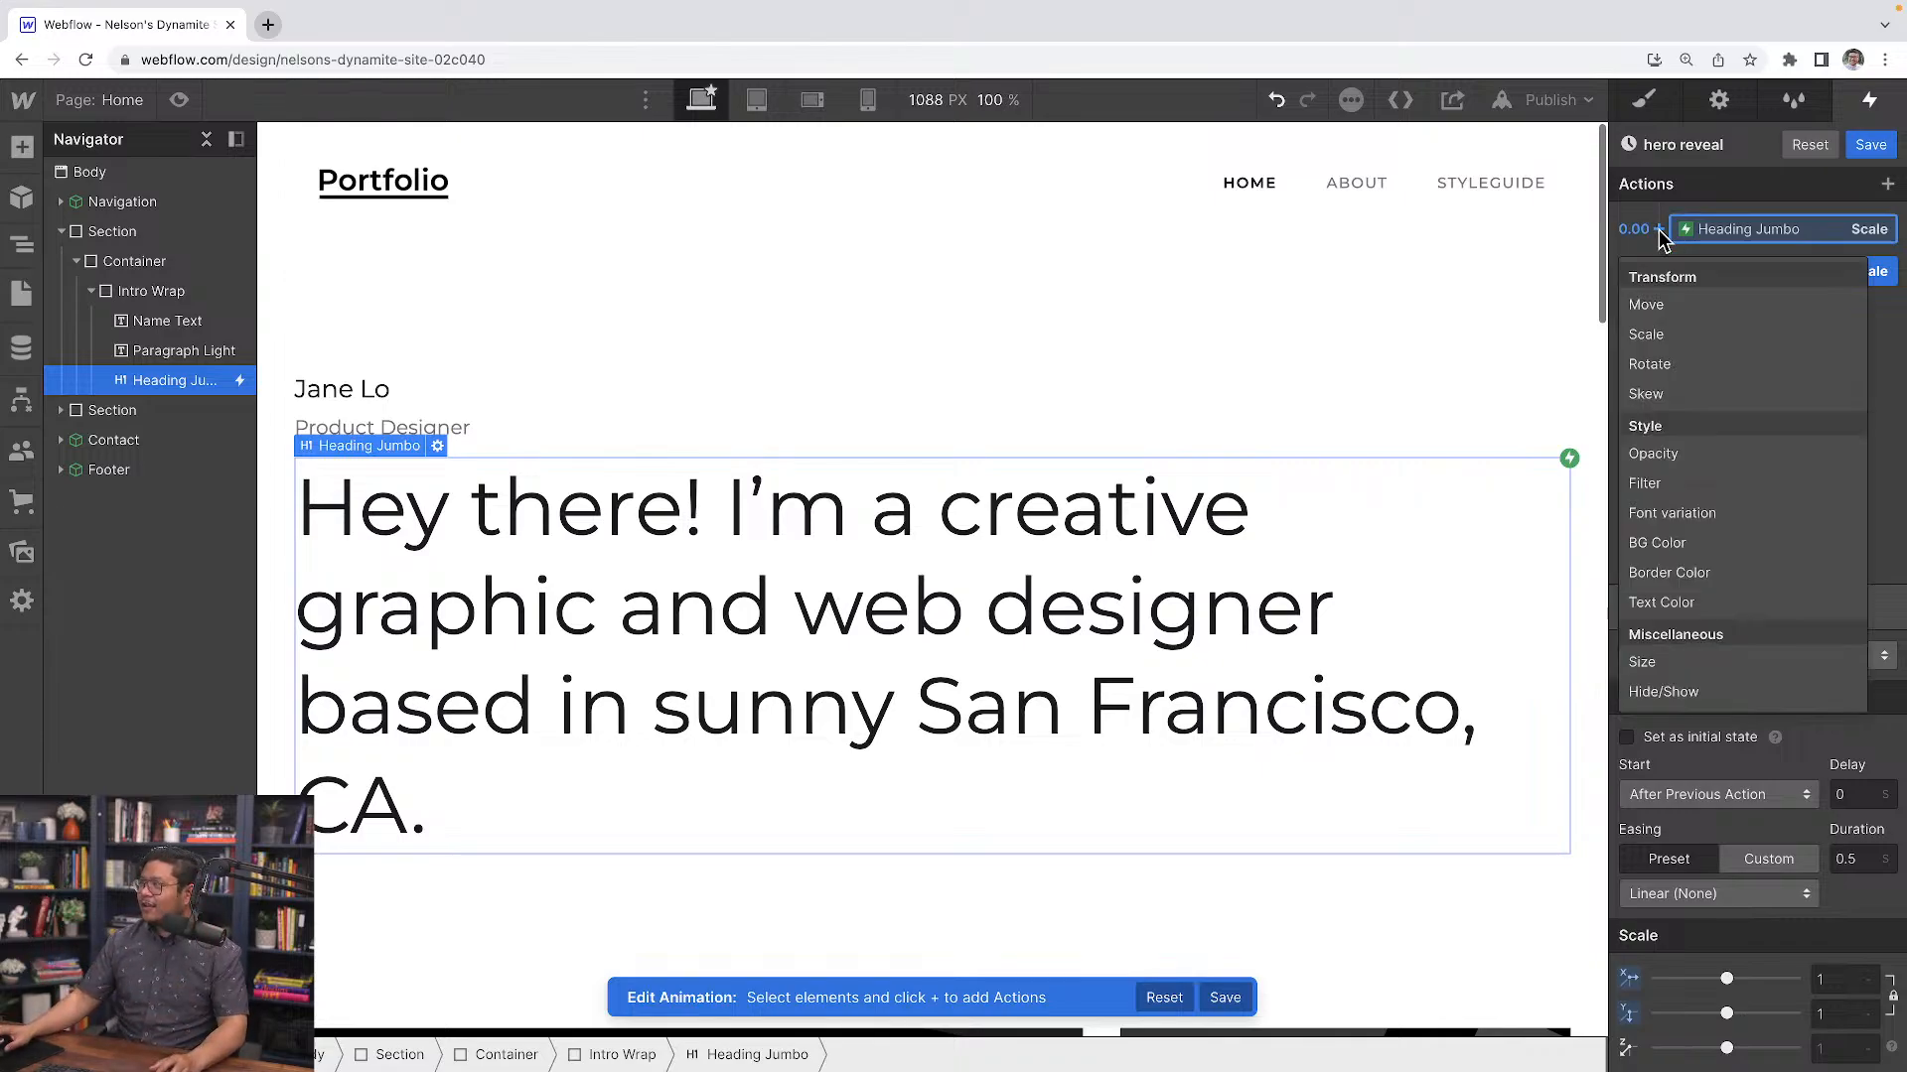
pyautogui.click(1669, 454)
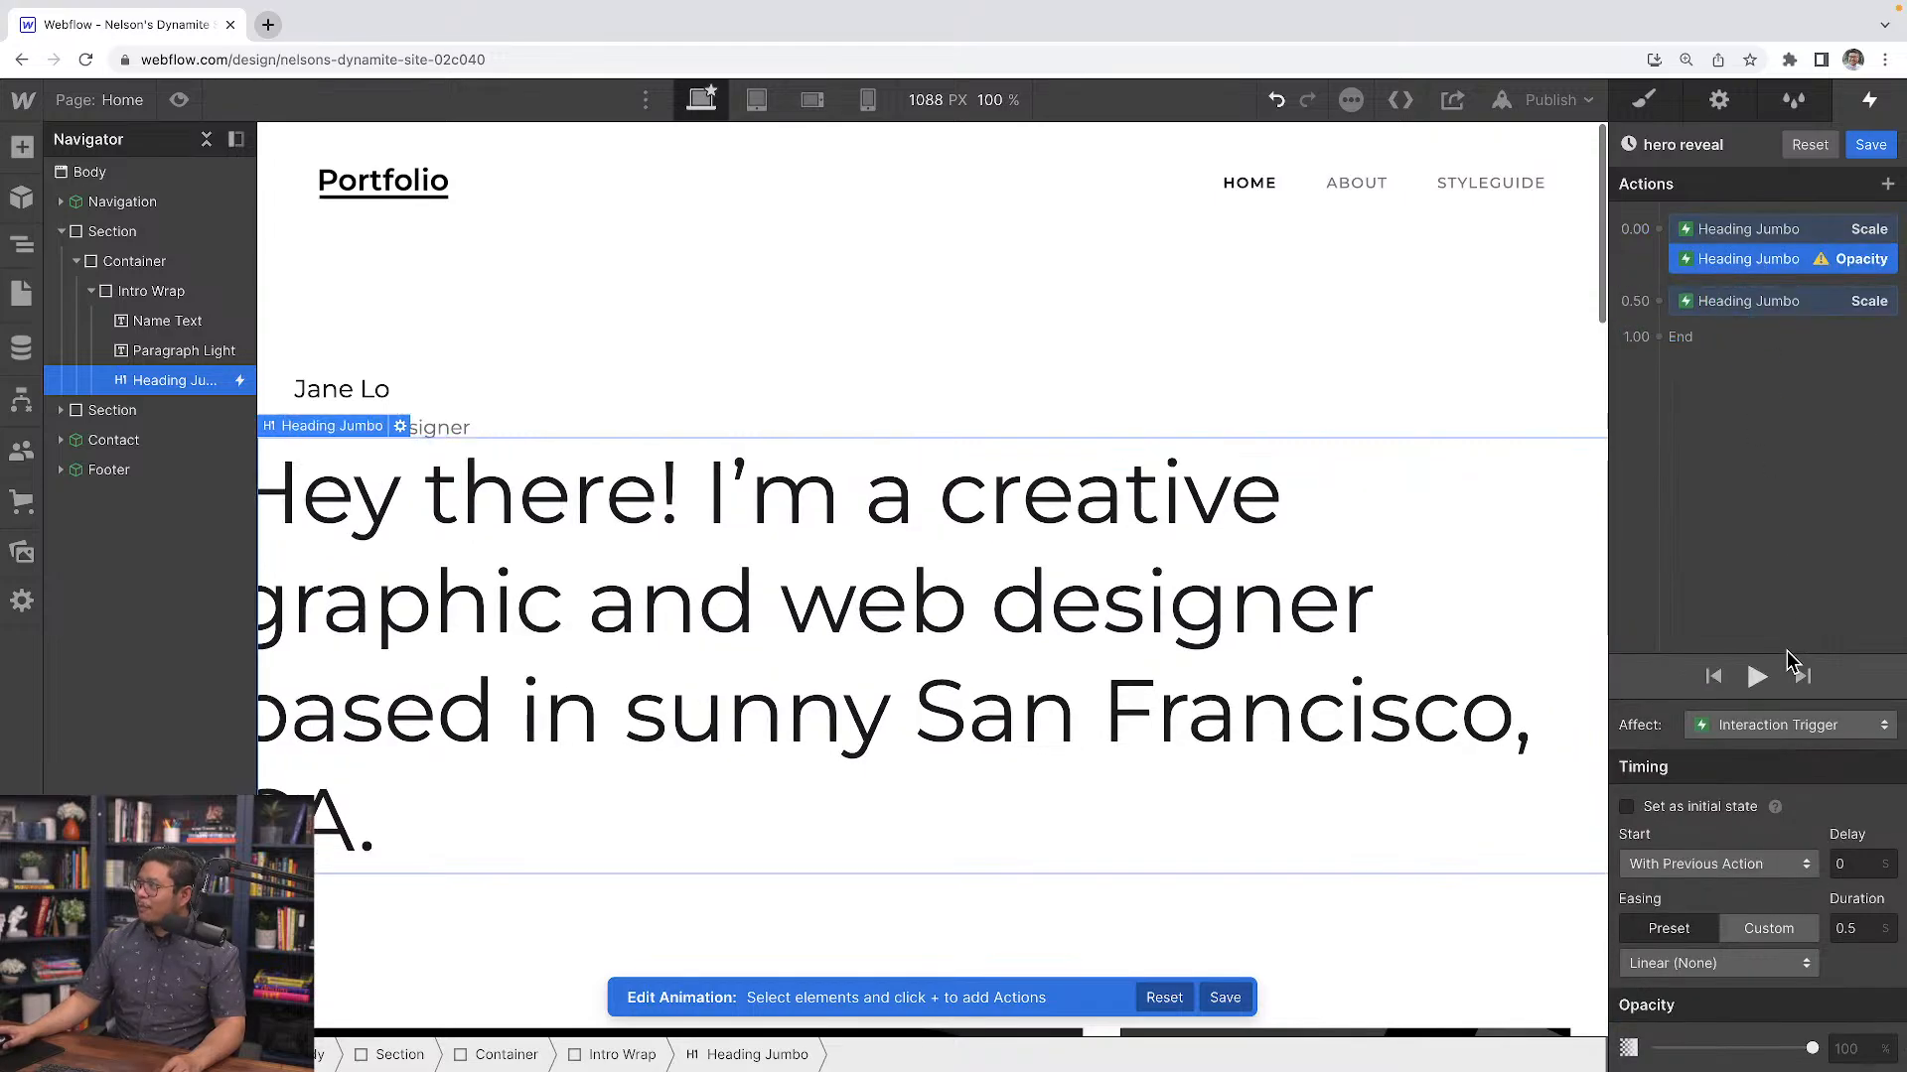
pyautogui.click(1853, 1048)
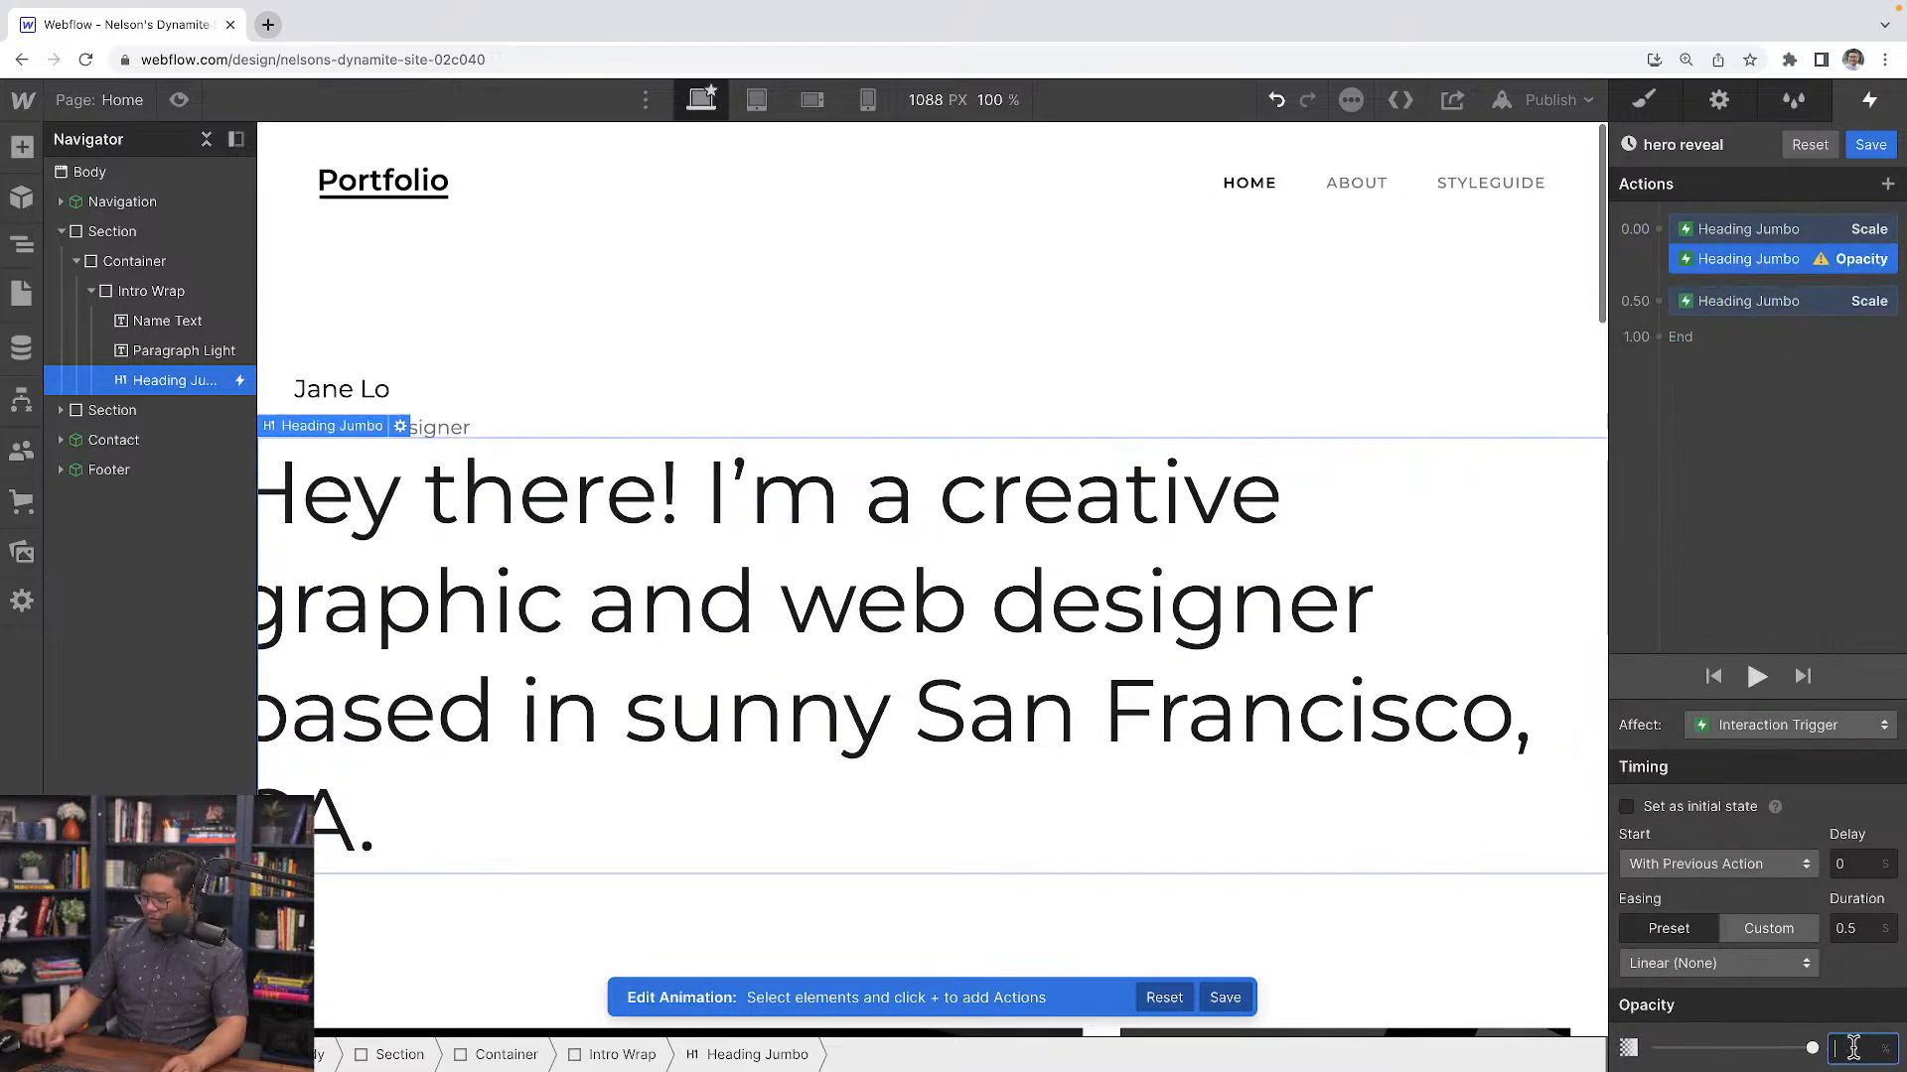
pyautogui.write('0')
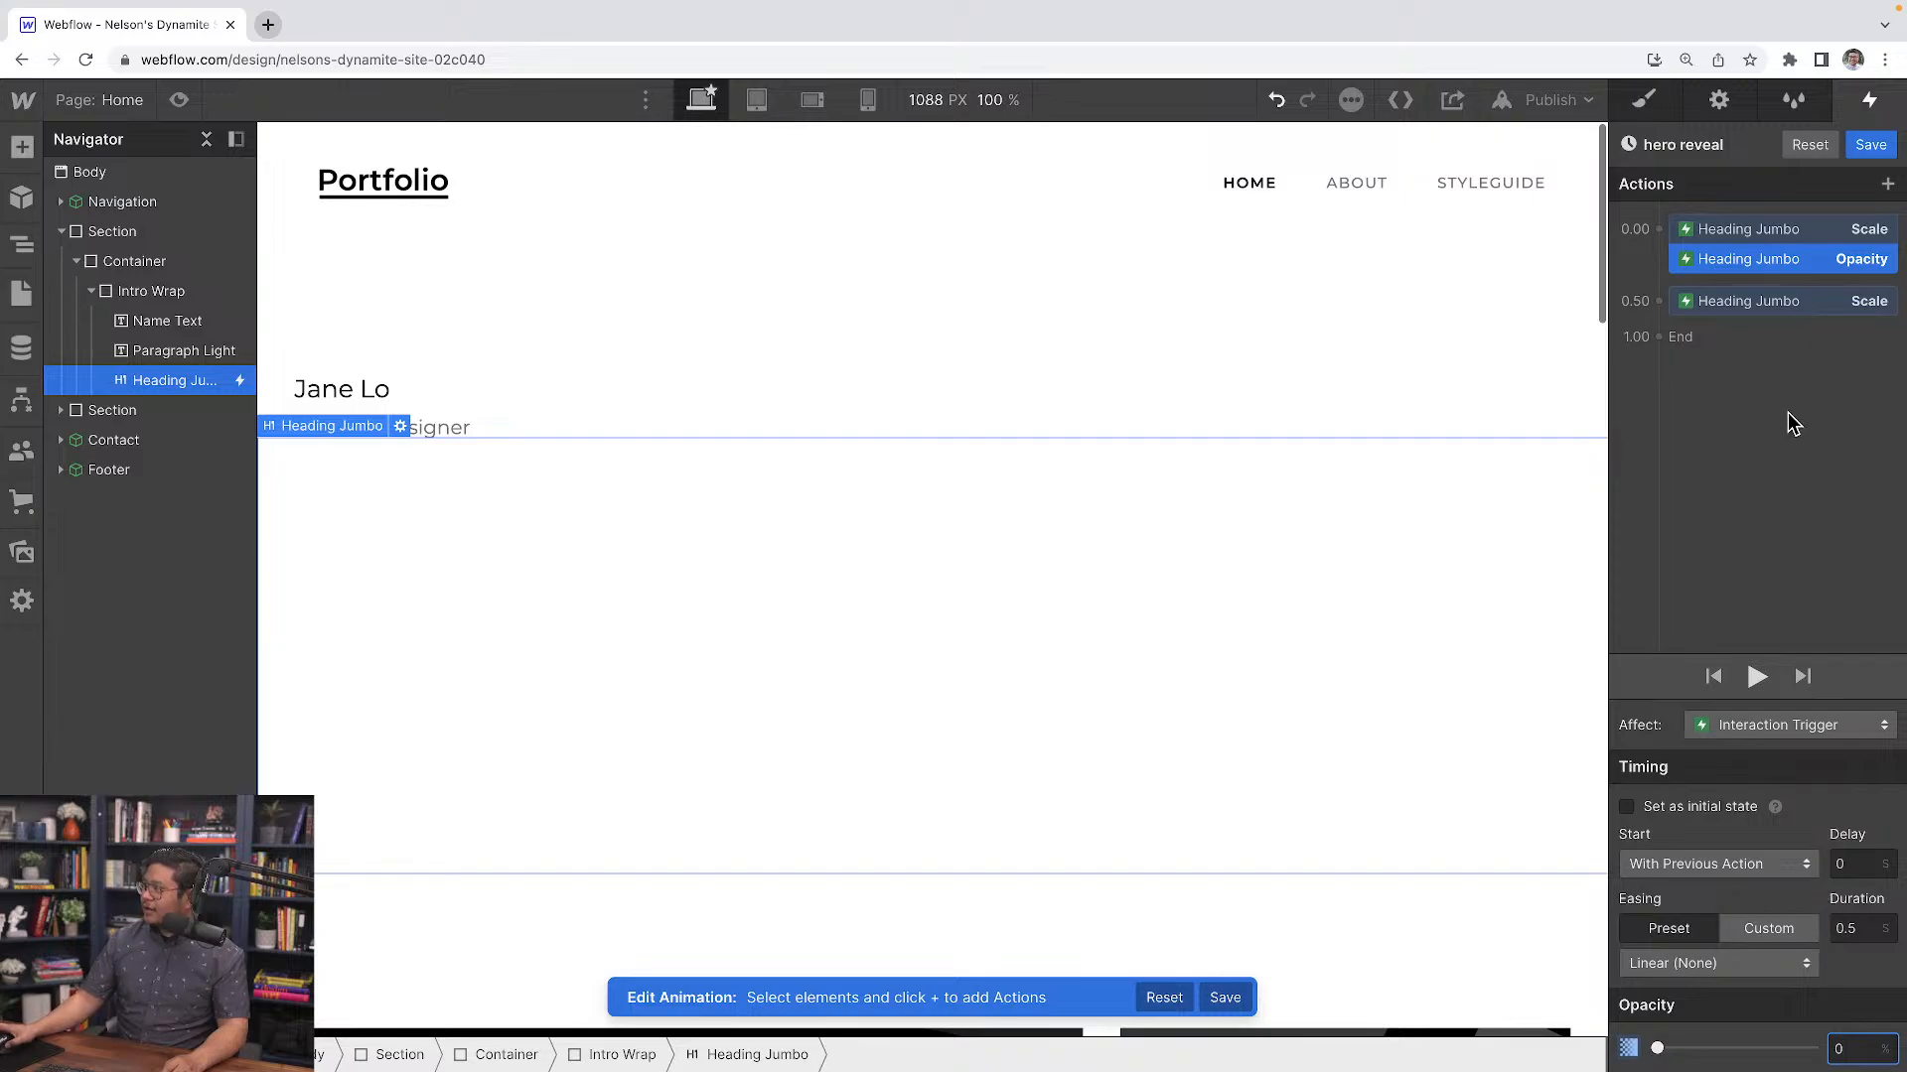
# Add an Opacity action at 0.50 at 100% and save the hero reveal animation
pyautogui.click(1658, 301)
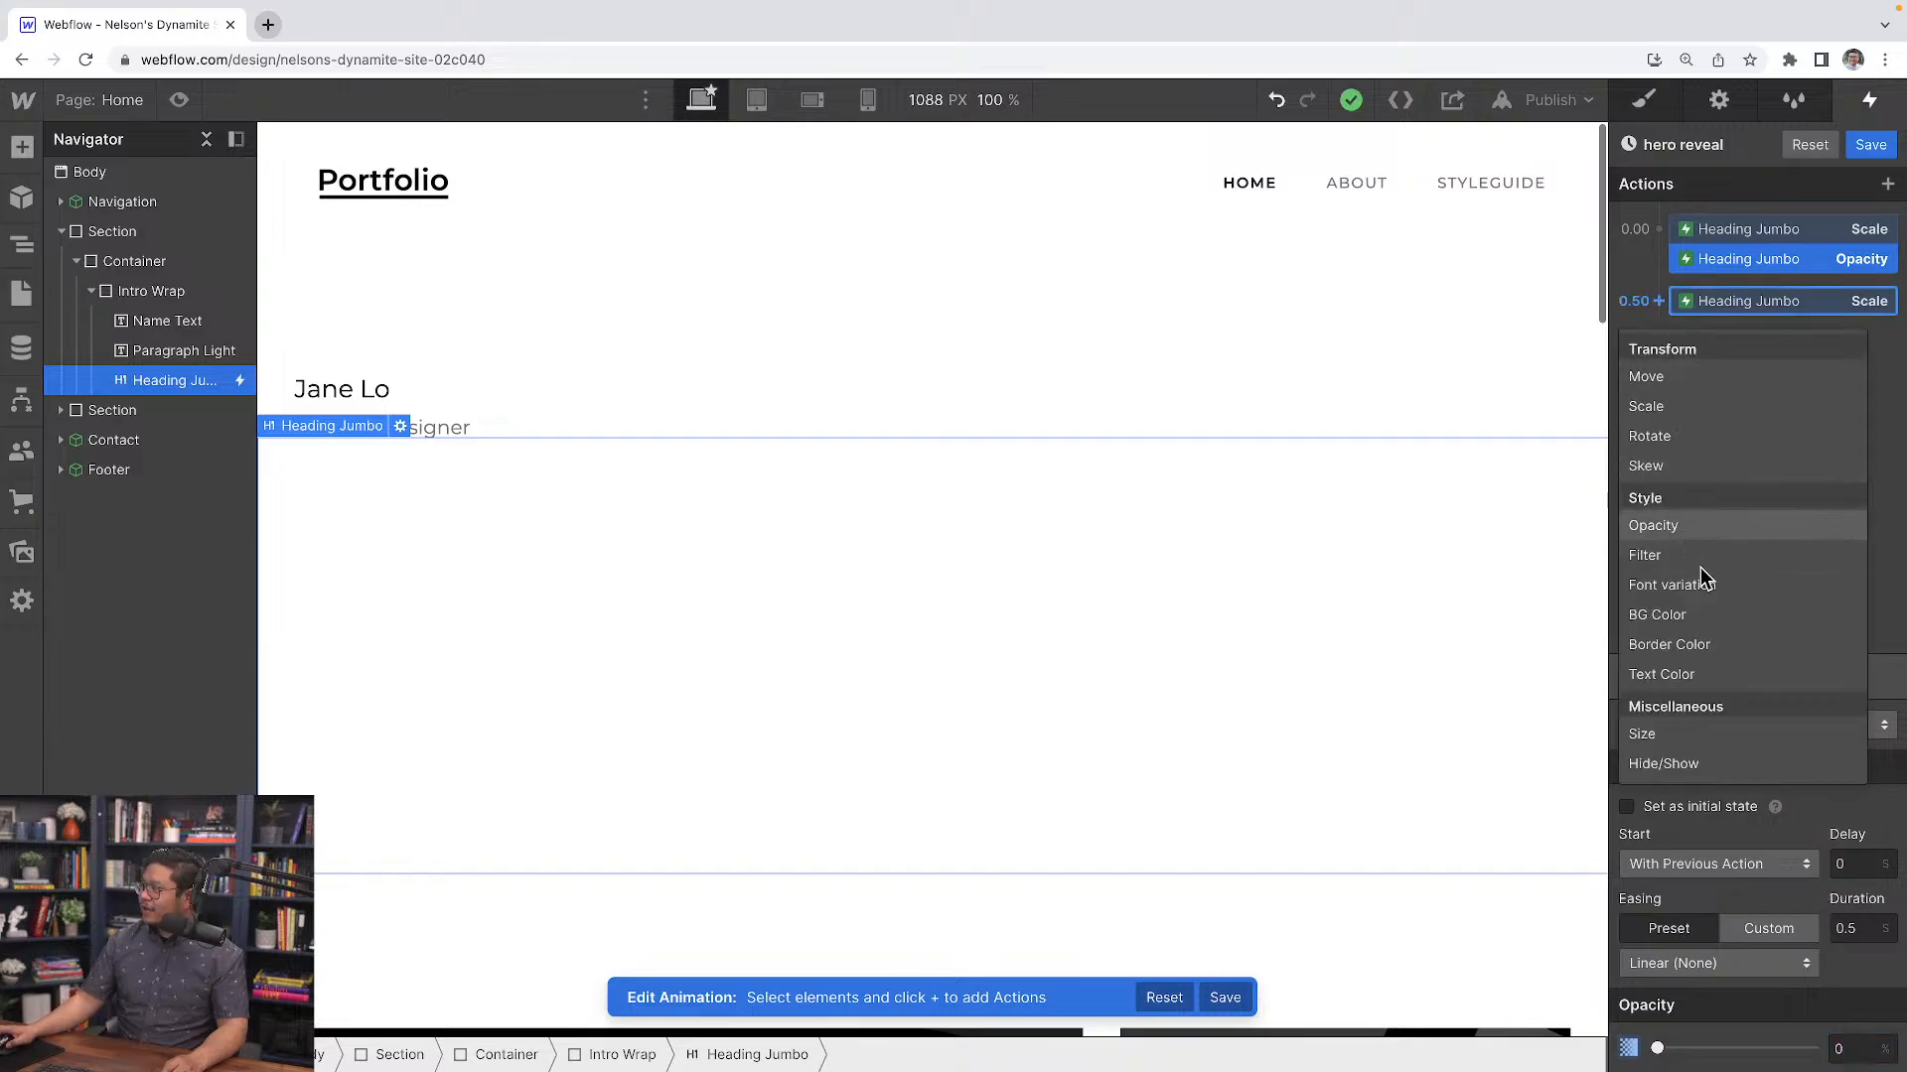
pyautogui.click(1679, 525)
pyautogui.click(1849, 1050)
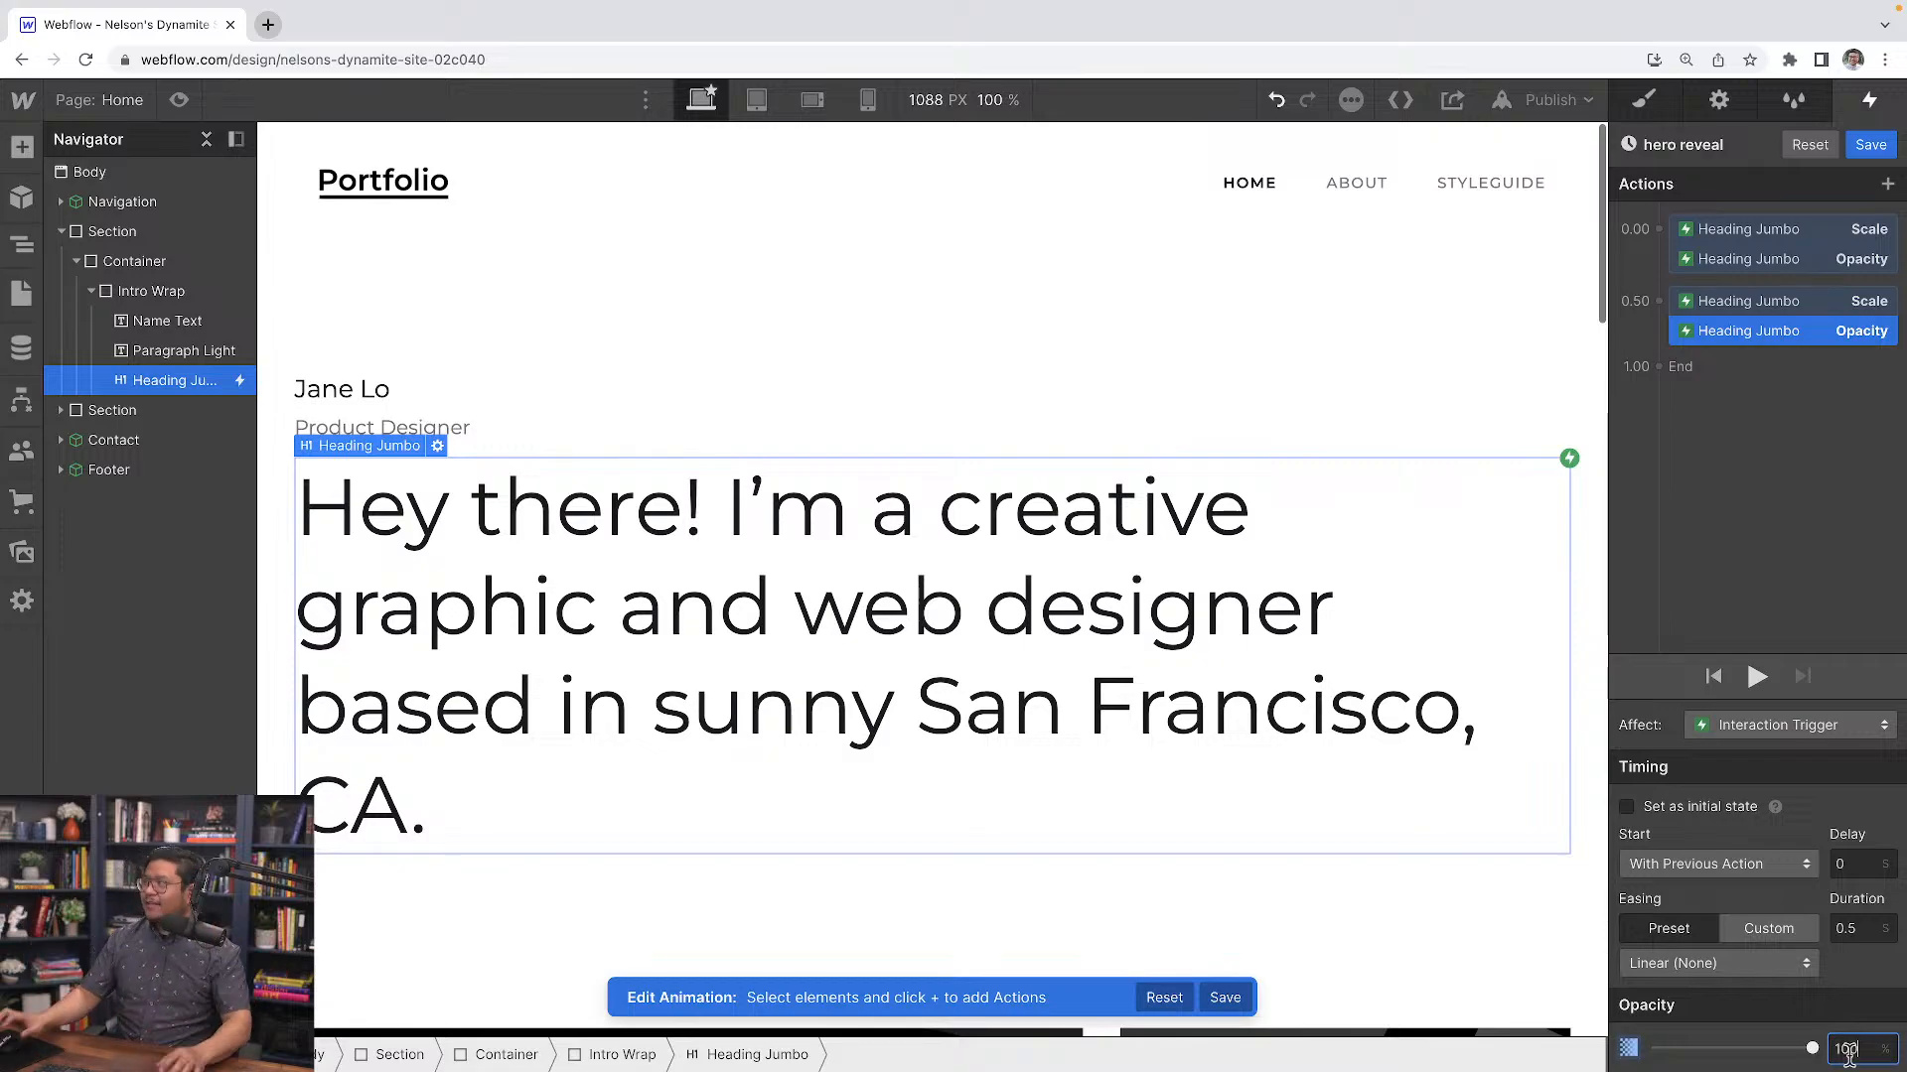
pyautogui.click(1870, 144)
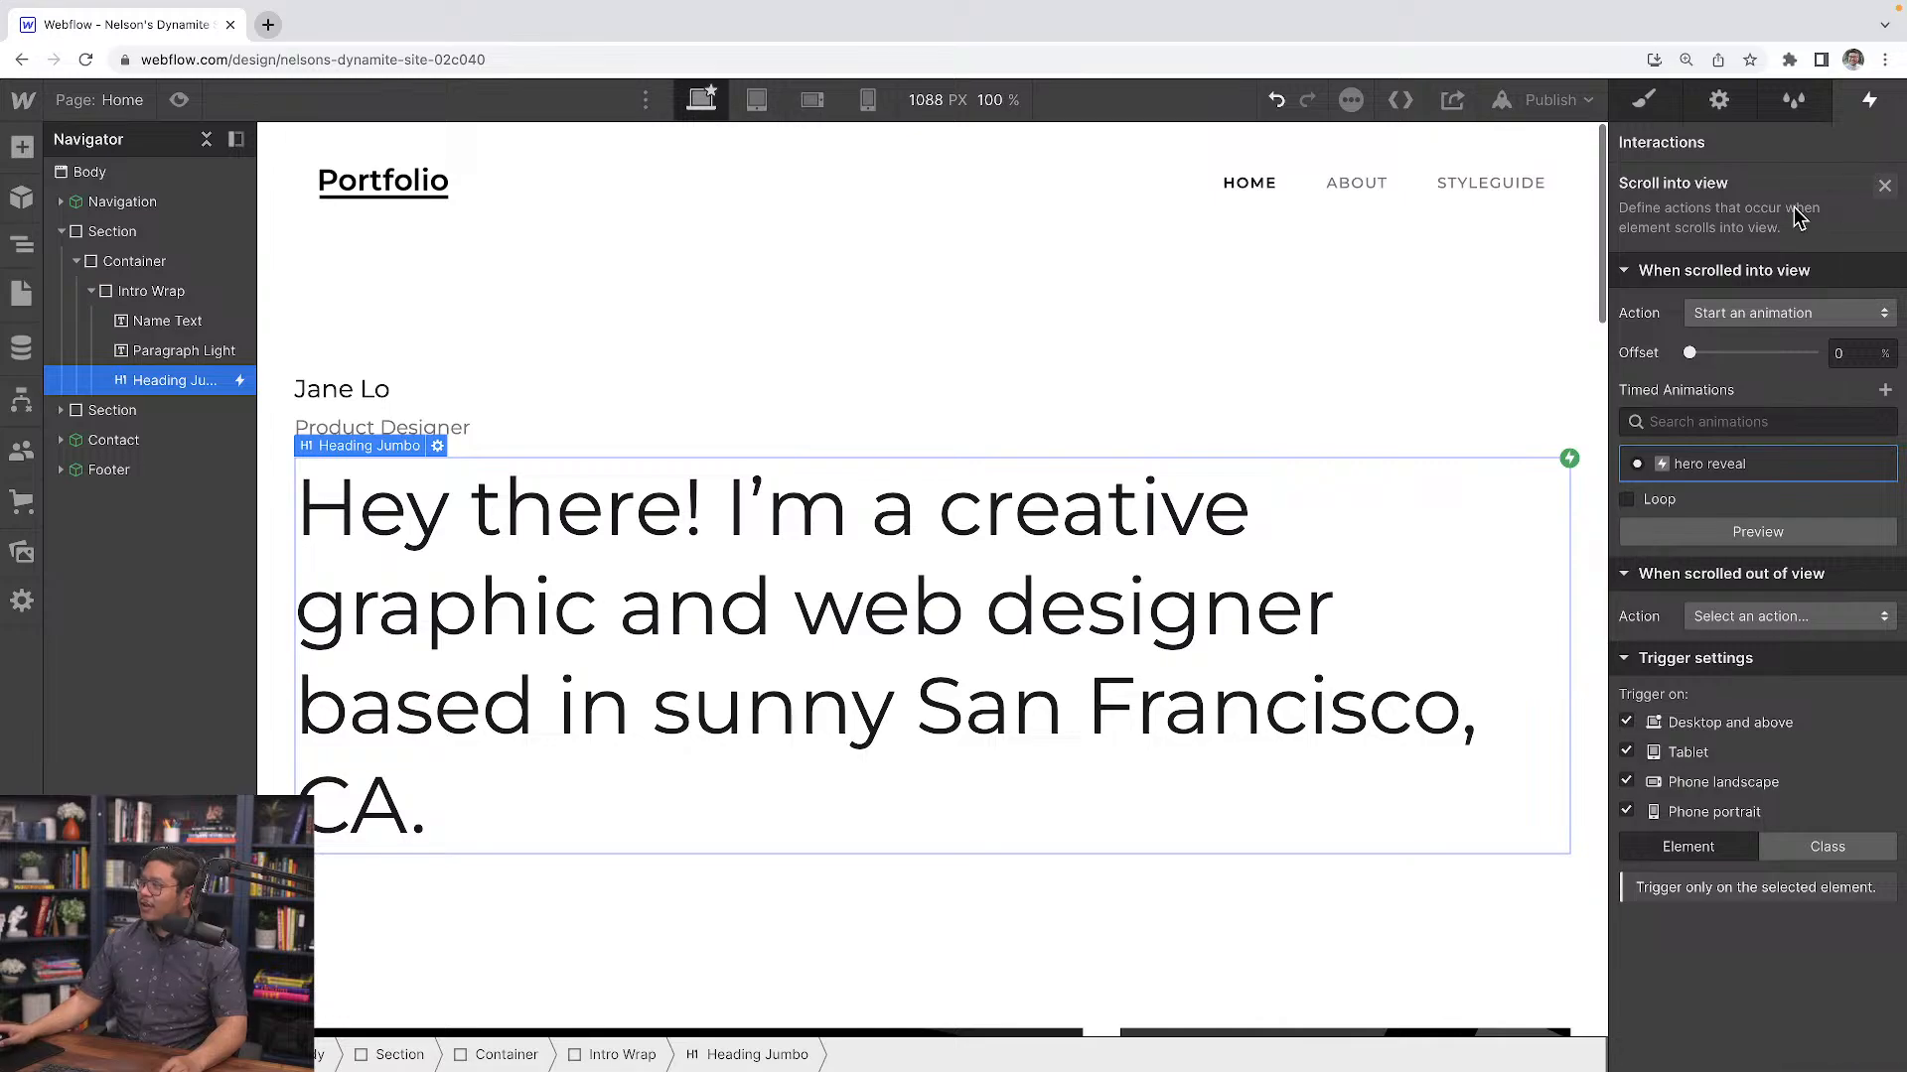
# Toggle preview mode repeatedly to watch the hero heading animation on the page
pyautogui.click(175, 111)
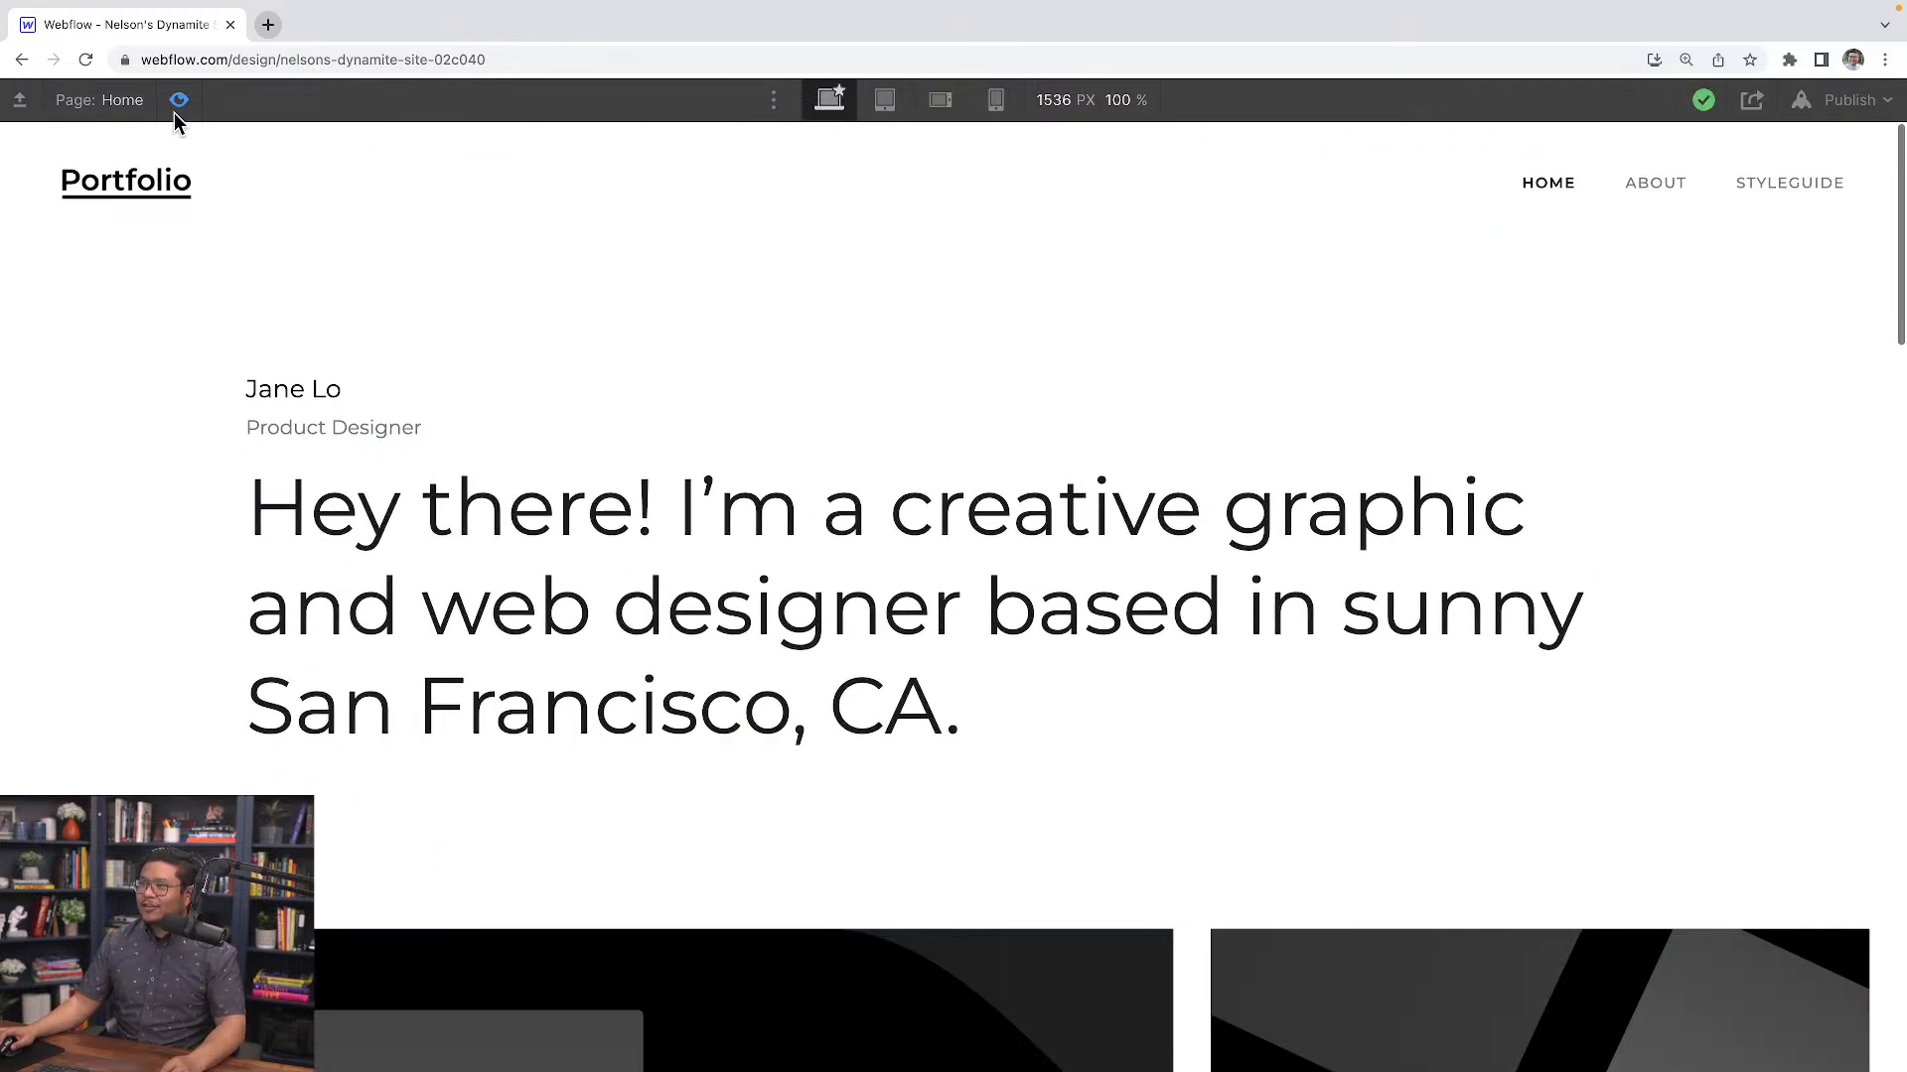
pyautogui.click(175, 111)
pyautogui.click(175, 111)
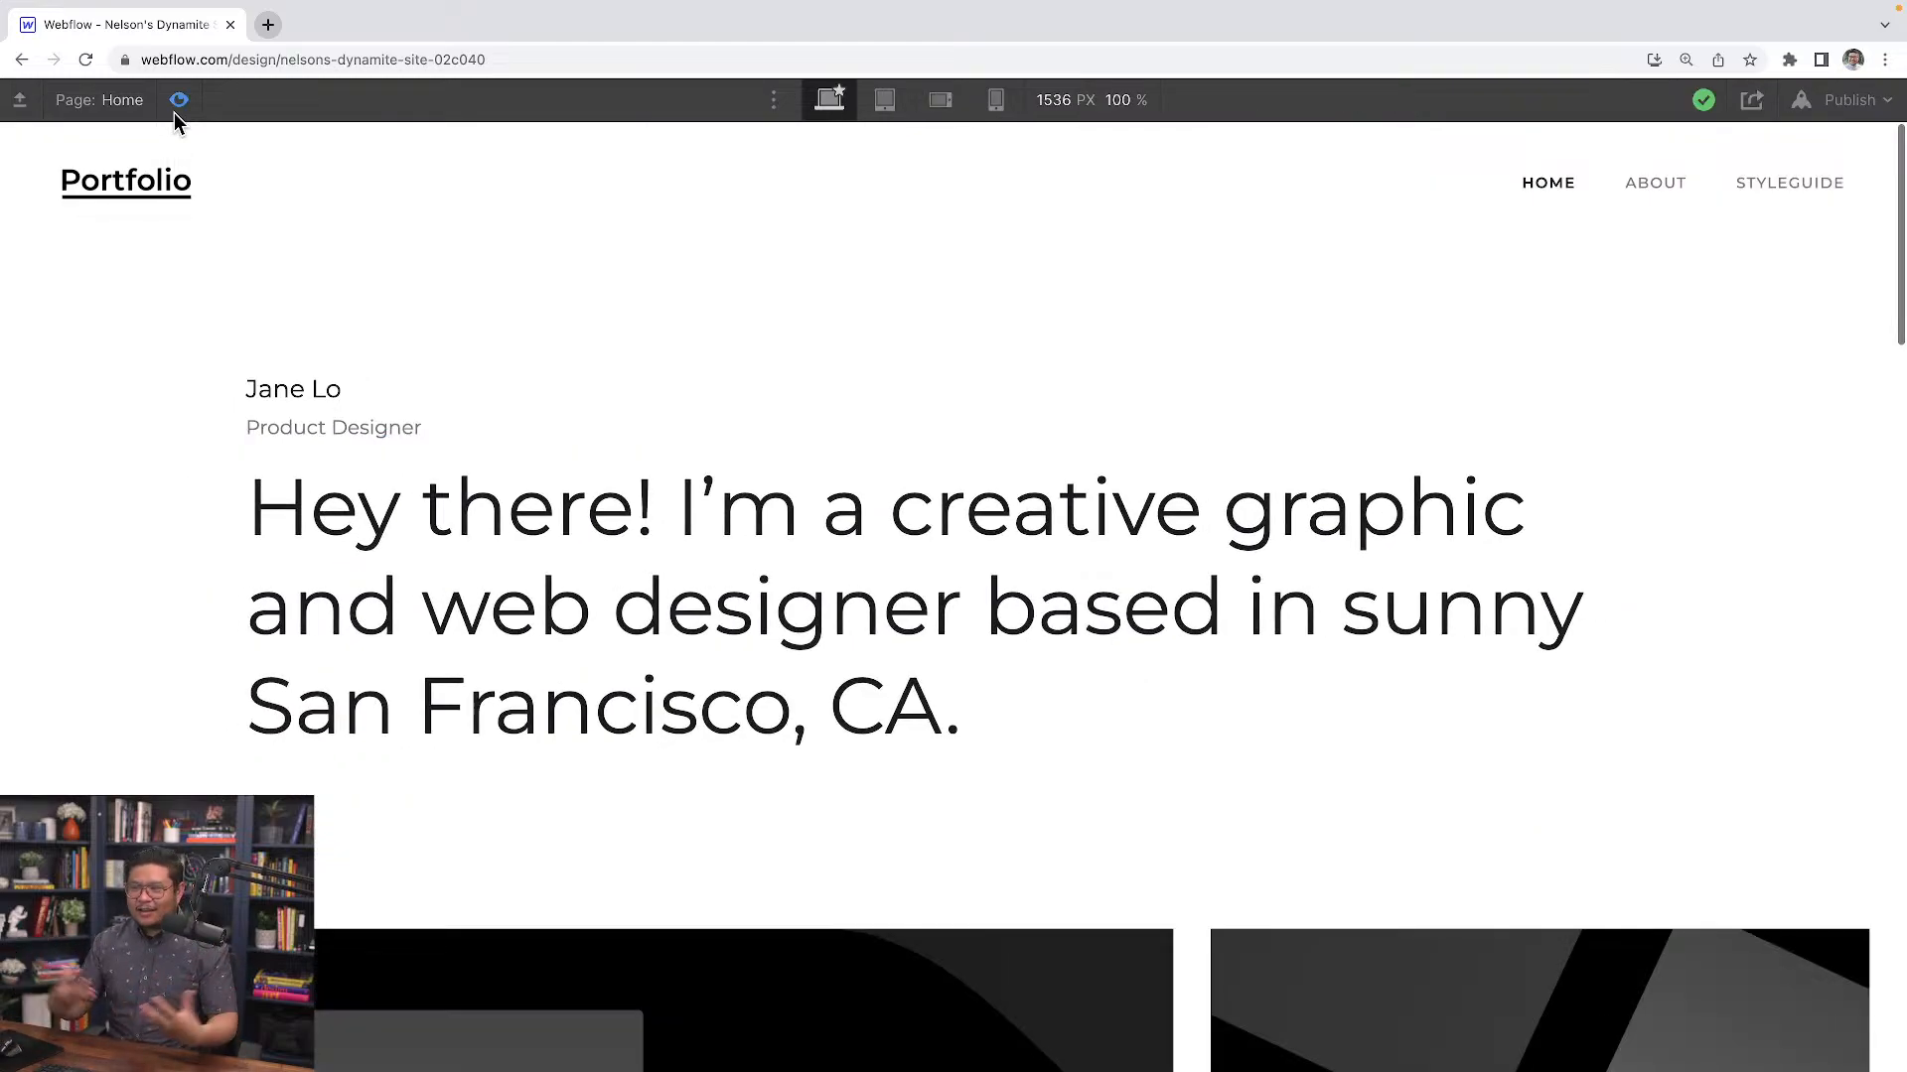
pyautogui.click(175, 111)
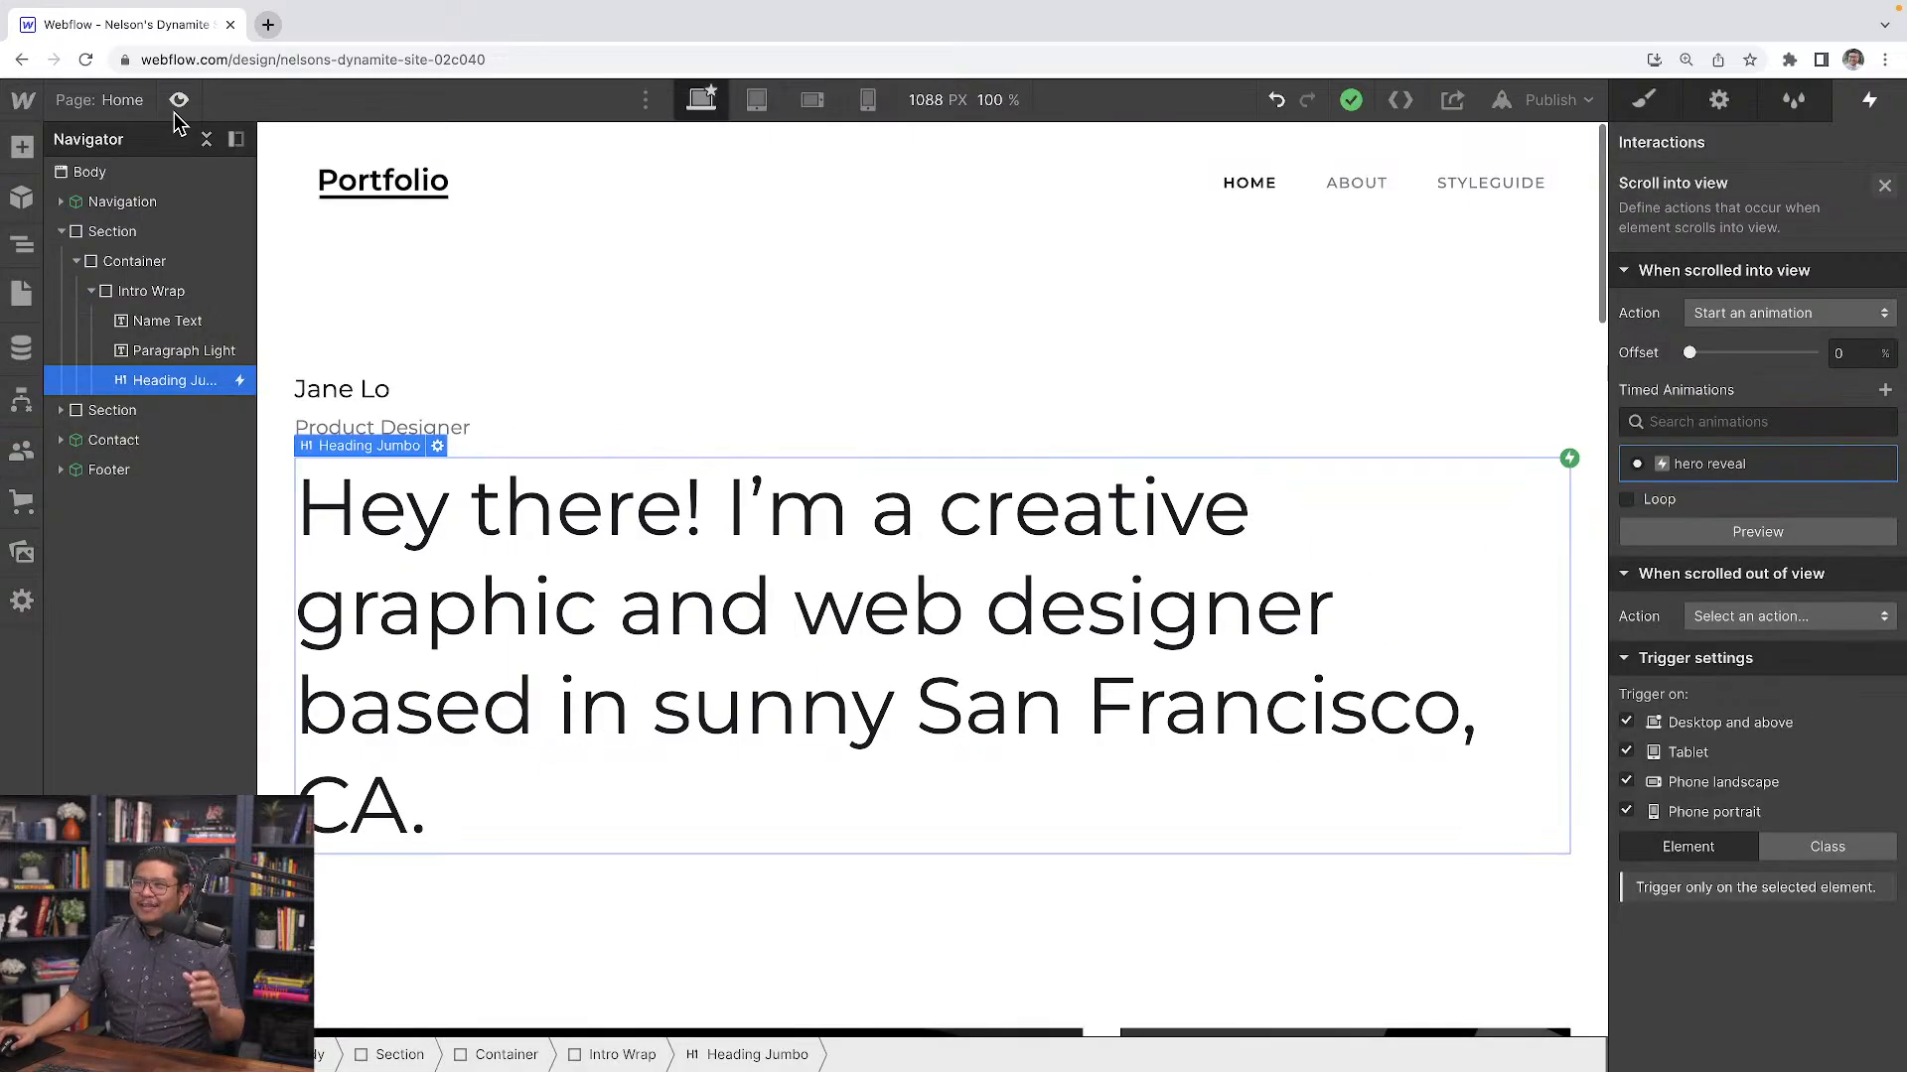
pyautogui.click(175, 112)
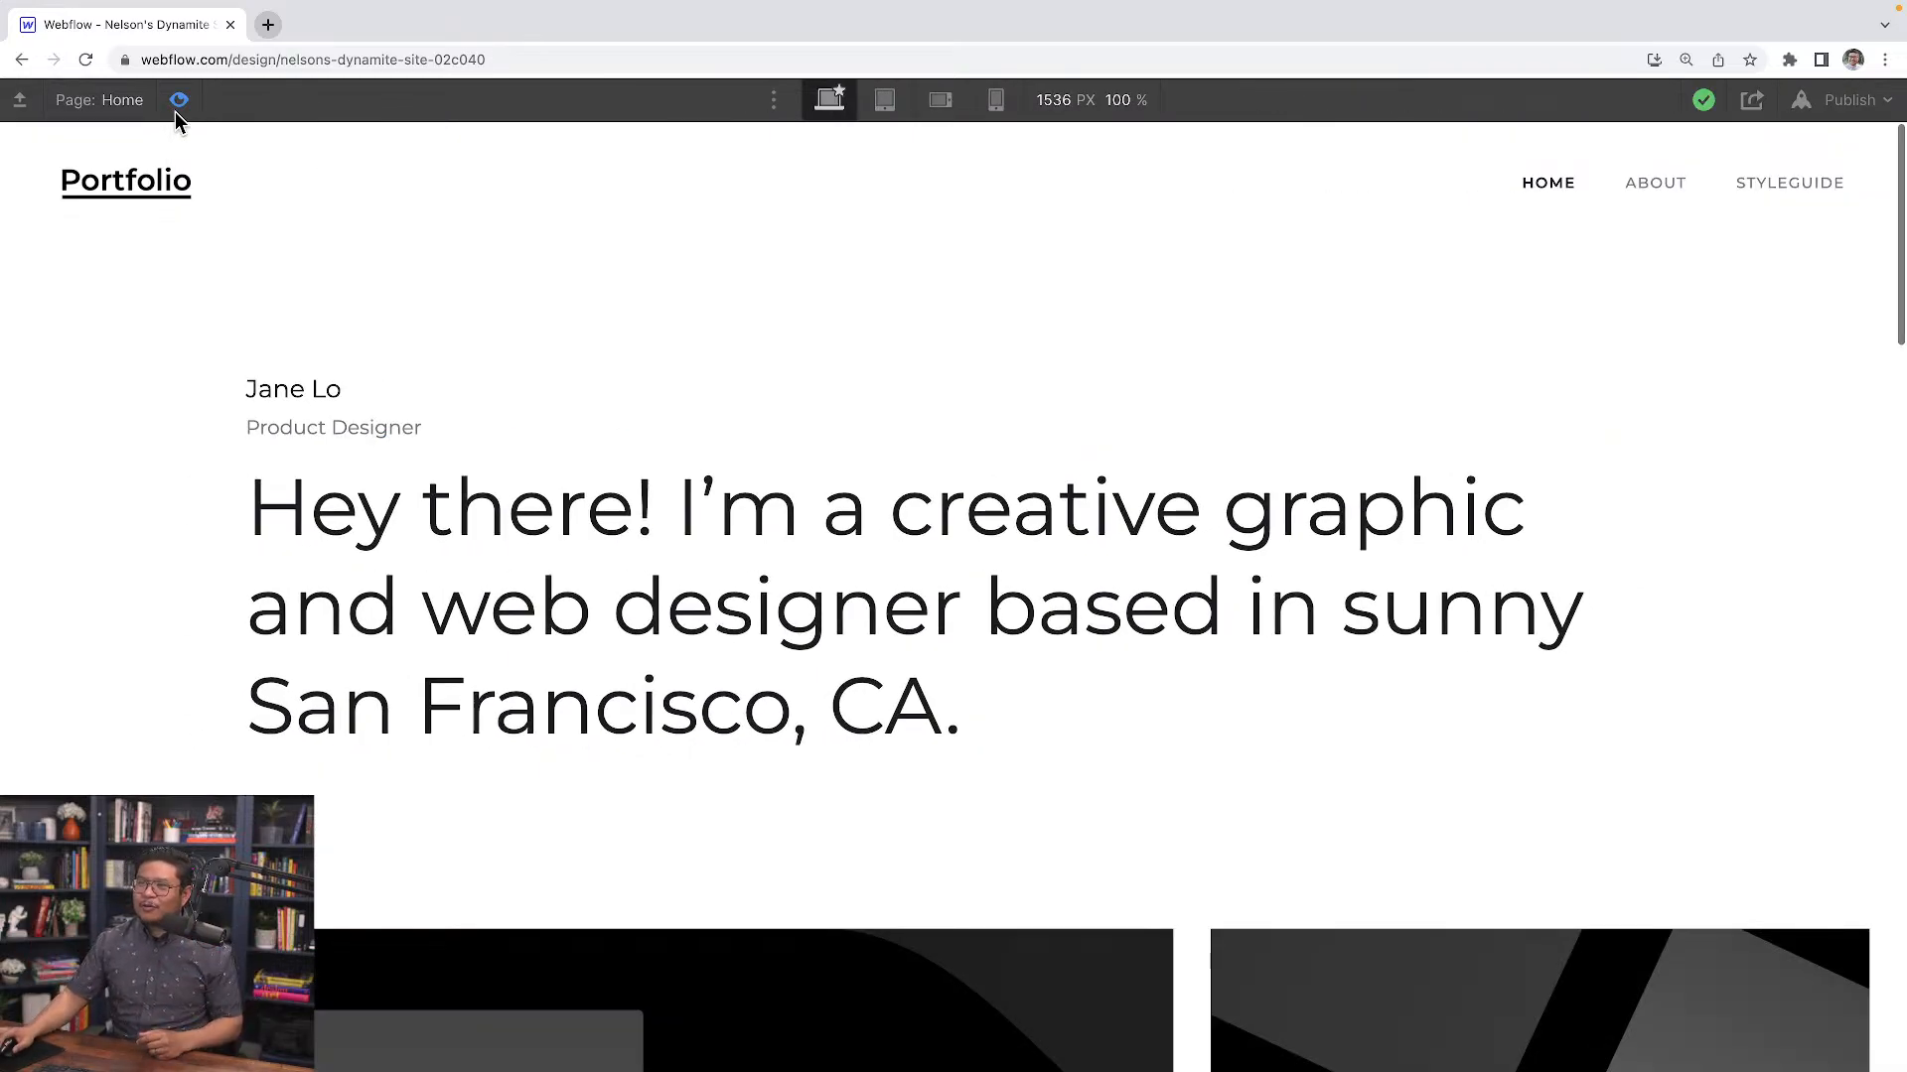
pyautogui.click(174, 112)
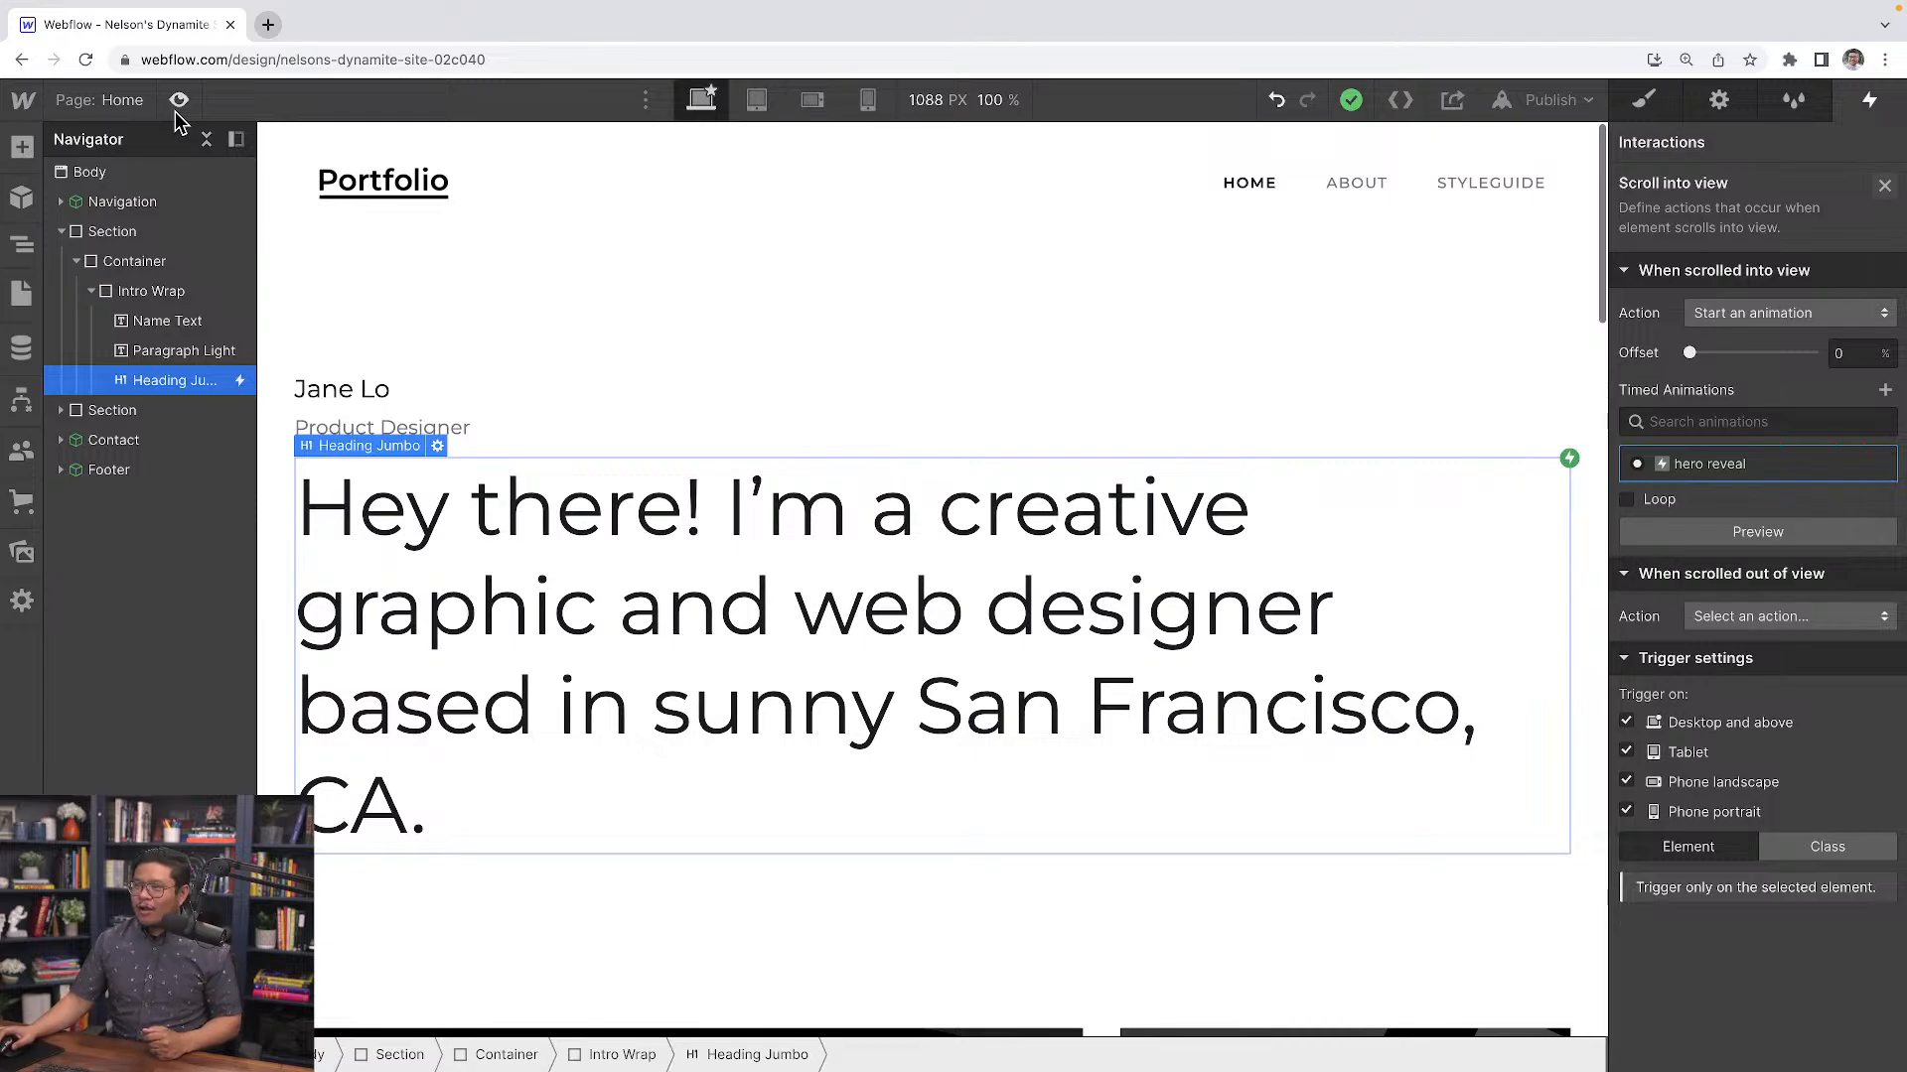
# Open the hero reveal animation and inspect its starting Opacity and Scale actions
pyautogui.click(1713, 464)
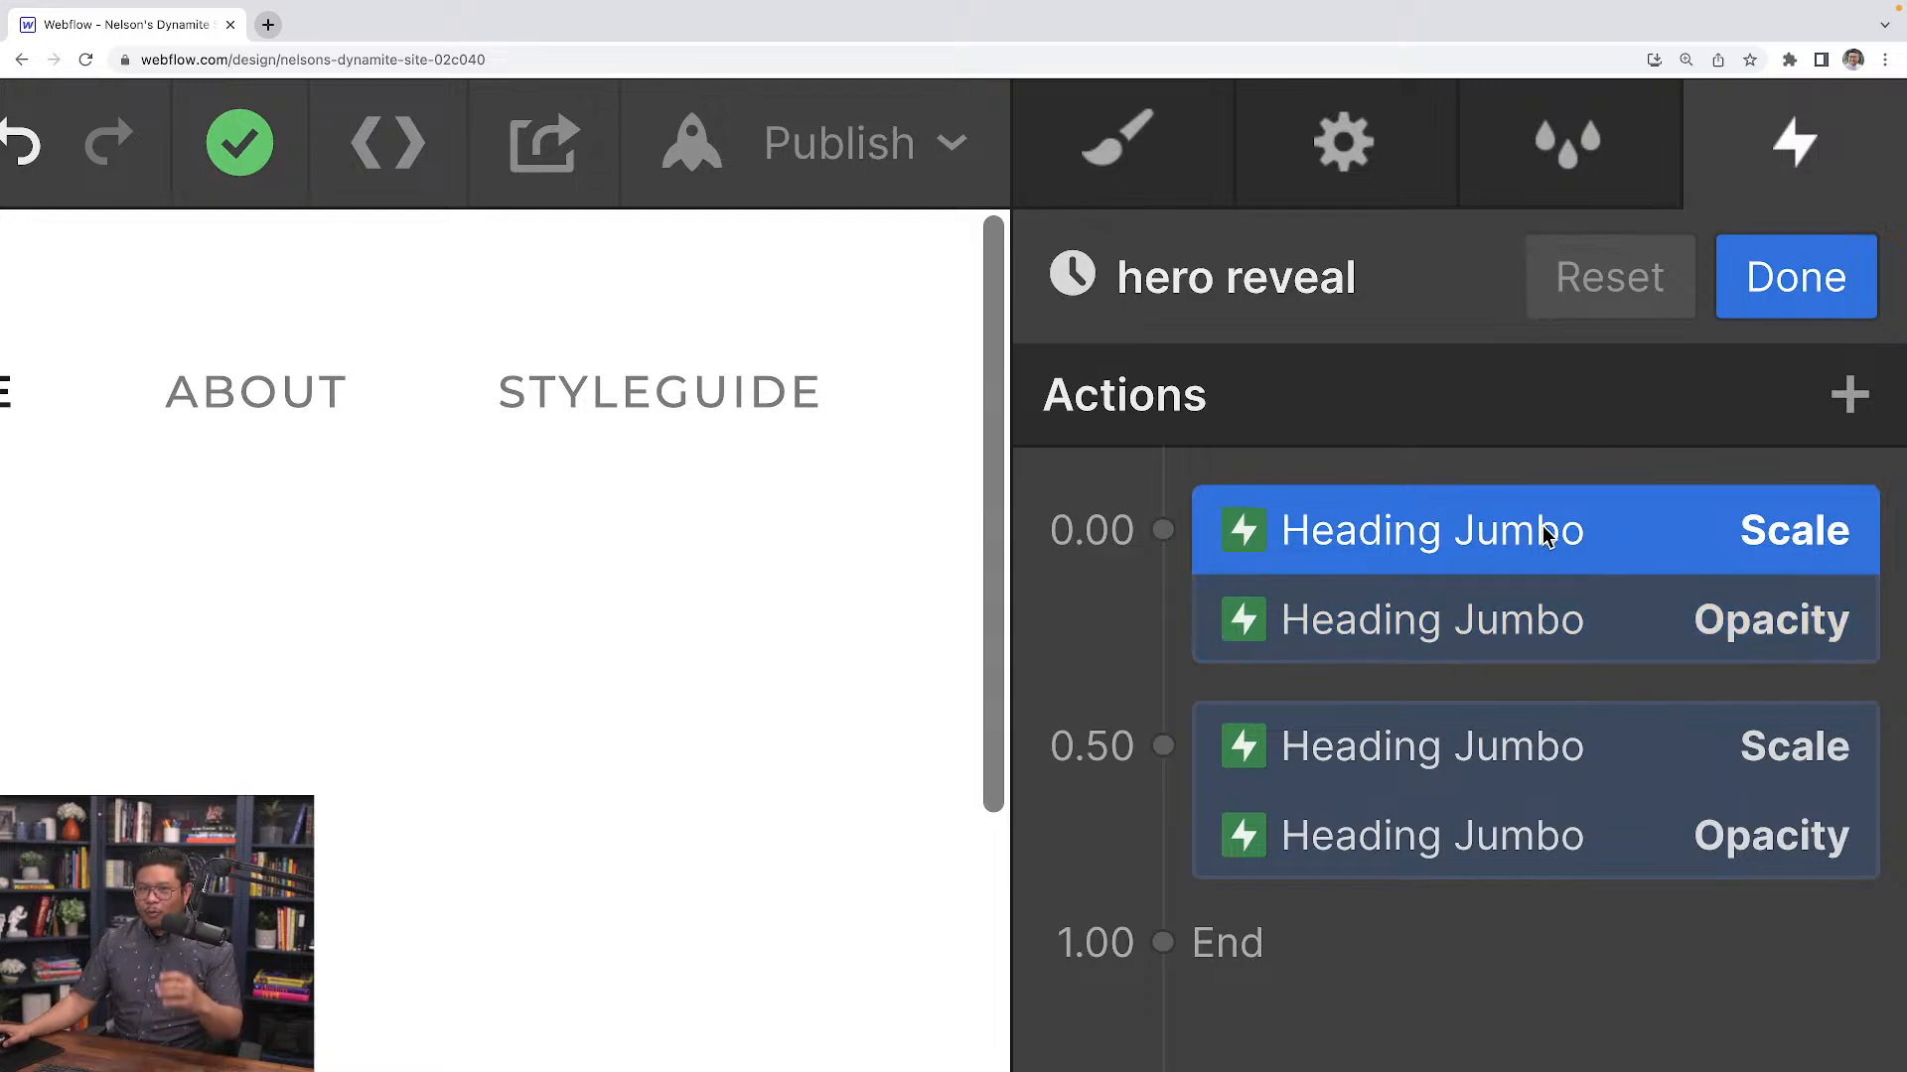
pyautogui.click(1515, 606)
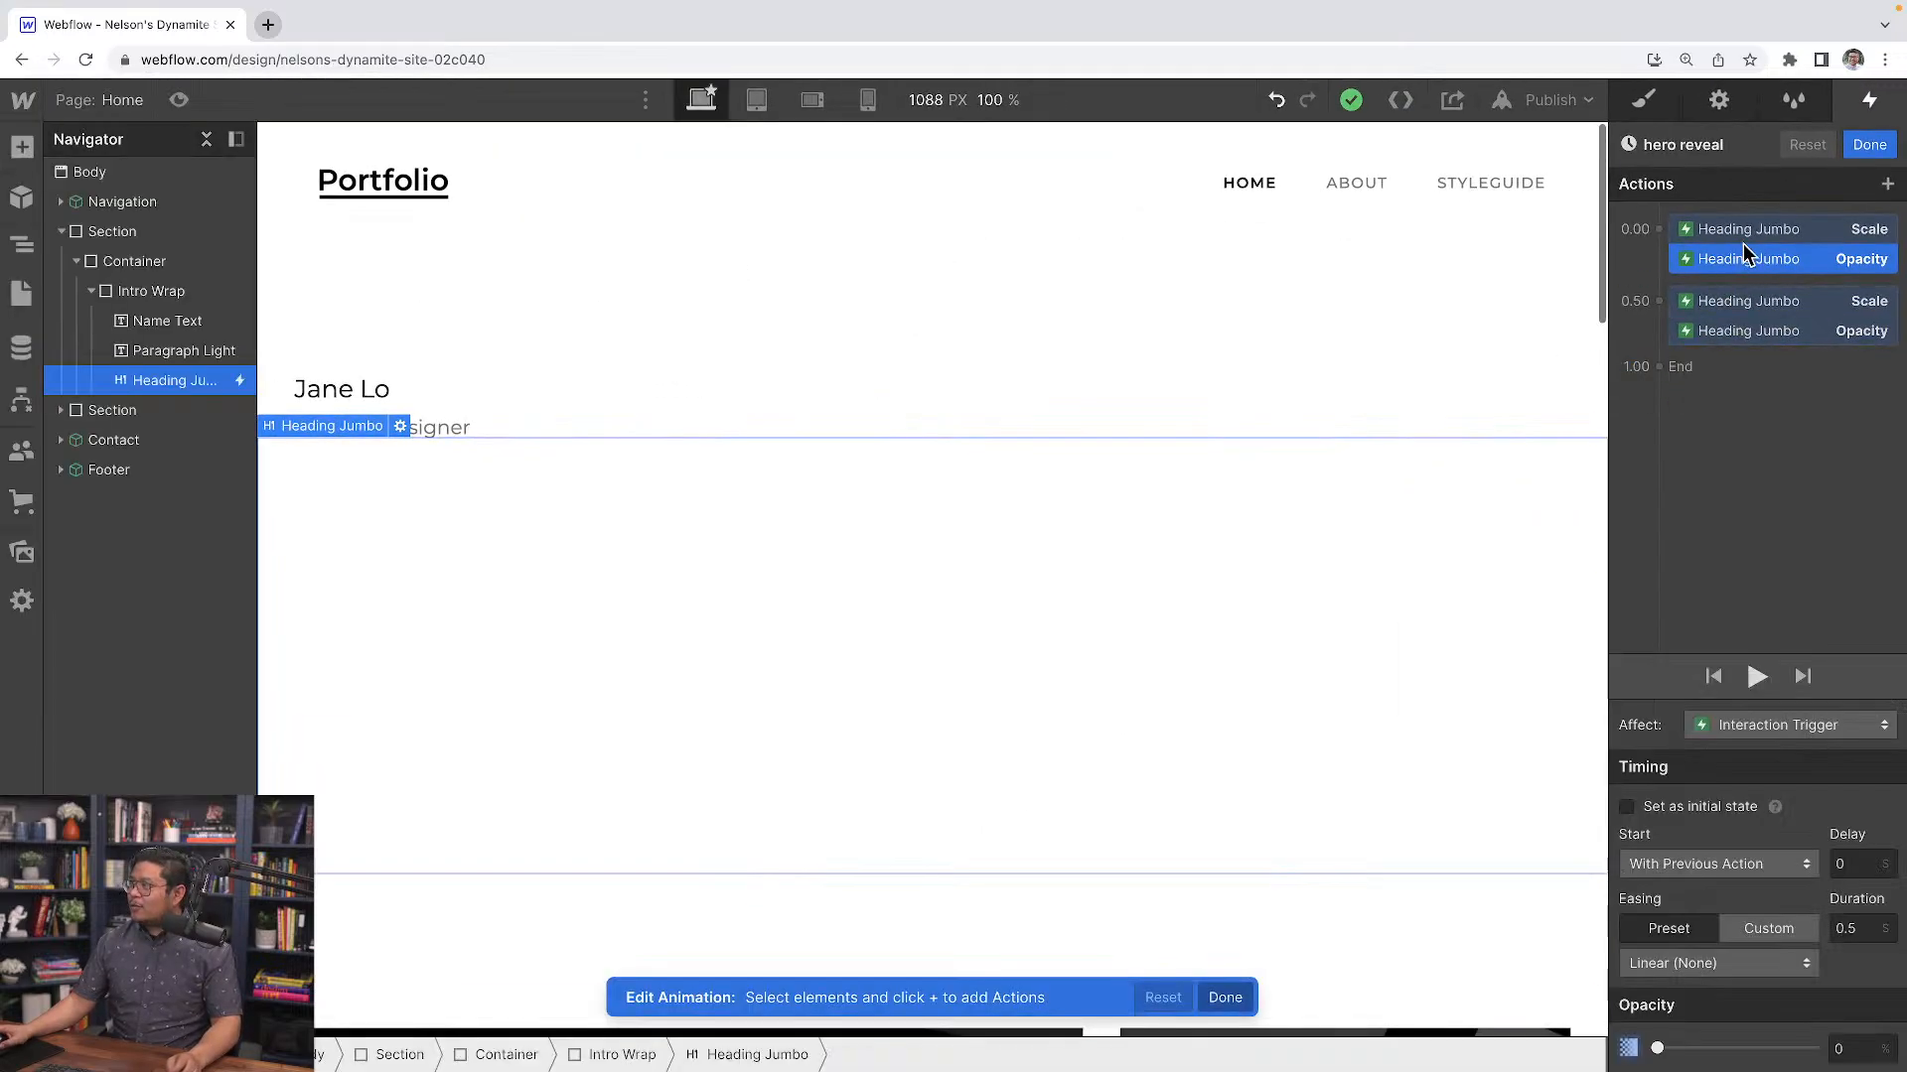
pyautogui.click(1745, 231)
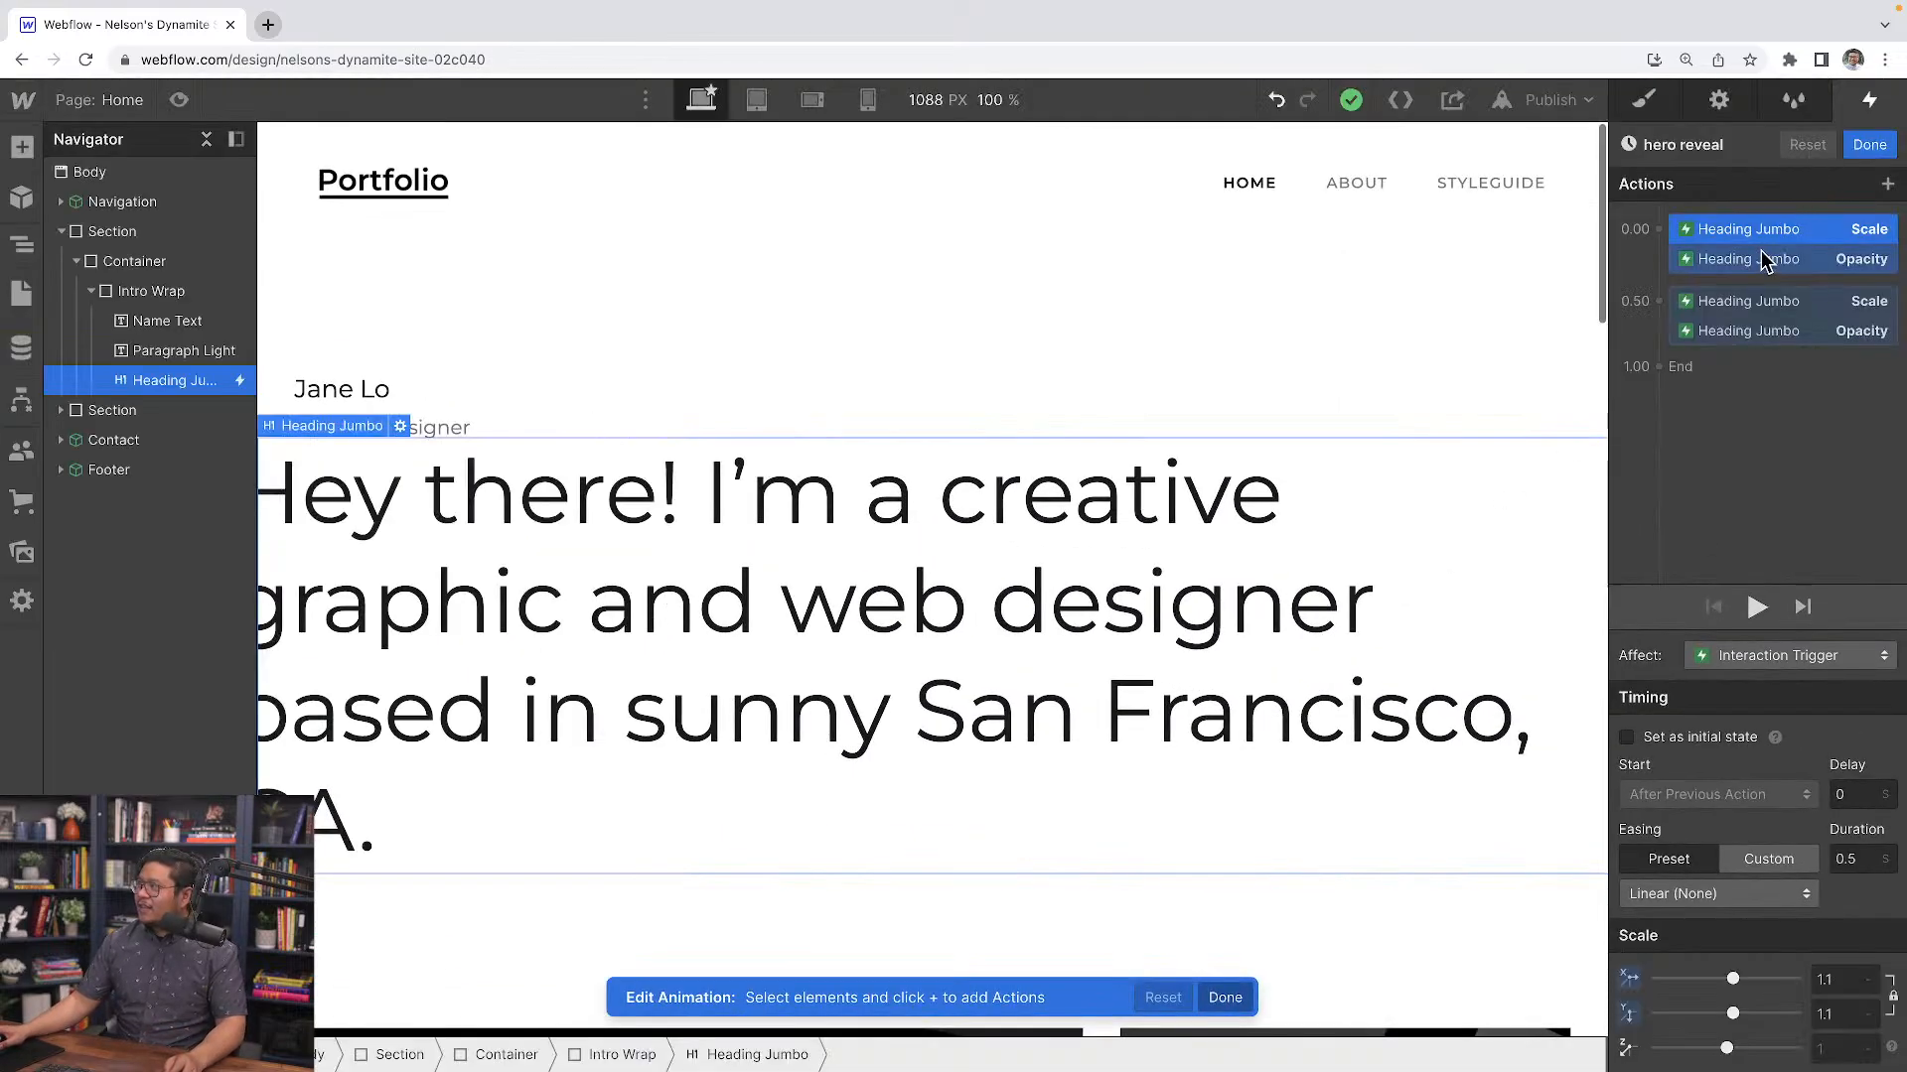
# Reopen the hero reveal animation from the heading's scroll-into-view trigger and play it back to review the starting actions
pyautogui.keyDown('shift'); pyautogui.click(1762, 260); pyautogui.keyUp('shift')
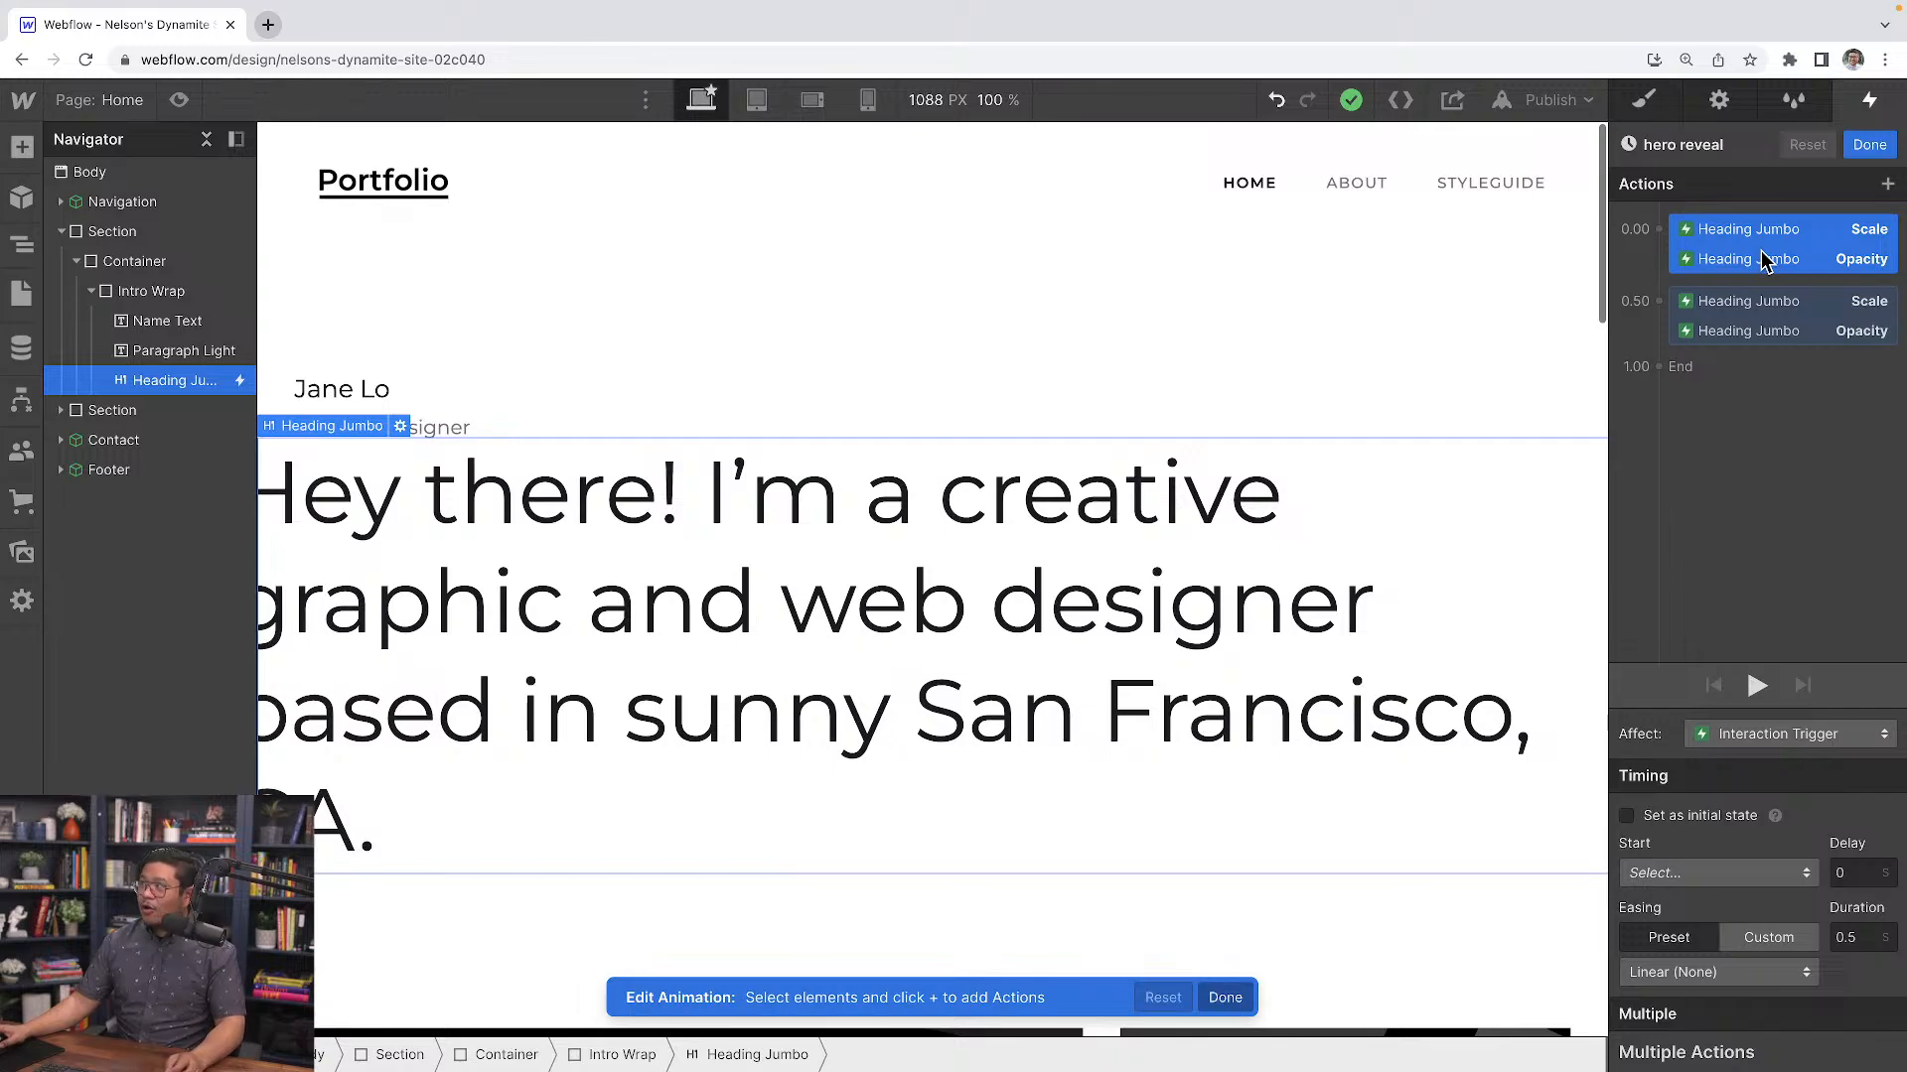
pyautogui.click(1644, 107)
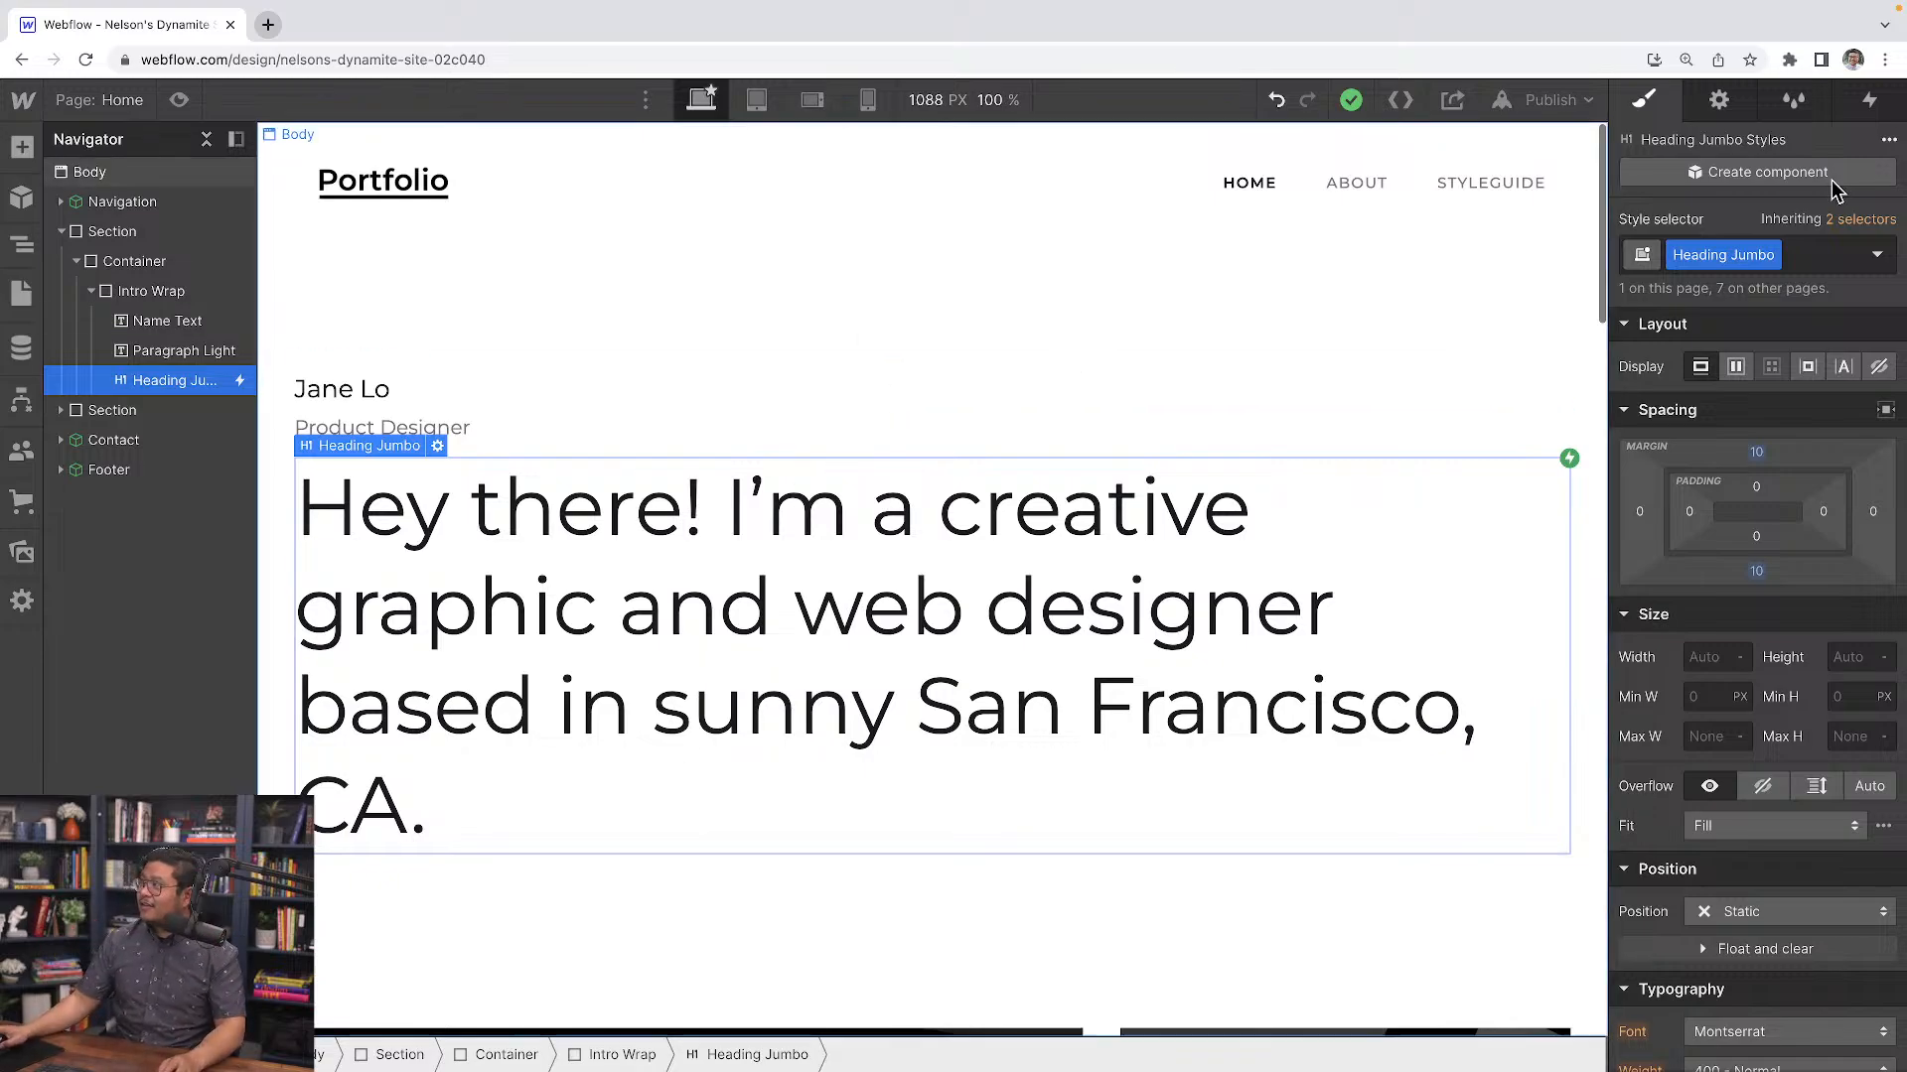
pyautogui.click(1870, 101)
pyautogui.click(1694, 242)
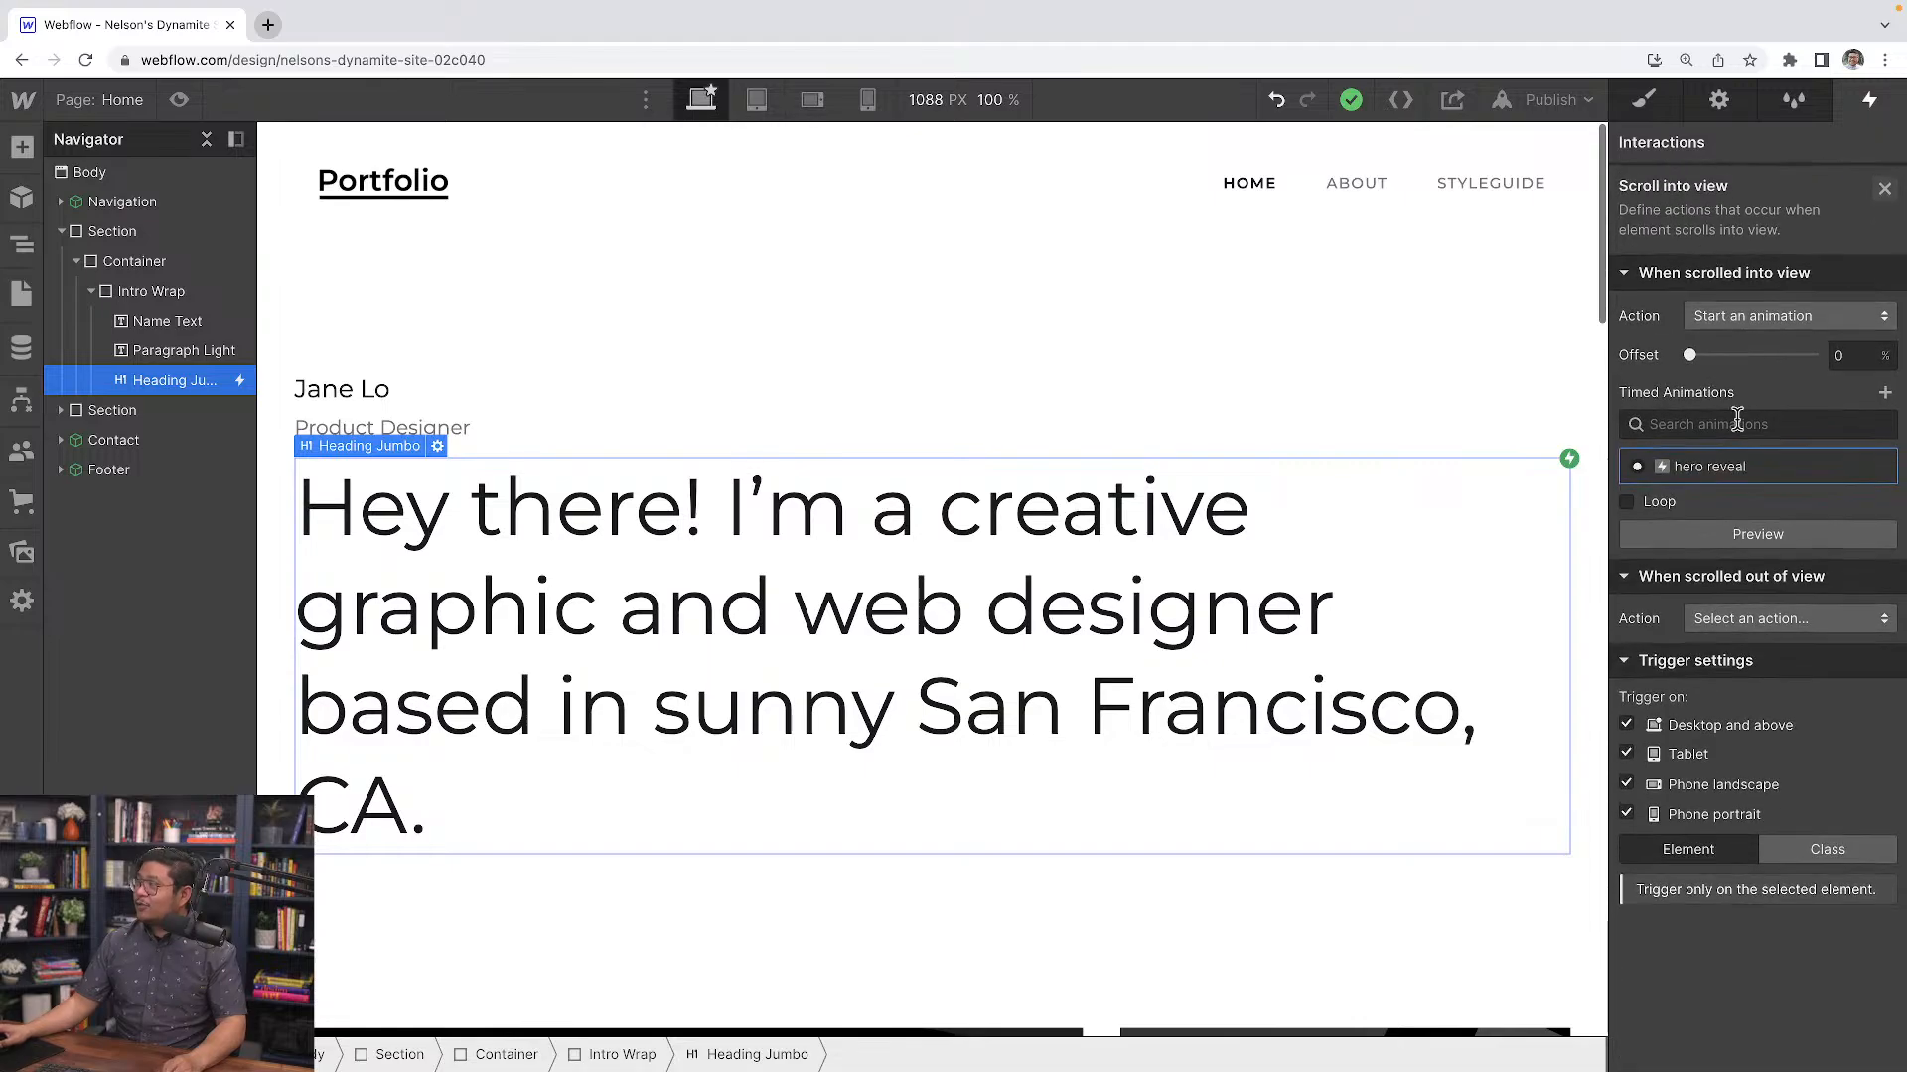
pyautogui.click(1709, 465)
pyautogui.click(1747, 259)
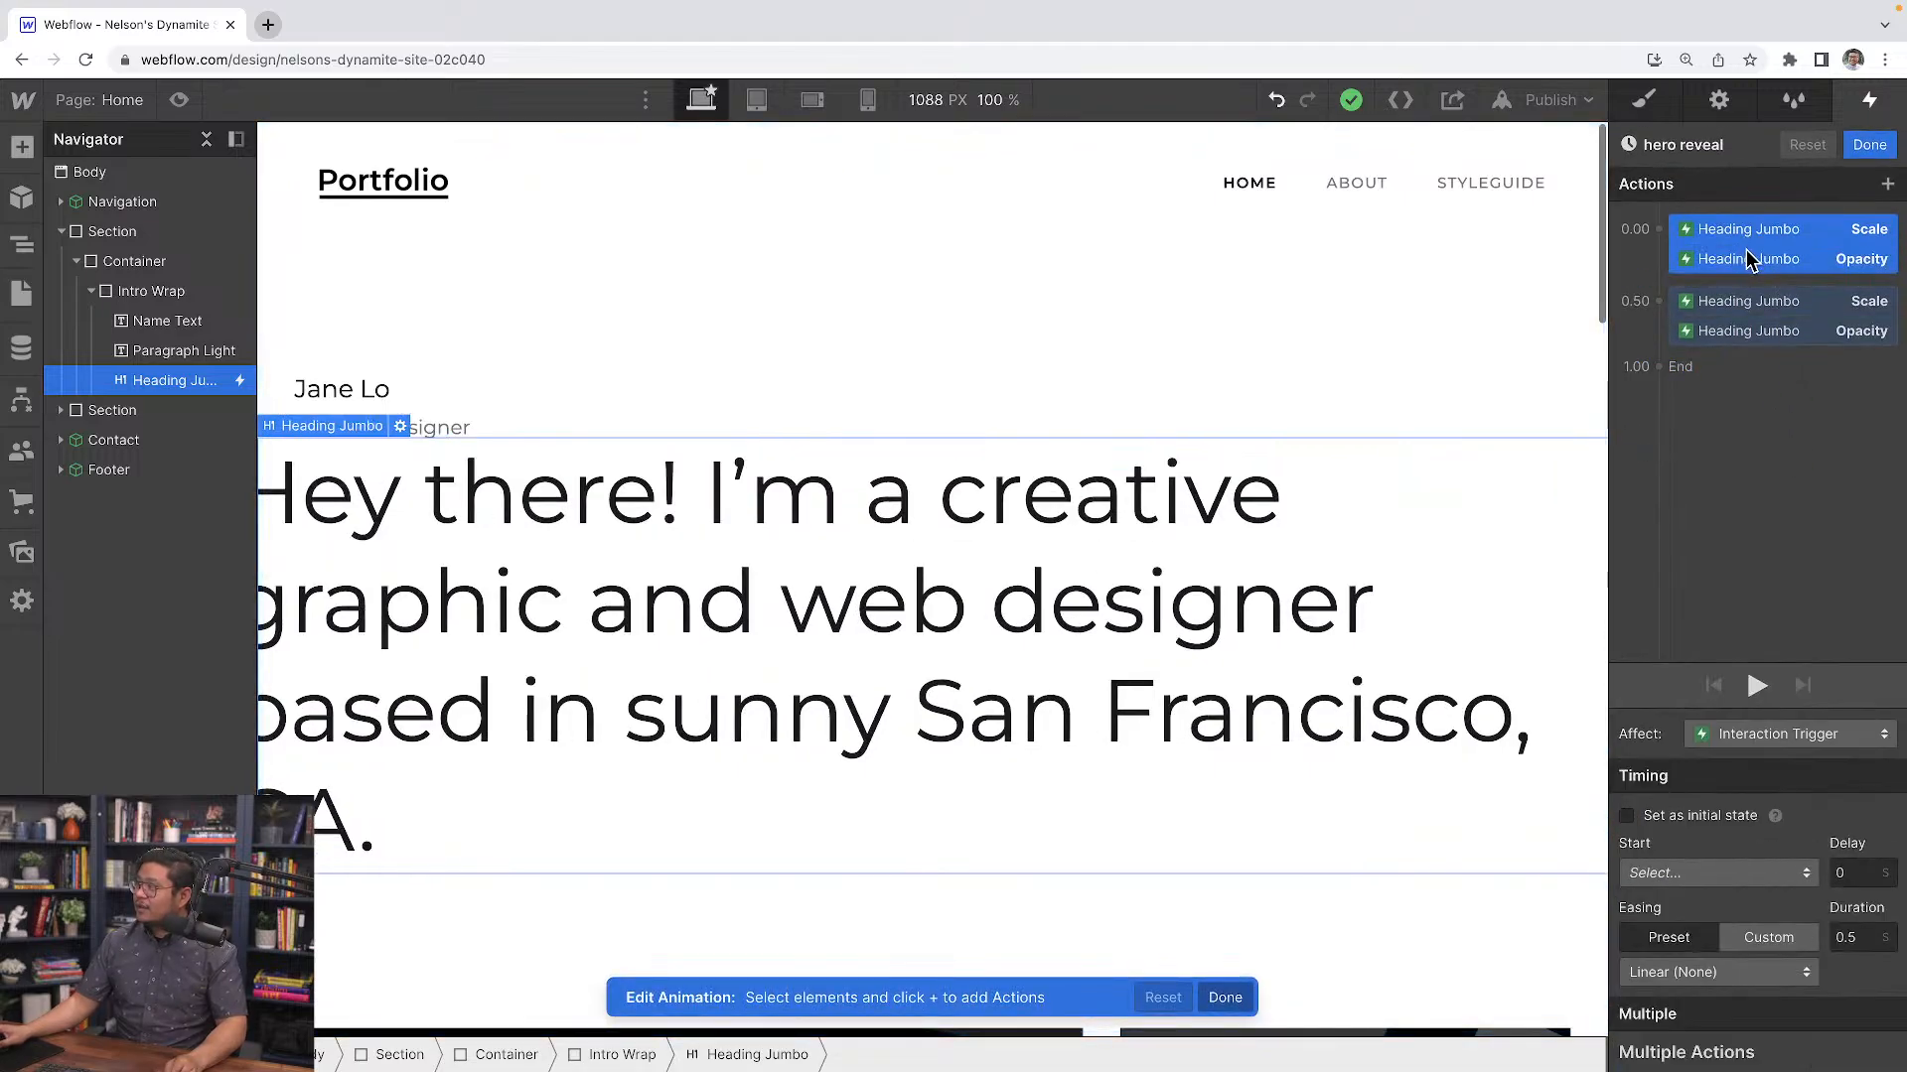
pyautogui.click(1752, 259)
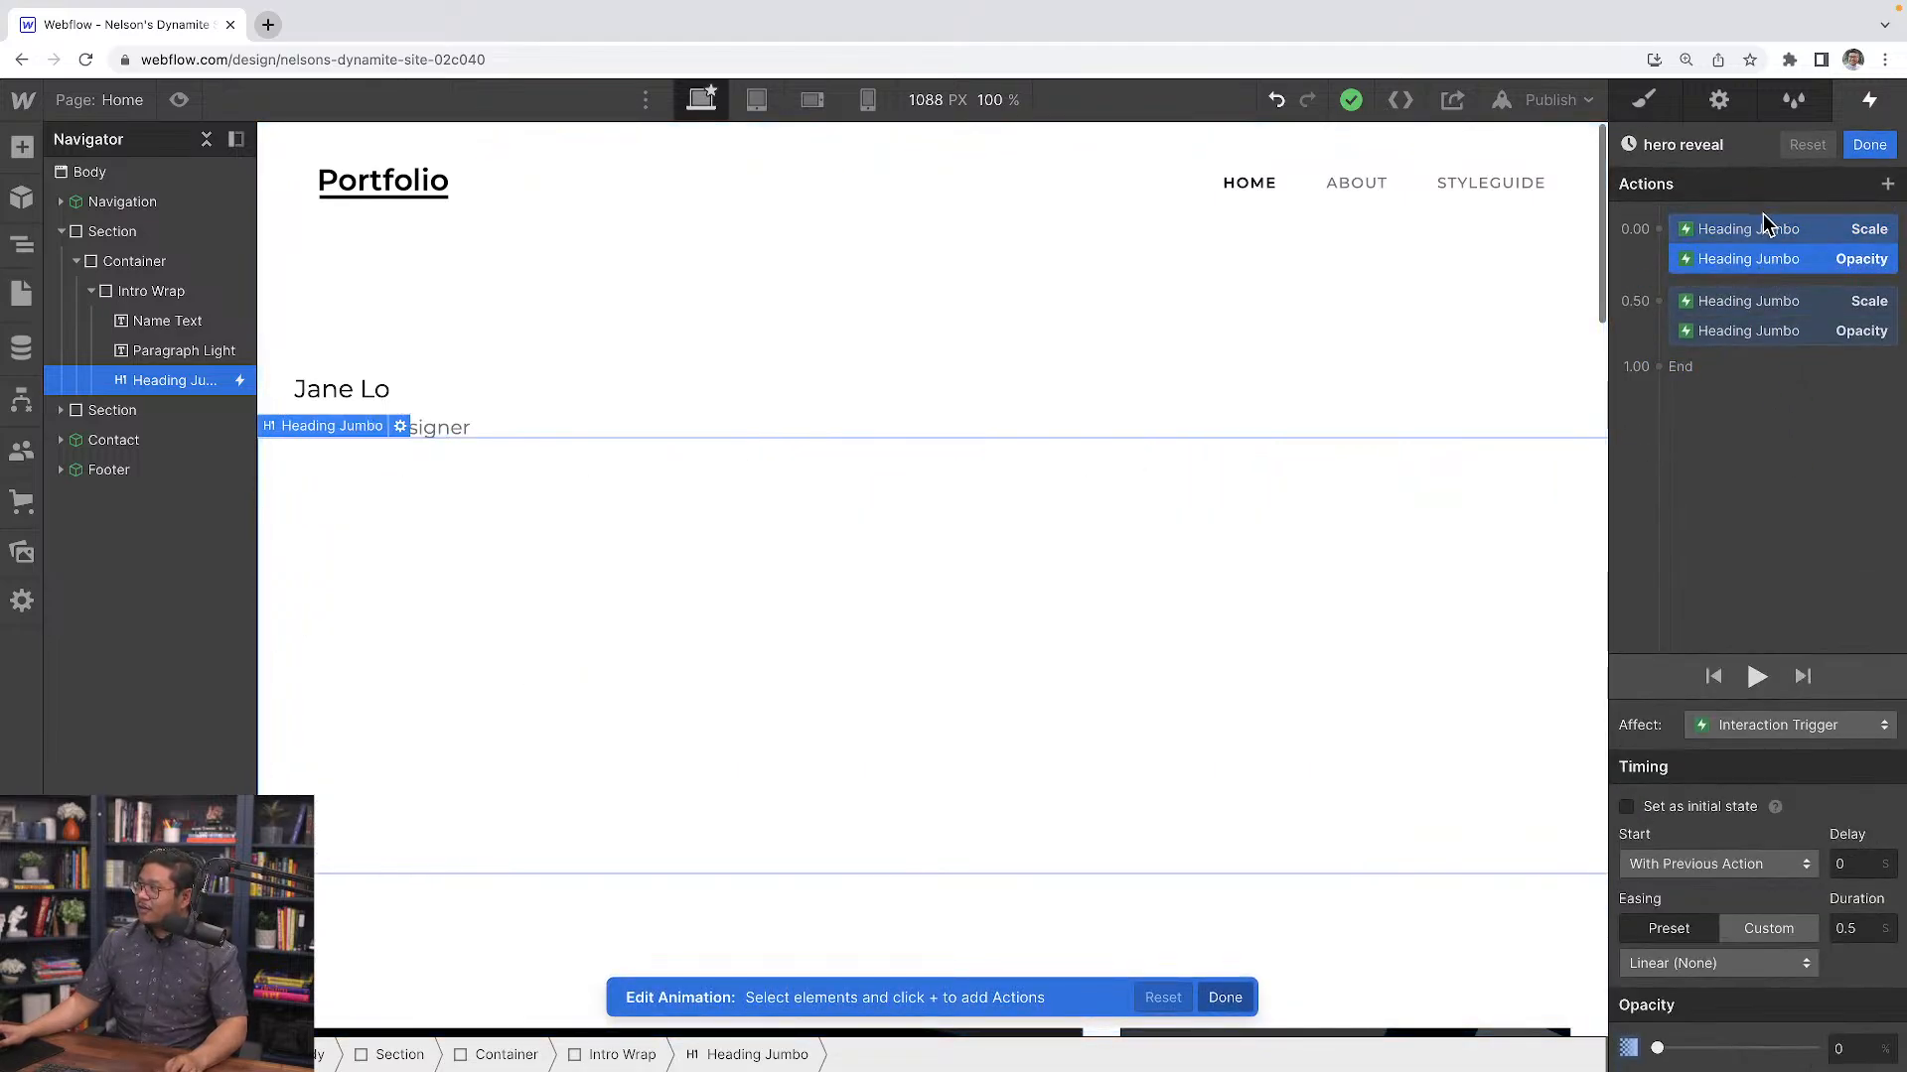
pyautogui.click(1754, 679)
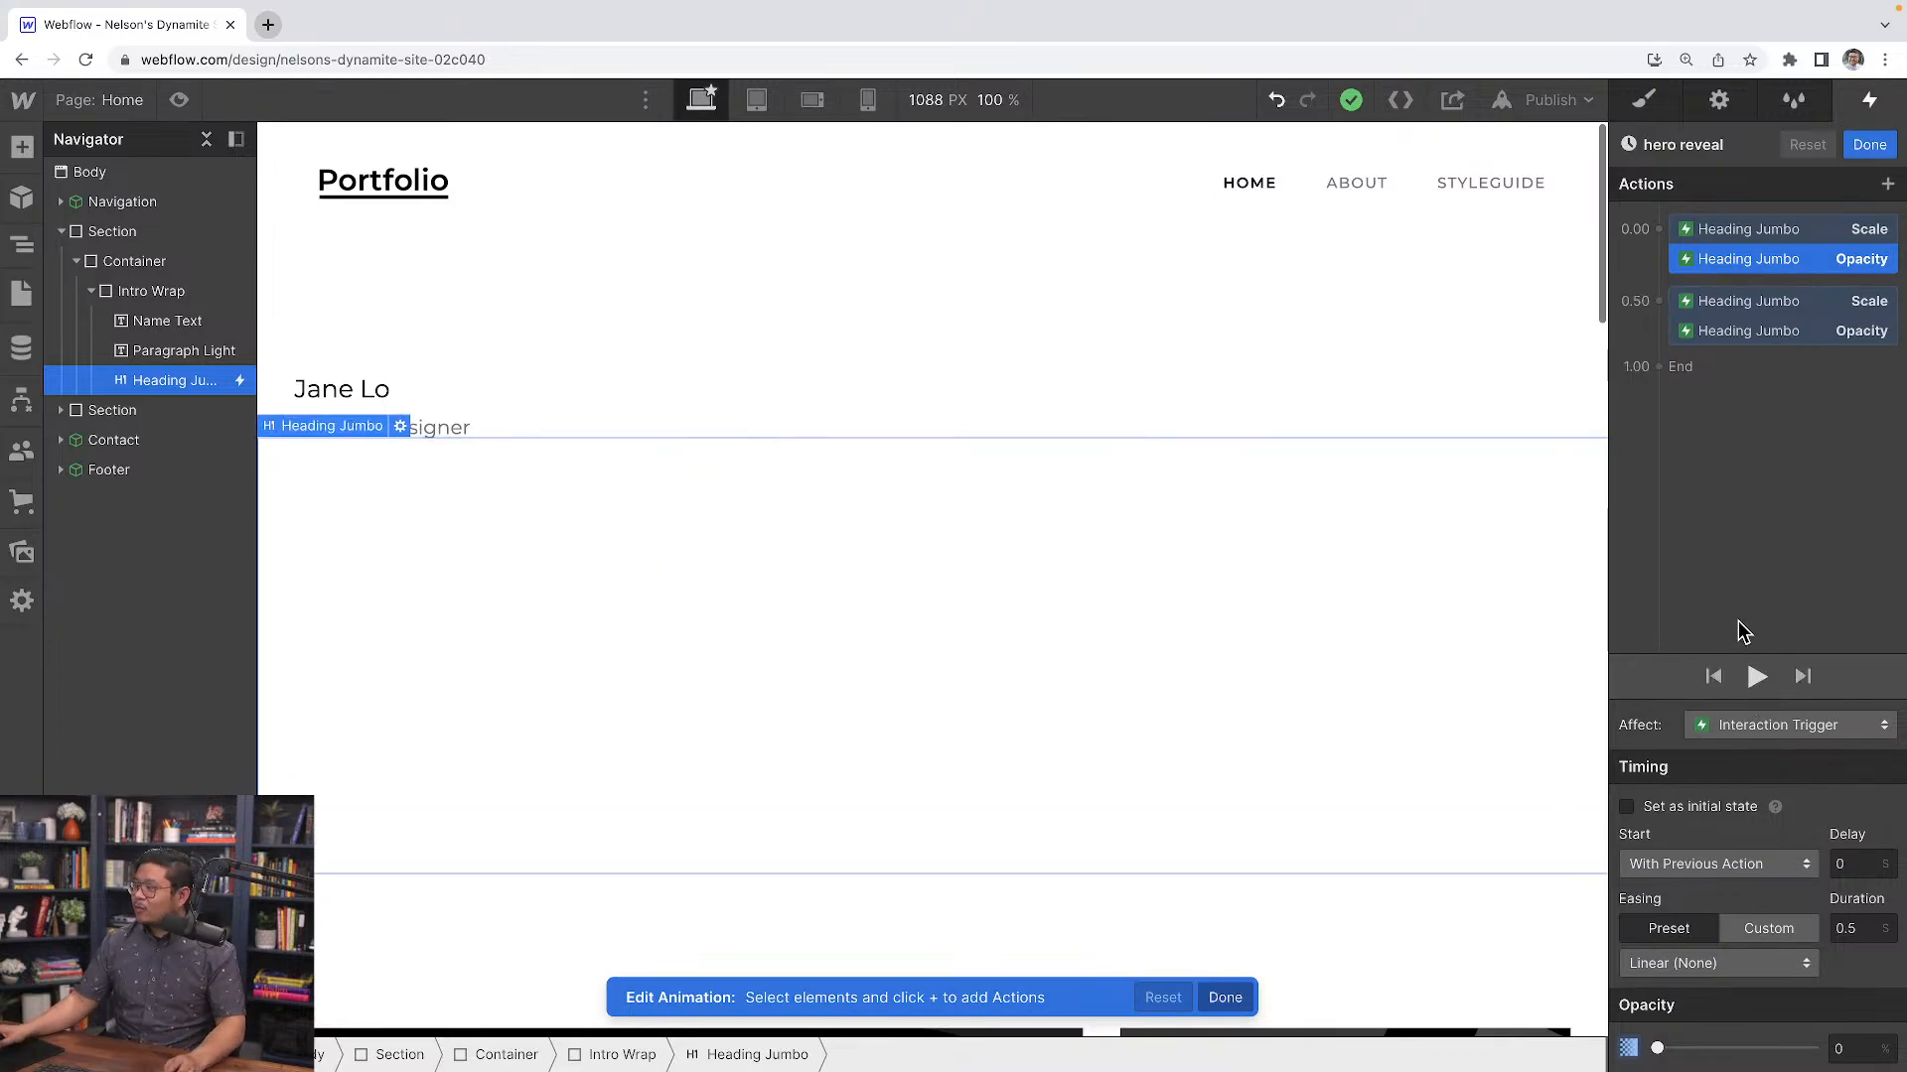
pyautogui.keyDown('shift'); pyautogui.click(1786, 230); pyautogui.keyUp('shift')
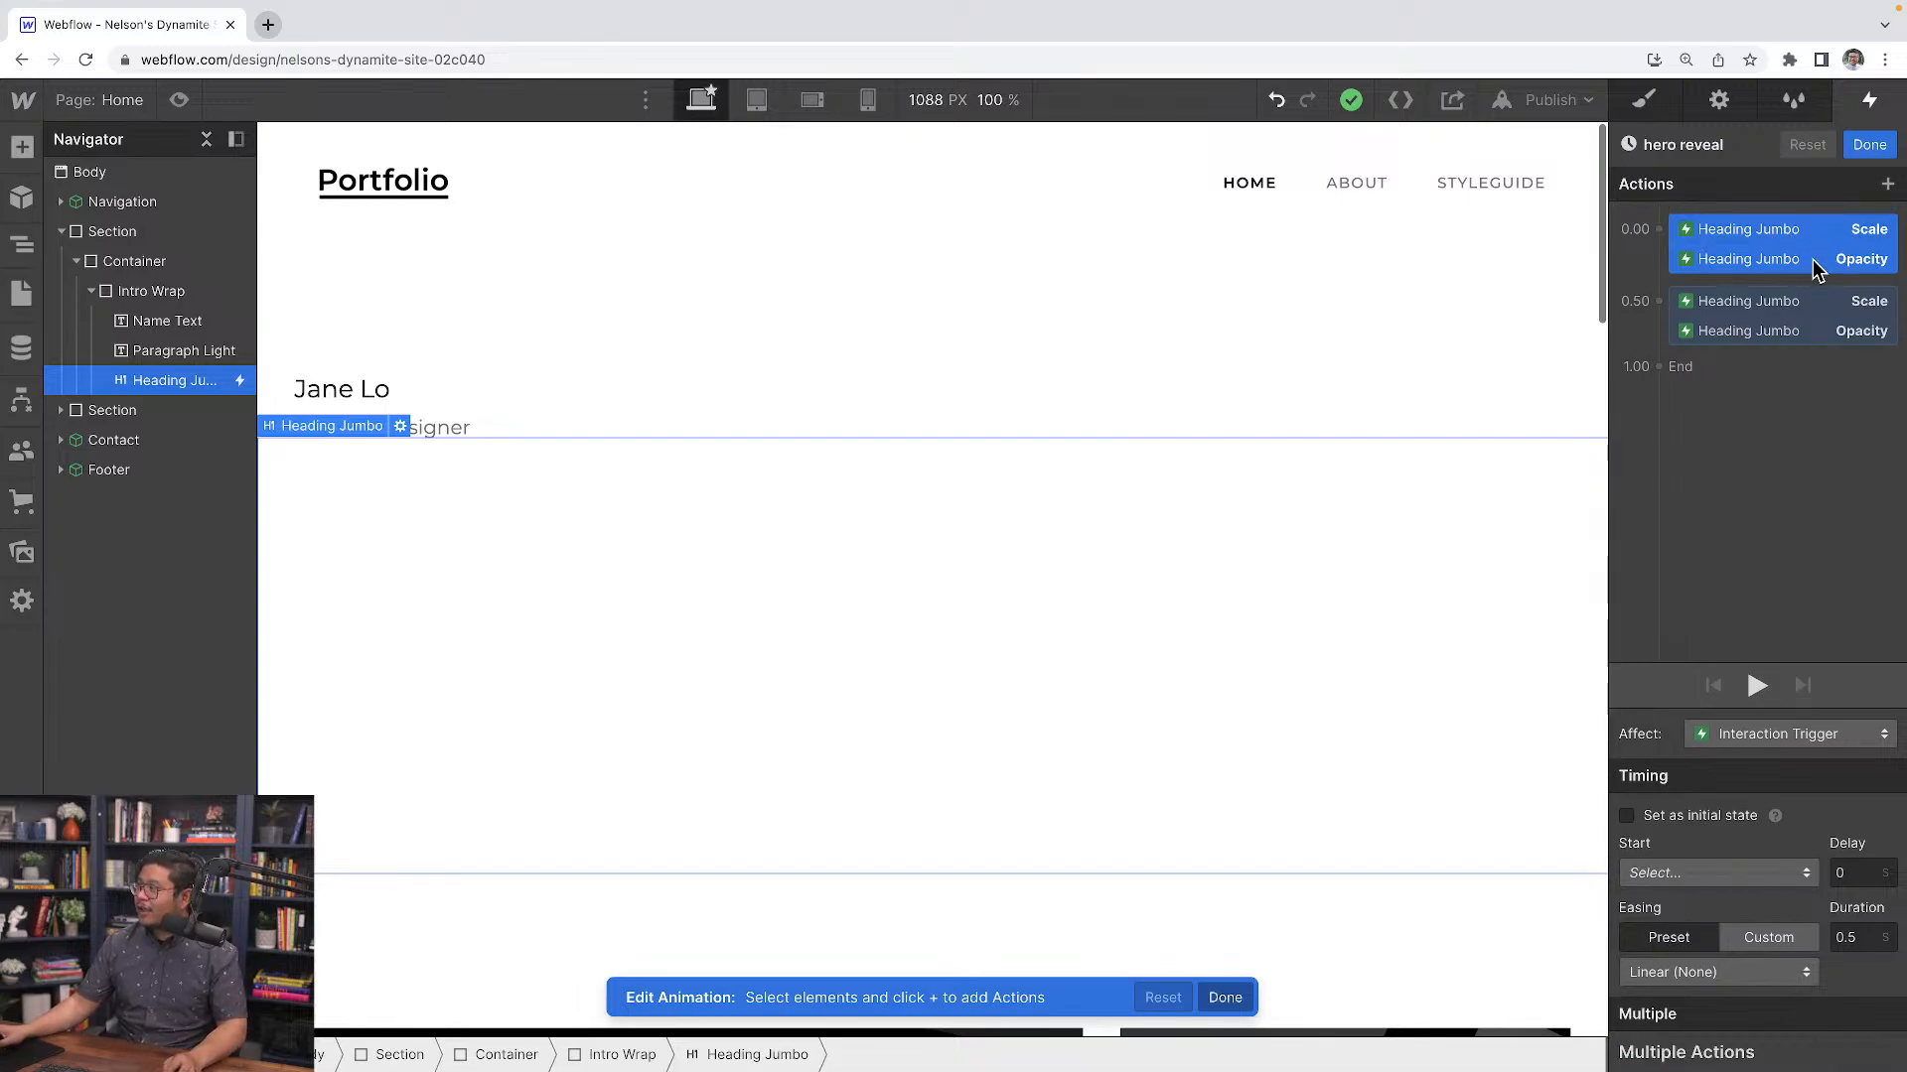
pyautogui.click(1809, 258)
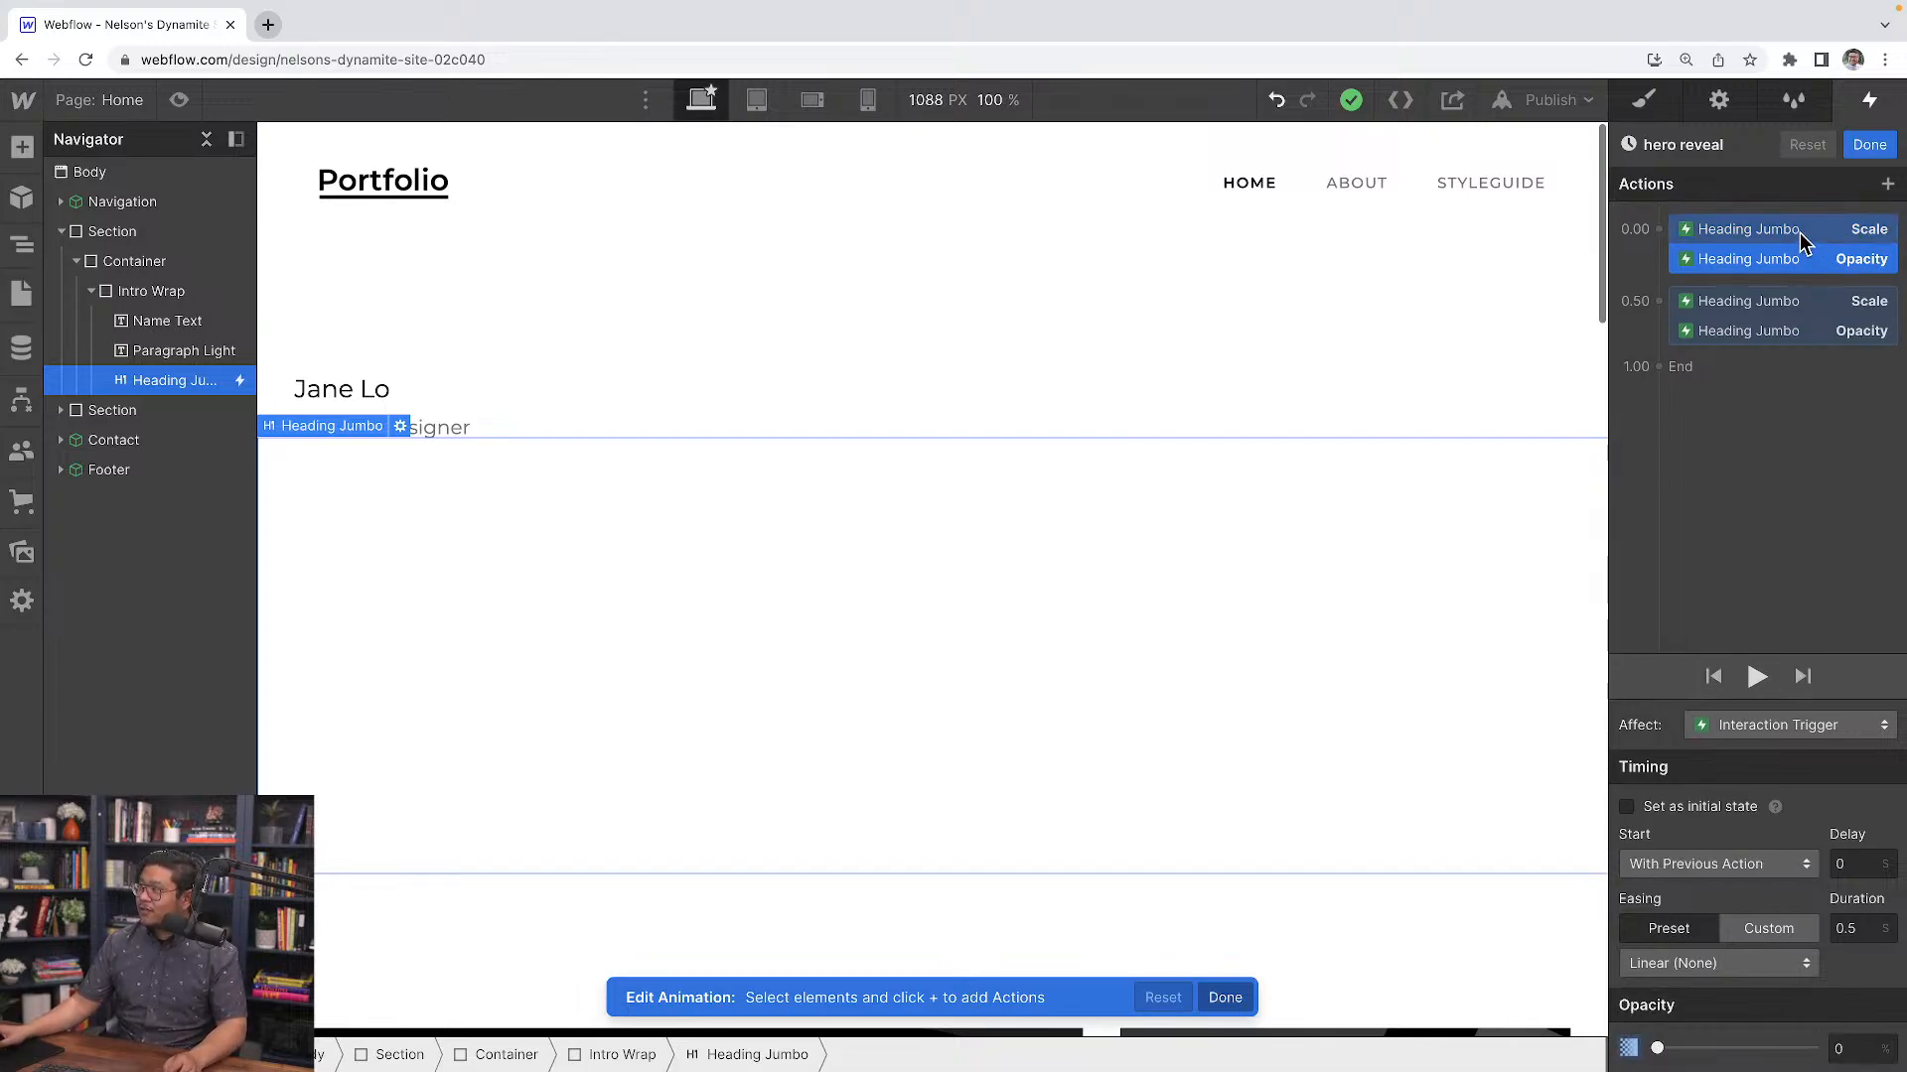
# Select both starting Scale and Opacity actions and set them as the initial state
pyautogui.keyDown('shift'); pyautogui.click(1800, 237); pyautogui.keyUp('shift')
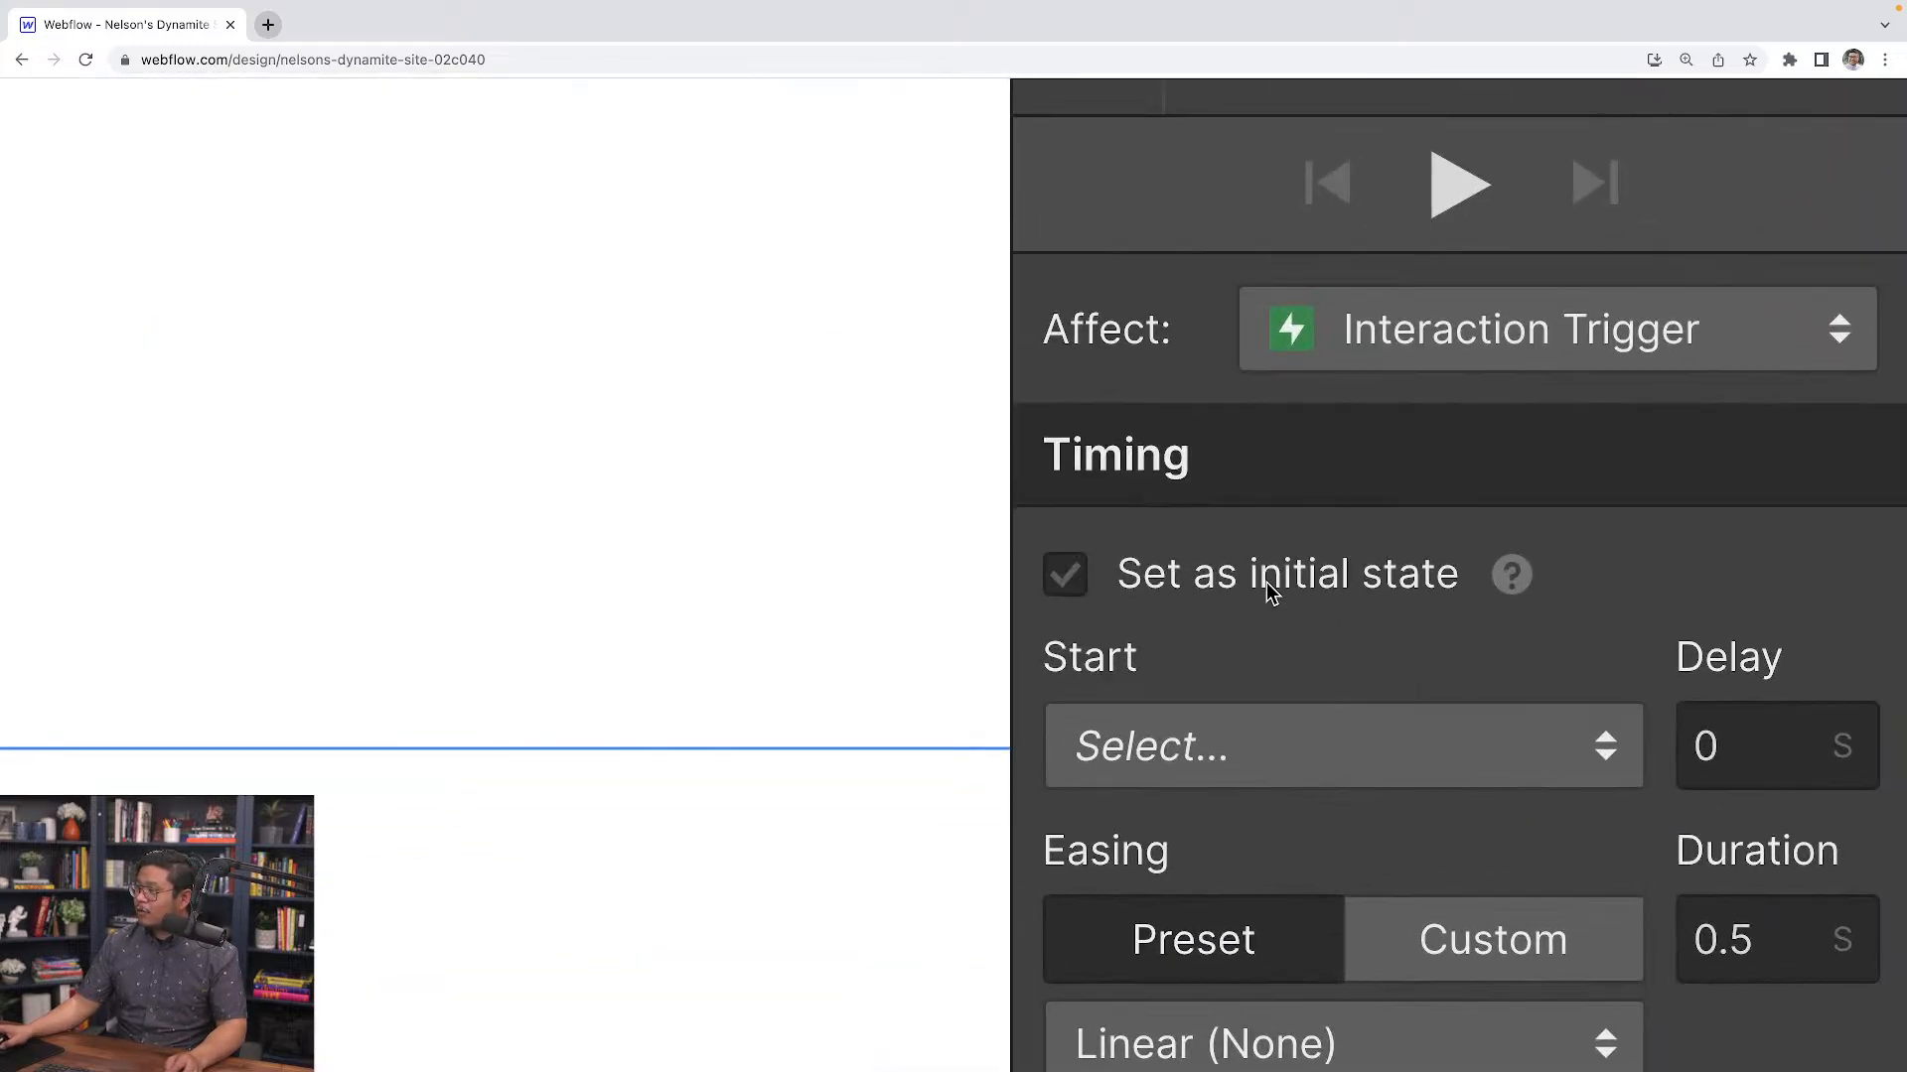
pyautogui.click(1266, 582)
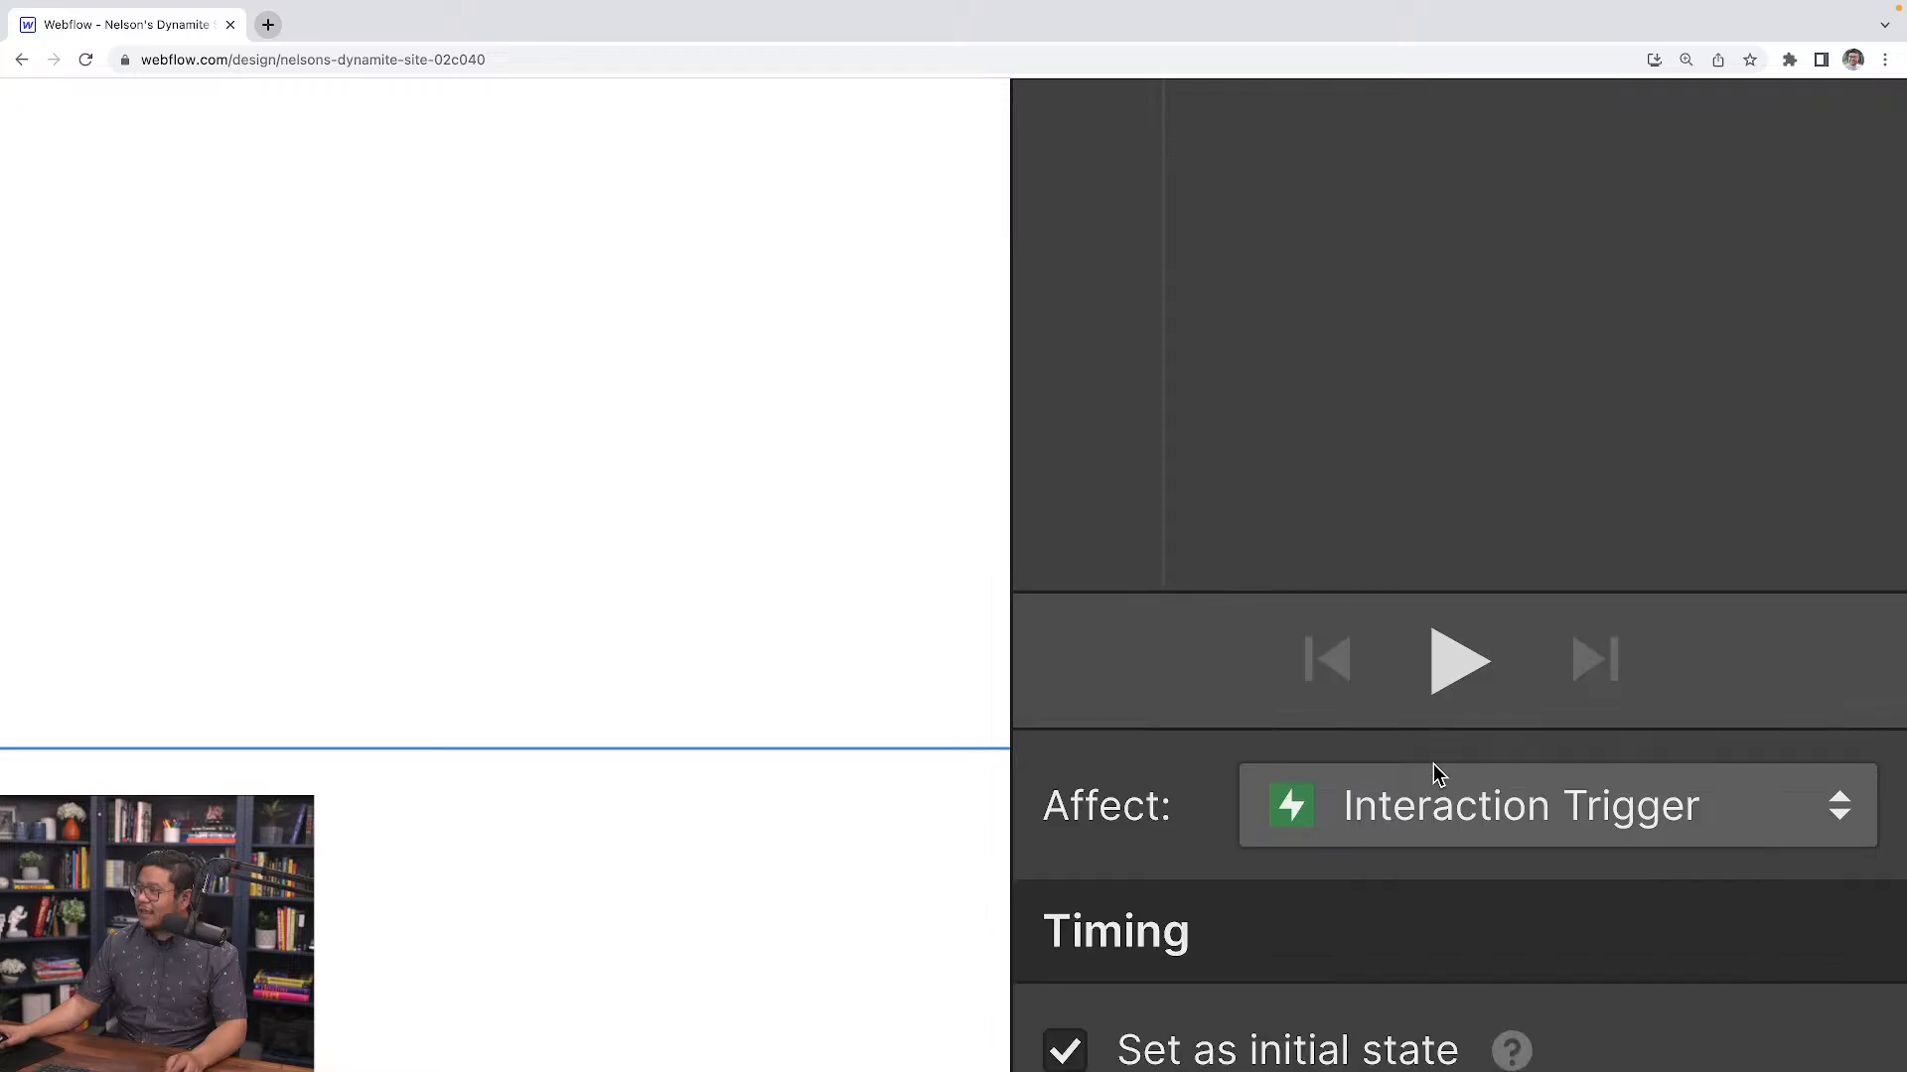
pyautogui.scroll(-3, 1383, 924)
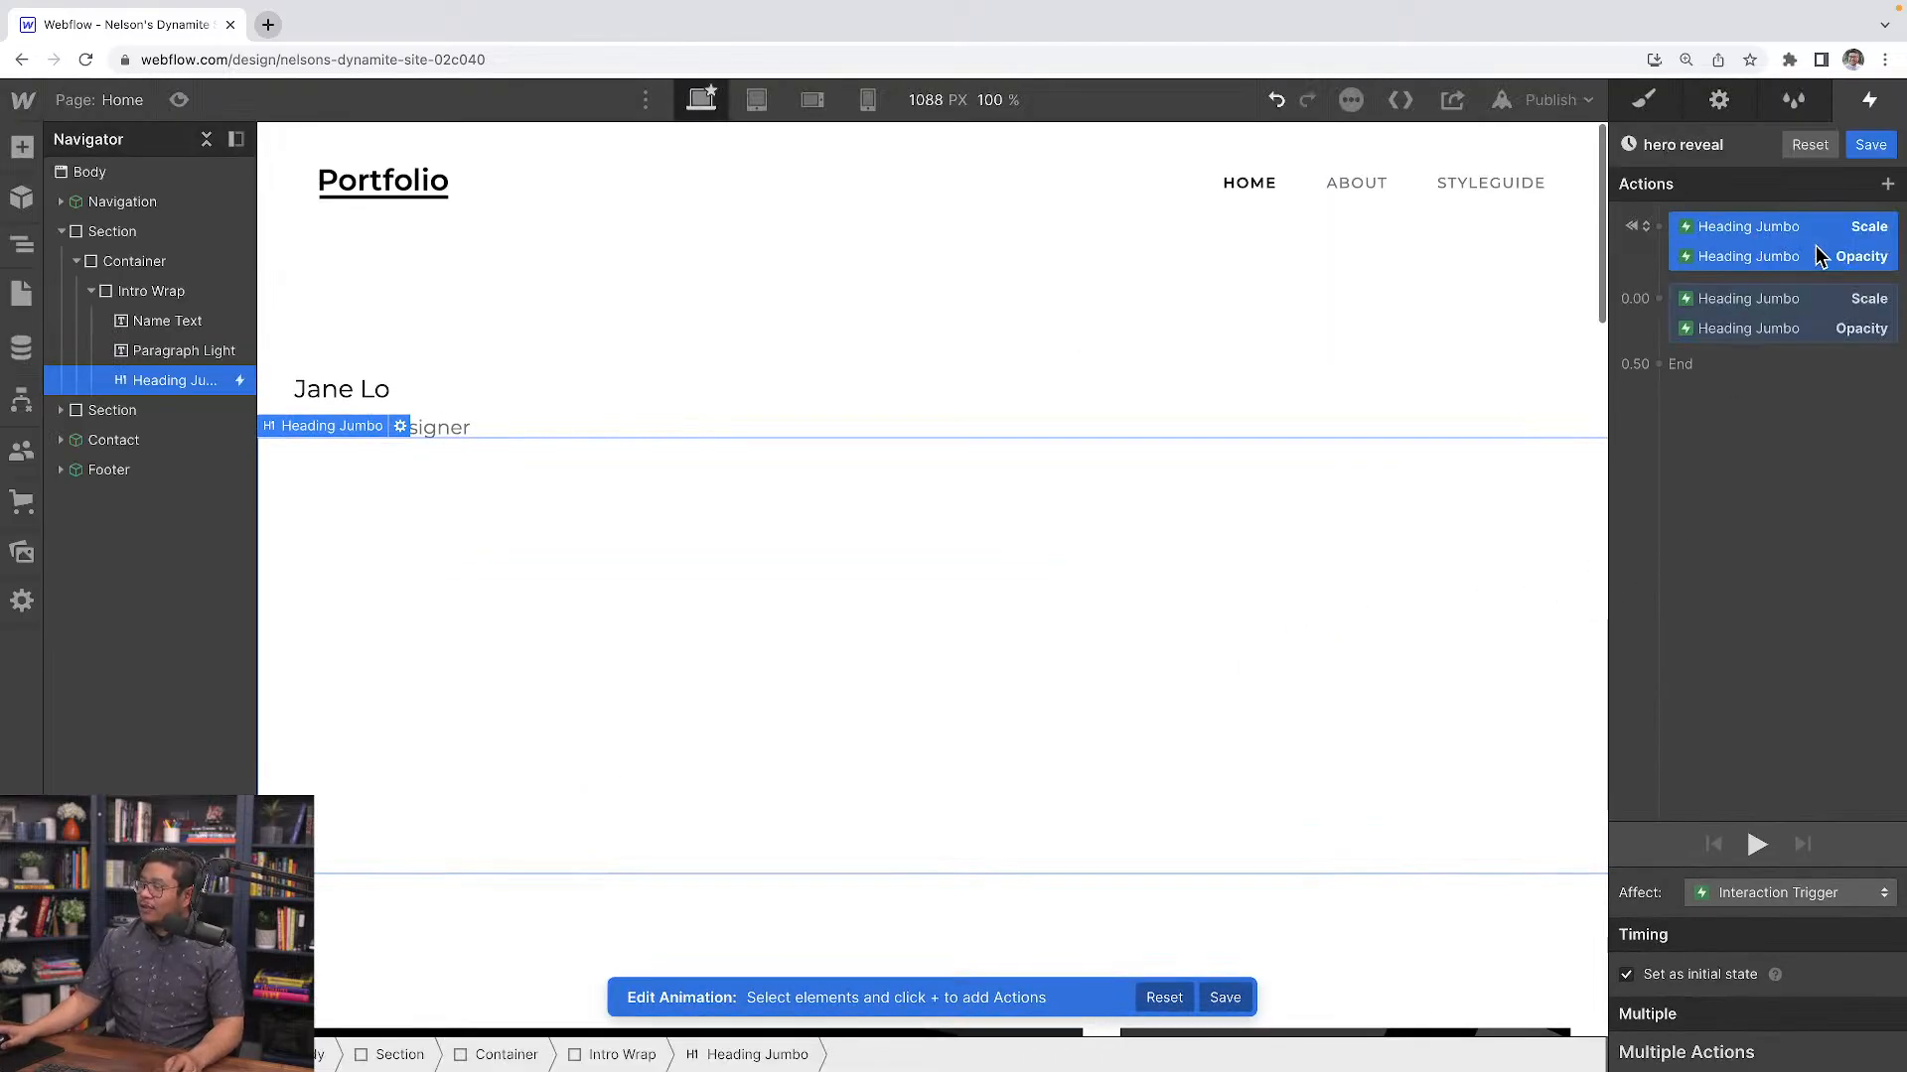
pyautogui.click(1761, 230)
pyautogui.click(1736, 265)
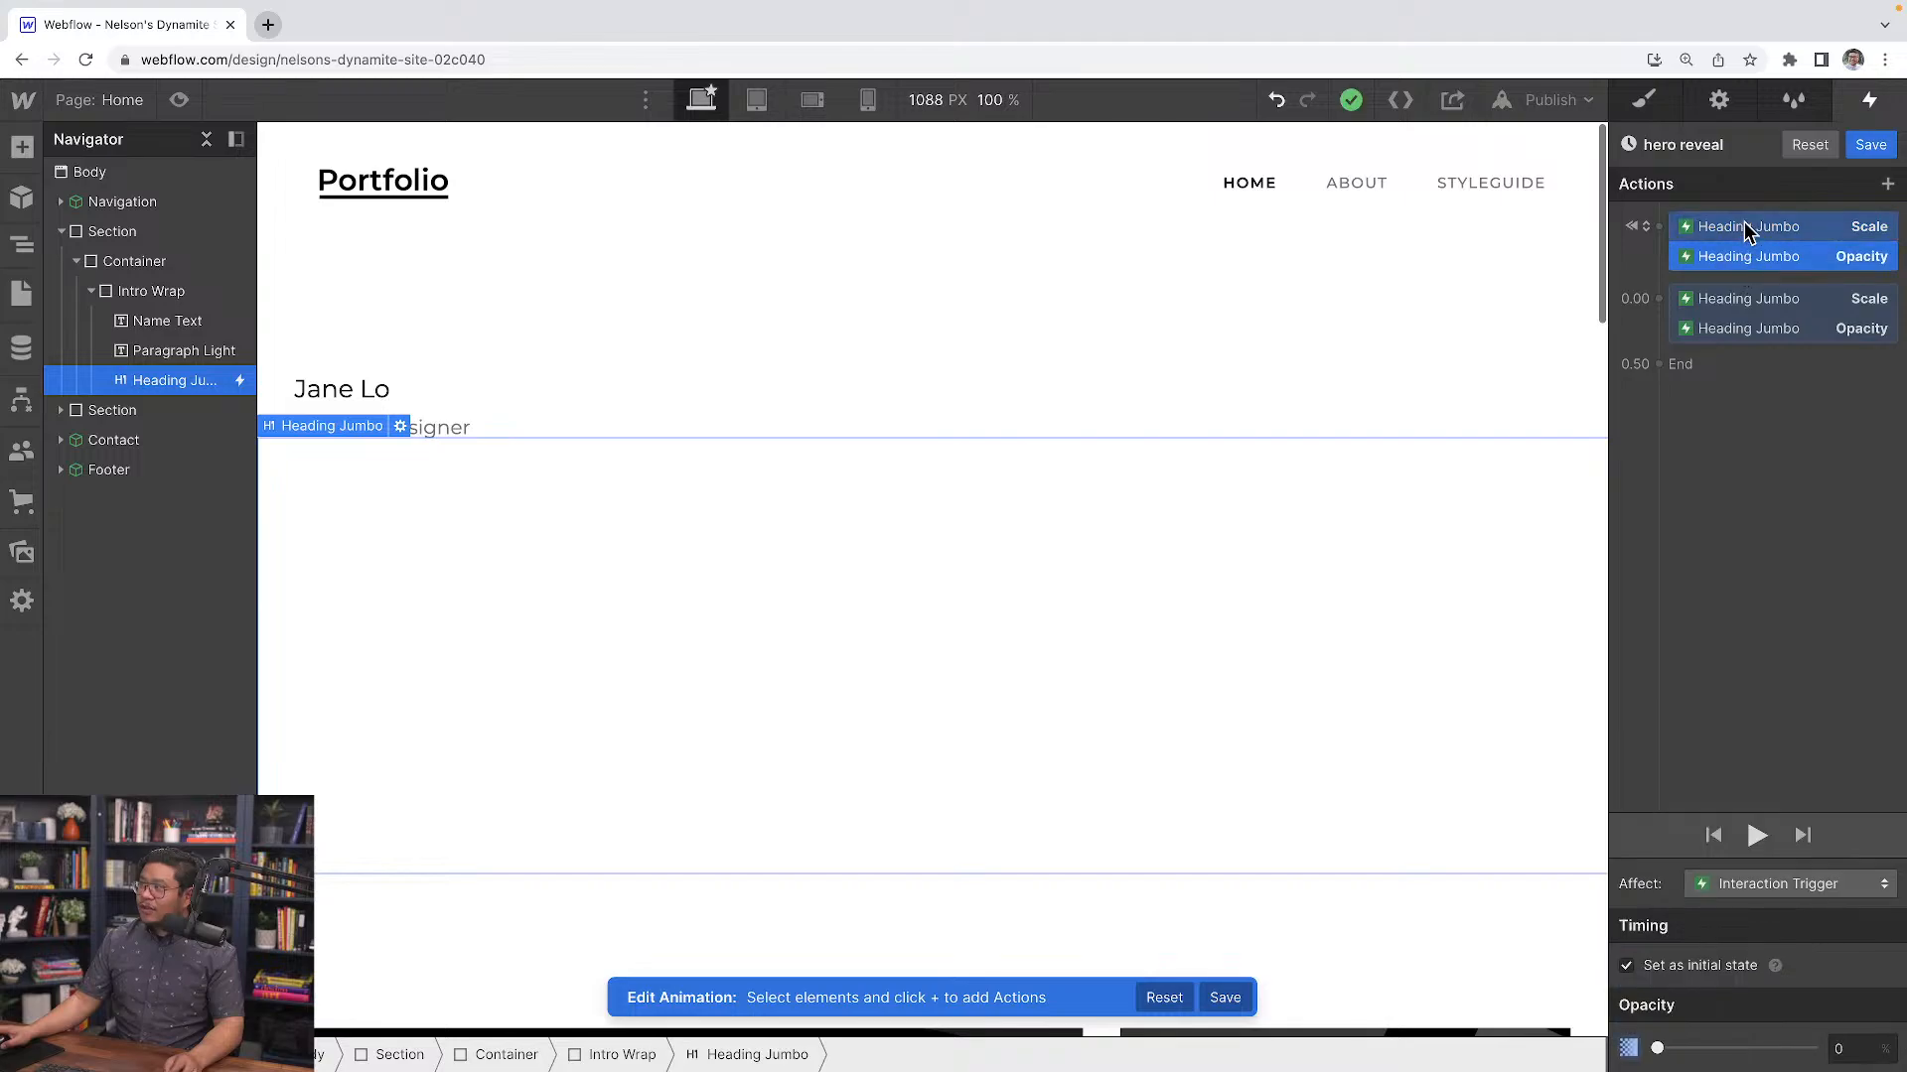
pyautogui.click(1751, 233)
pyautogui.click(1744, 258)
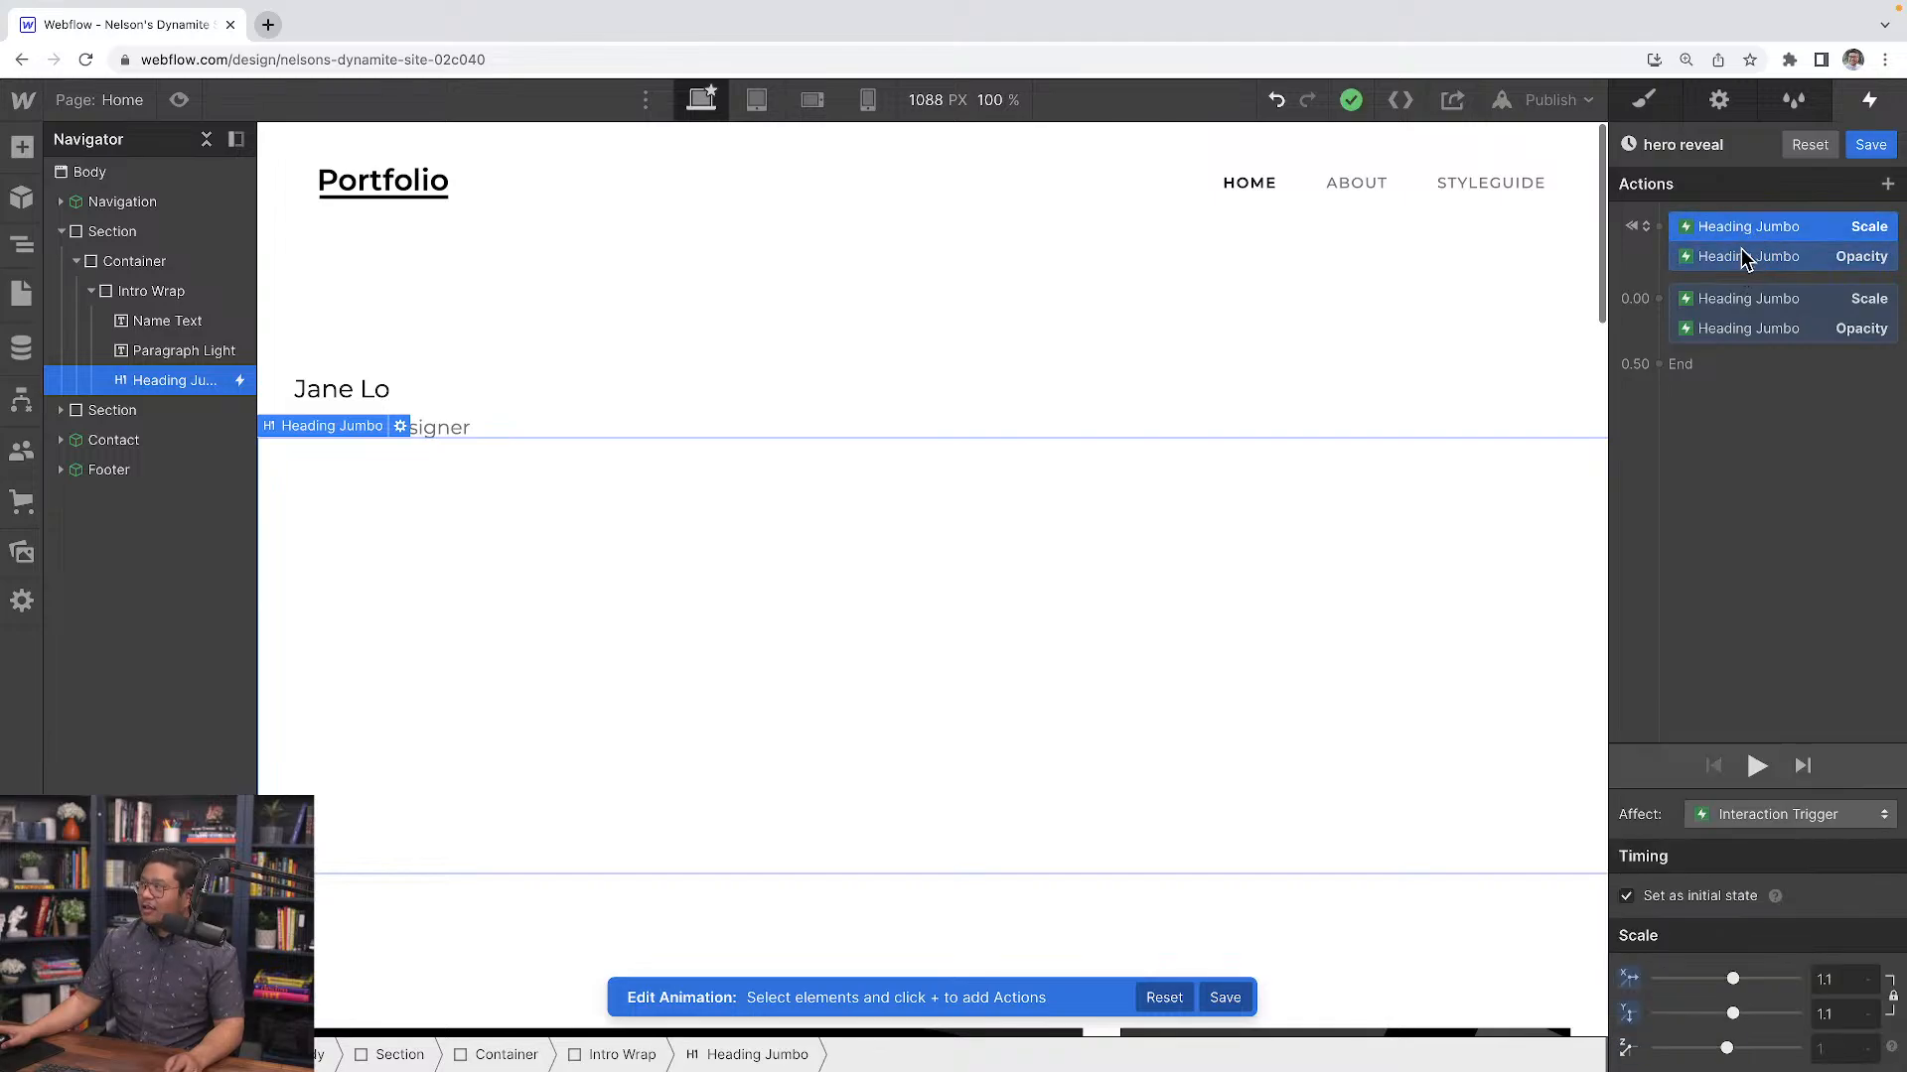
pyautogui.click(1746, 229)
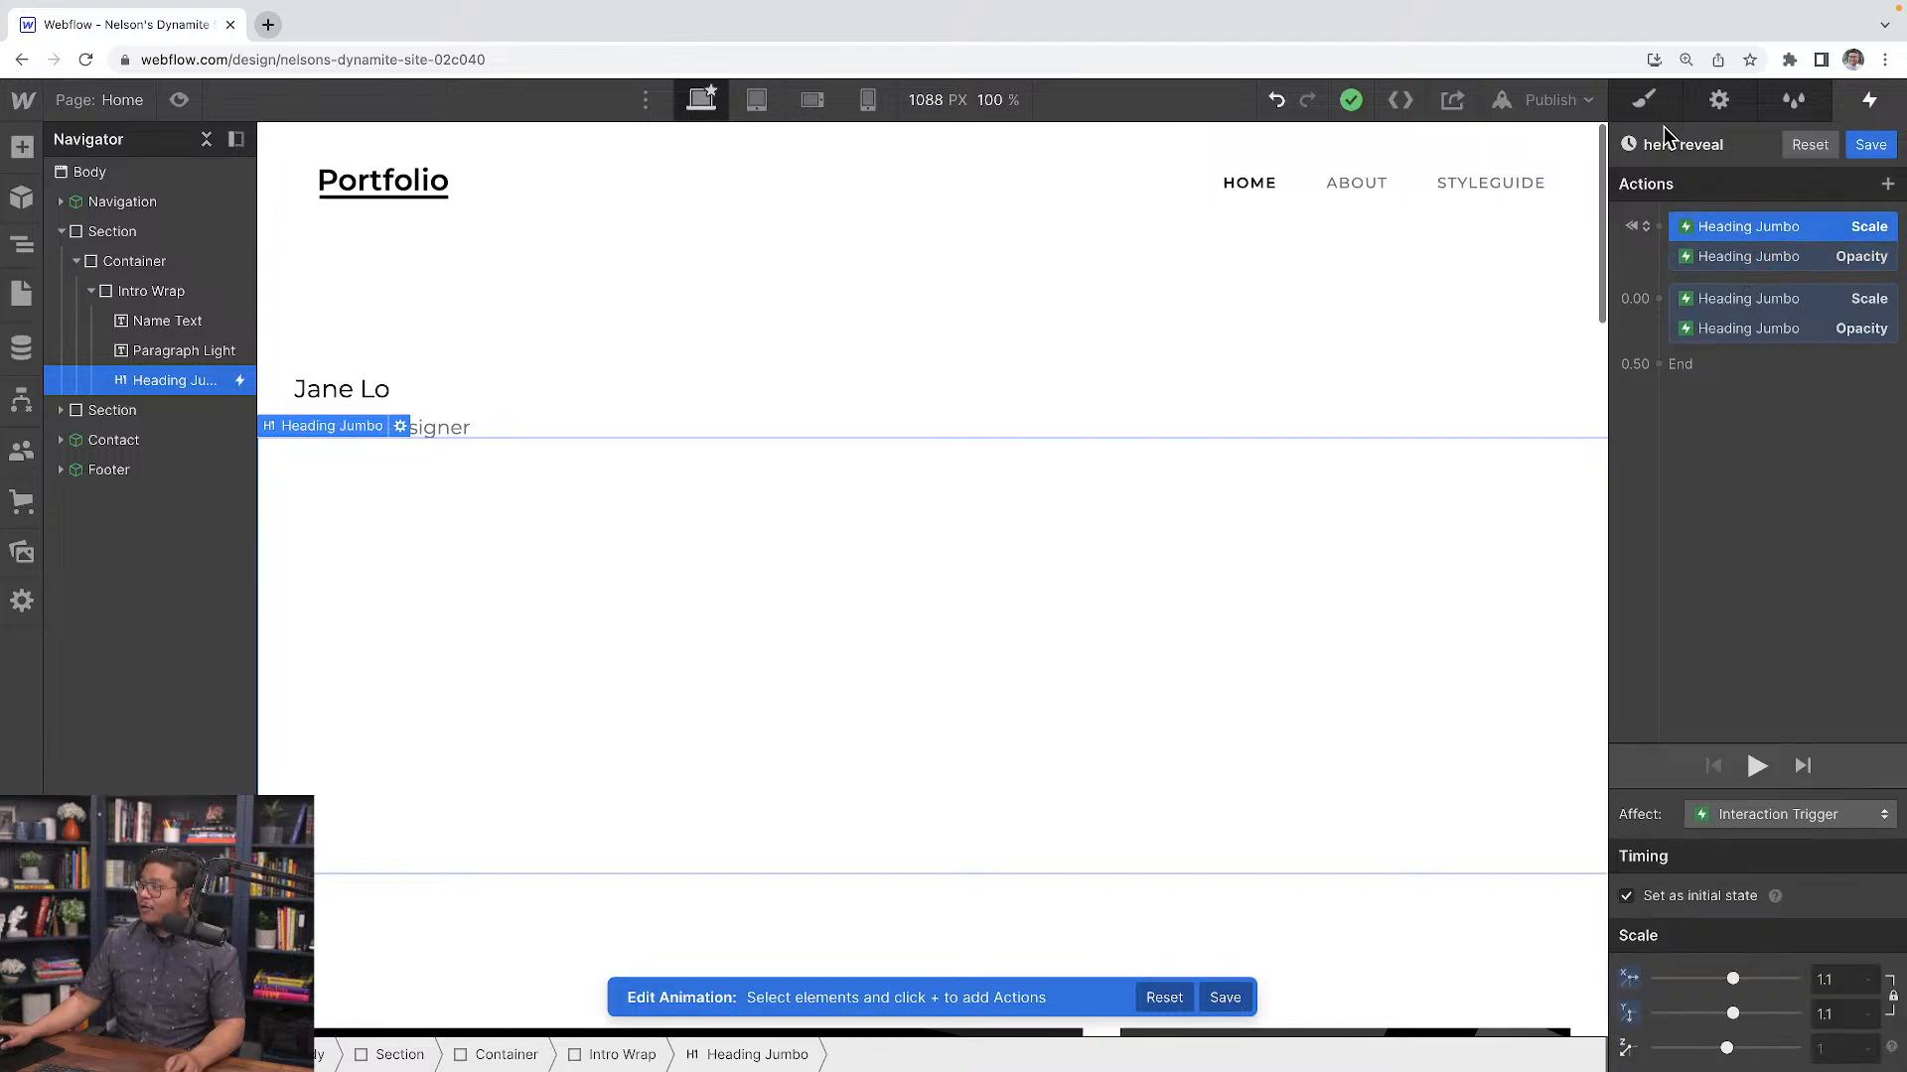
# Close the animation editor and toggle preview mode to watch the hero heading reveal
pyautogui.click(1647, 109)
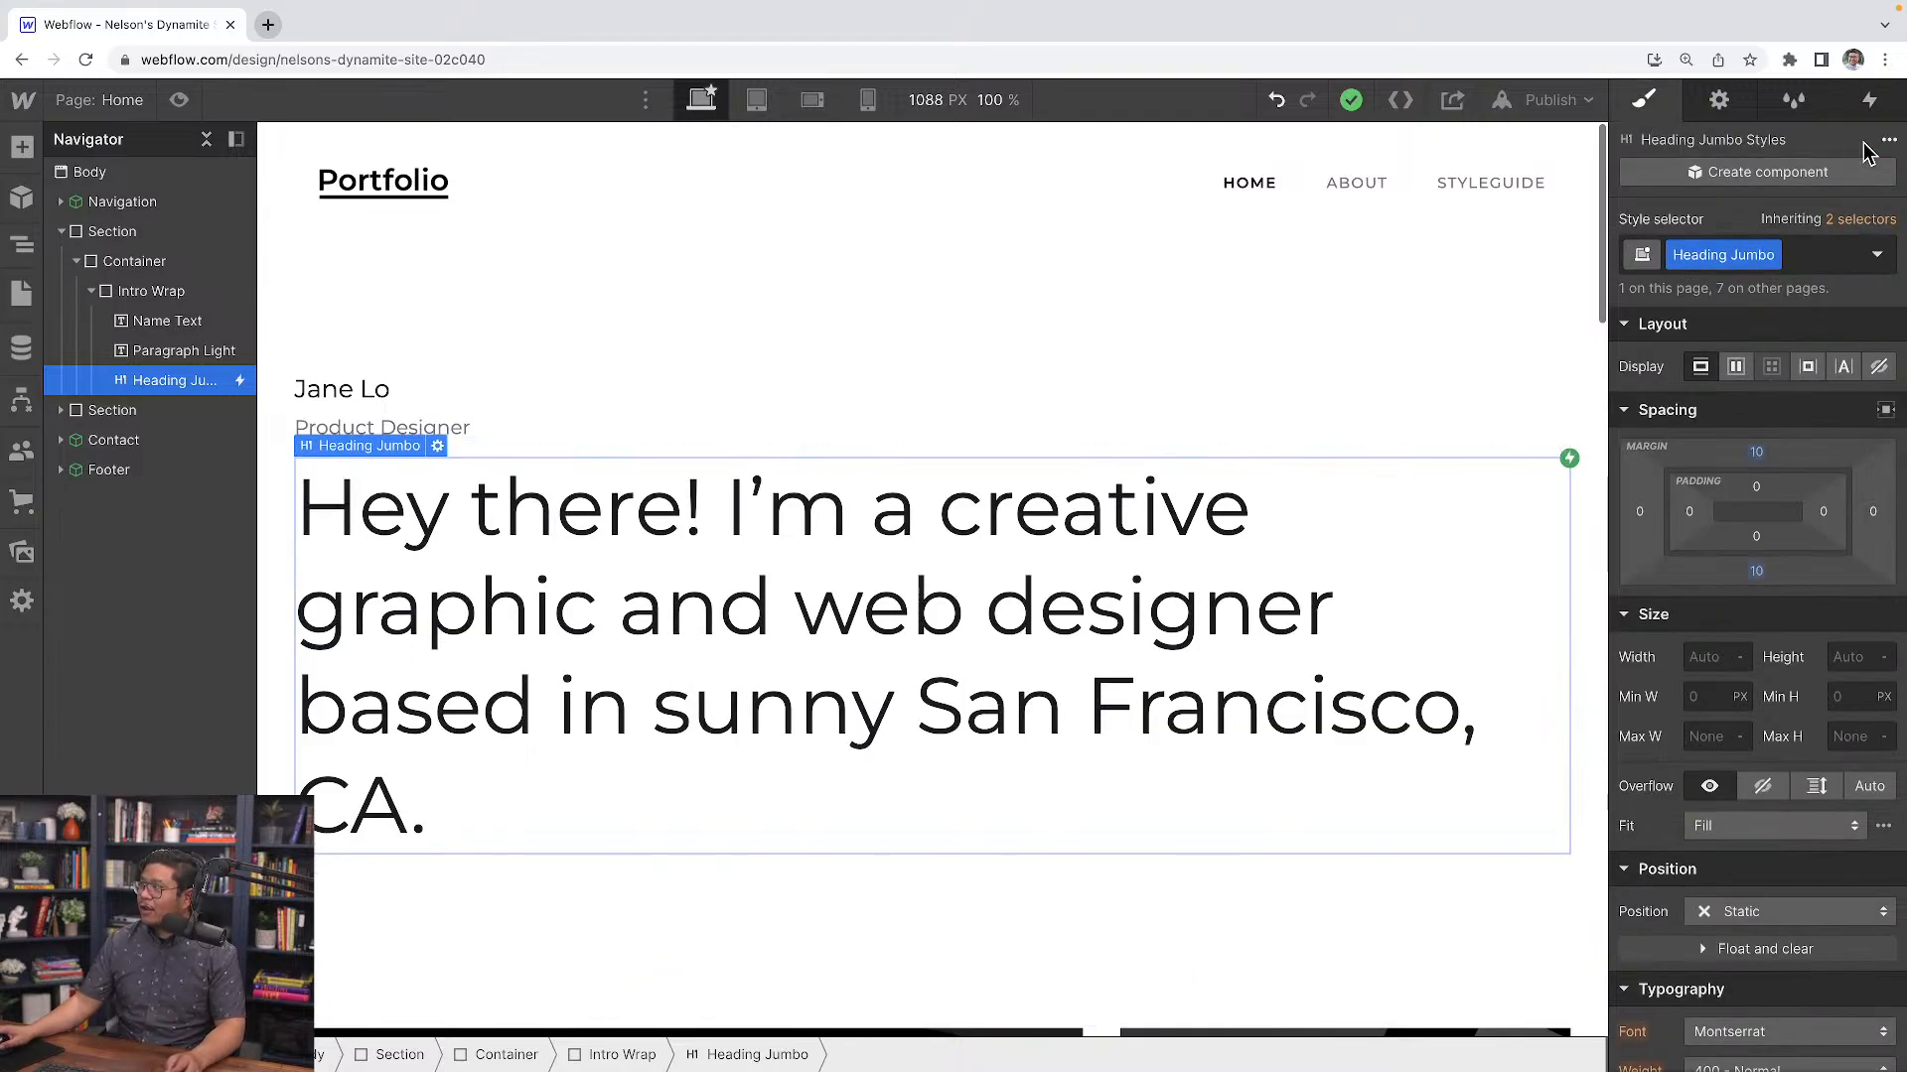
pyautogui.click(1872, 103)
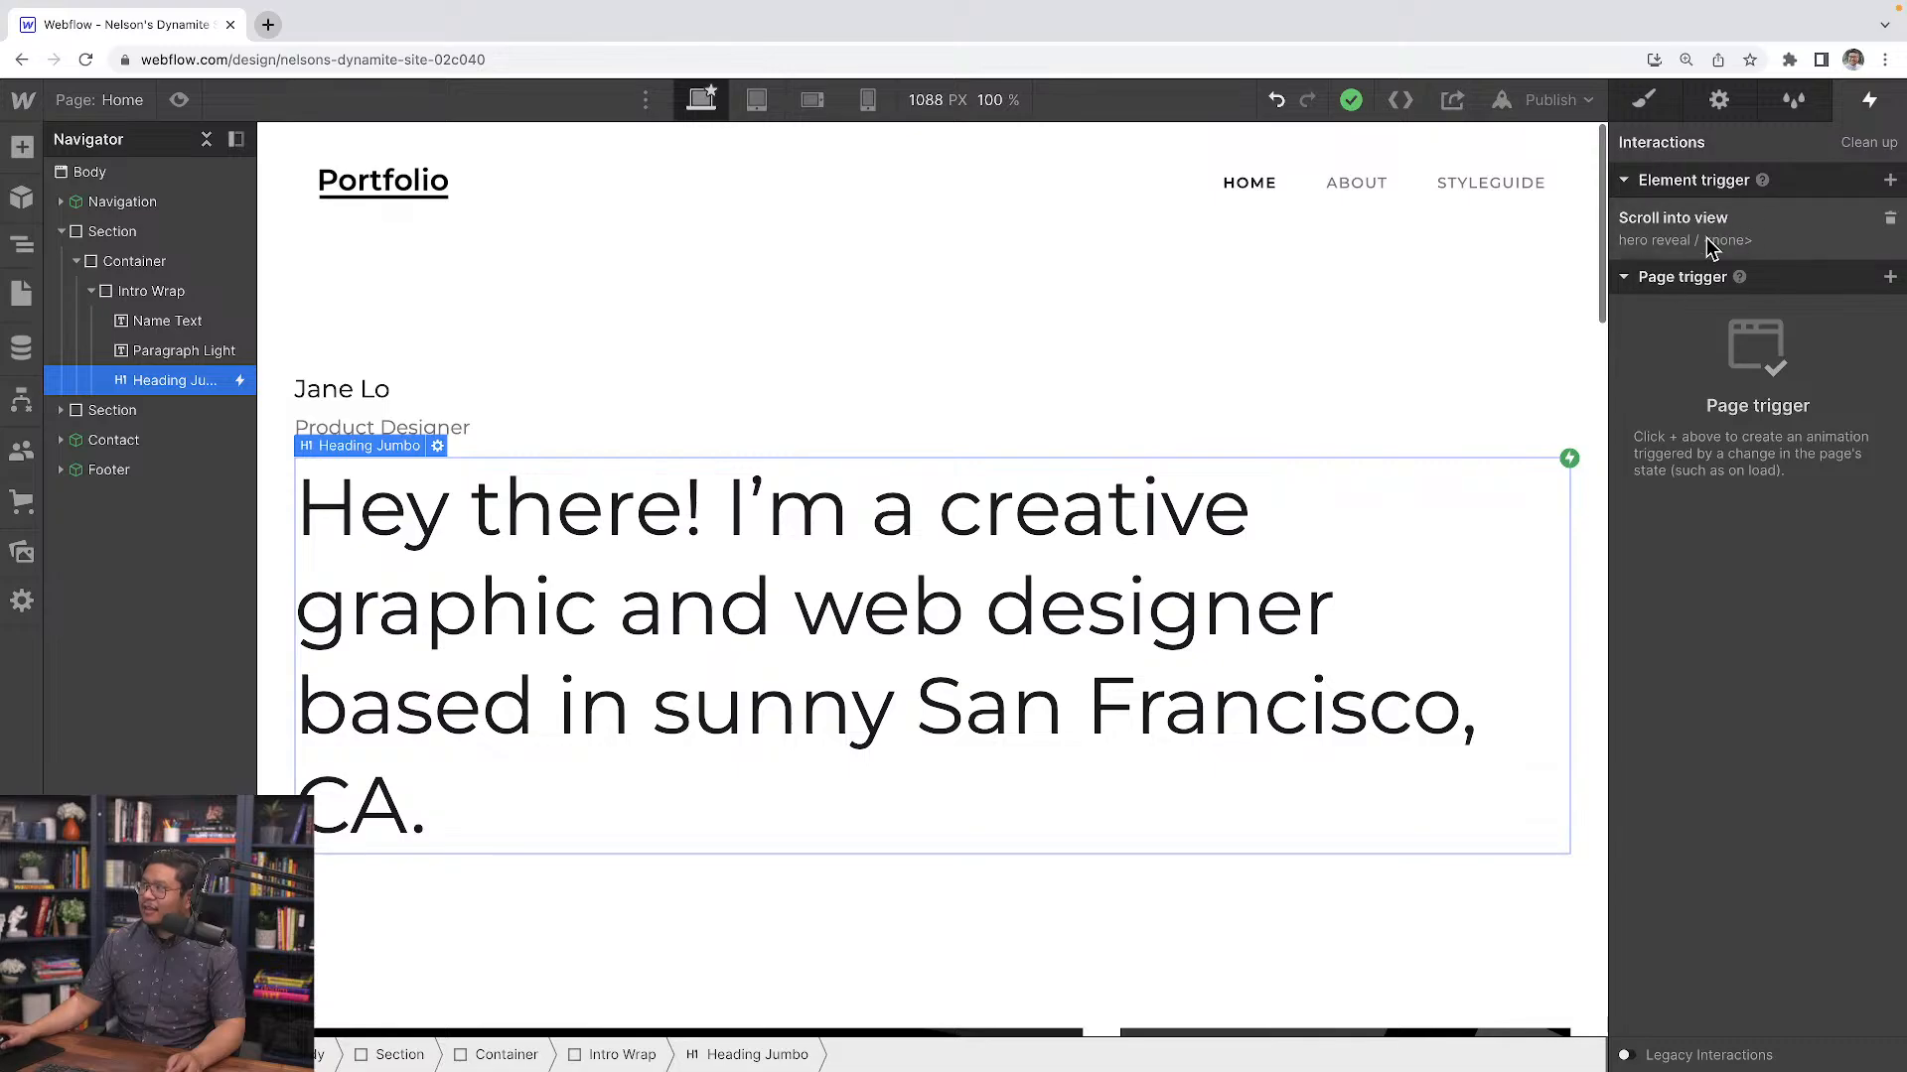
pyautogui.click(179, 100)
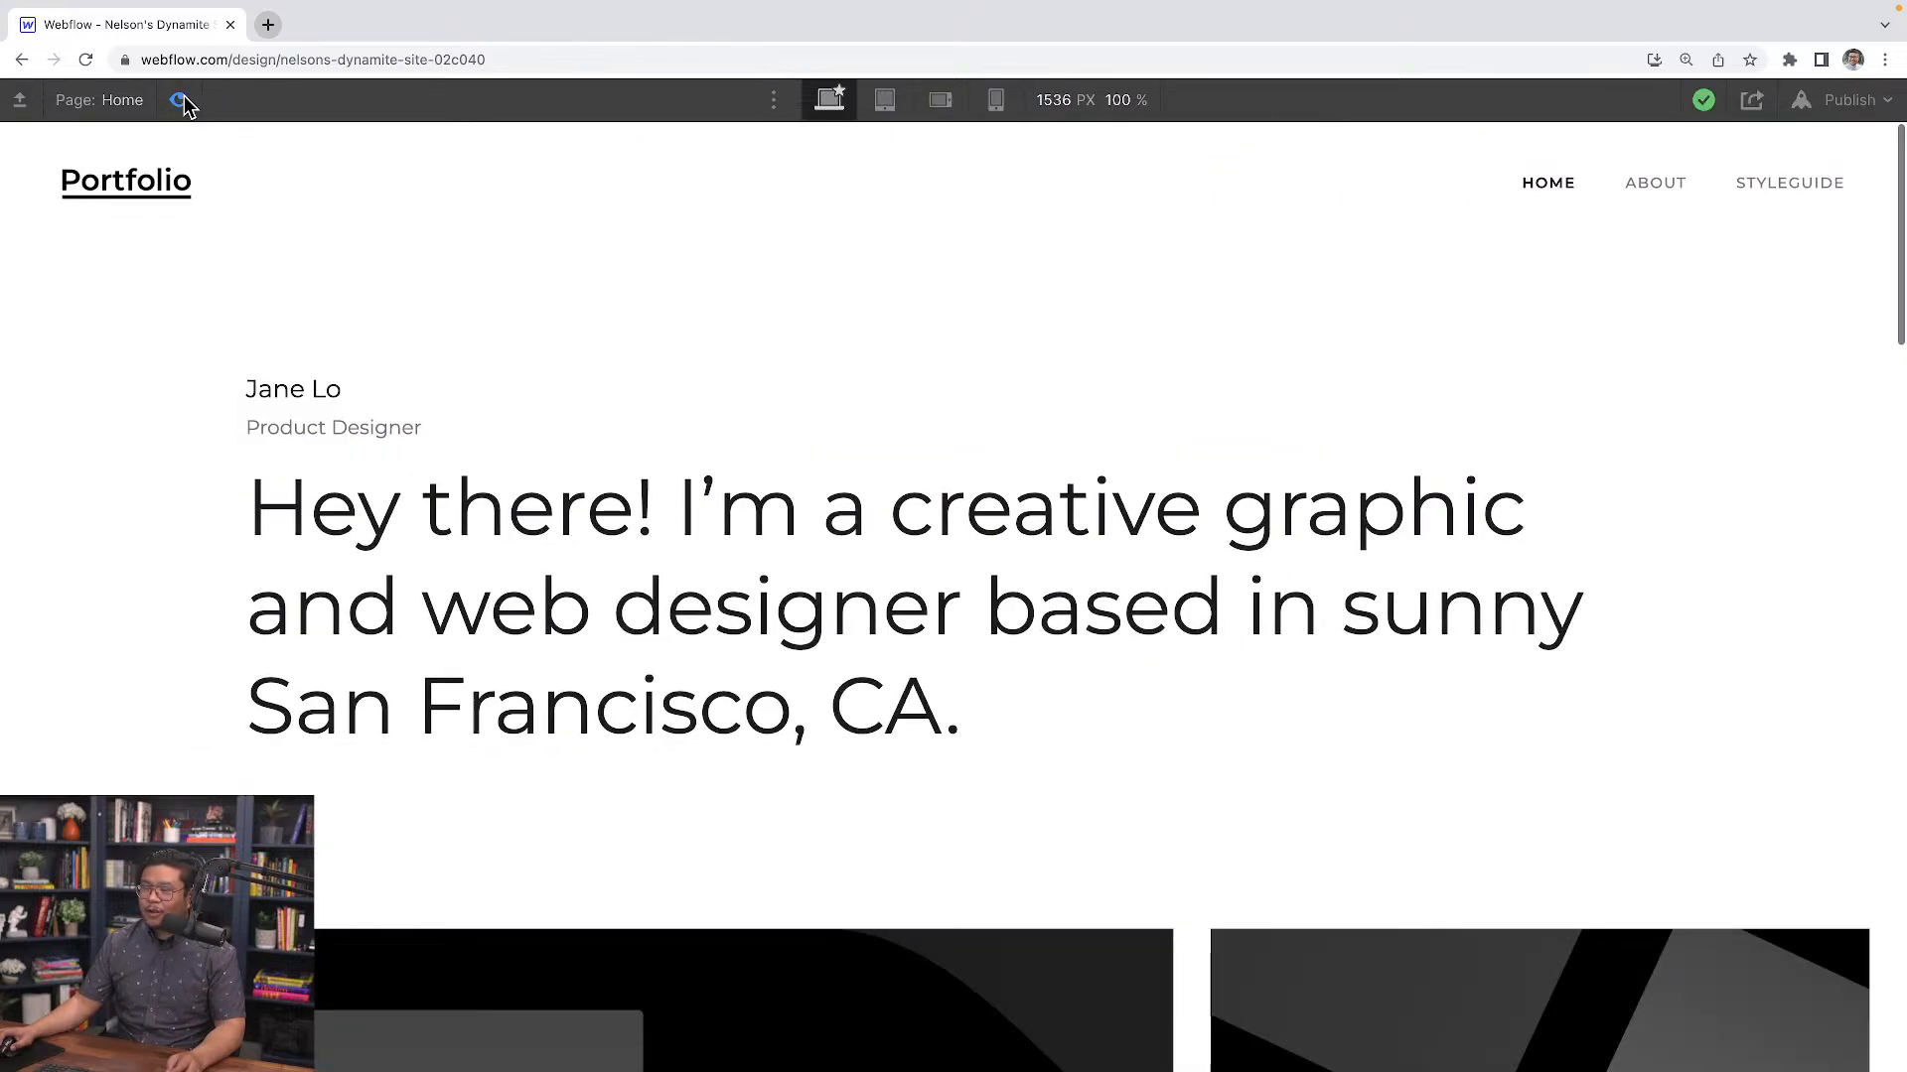
pyautogui.click(179, 100)
pyautogui.click(180, 100)
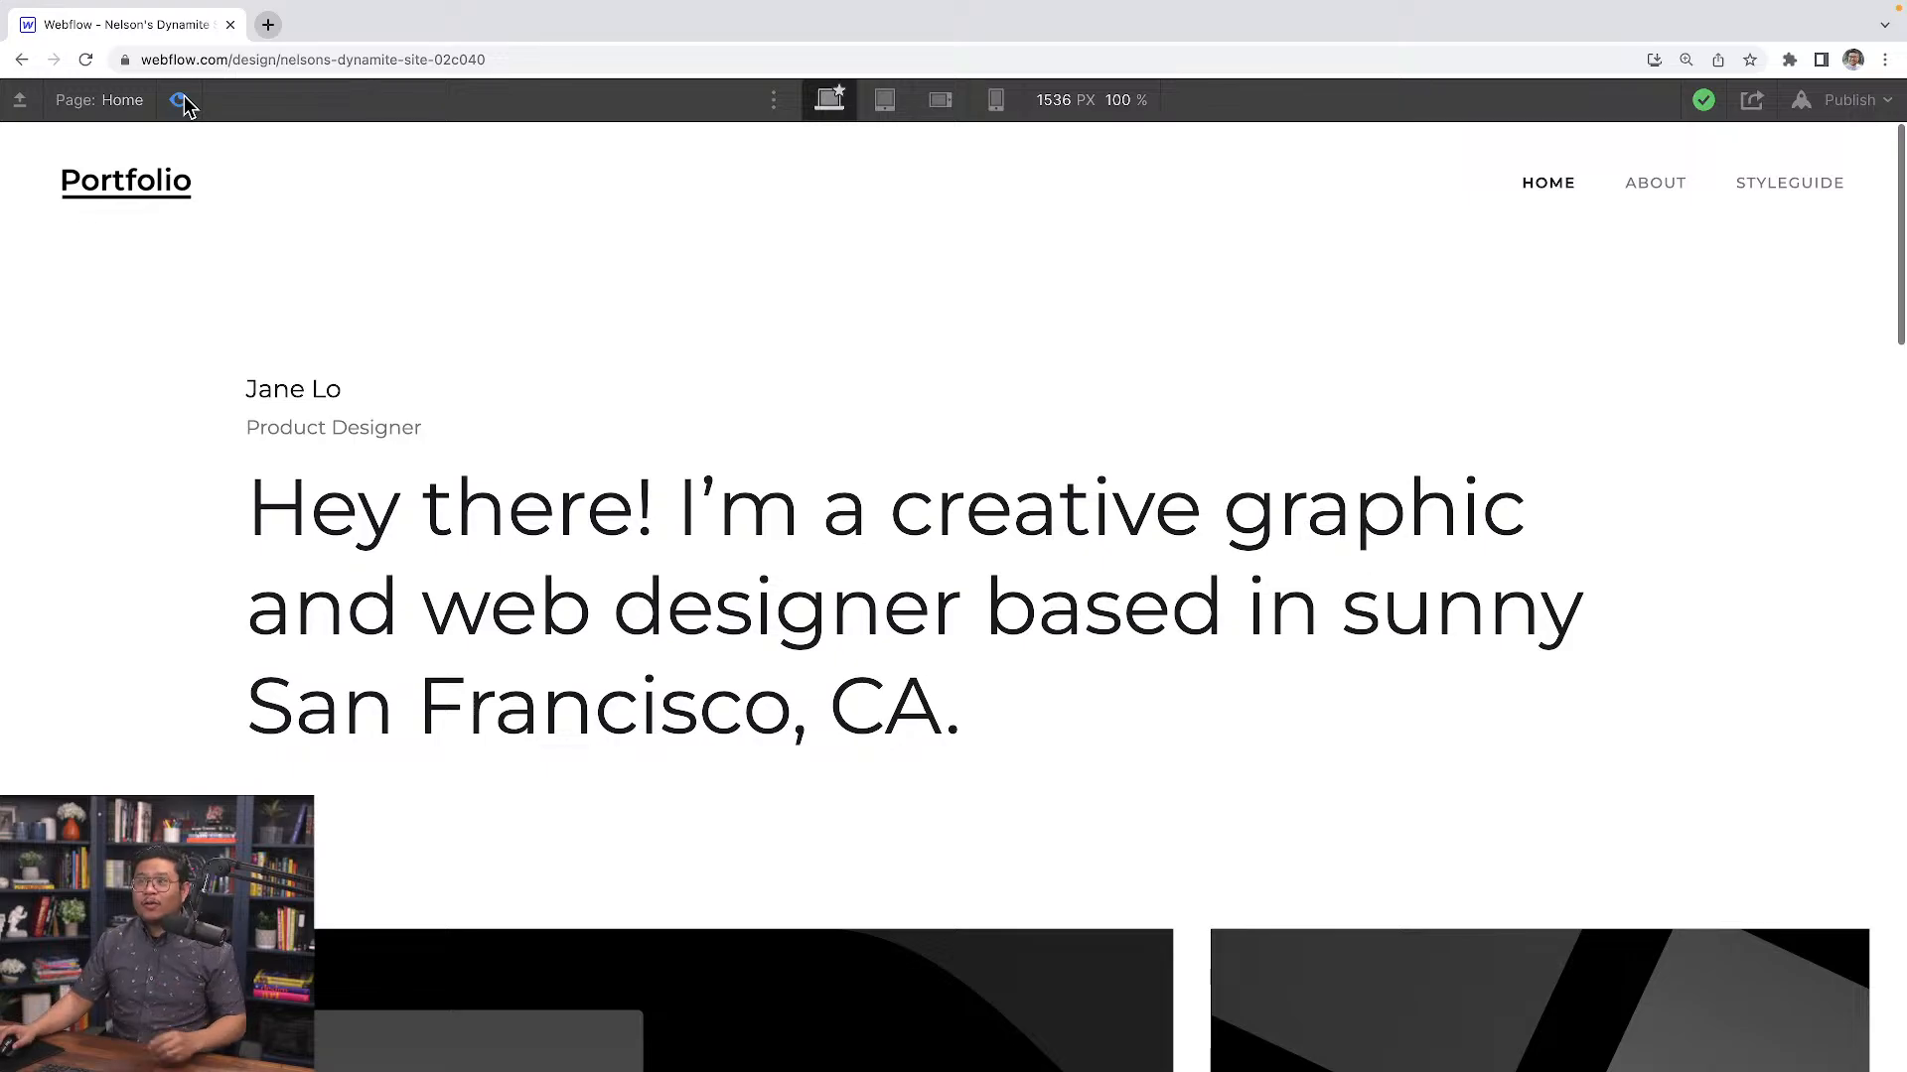
pyautogui.click(182, 100)
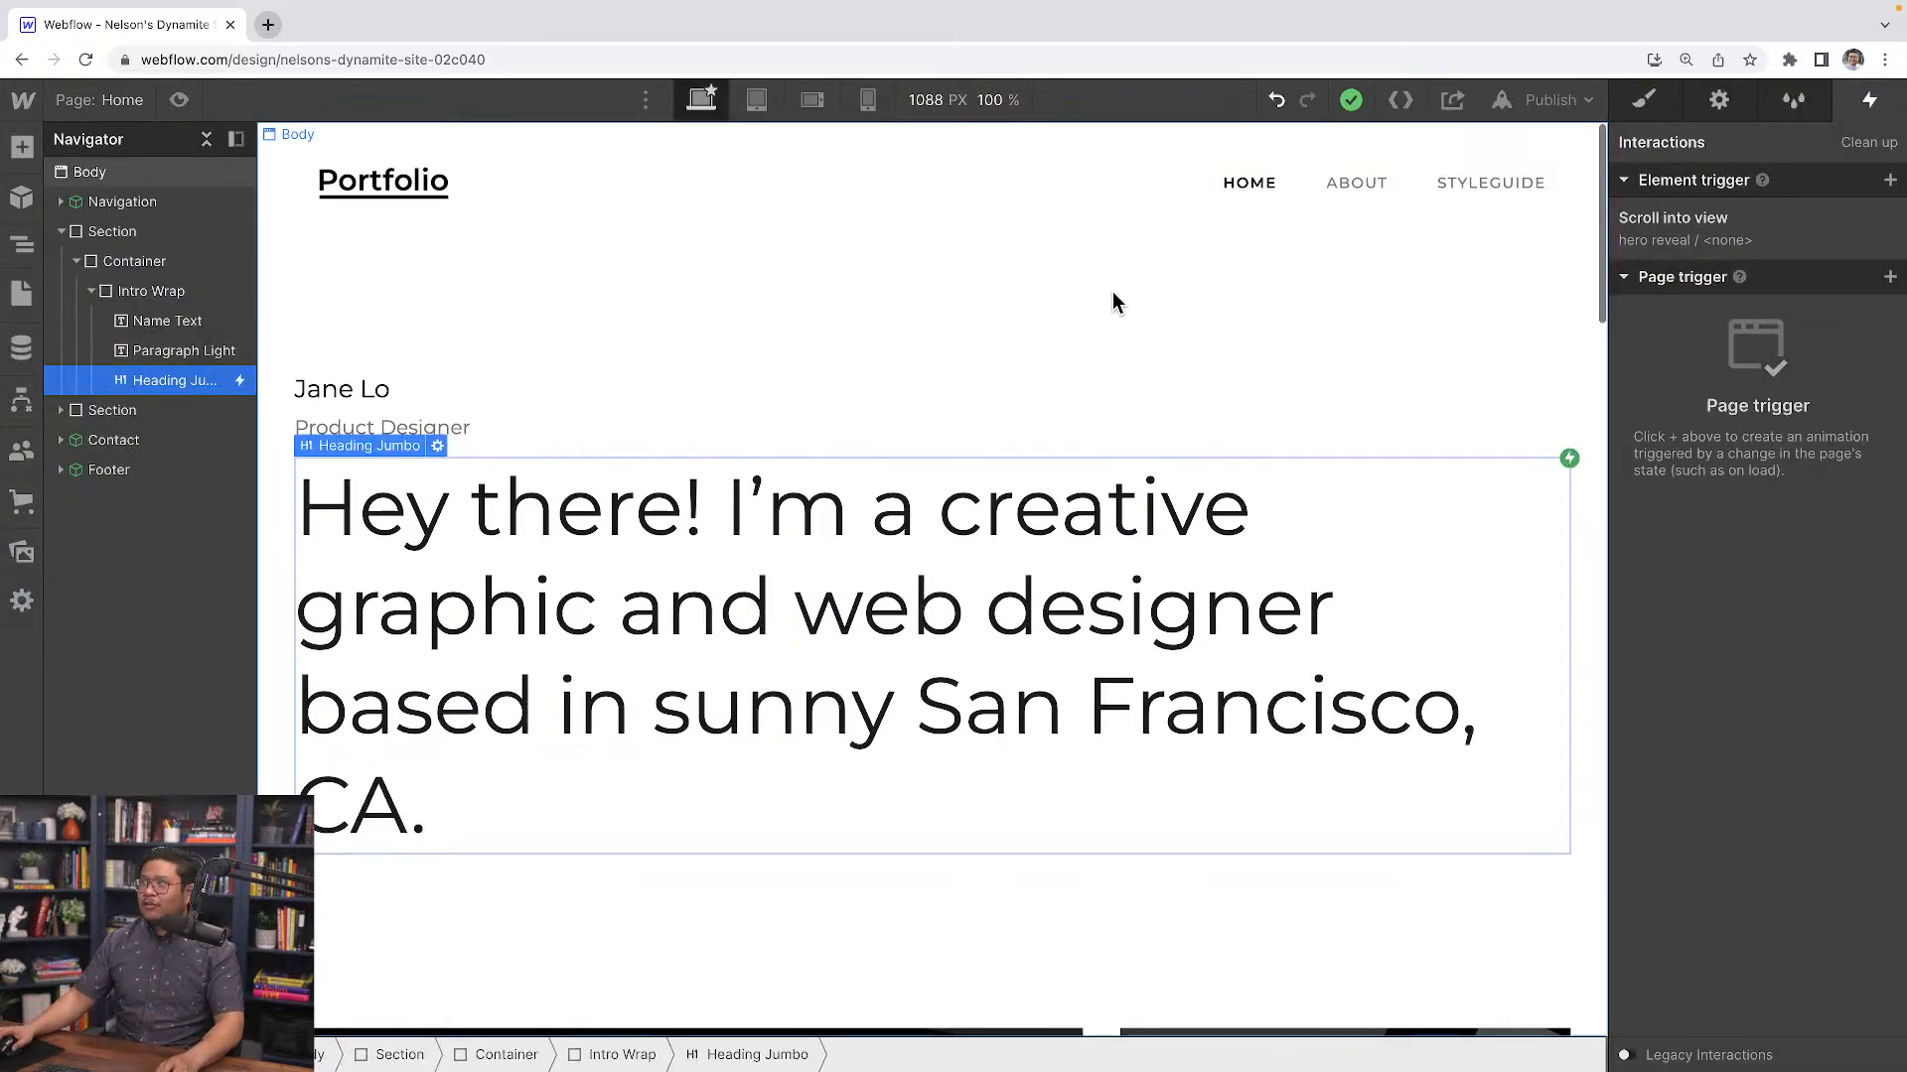
# Edit the Navigation component and add a Dropdown element inside Navigation Items
pyautogui.click(1247, 190)
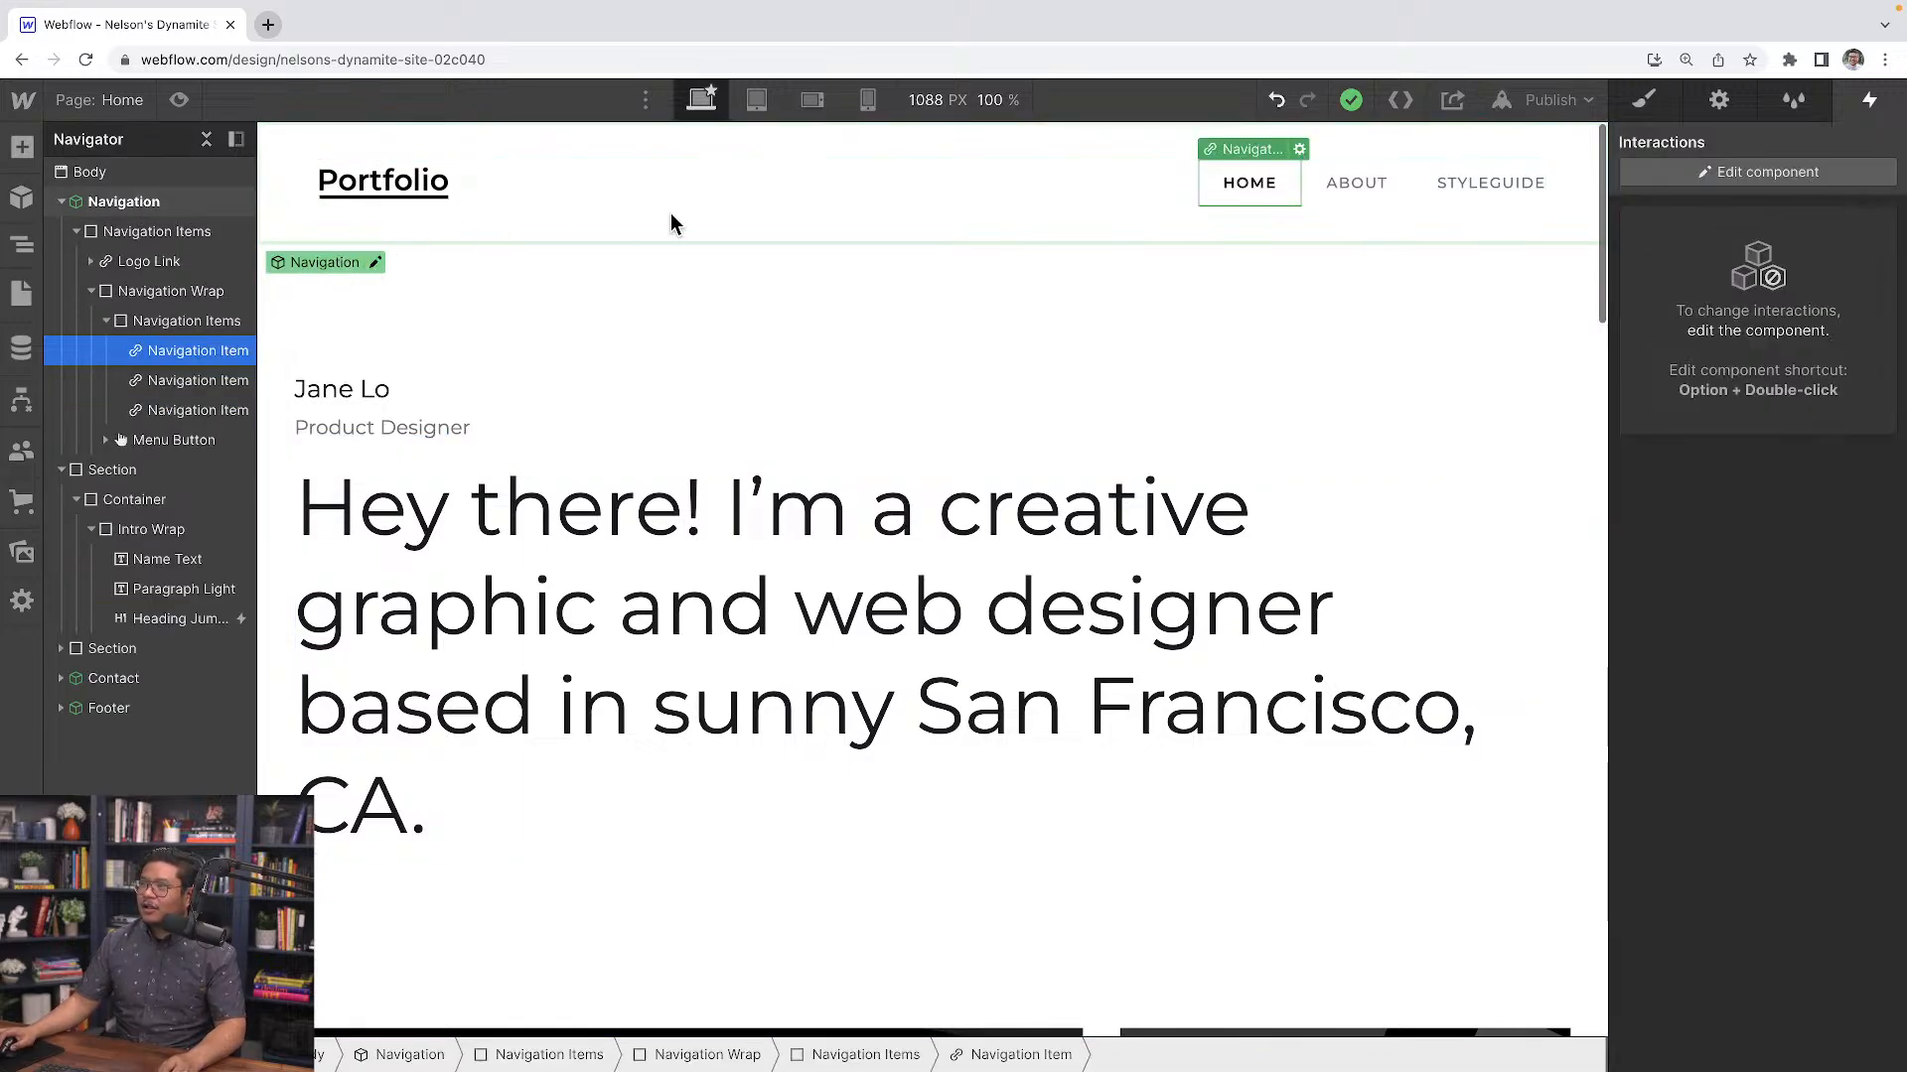
pyautogui.click(374, 263)
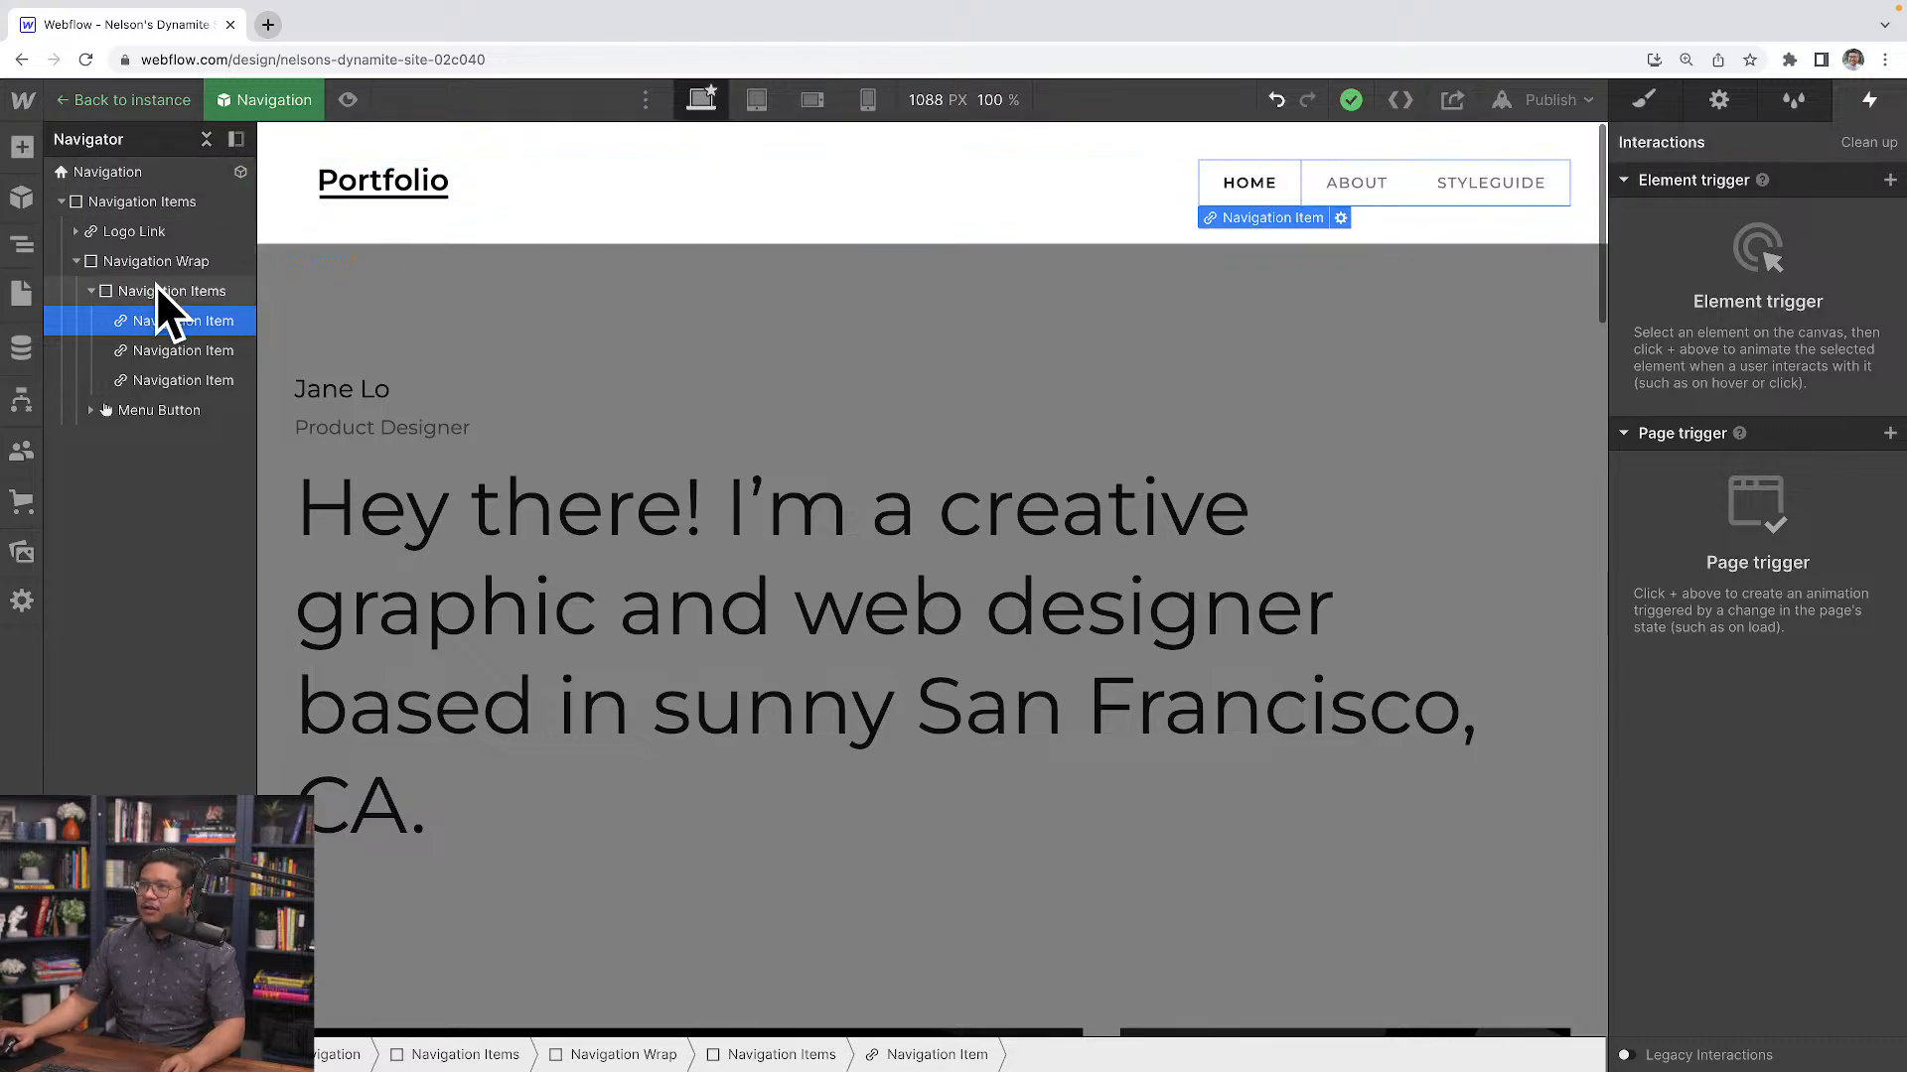
pyautogui.click(211, 291)
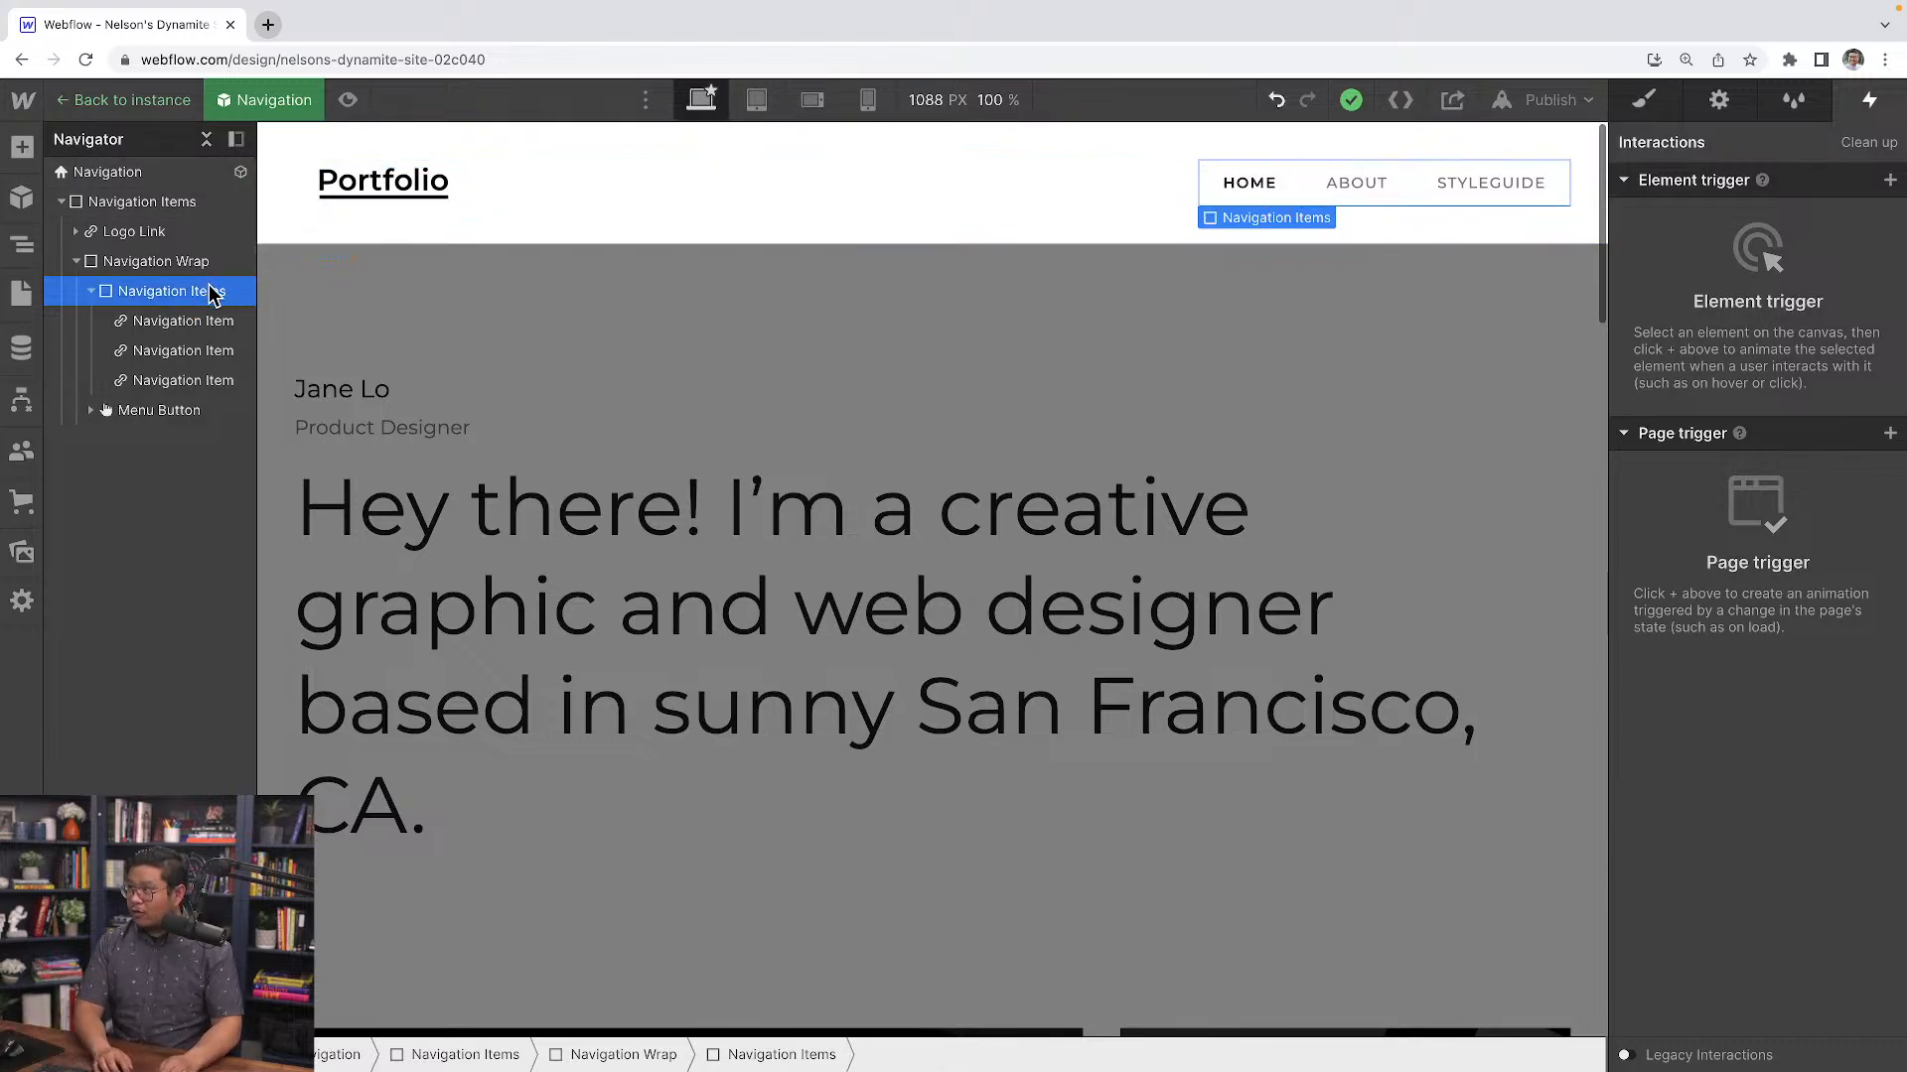
pyautogui.press('super+e')
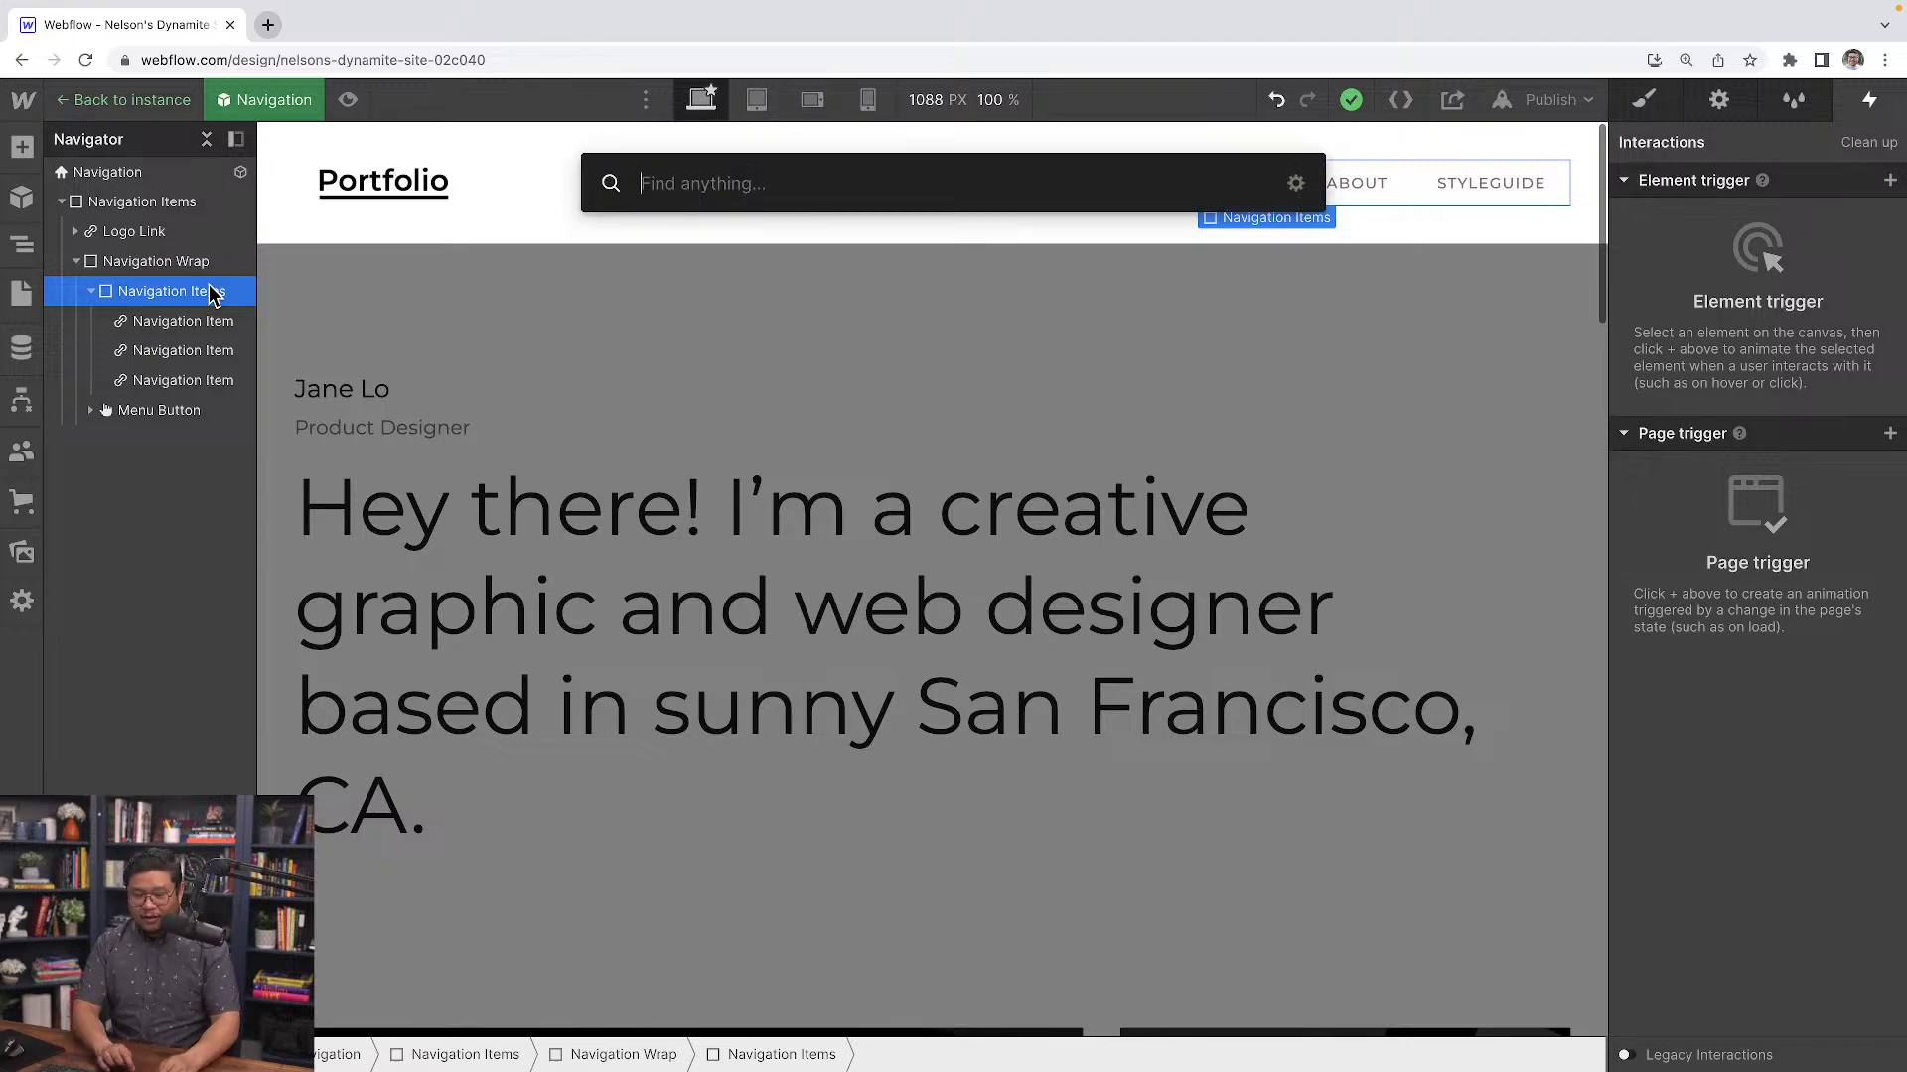
pyautogui.write('dropd')
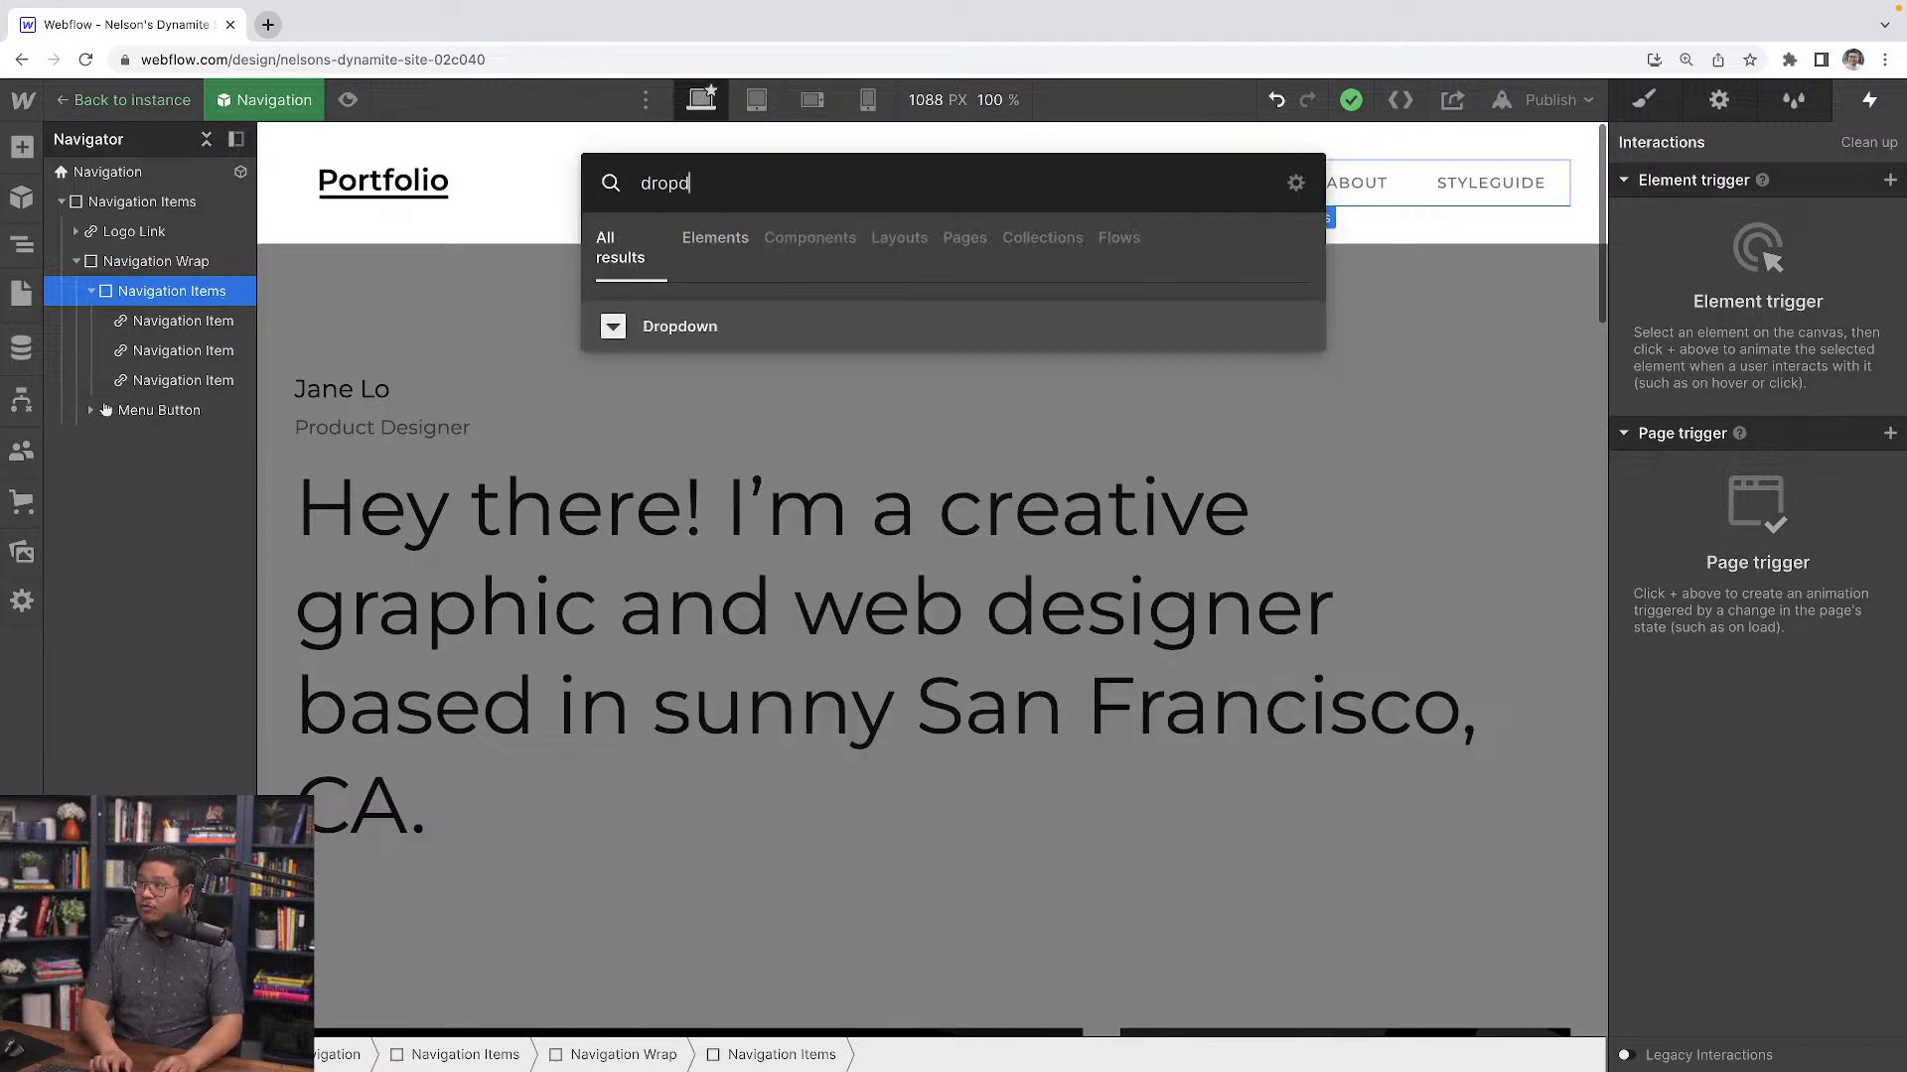
pyautogui.press('Return')
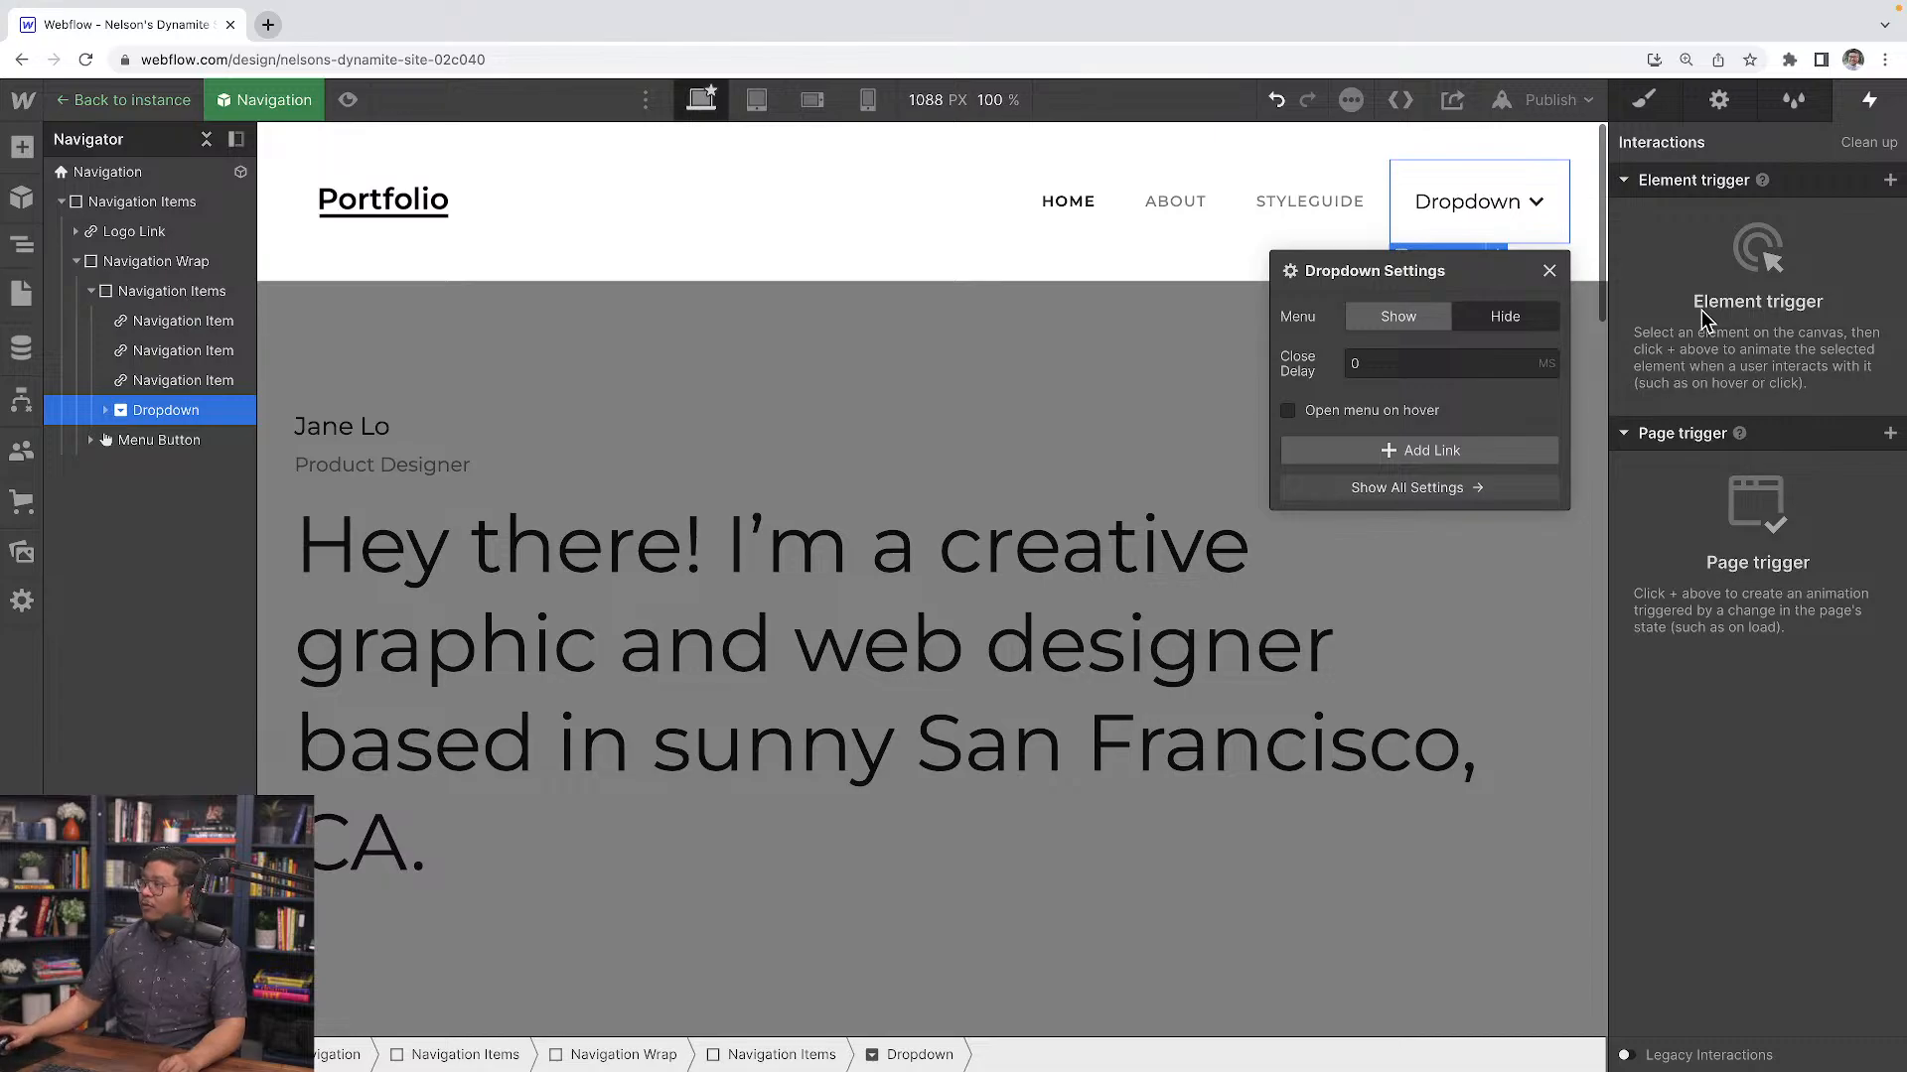
# Select the Dropdown List and set its overflow to hidden
pyautogui.click(107, 411)
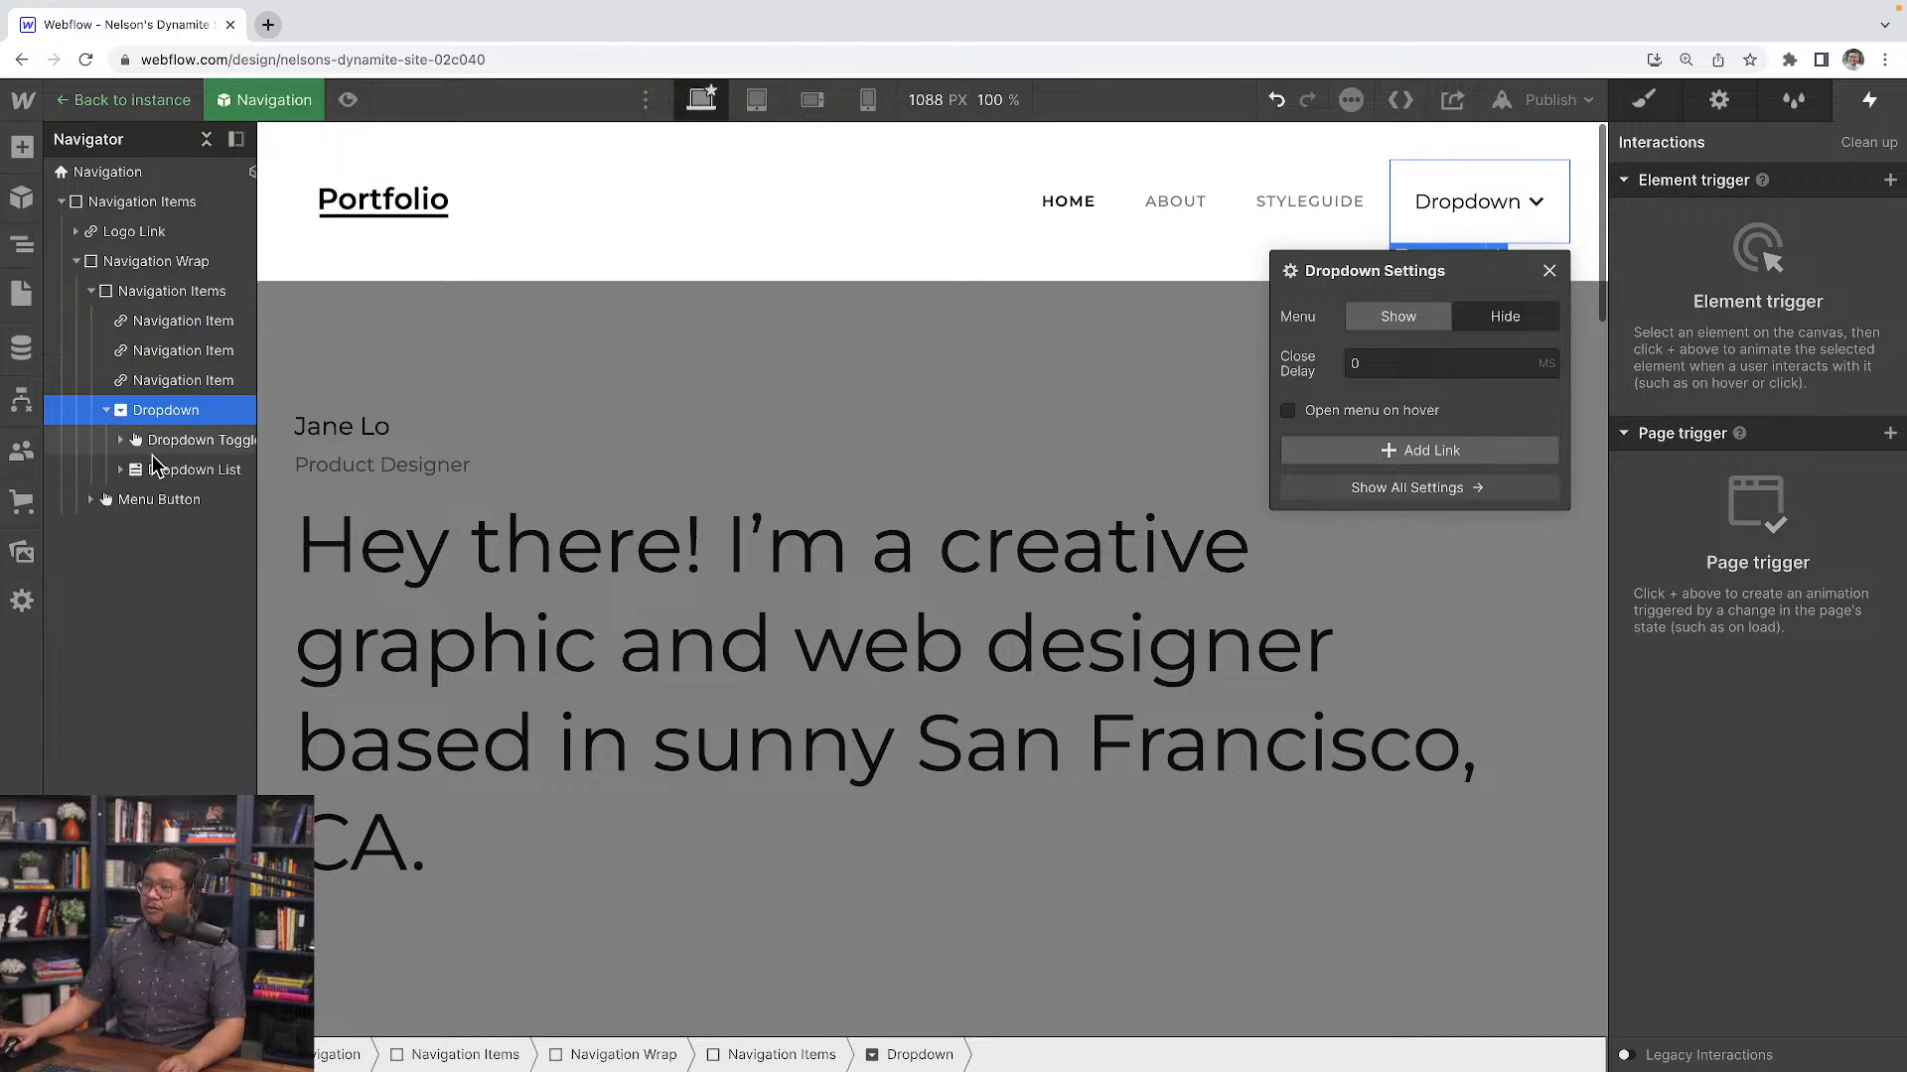
pyautogui.click(192, 473)
pyautogui.click(1644, 109)
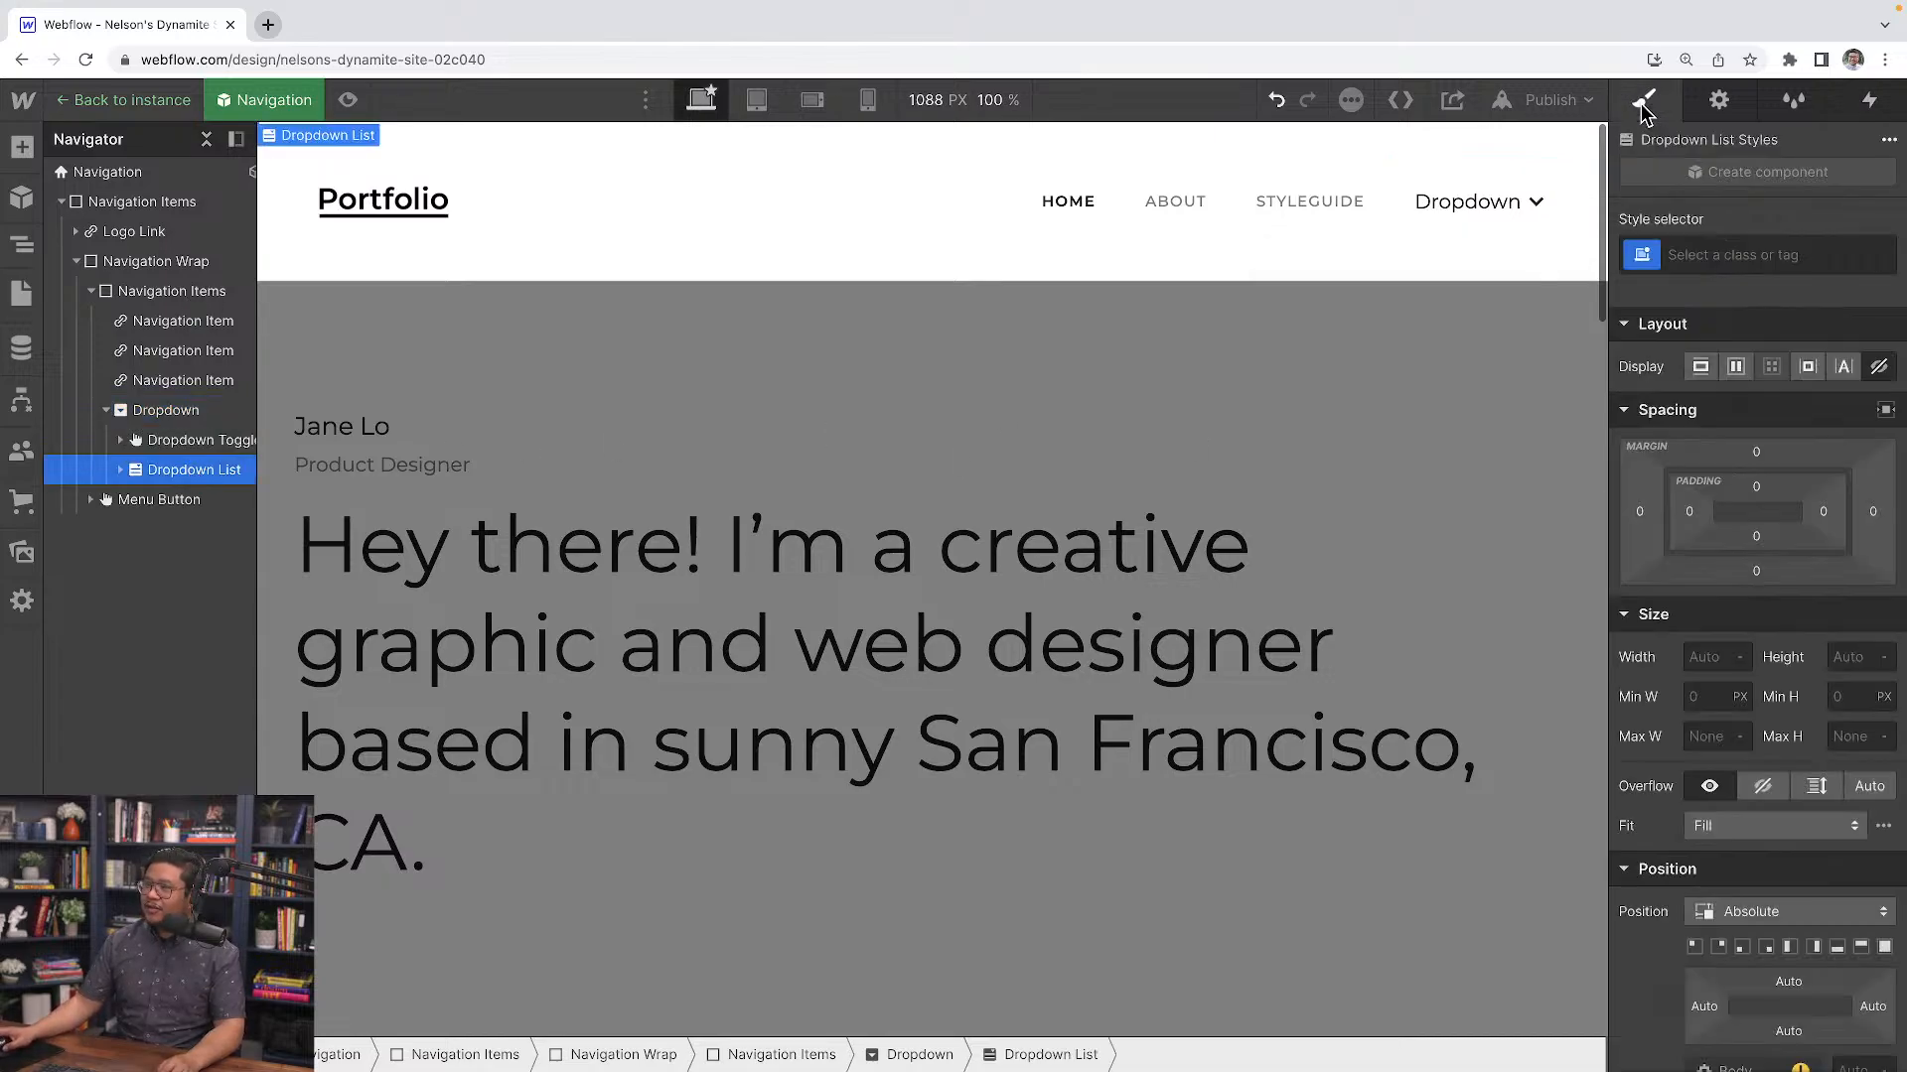
pyautogui.click(1760, 792)
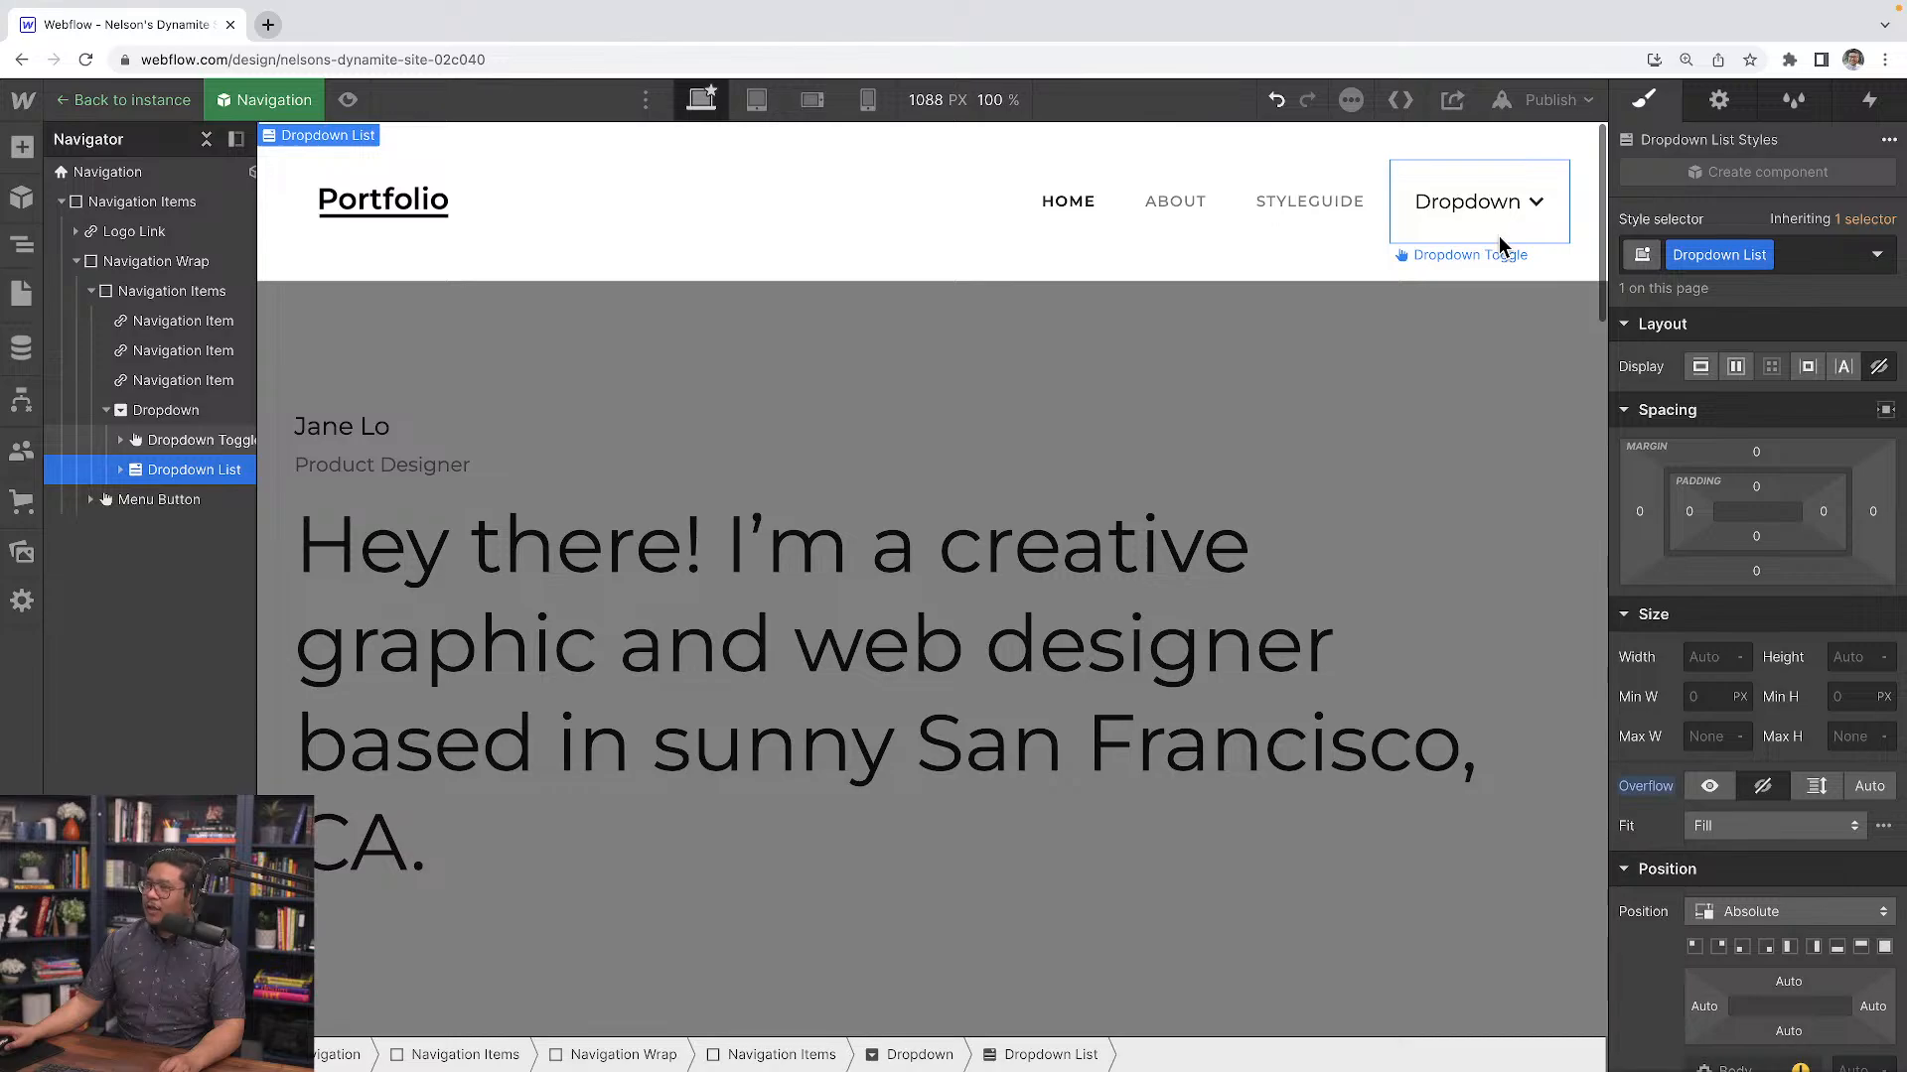
# Select the Dropdown and add a Dropdown opens element trigger to it
pyautogui.click(182, 412)
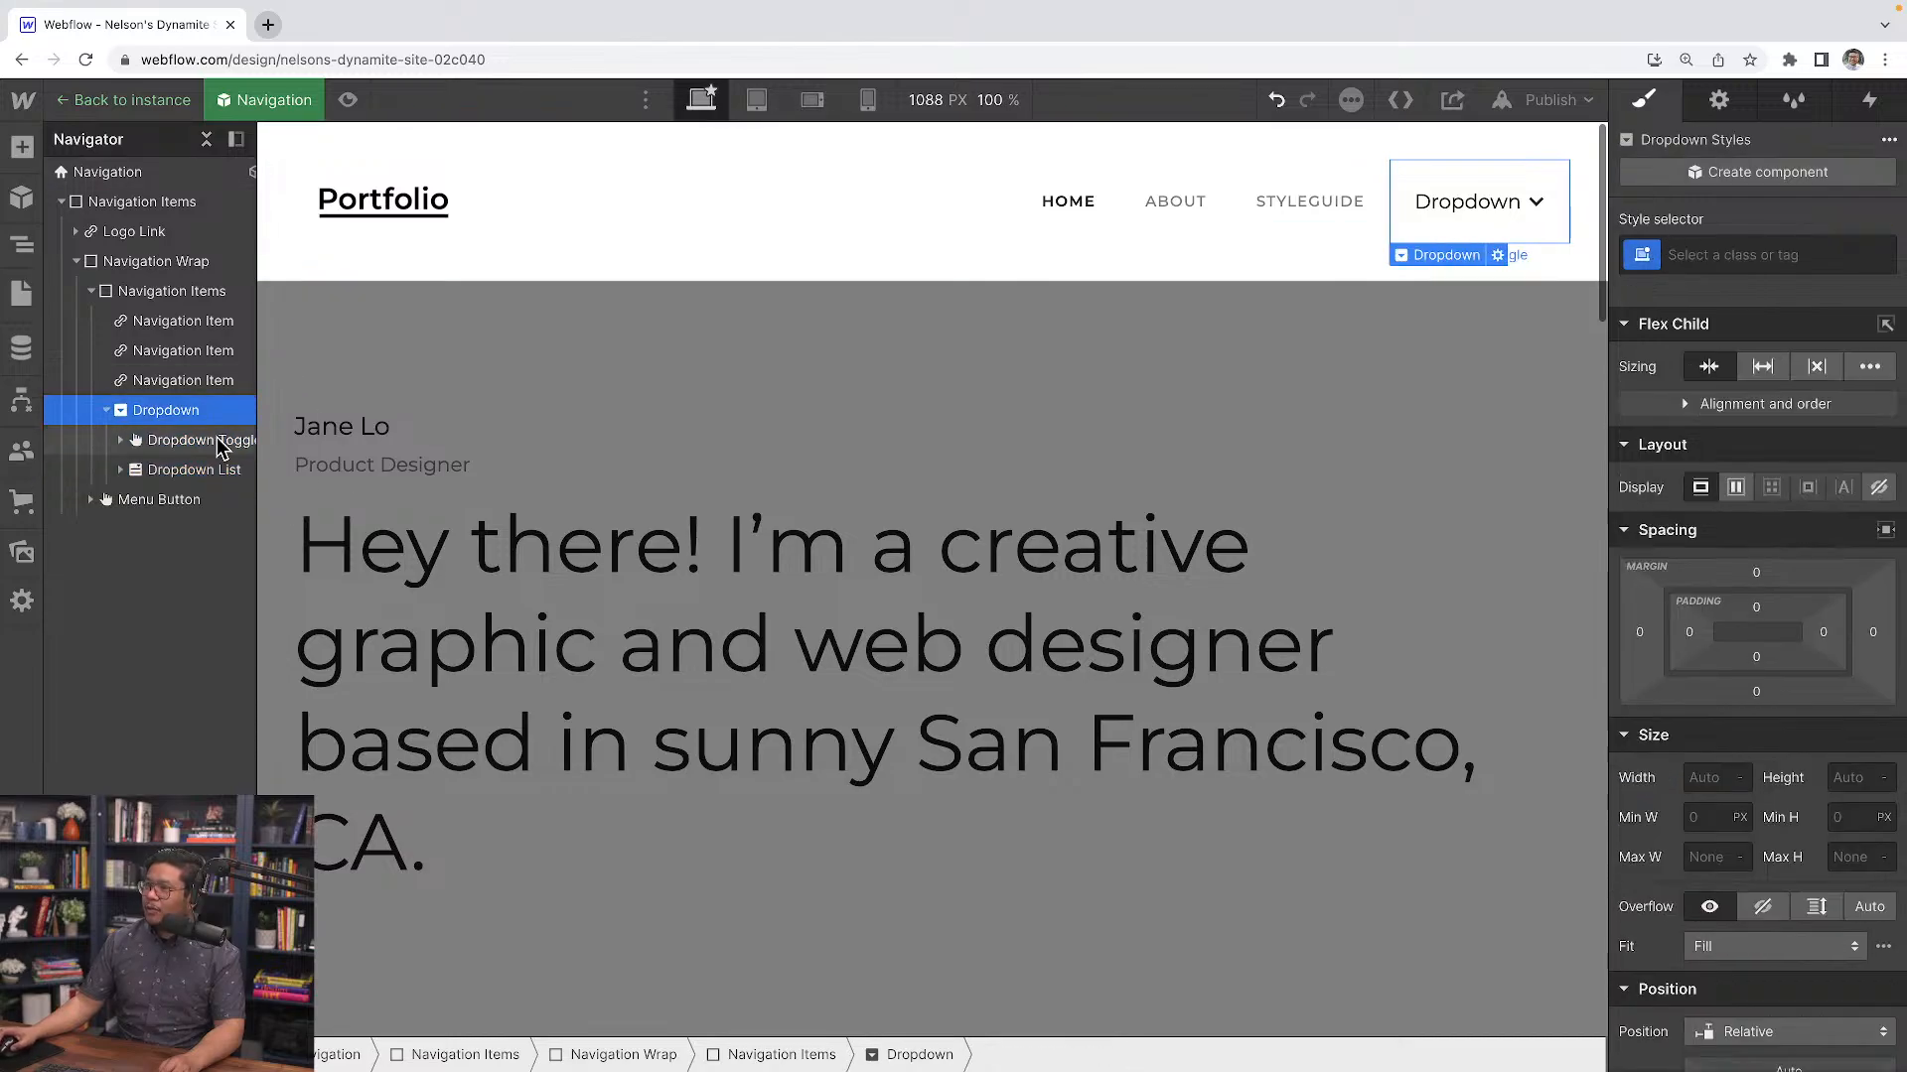
pyautogui.click(1882, 103)
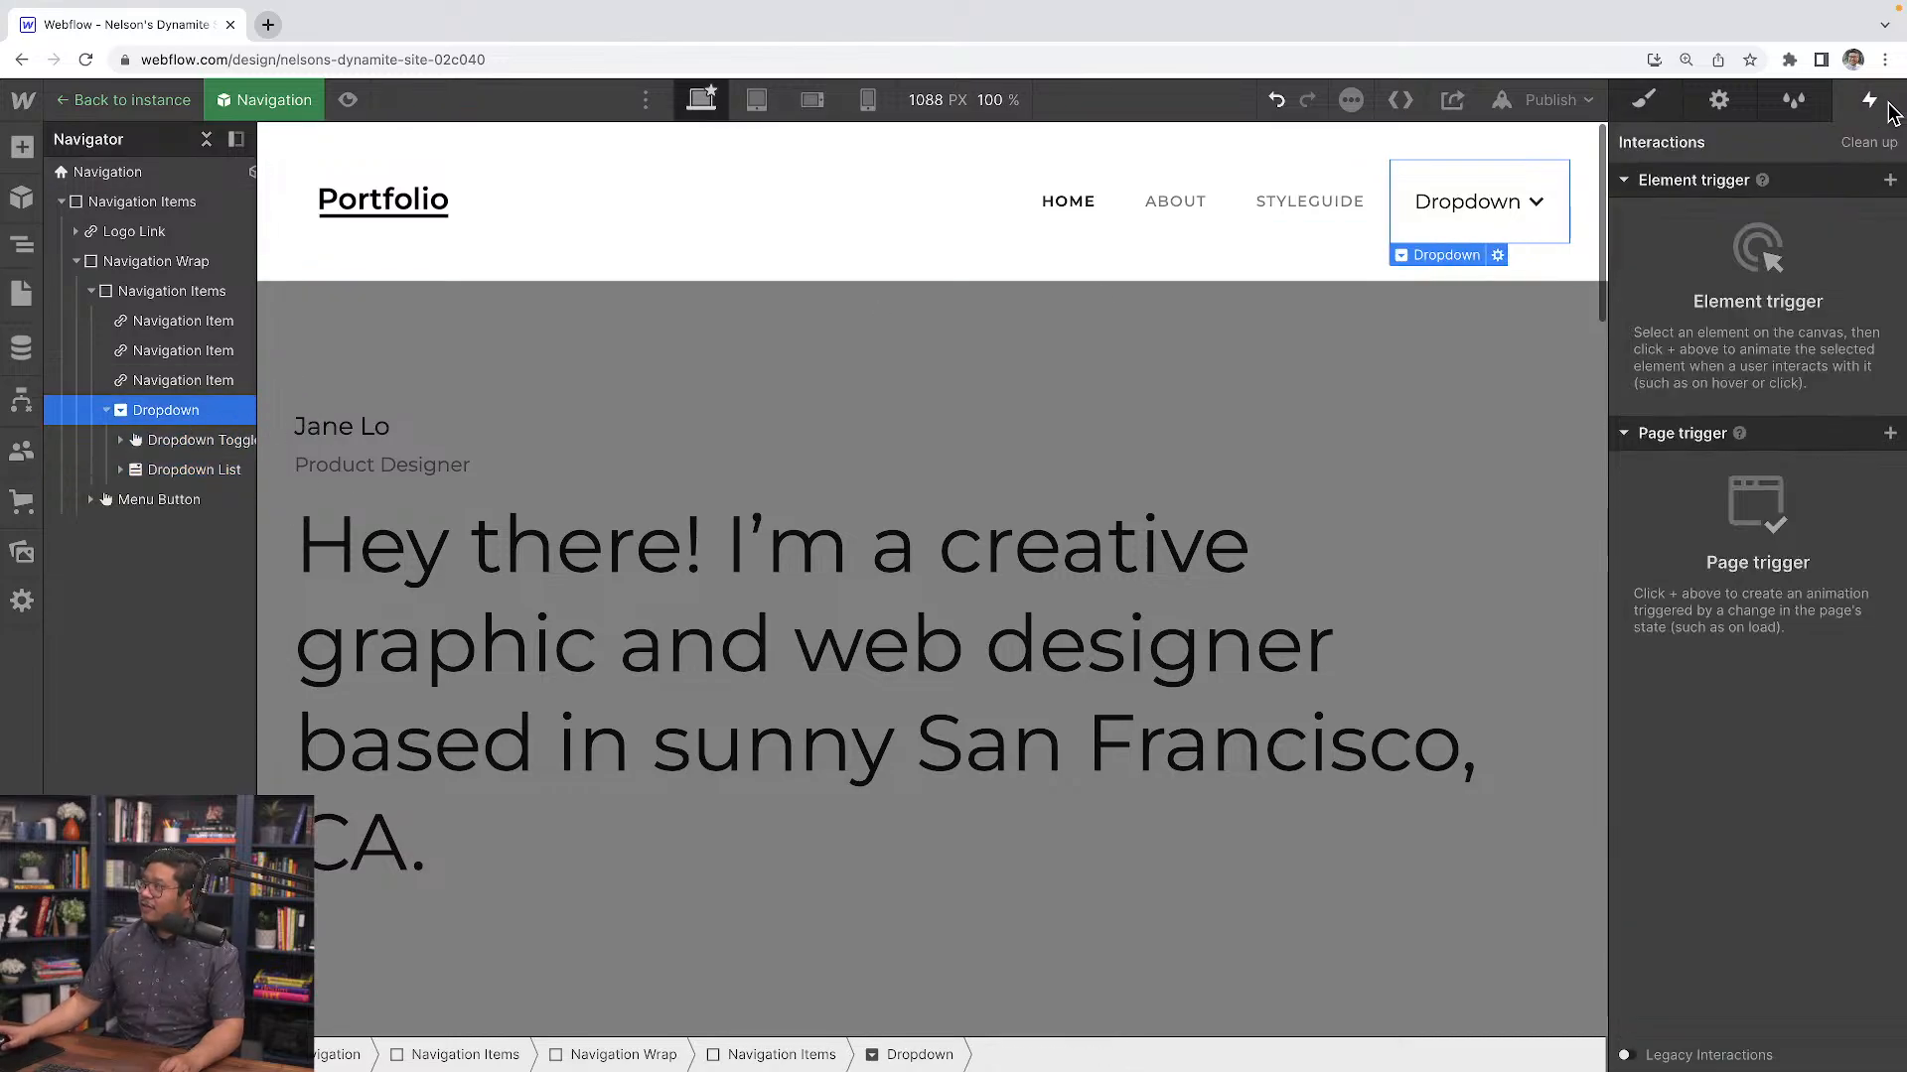
pyautogui.click(1888, 184)
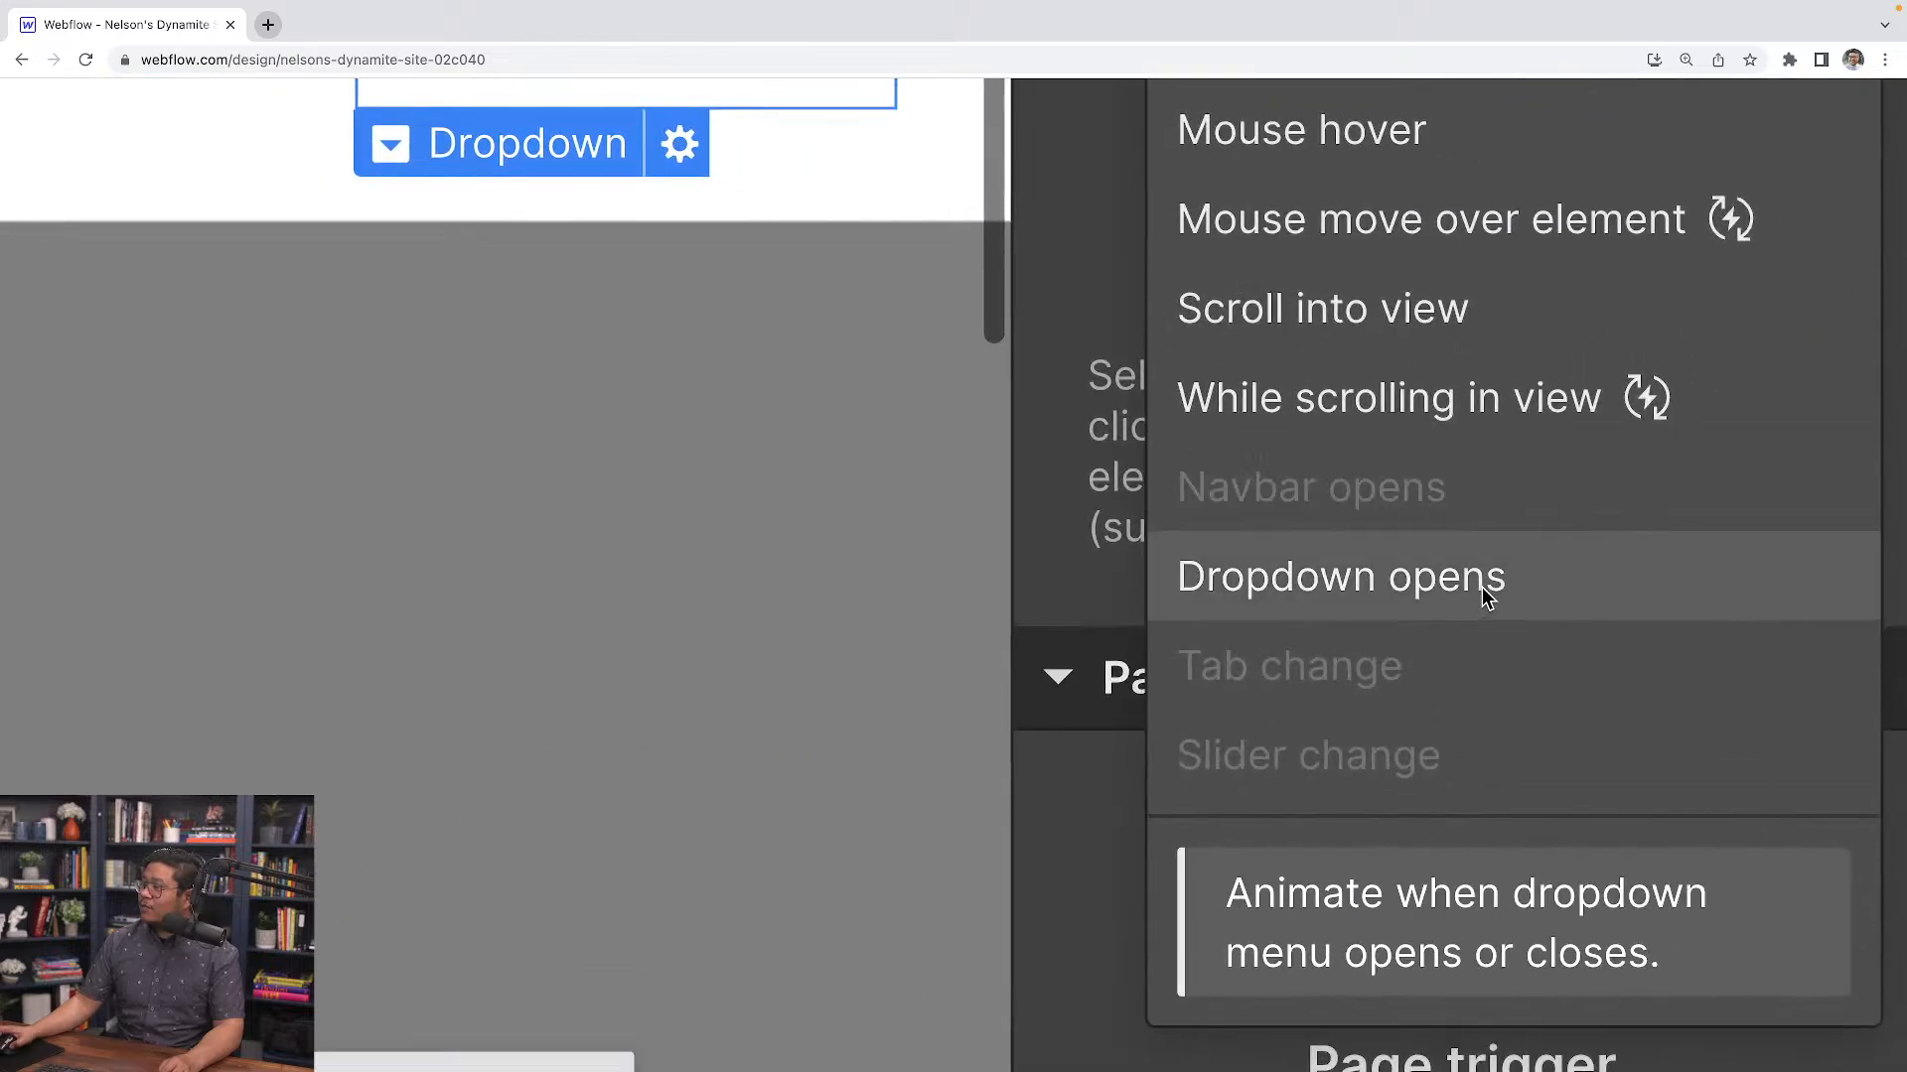
pyautogui.click(1744, 400)
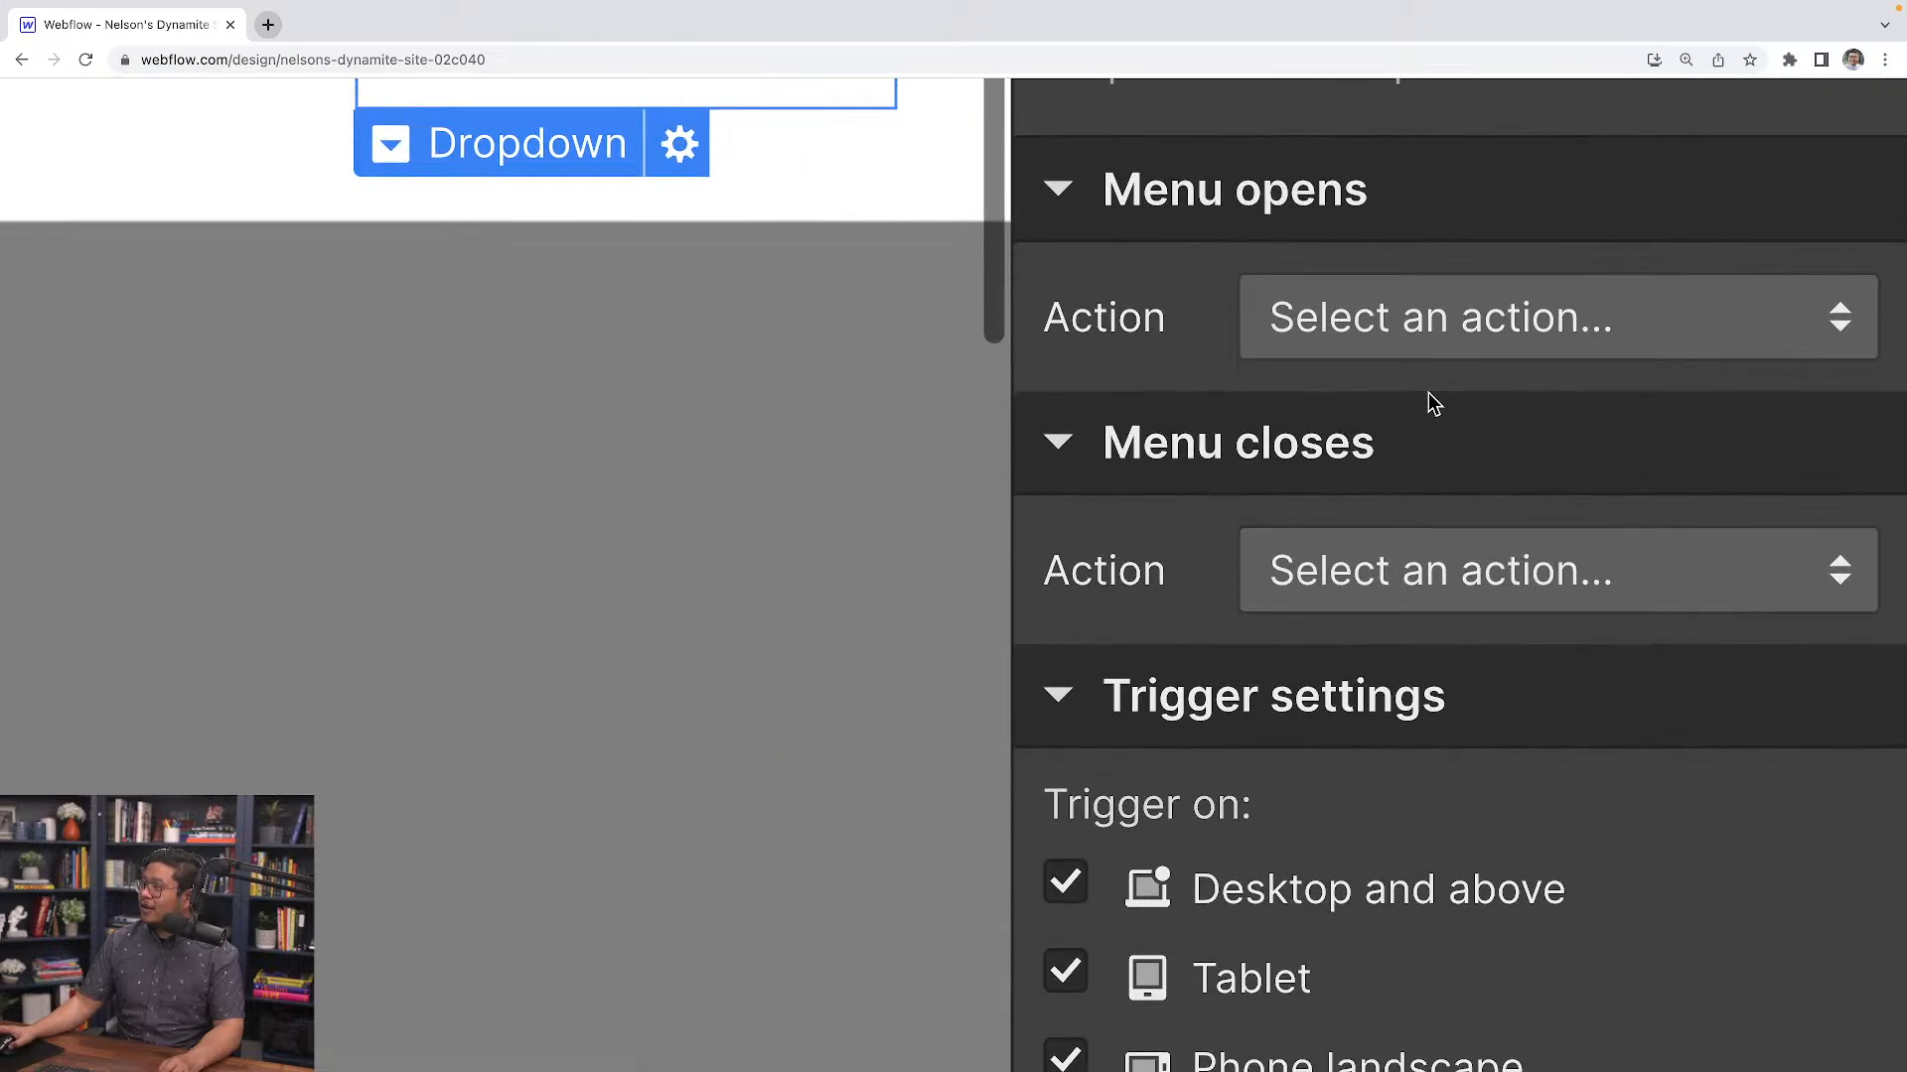
# Set the menu-opens action to start a new timed animation named "menu reveal"
pyautogui.click(1428, 335)
pyautogui.click(1433, 494)
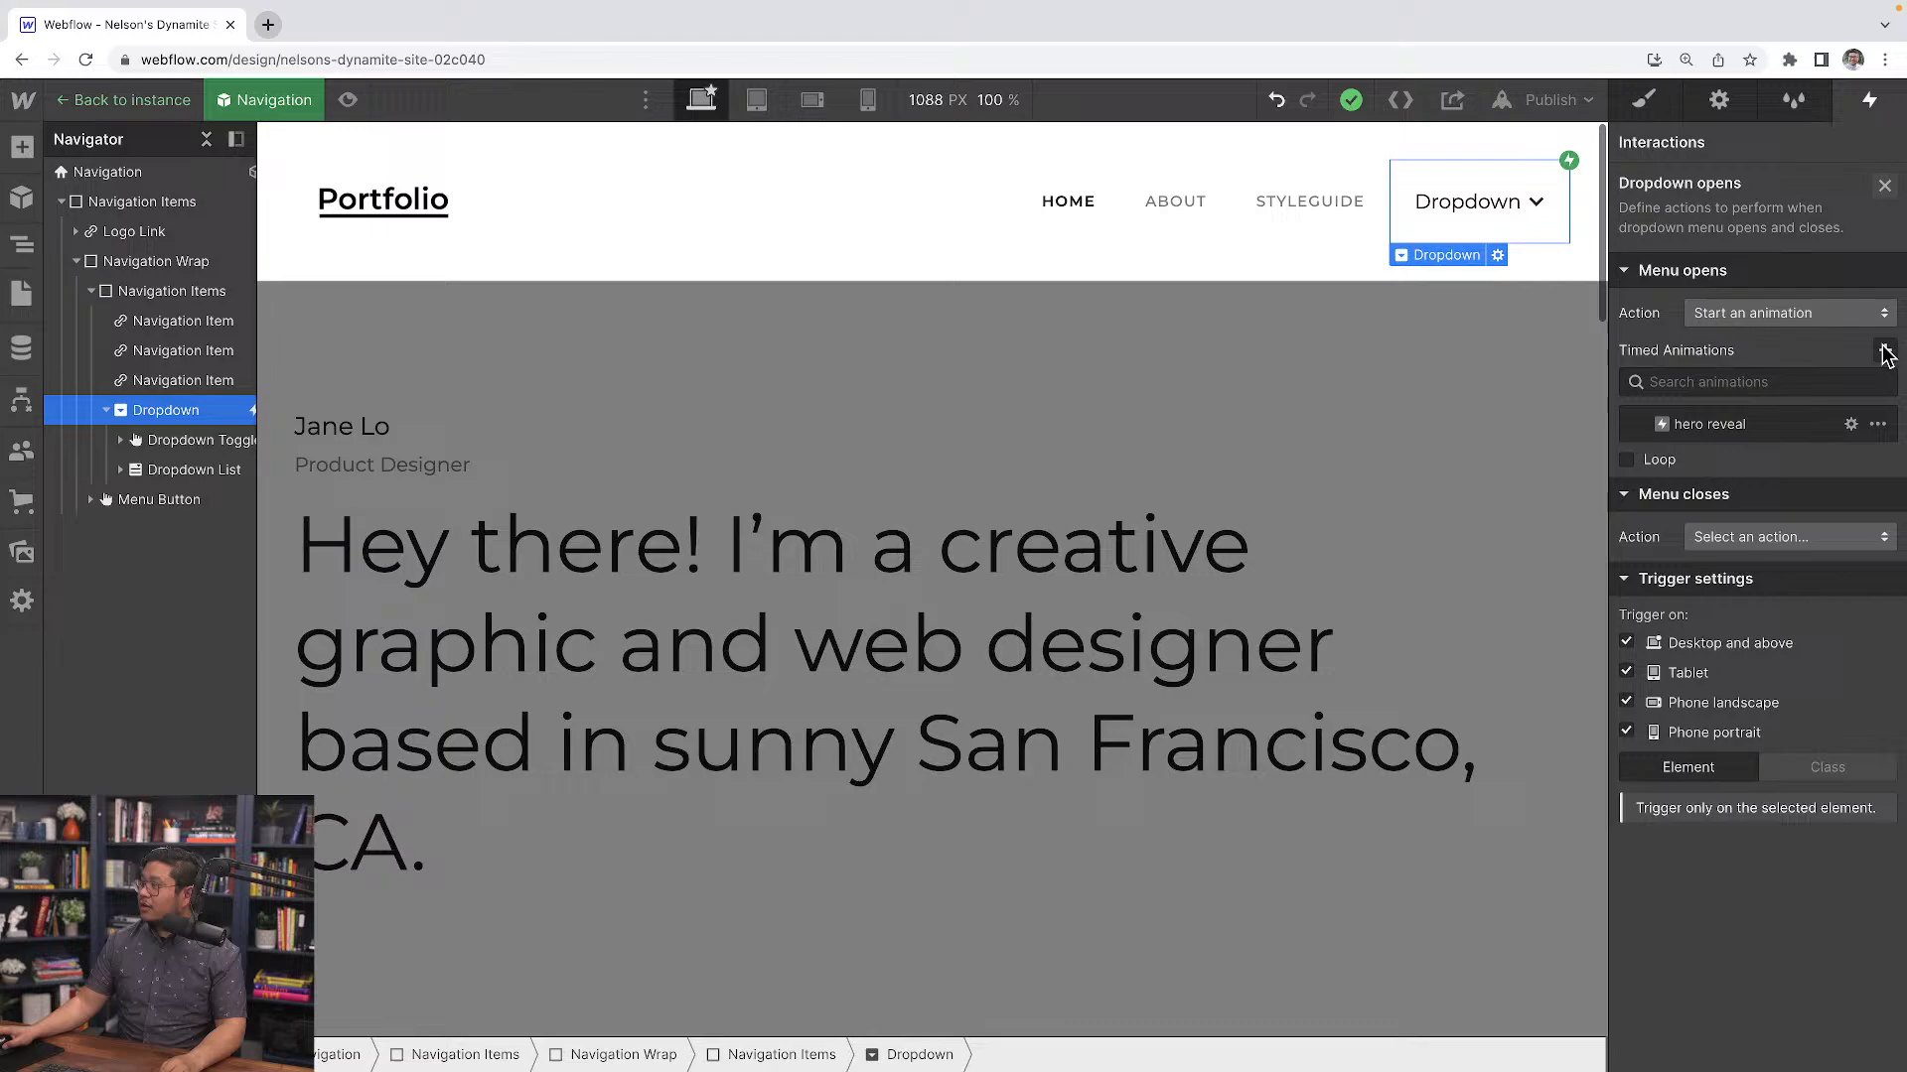
pyautogui.click(1842, 429)
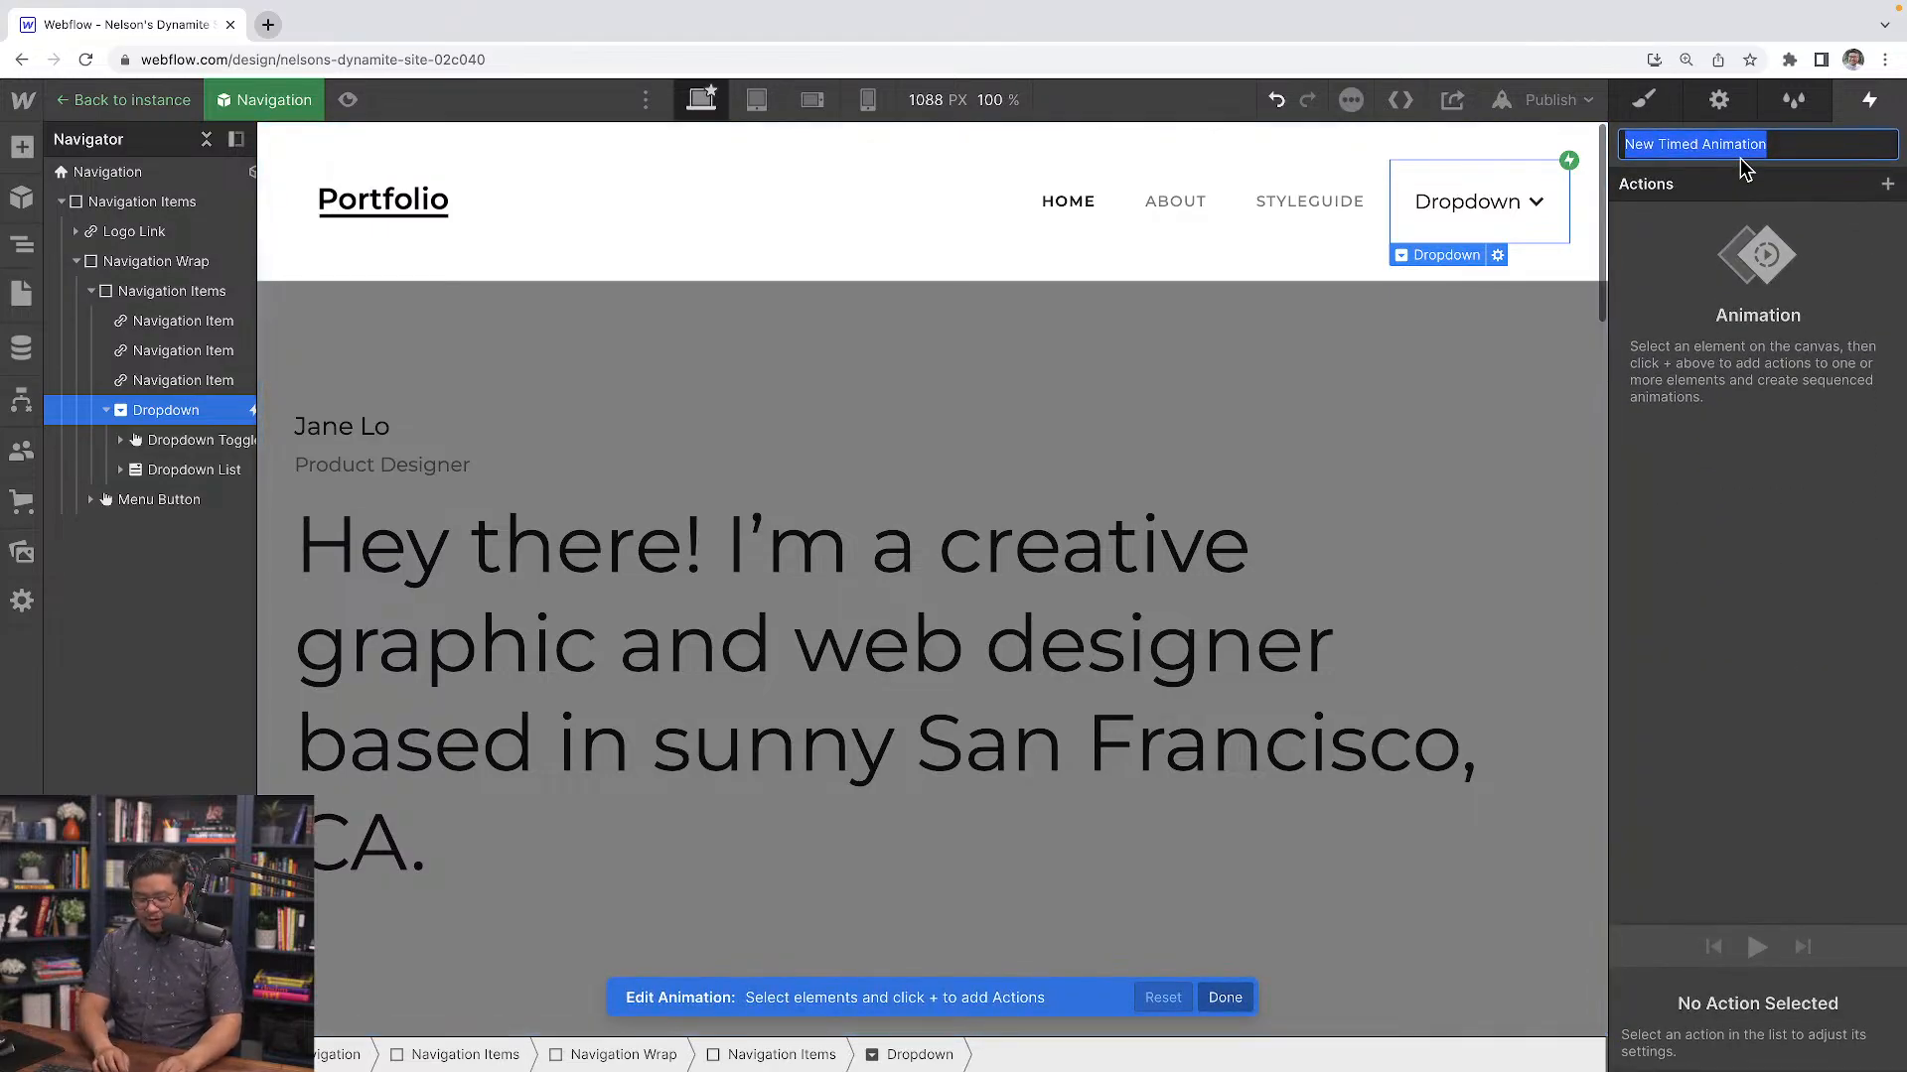
pyautogui.write('menu reveal')
pyautogui.press('super+a')
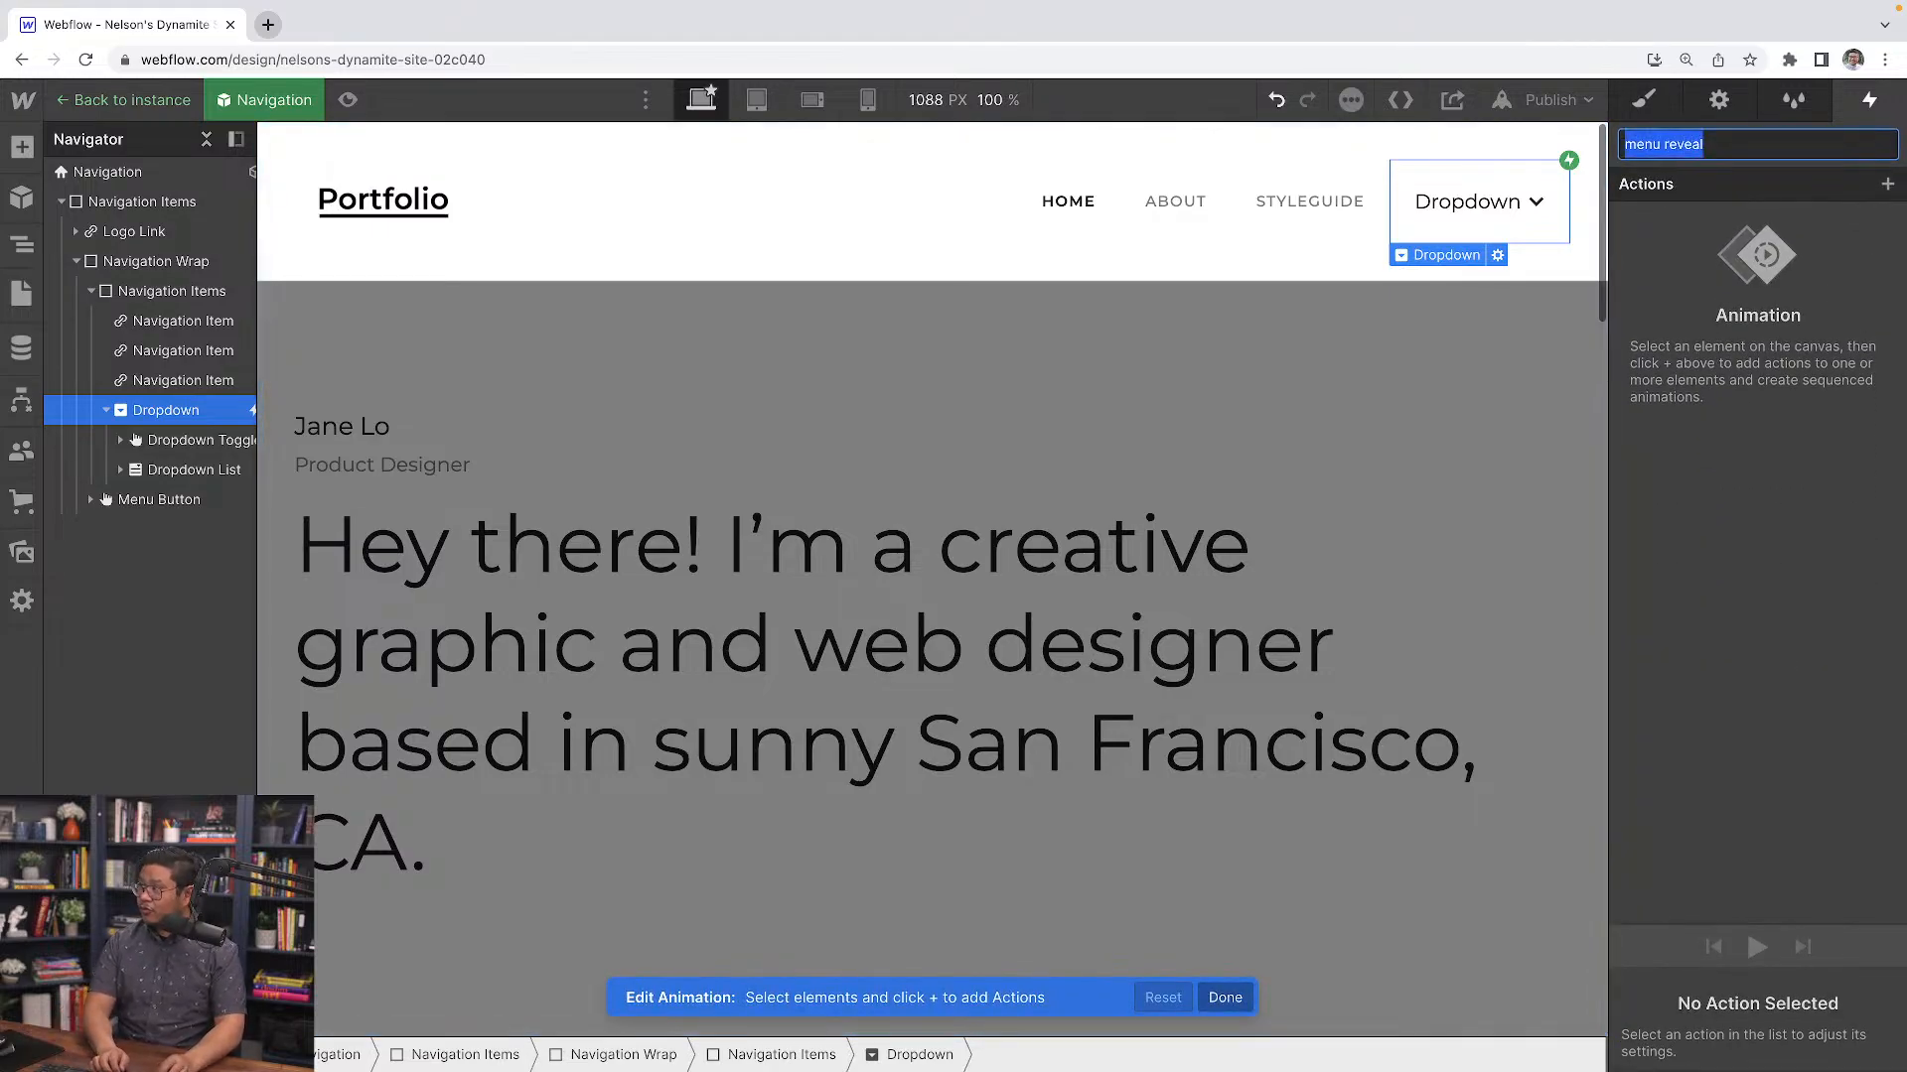
# Rename the animation to dropdown reveal and add a Dropdown List Size action with height 0 px set as initial state
pyautogui.write('dropdow')
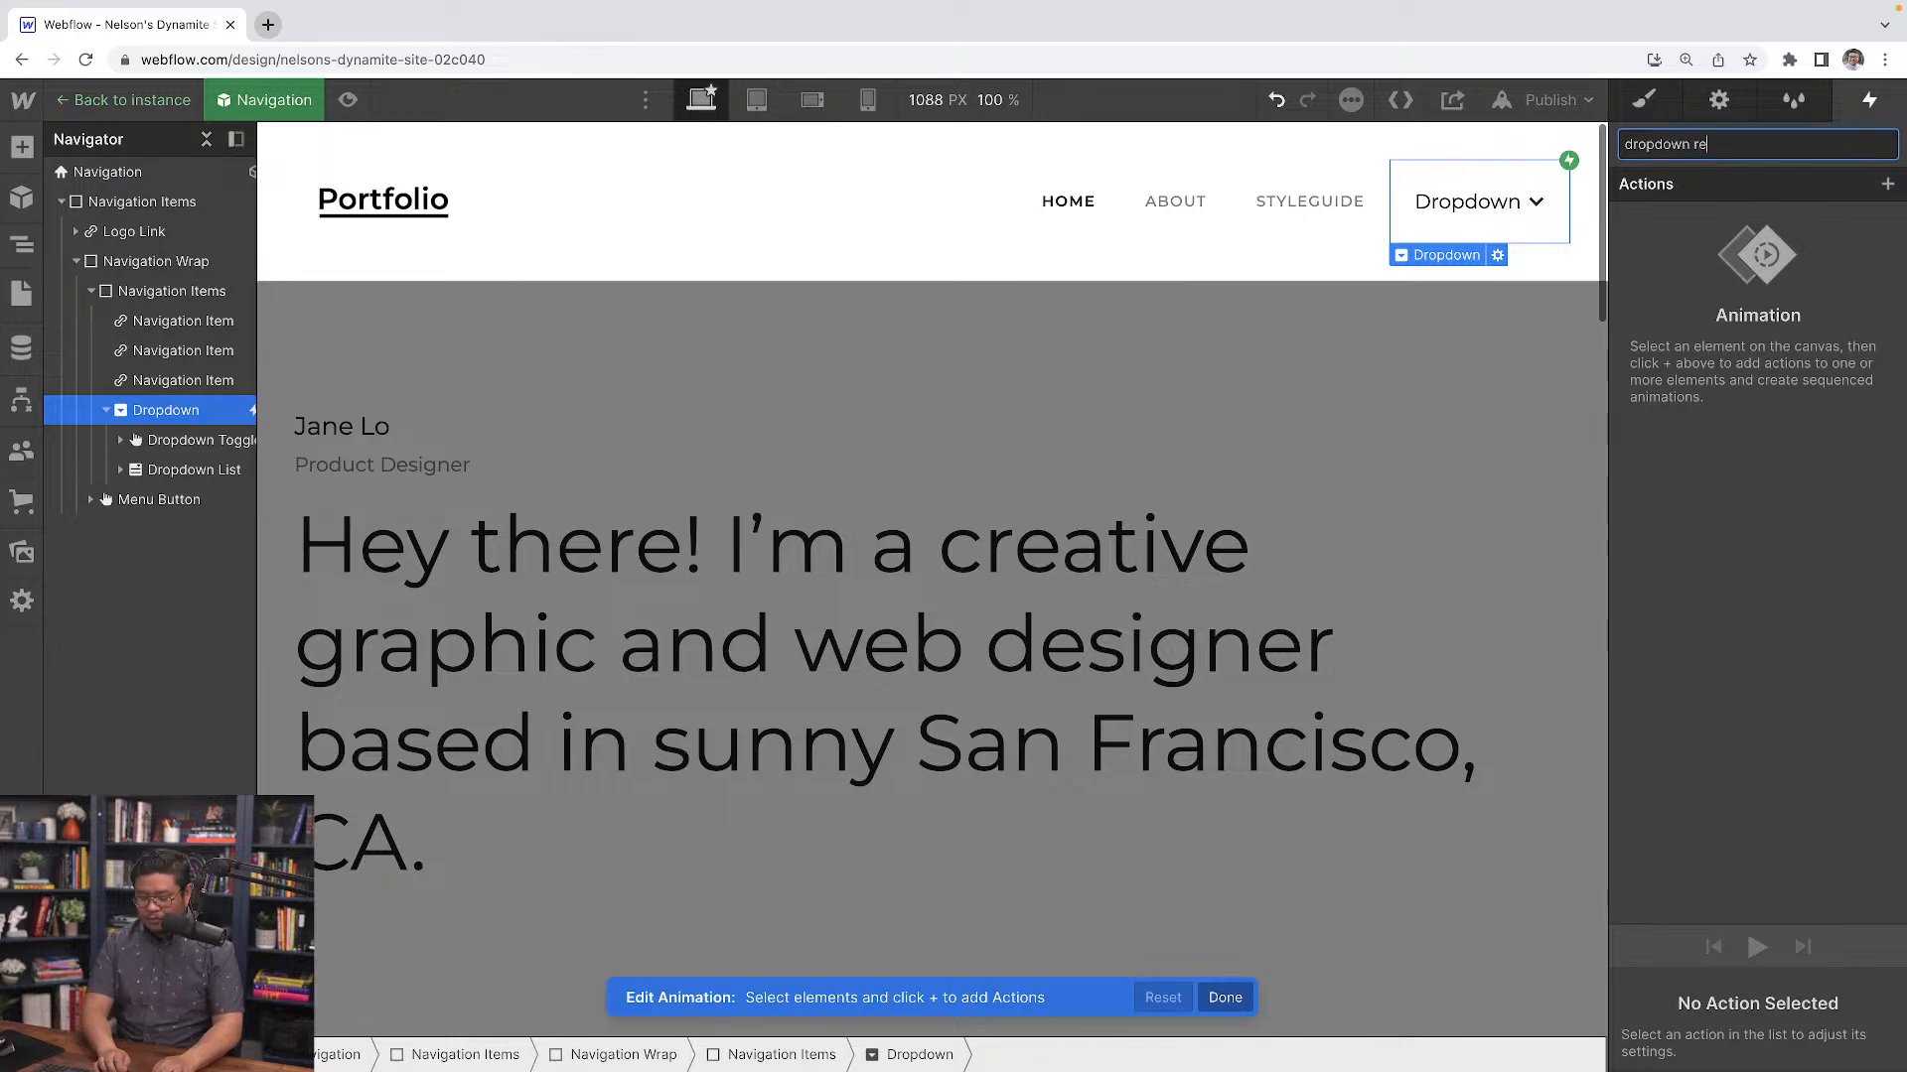
pyautogui.press('Return')
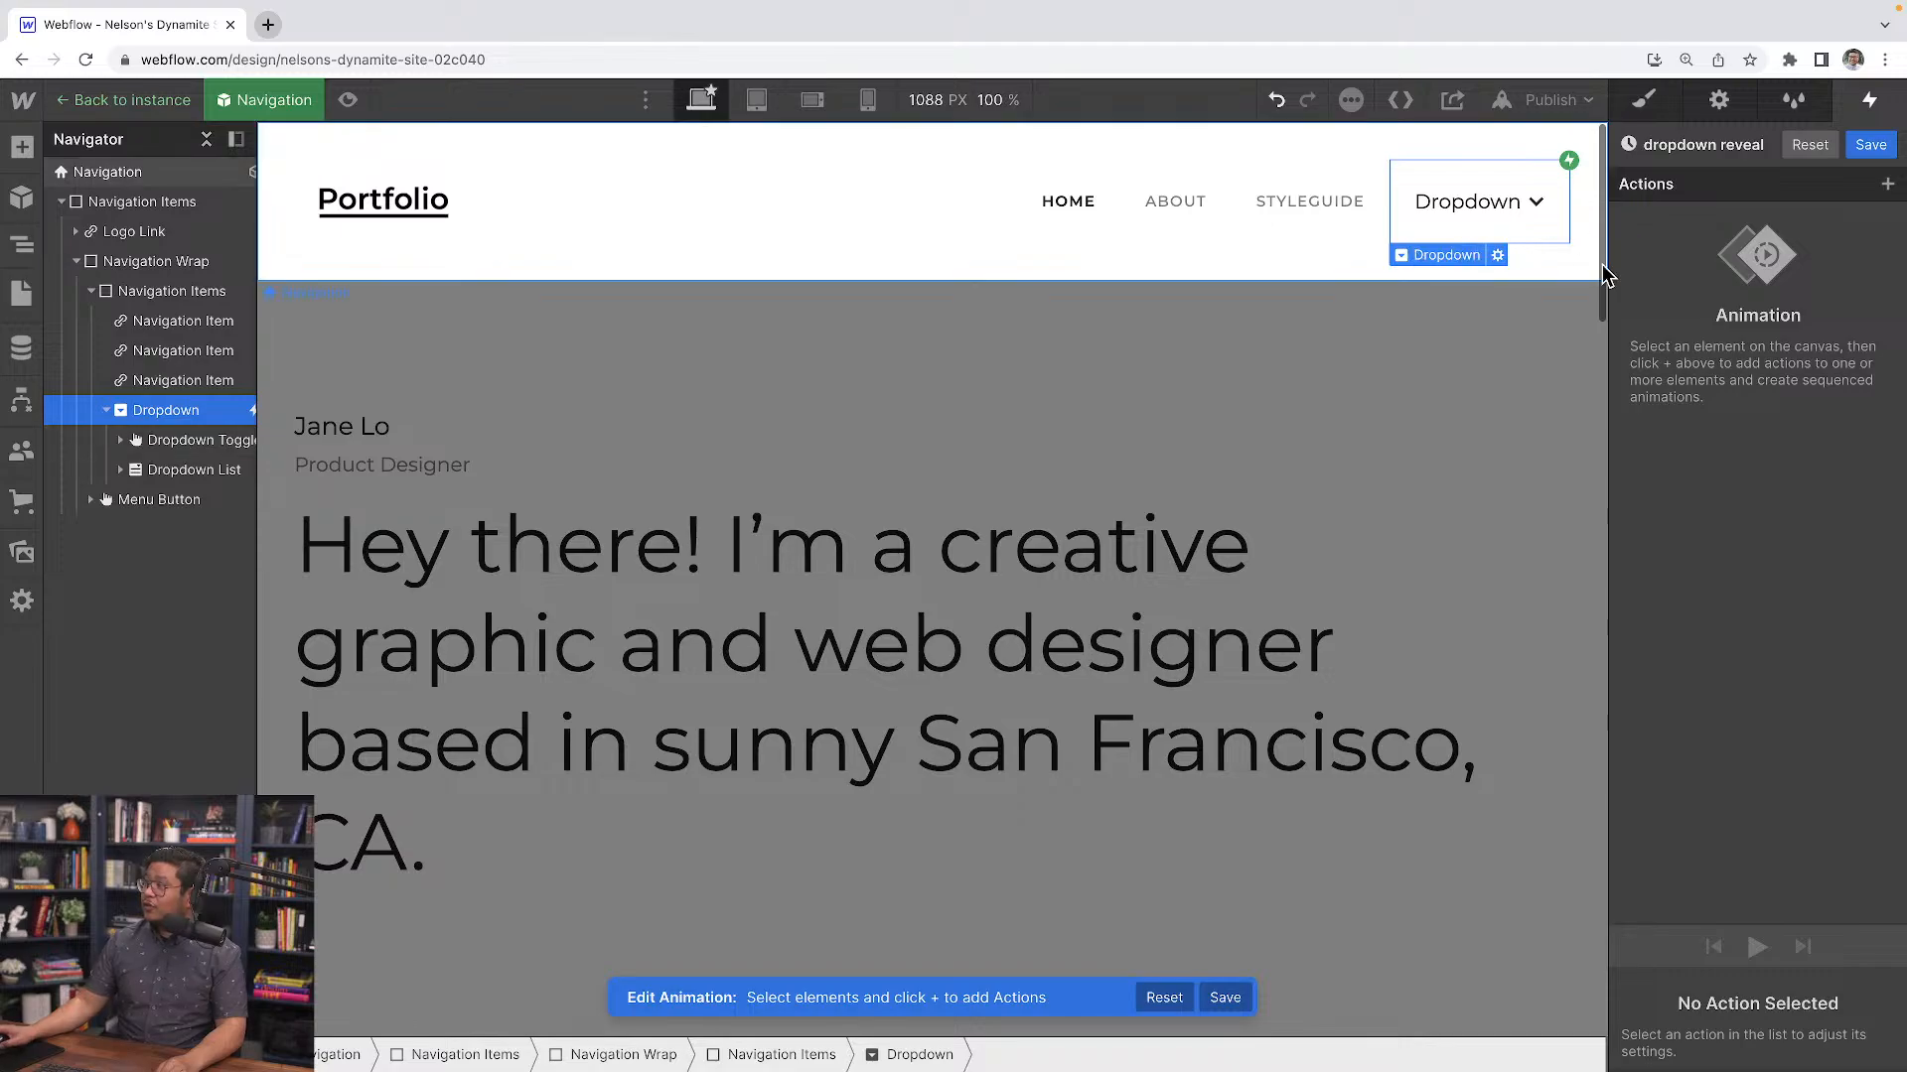
pyautogui.click(166, 477)
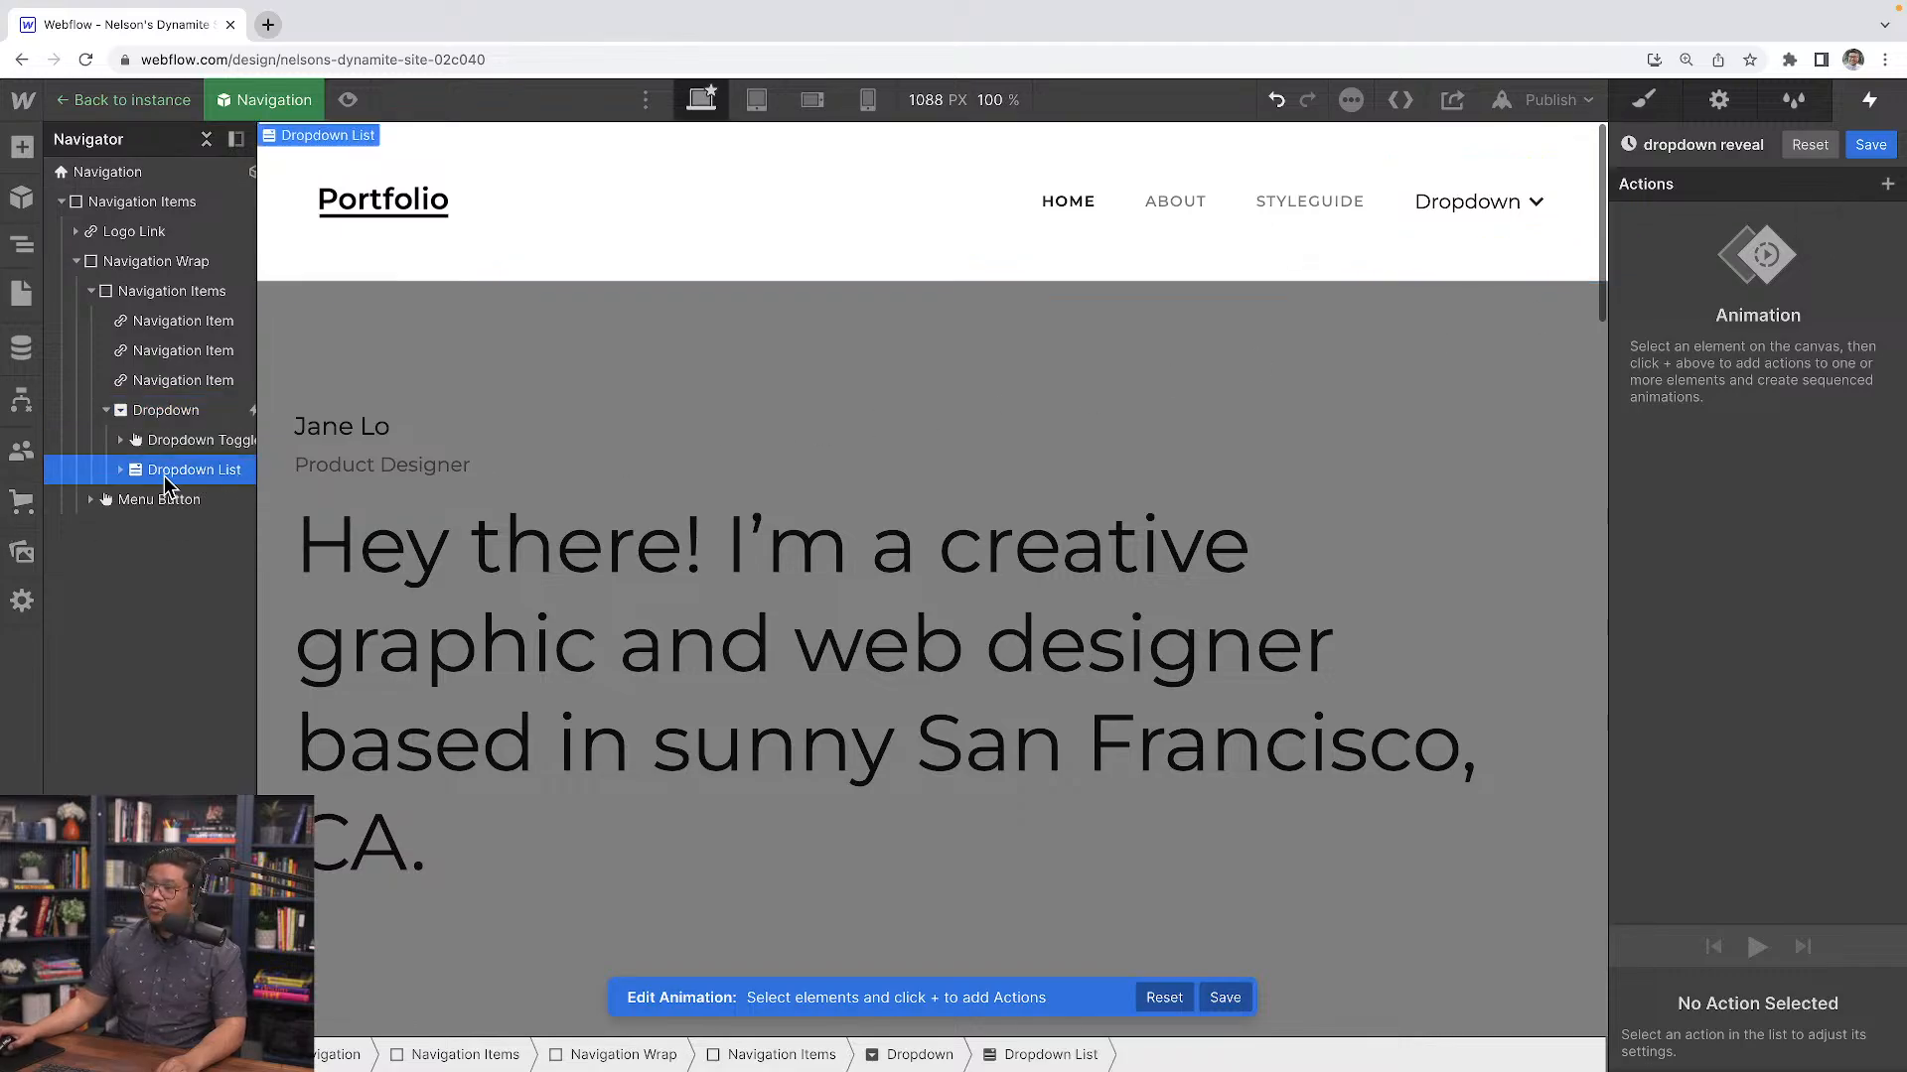
pyautogui.click(1885, 186)
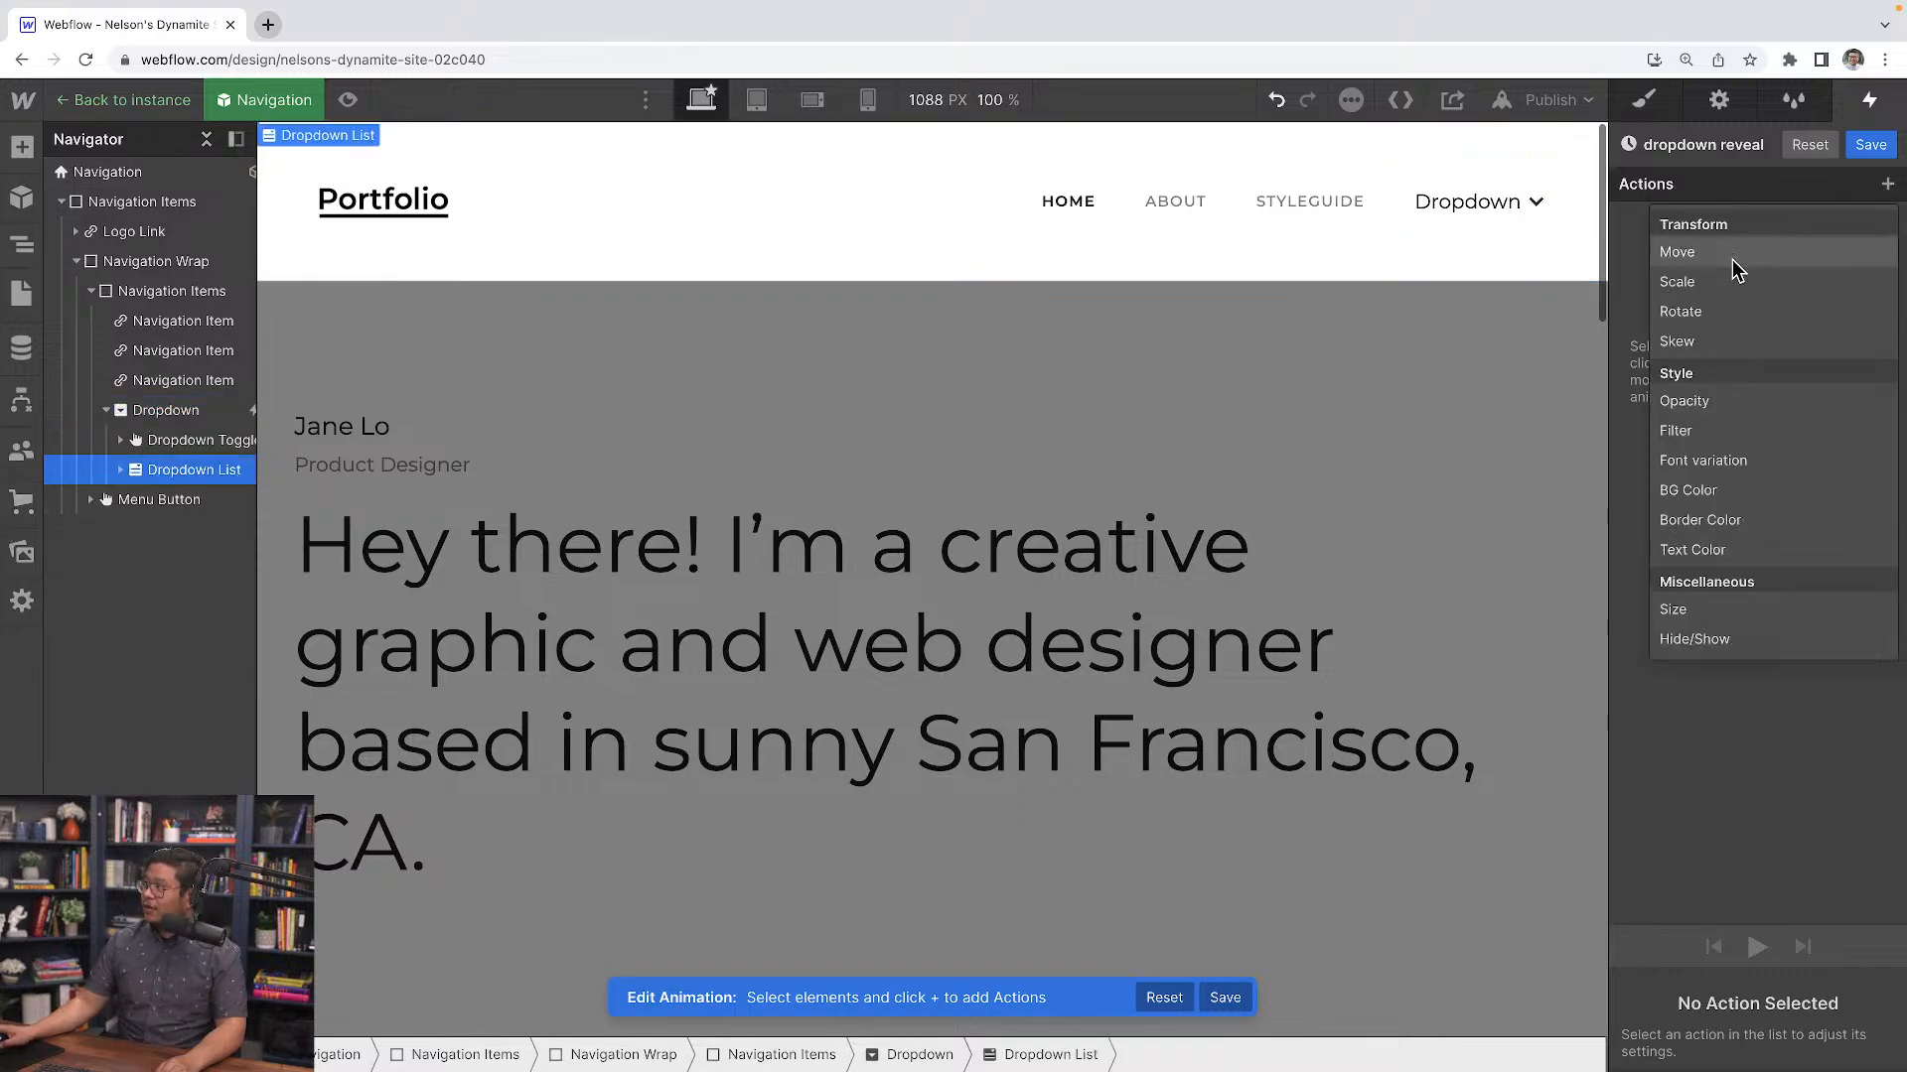
pyautogui.click(1704, 613)
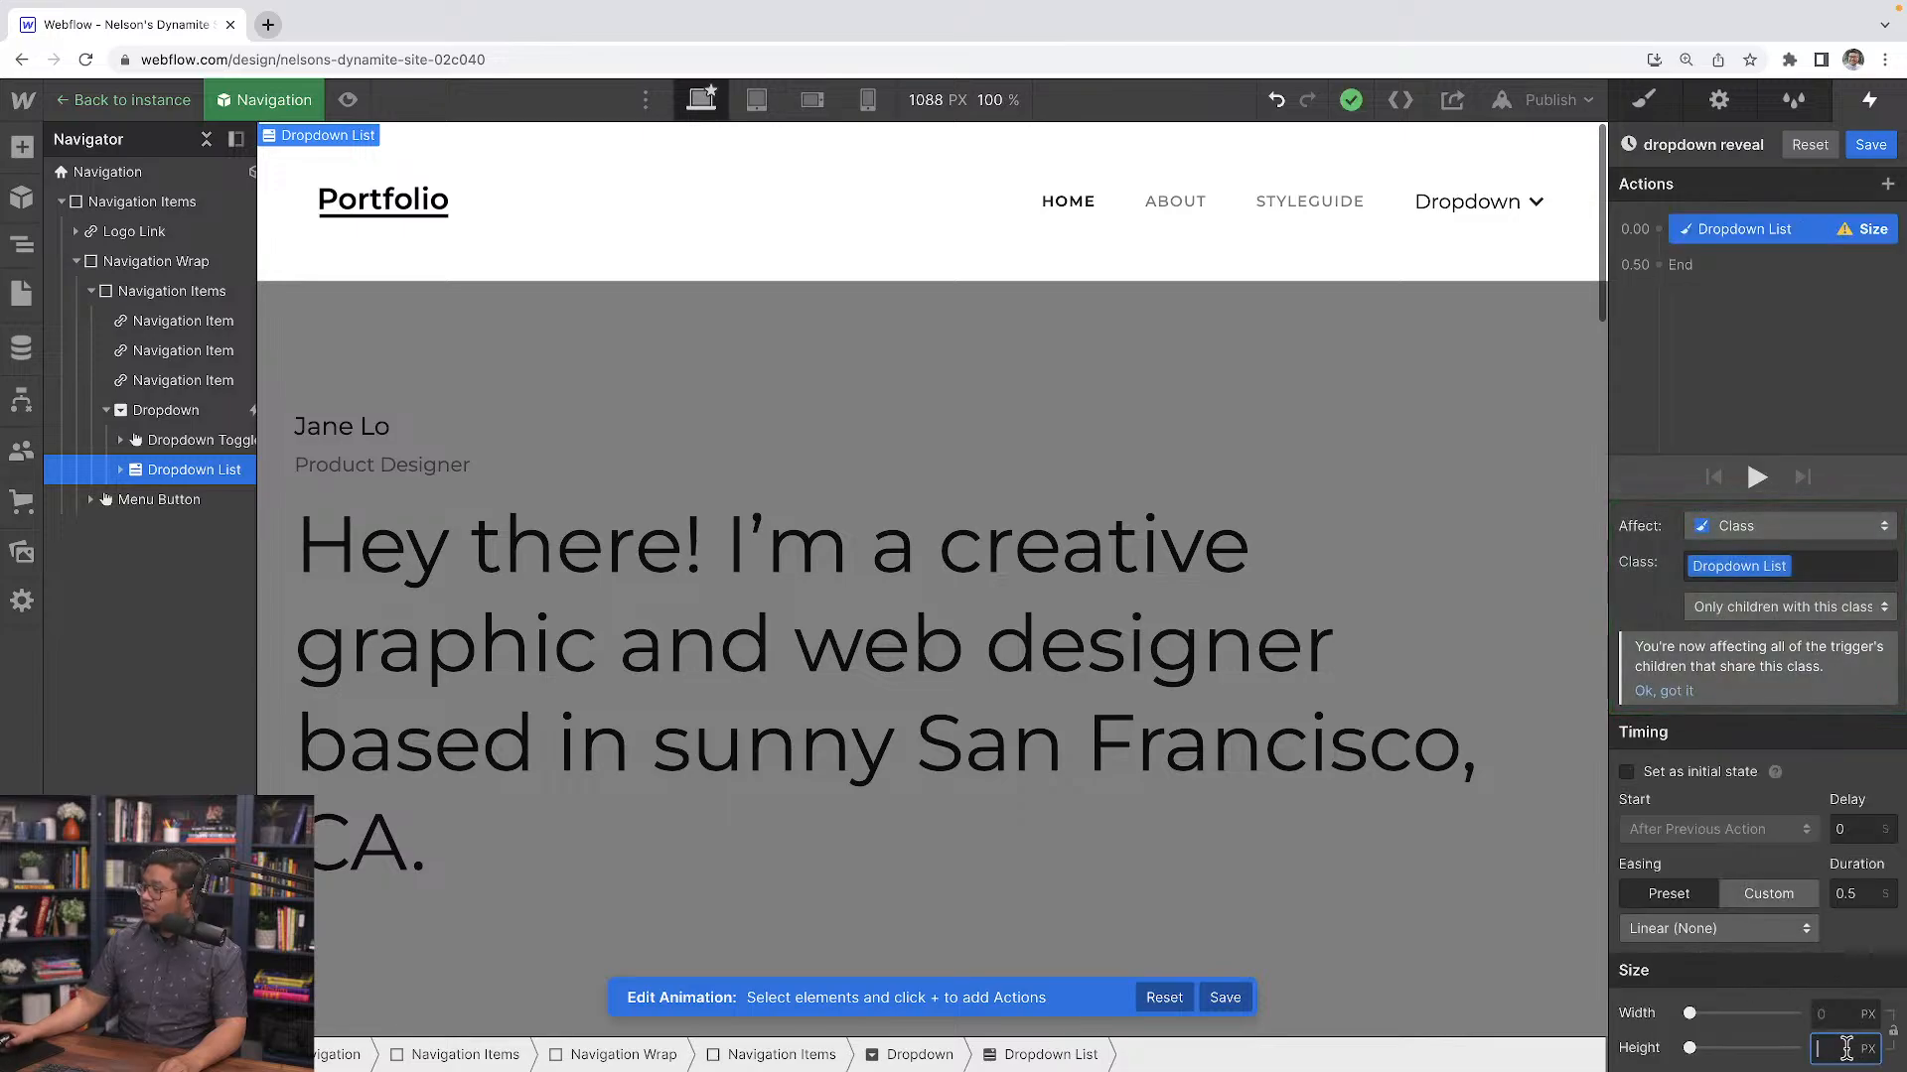
pyautogui.write('0')
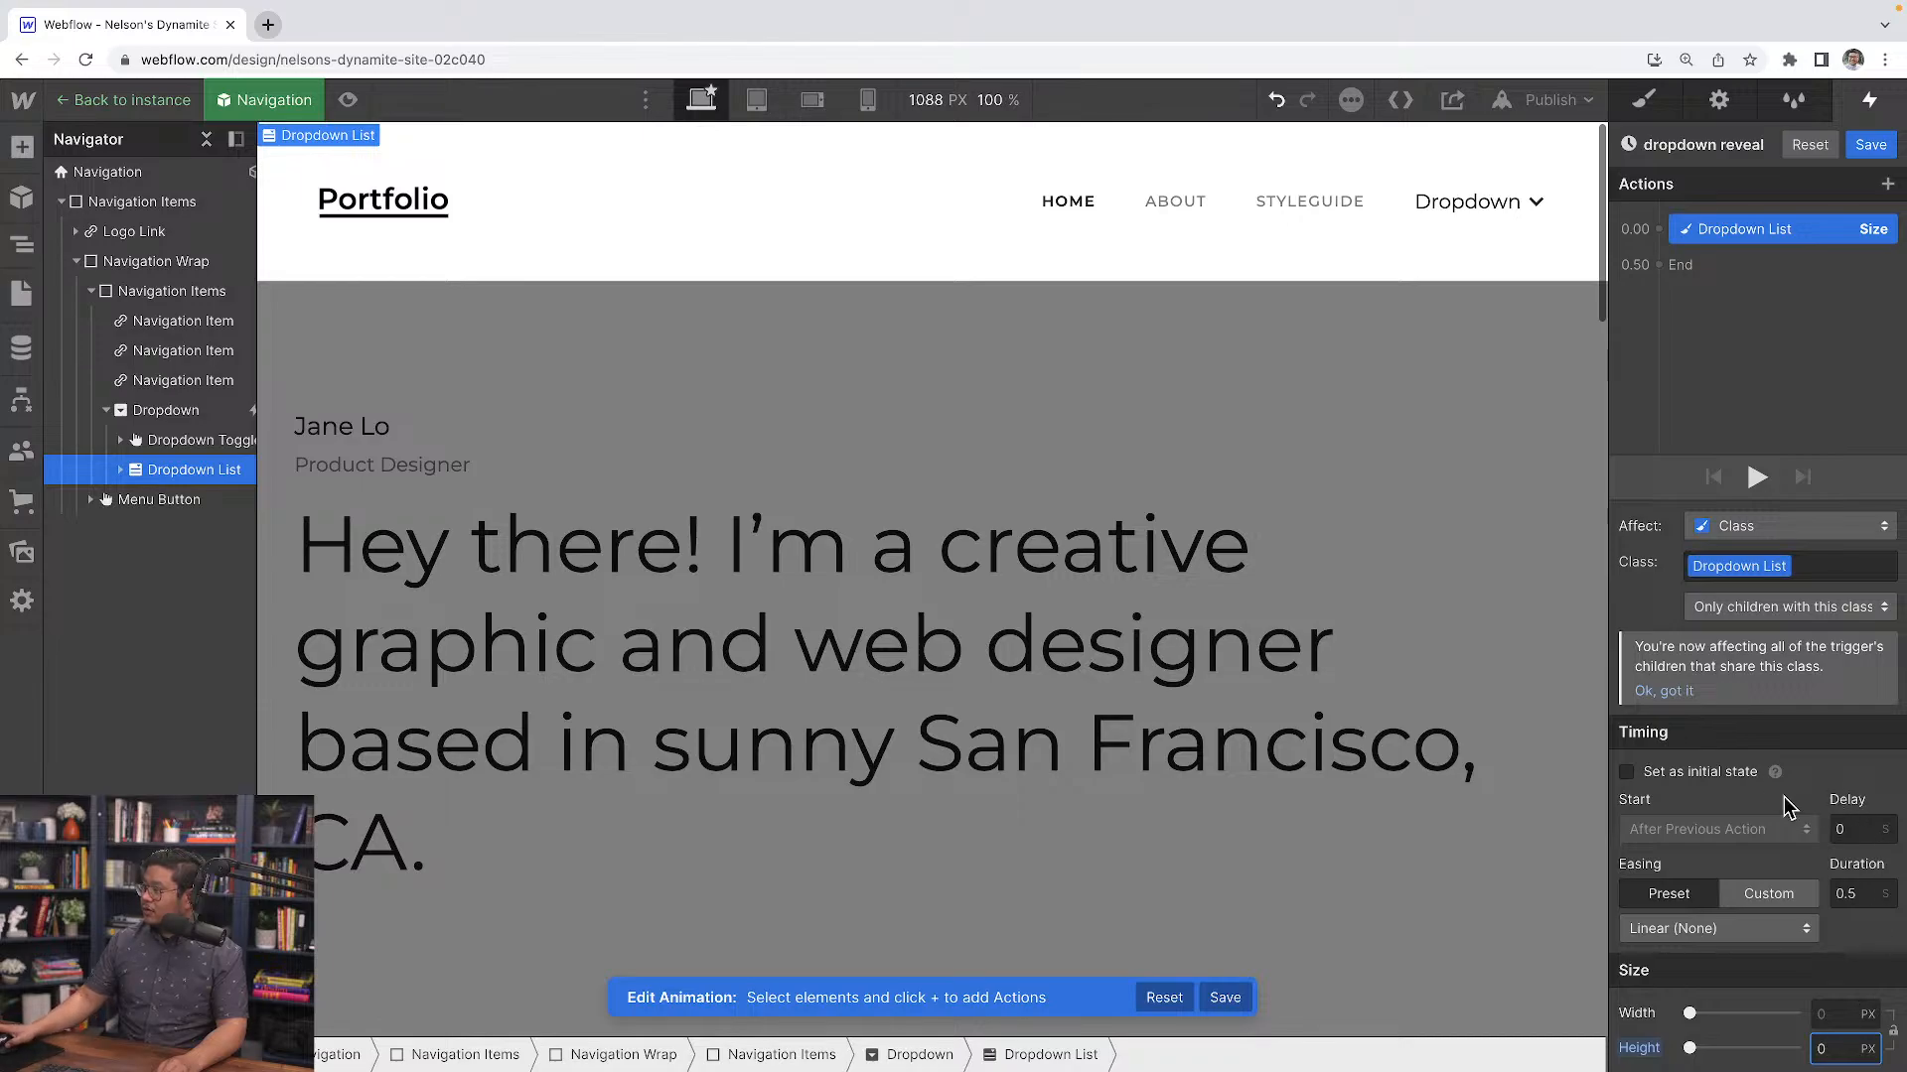
pyautogui.click(1711, 774)
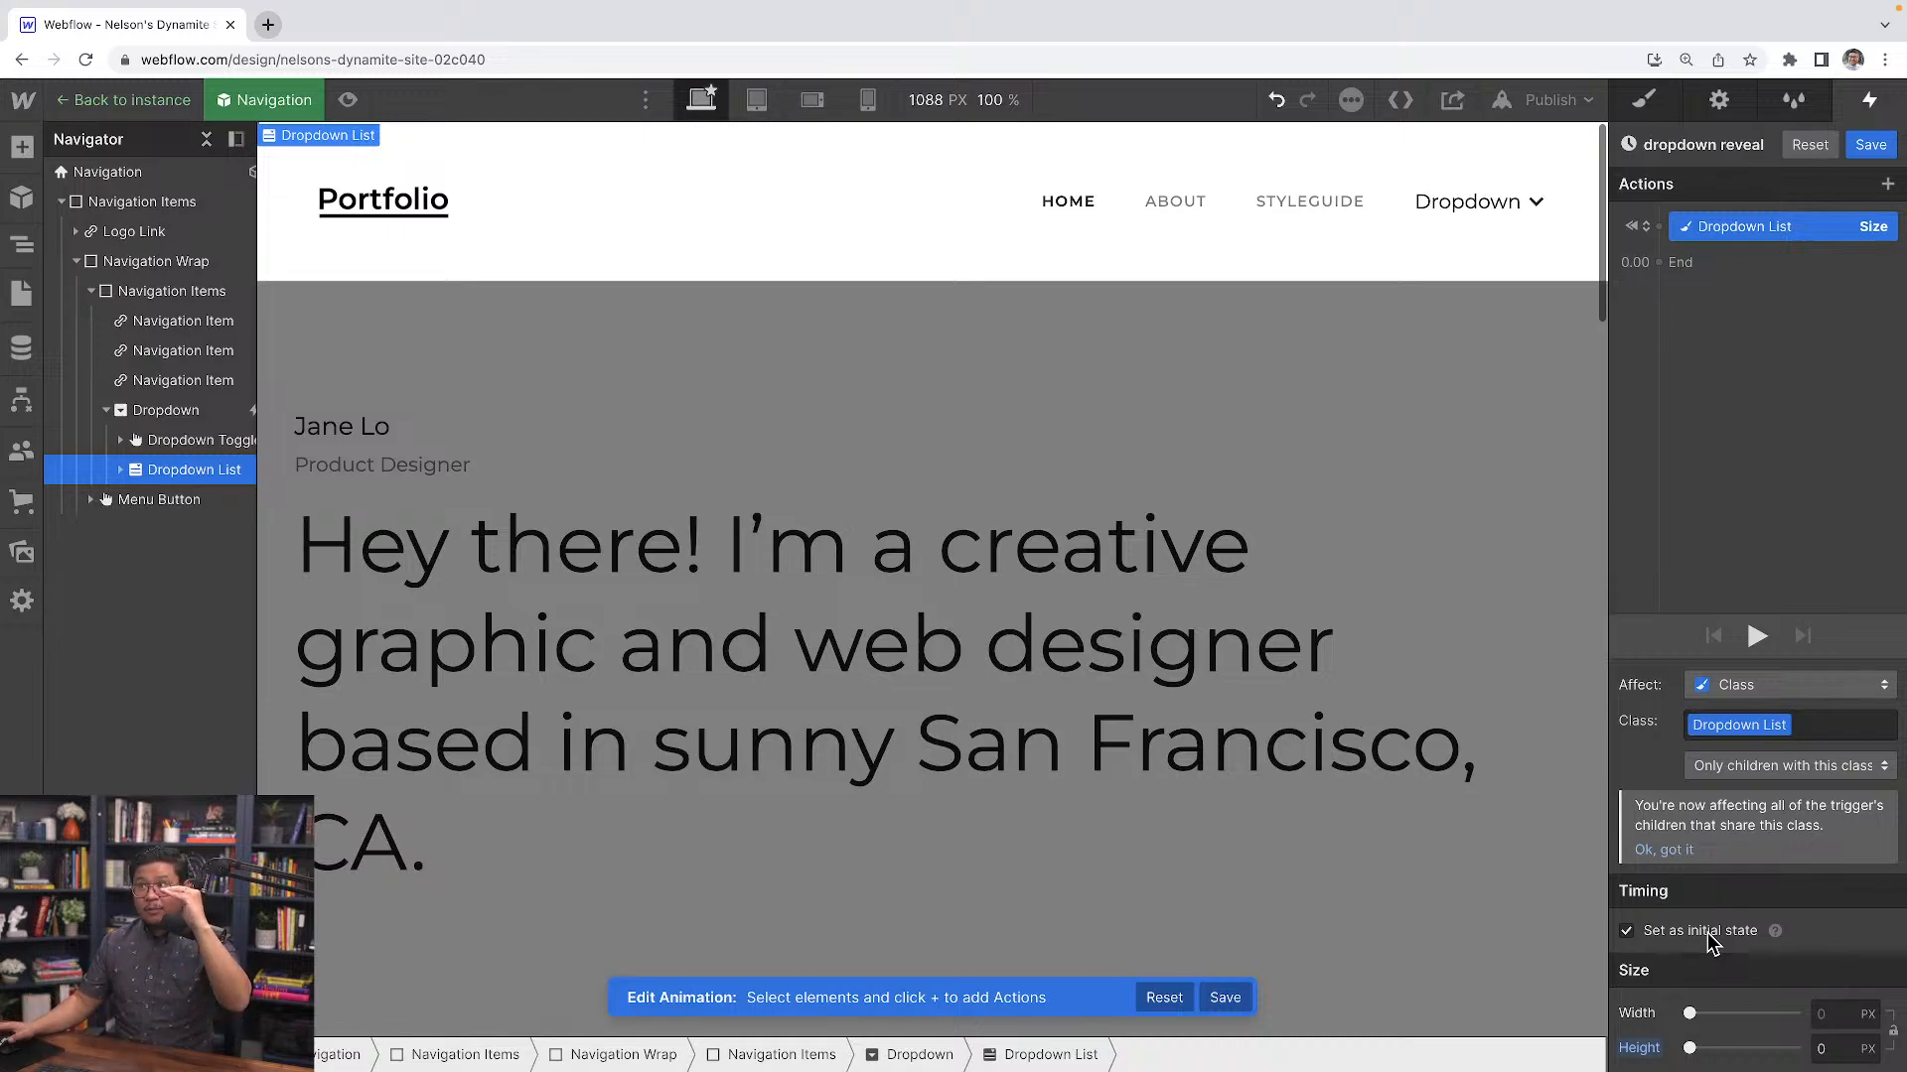
# Add a second Size action on the Dropdown List with height Auto and save the dropdown reveal animation
pyautogui.click(1694, 264)
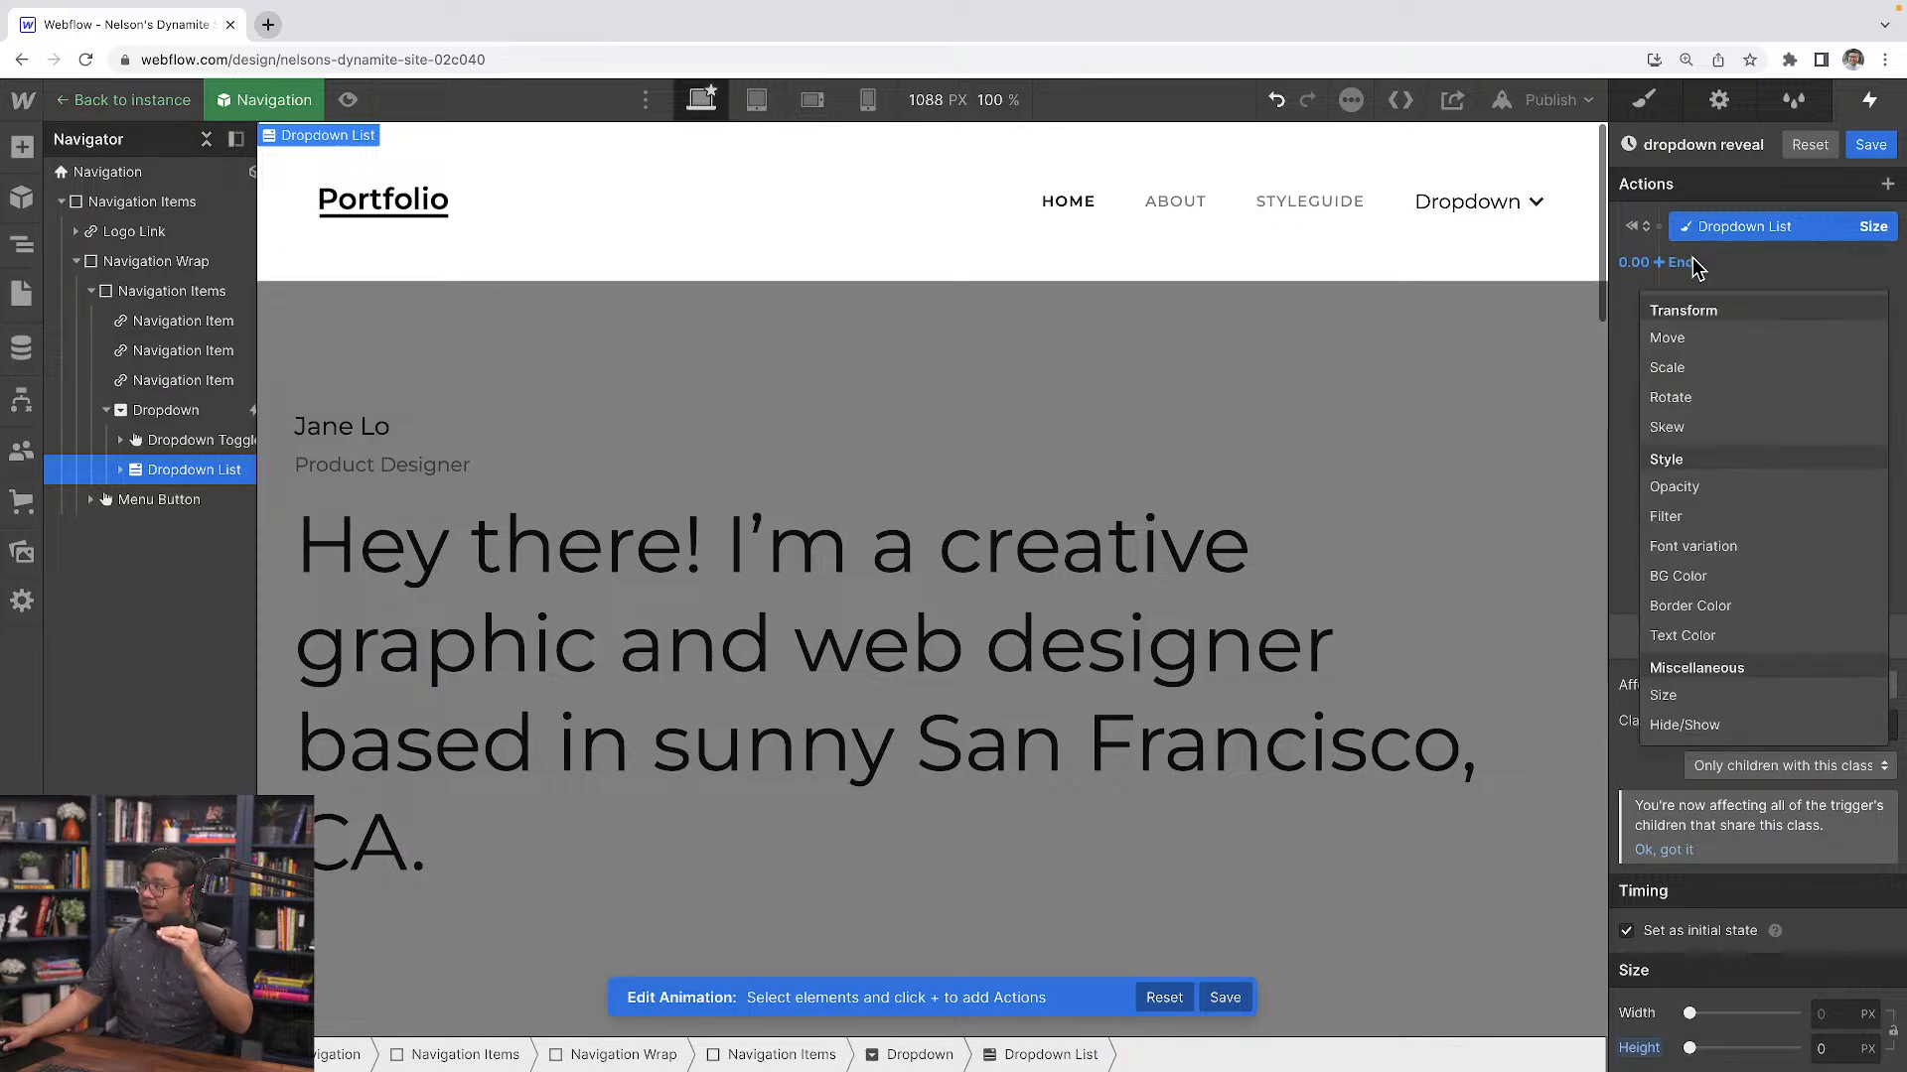
pyautogui.click(1716, 698)
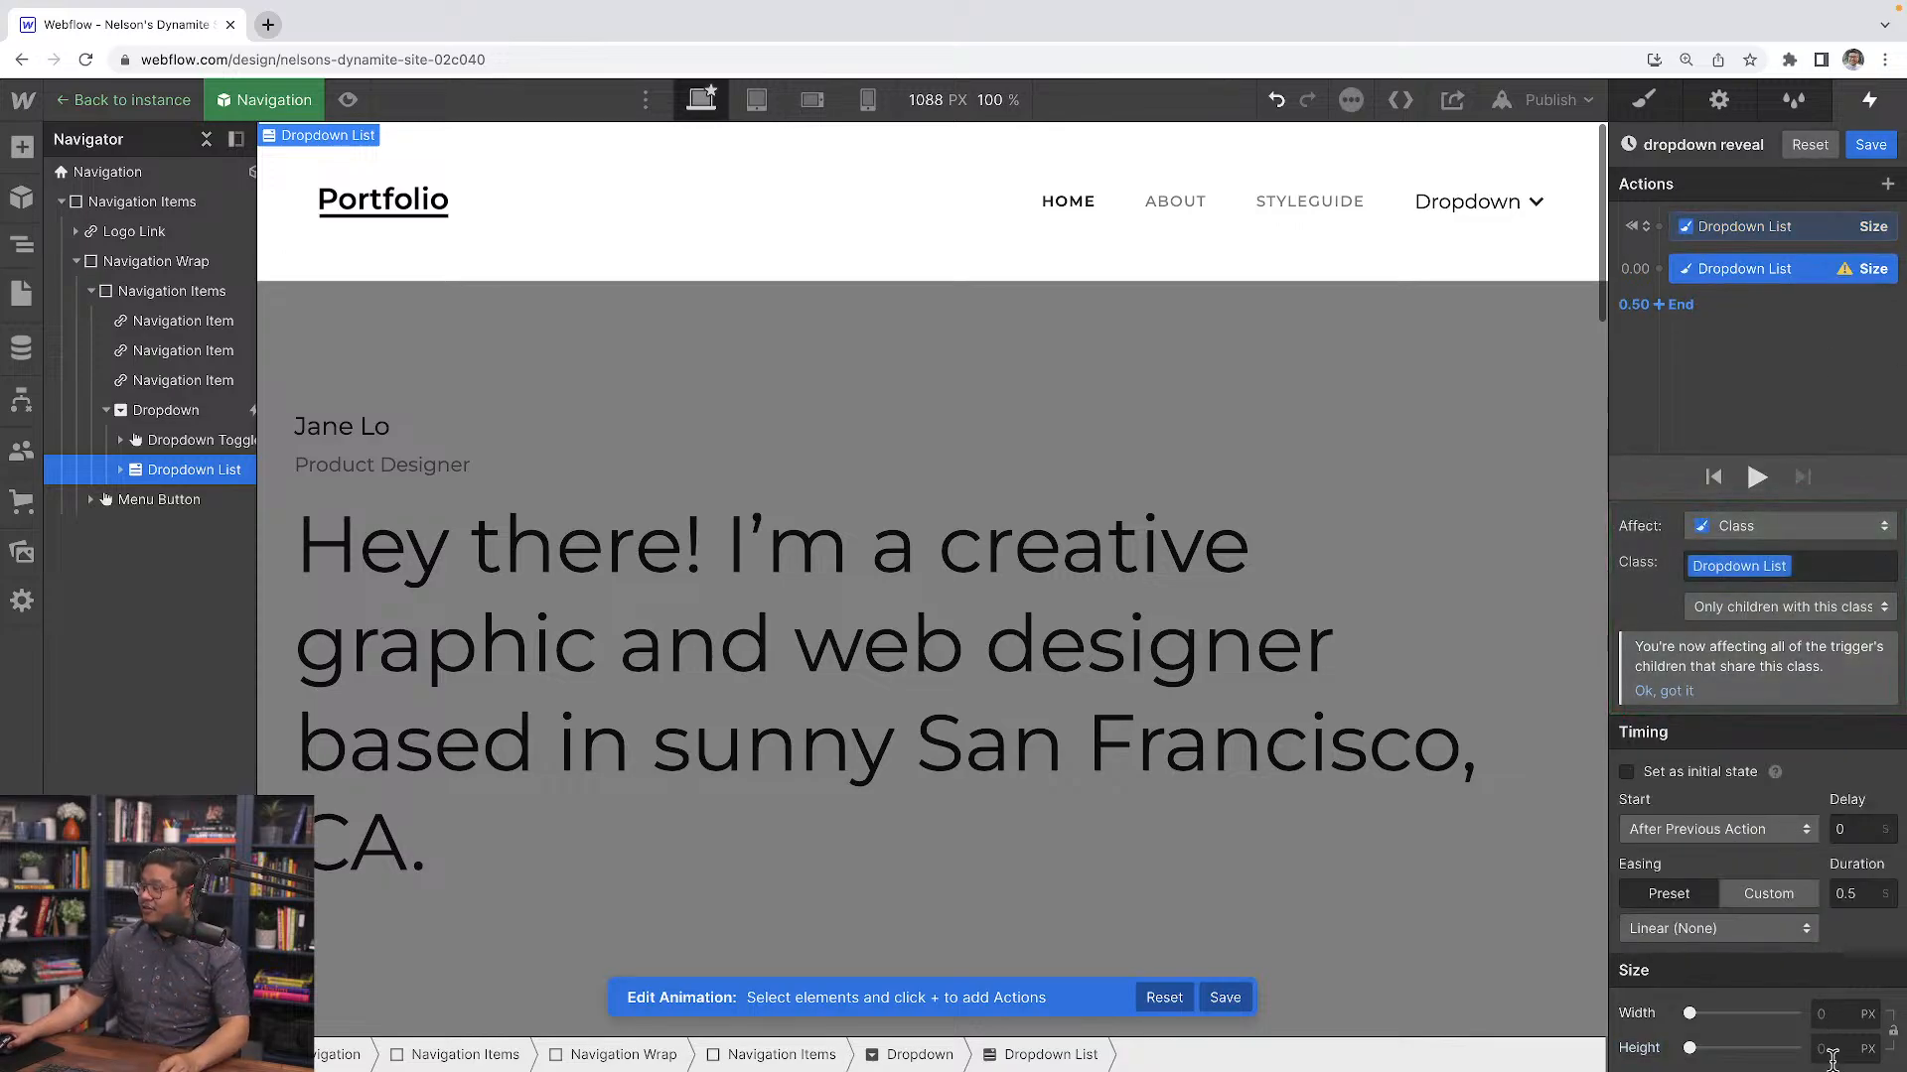
pyautogui.click(1869, 1051)
pyautogui.click(1870, 1060)
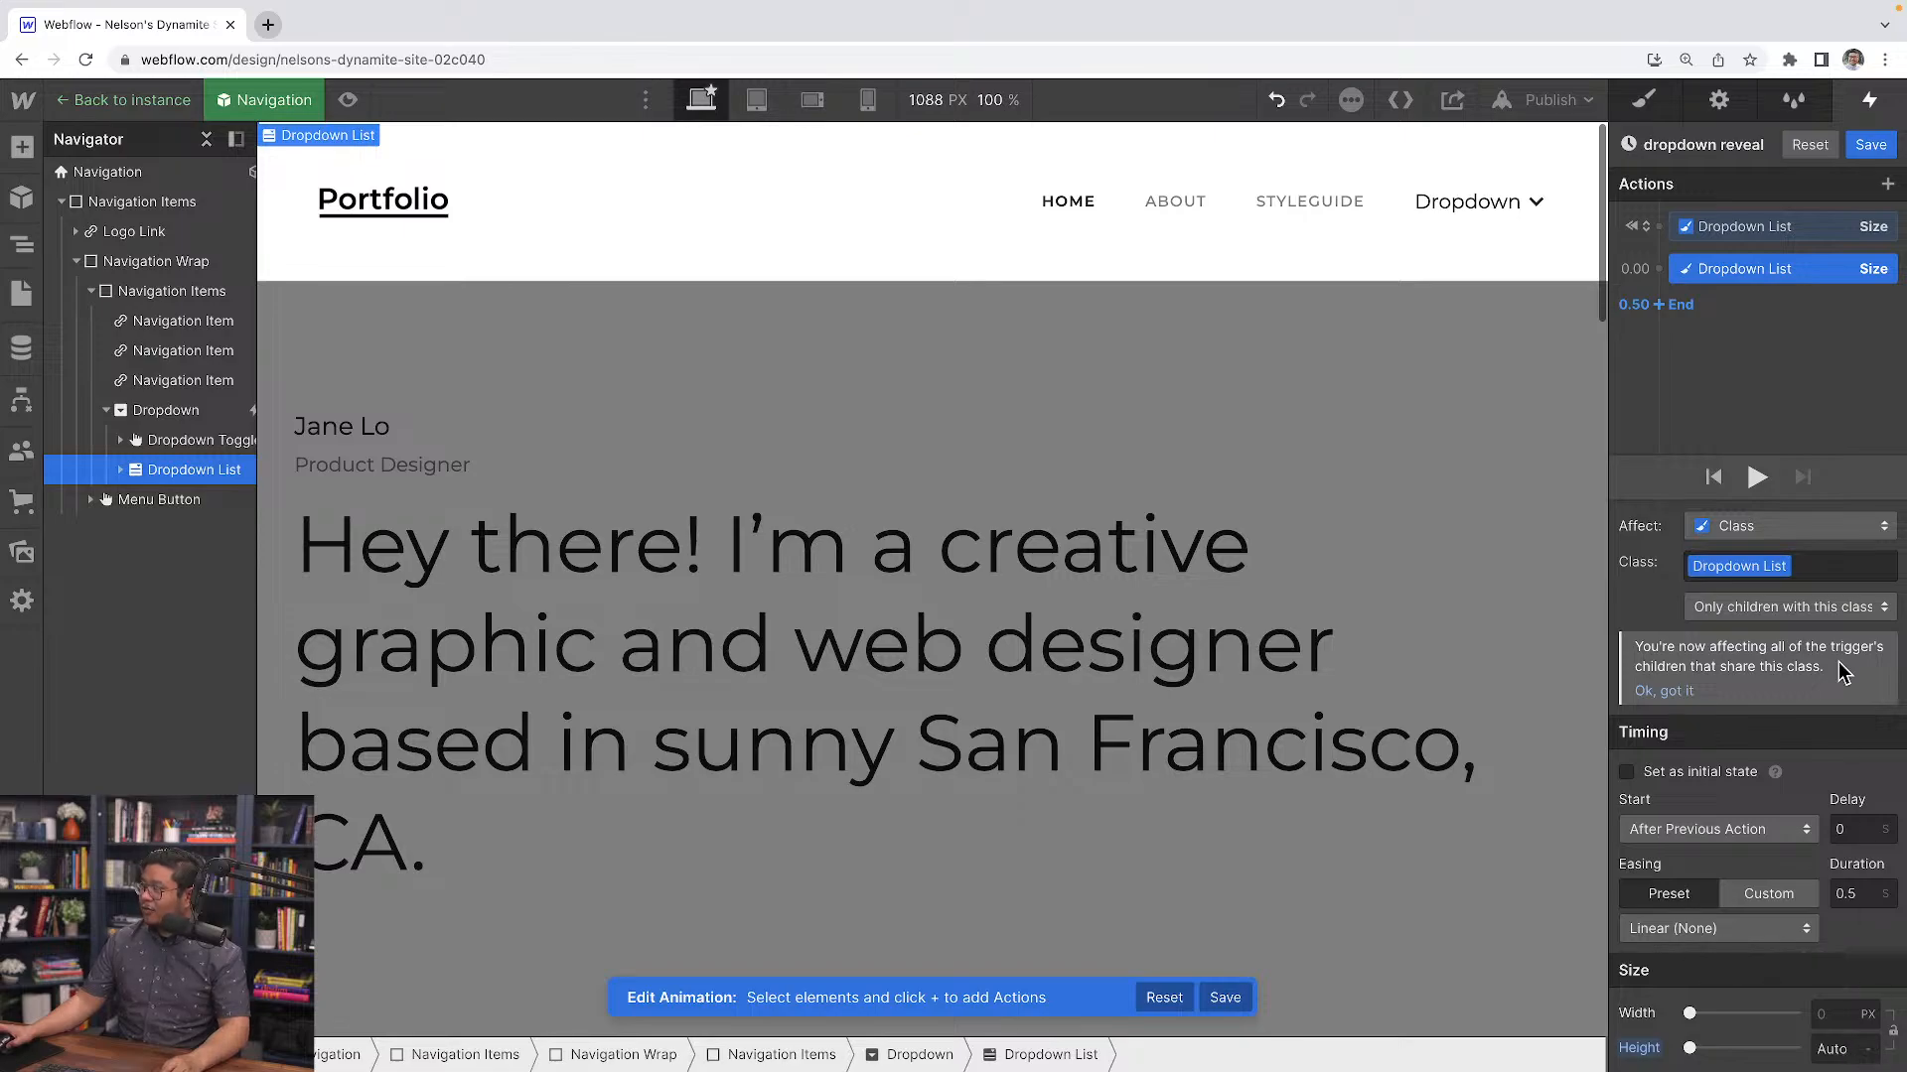
pyautogui.click(1756, 478)
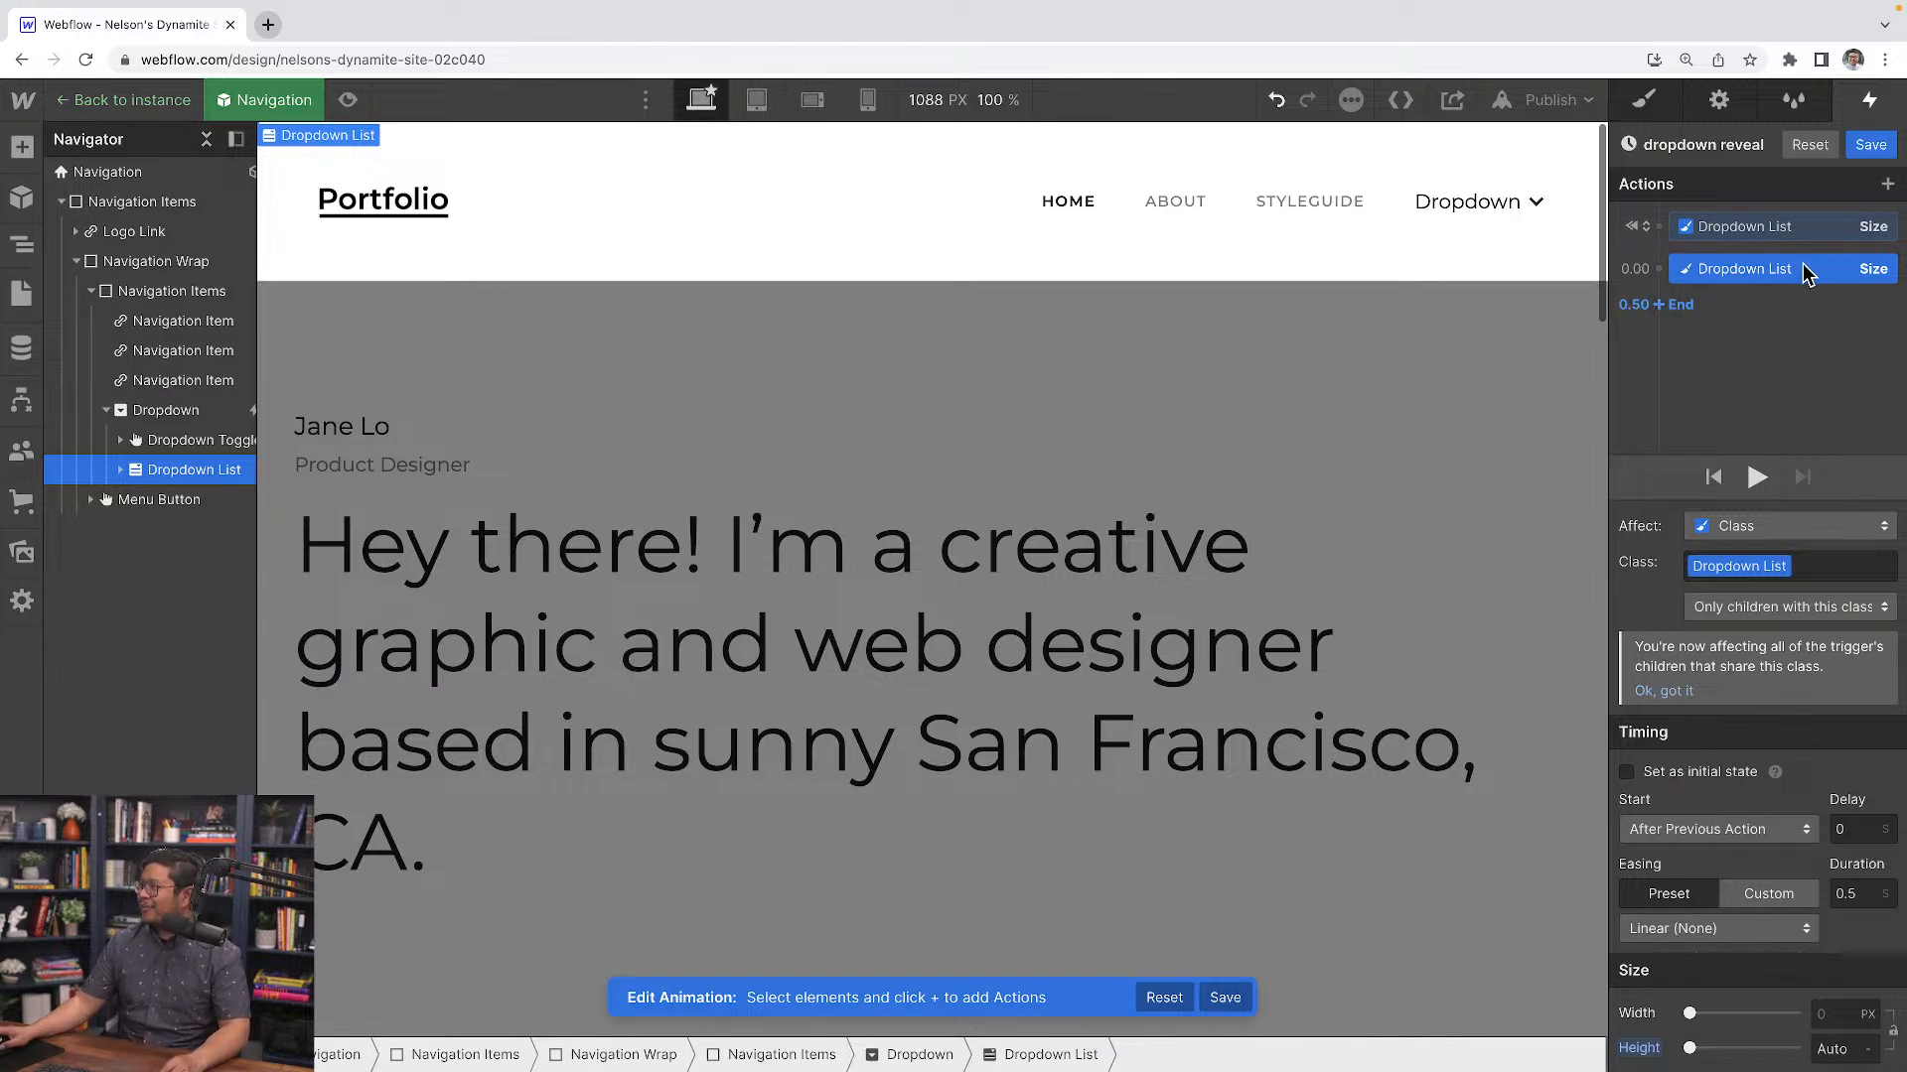
pyautogui.click(1871, 147)
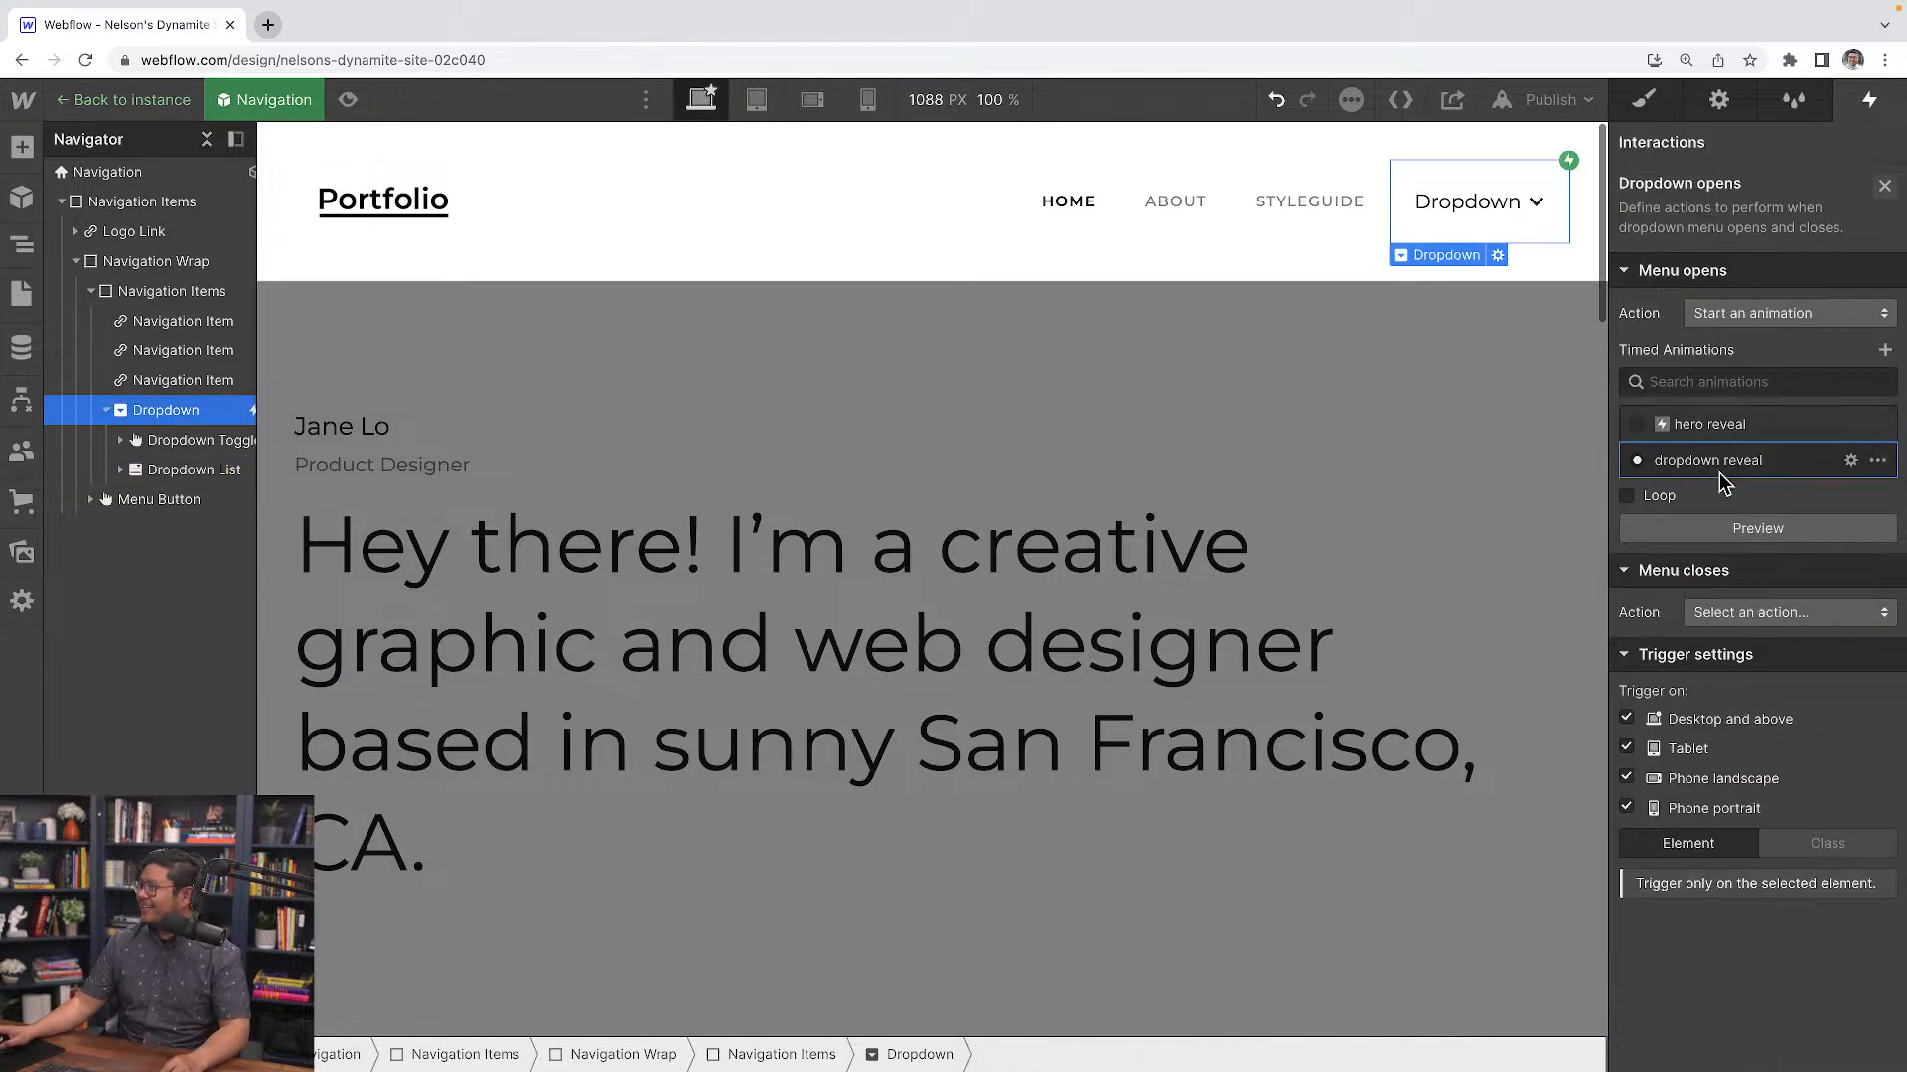
# Preview the dropdown menu opening in page preview mode
pyautogui.click(1758, 532)
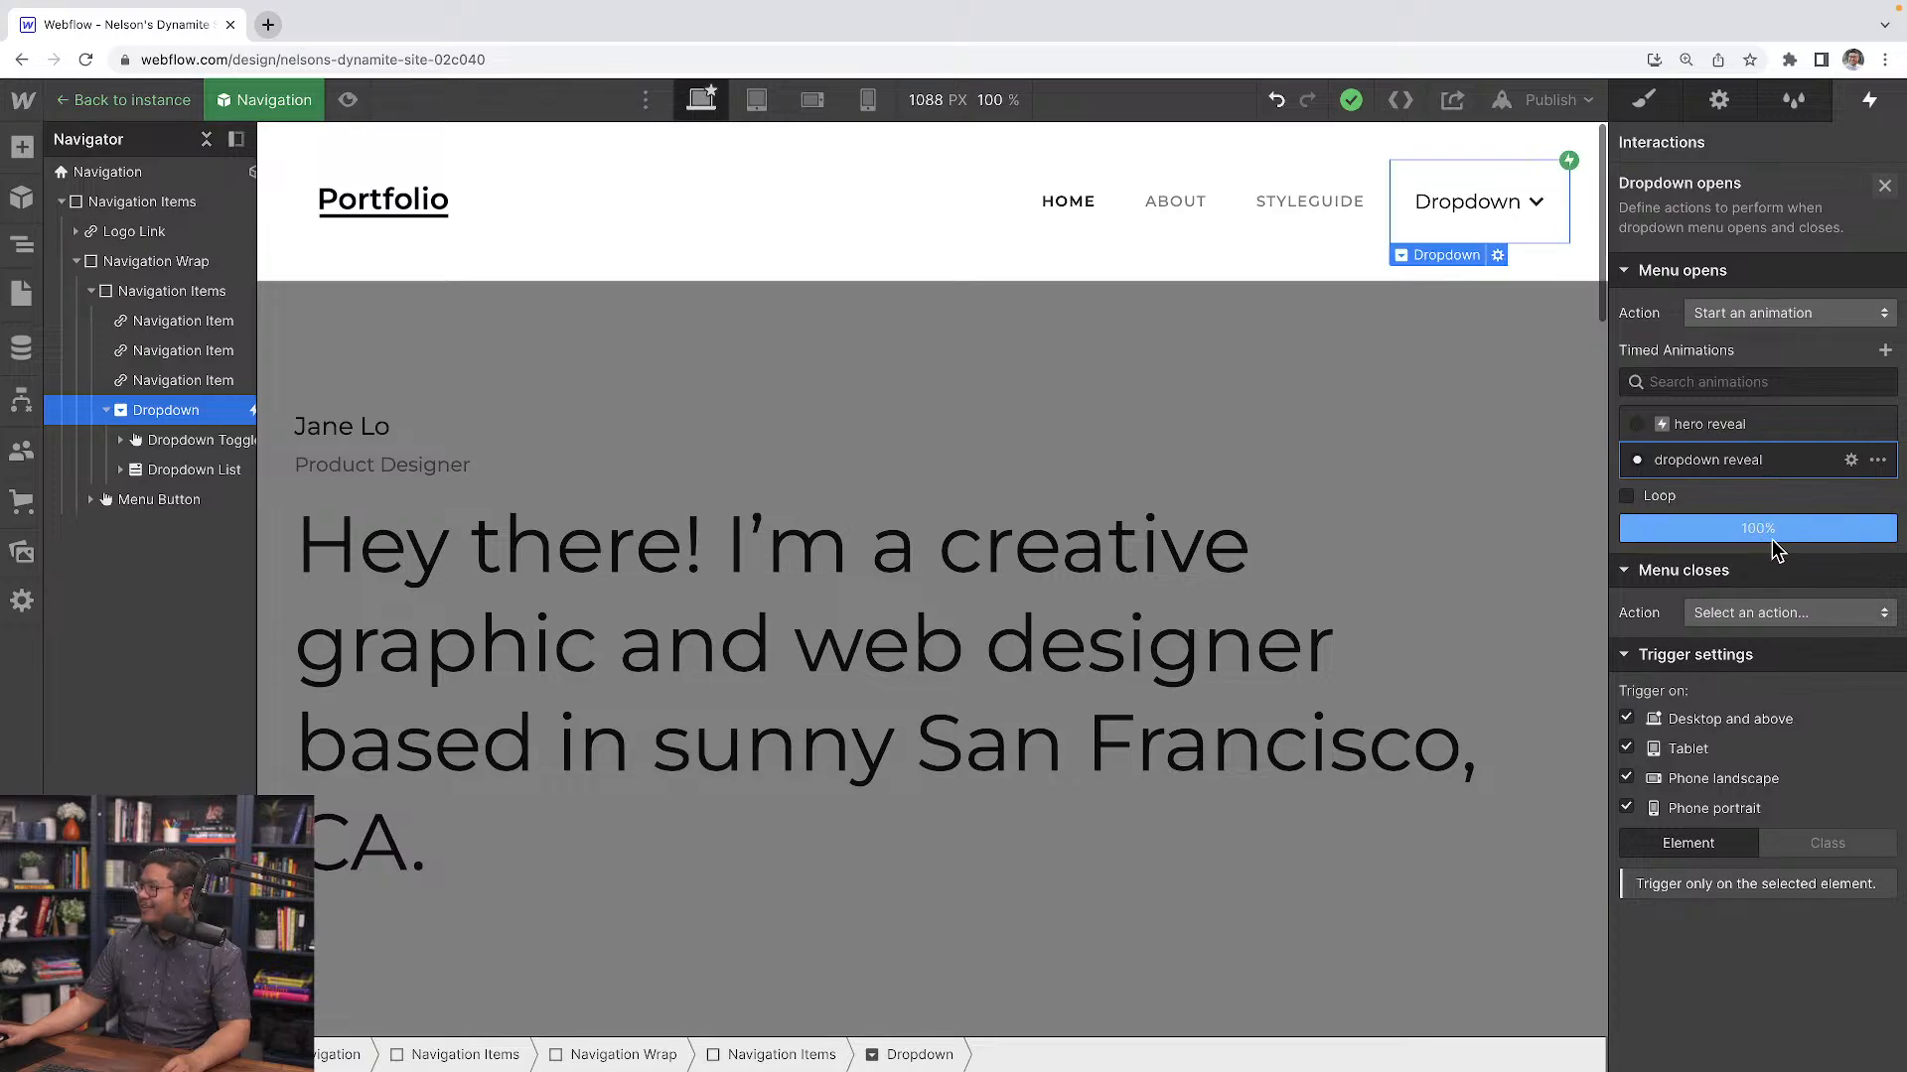
pyautogui.click(348, 100)
pyautogui.click(1730, 205)
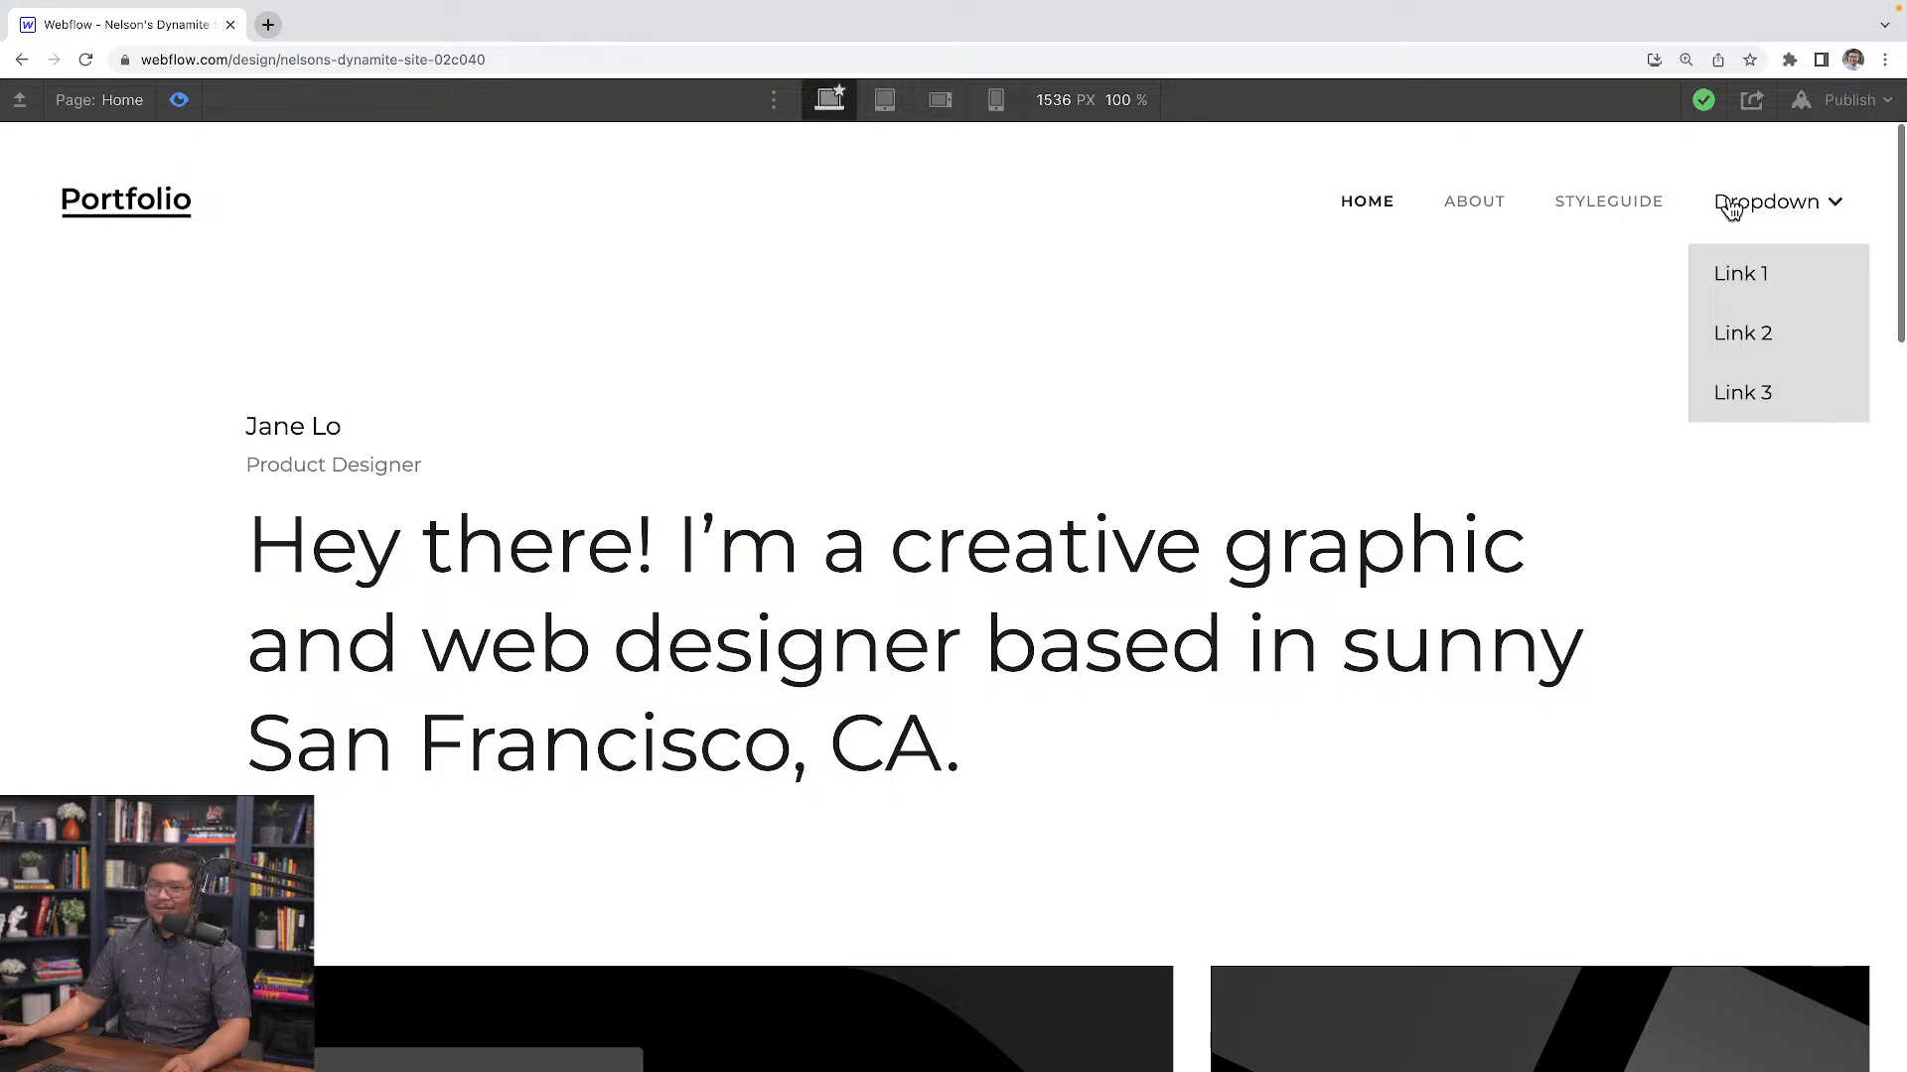
pyautogui.click(1730, 206)
pyautogui.click(1730, 205)
pyautogui.click(1730, 206)
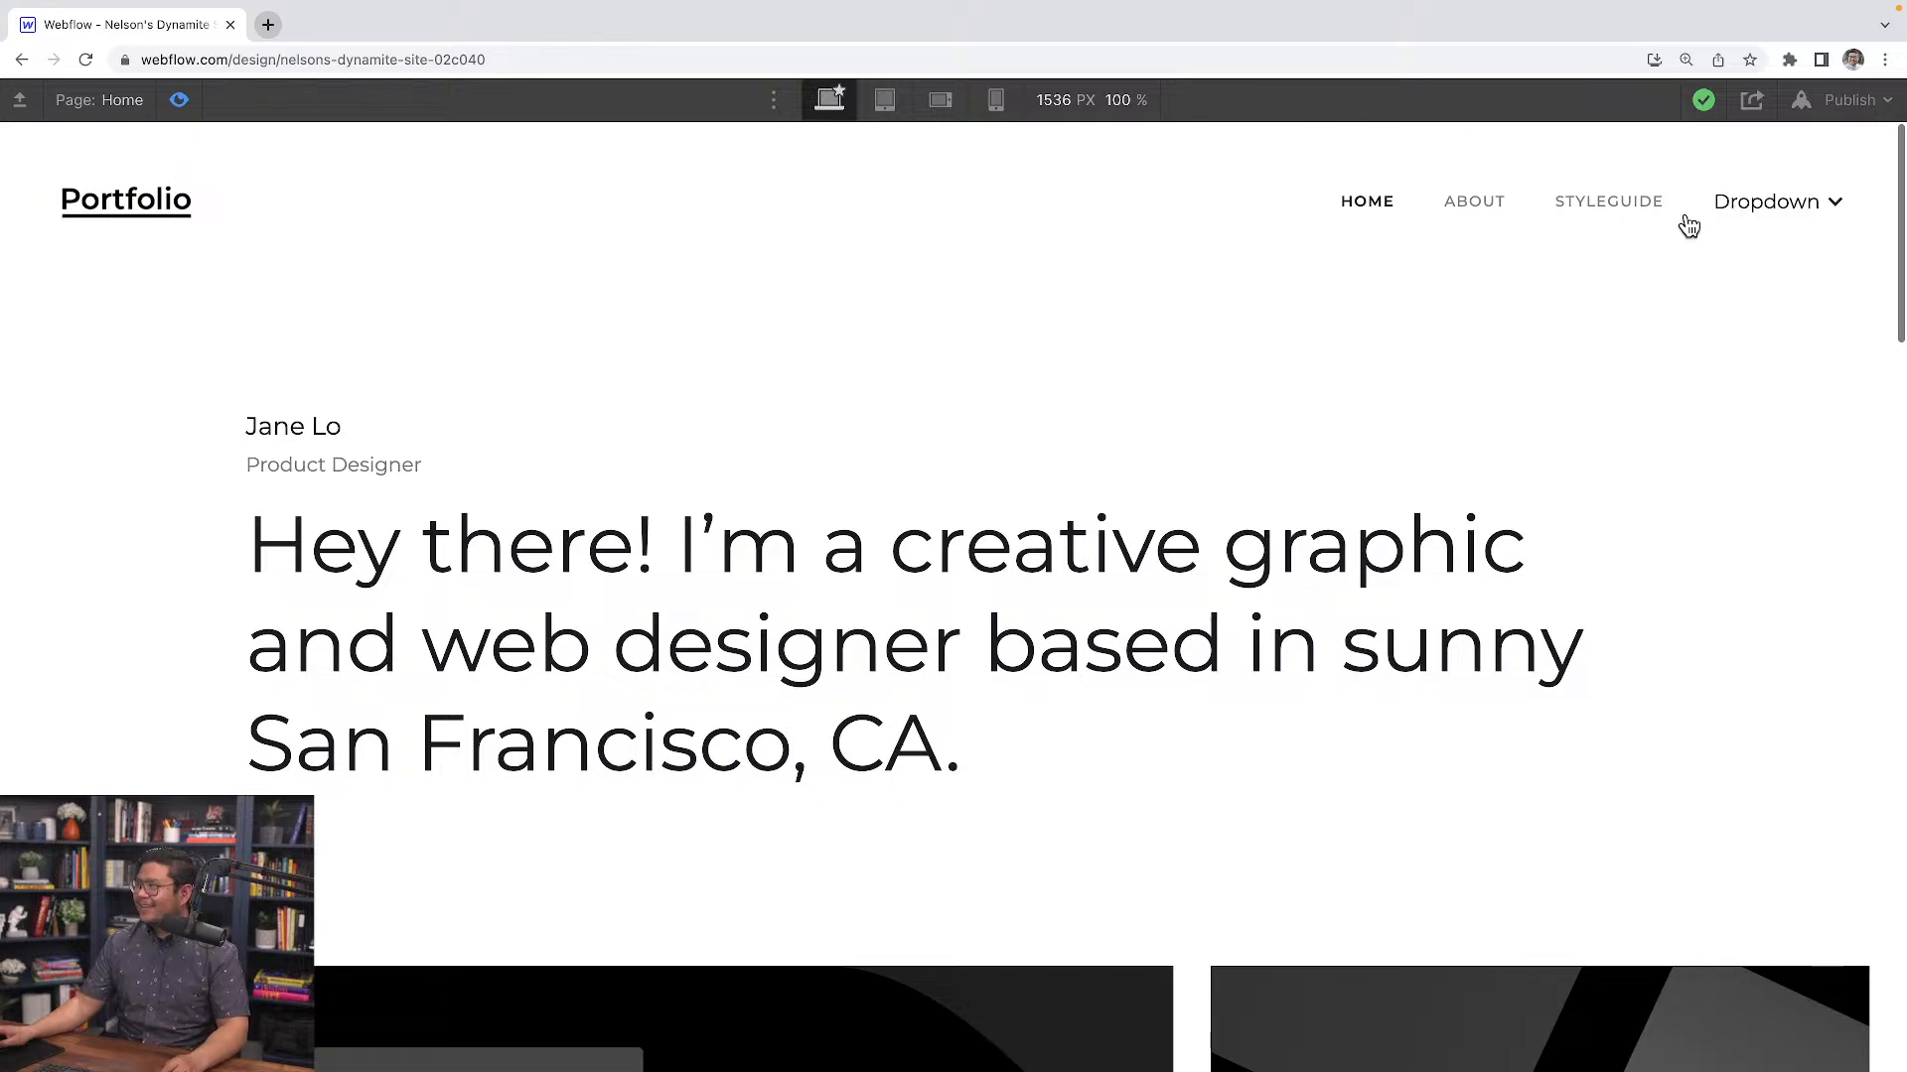
pyautogui.click(177, 103)
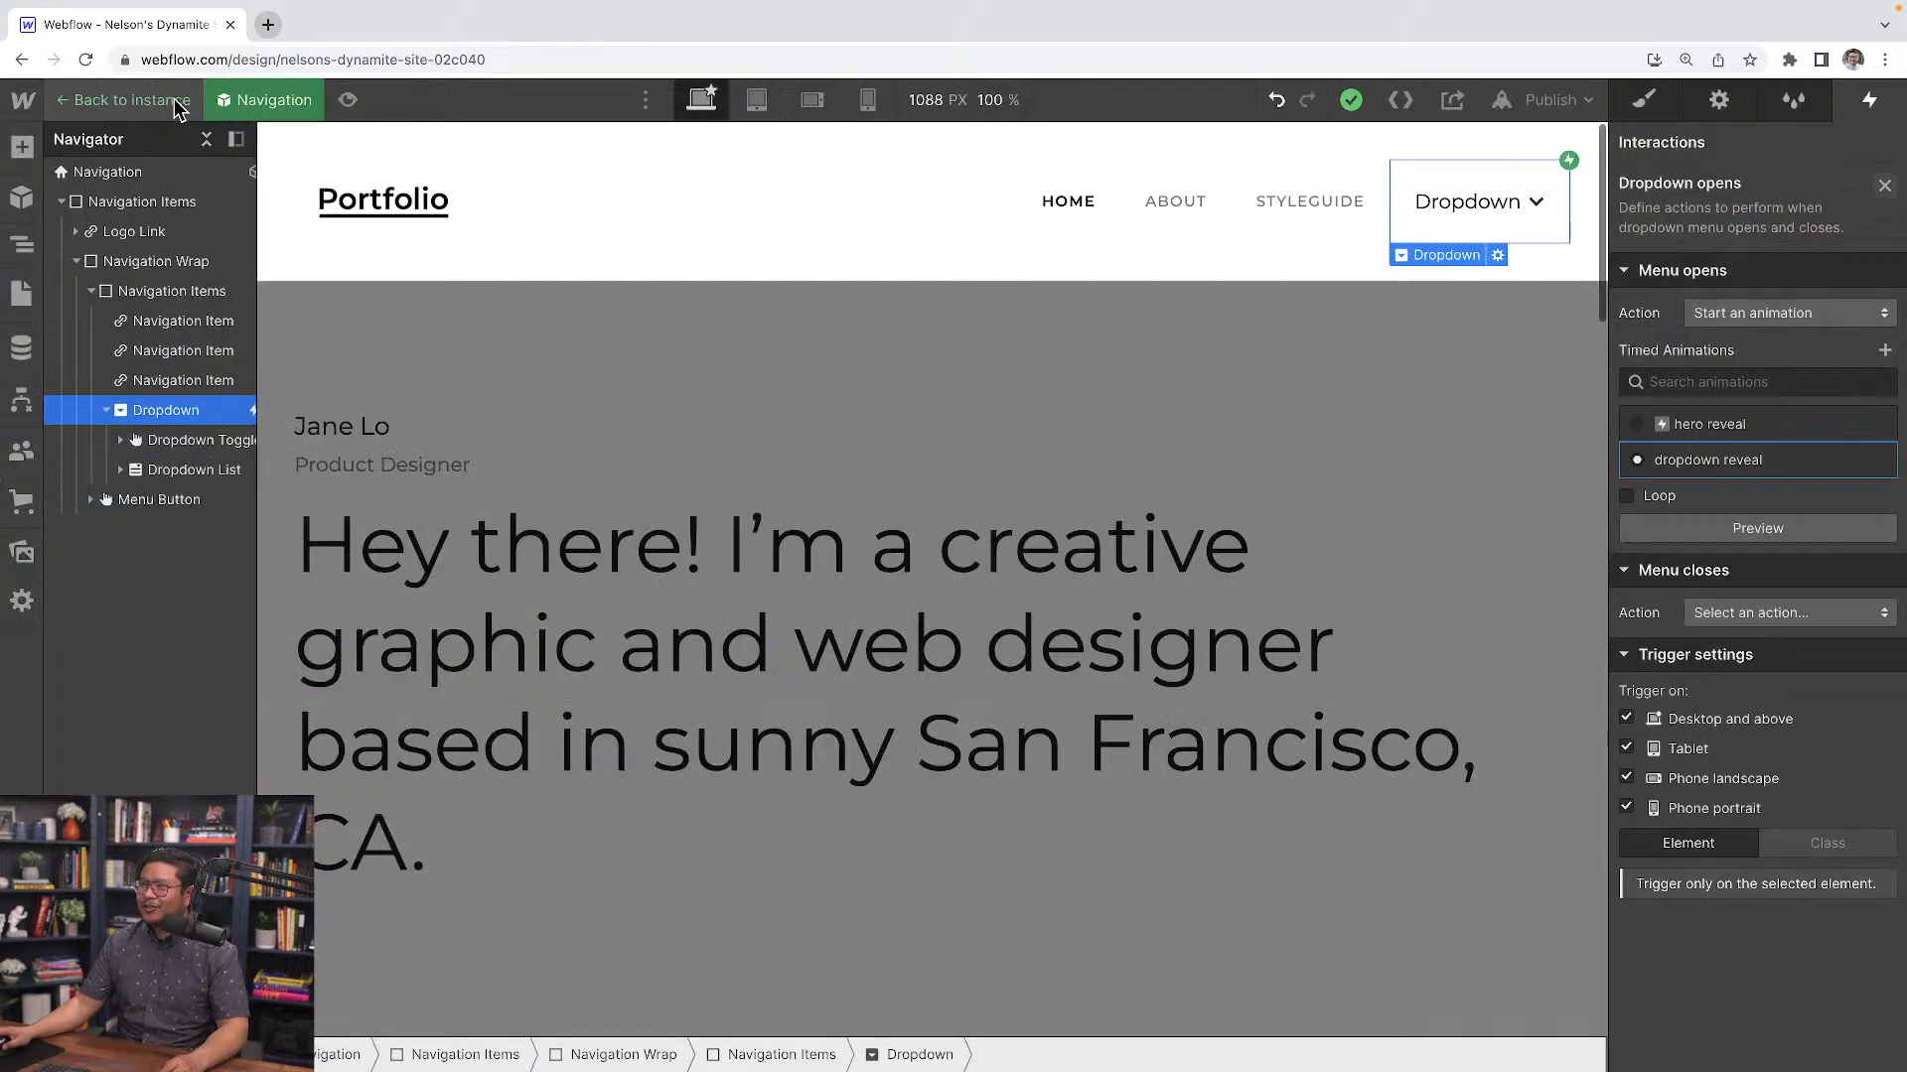
pyautogui.click(348, 100)
pyautogui.click(1788, 205)
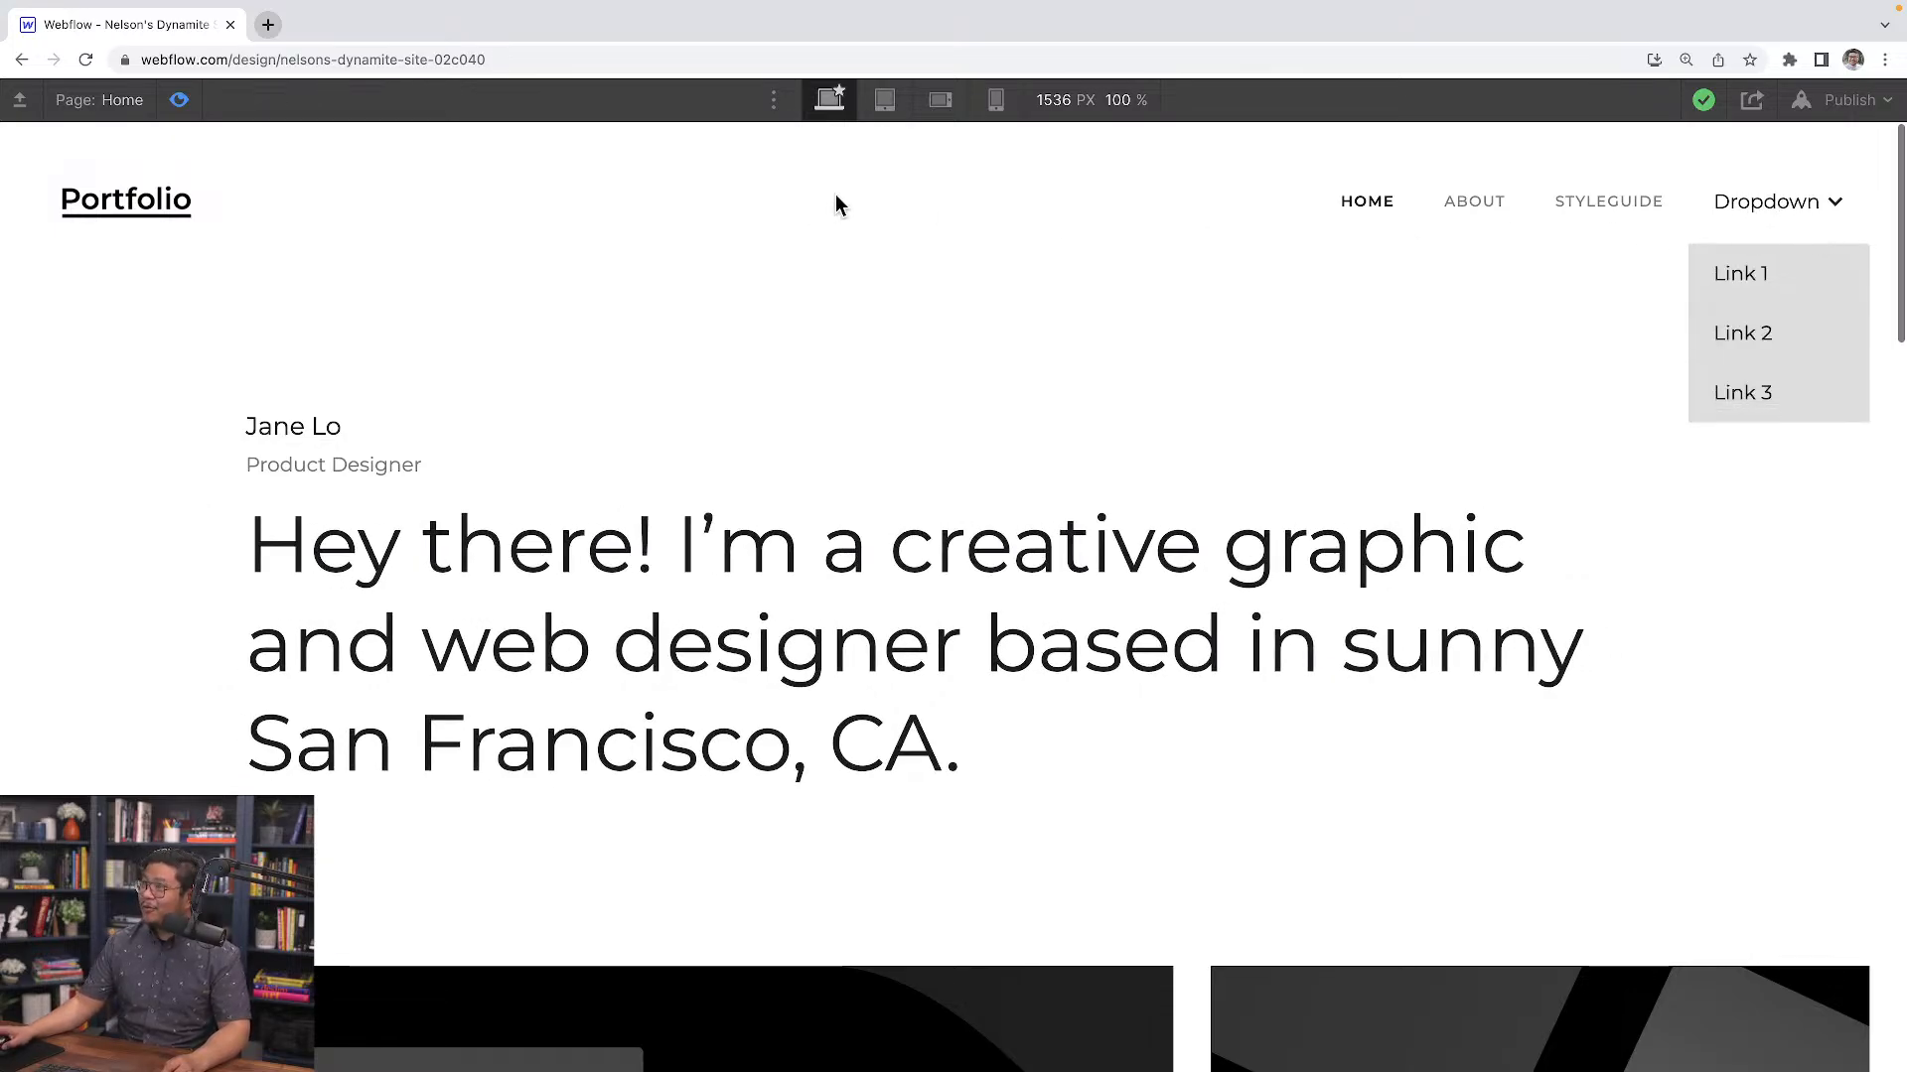
pyautogui.click(176, 103)
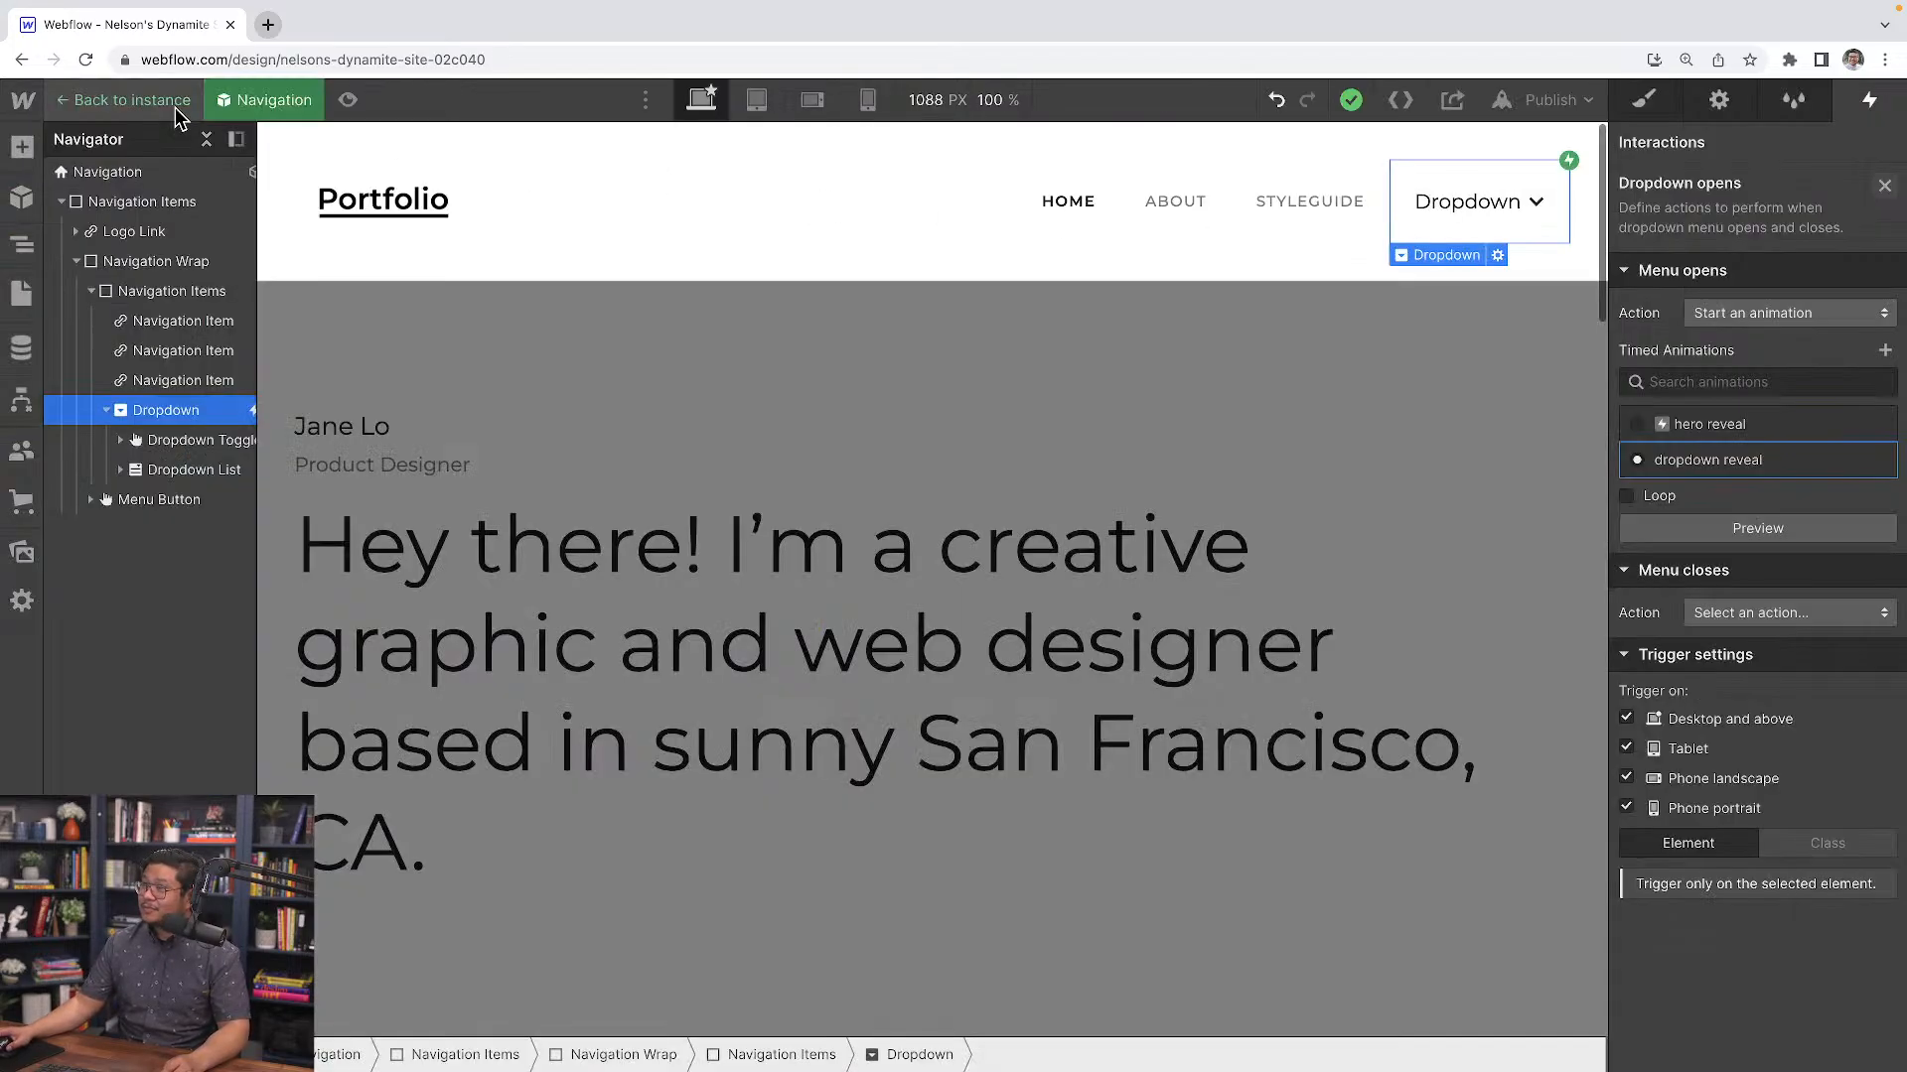
# Set the menu-closes action to start a new timed animation named dropdown hide
pyautogui.click(1738, 612)
pyautogui.click(1748, 426)
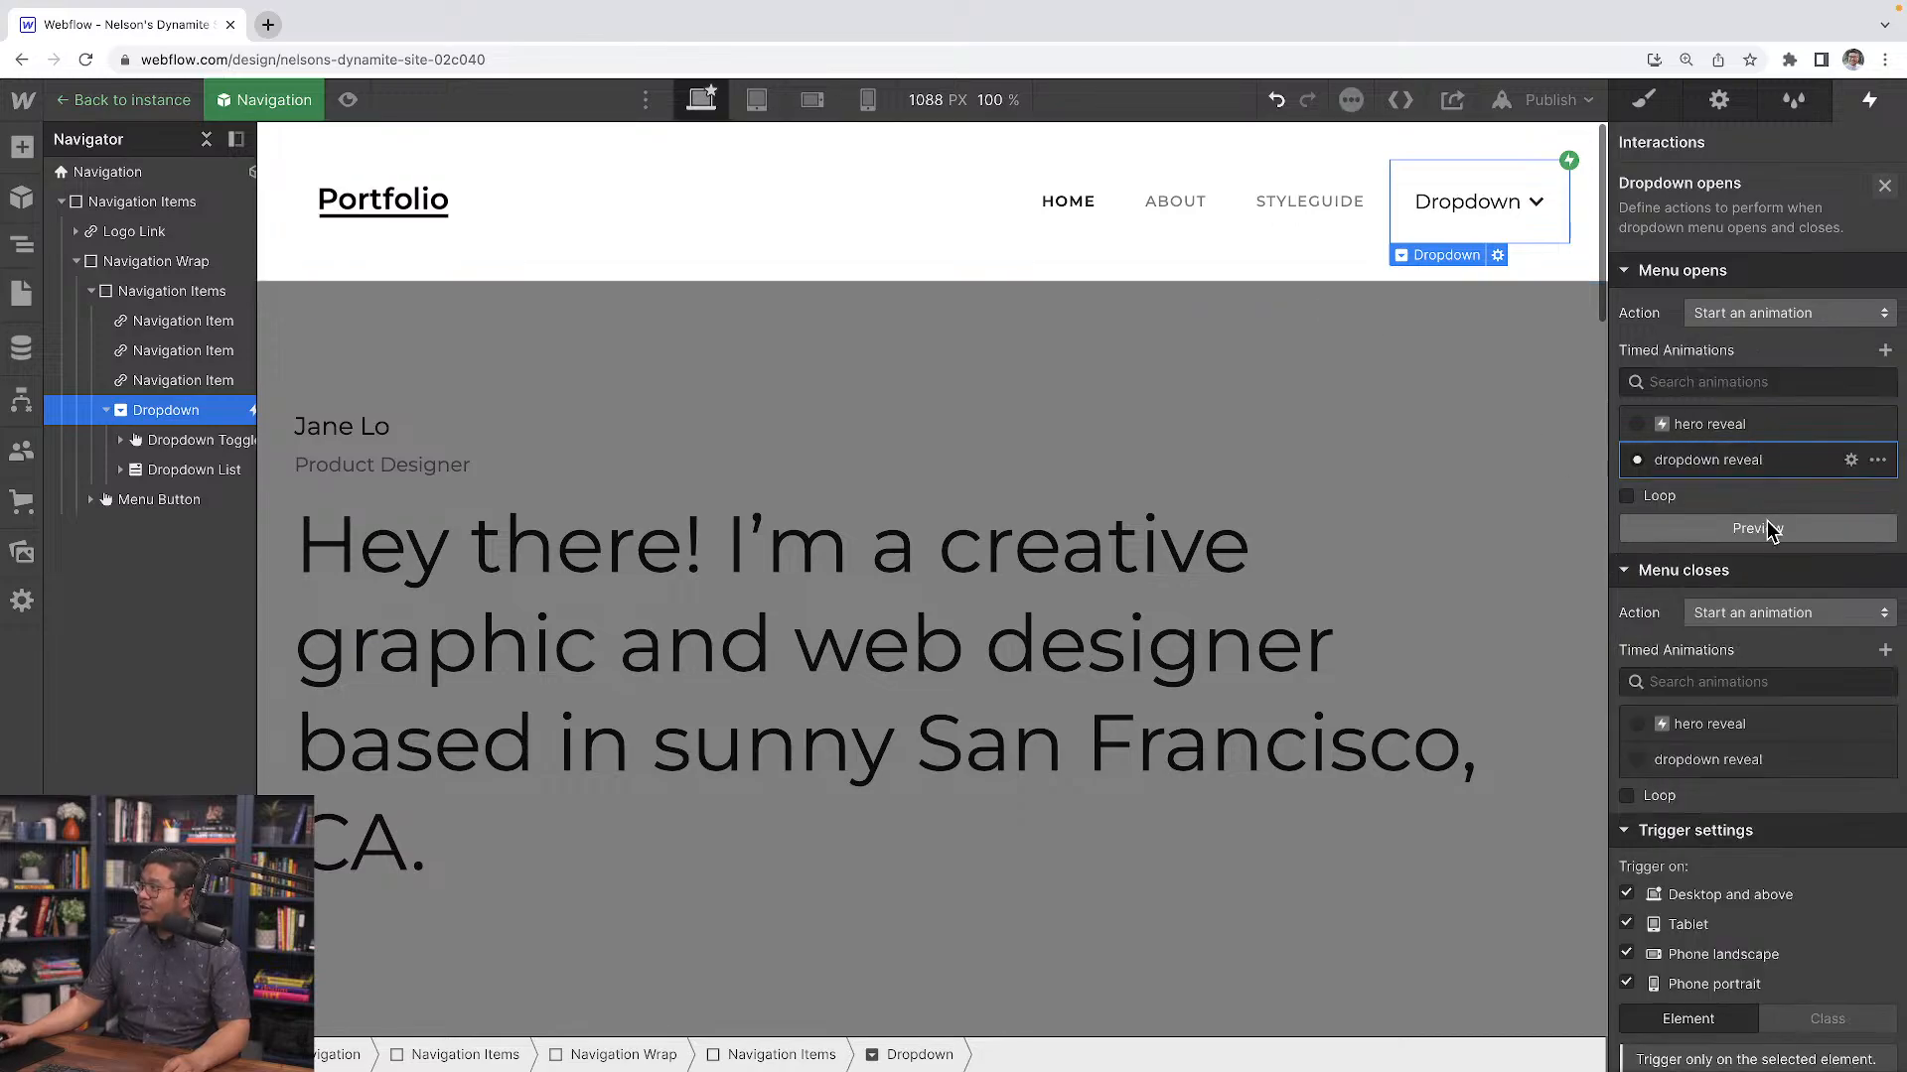
pyautogui.click(1643, 457)
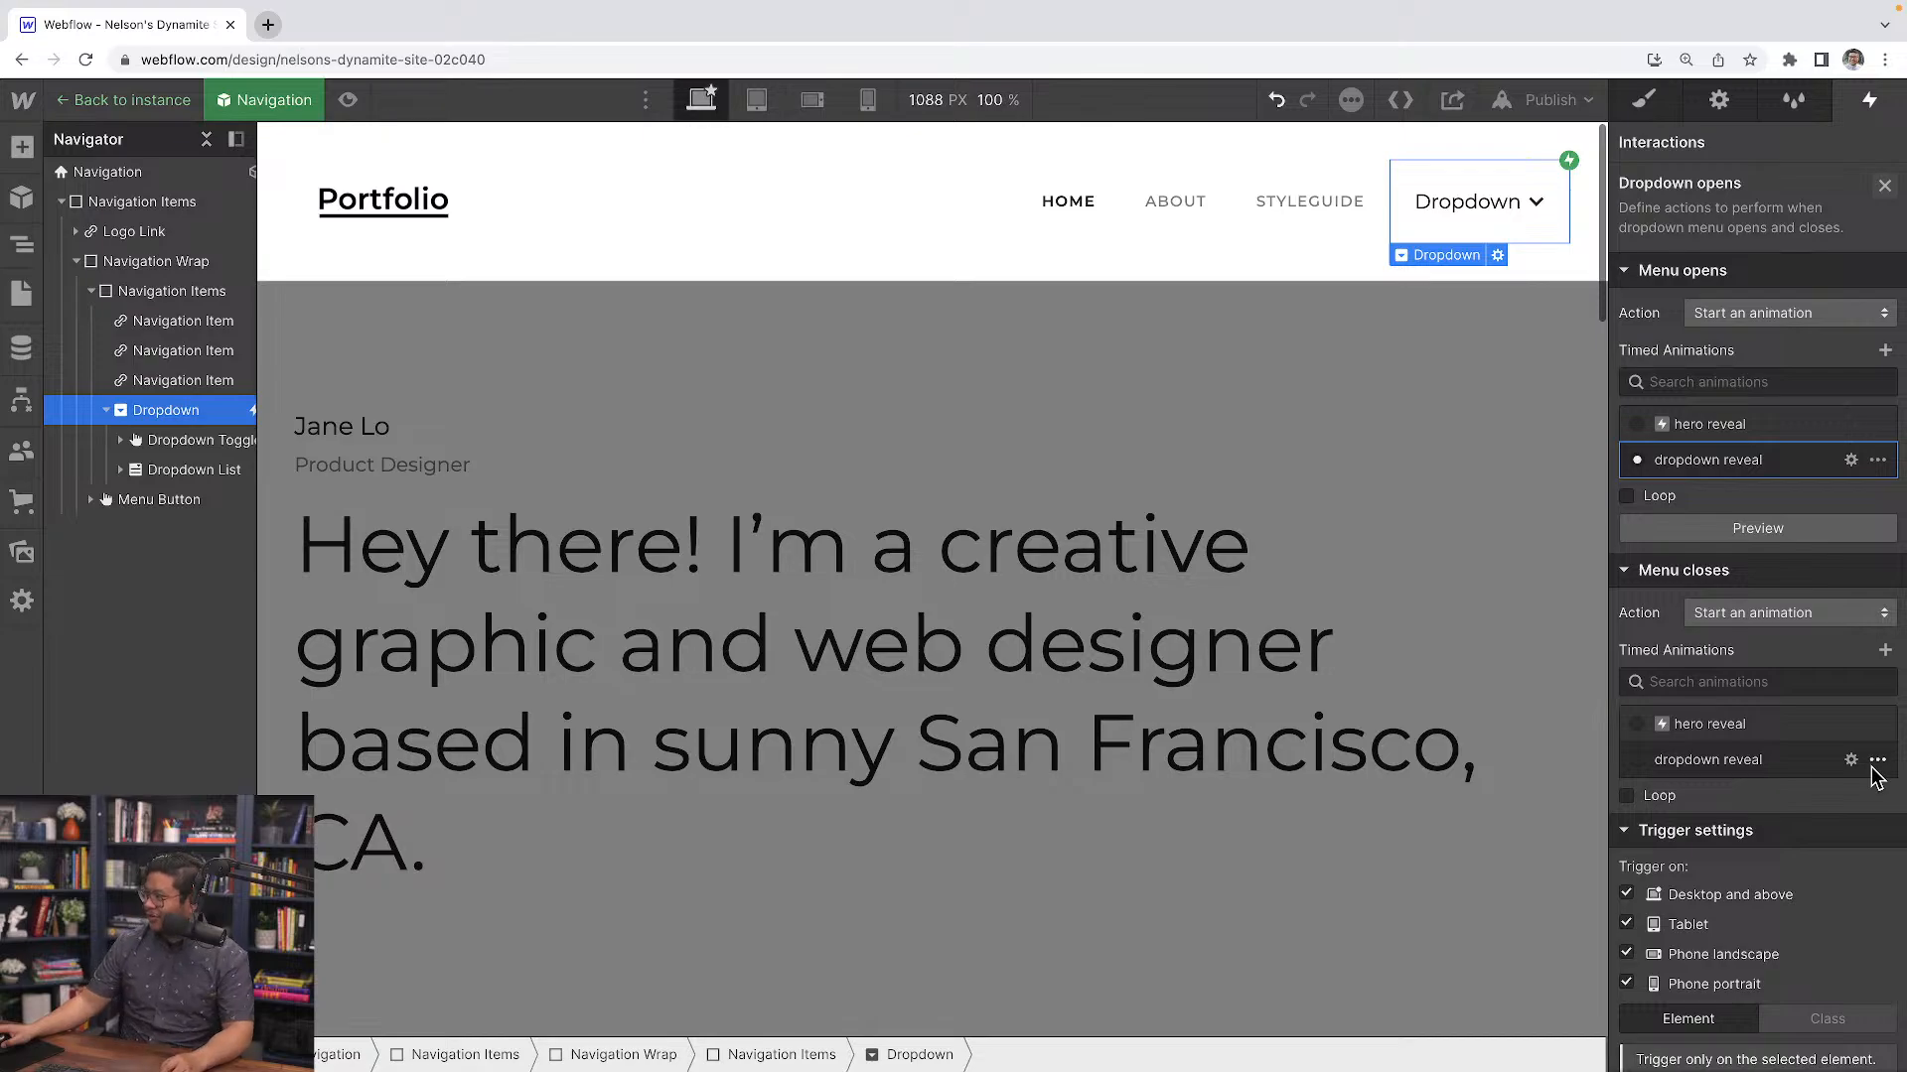
pyautogui.click(1876, 764)
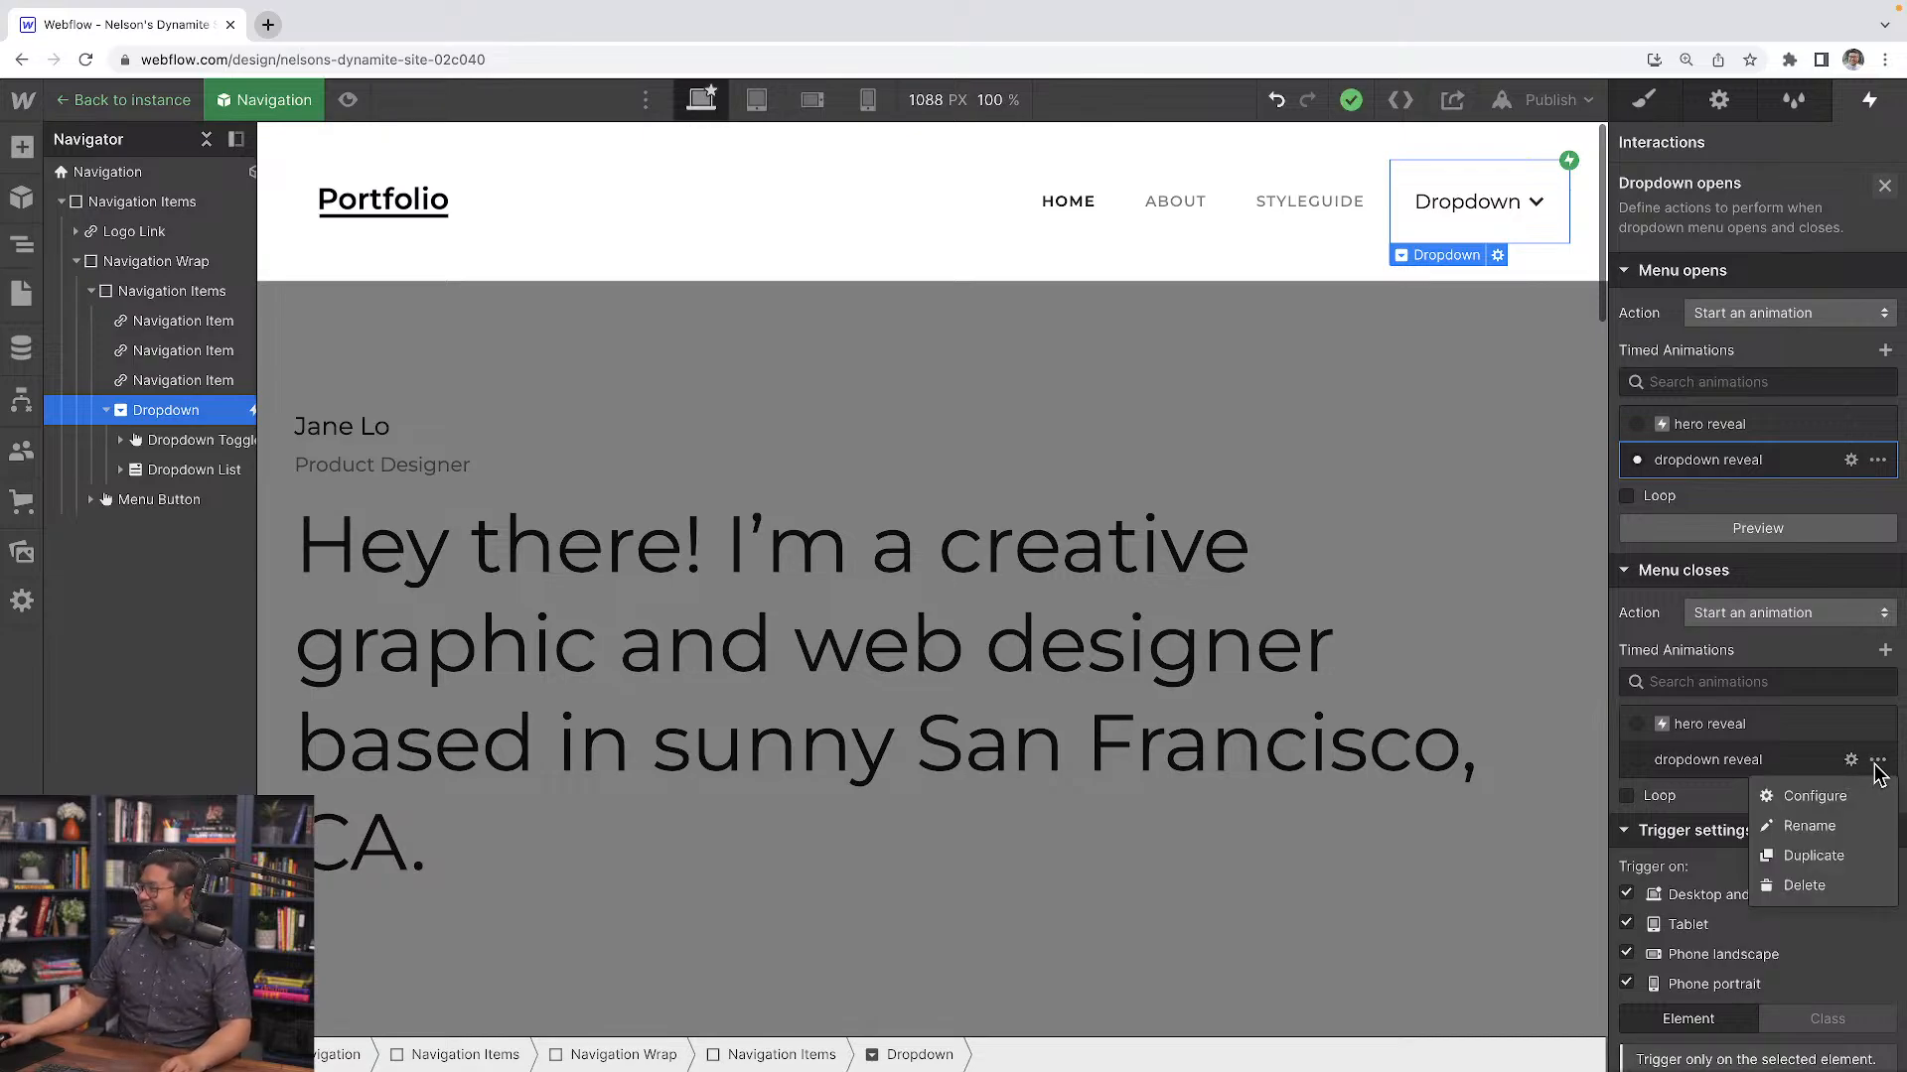
pyautogui.click(1724, 761)
pyautogui.click(1885, 650)
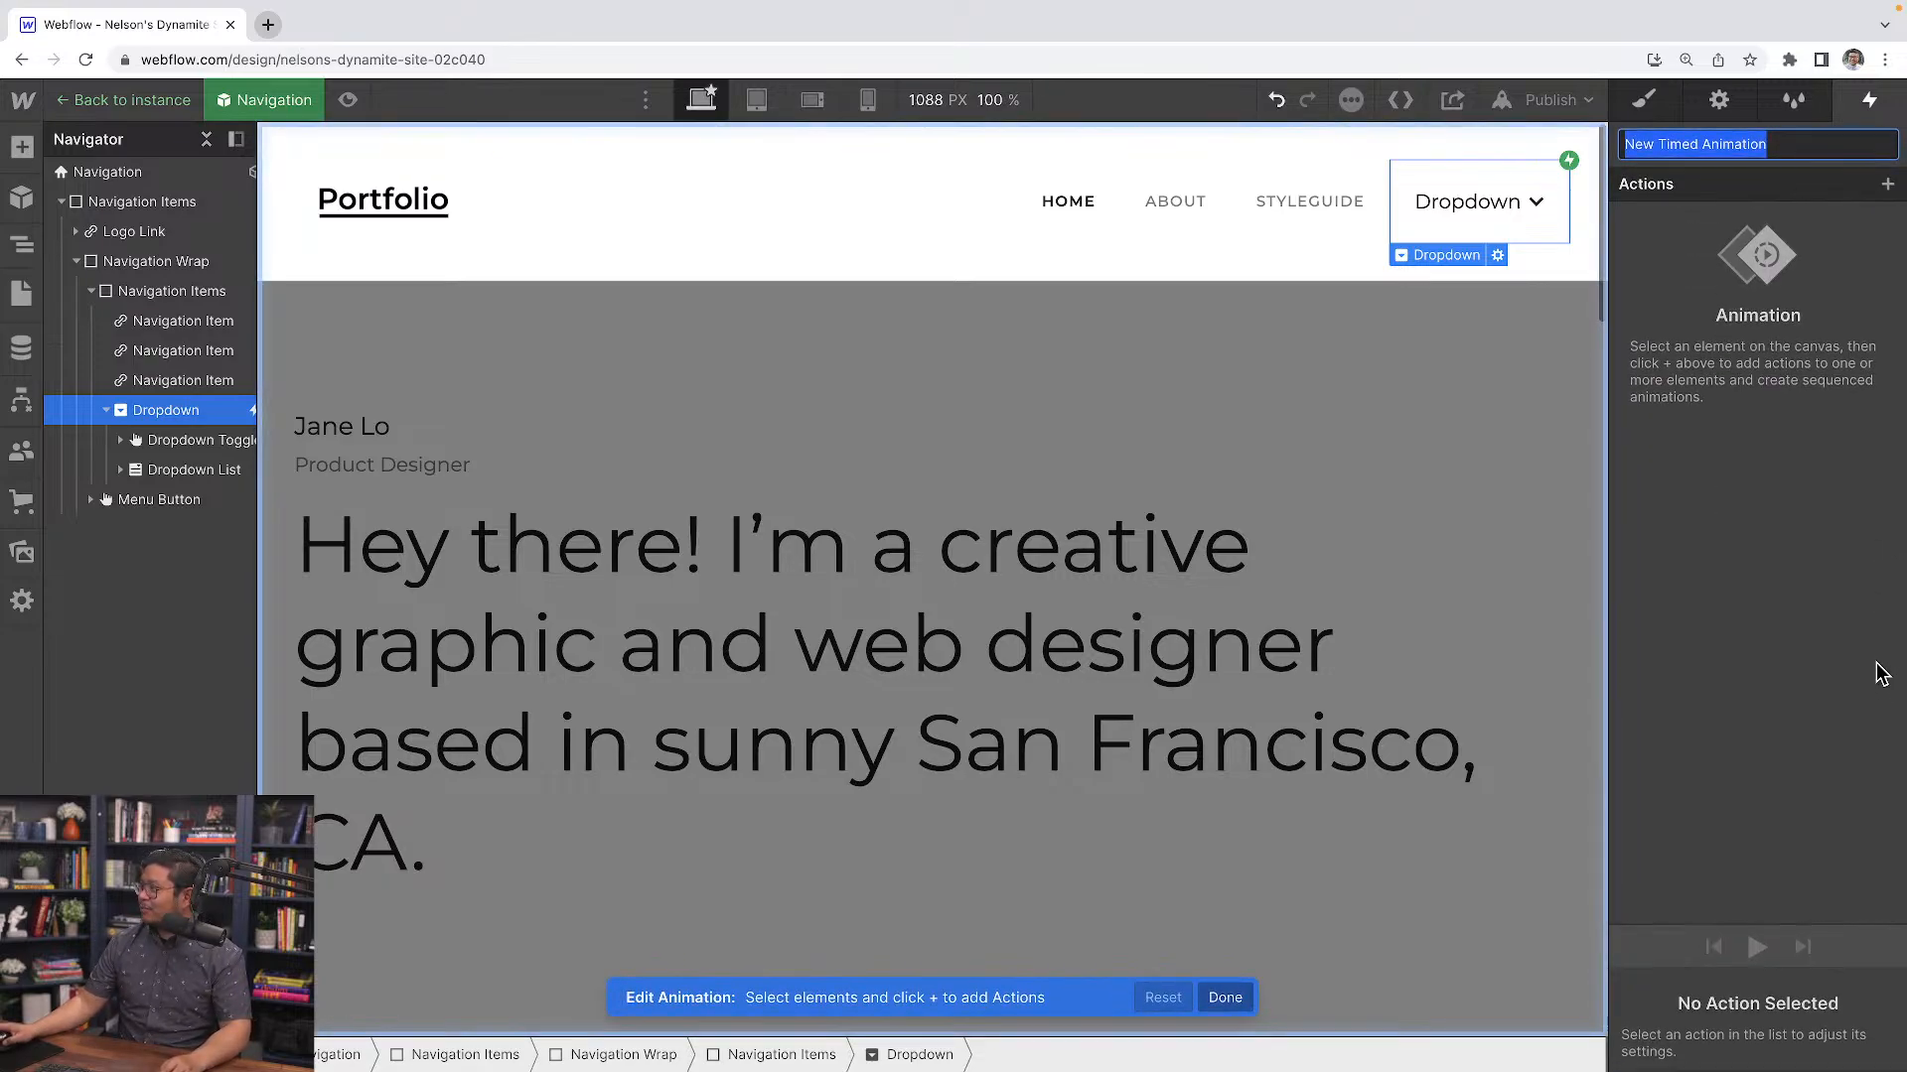
pyautogui.write('dropdown')
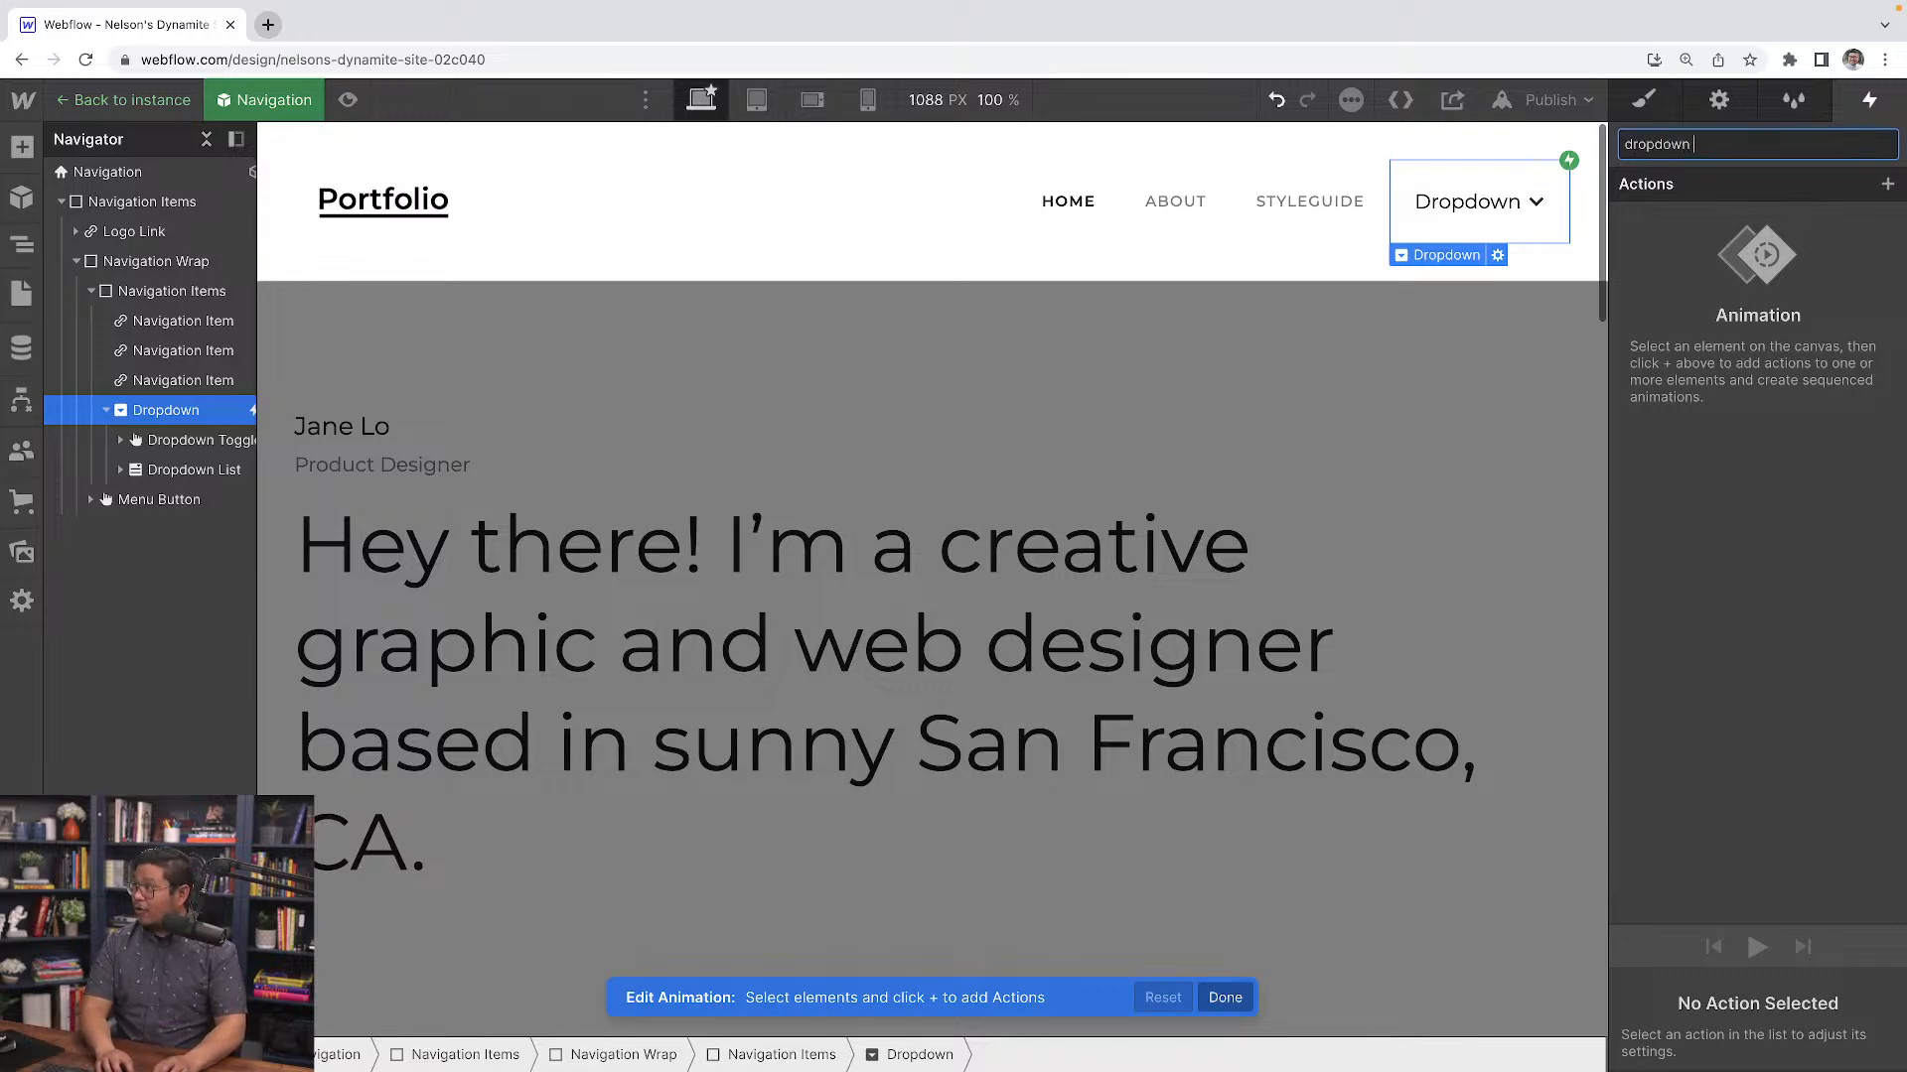
pyautogui.write(' hide')
pyautogui.press('Return')
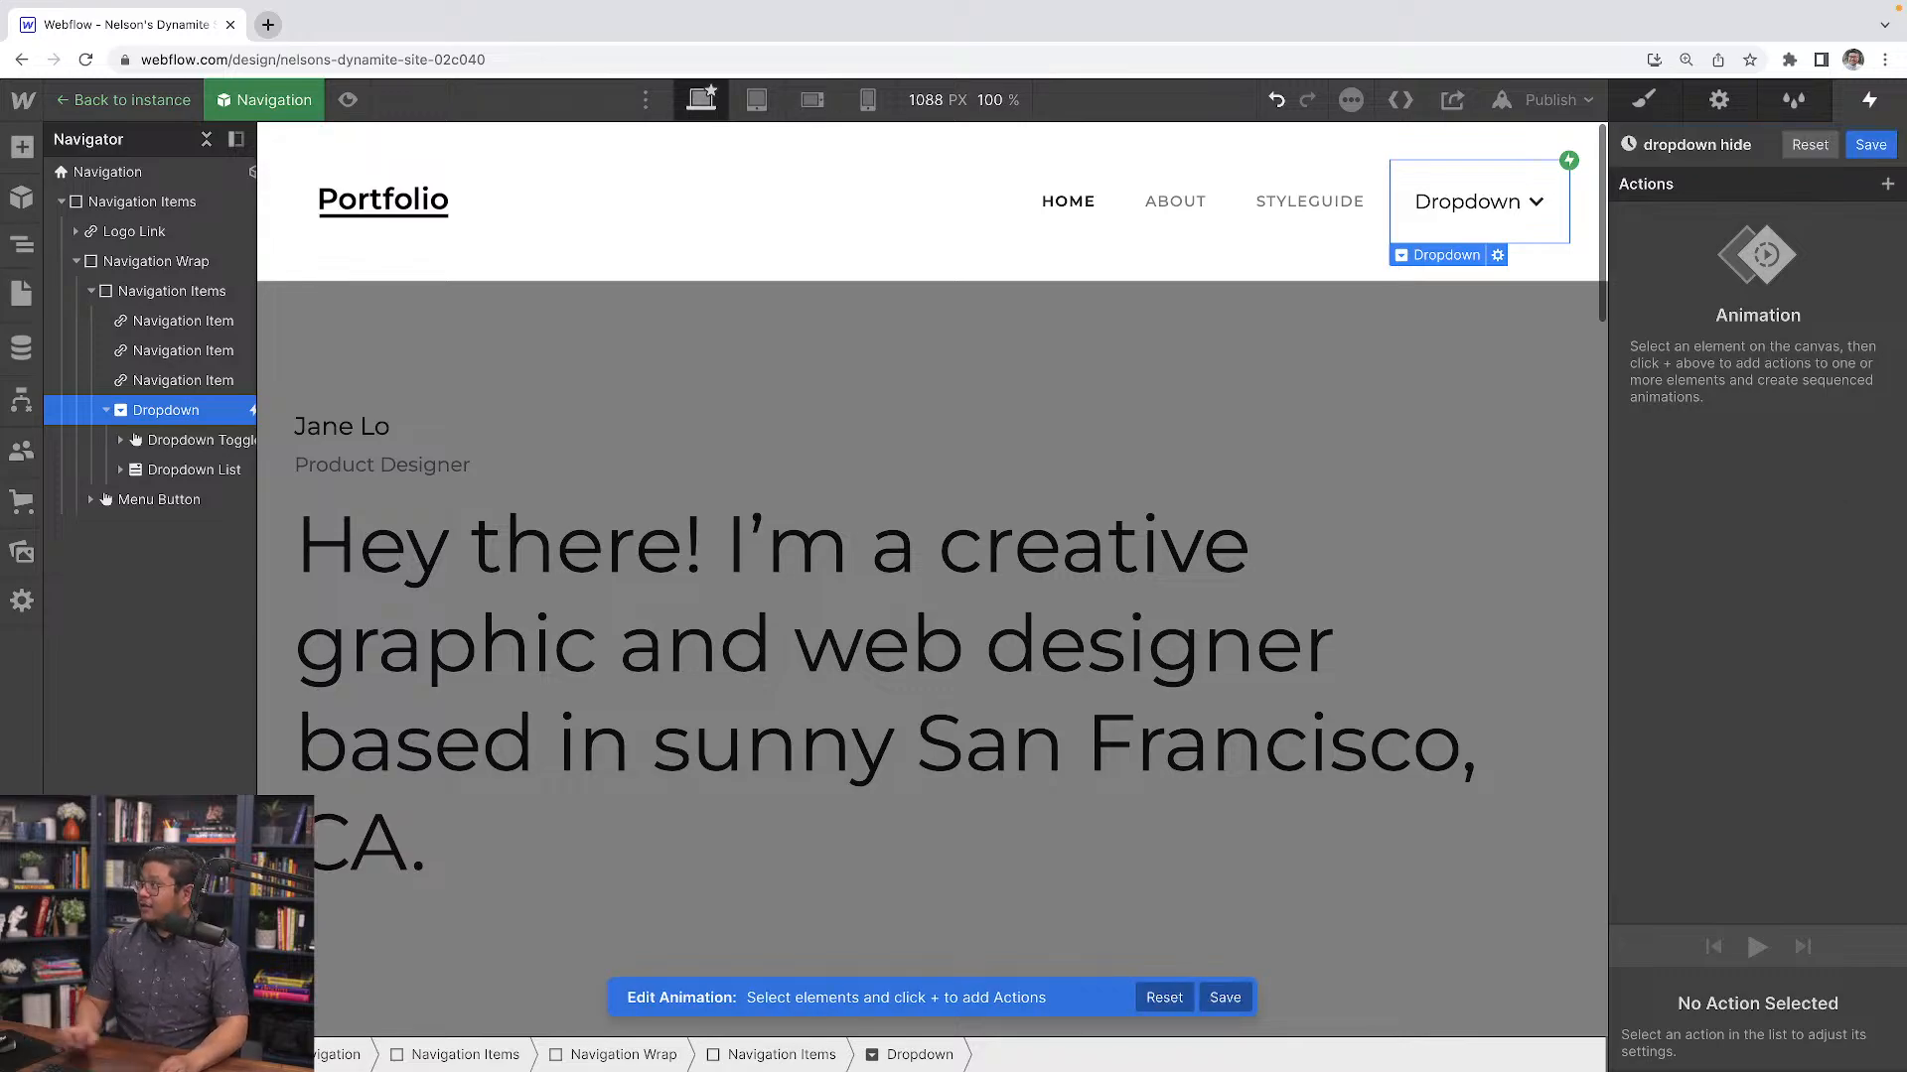
# Add a Dropdown List Size action with height 0 px and duration 0 s, and save the dropdown hide animation
pyautogui.click(209, 474)
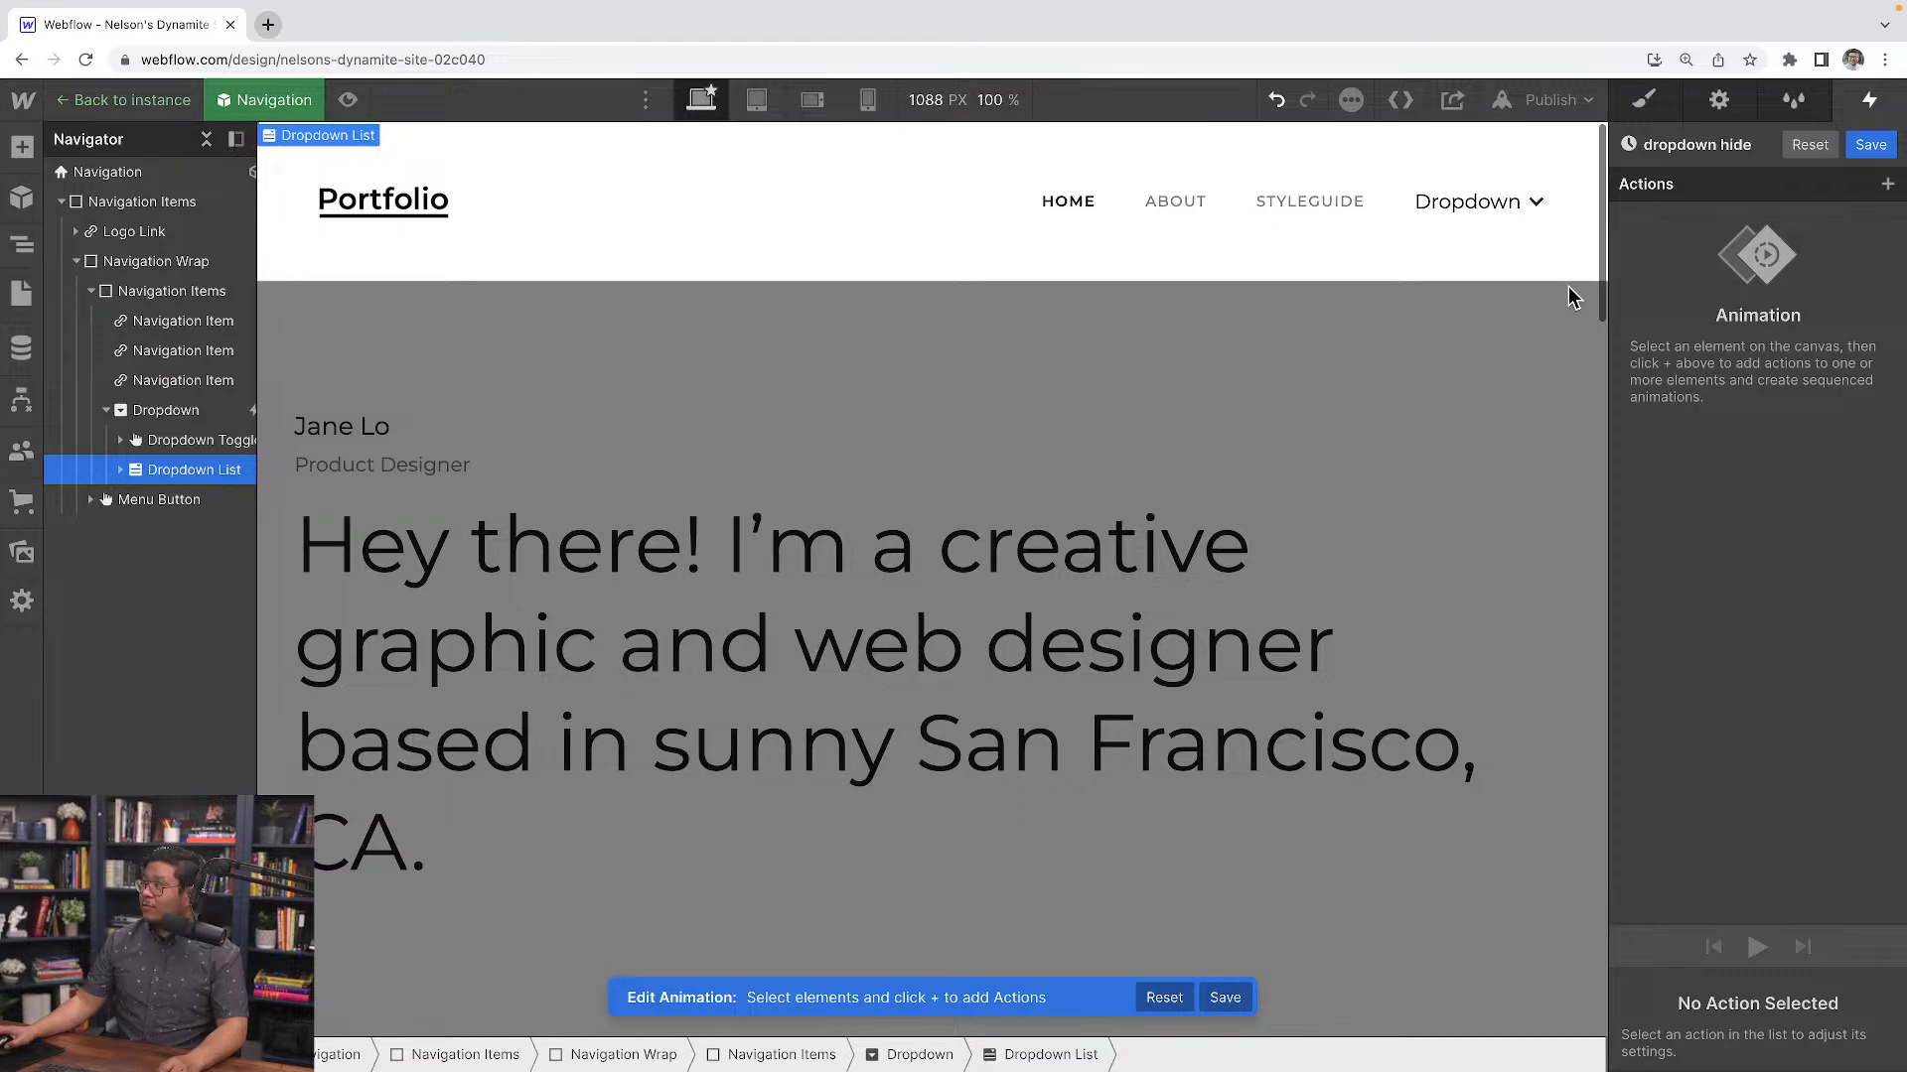
pyautogui.click(1887, 189)
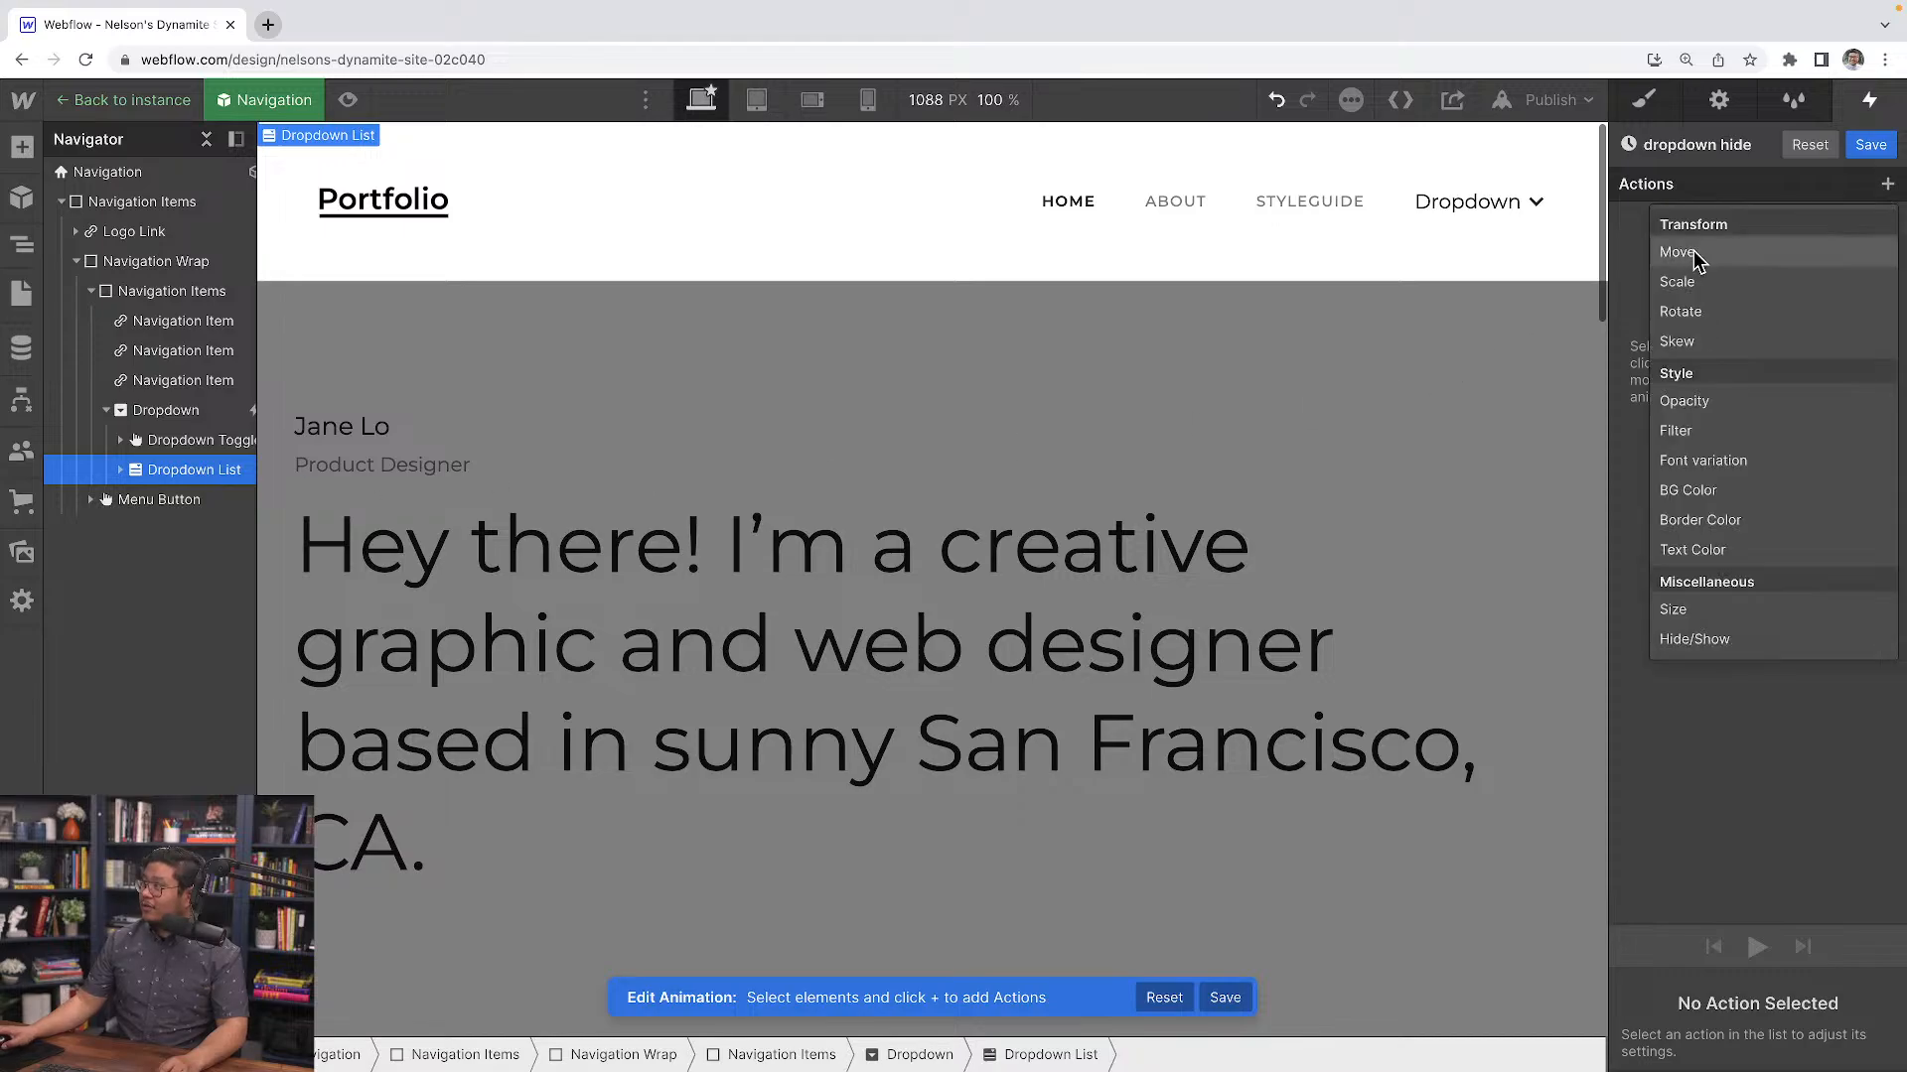
pyautogui.click(1714, 613)
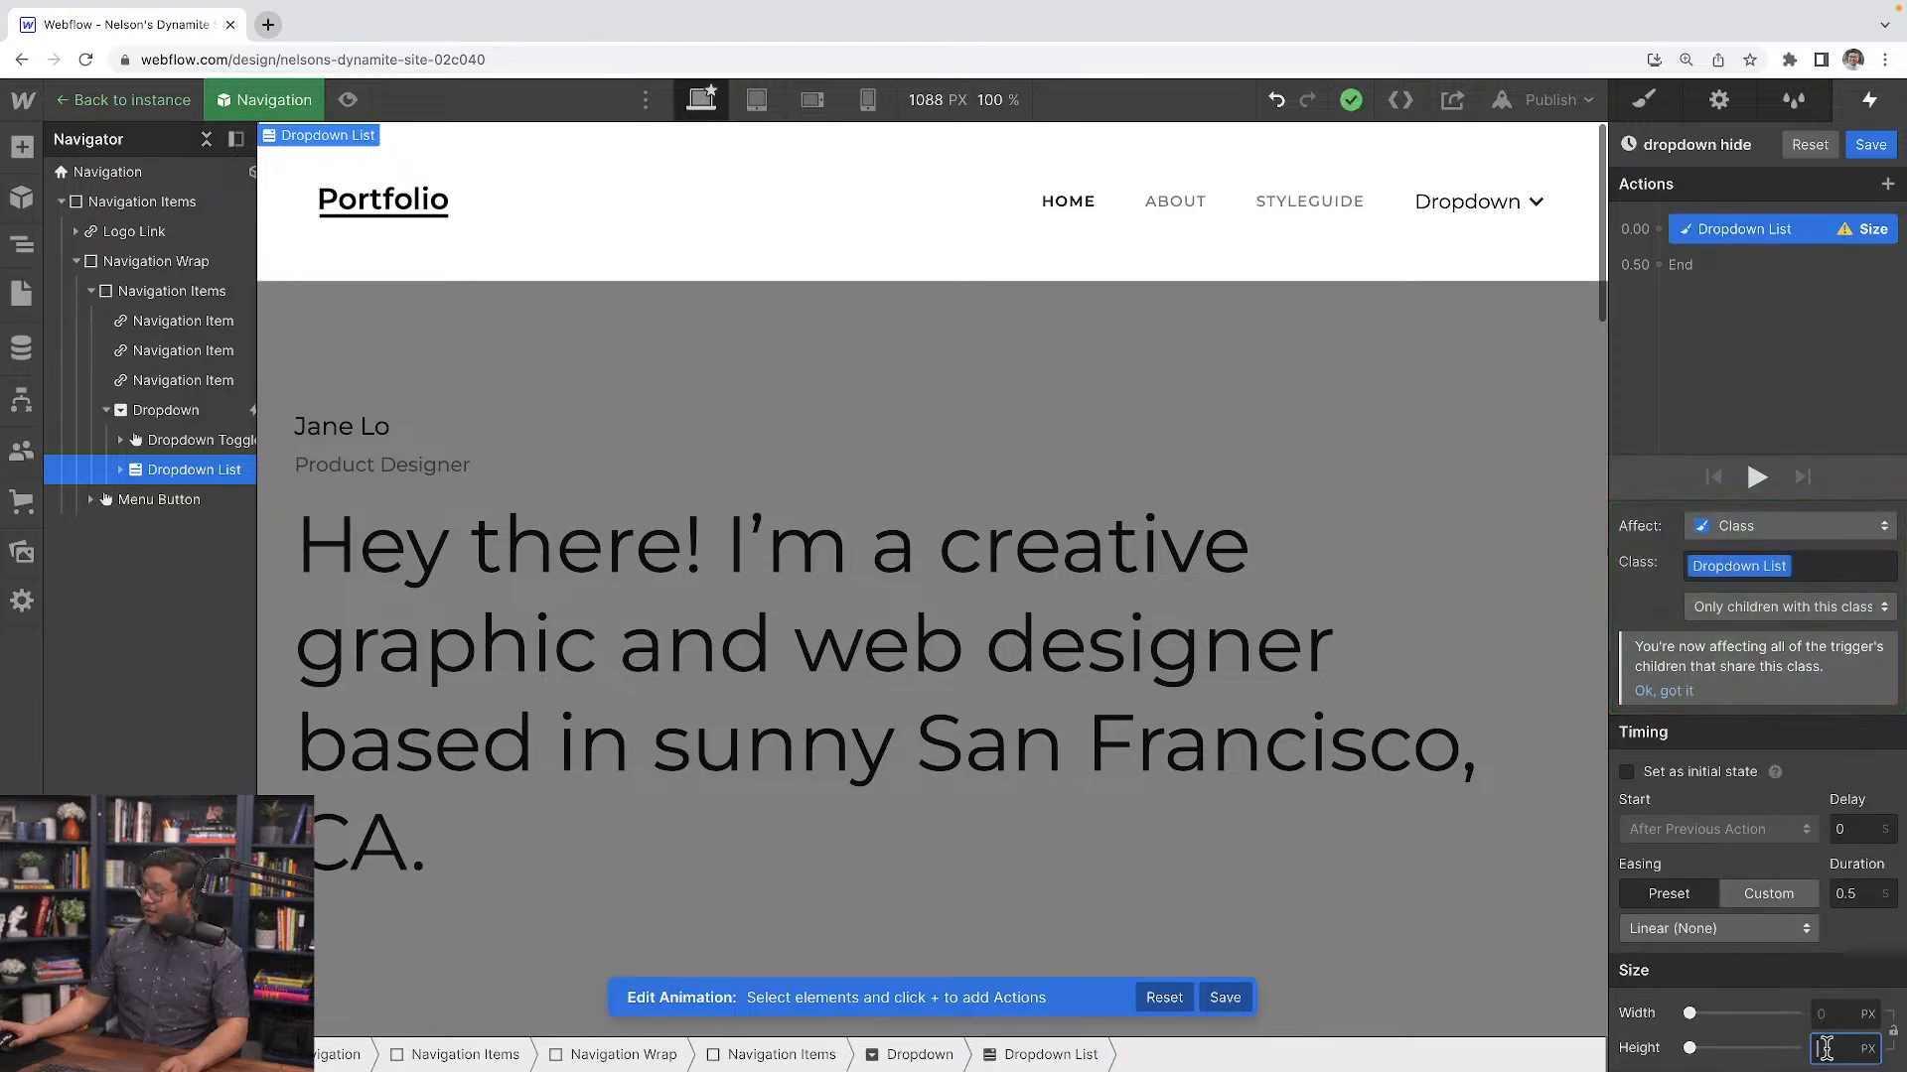
pyautogui.write('0')
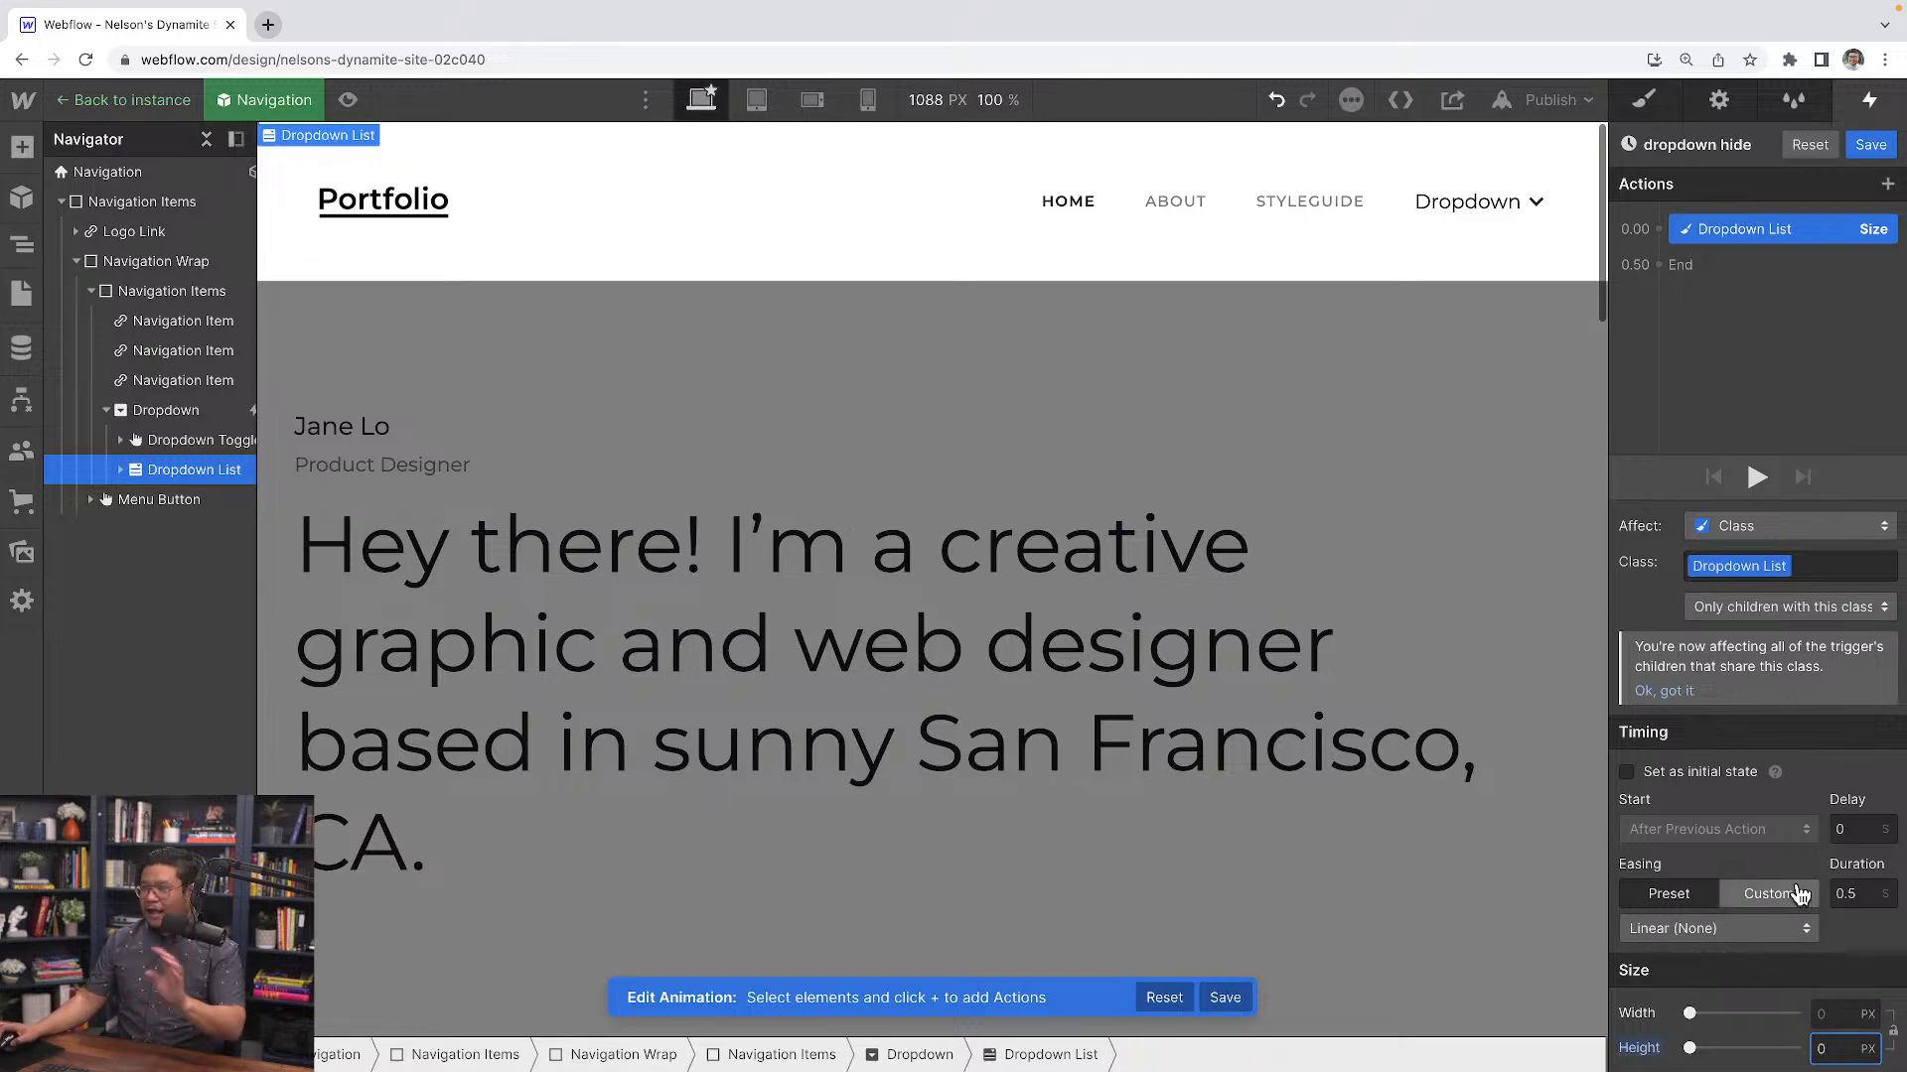
pyautogui.click(1865, 895)
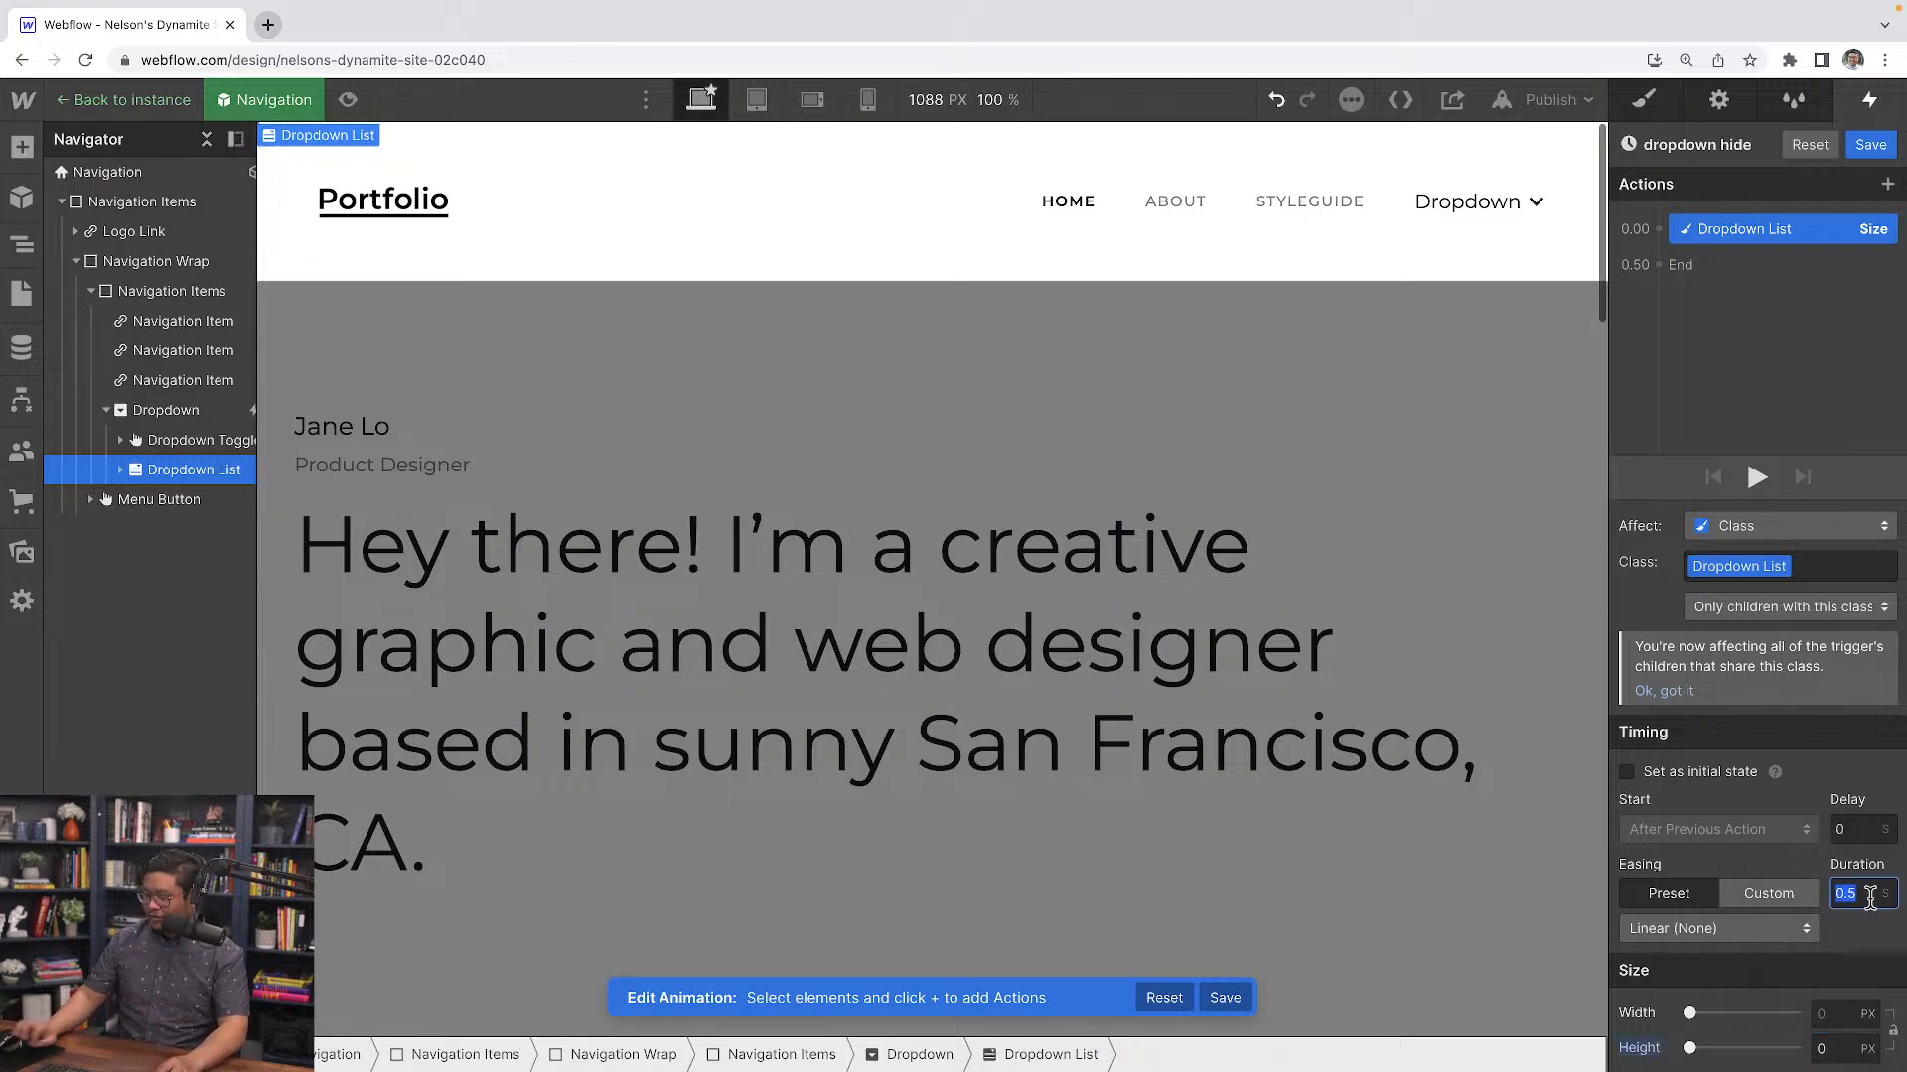
pyautogui.write('0')
pyautogui.click(1872, 146)
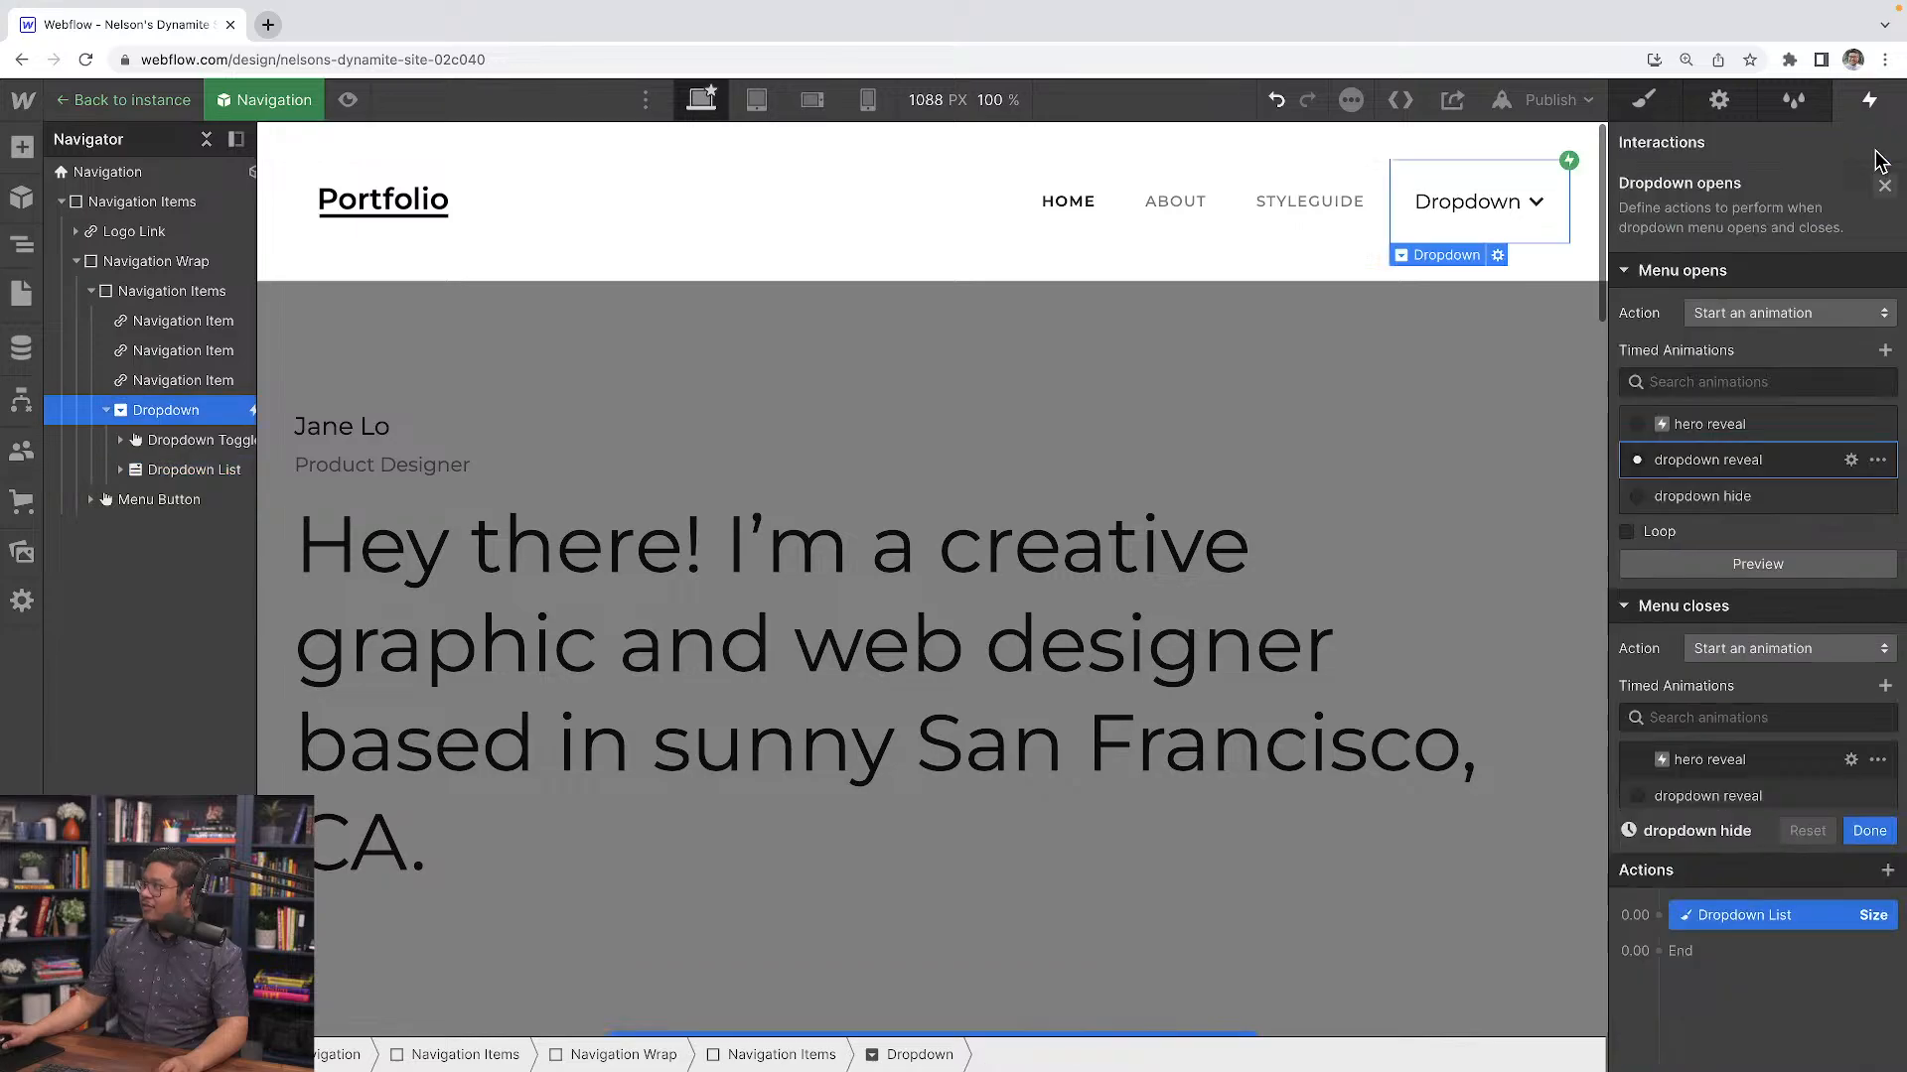
# Preview the page and test opening and closing the dropdown menu
pyautogui.click(345, 100)
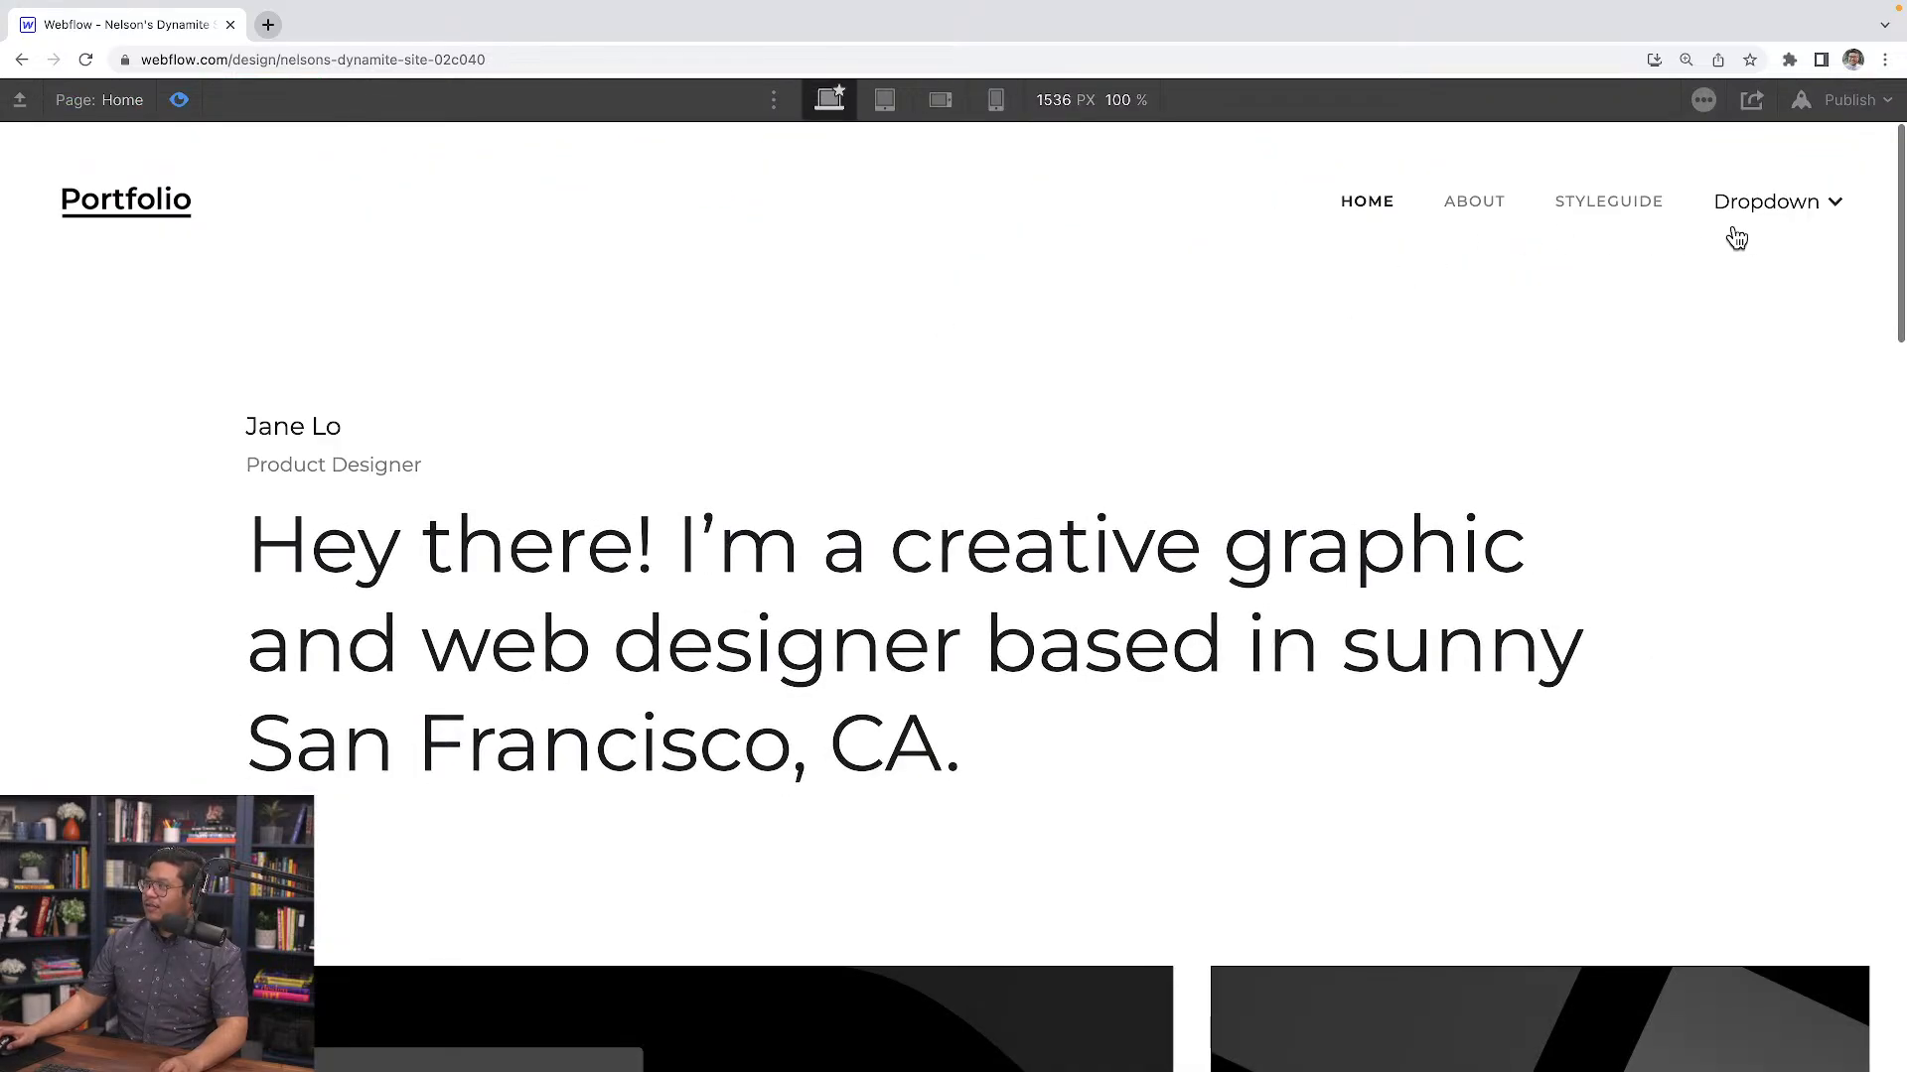
pyautogui.click(1765, 216)
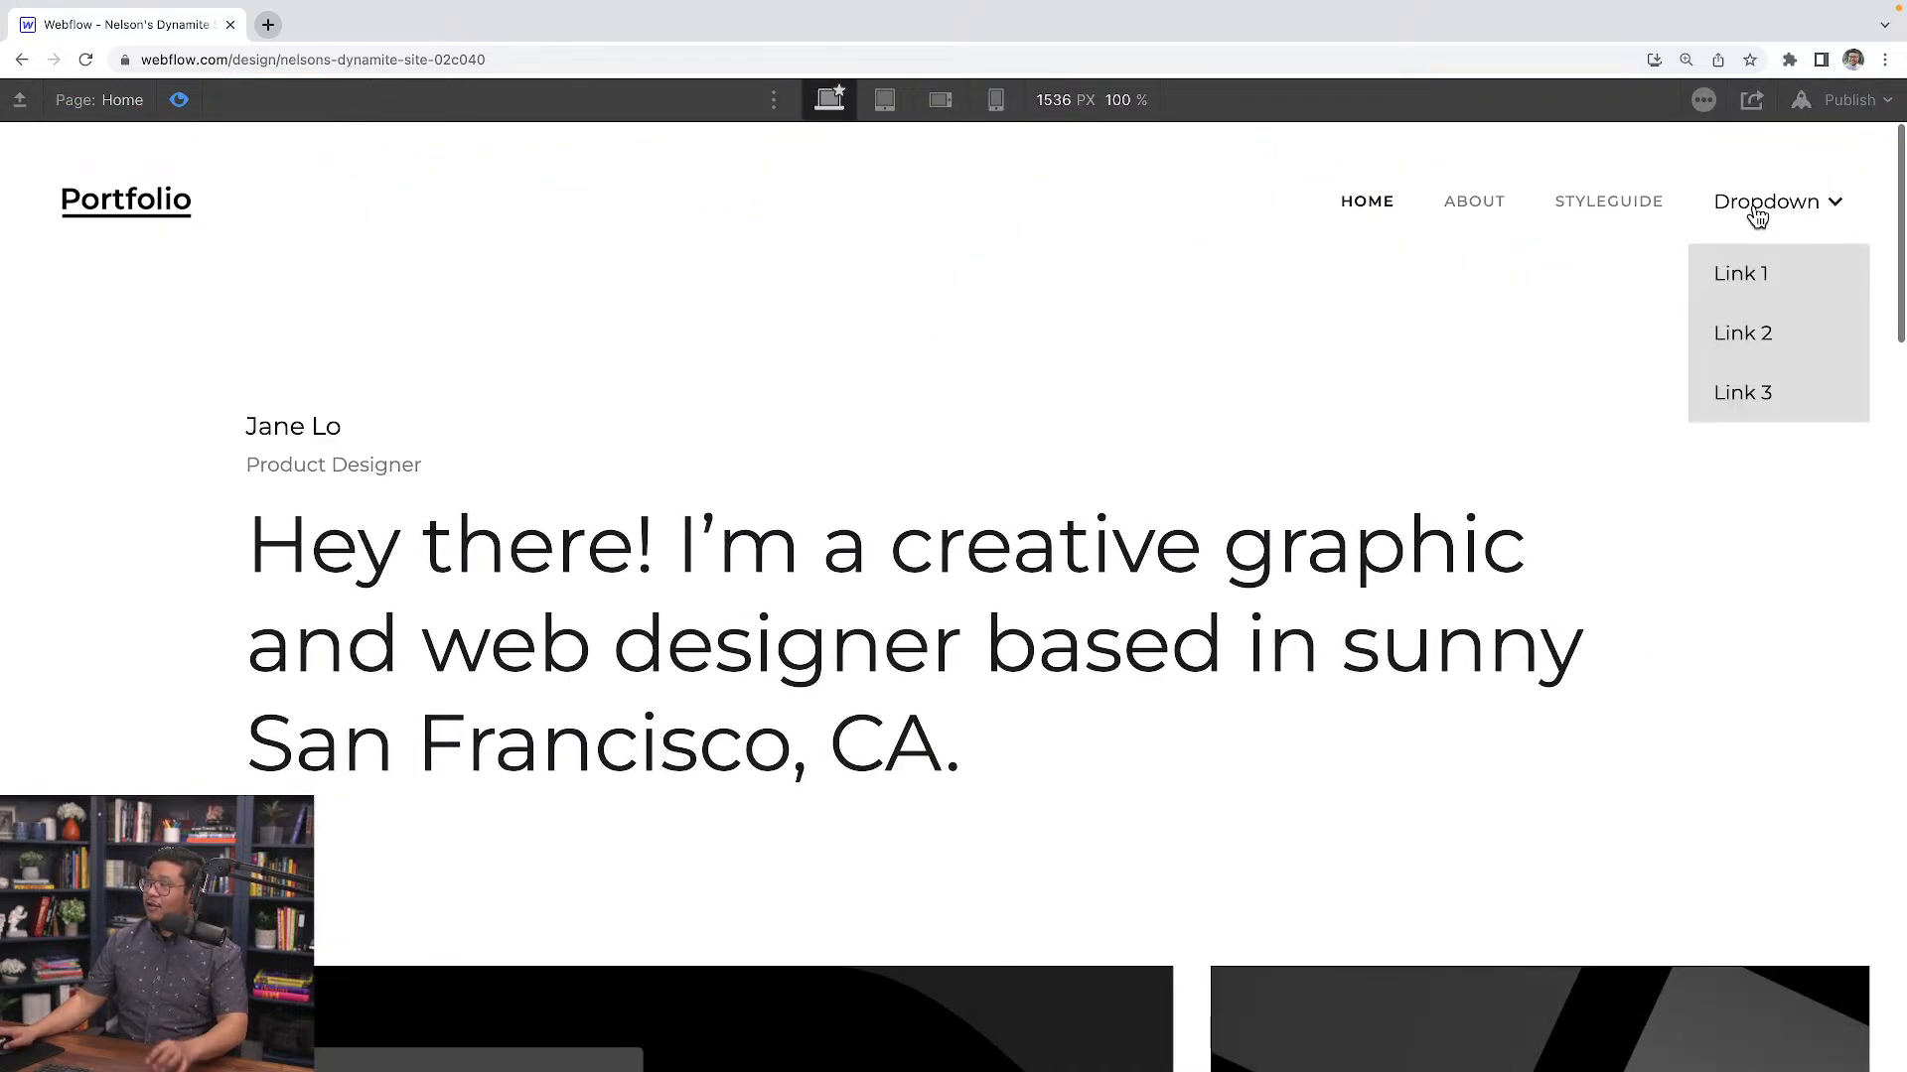
pyautogui.click(1723, 203)
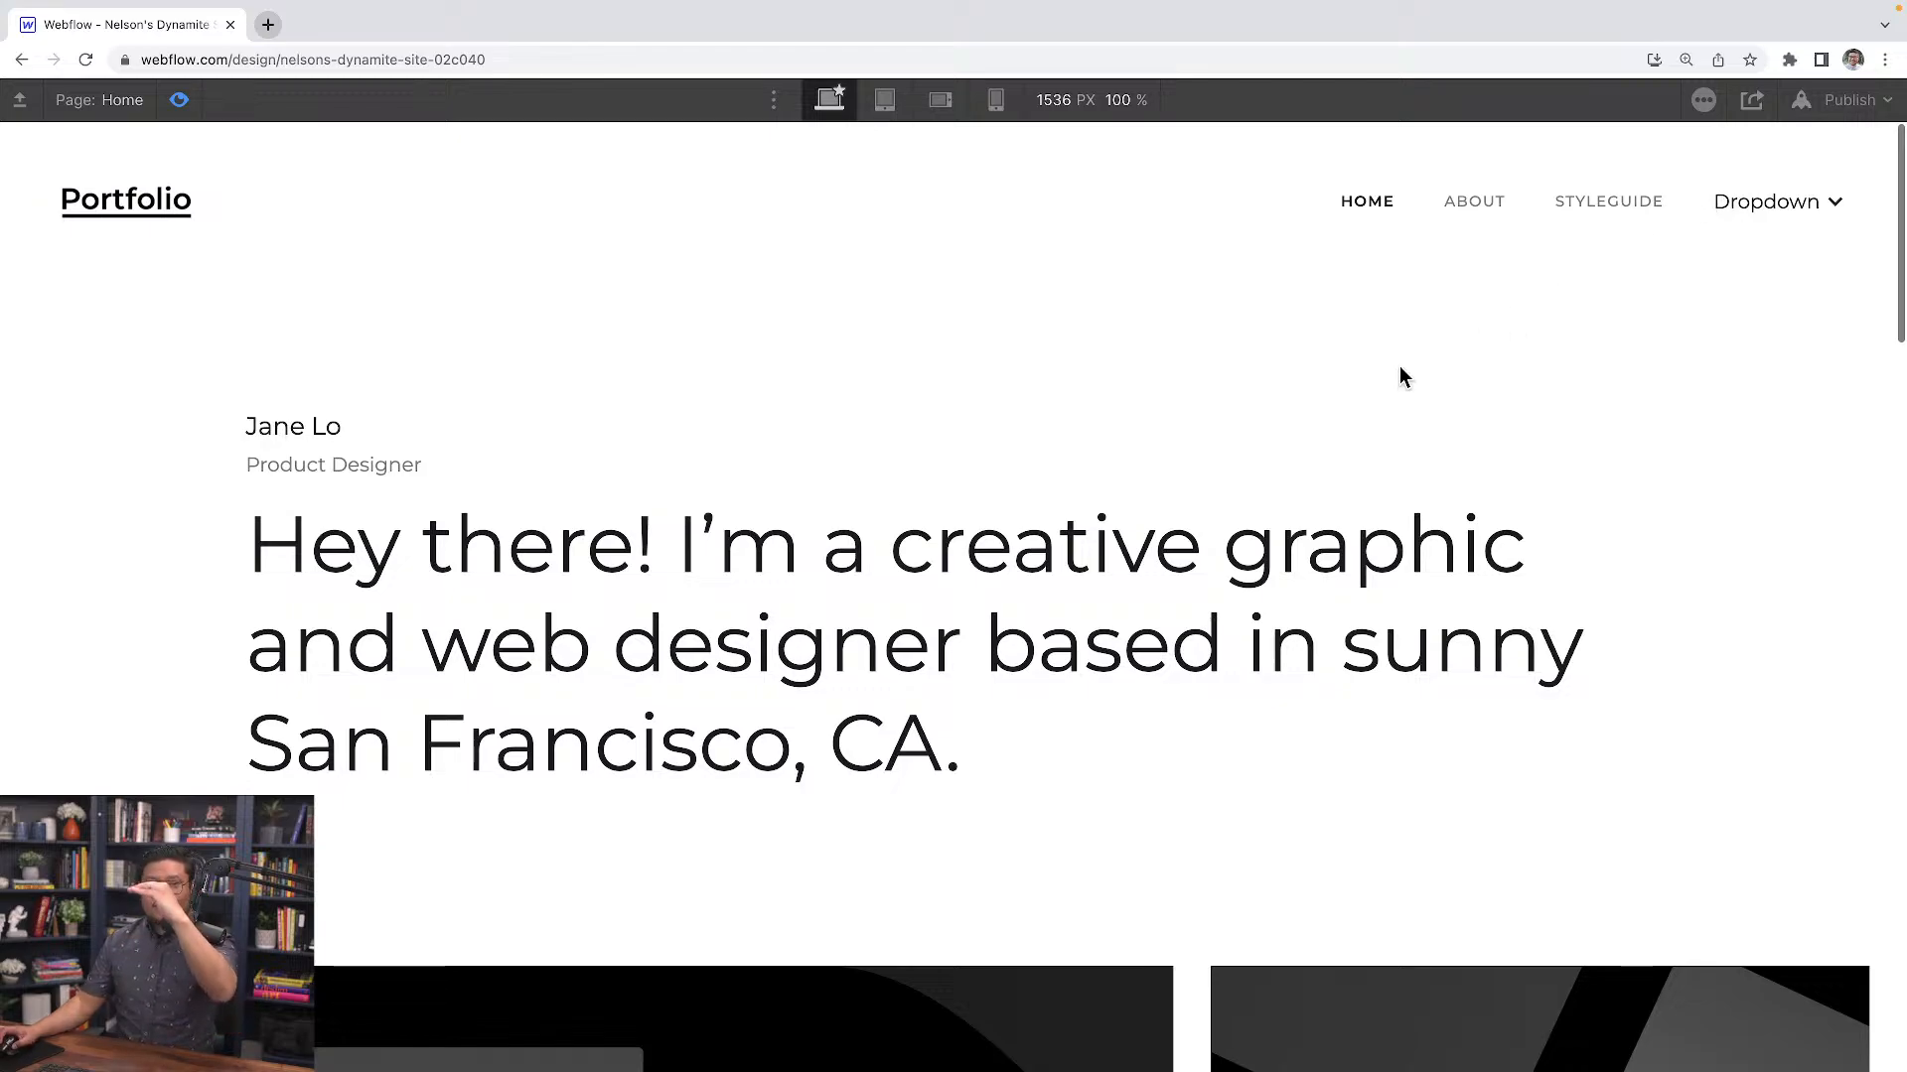
pyautogui.click(1770, 206)
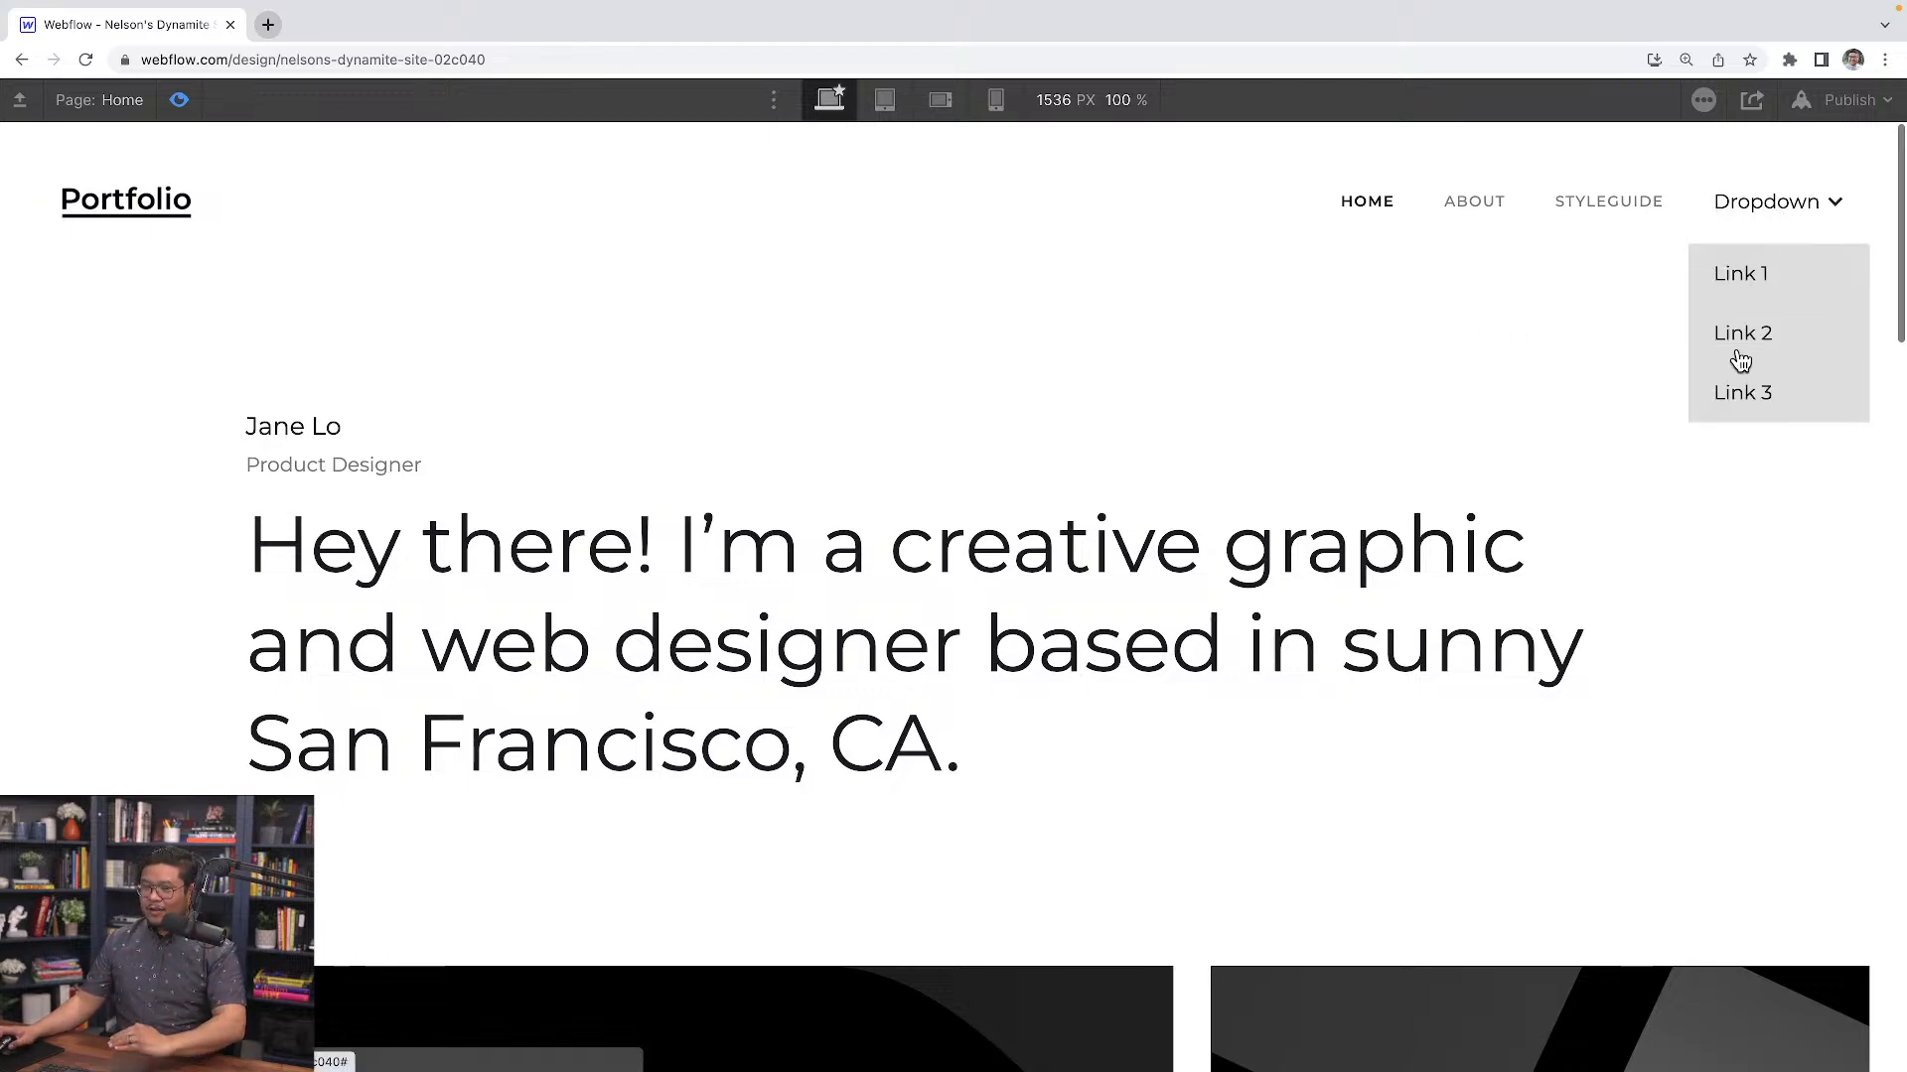
pyautogui.click(1763, 220)
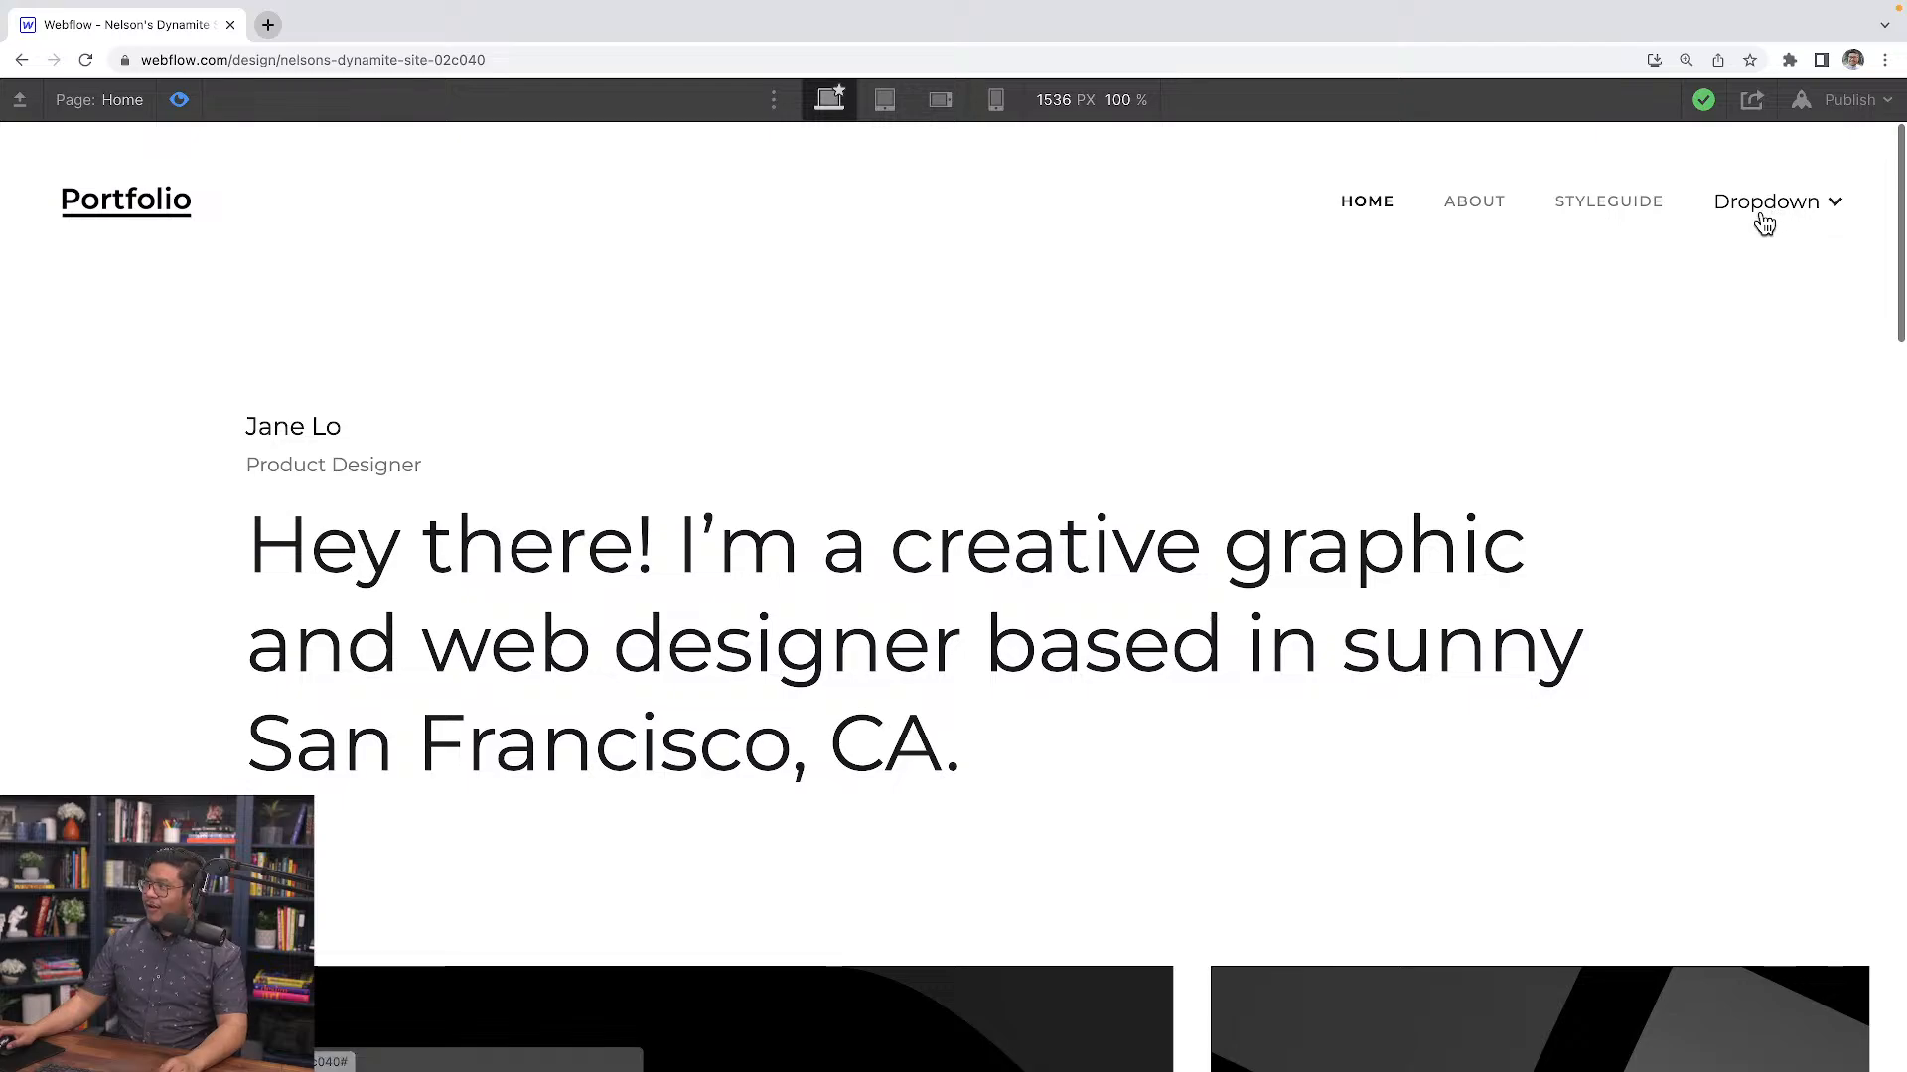
# Open the dropdown reveal animation and turn off Set as initial state for its first Dropdown List action
pyautogui.click(181, 100)
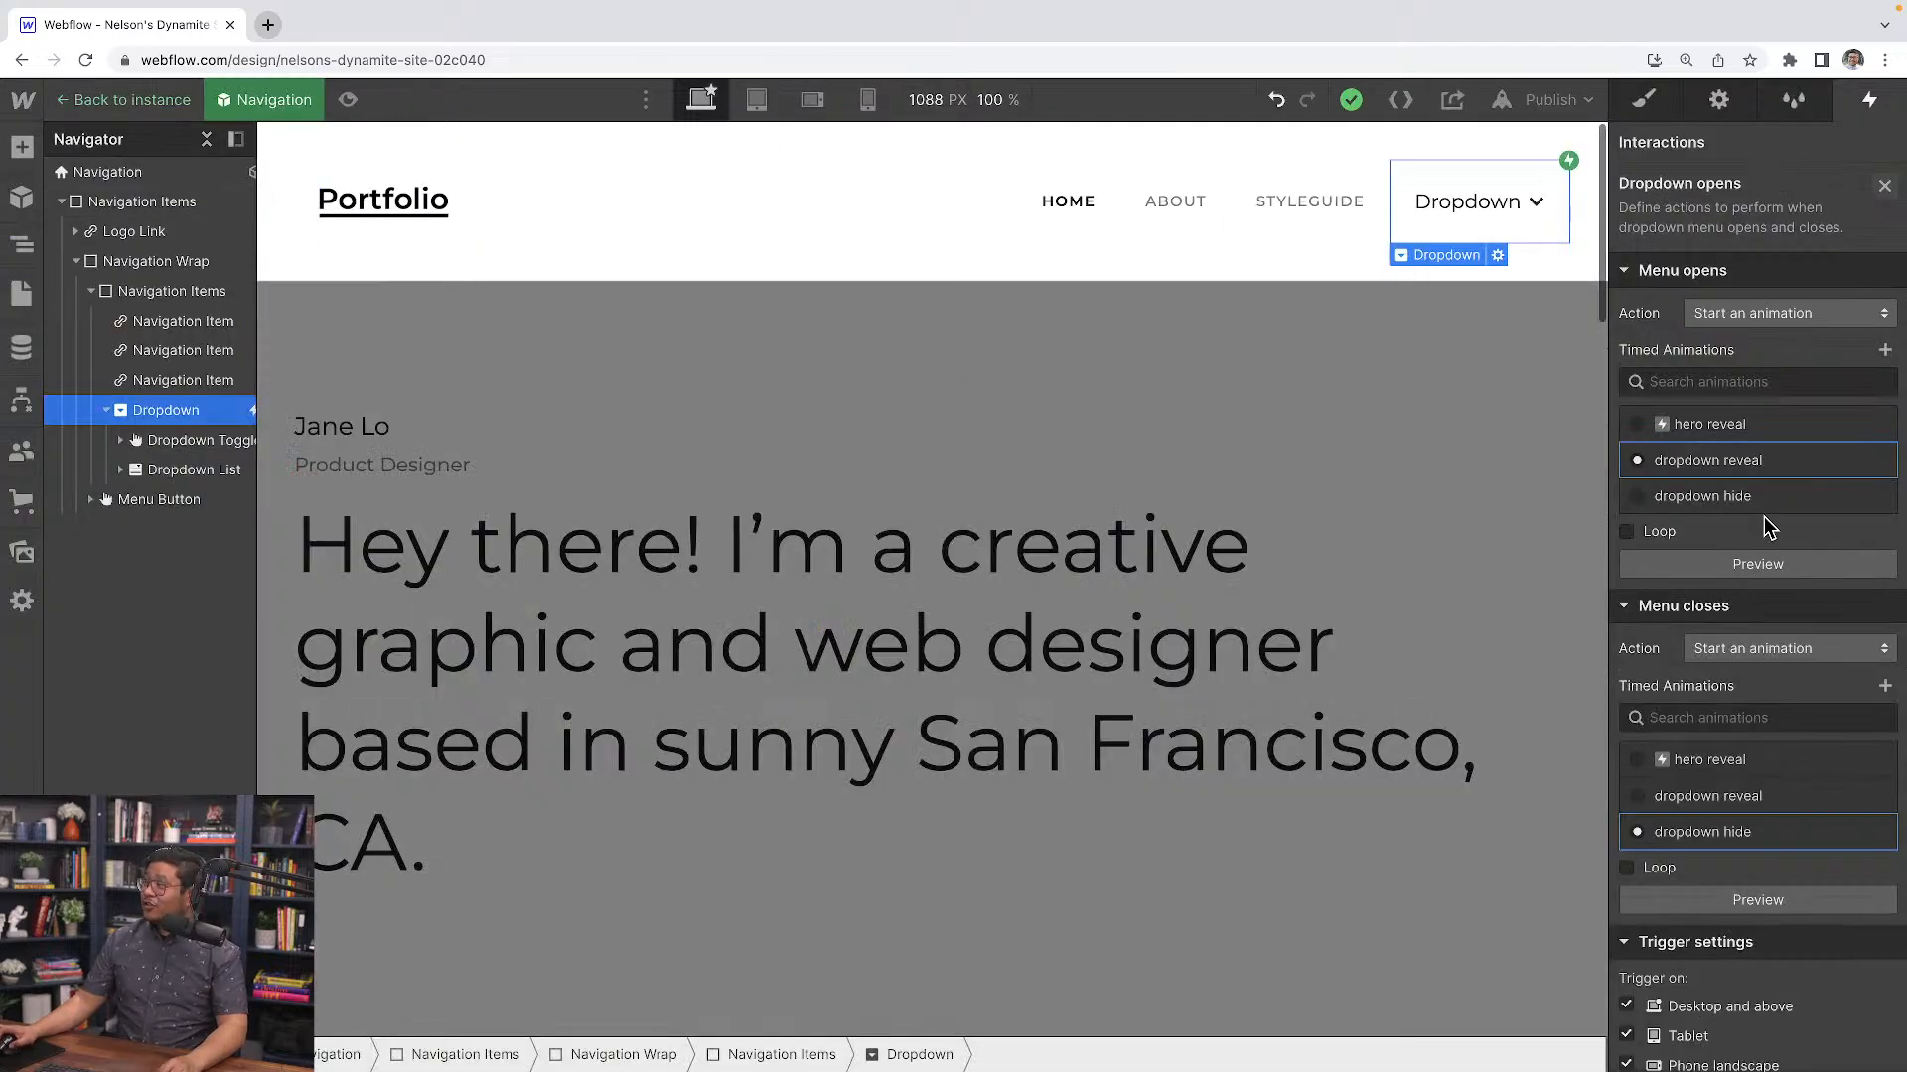
pyautogui.click(1724, 467)
pyautogui.click(1733, 228)
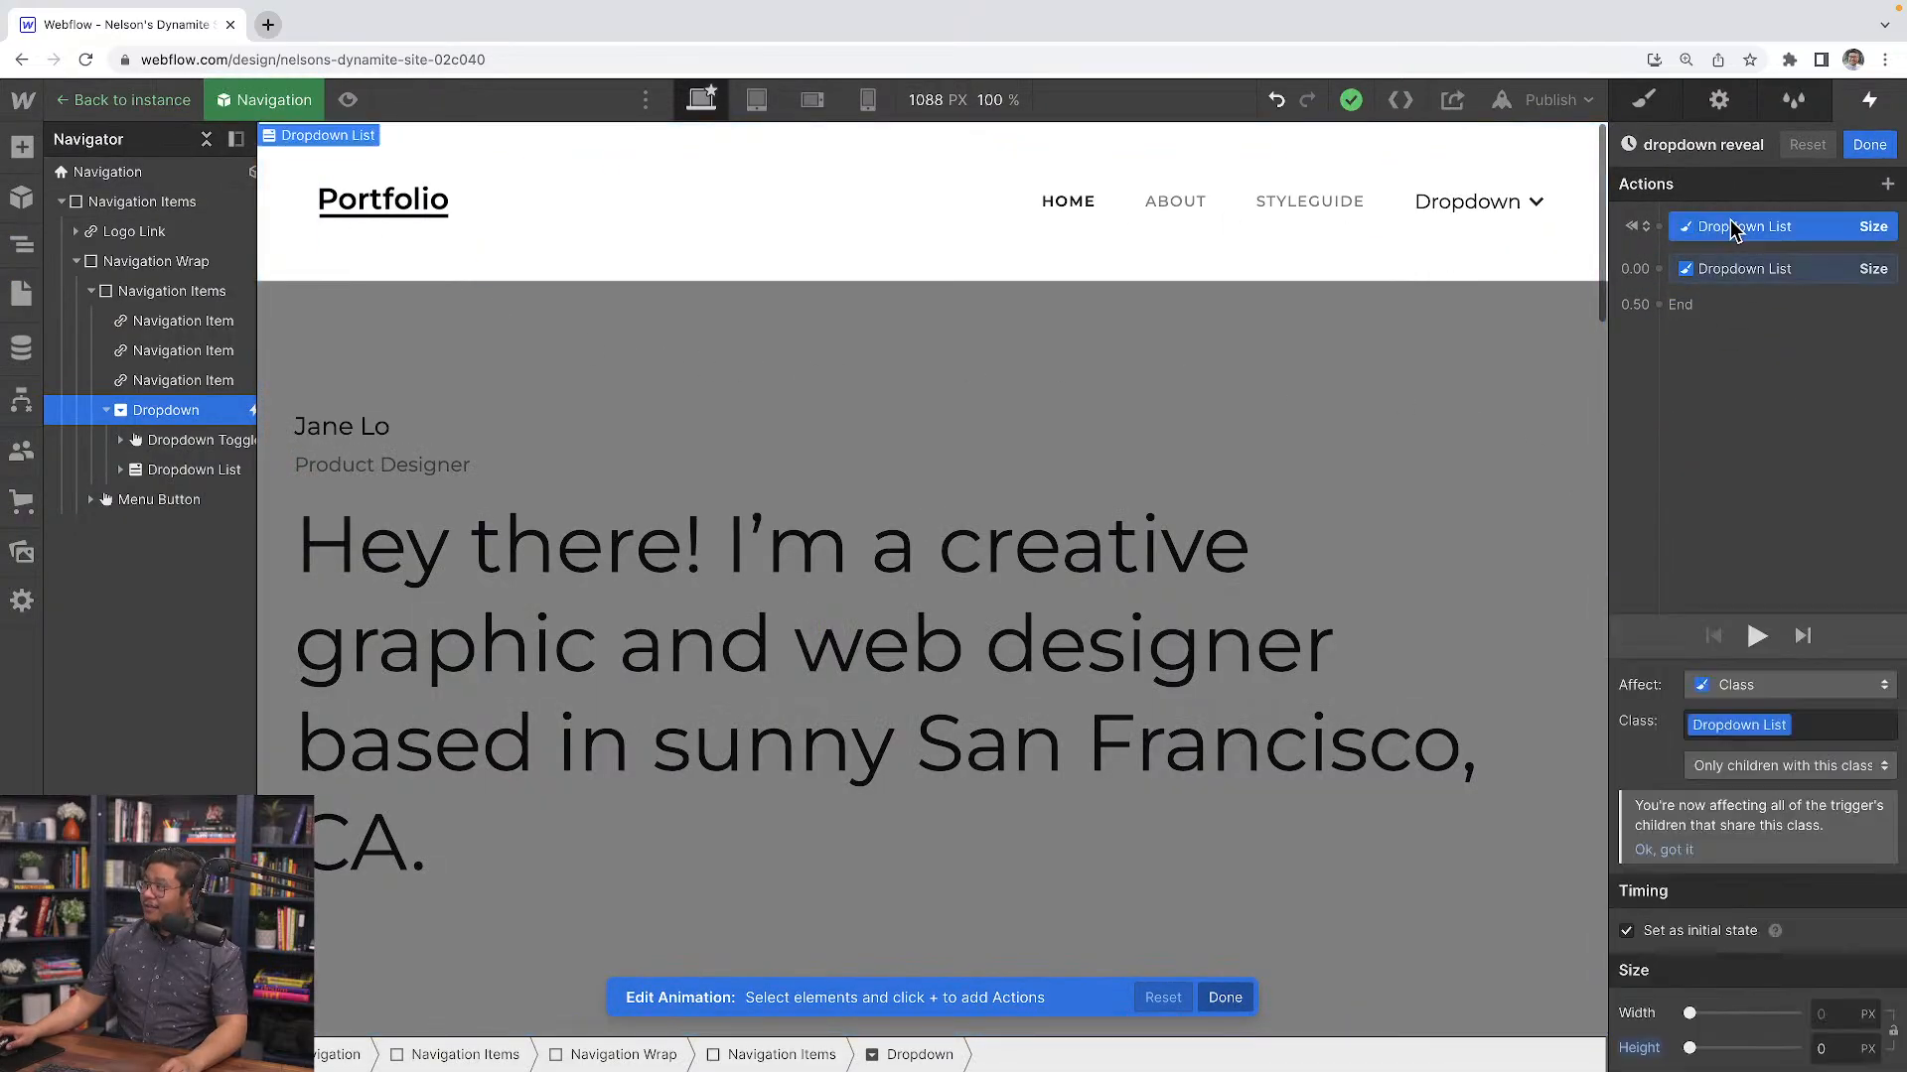
pyautogui.click(1706, 933)
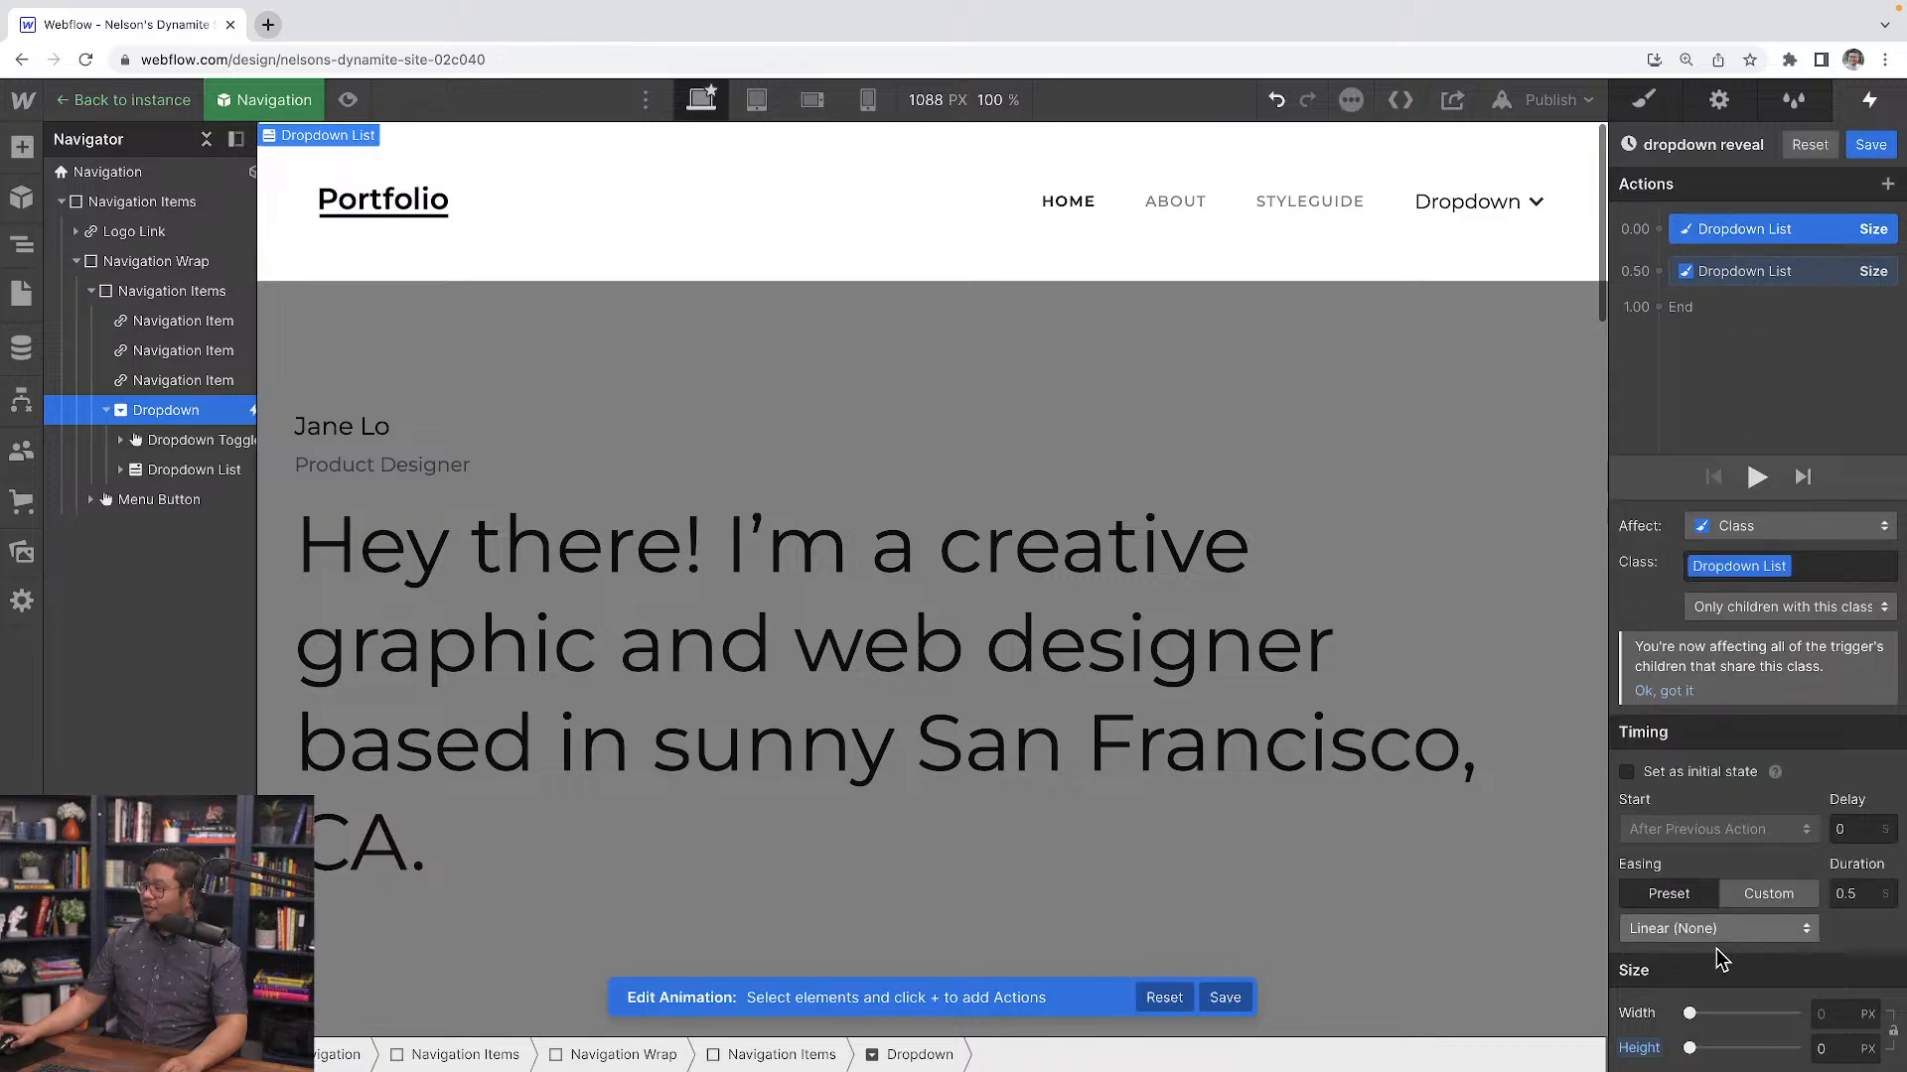
# Preview the page and test opening and closing the dropdown menu several times
pyautogui.click(345, 101)
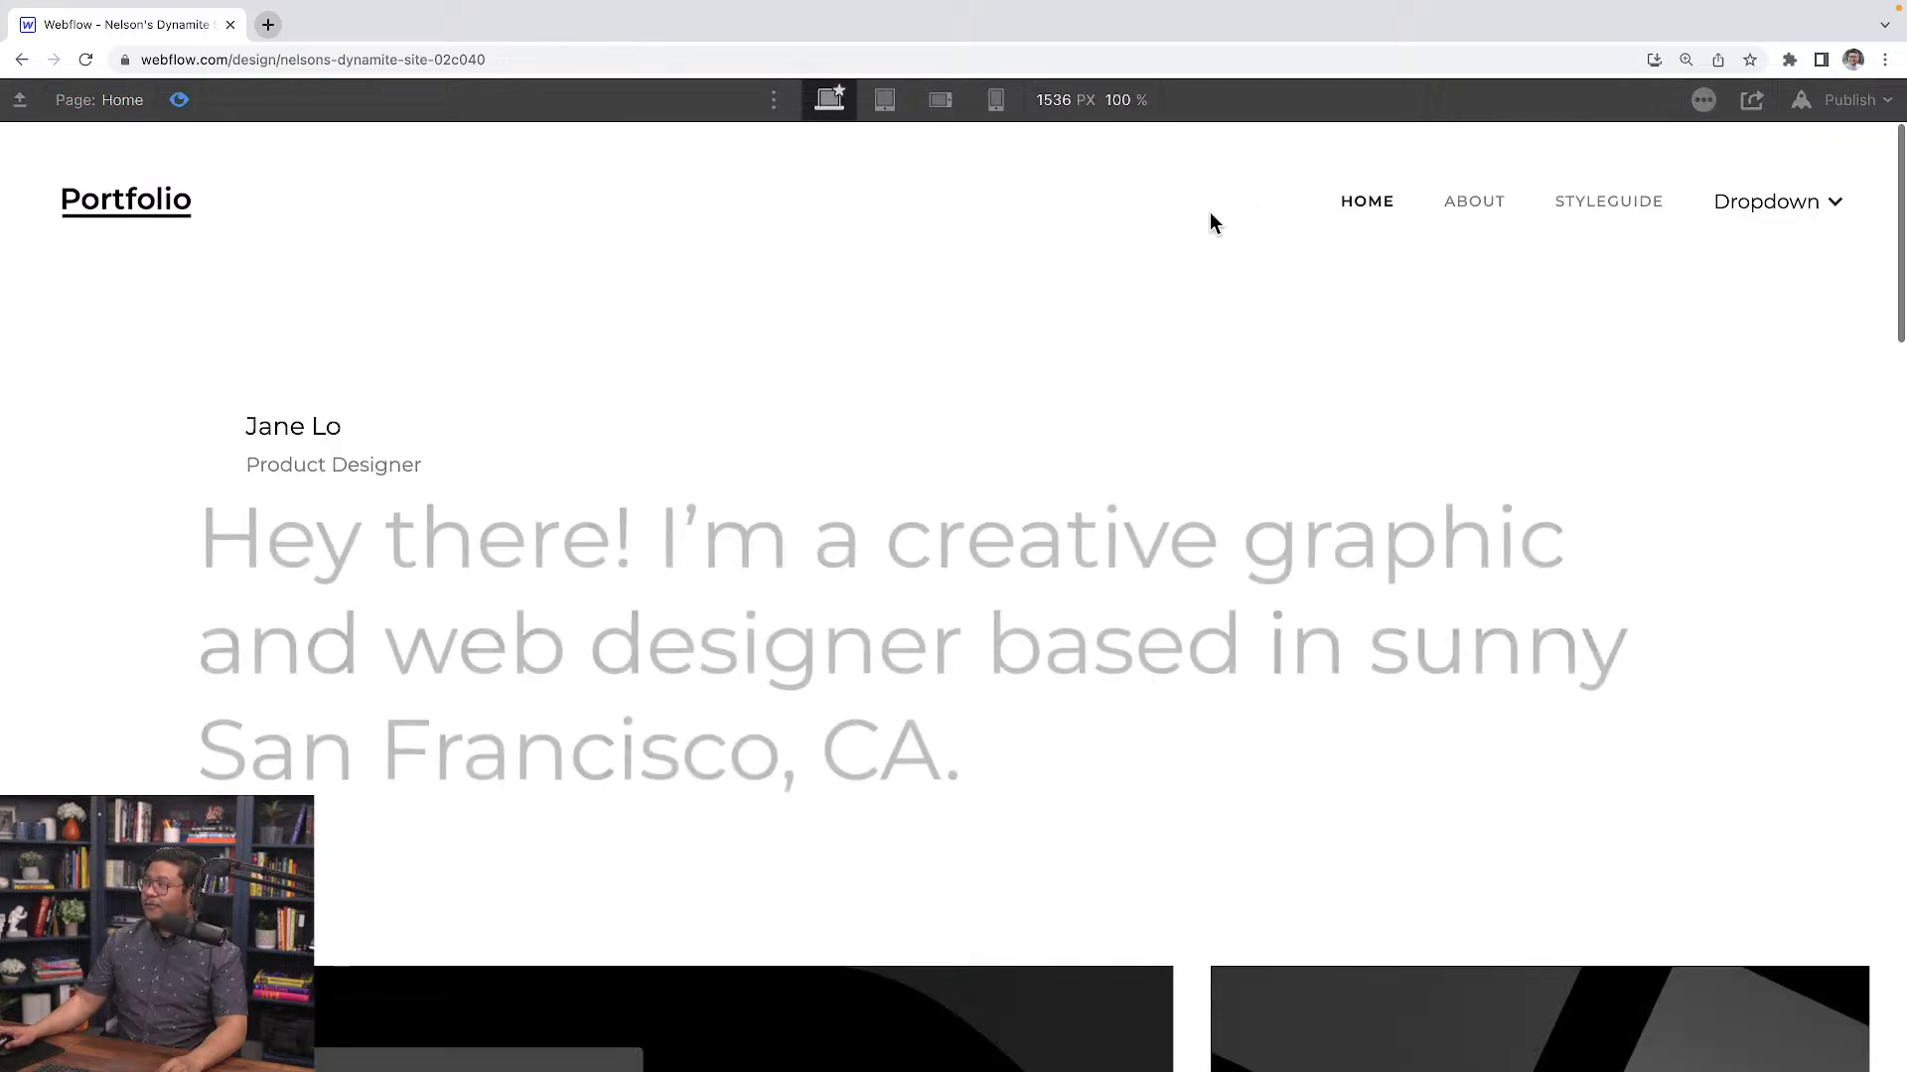
pyautogui.click(1763, 205)
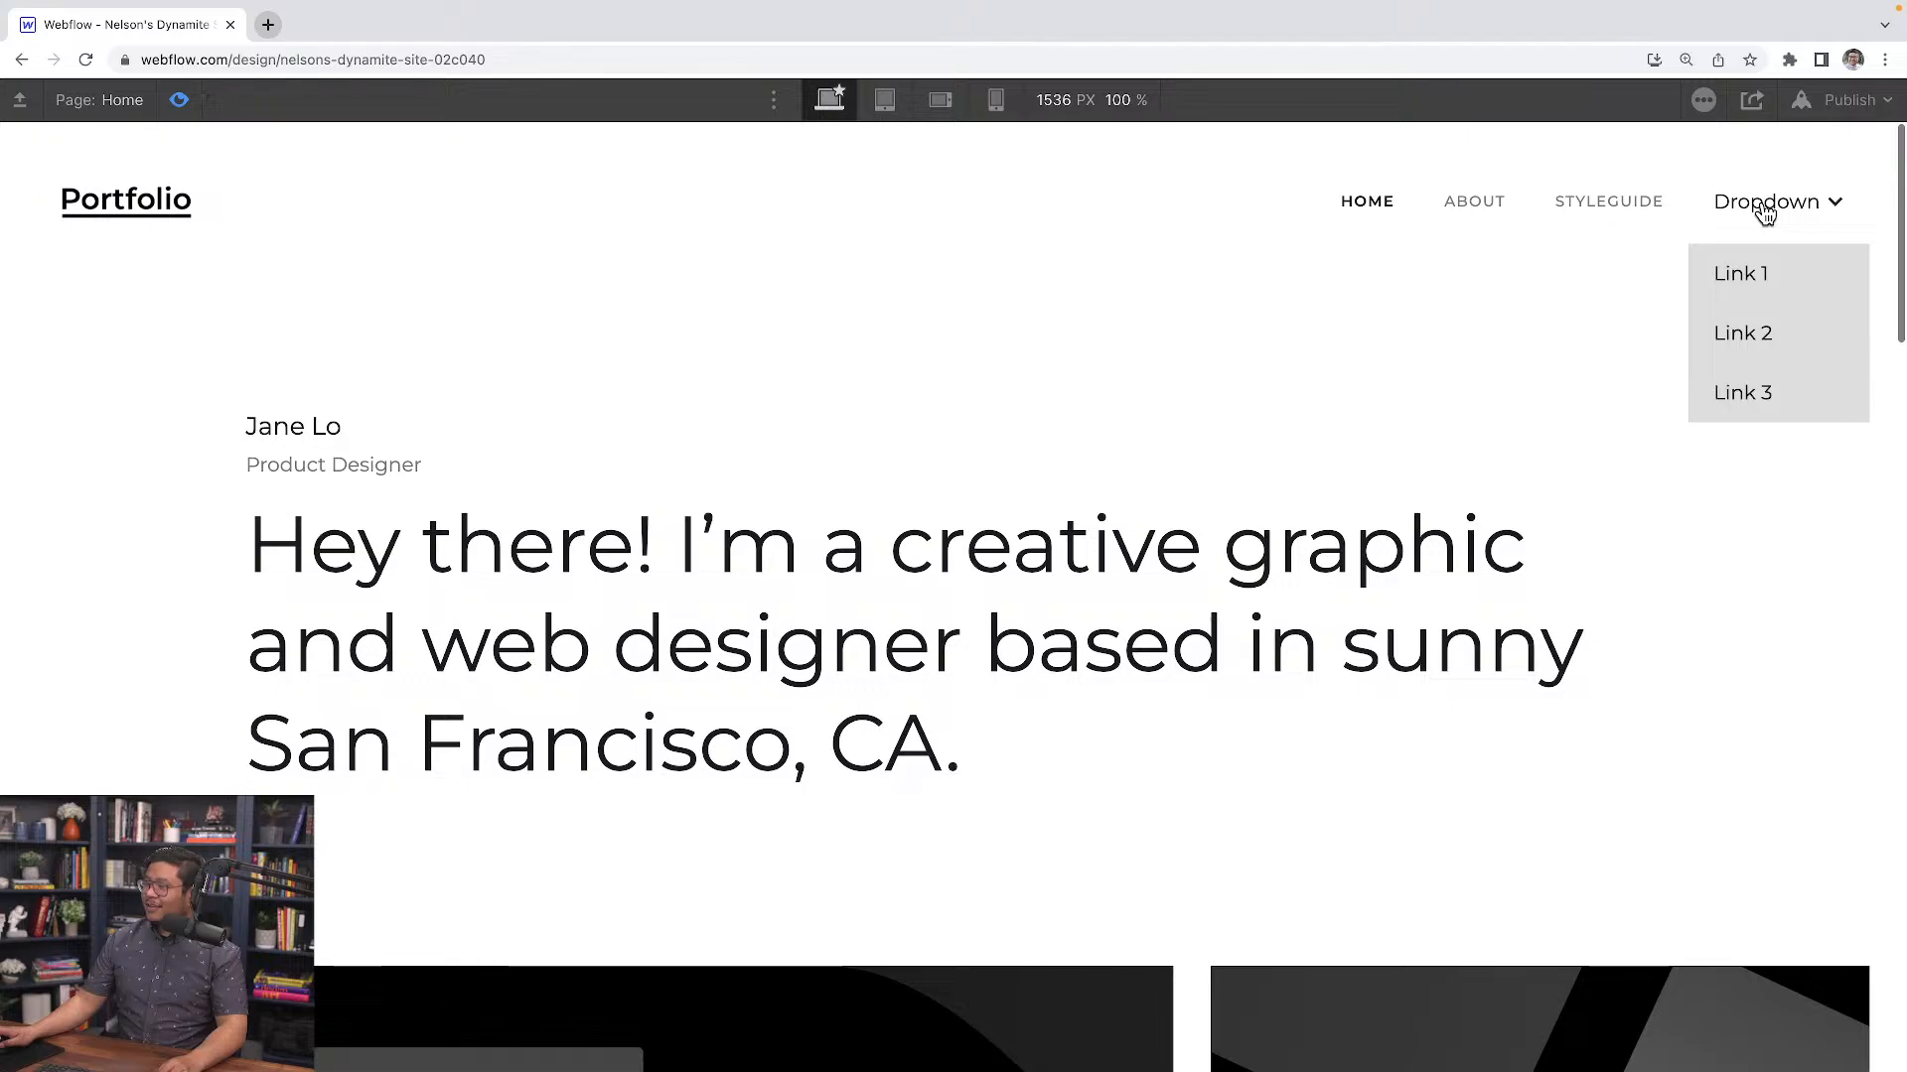
pyautogui.click(1764, 211)
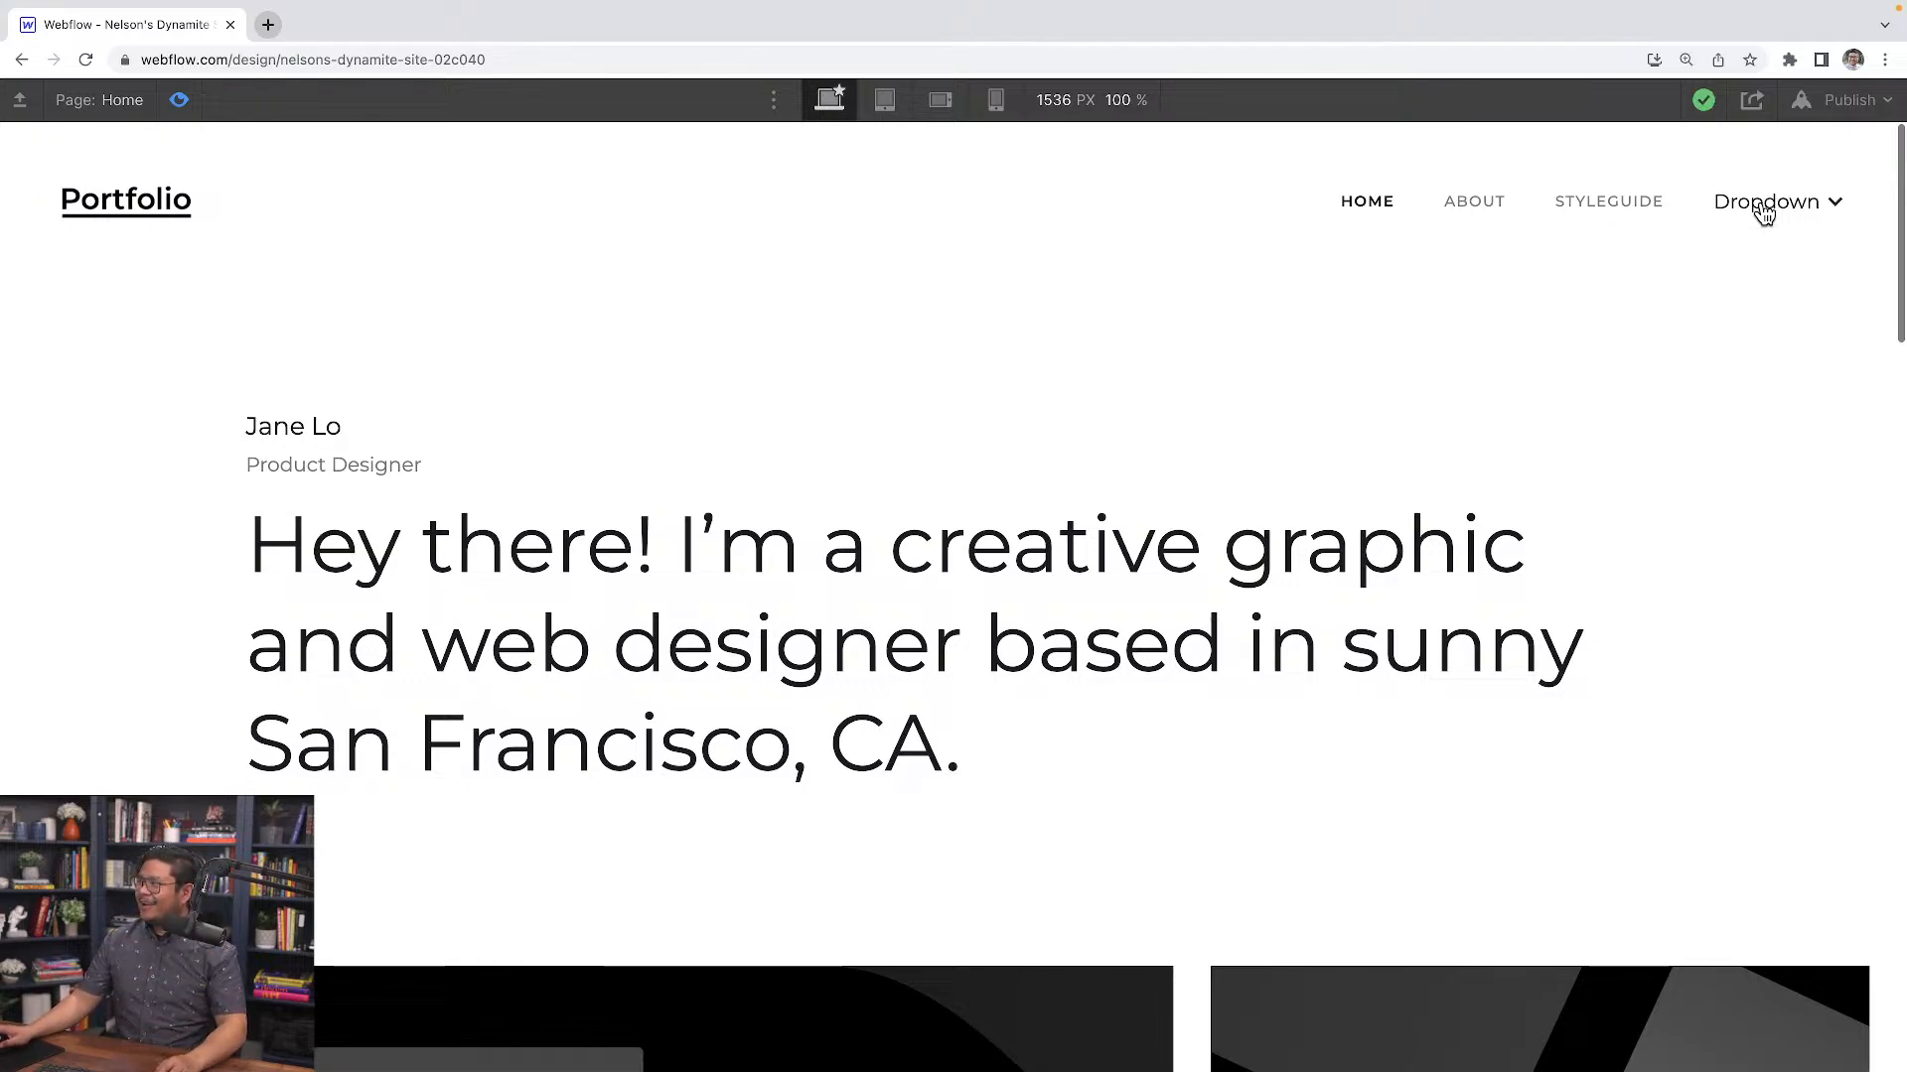
pyautogui.click(1764, 211)
pyautogui.click(1794, 218)
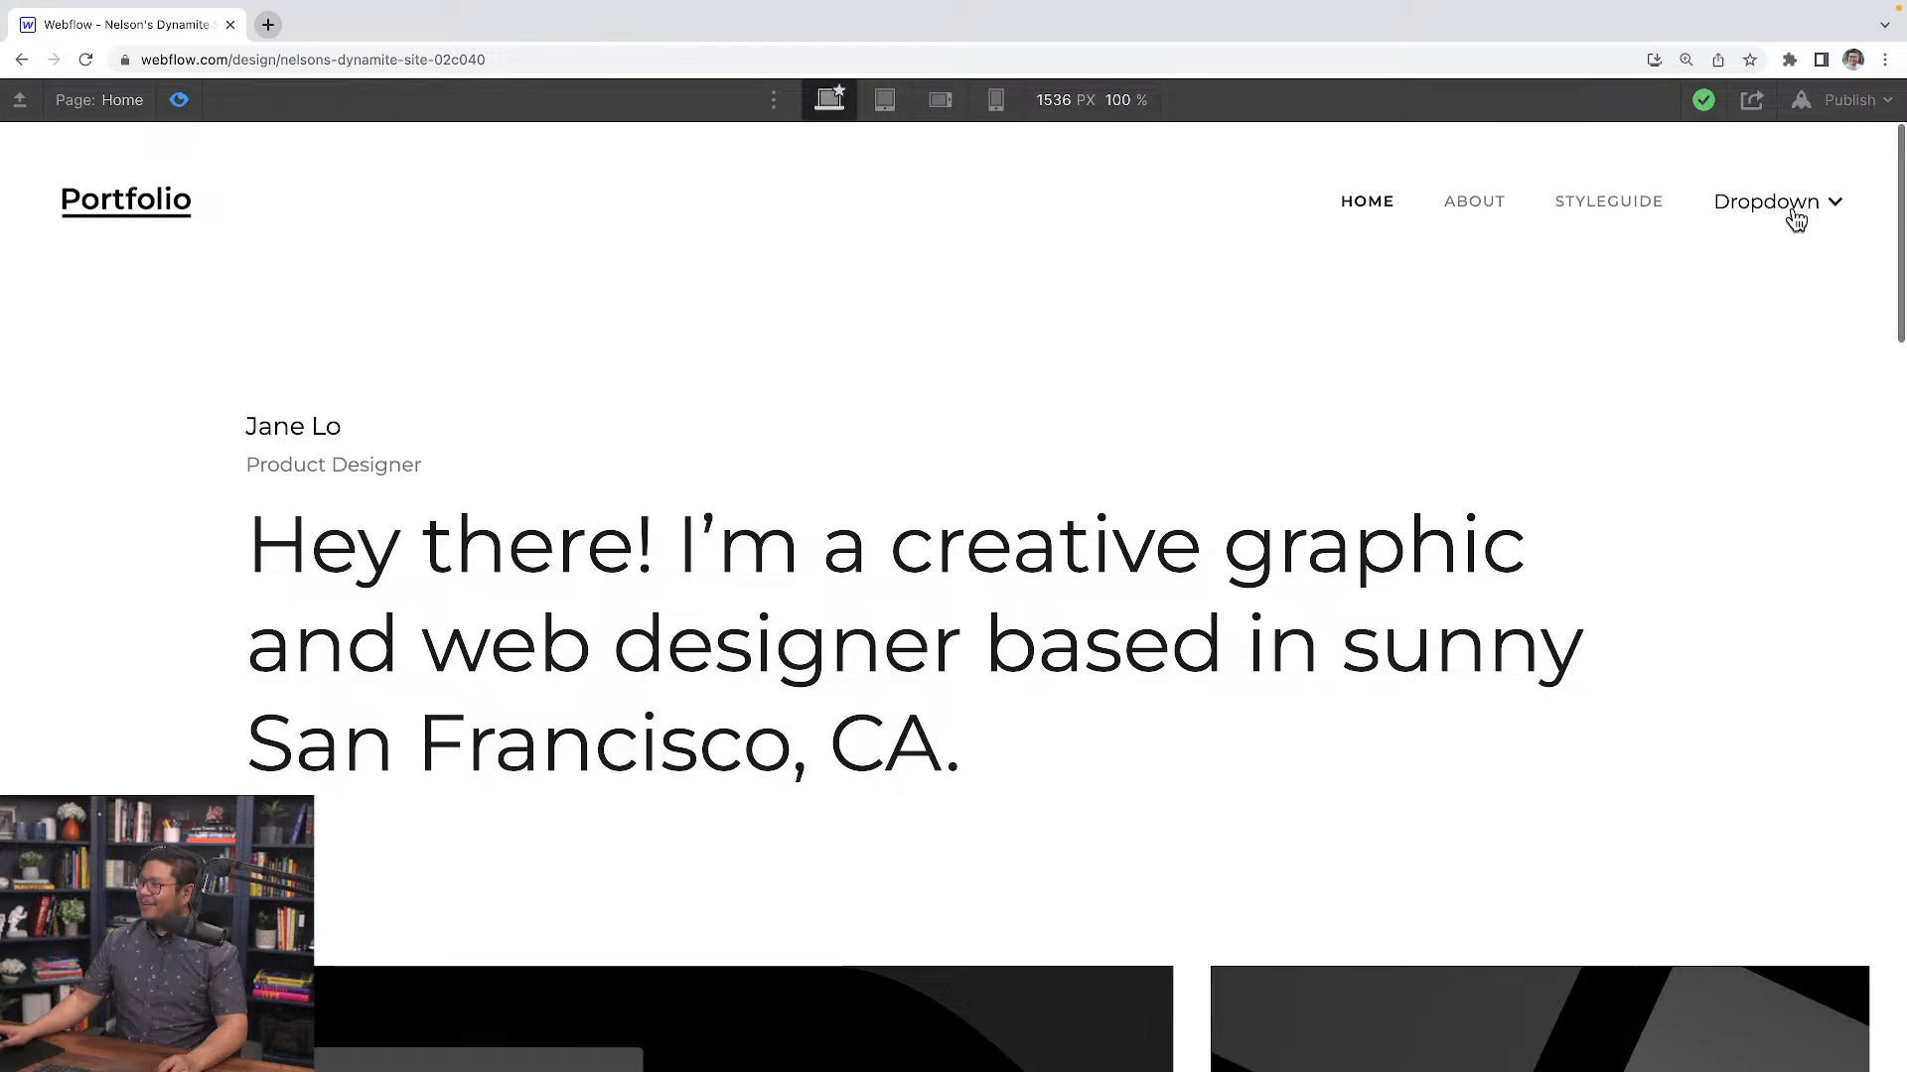
pyautogui.click(1793, 217)
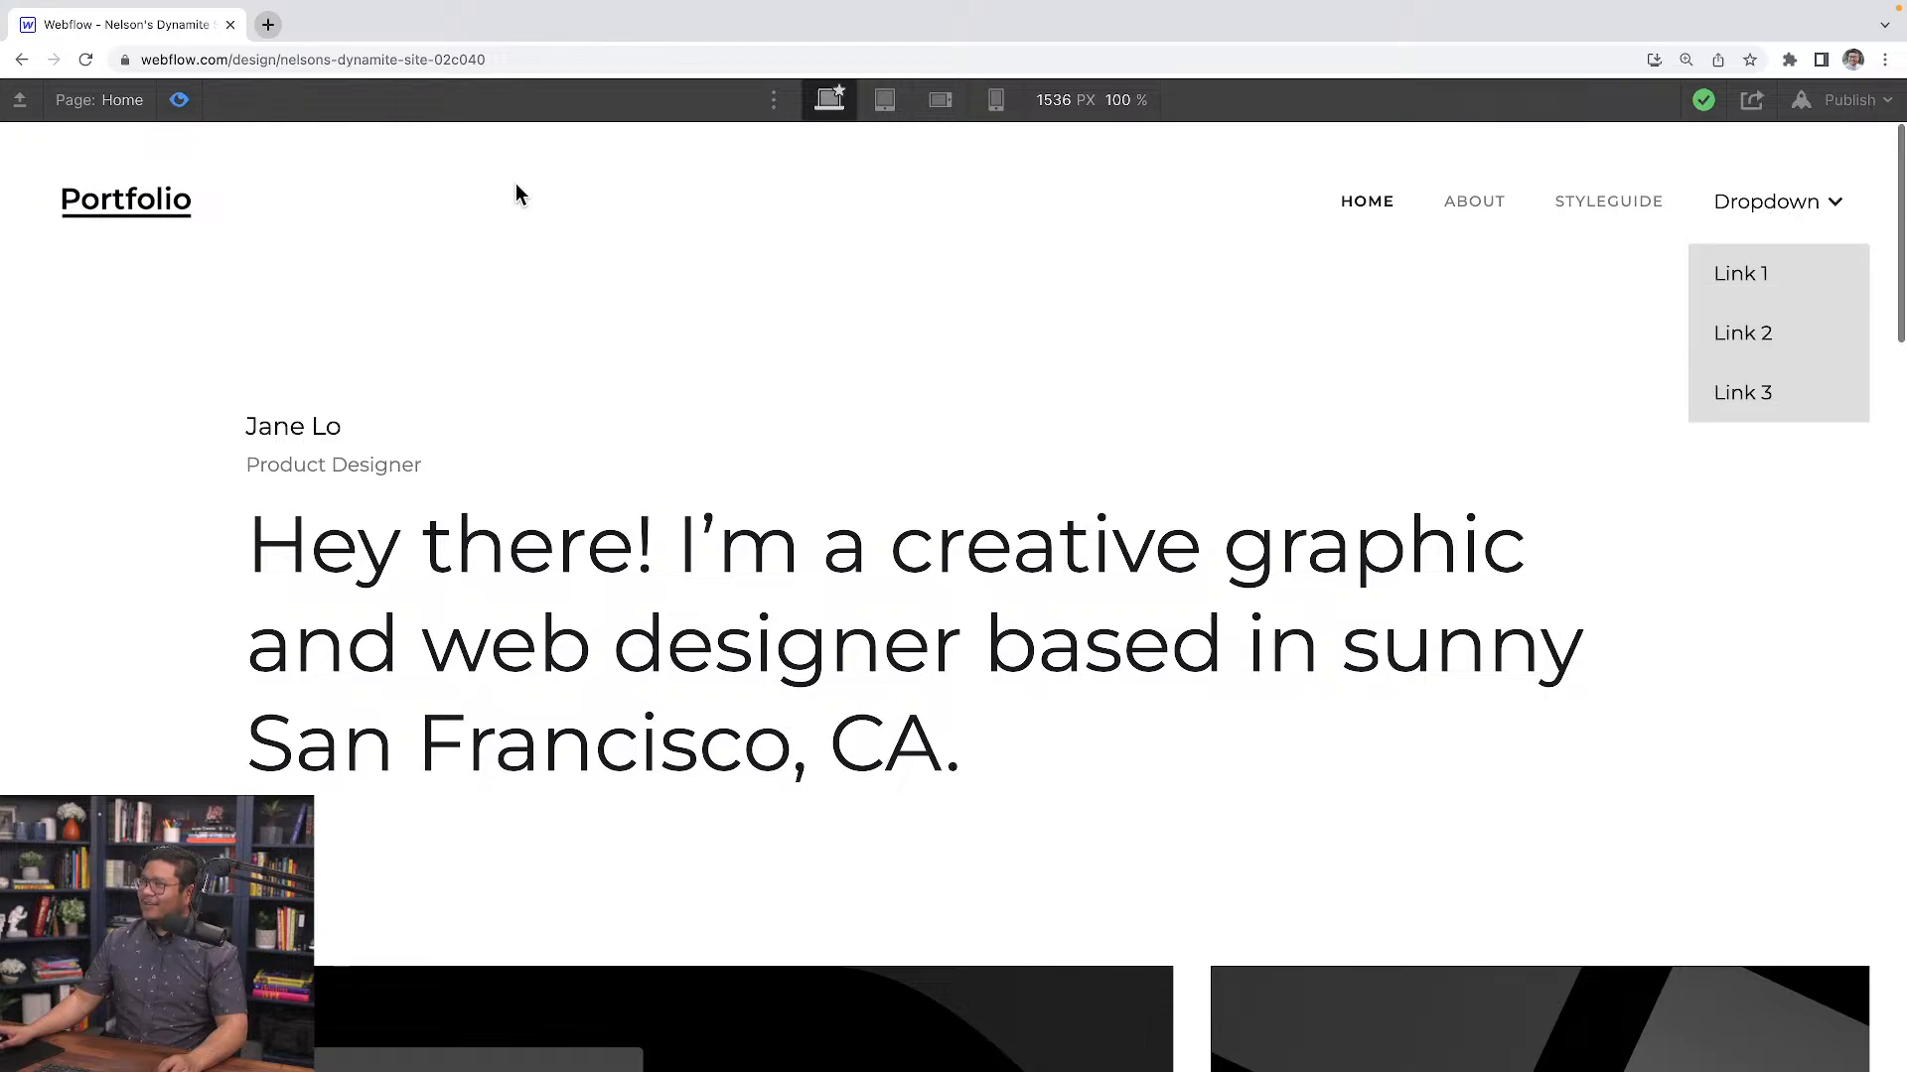
pyautogui.click(169, 102)
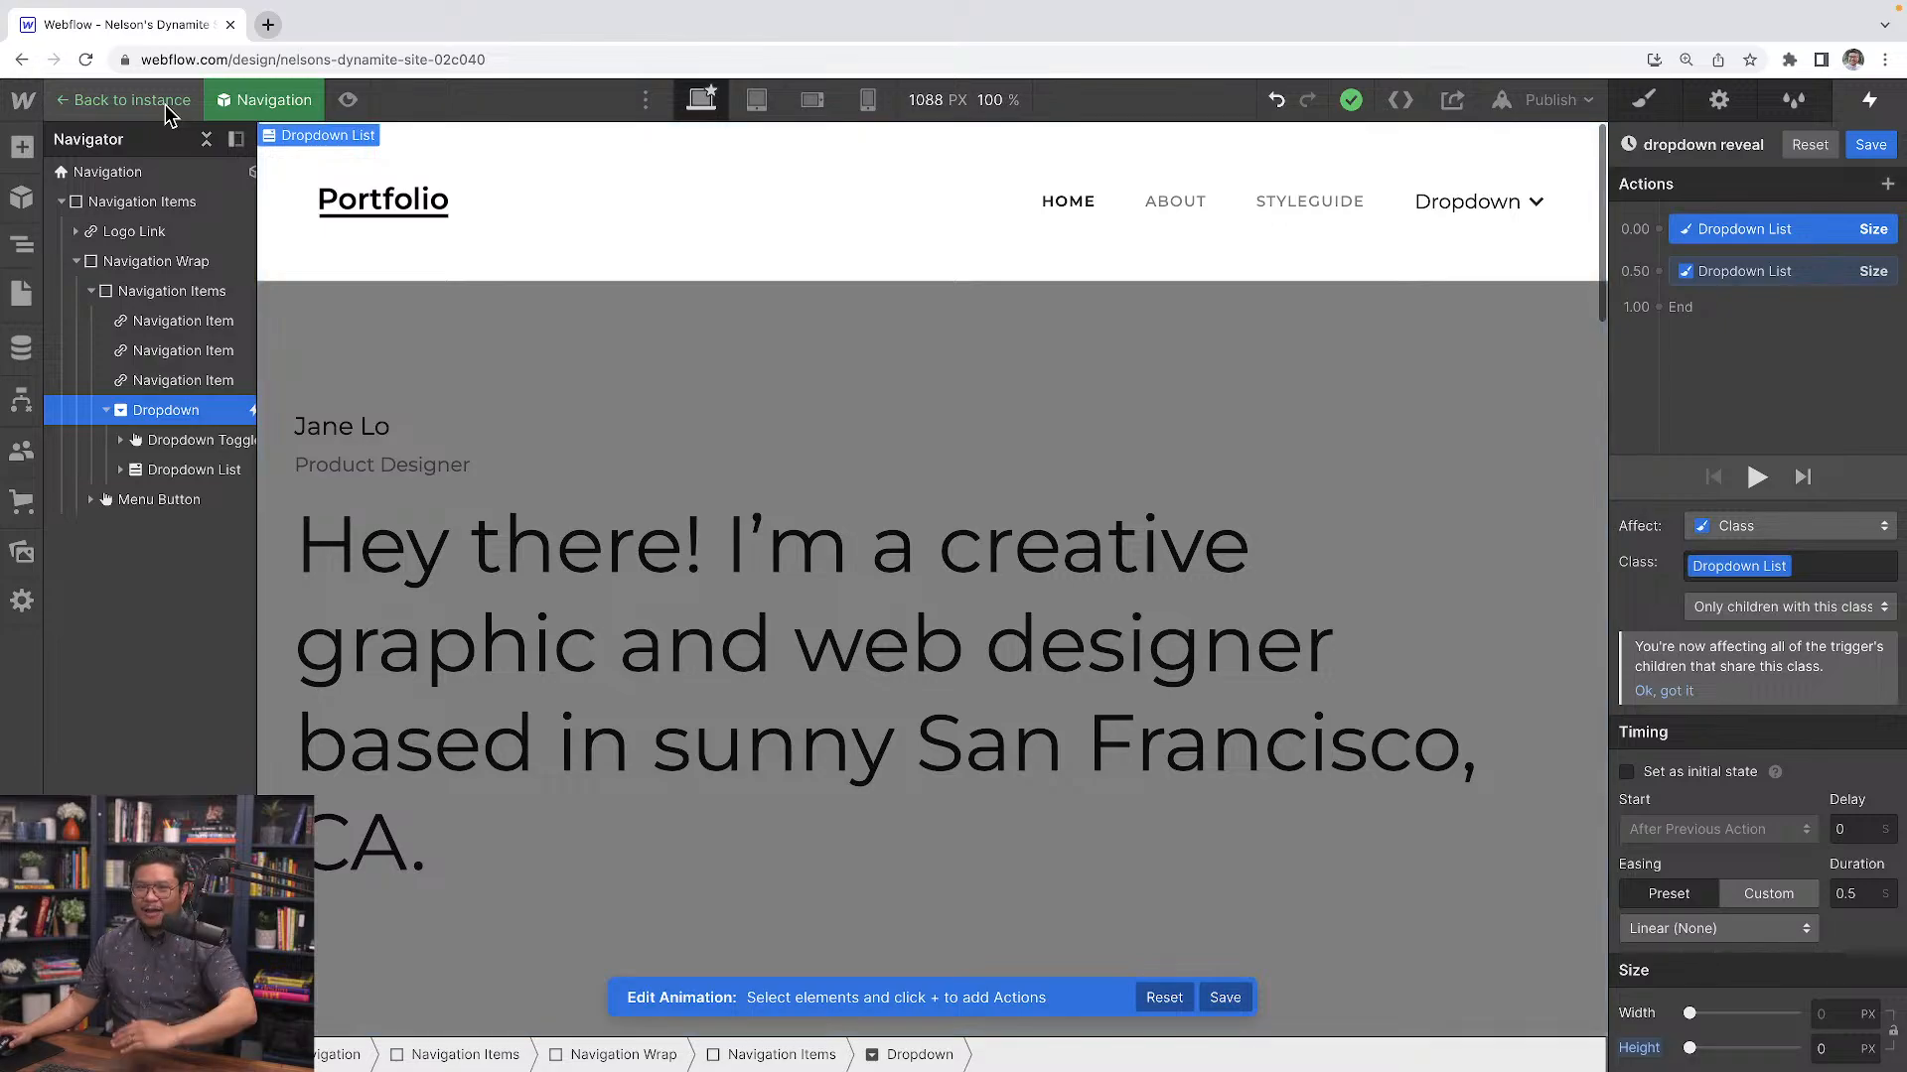
pyautogui.click(165, 104)
pyautogui.click(178, 100)
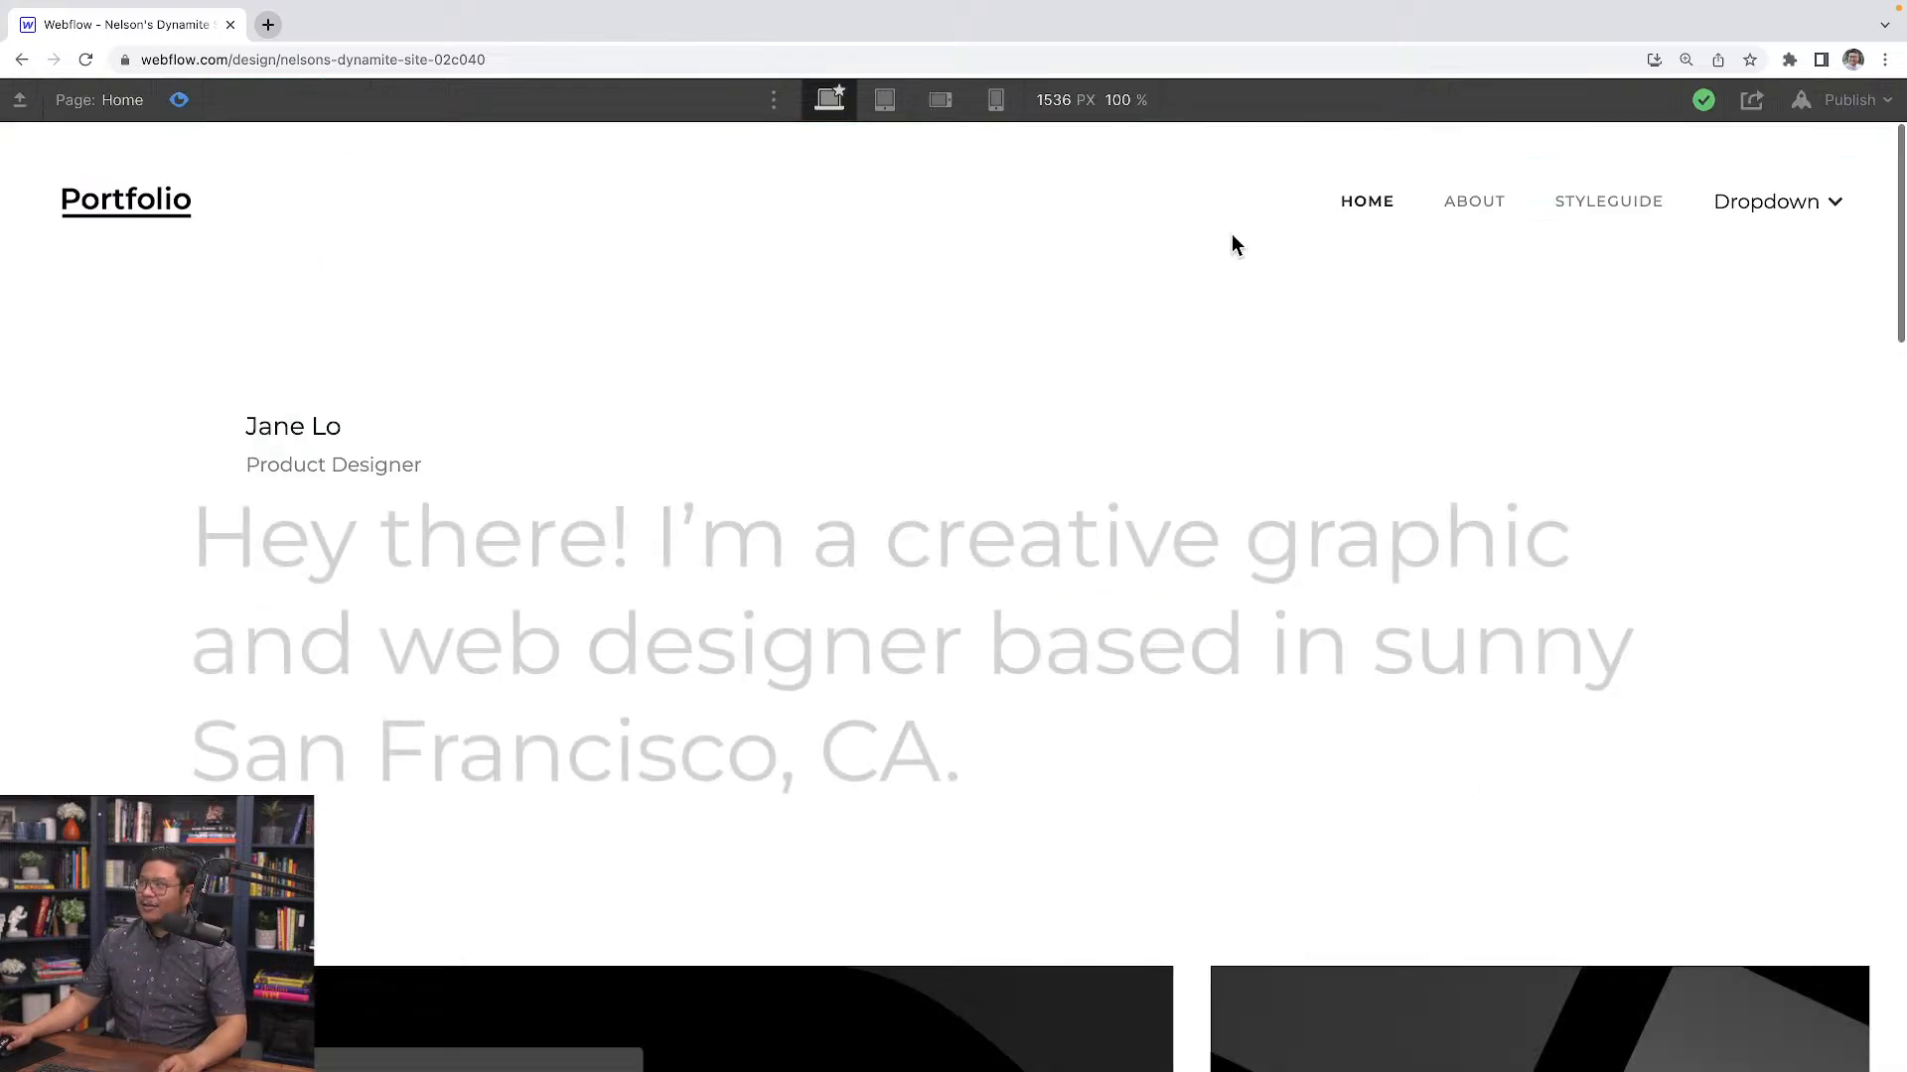
pyautogui.click(1768, 211)
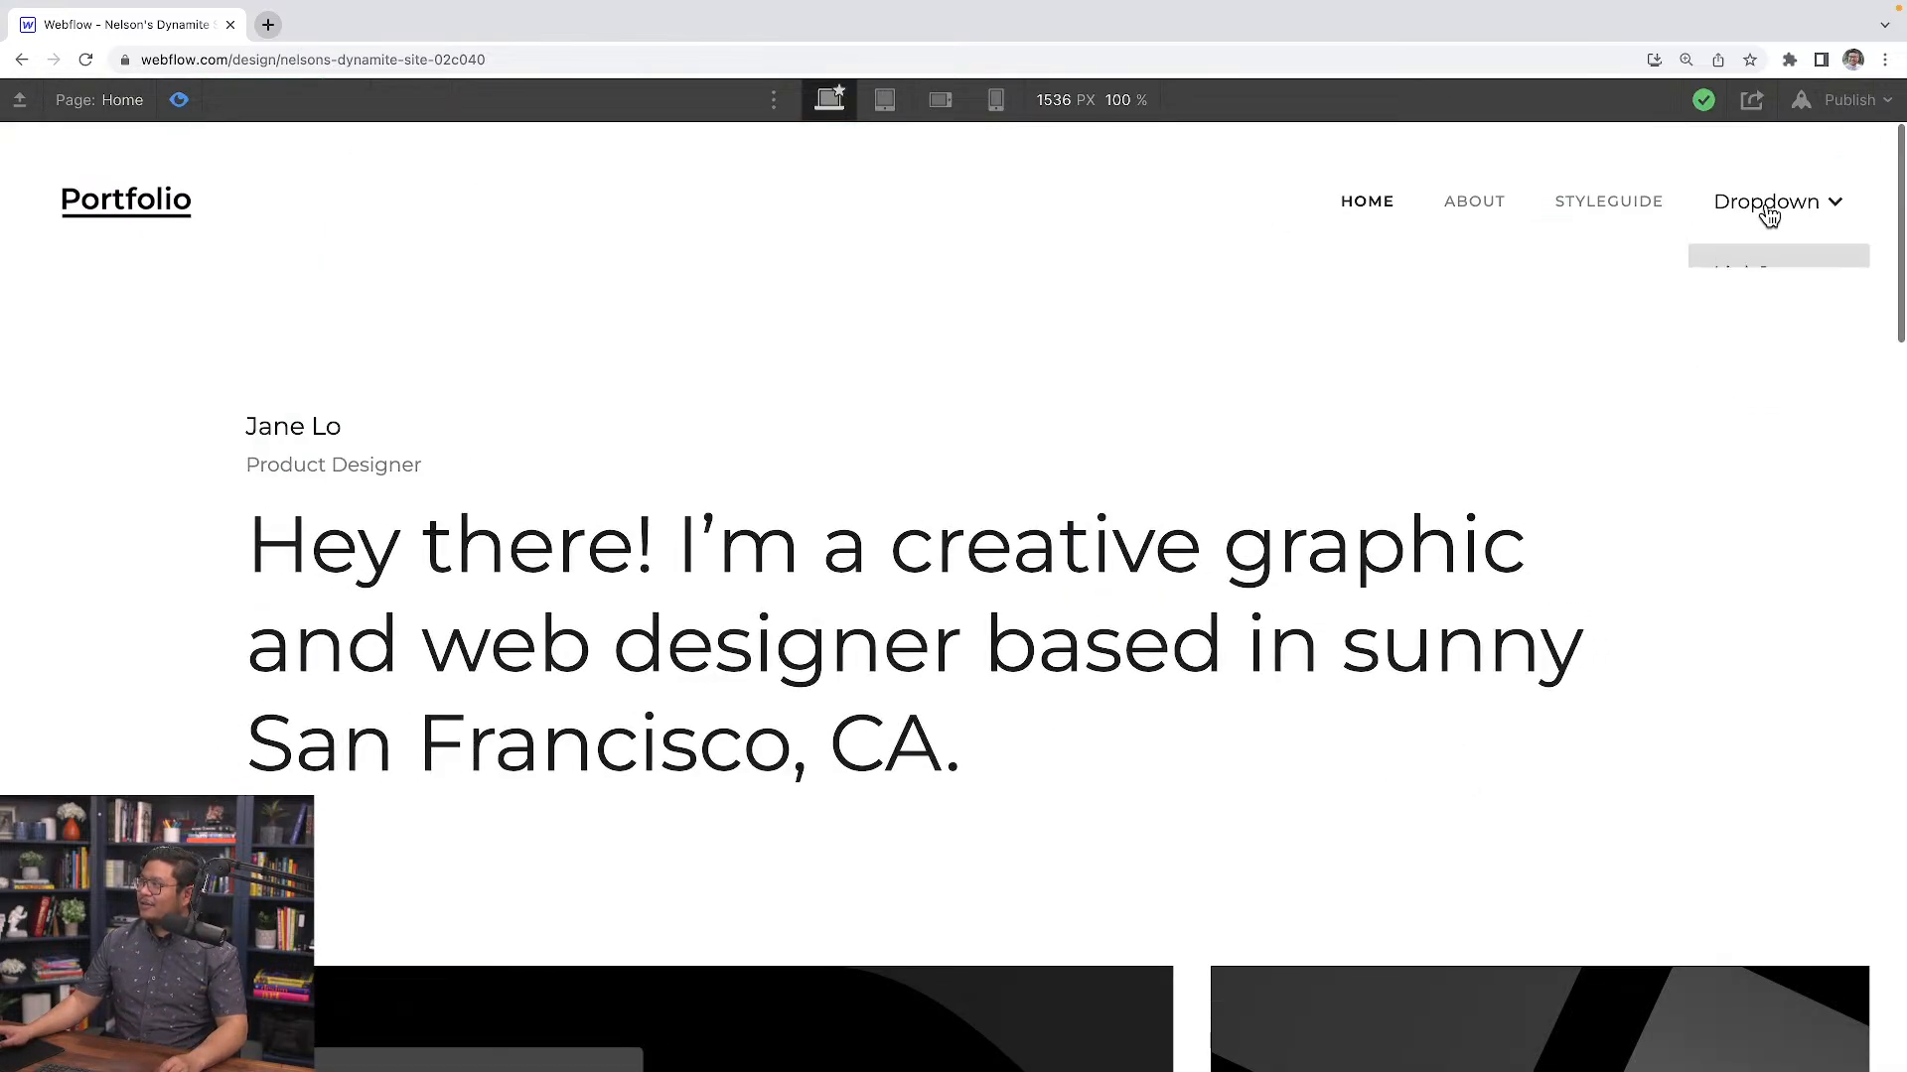
# Edit the Navigation component and turn Set as initial state back on for the first Dropdown List action of dropdown reveal
pyautogui.click(179, 101)
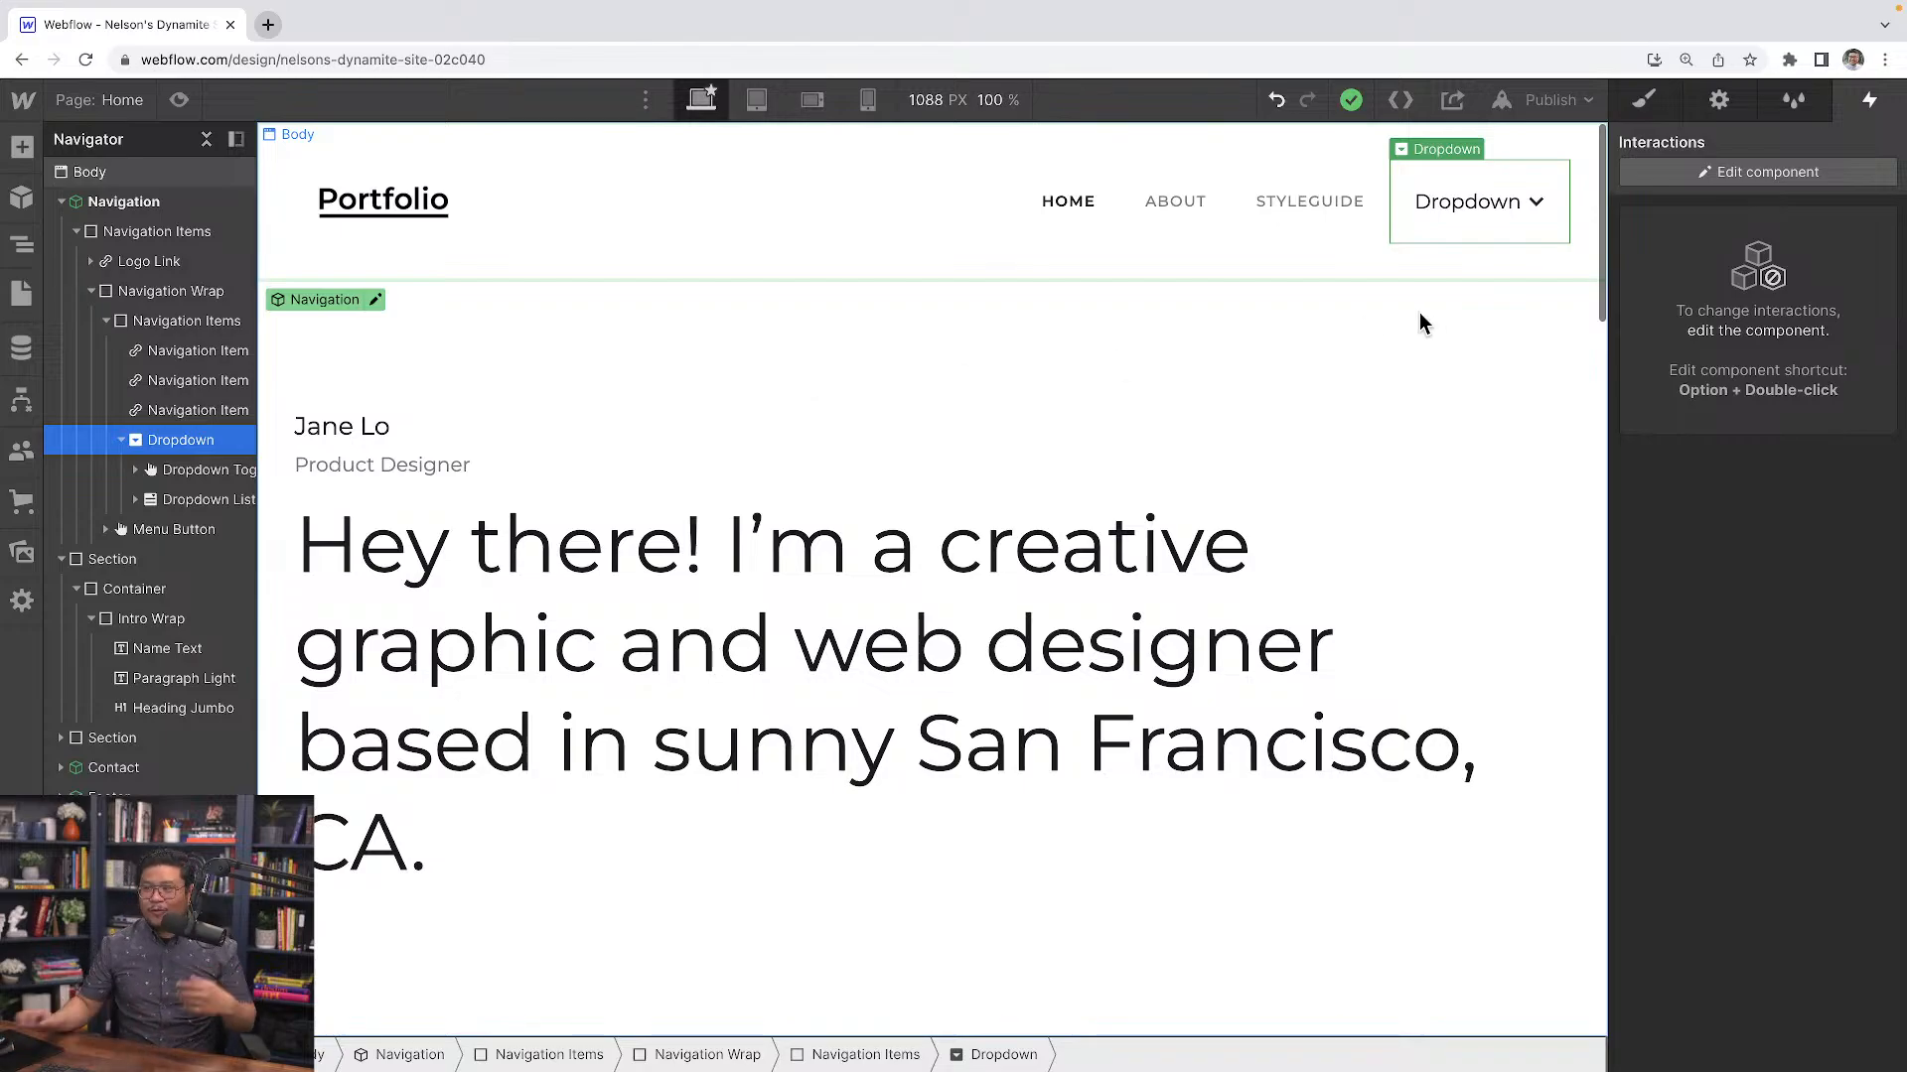
pyautogui.click(1645, 100)
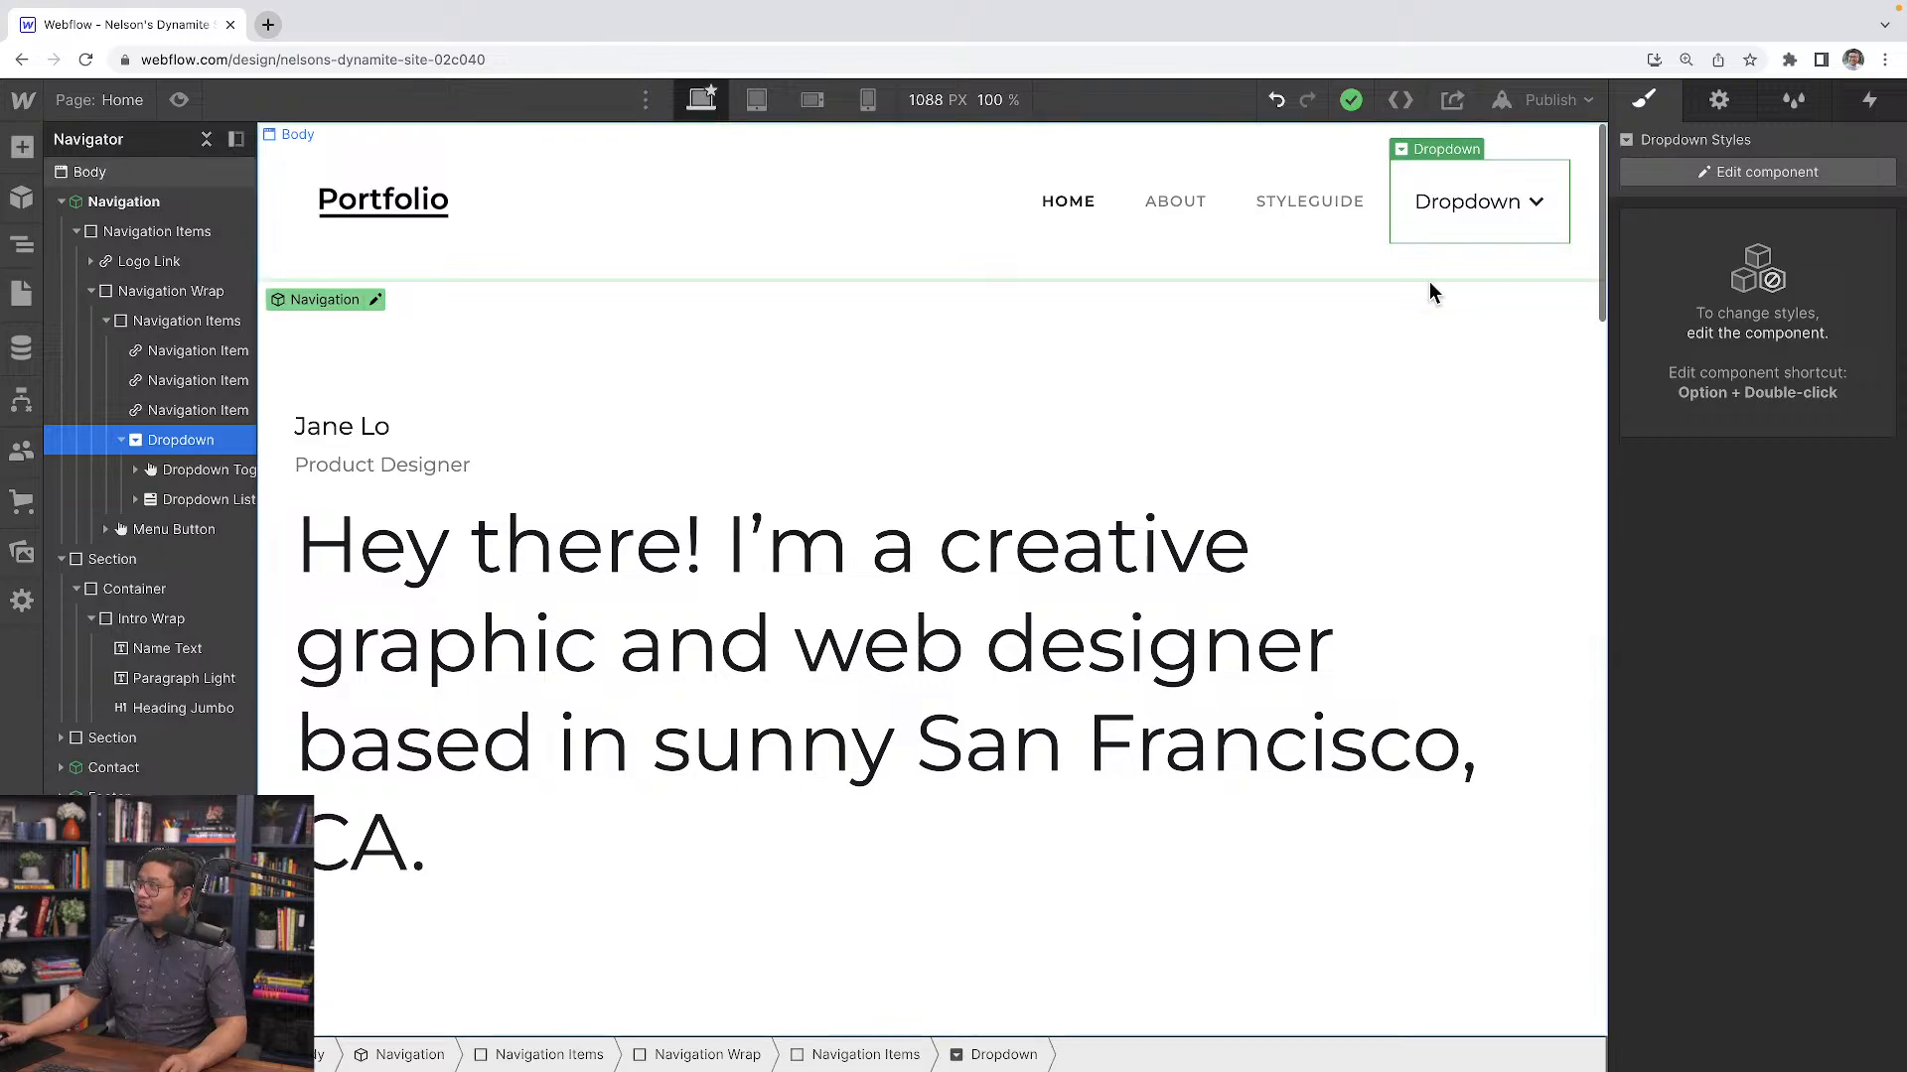
pyautogui.click(1724, 173)
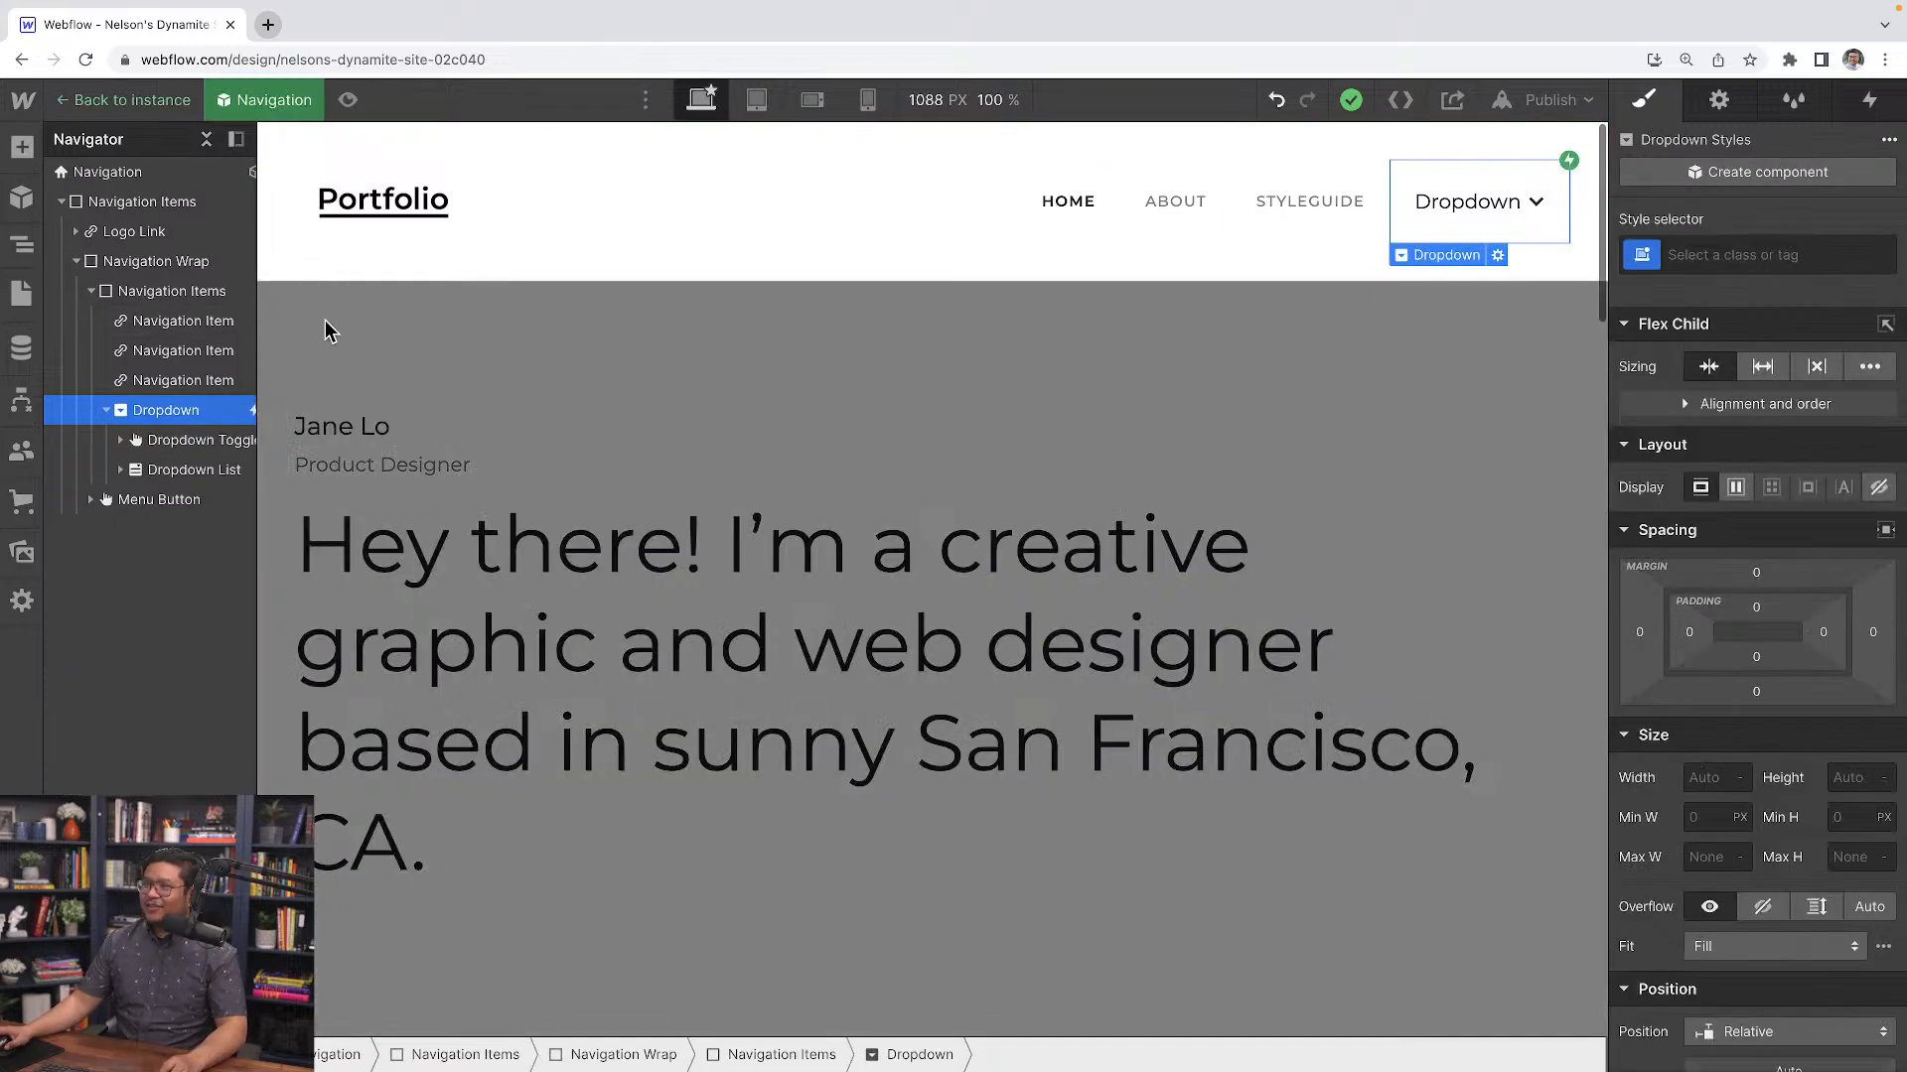
pyautogui.click(1869, 100)
pyautogui.click(1721, 237)
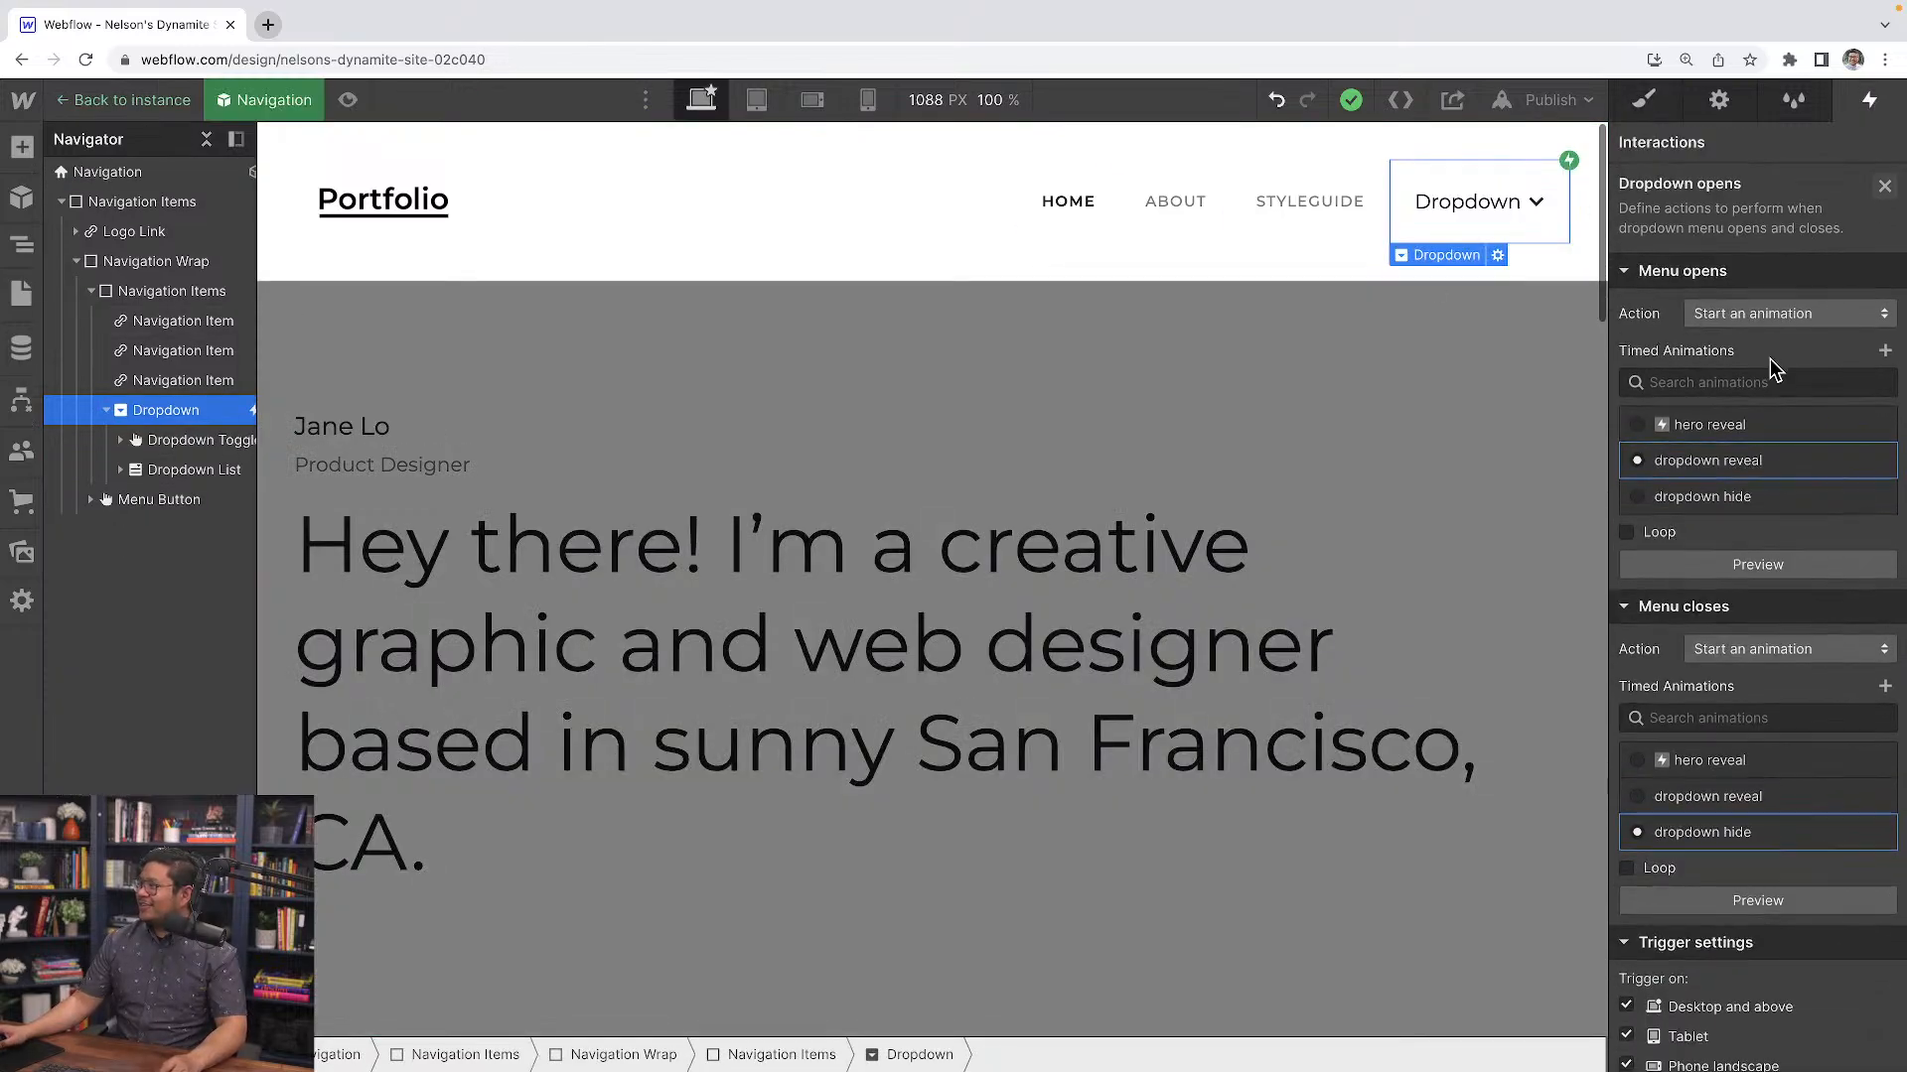
pyautogui.click(1723, 457)
pyautogui.click(1799, 229)
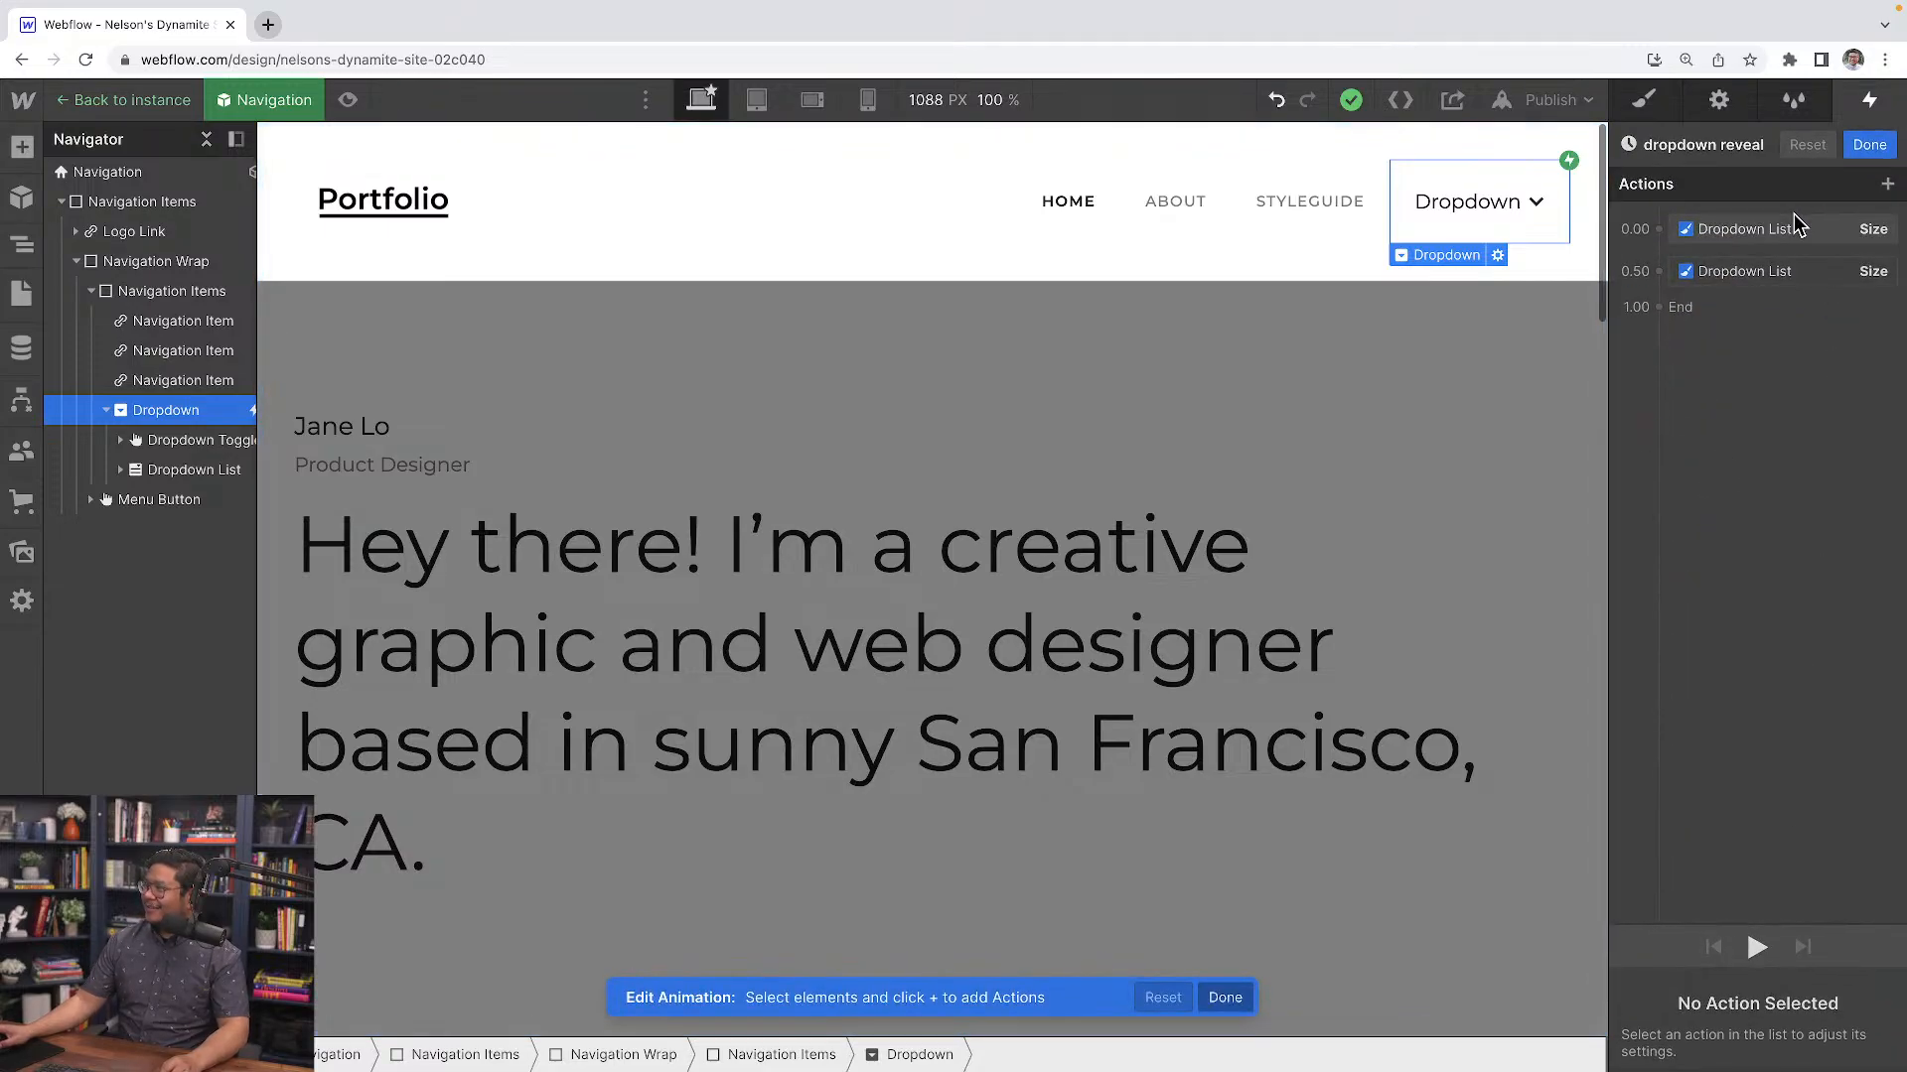
pyautogui.click(1700, 772)
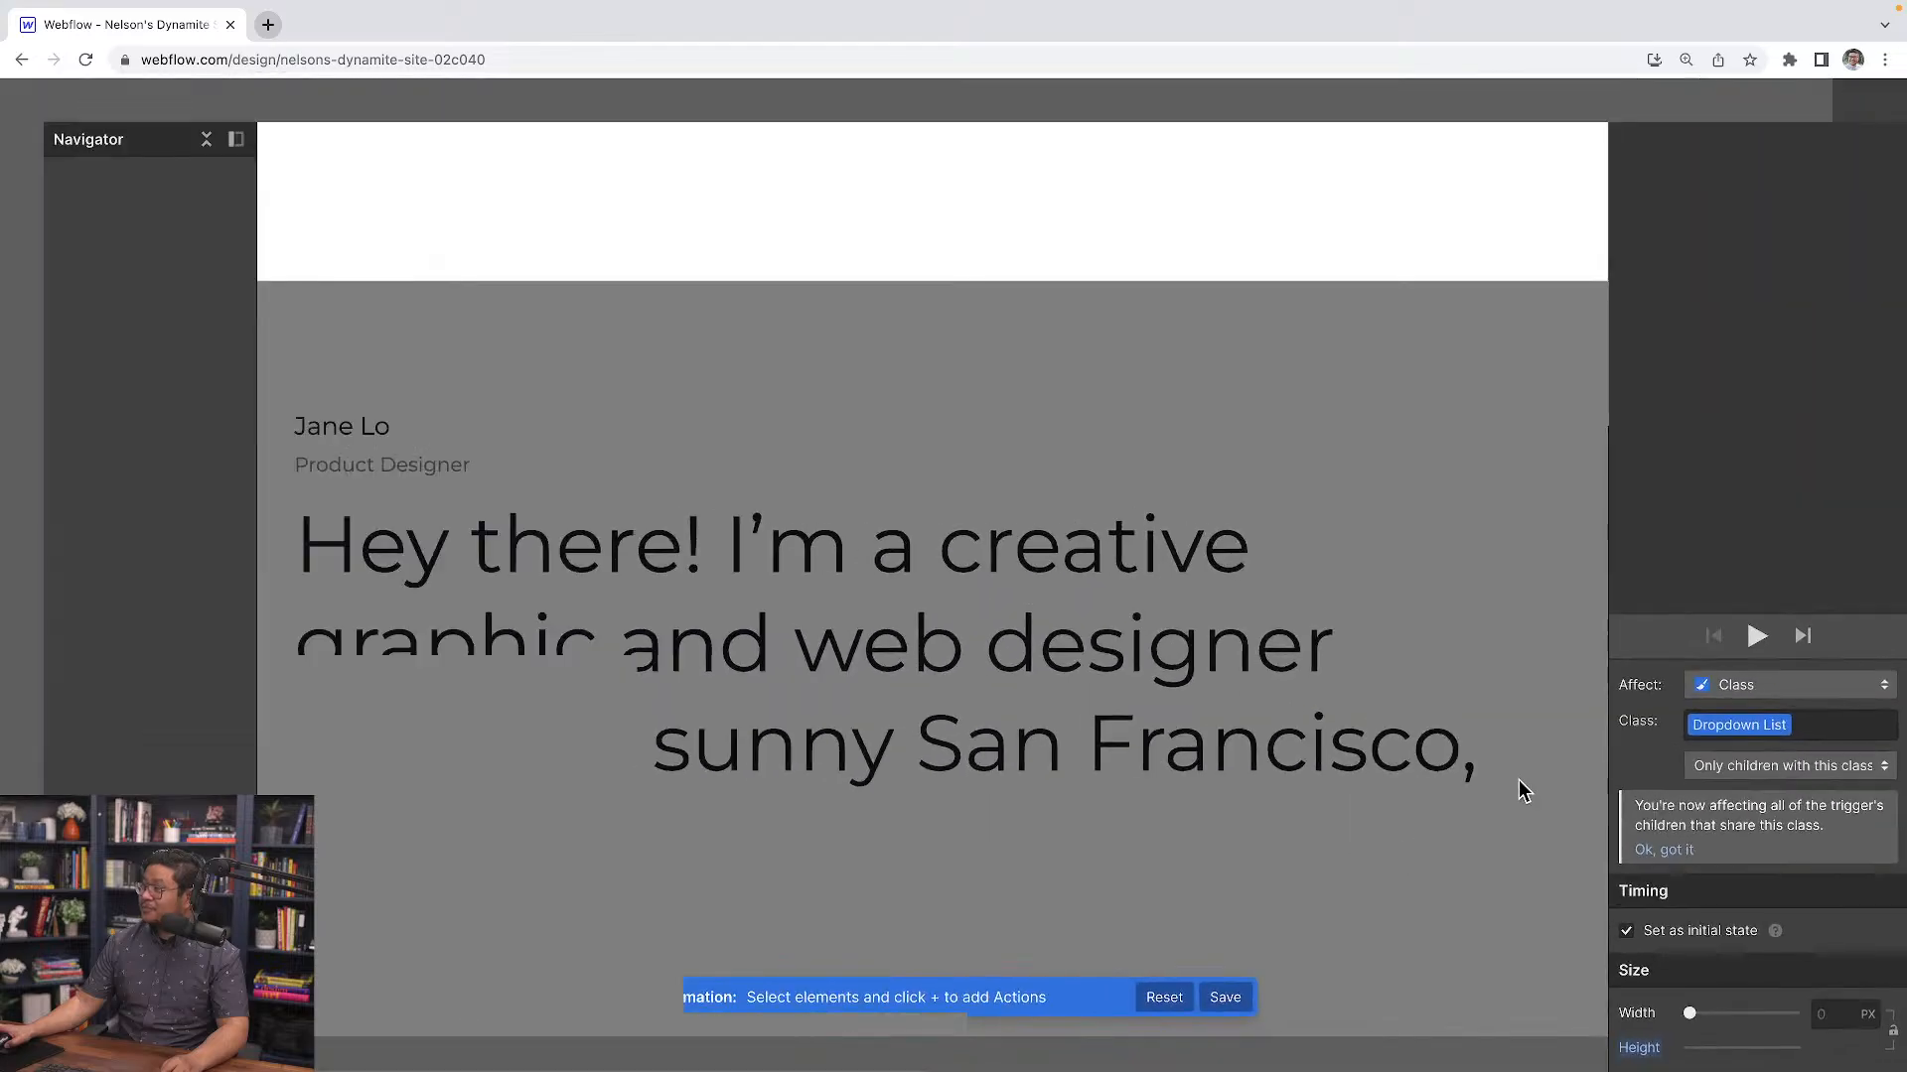
pyautogui.click(1875, 142)
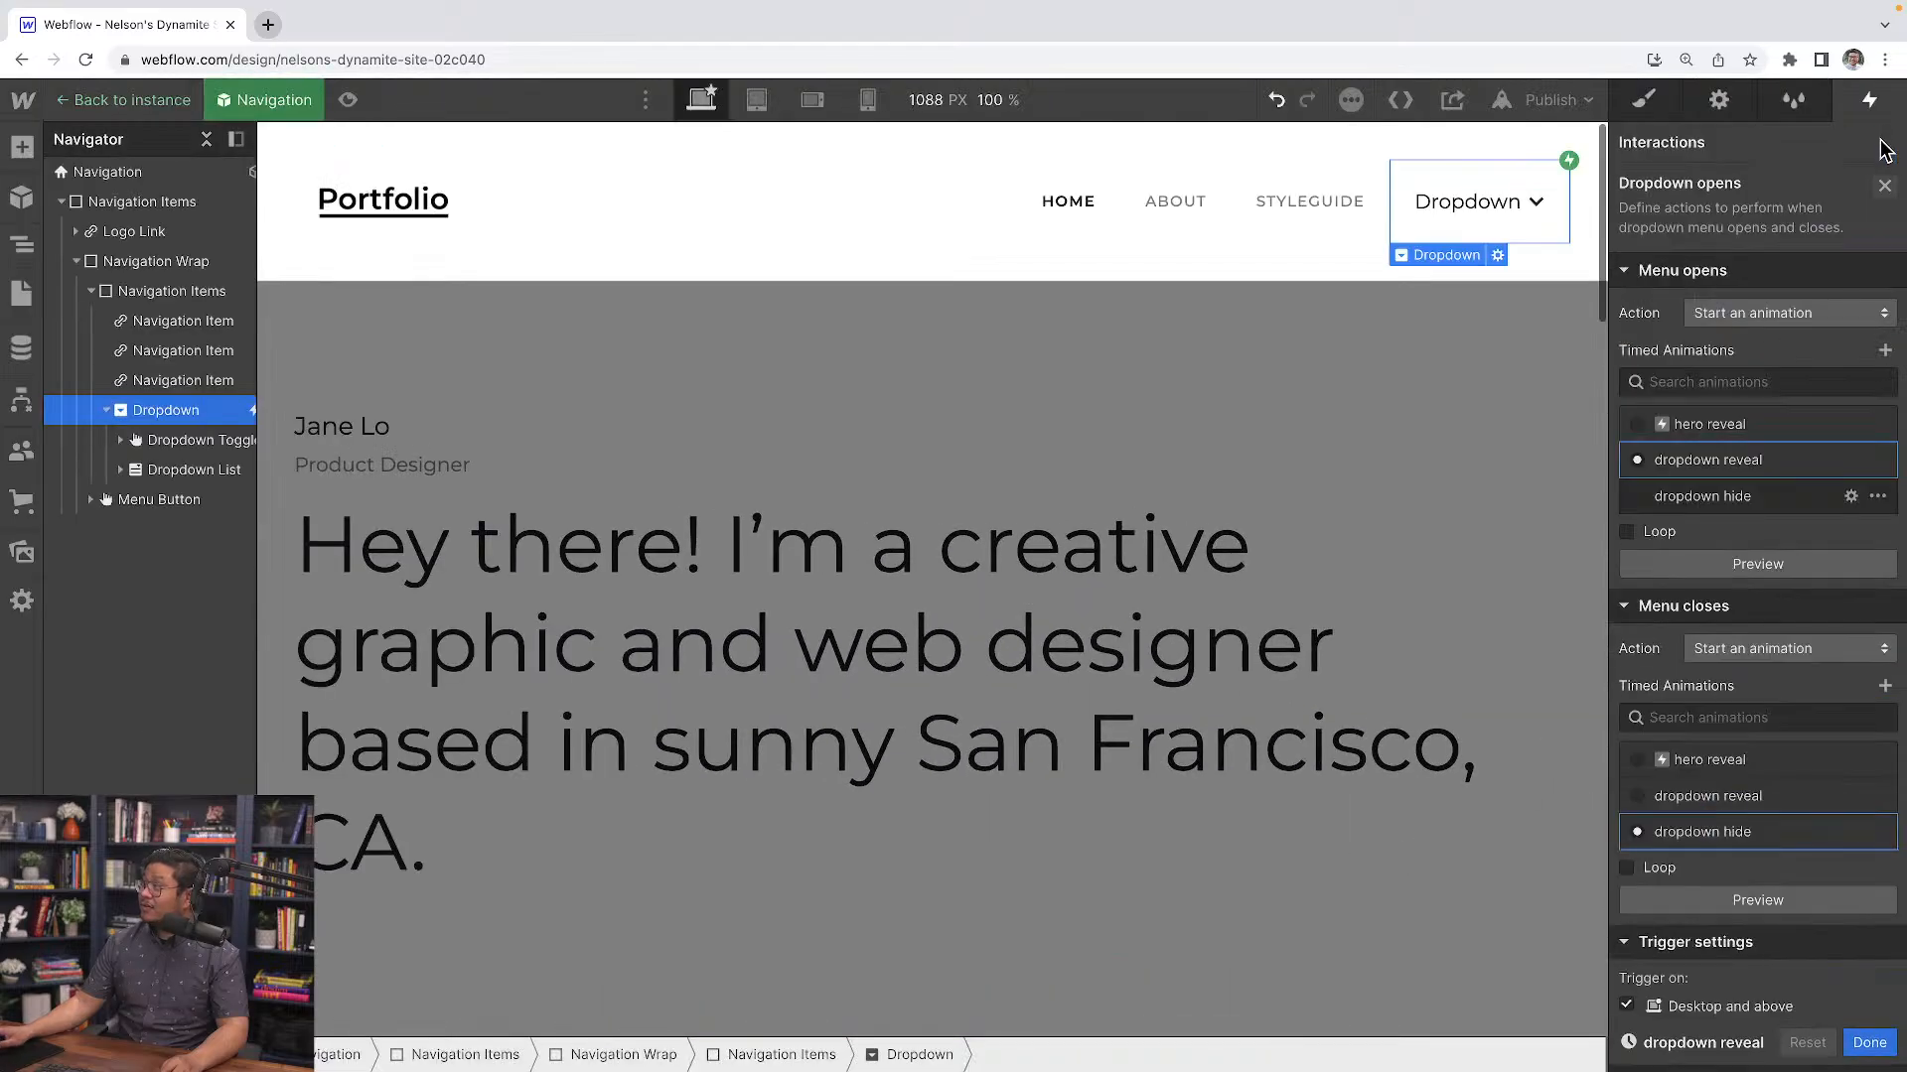
# Preview the page again and test the dropdown opening and closing
pyautogui.click(346, 100)
pyautogui.click(1838, 206)
pyautogui.click(1838, 206)
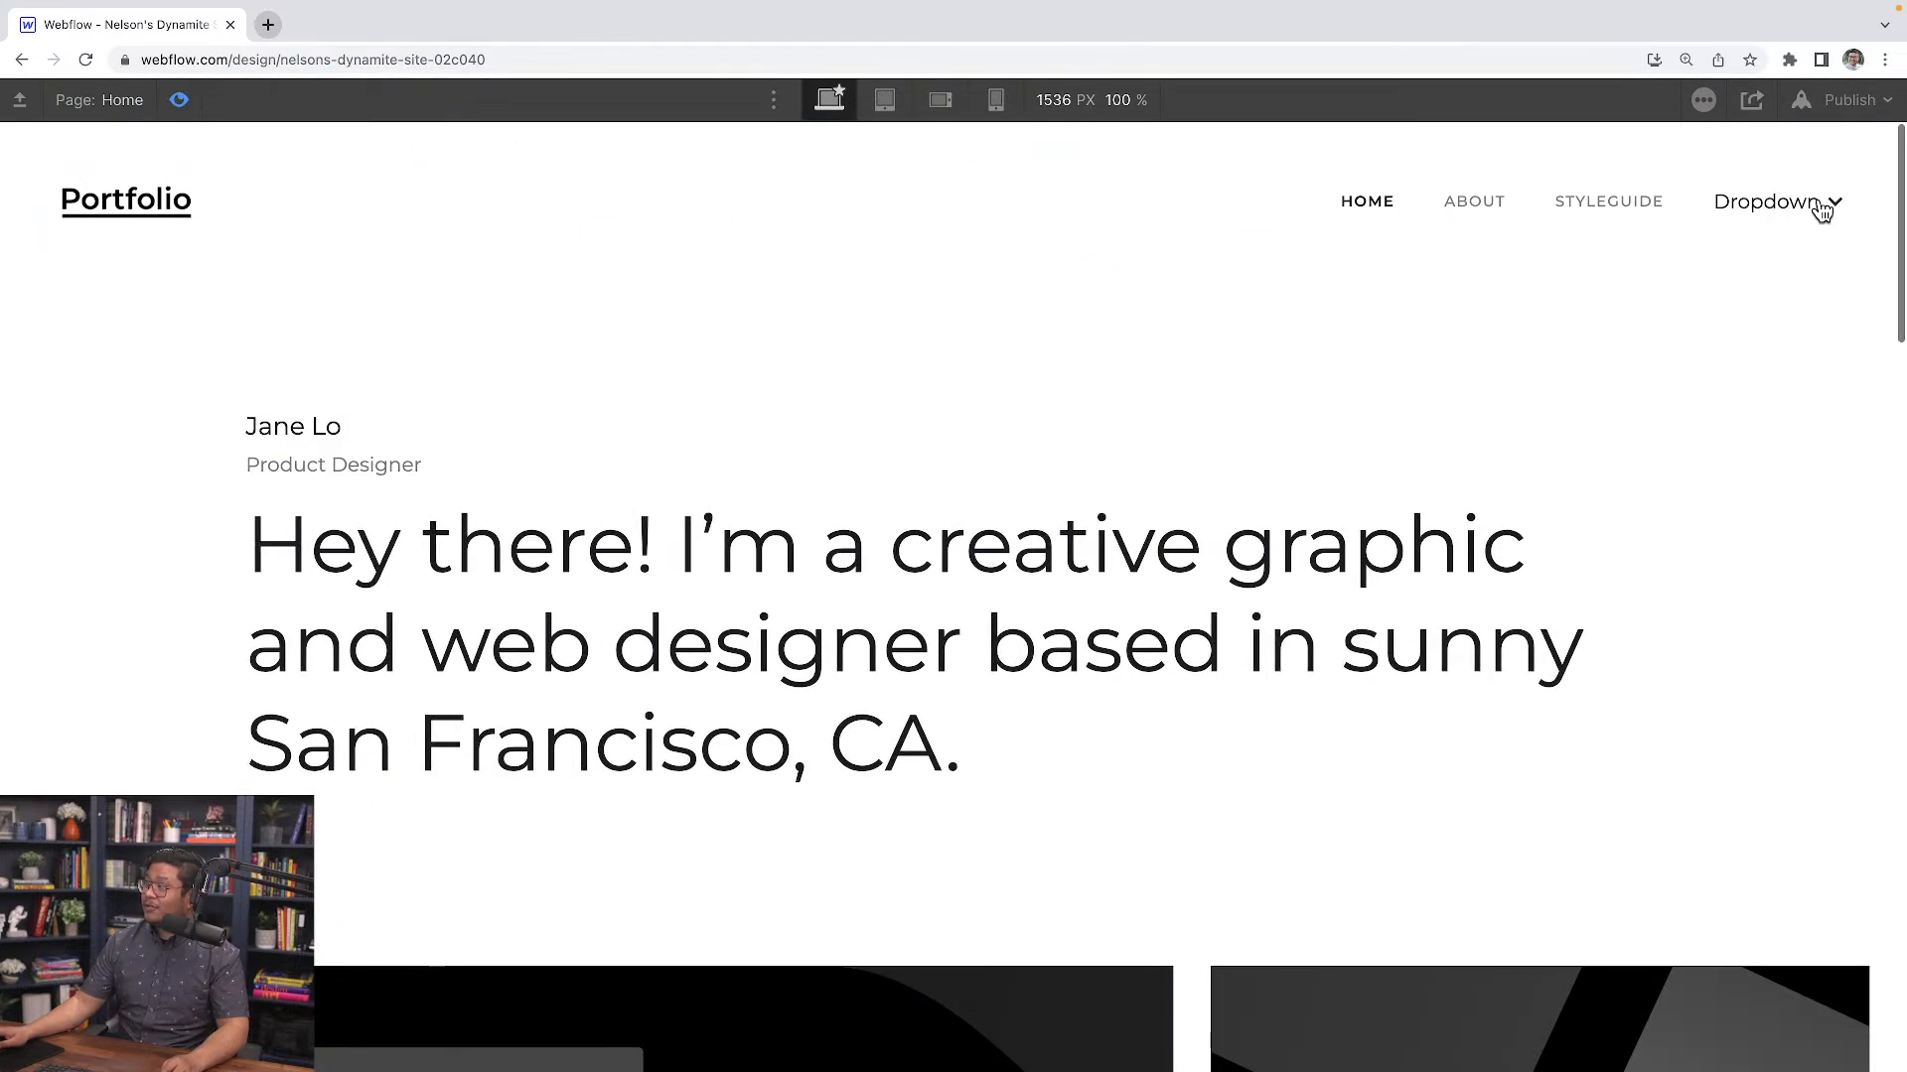
pyautogui.click(1797, 206)
pyautogui.click(1758, 211)
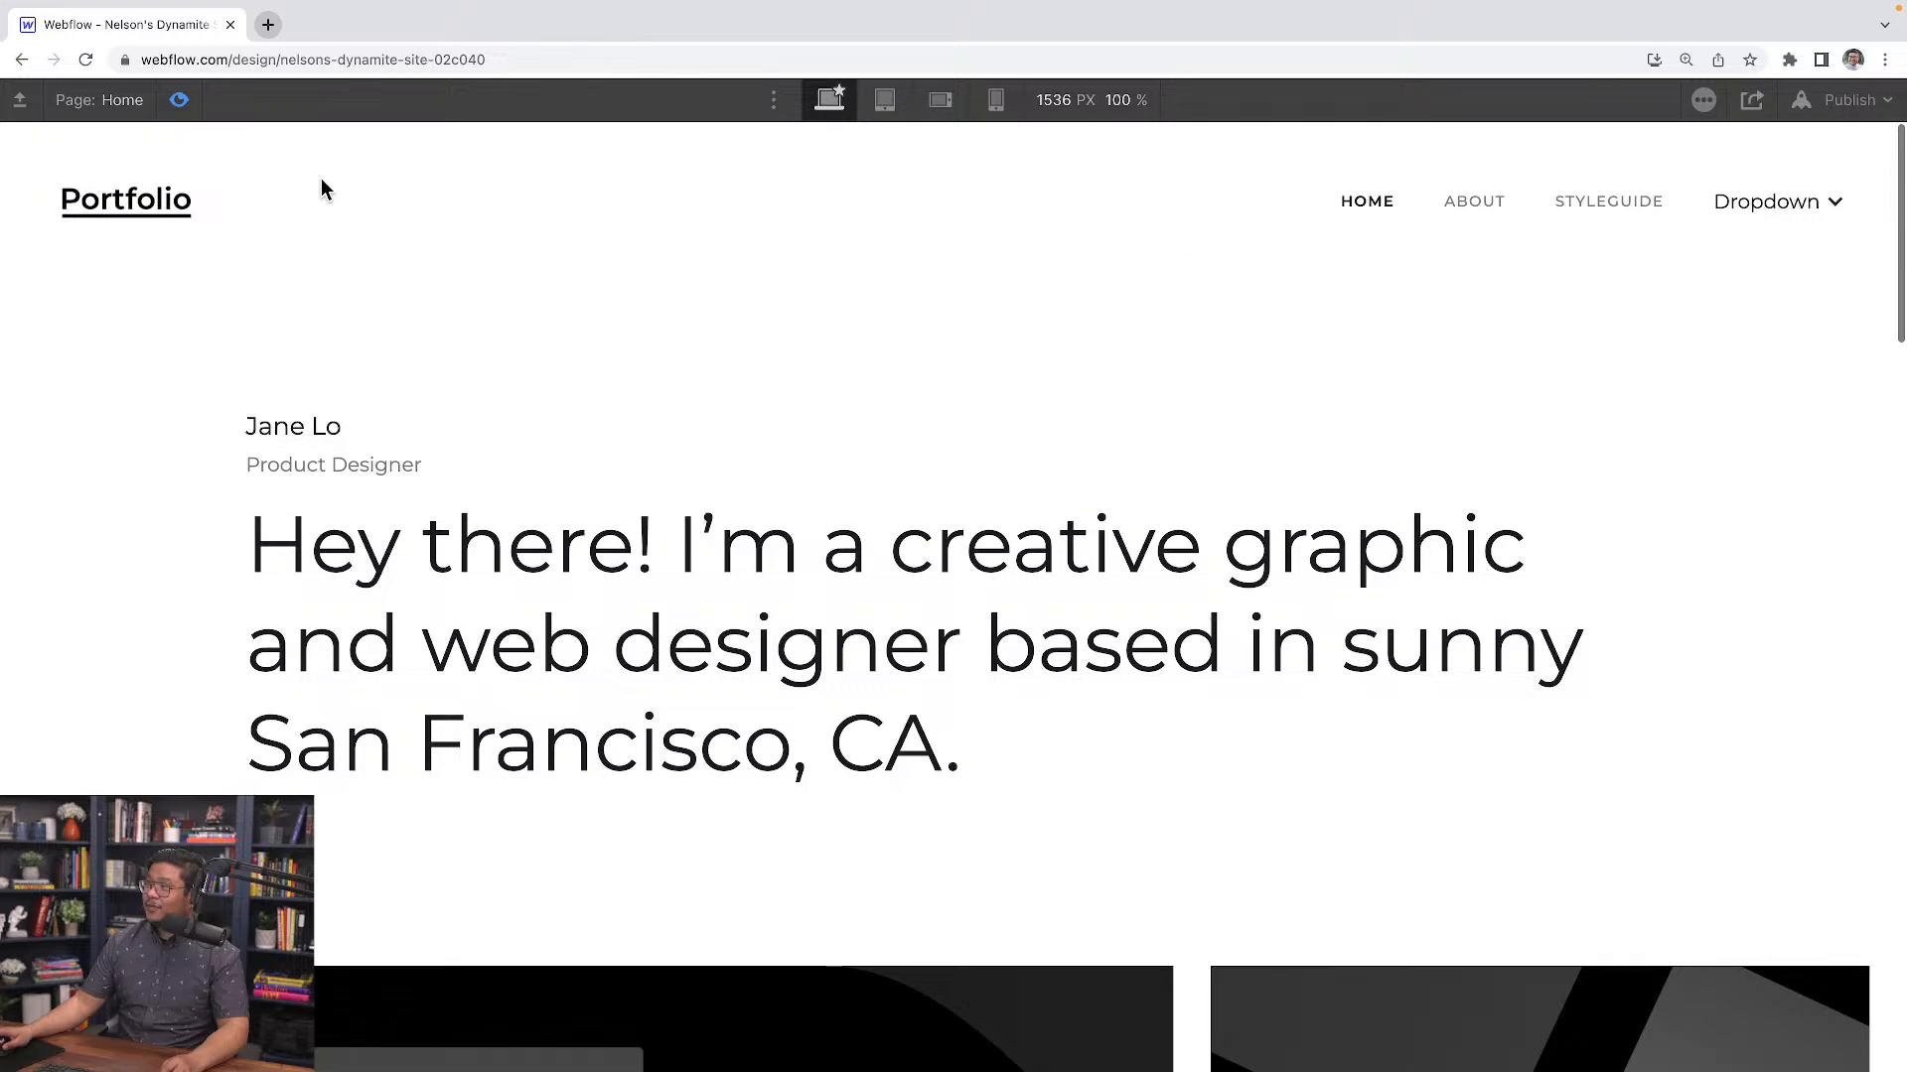
pyautogui.click(185, 102)
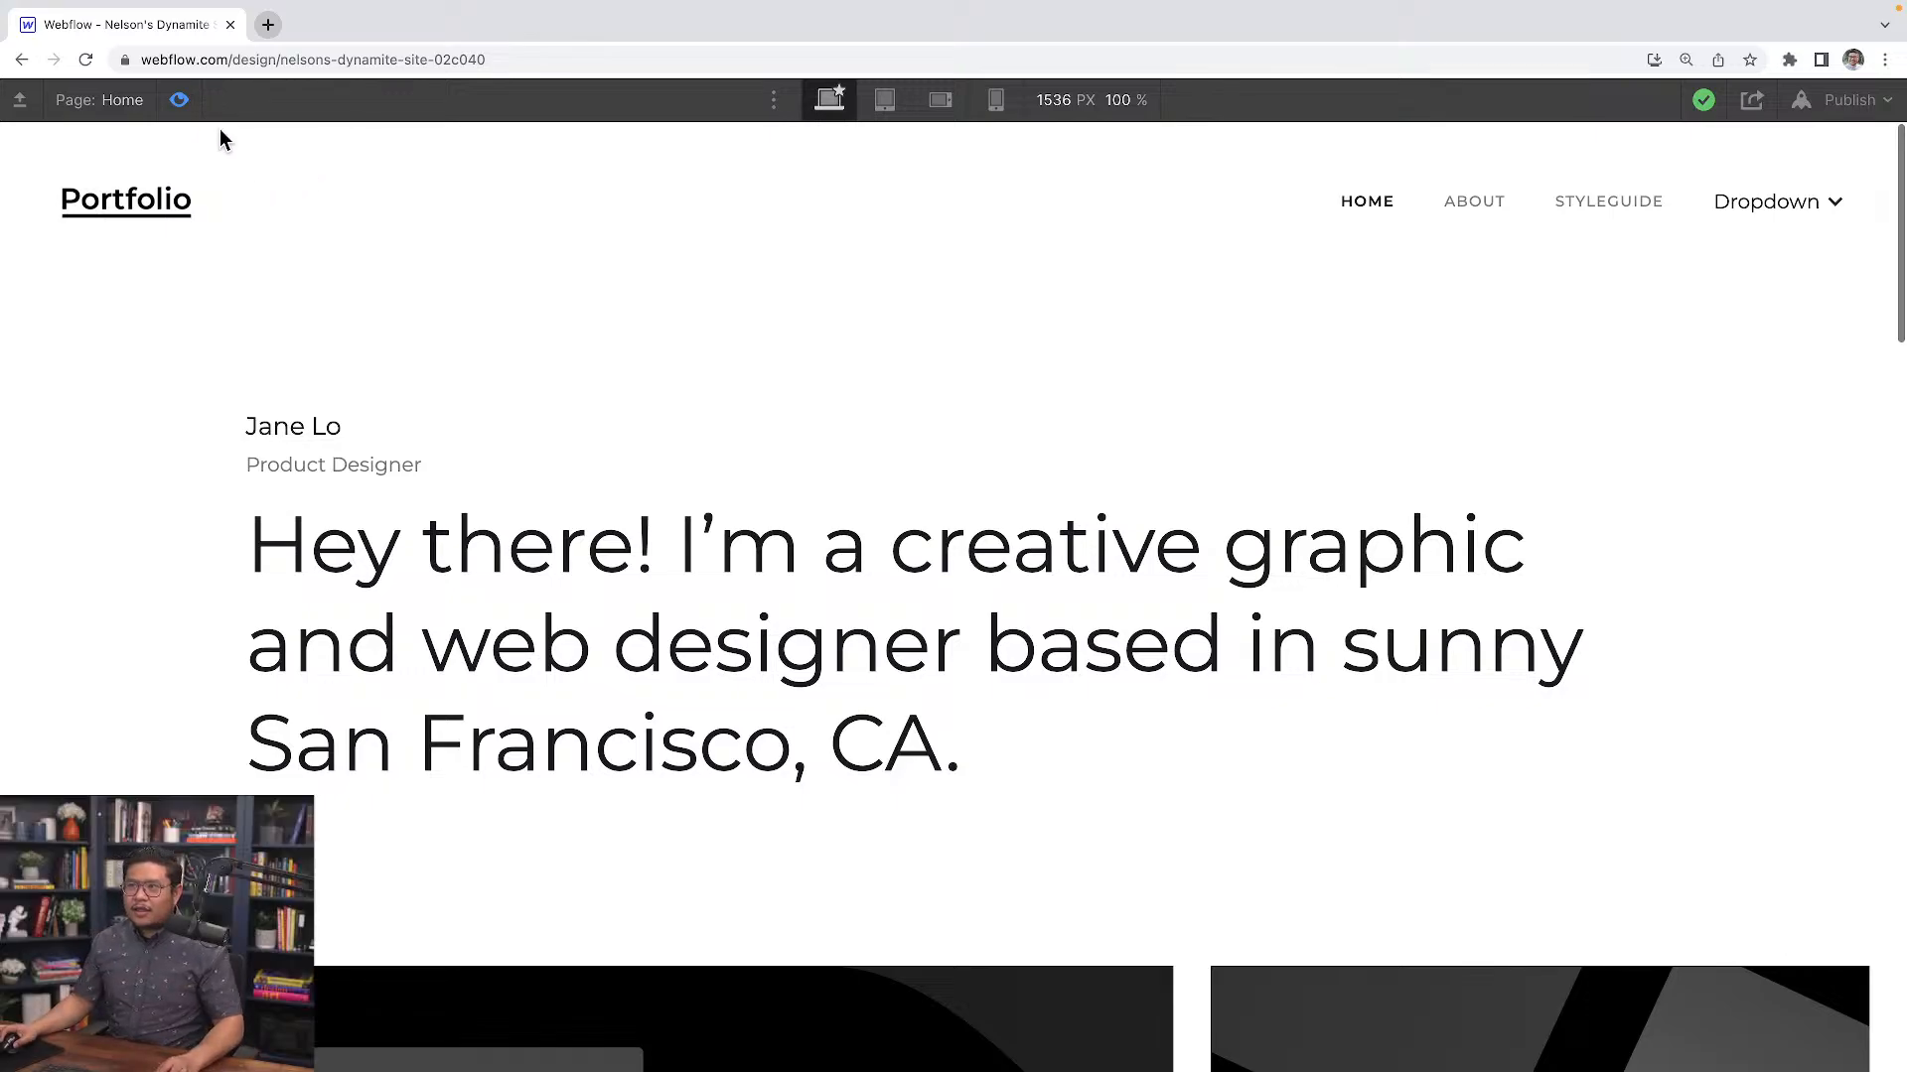
pyautogui.click(179, 99)
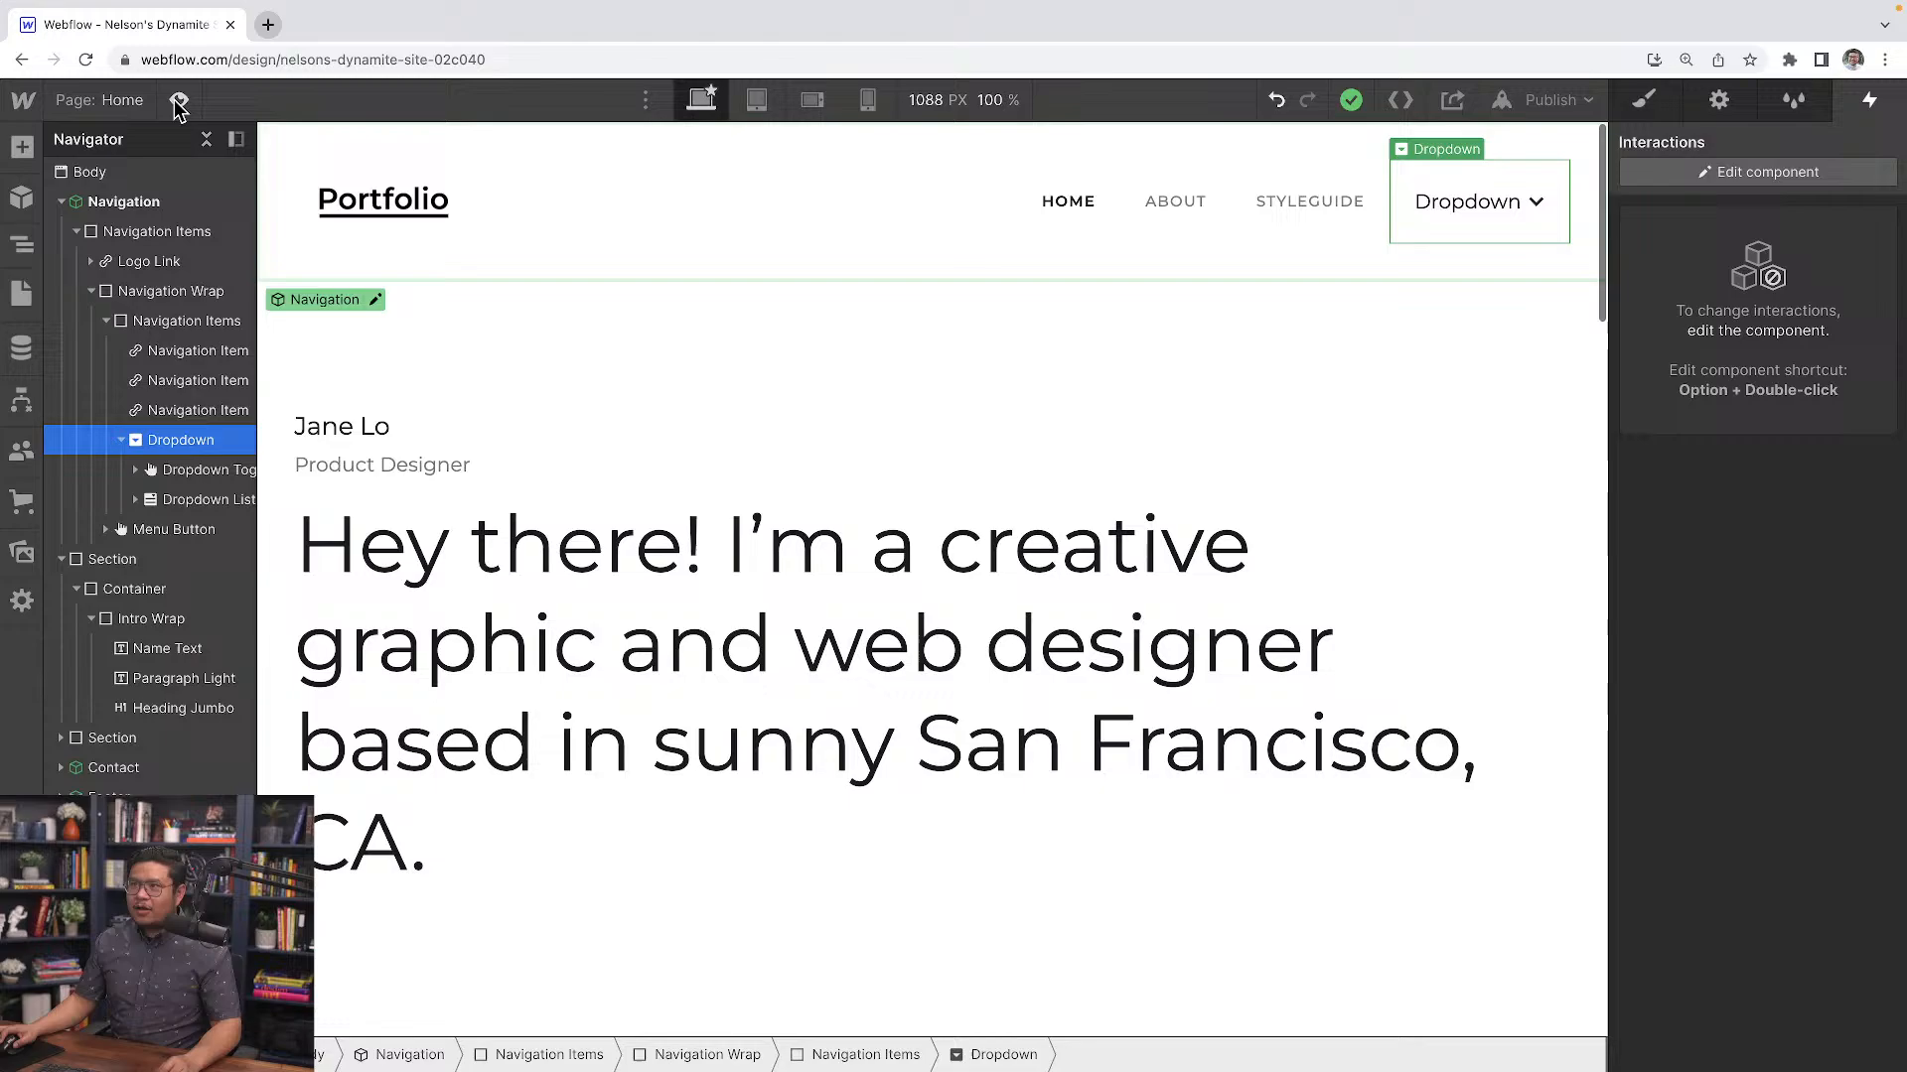
# Select the Graphic Design paragraph under Project 1 and add a Link Block after it
pyautogui.click(640, 645)
pyautogui.scroll(-8, 682, 681)
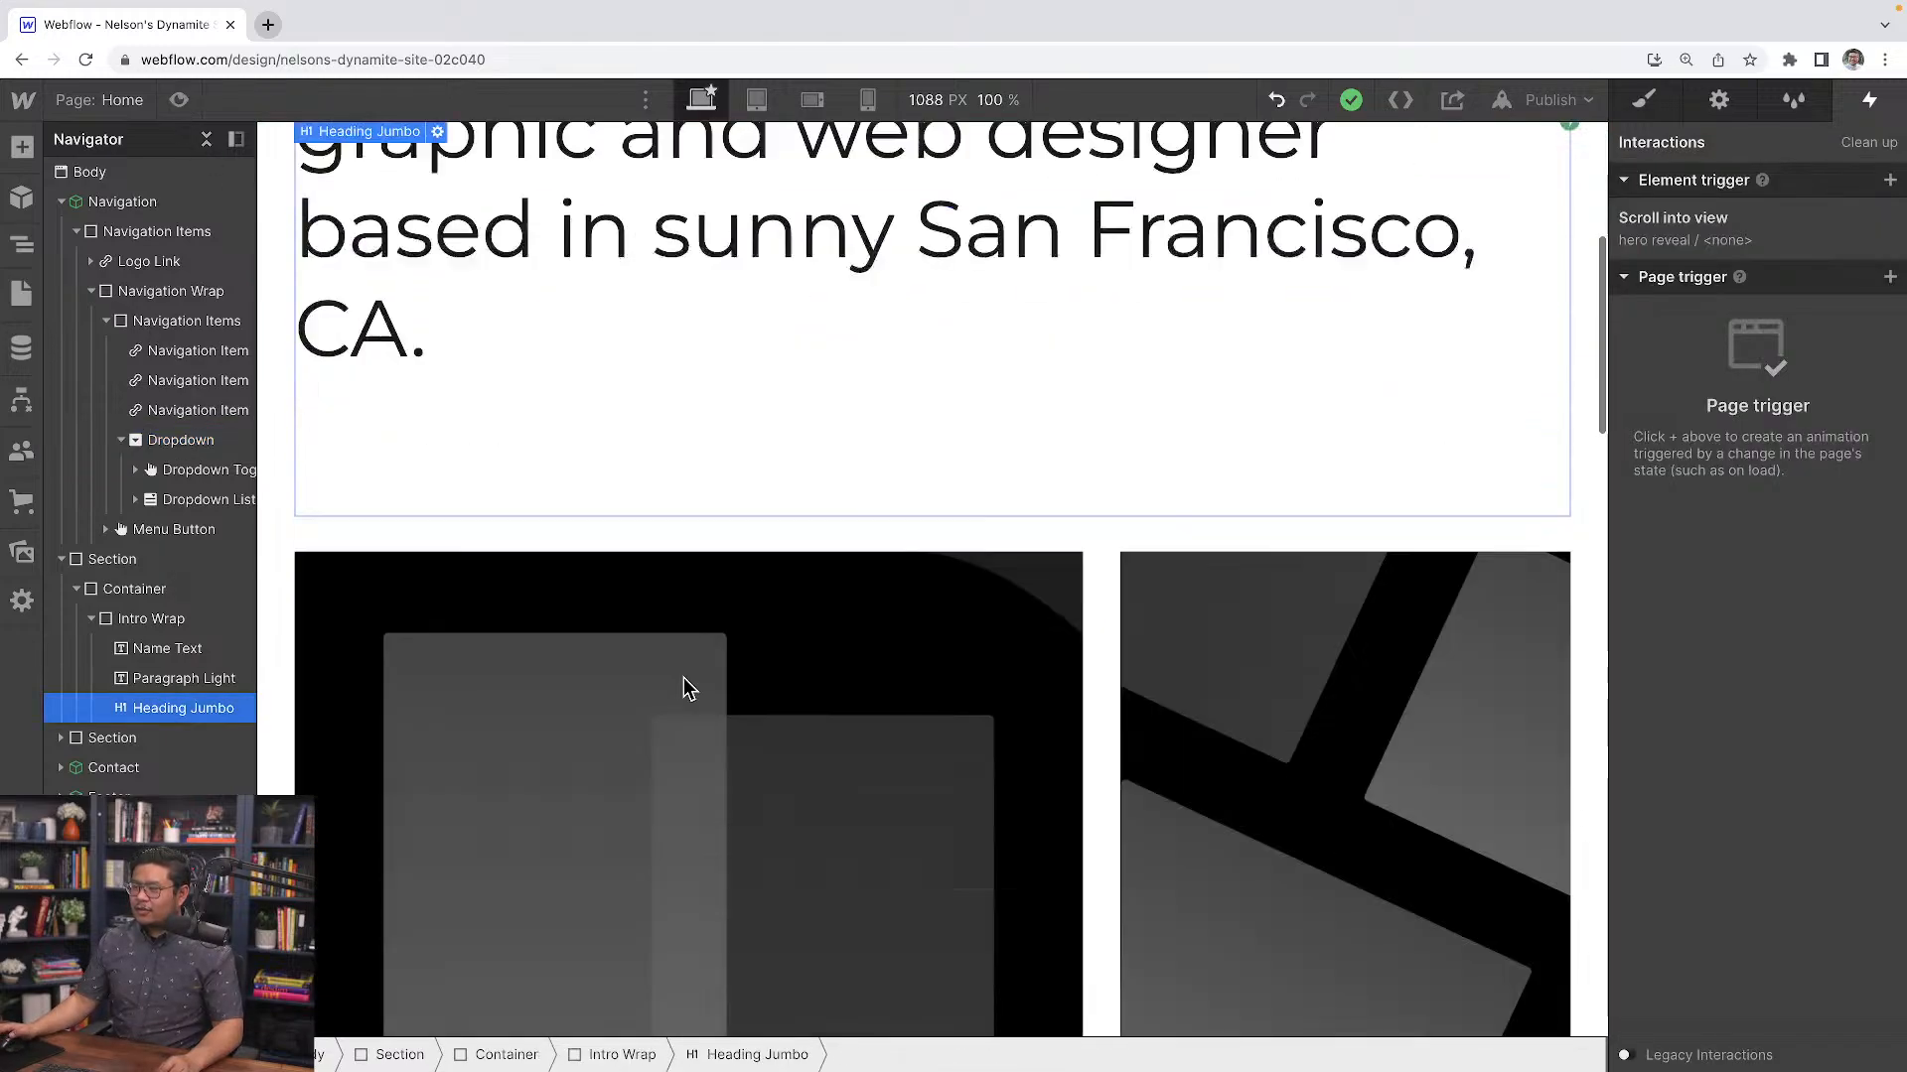
pyautogui.scroll(-3, 686, 683)
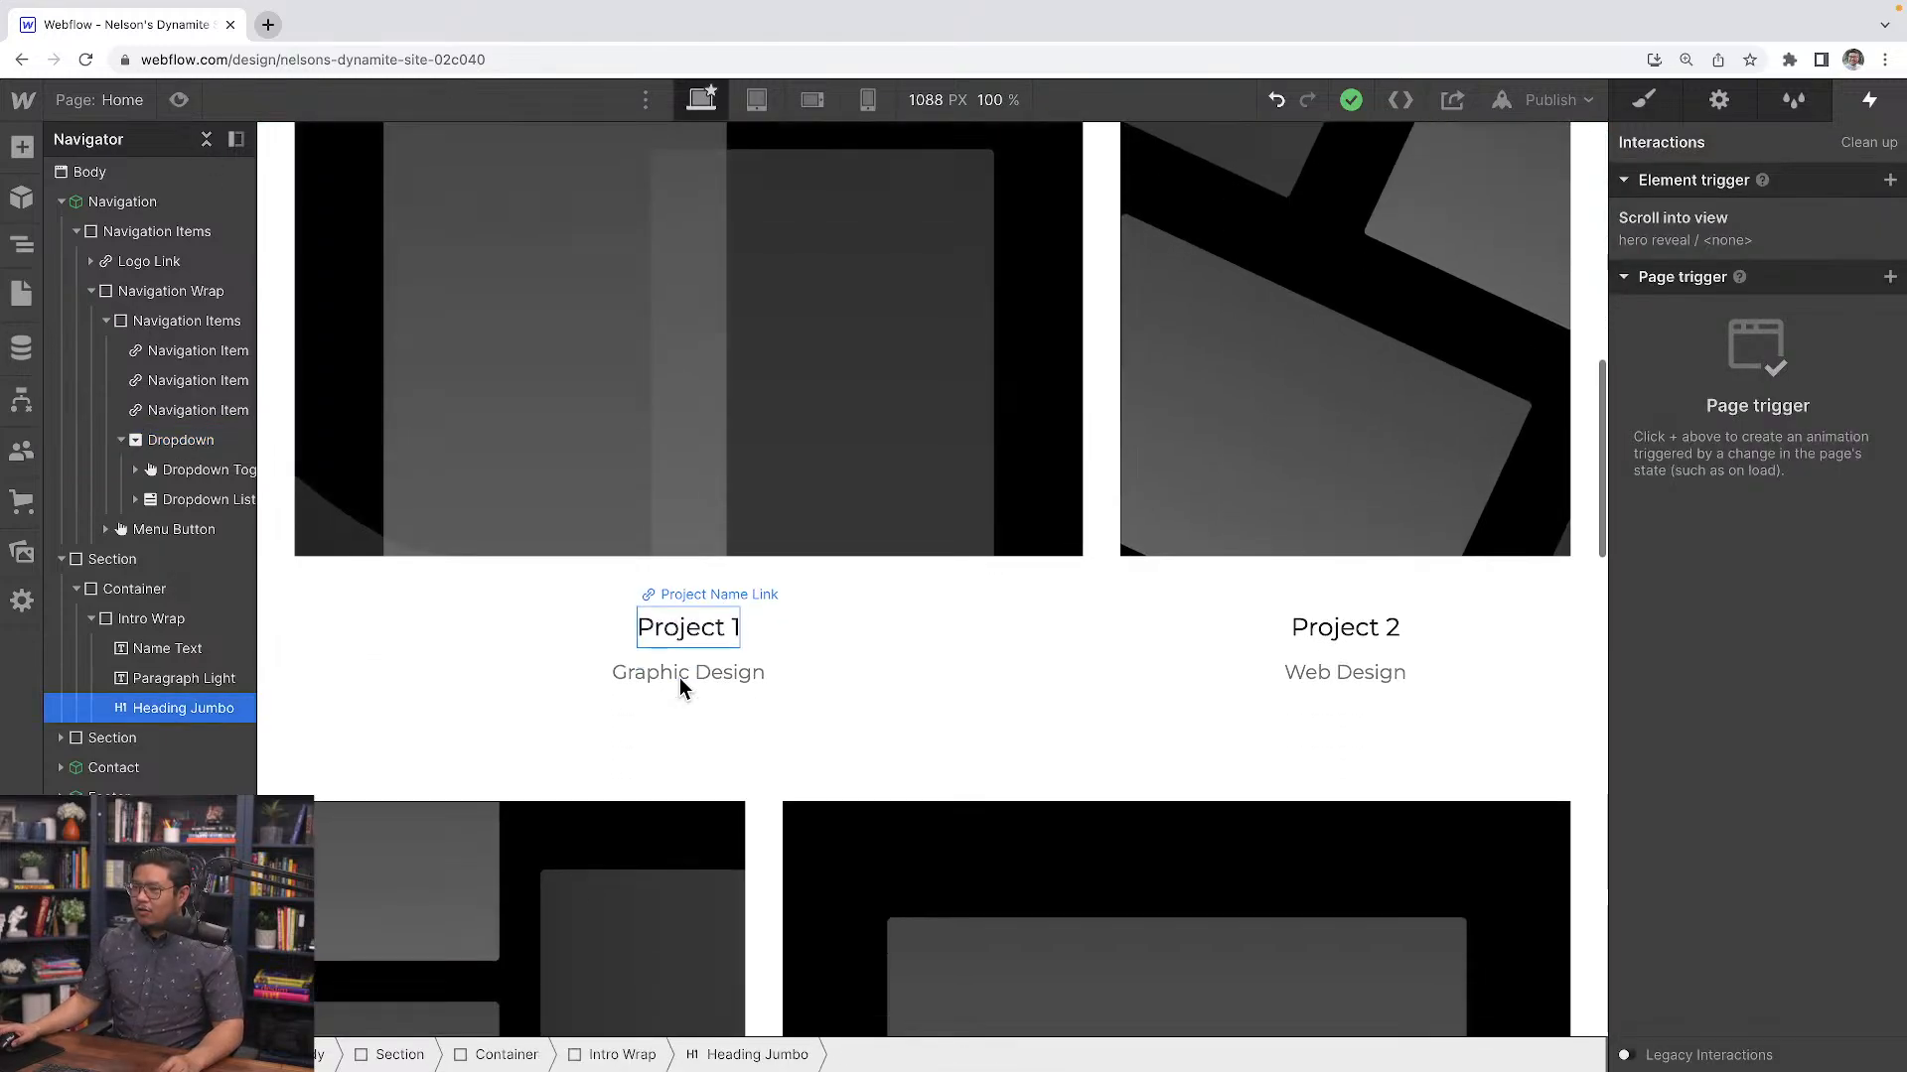
pyautogui.click(717, 645)
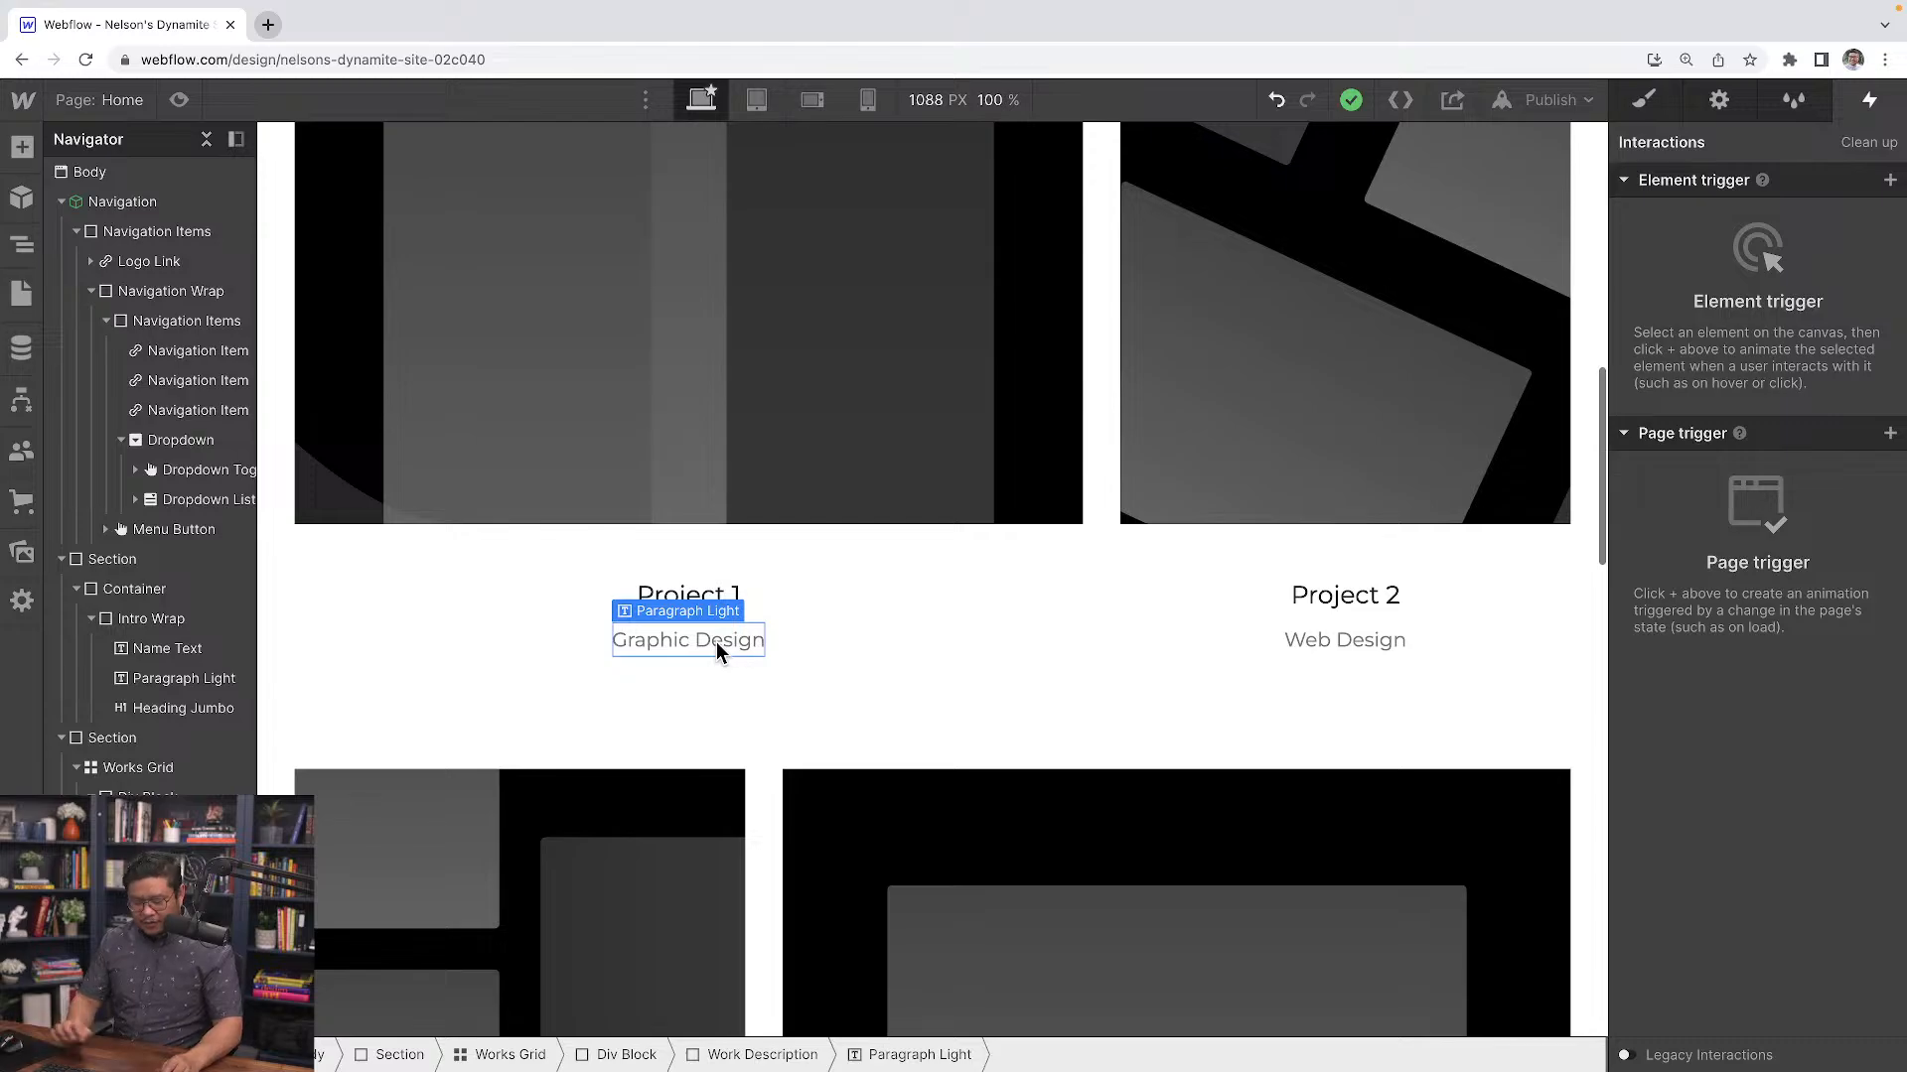
pyautogui.press('super+k')
pyautogui.write('link')
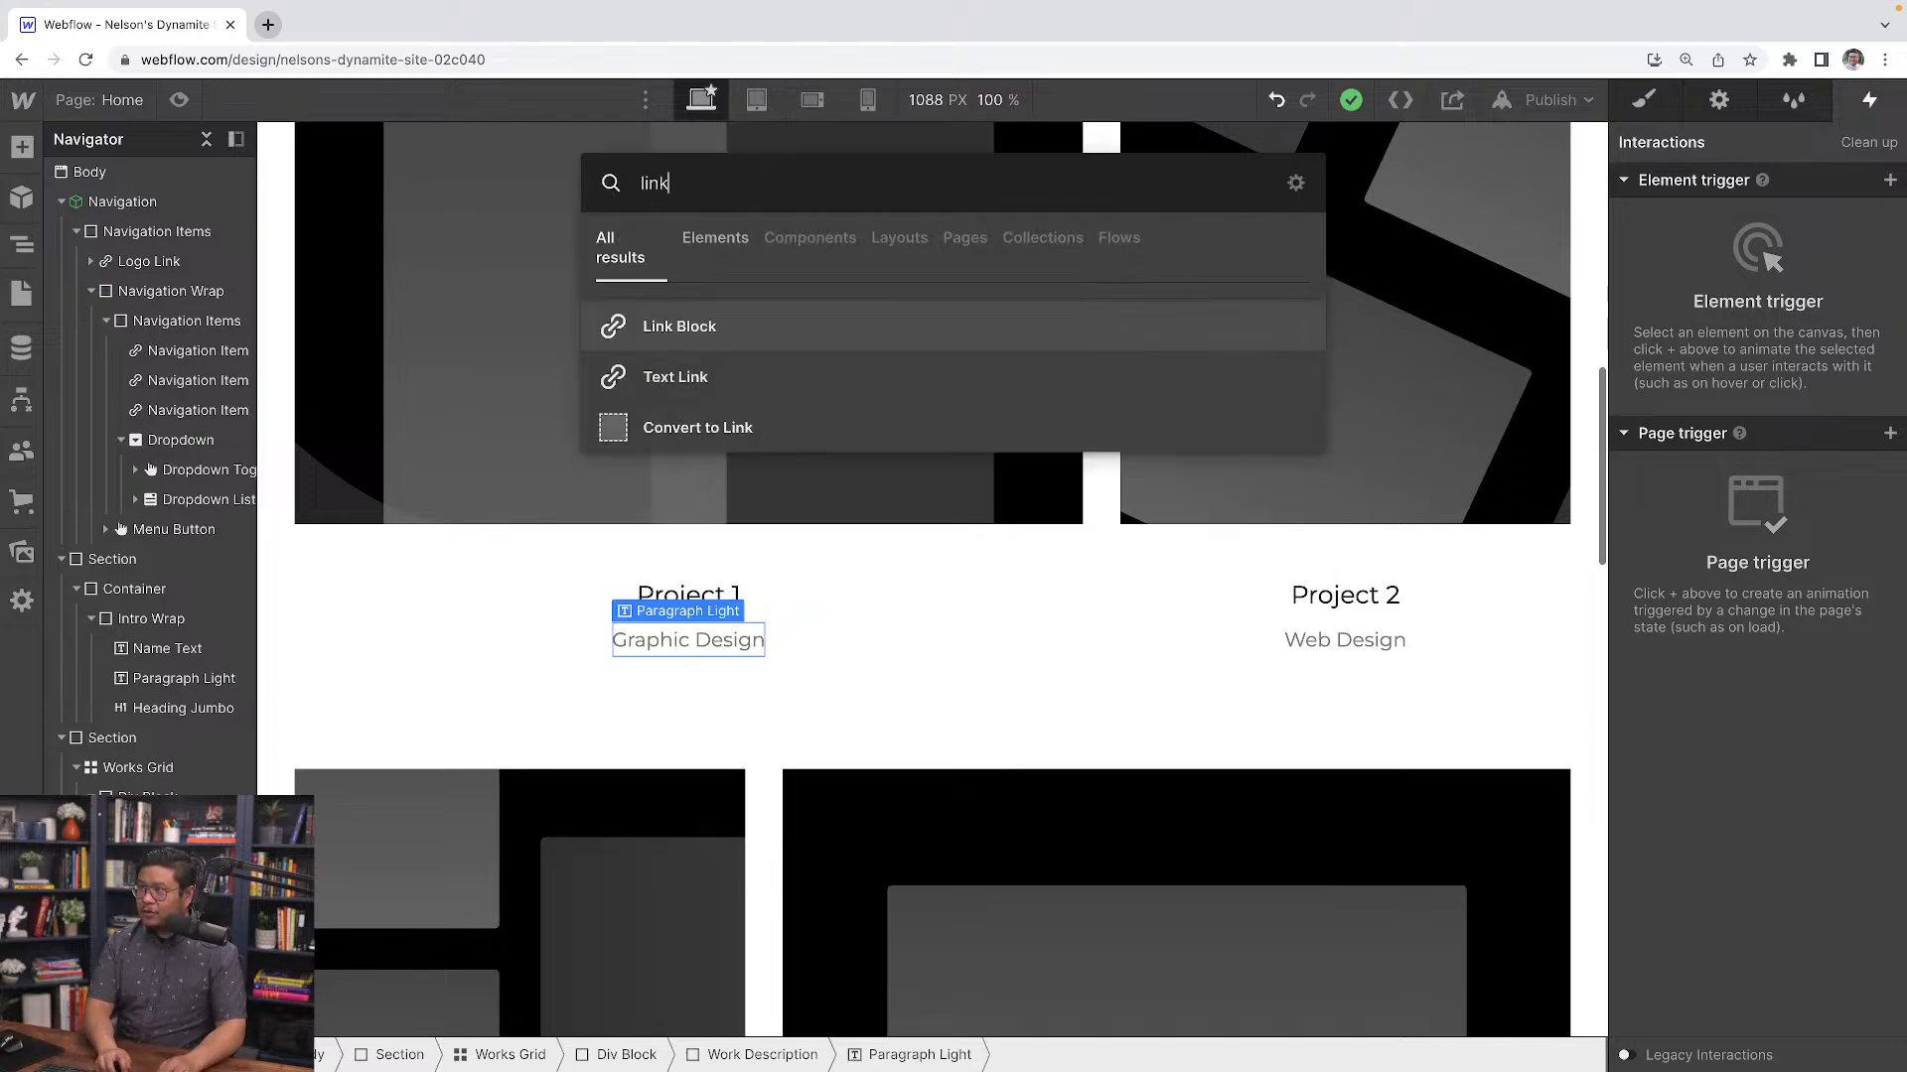
pyautogui.press('Return')
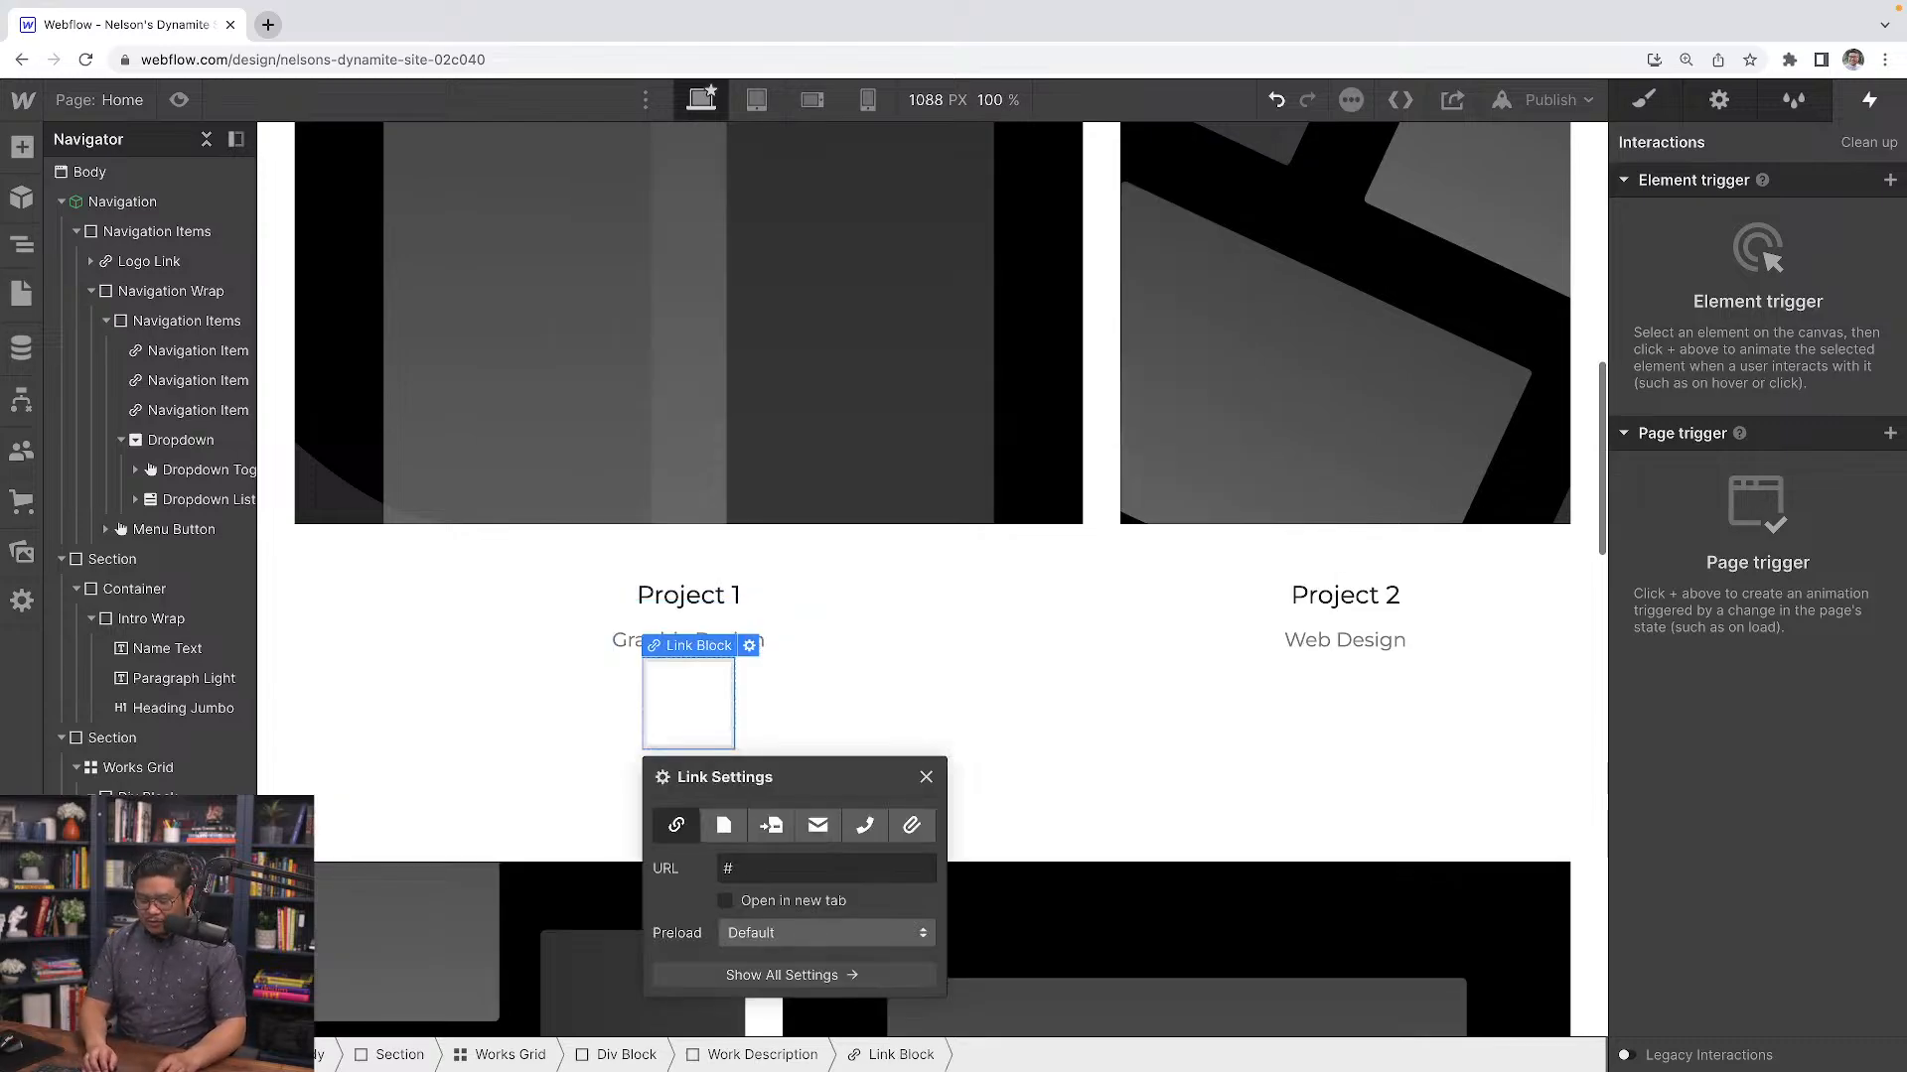
# Add a Text Block inside the new link block
pyautogui.press('super+k')
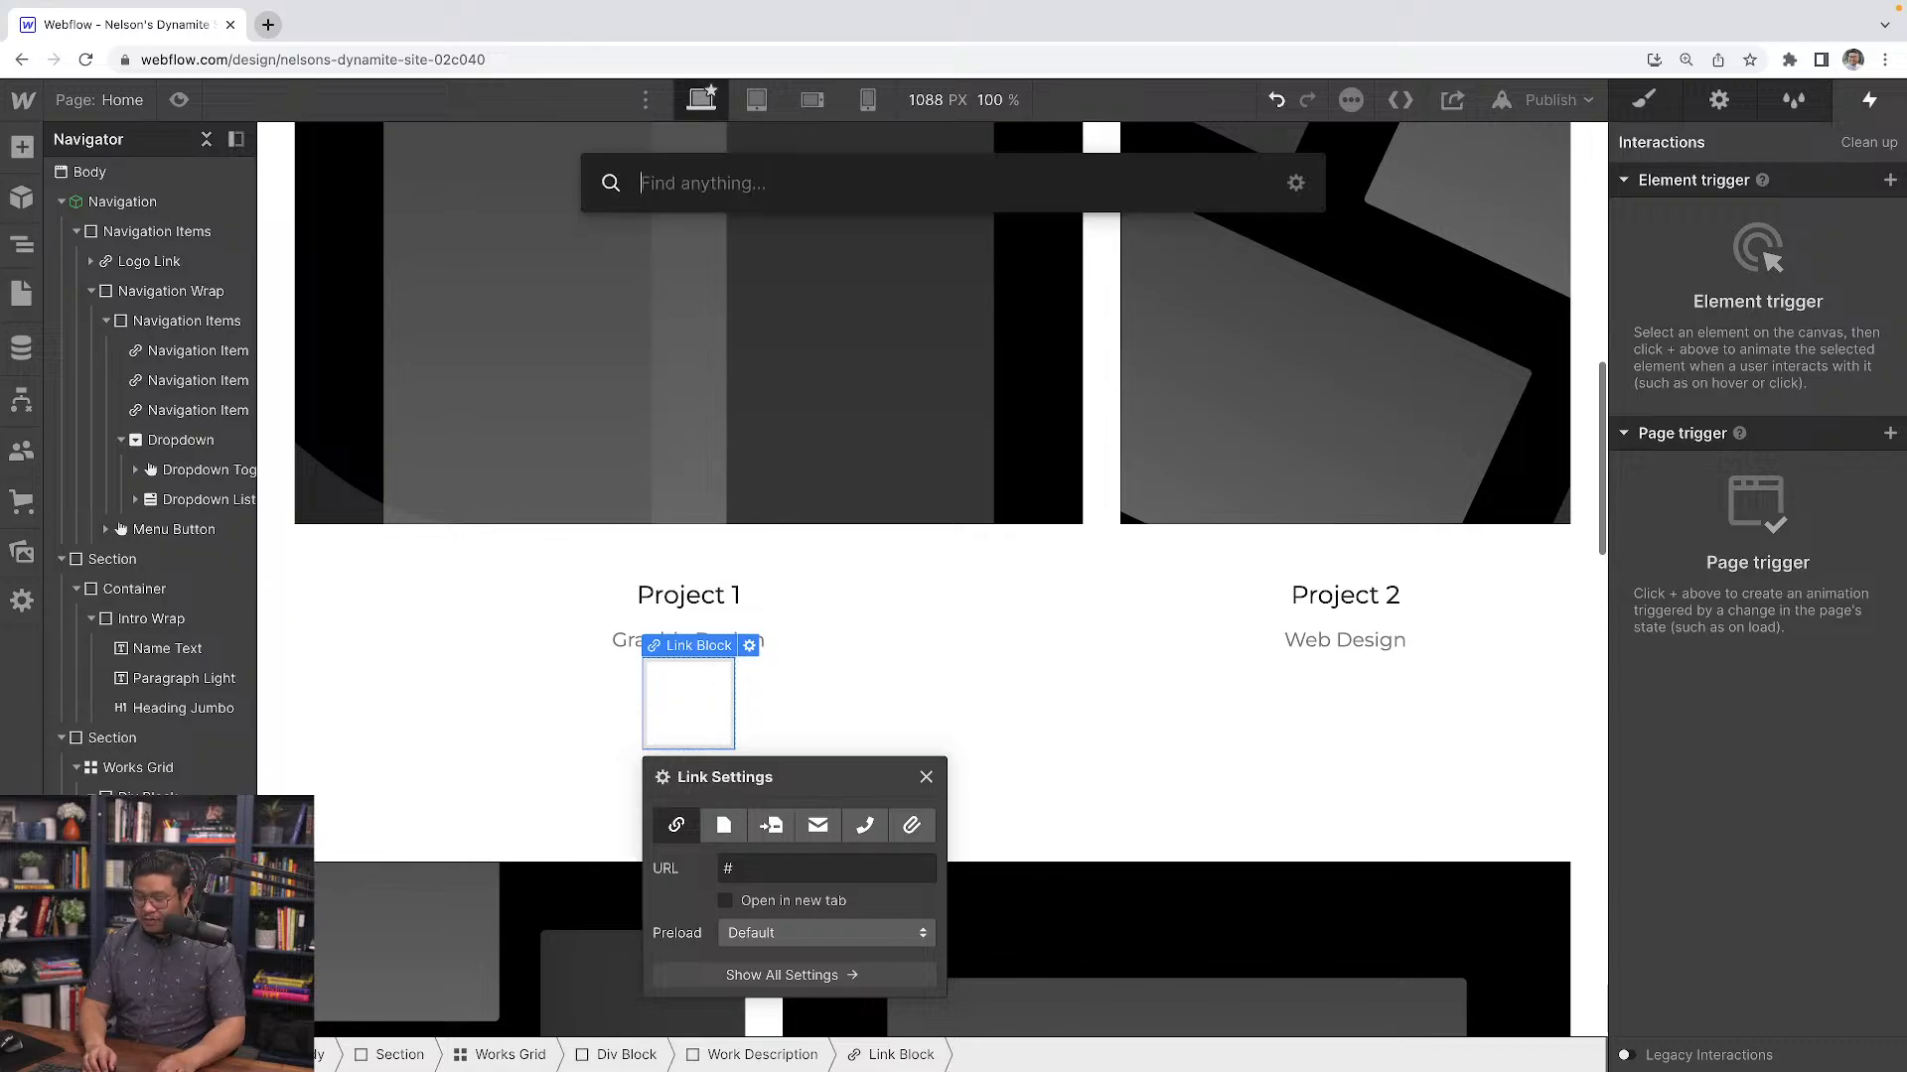
pyautogui.write('text')
pyautogui.press('Down')
pyautogui.press('Return')
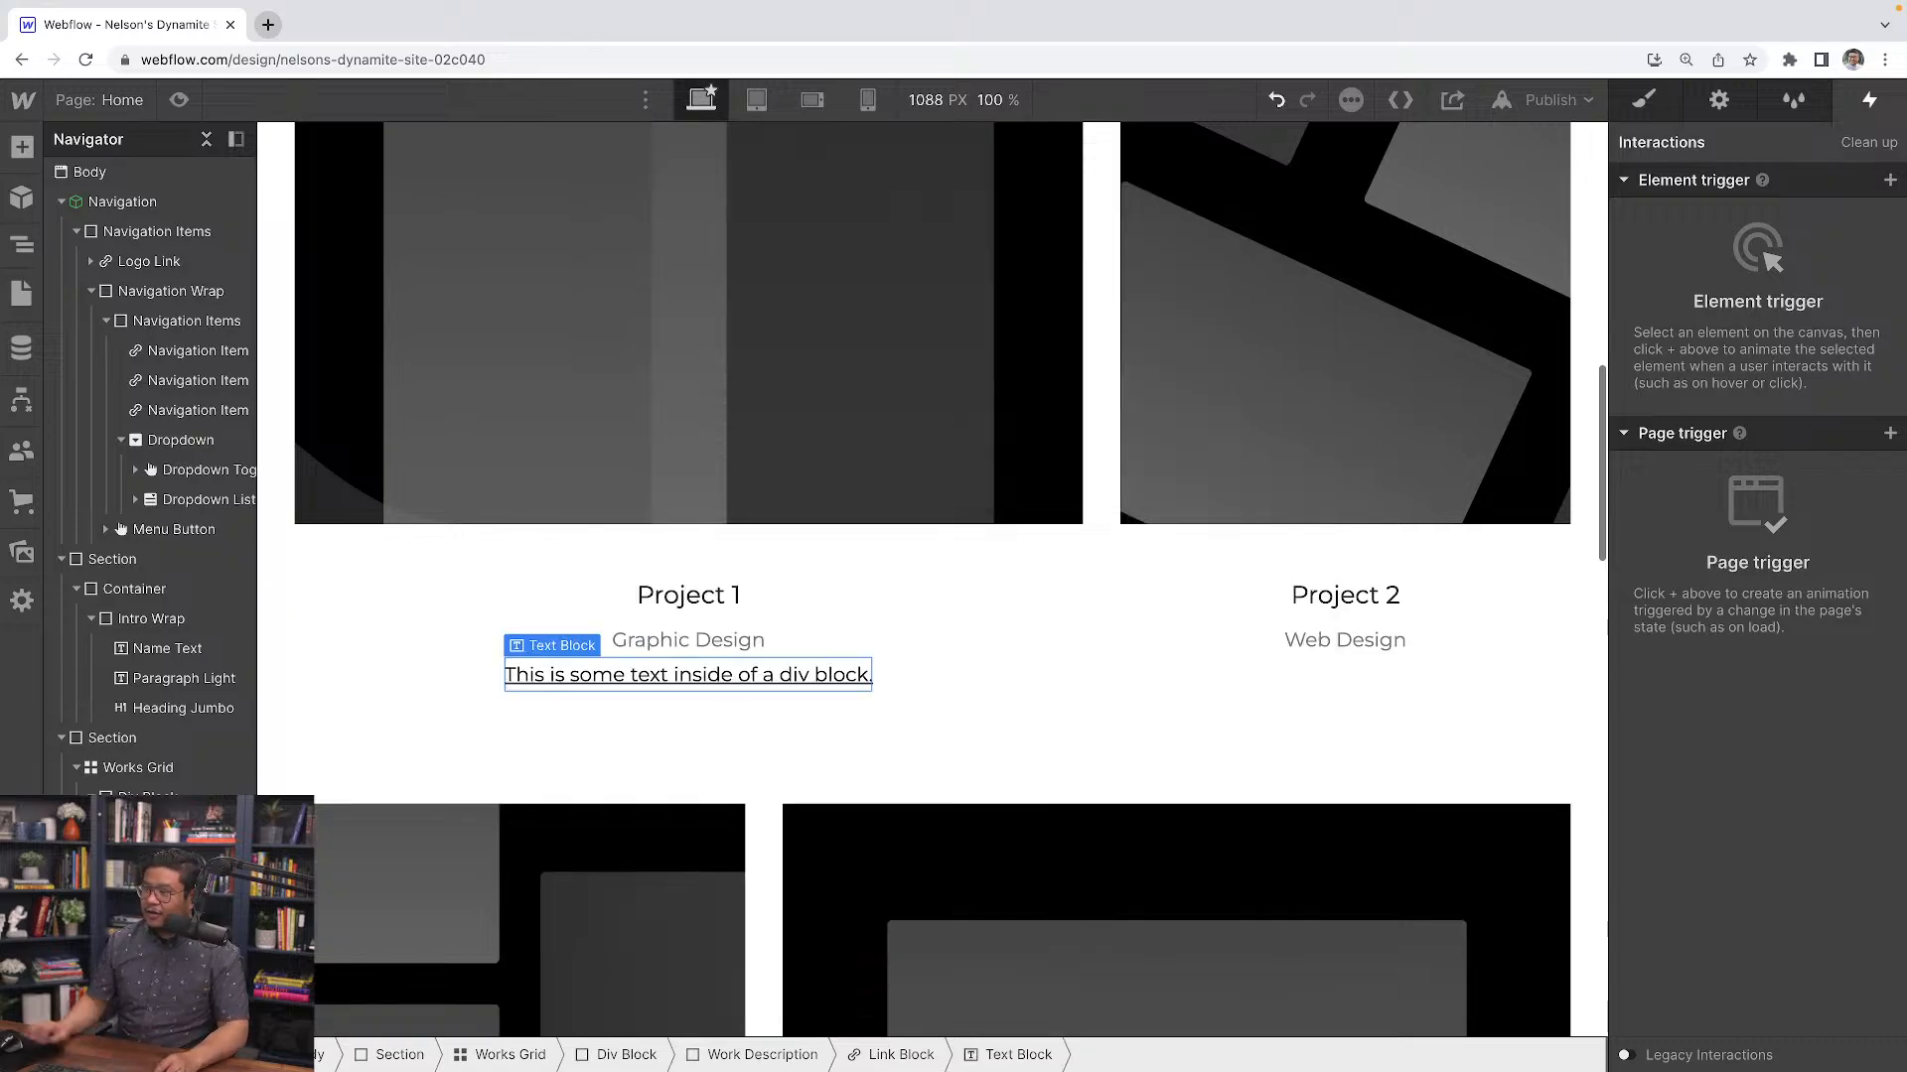
# Select the link block and apply the existing Button class to it
pyautogui.click(891, 1055)
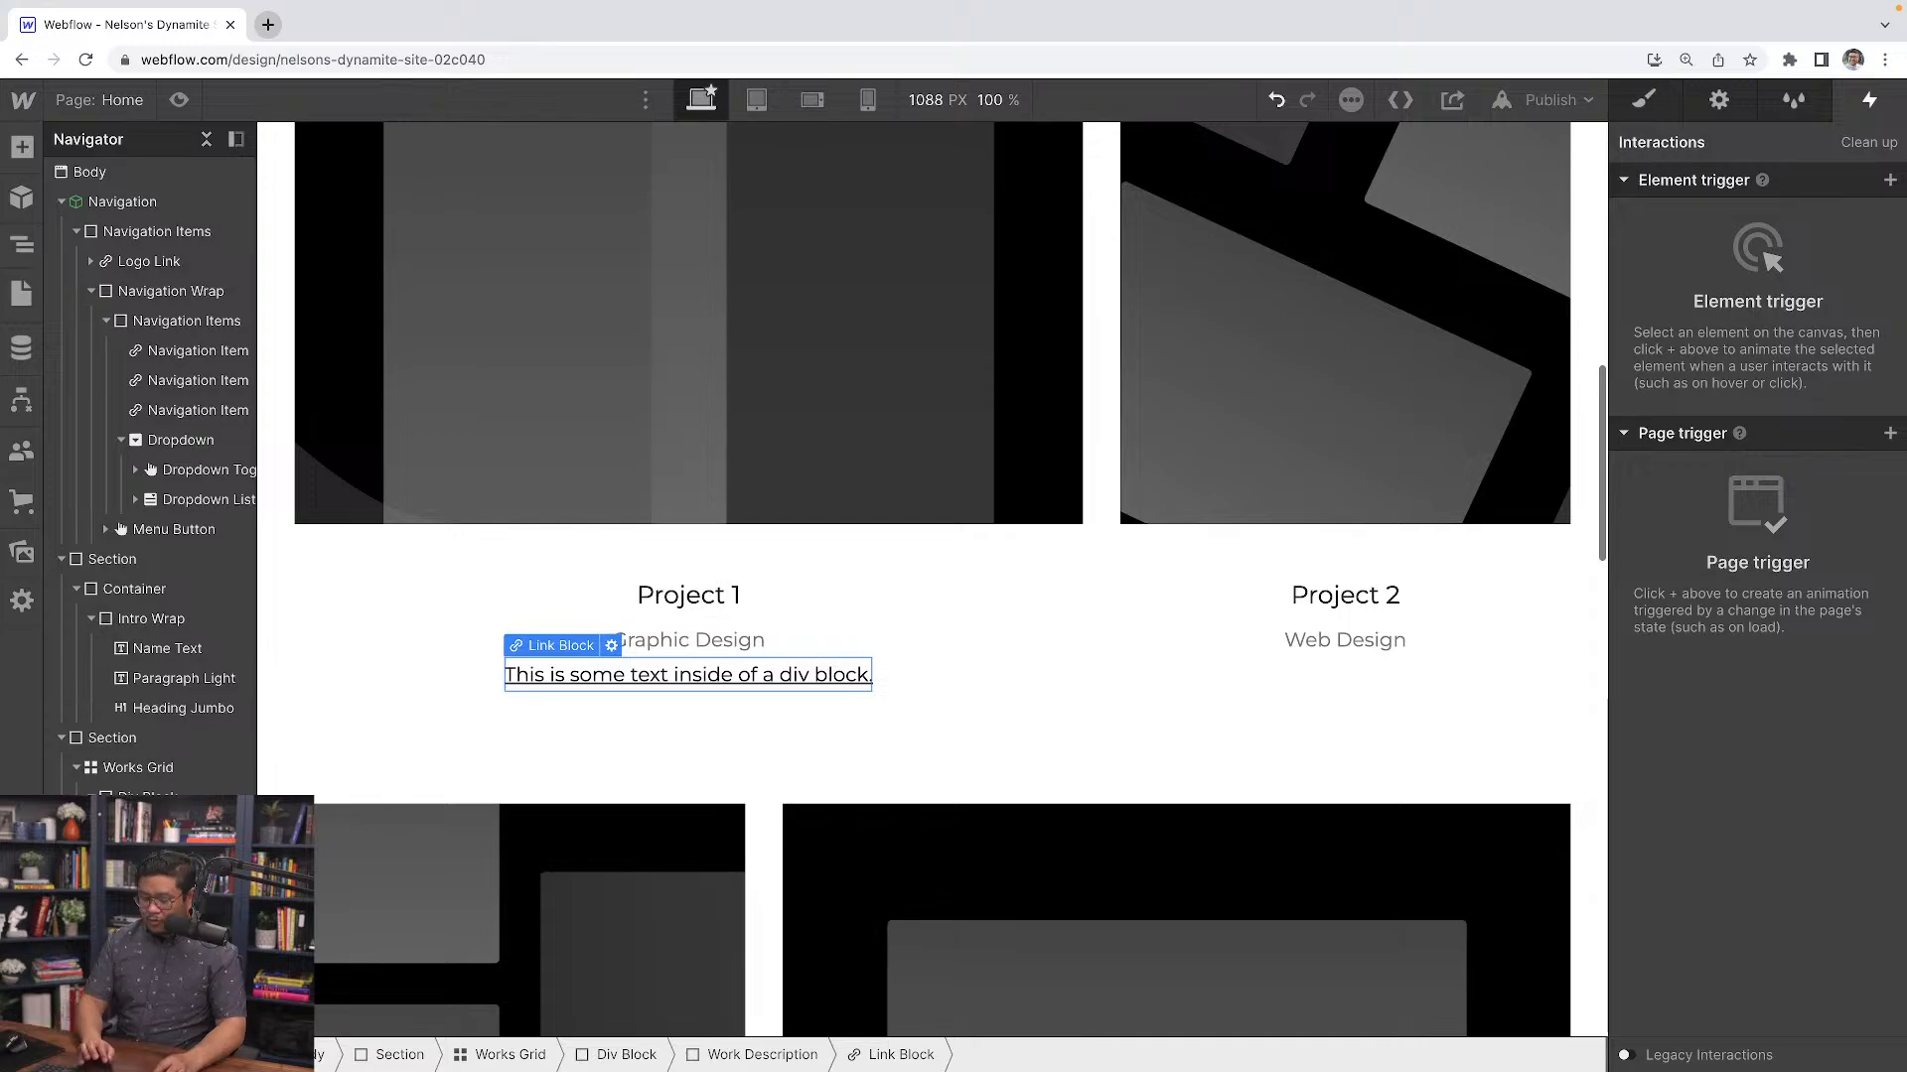
pyautogui.press('super+Return')
pyautogui.write('but')
pyautogui.press('Down')
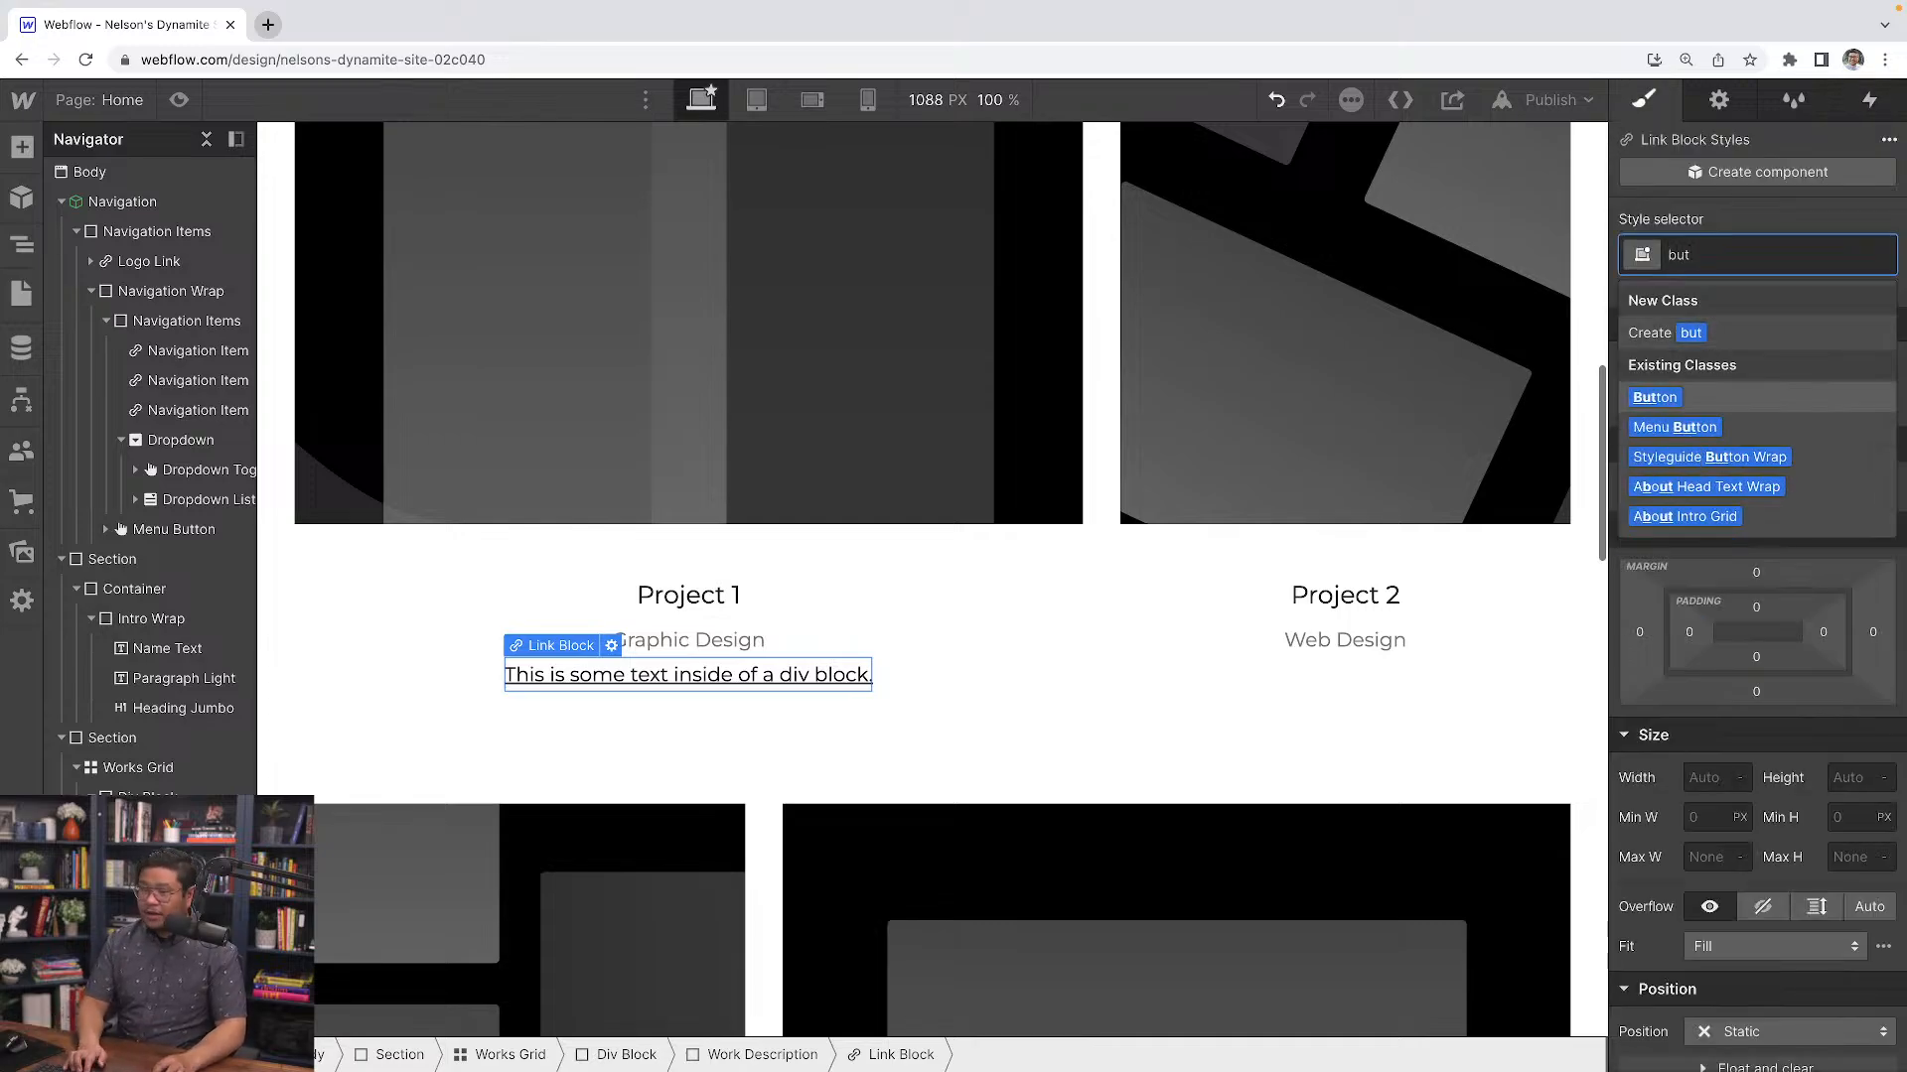
pyautogui.press('Return')
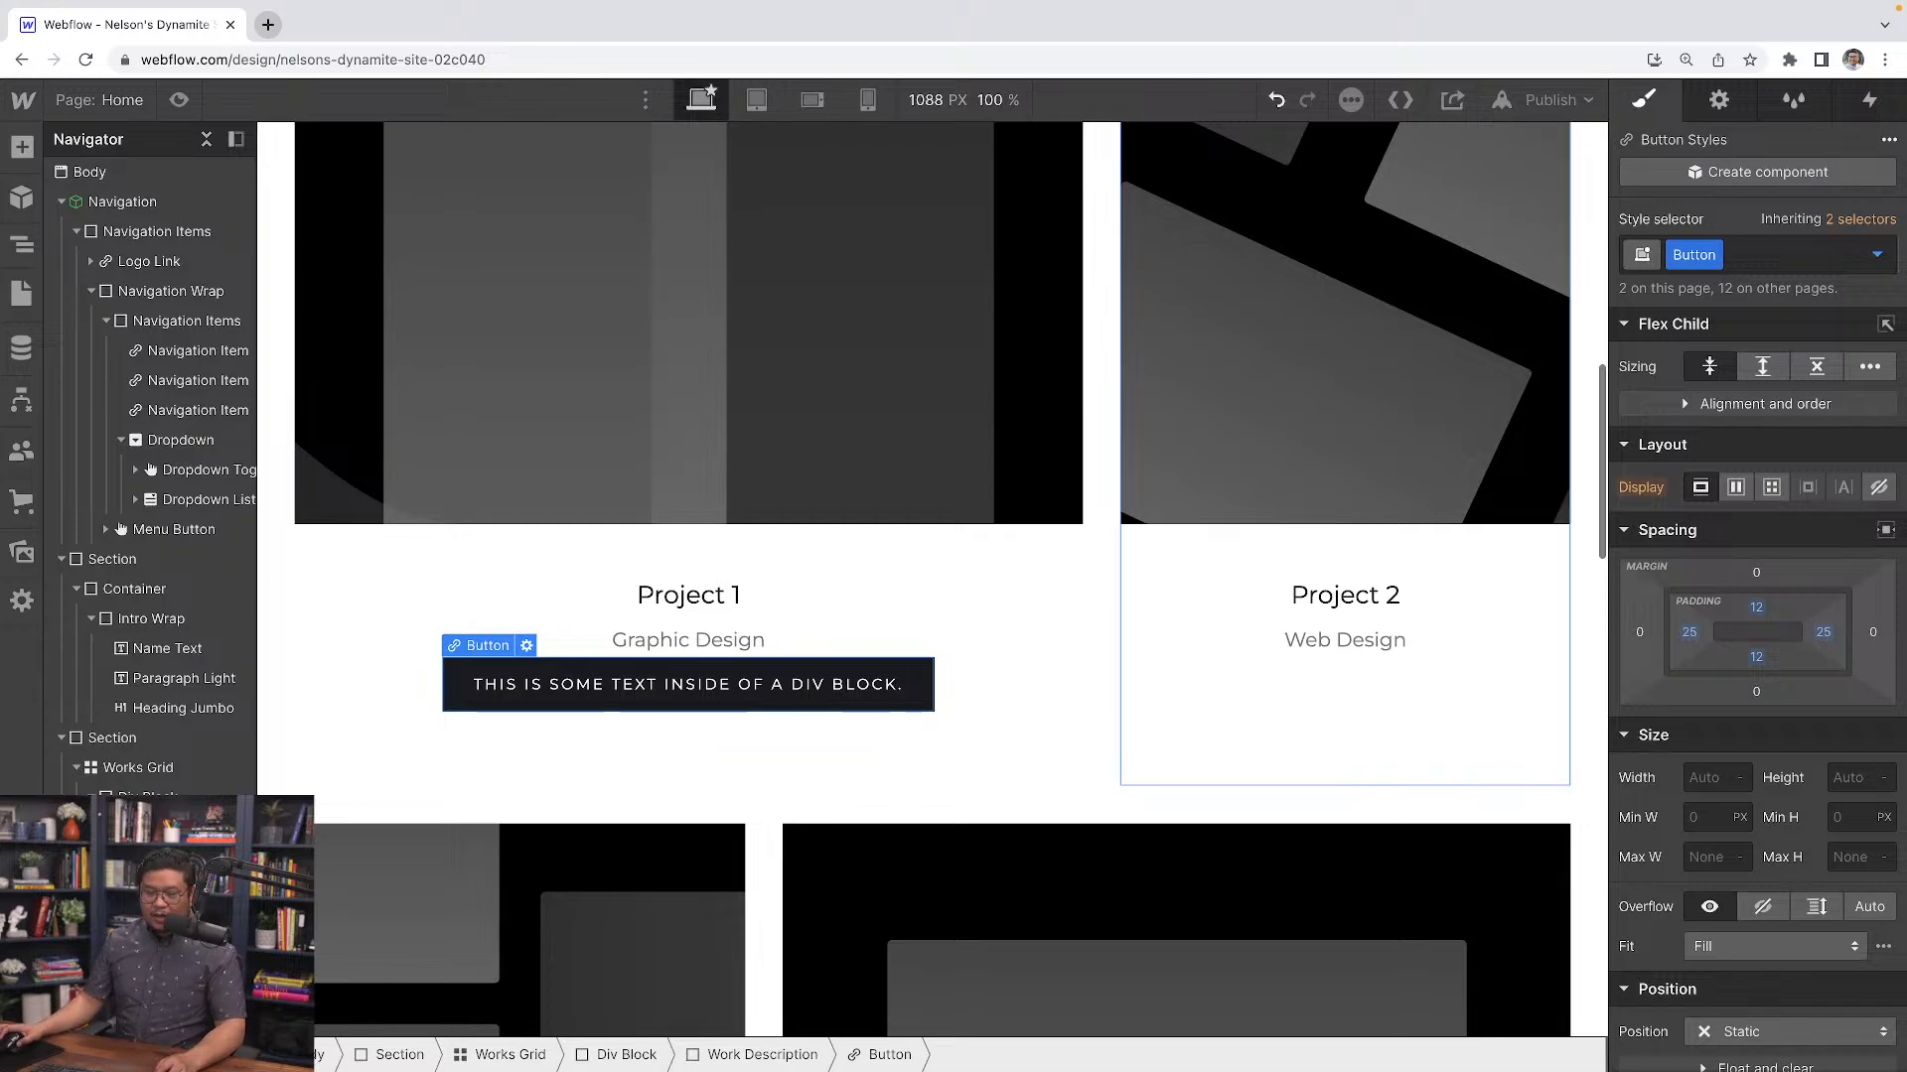
# Replace the button's text with "Buy your Grimur Plushie today! >"
pyautogui.click(628, 687)
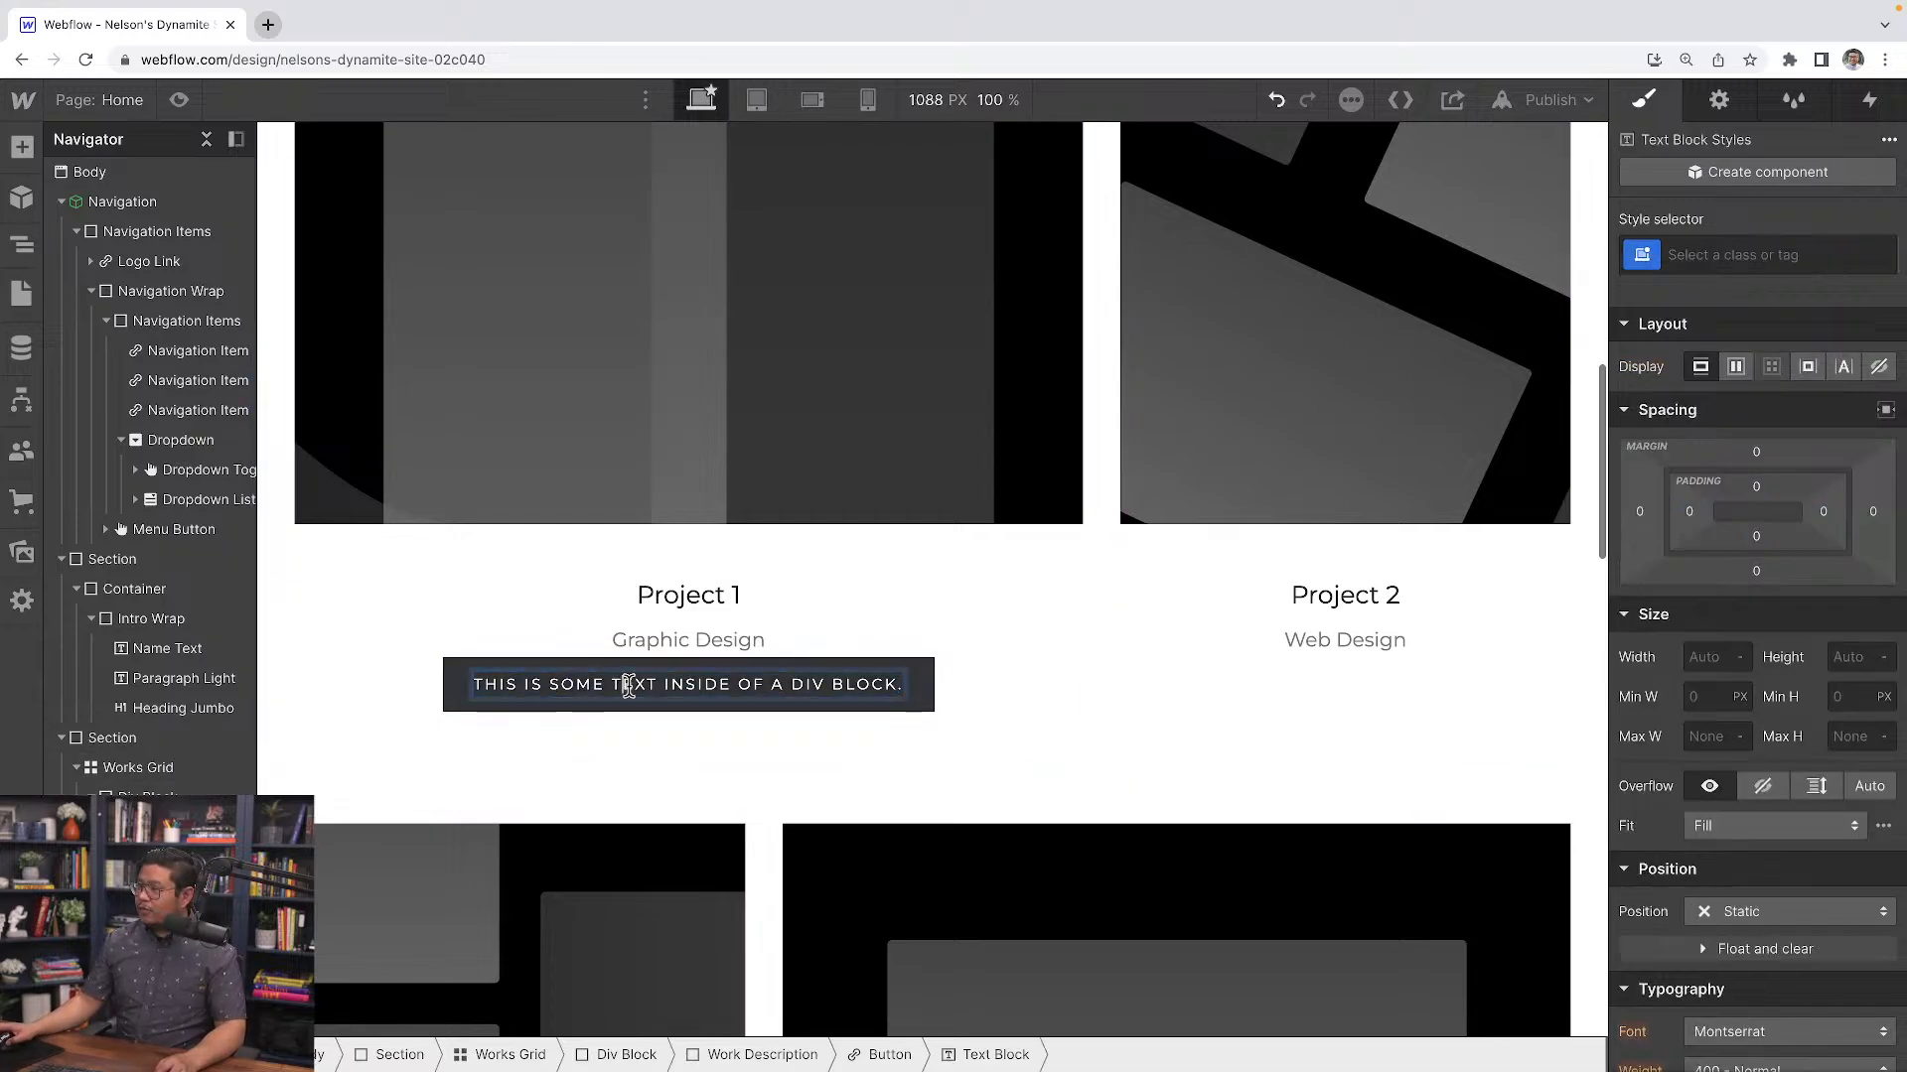
pyautogui.doubleClick(678, 684)
pyautogui.tripleClick(678, 684)
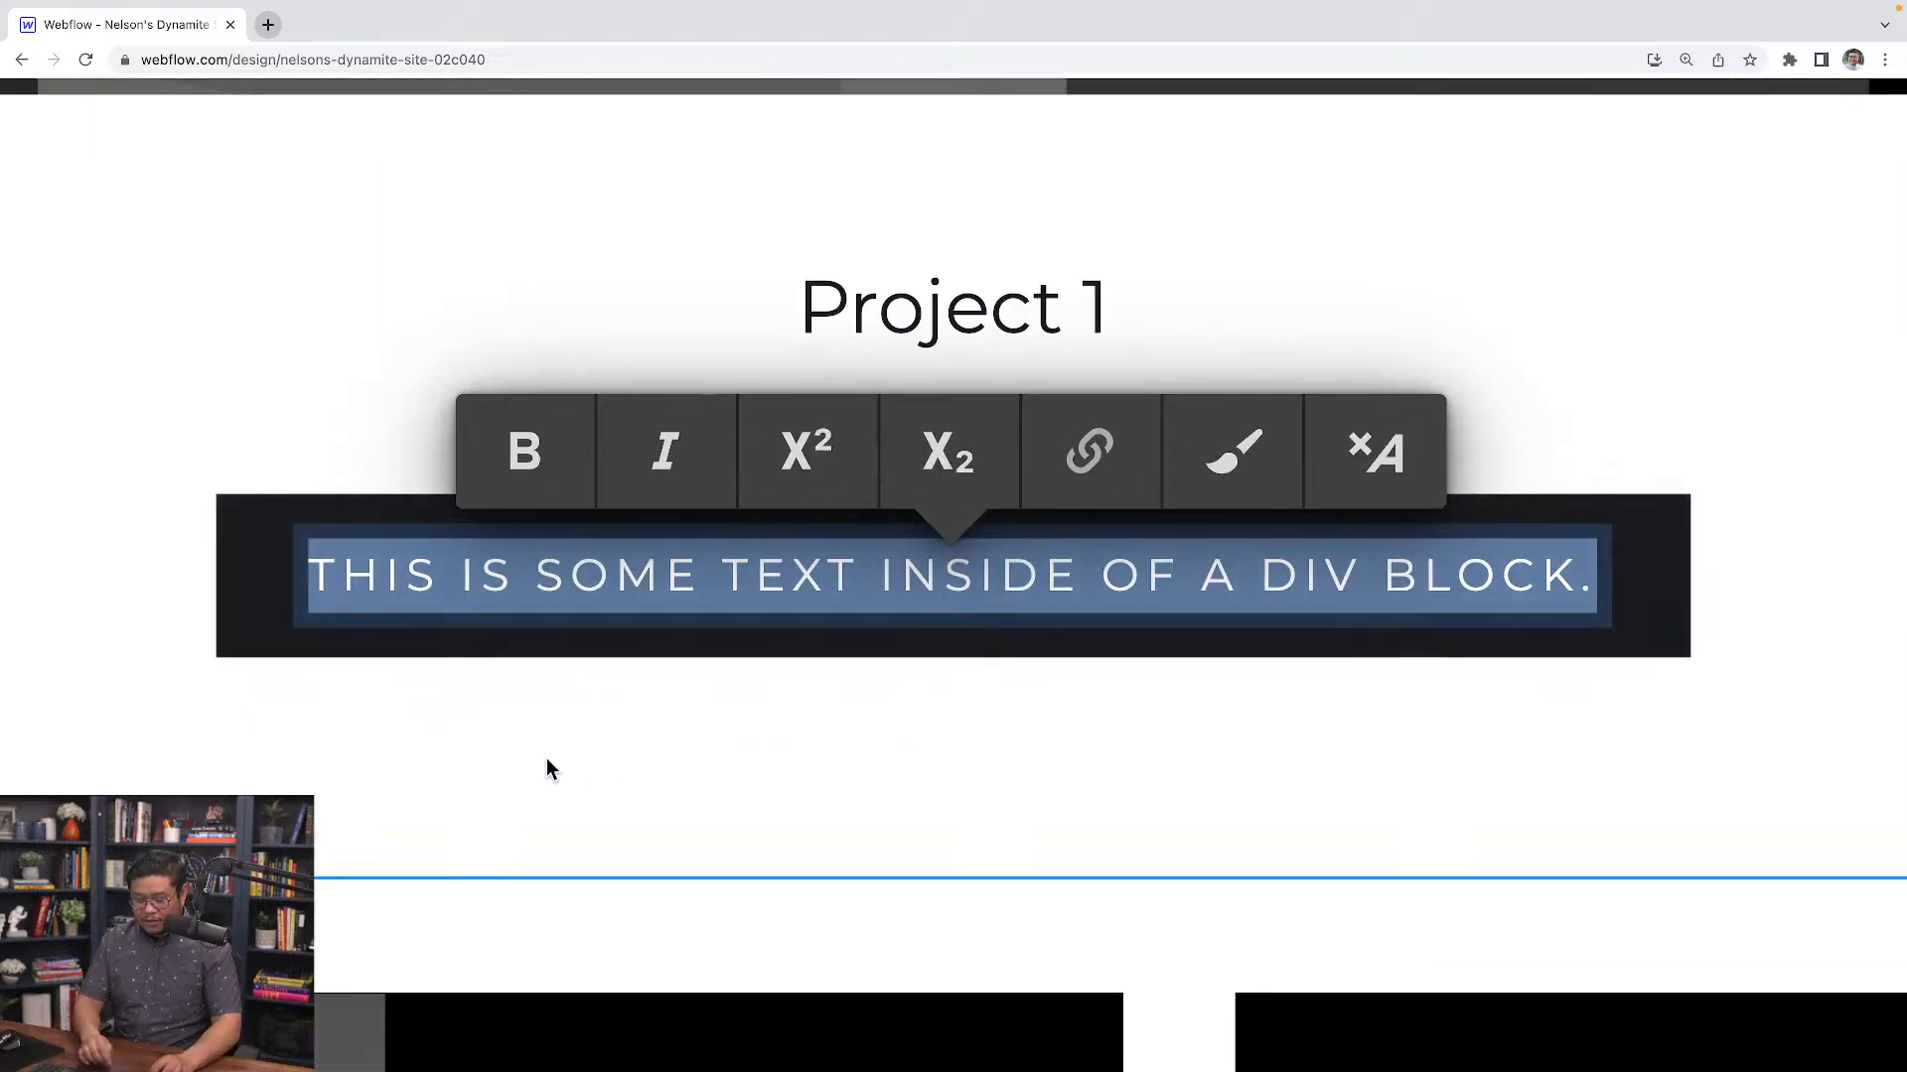
pyautogui.write('Bu')
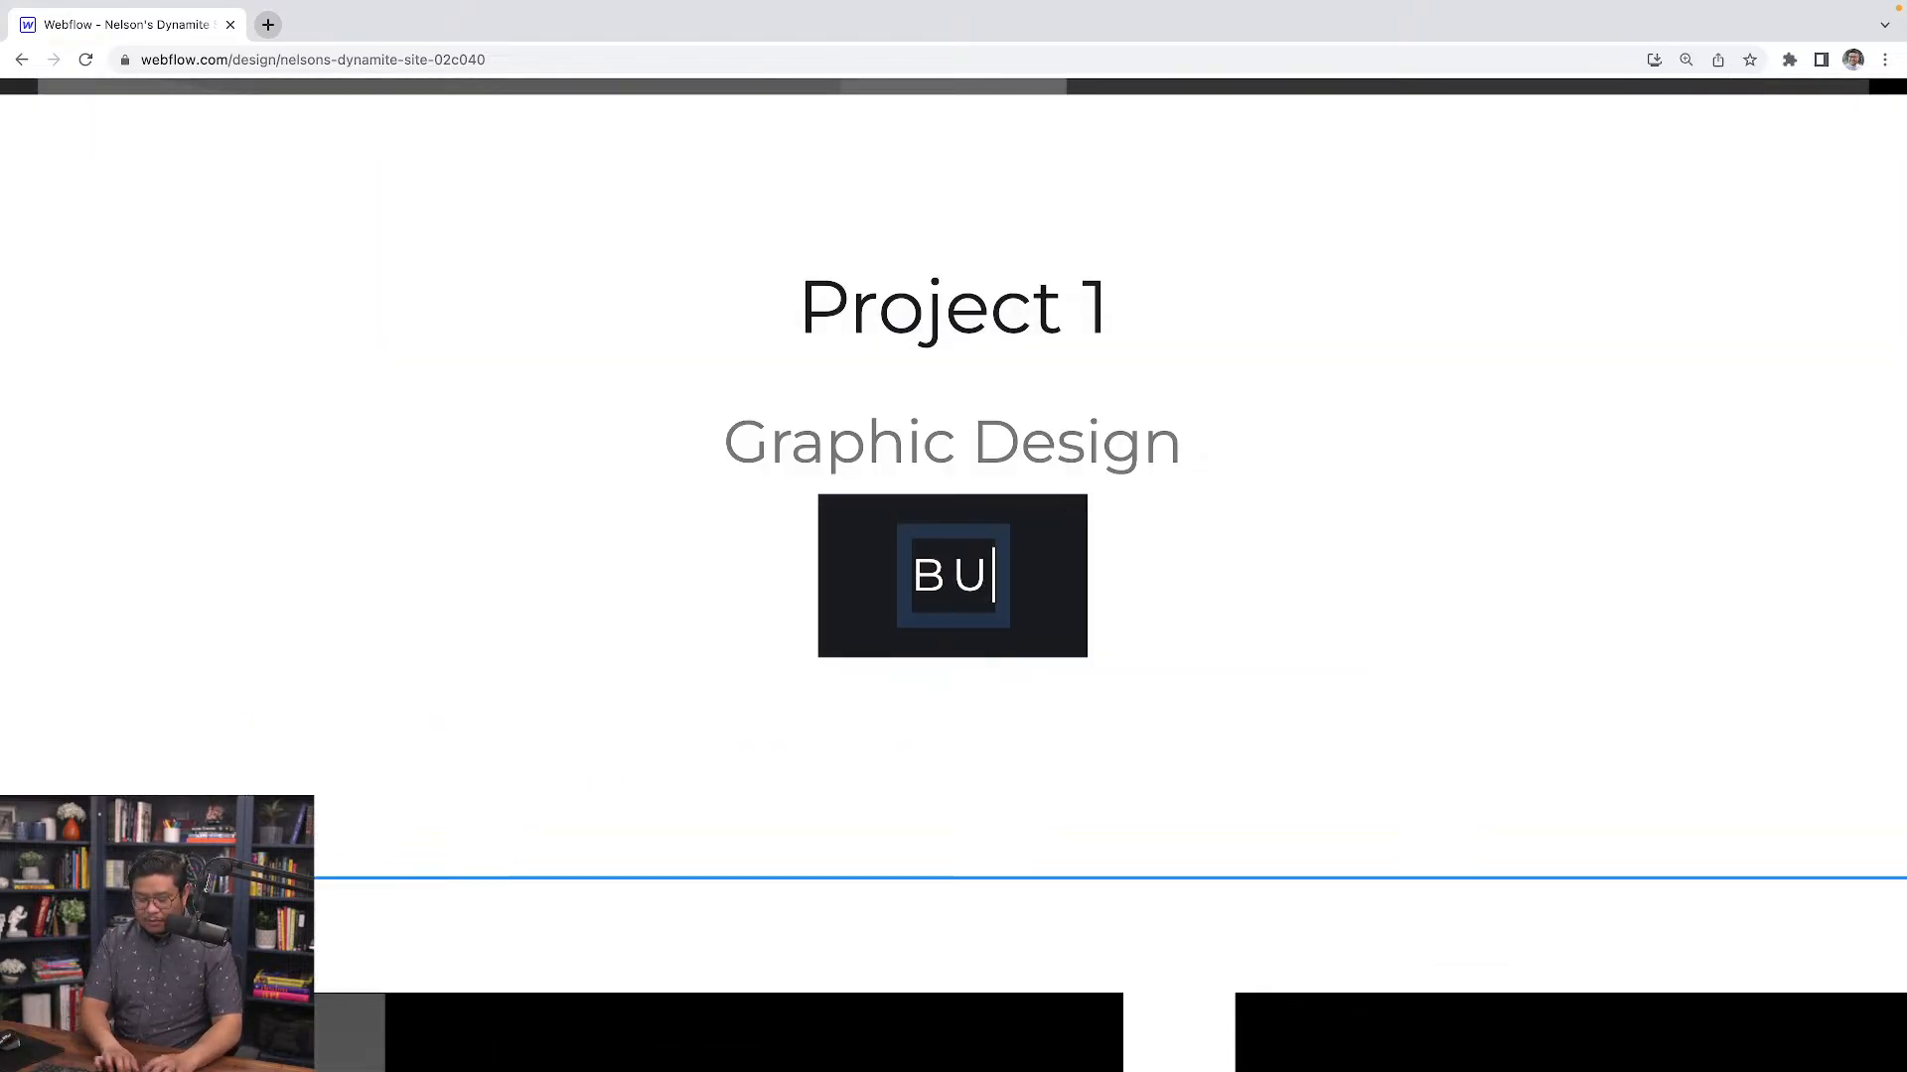
pyautogui.write('y your Grimur P')
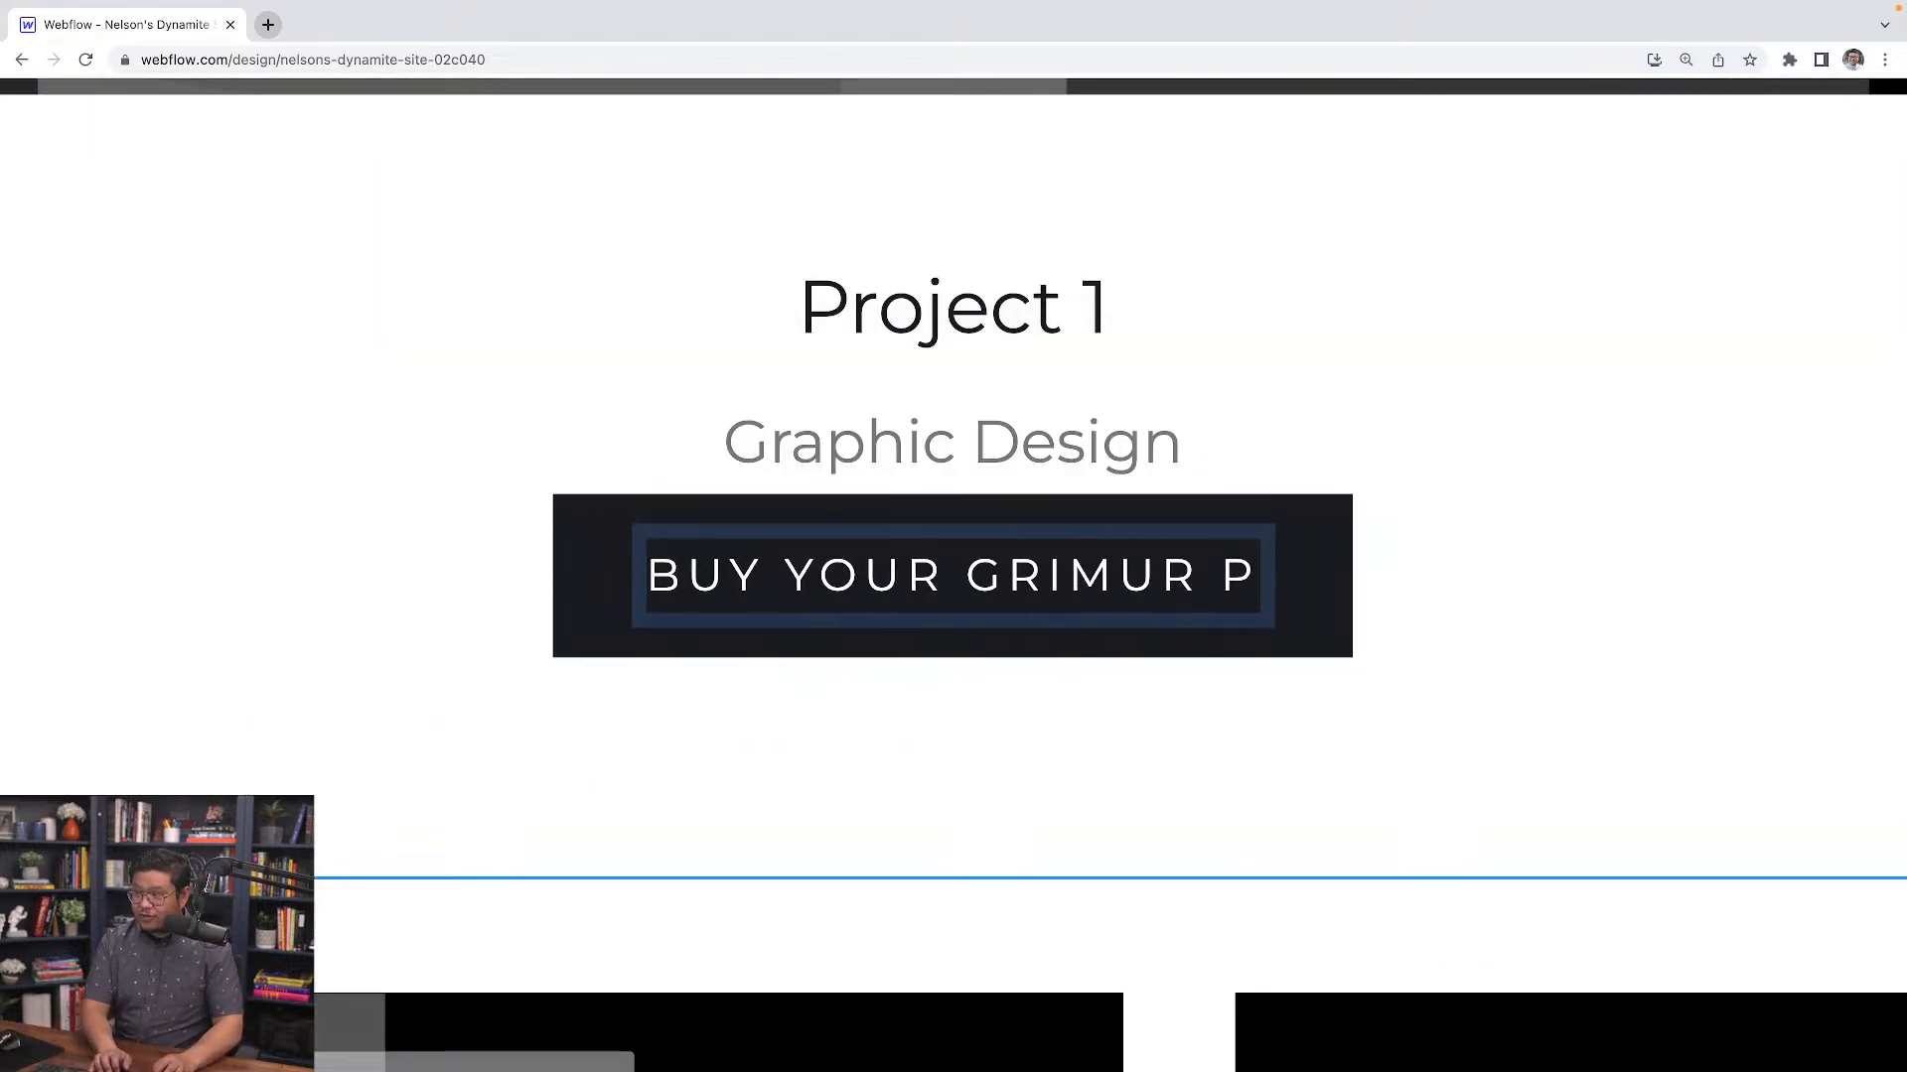
pyautogui.write('lushie today! >')
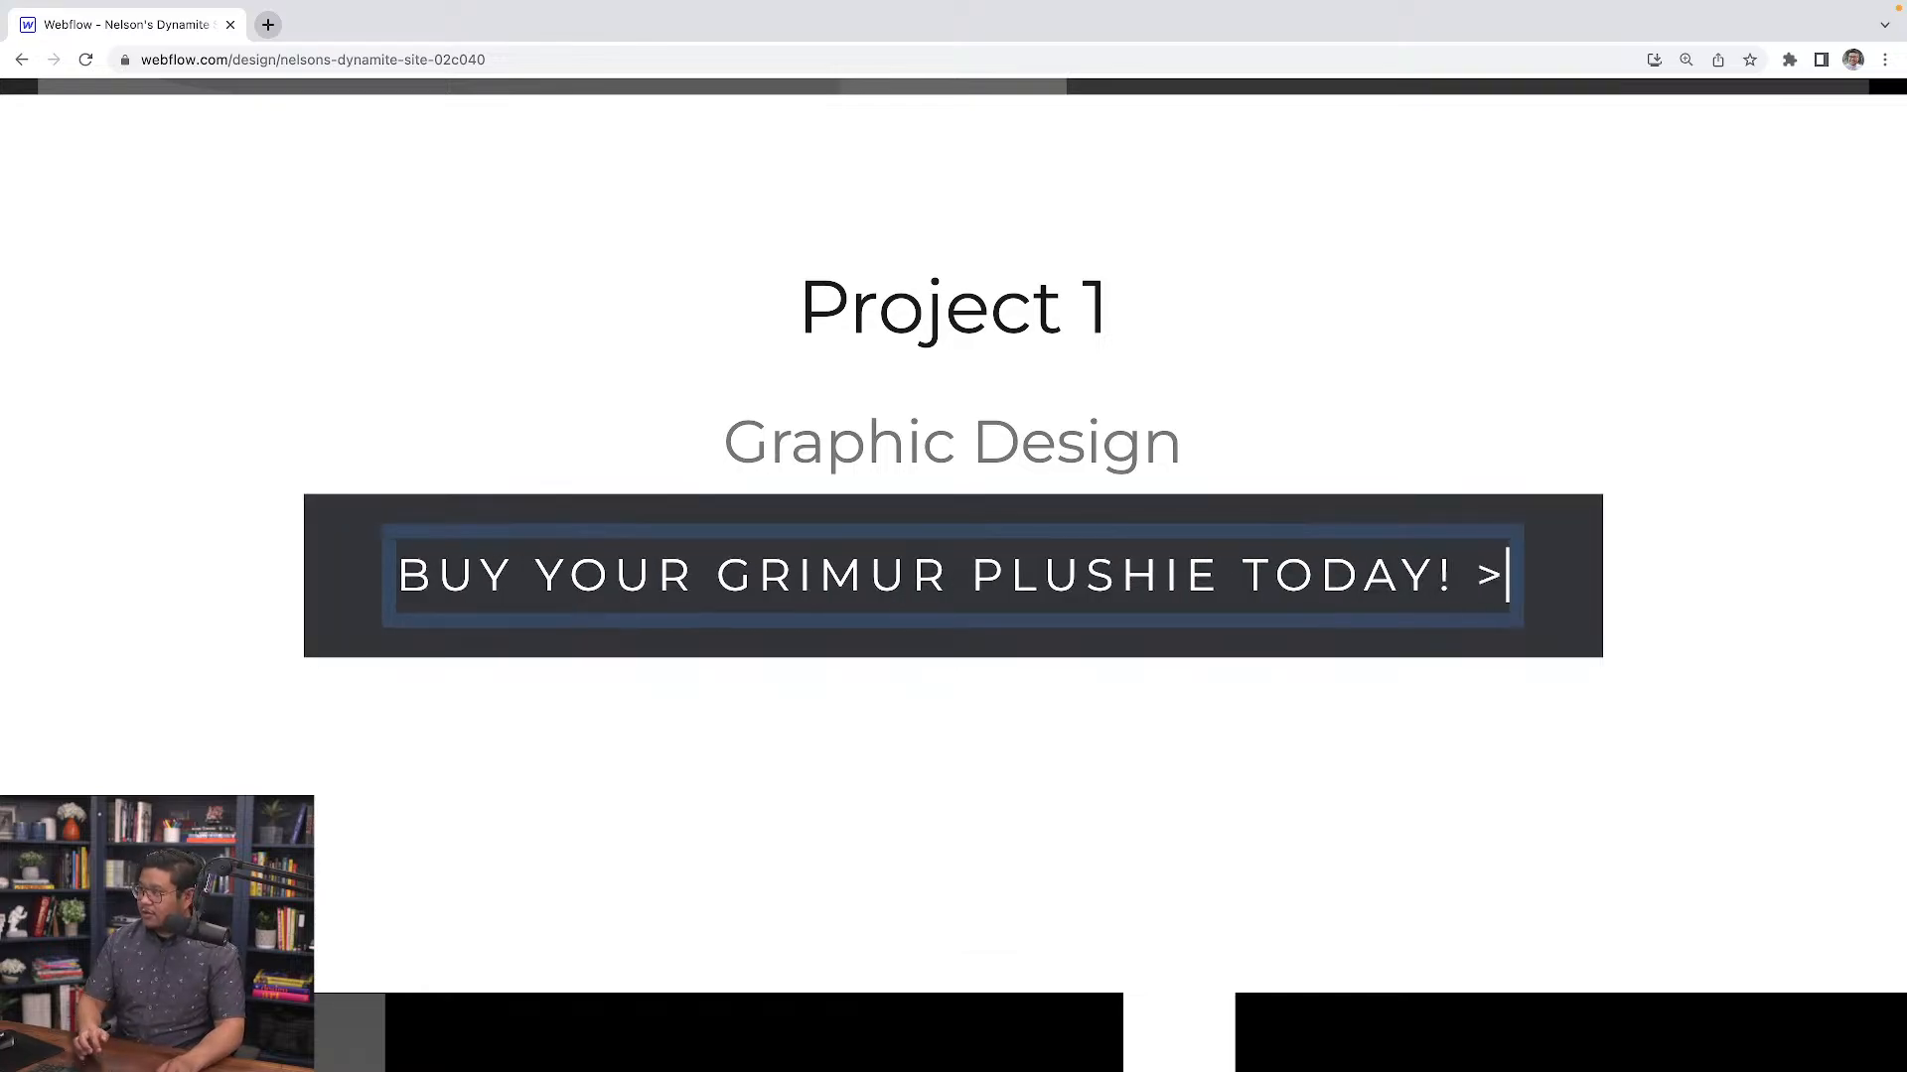
pyautogui.press('Escape')
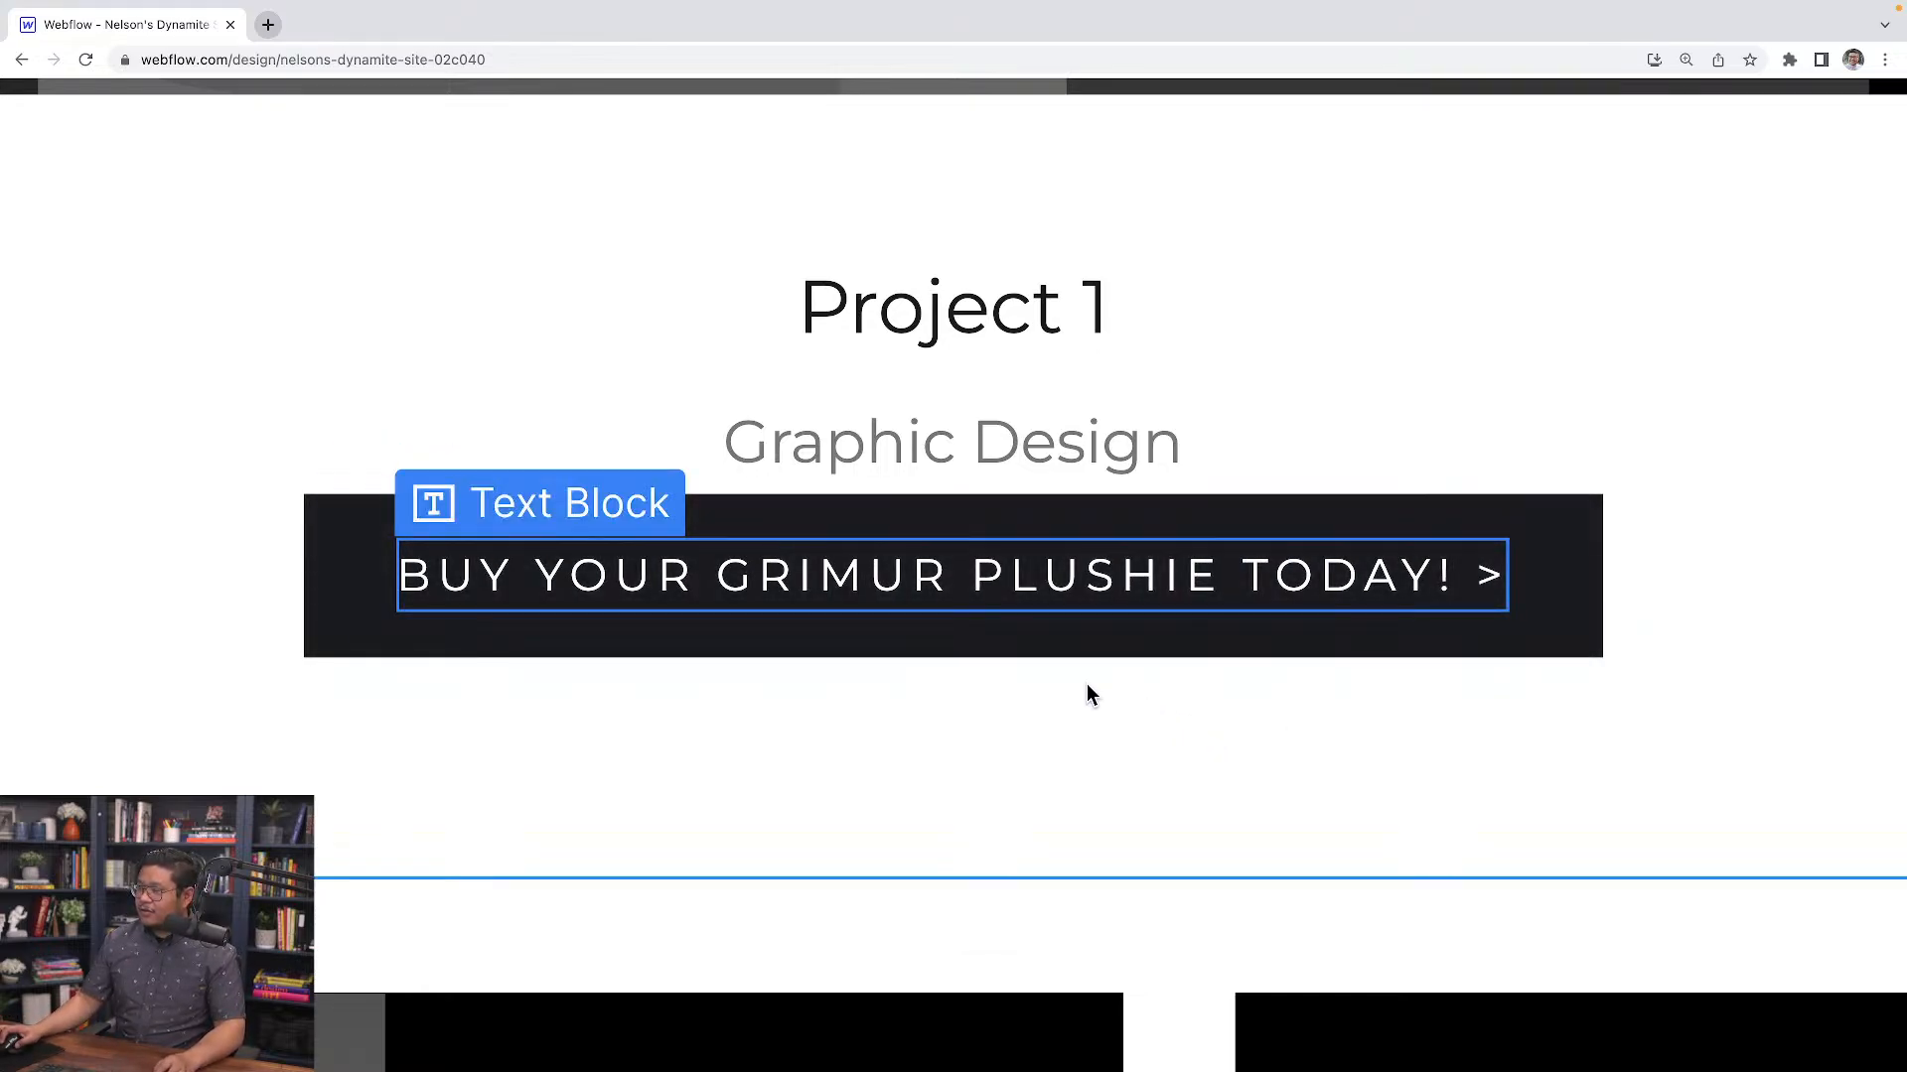
# Select the button and give it a top margin of about 38 px
pyautogui.click(999, 645)
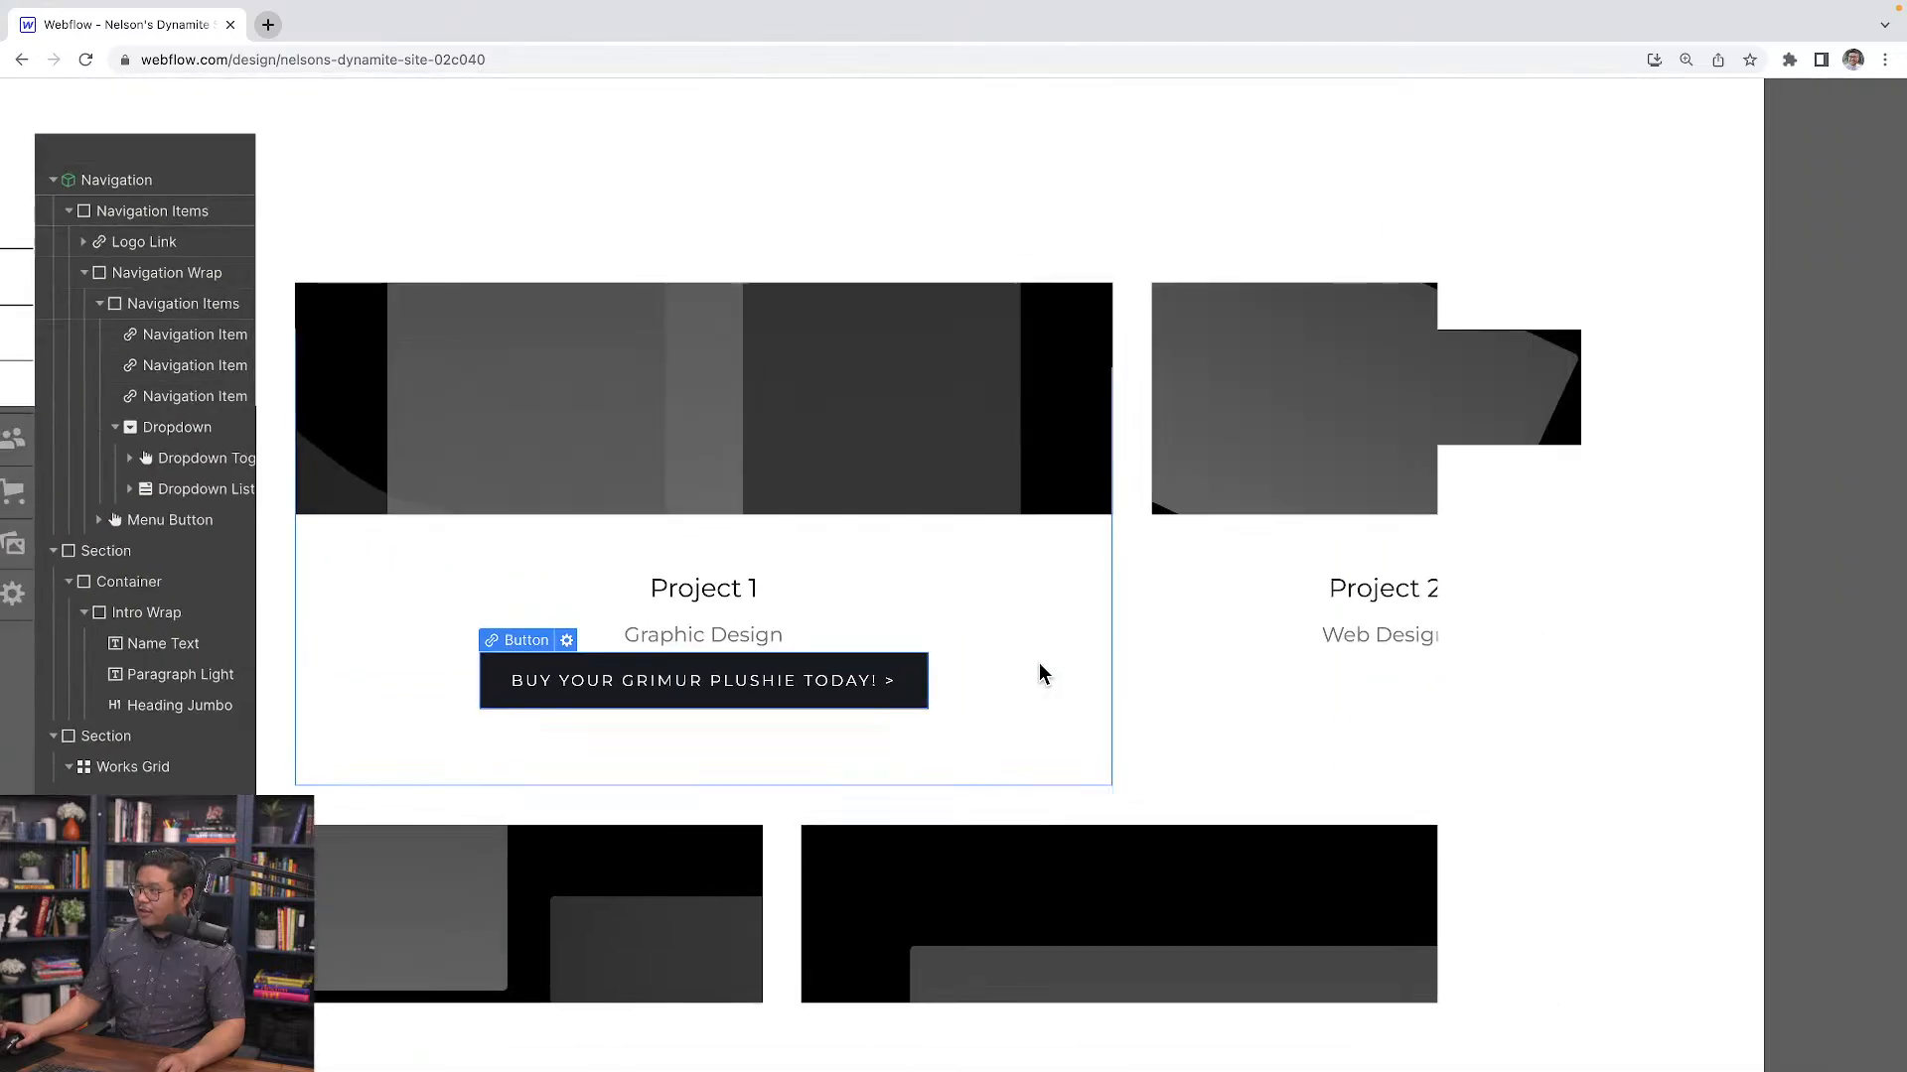
pyautogui.moveTo(1759, 574); pyautogui.dragTo(1778, 523)
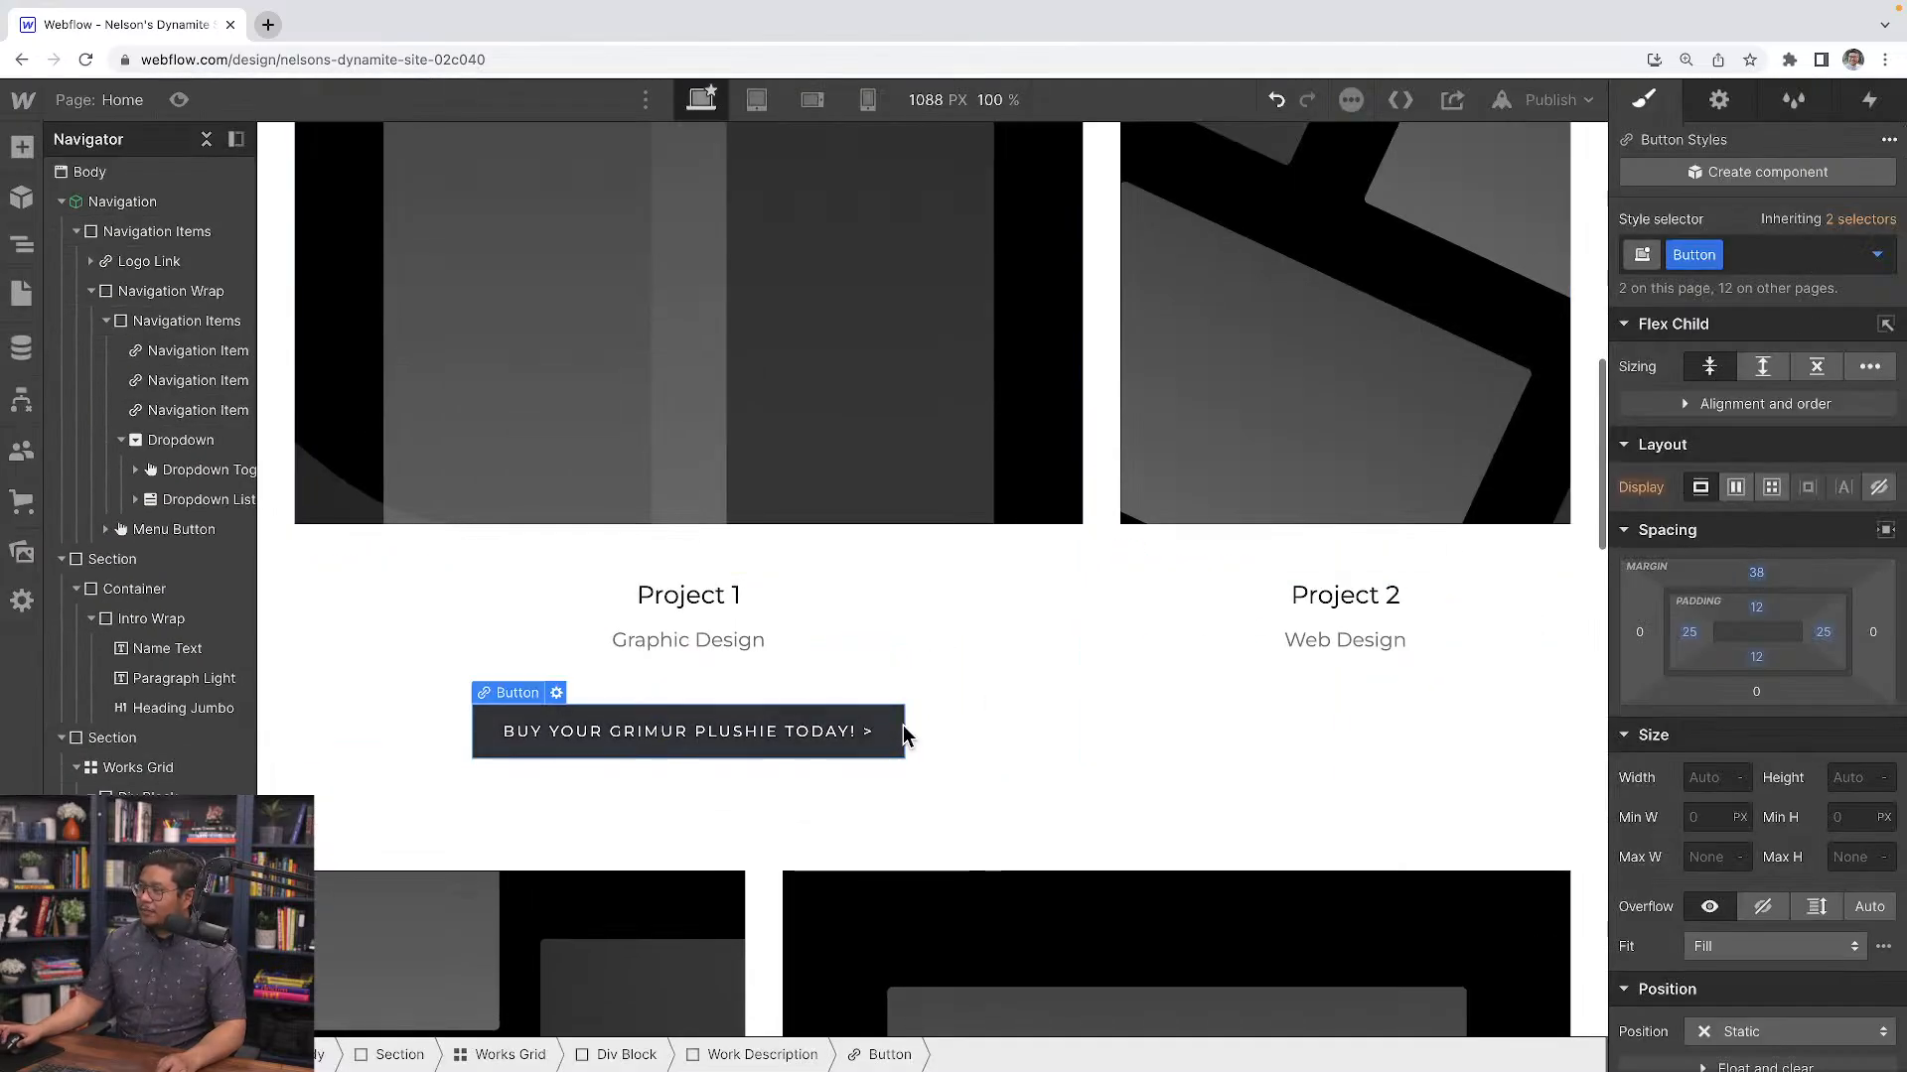
# Switch the Button class to its Hover state and set the hover background color to orange #ffa600
pyautogui.click(1875, 256)
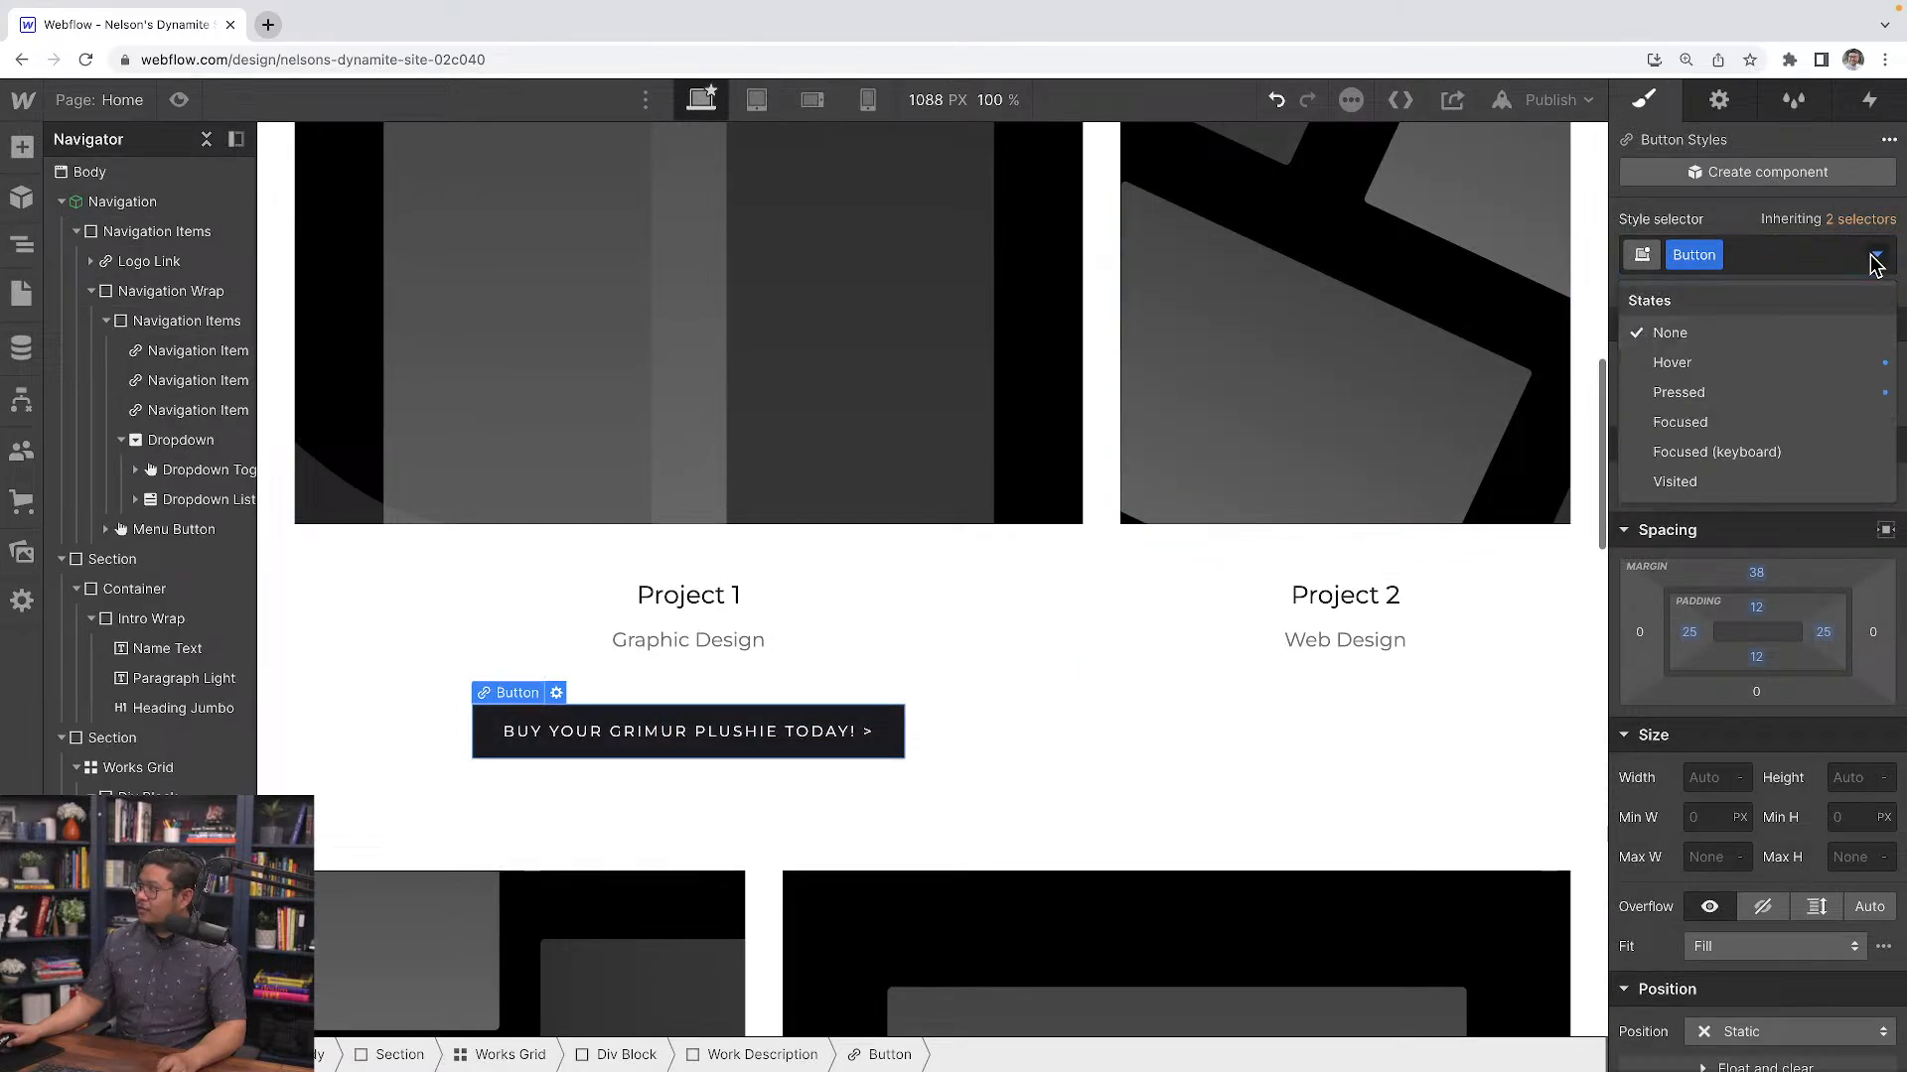
pyautogui.click(1759, 229)
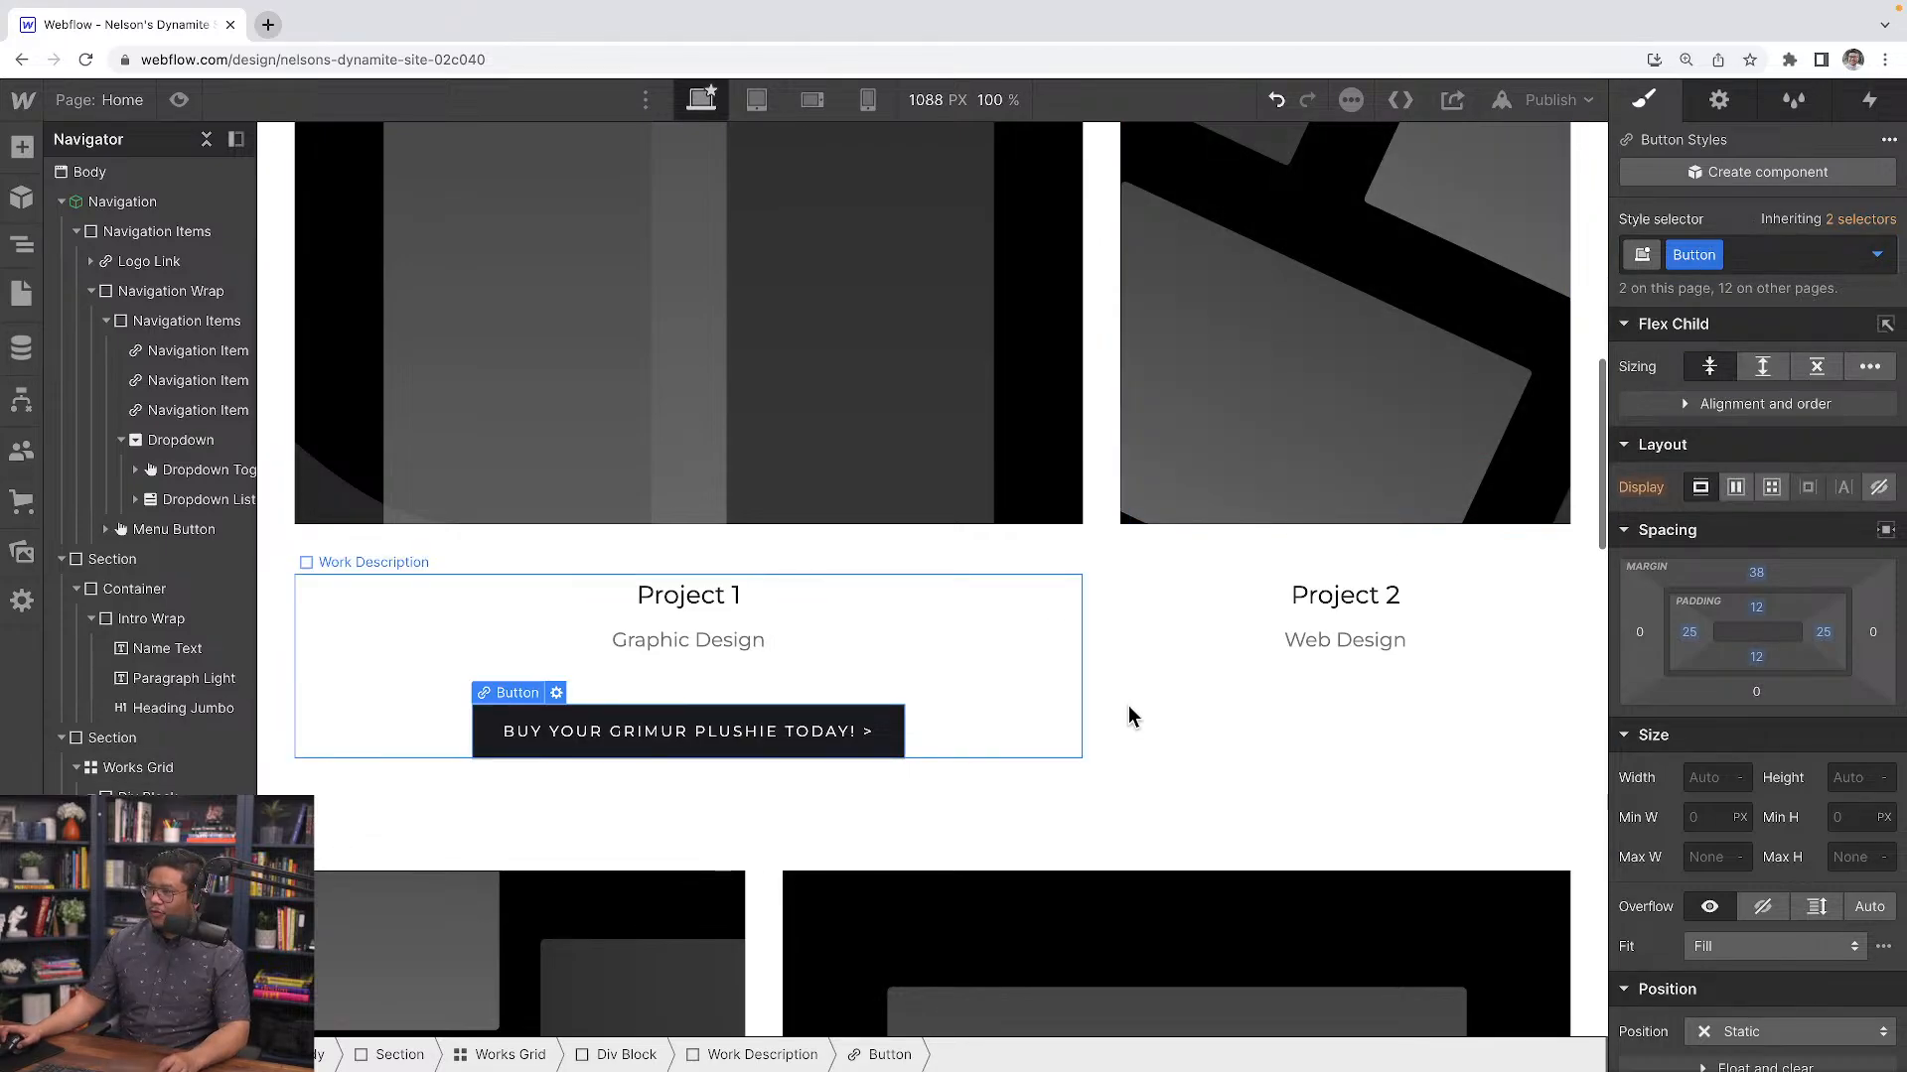
pyautogui.click(1876, 255)
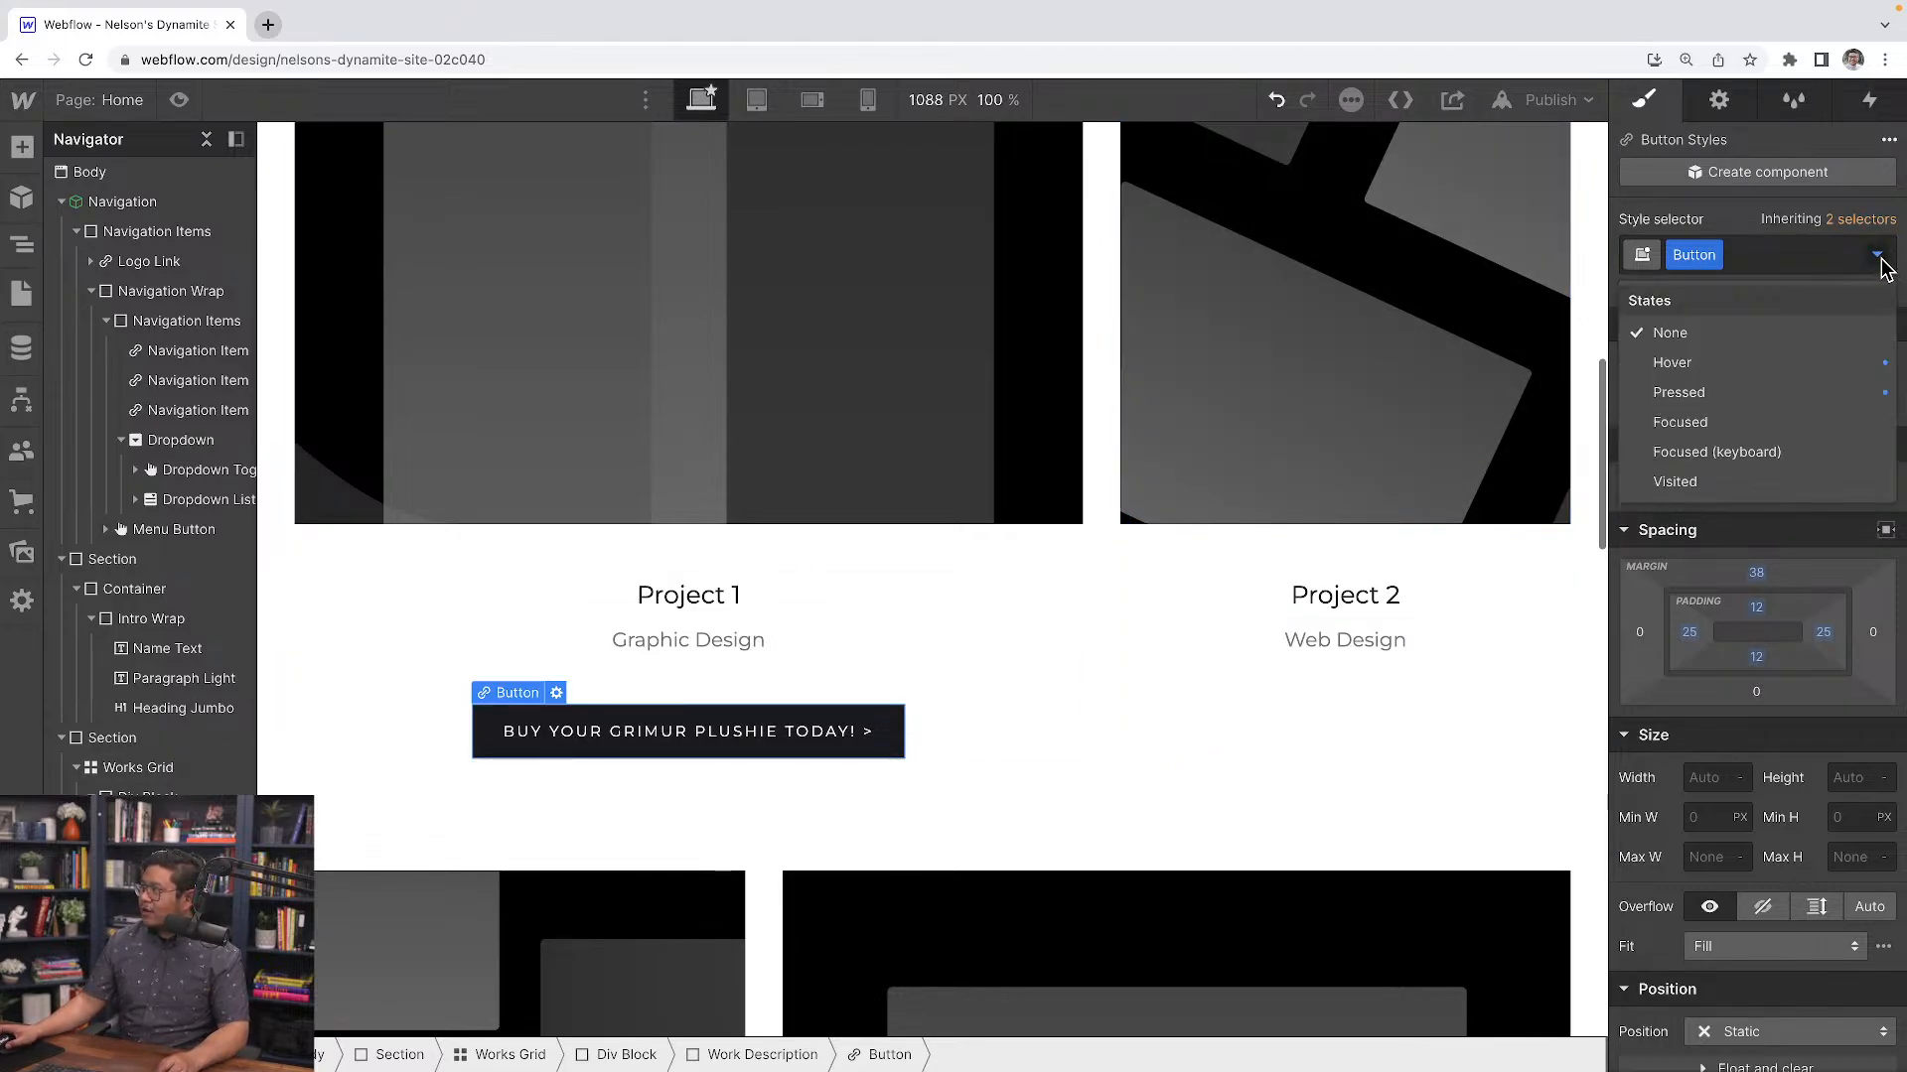
pyautogui.click(1742, 366)
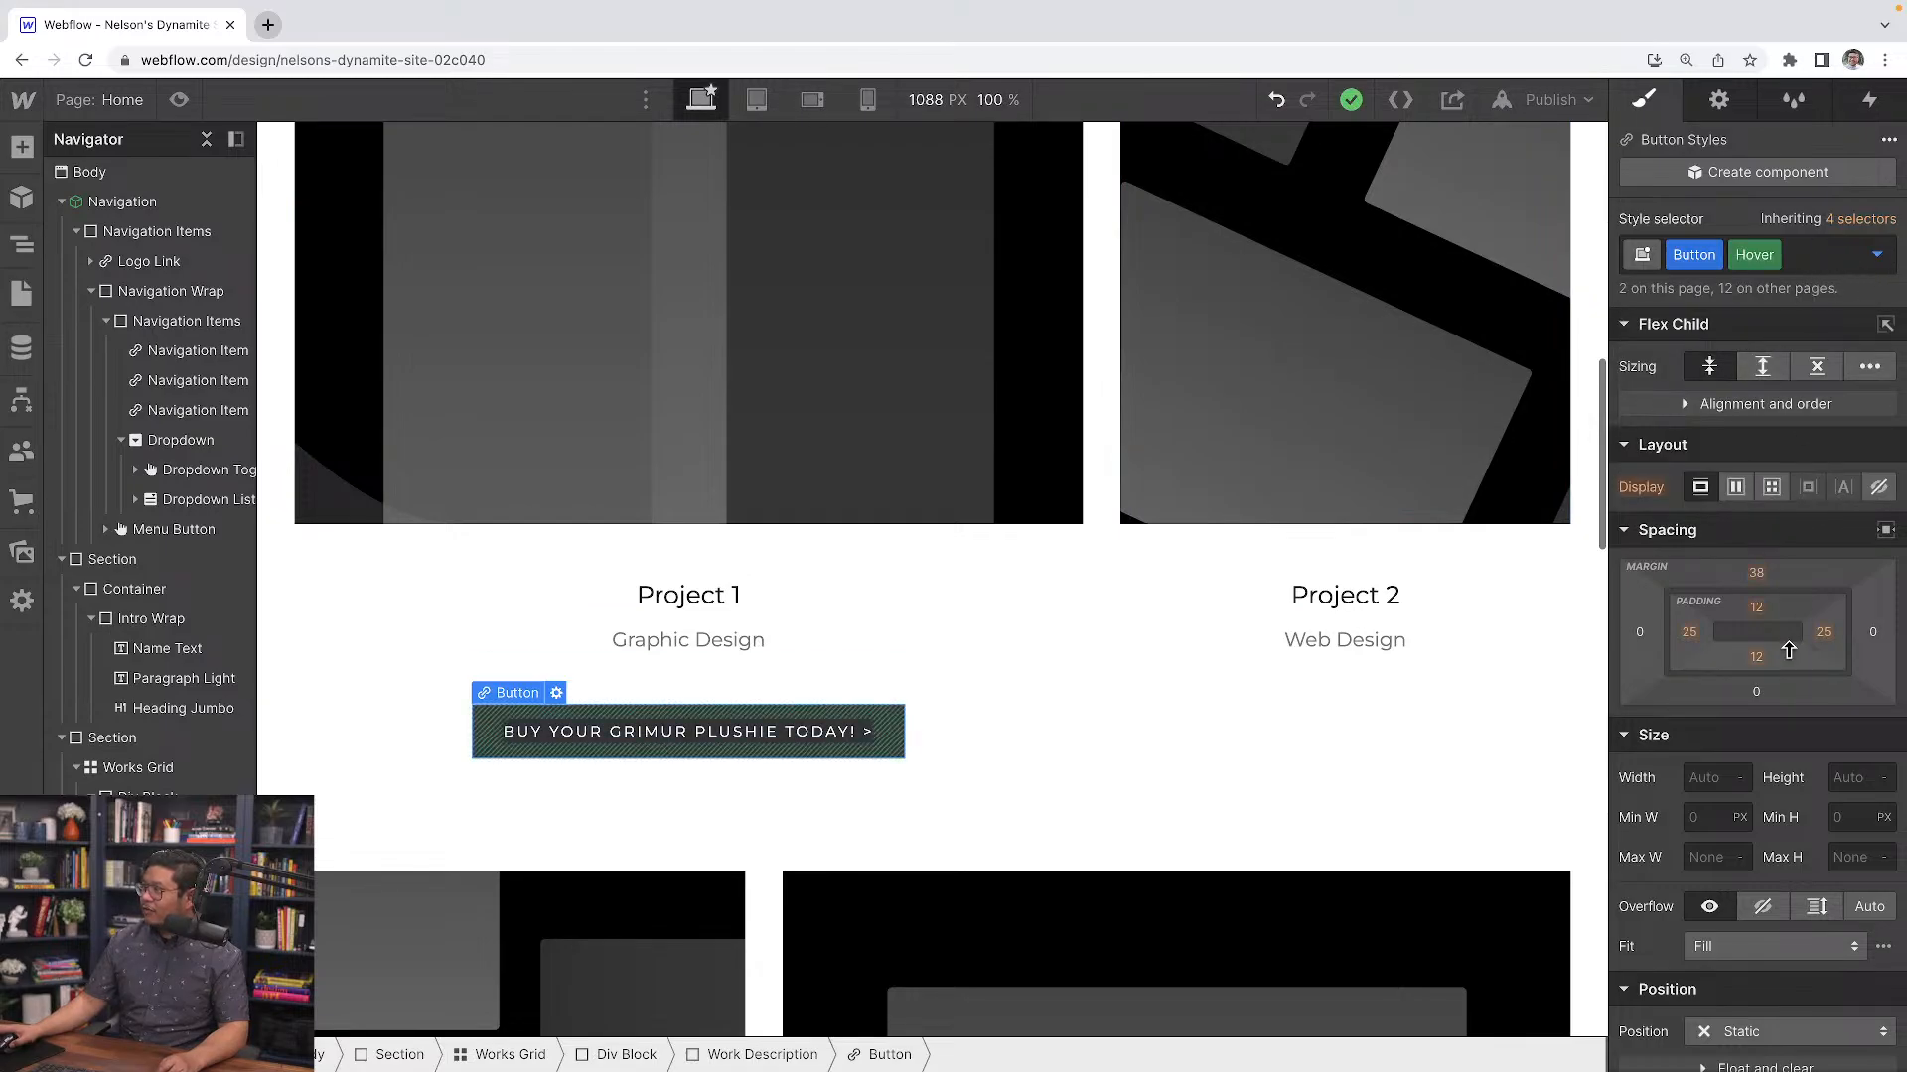
pyautogui.scroll(-6, 1788, 659)
pyautogui.scroll(-2, 1788, 660)
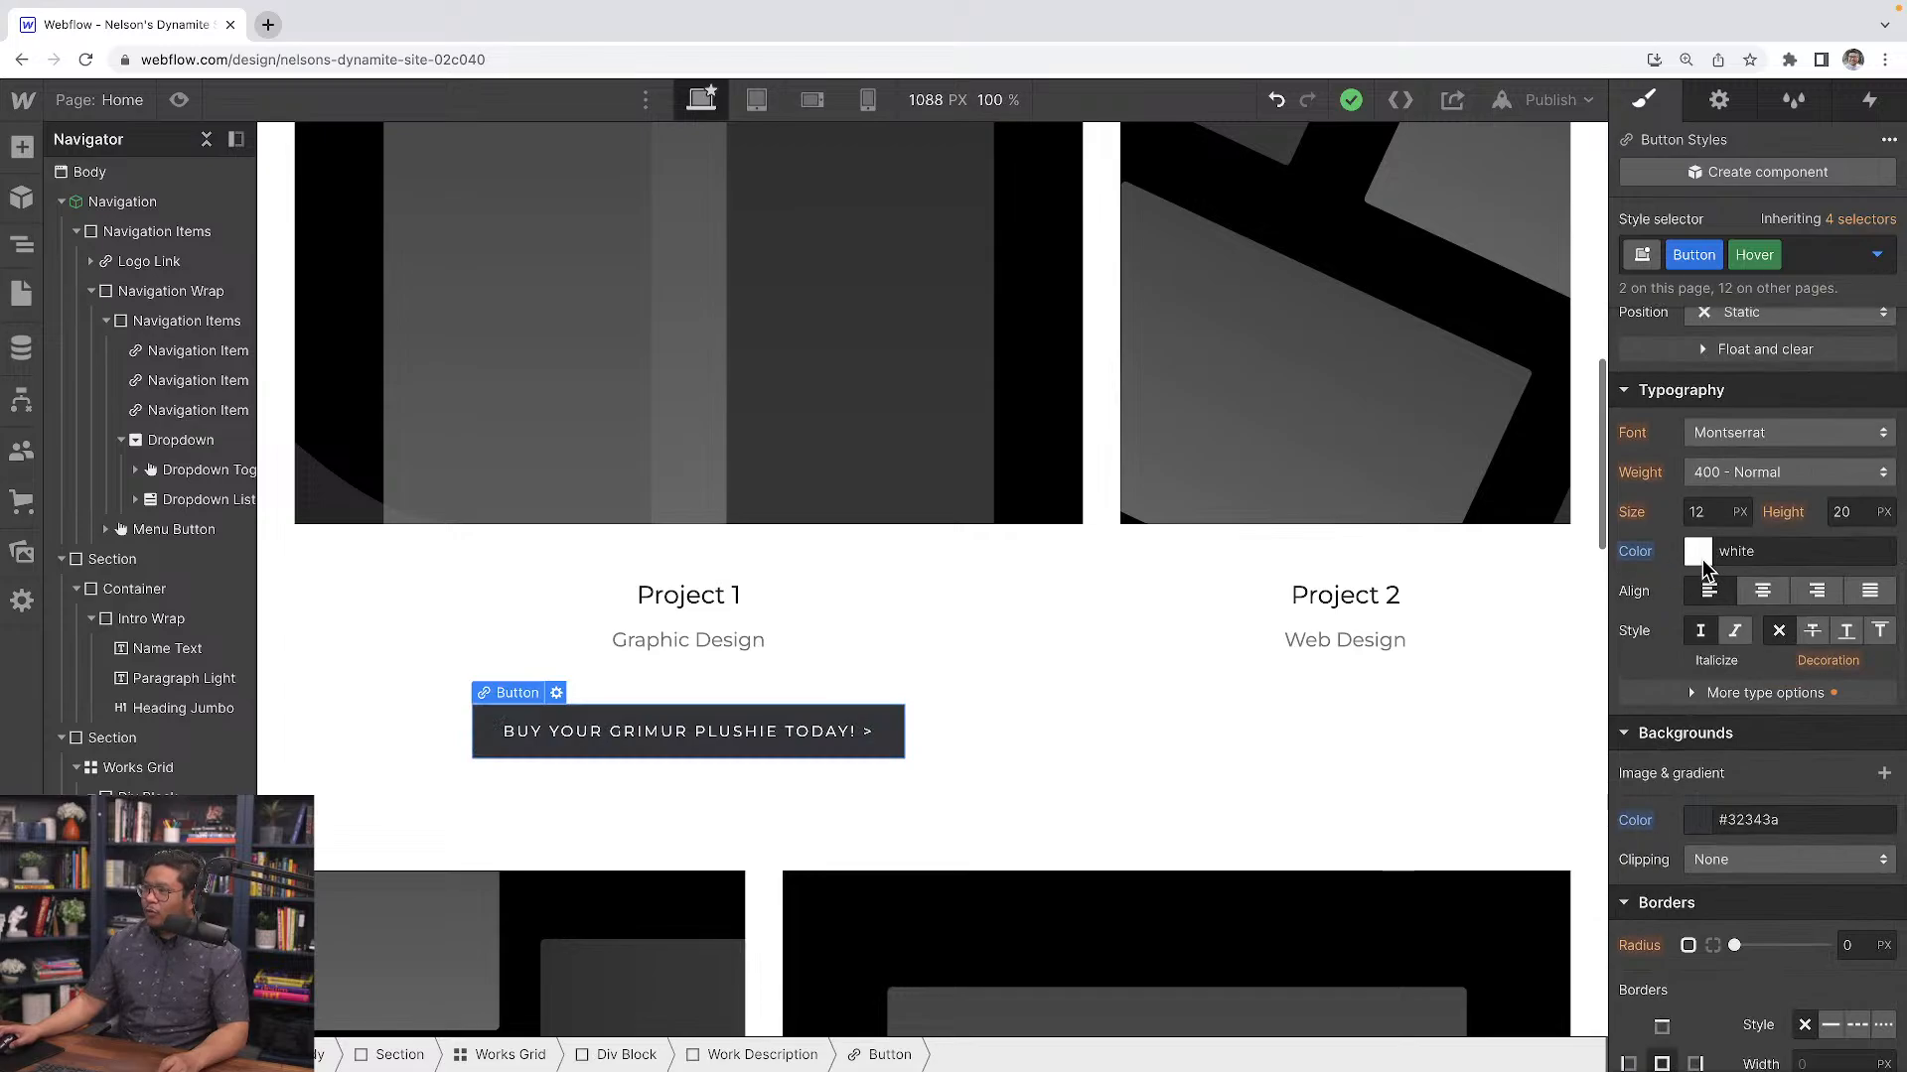
pyautogui.click(1700, 825)
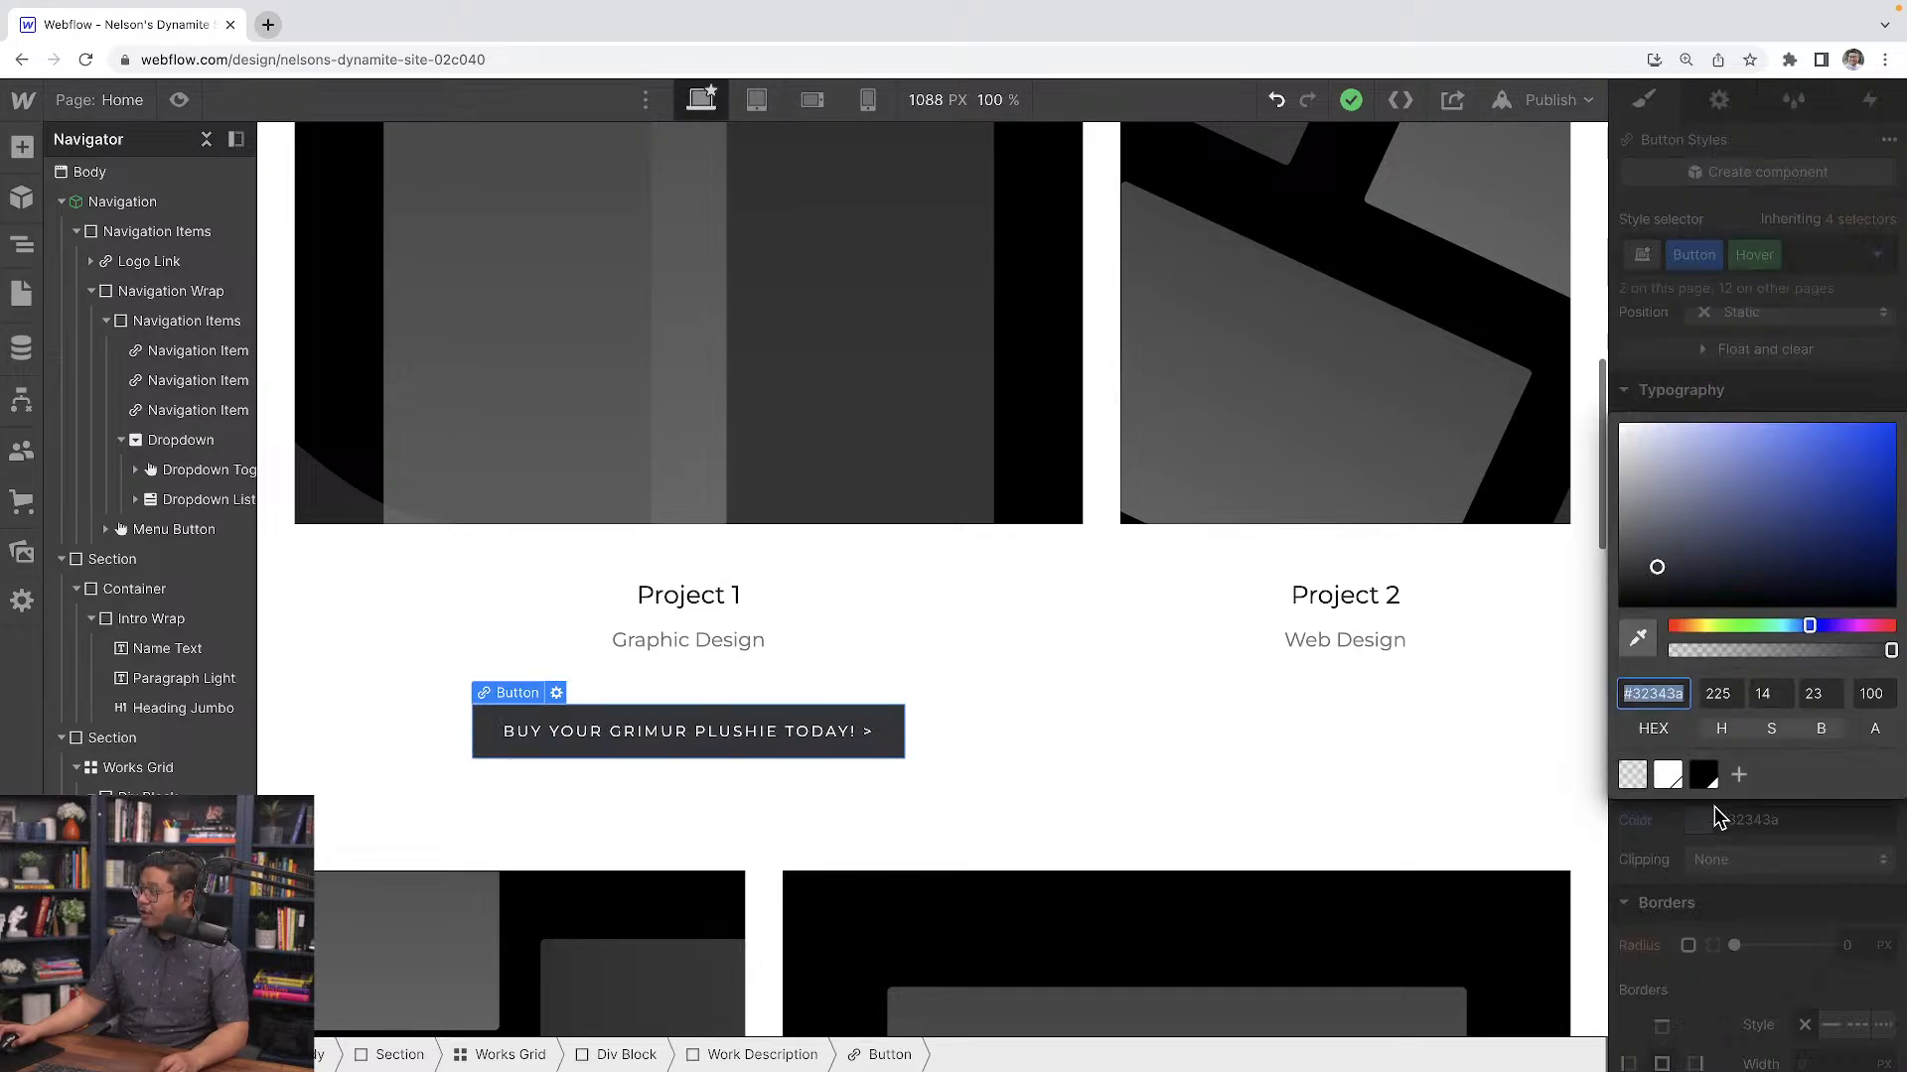
pyautogui.moveTo(1705, 627); pyautogui.dragTo(1694, 627)
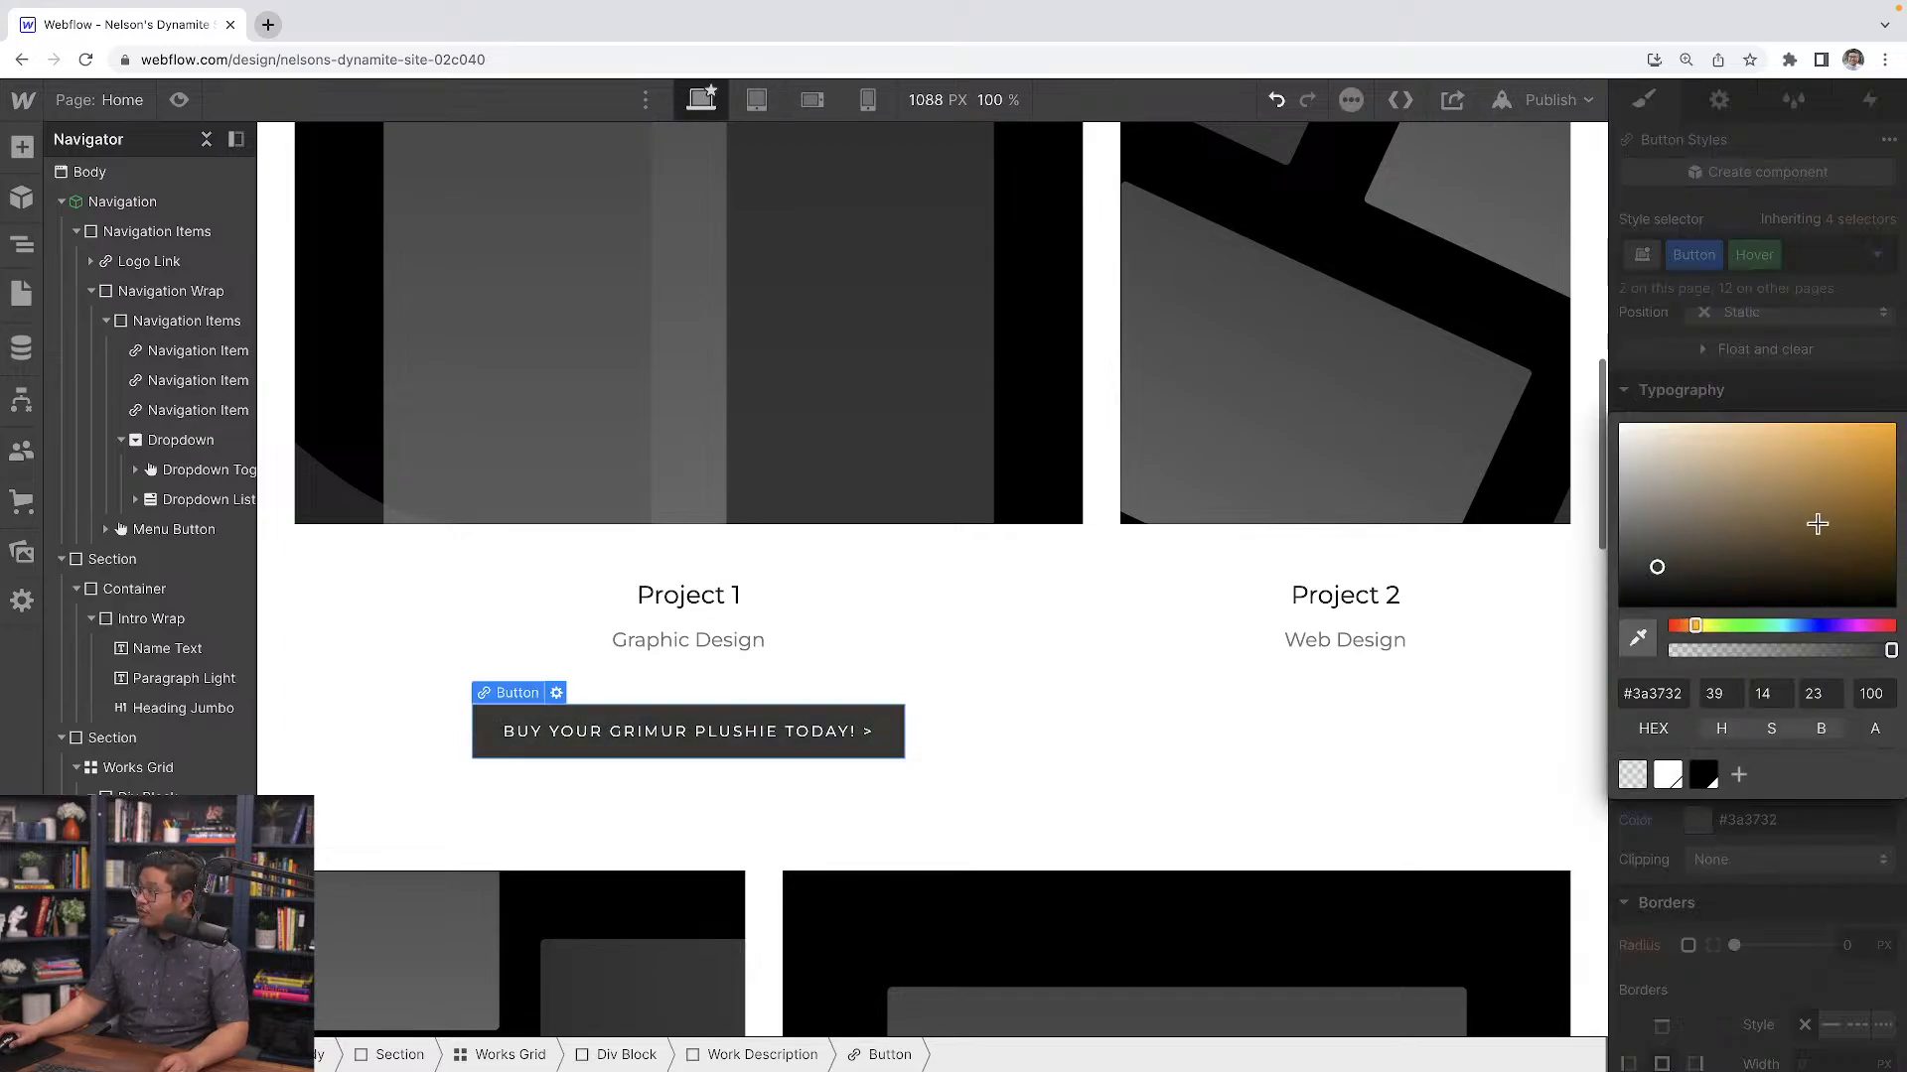
pyautogui.moveTo(1817, 524); pyautogui.dragTo(1890, 362)
pyautogui.click(1891, 371)
# Set the Button hover state's text color to black
pyautogui.click(1698, 551)
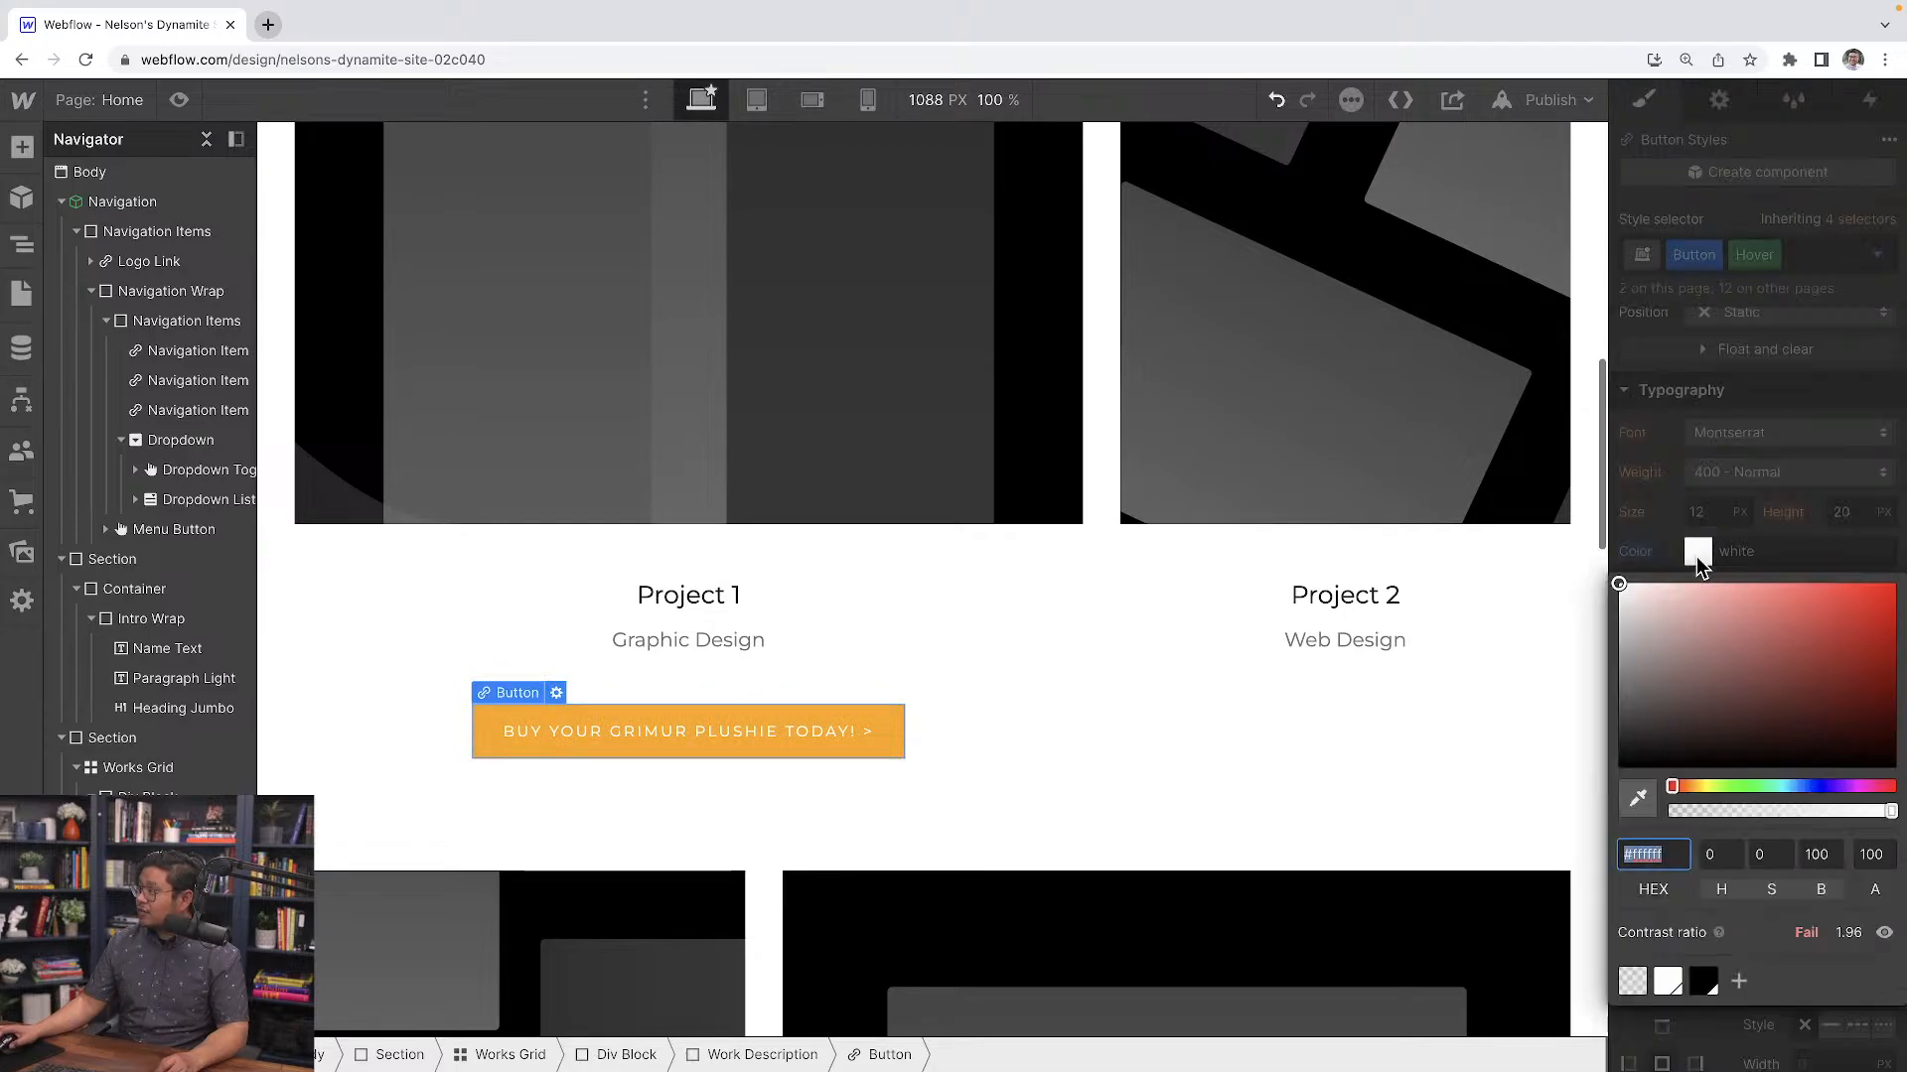
pyautogui.click(1700, 655)
pyautogui.click(1483, 874)
pyautogui.click(1745, 519)
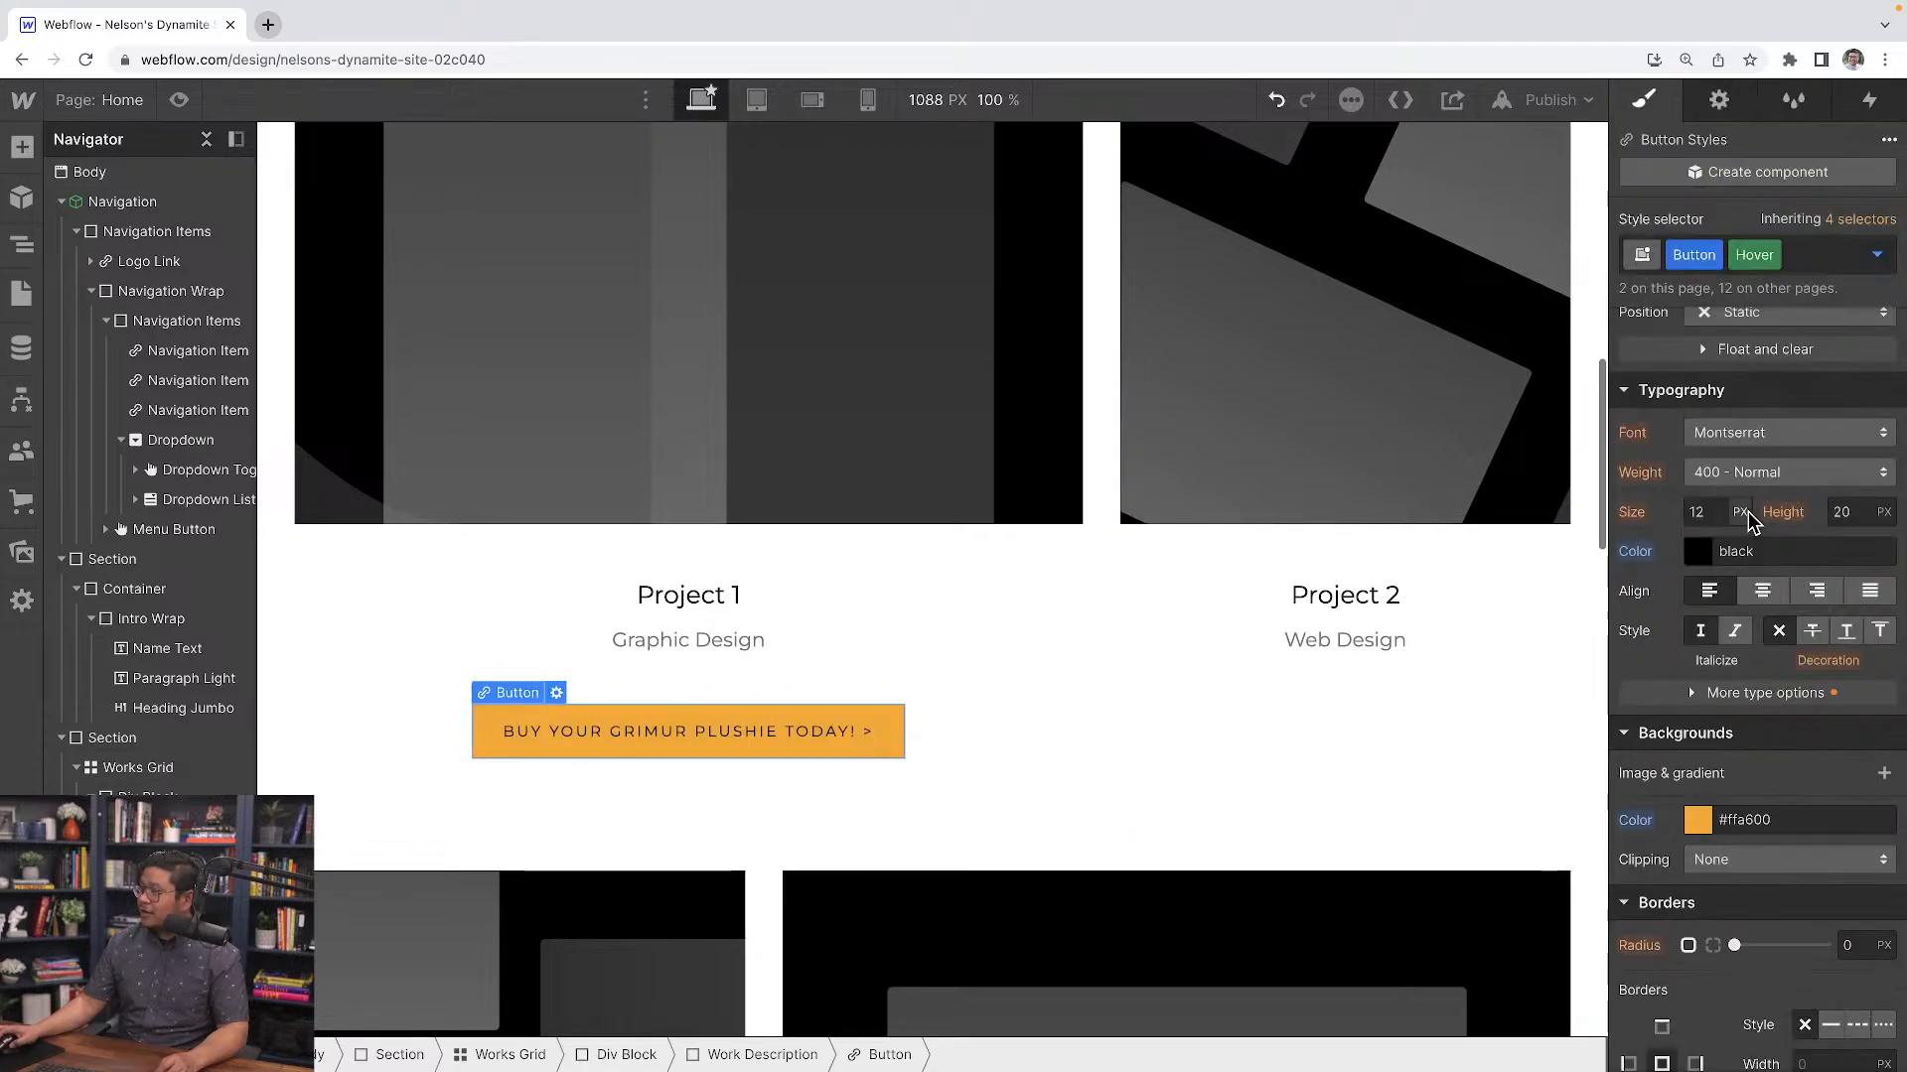
# Preview the page to test the button's hover style, then return to the designer
pyautogui.click(1064, 638)
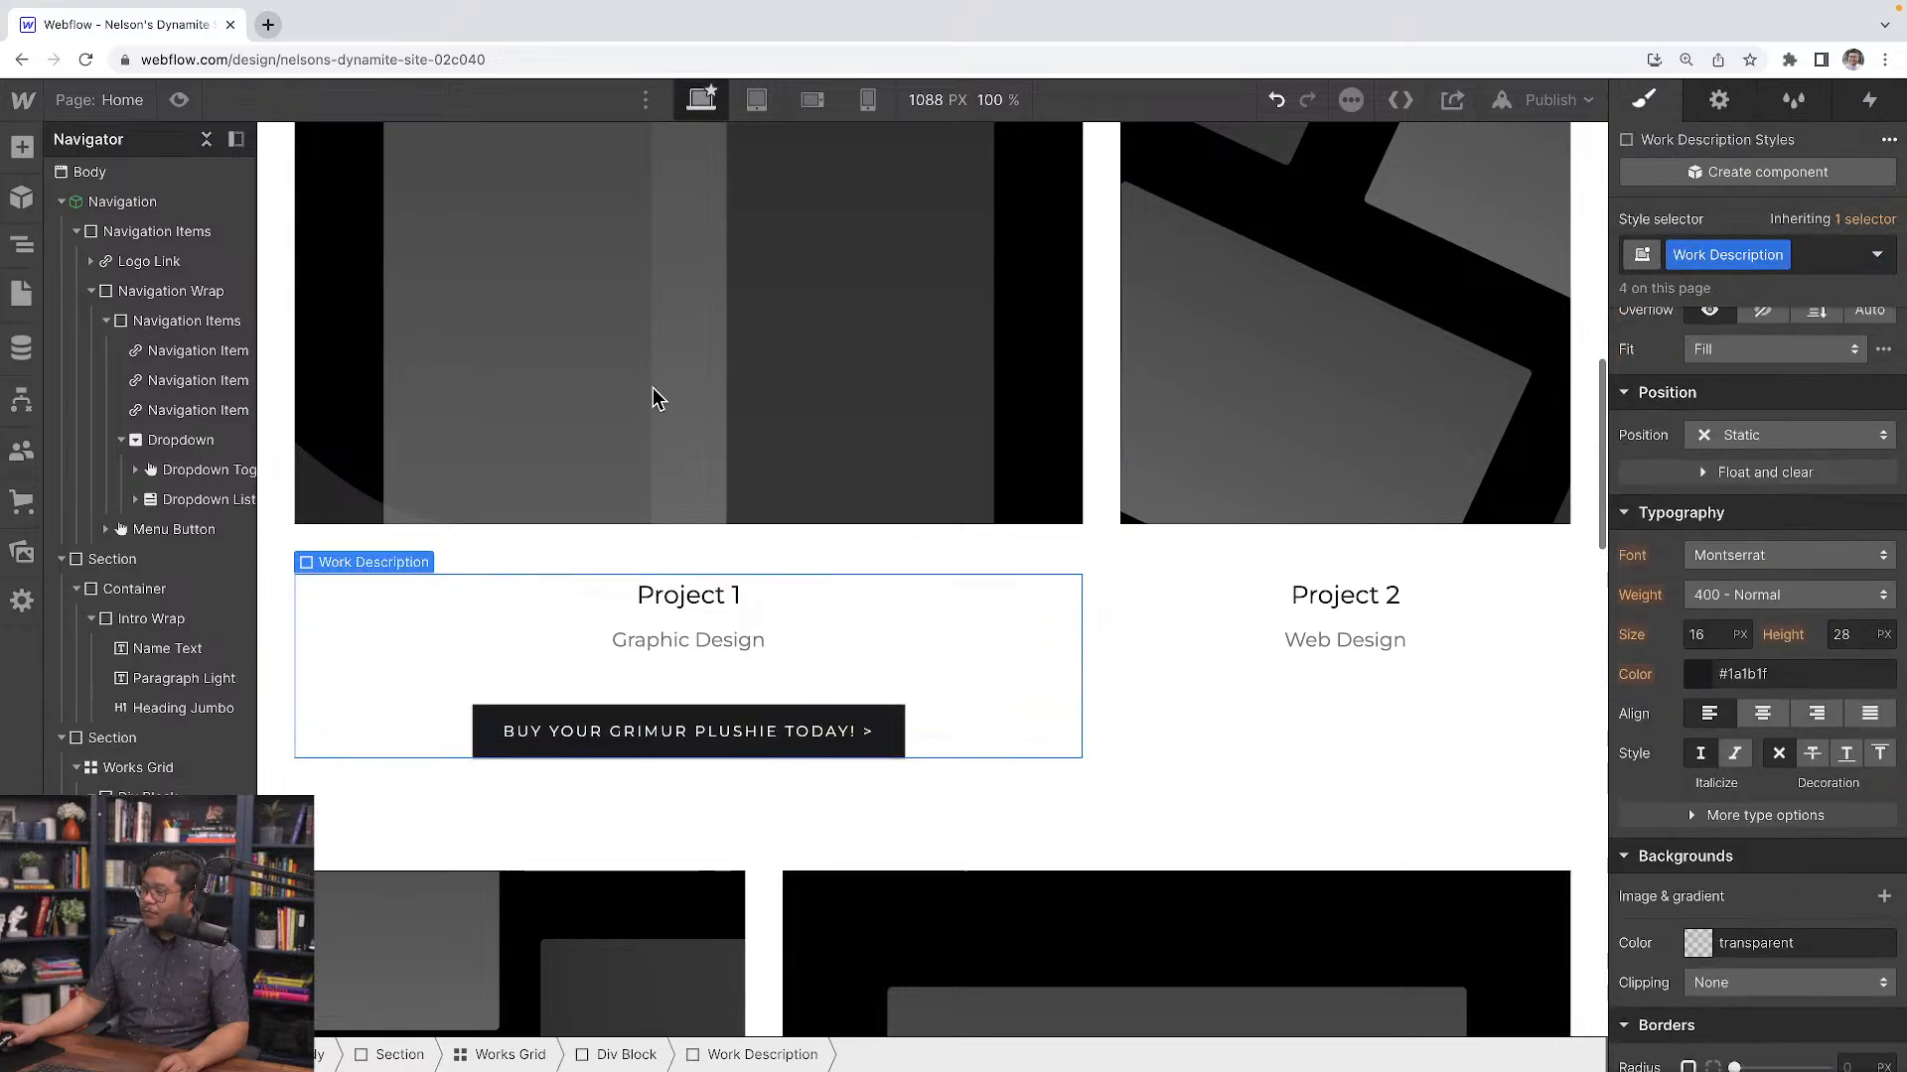
pyautogui.click(180, 101)
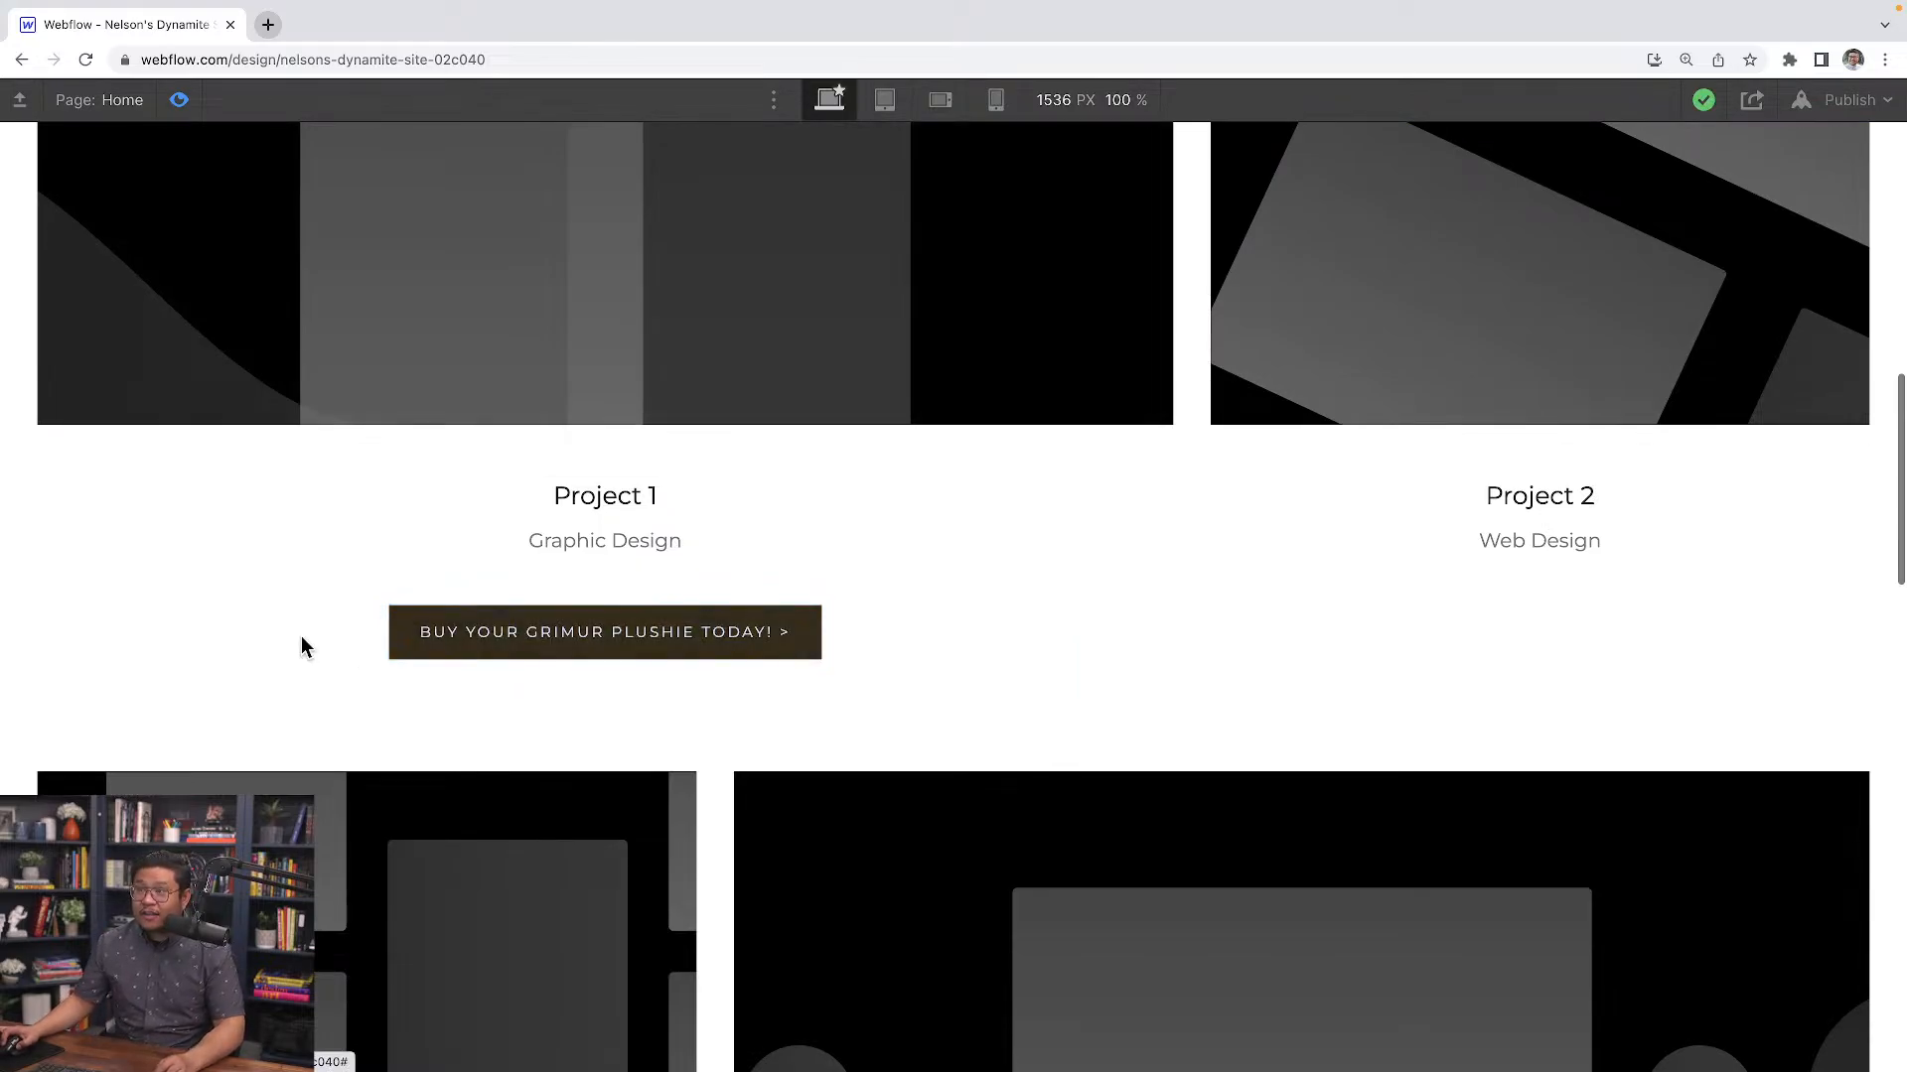
pyautogui.click(179, 100)
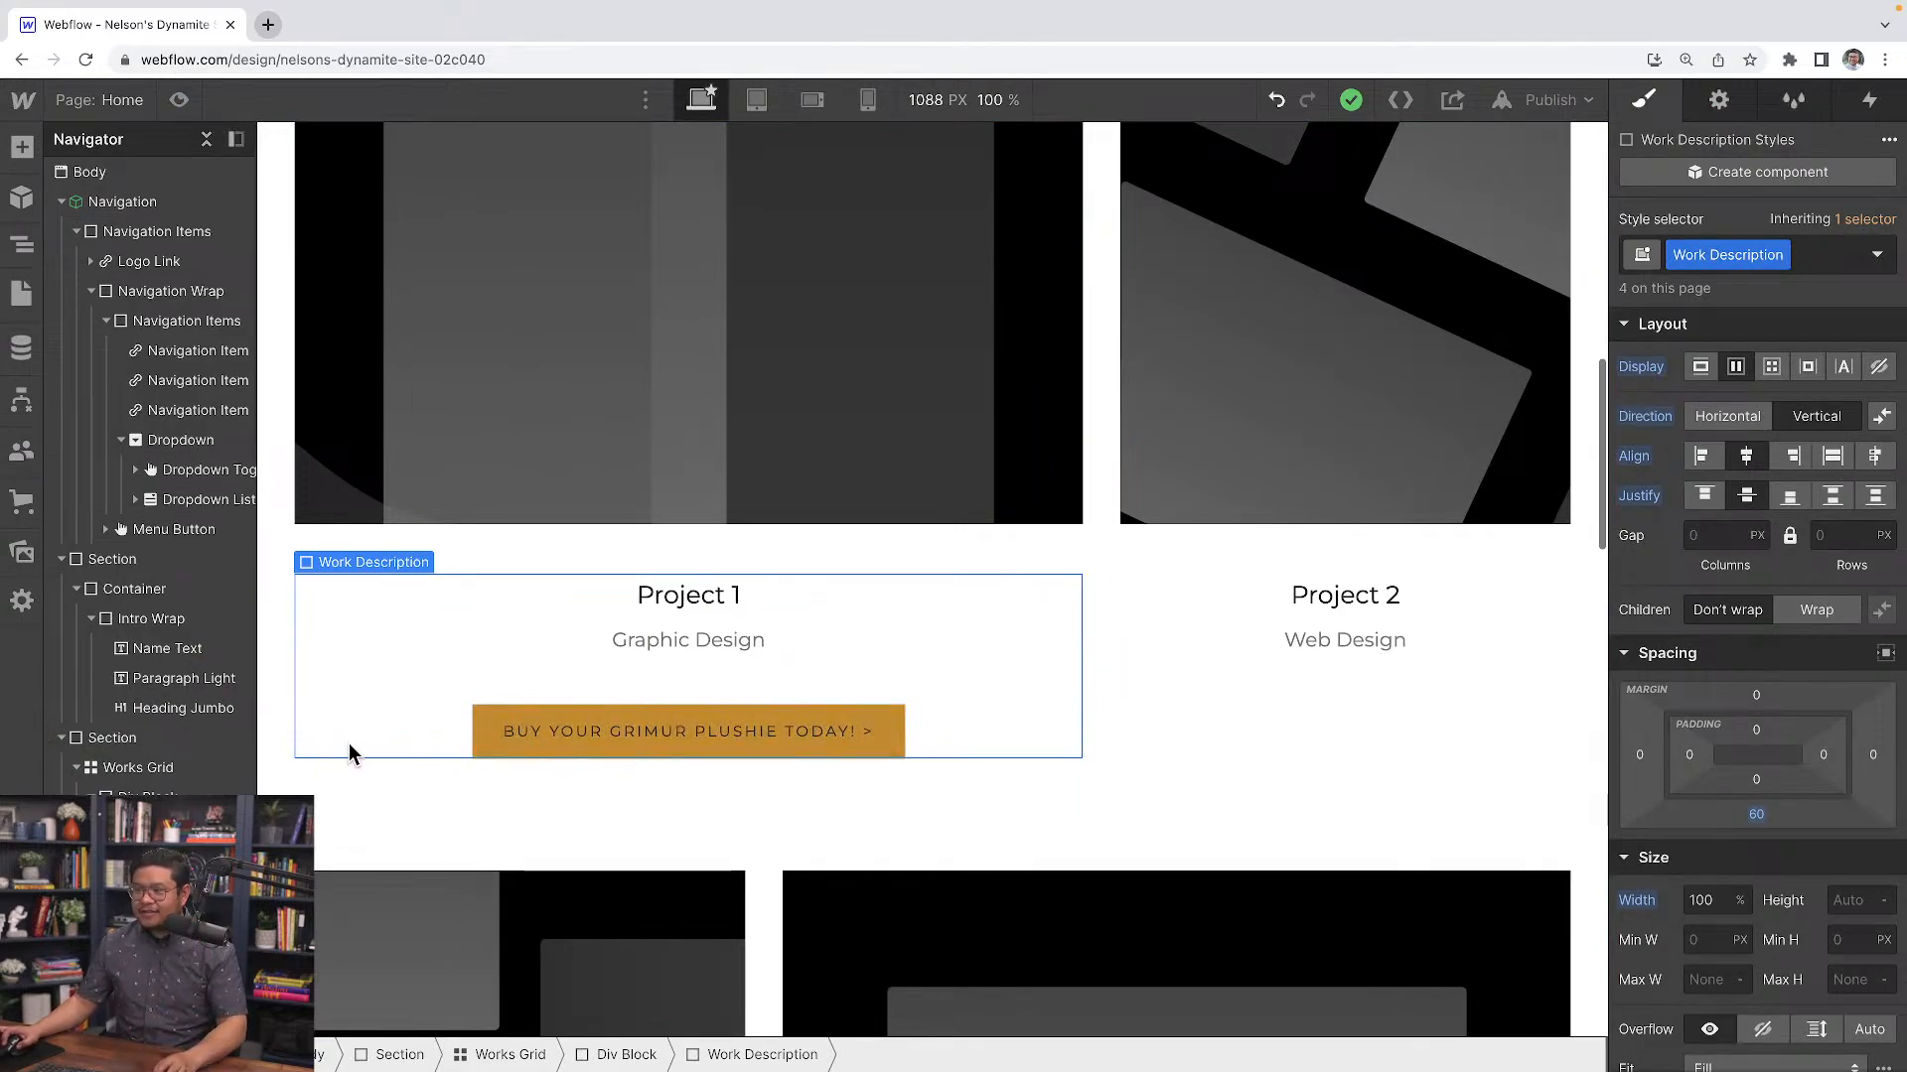
# Add a Button element after the Web Design paragraph under Project 2 and close its link settings
pyautogui.click(507, 753)
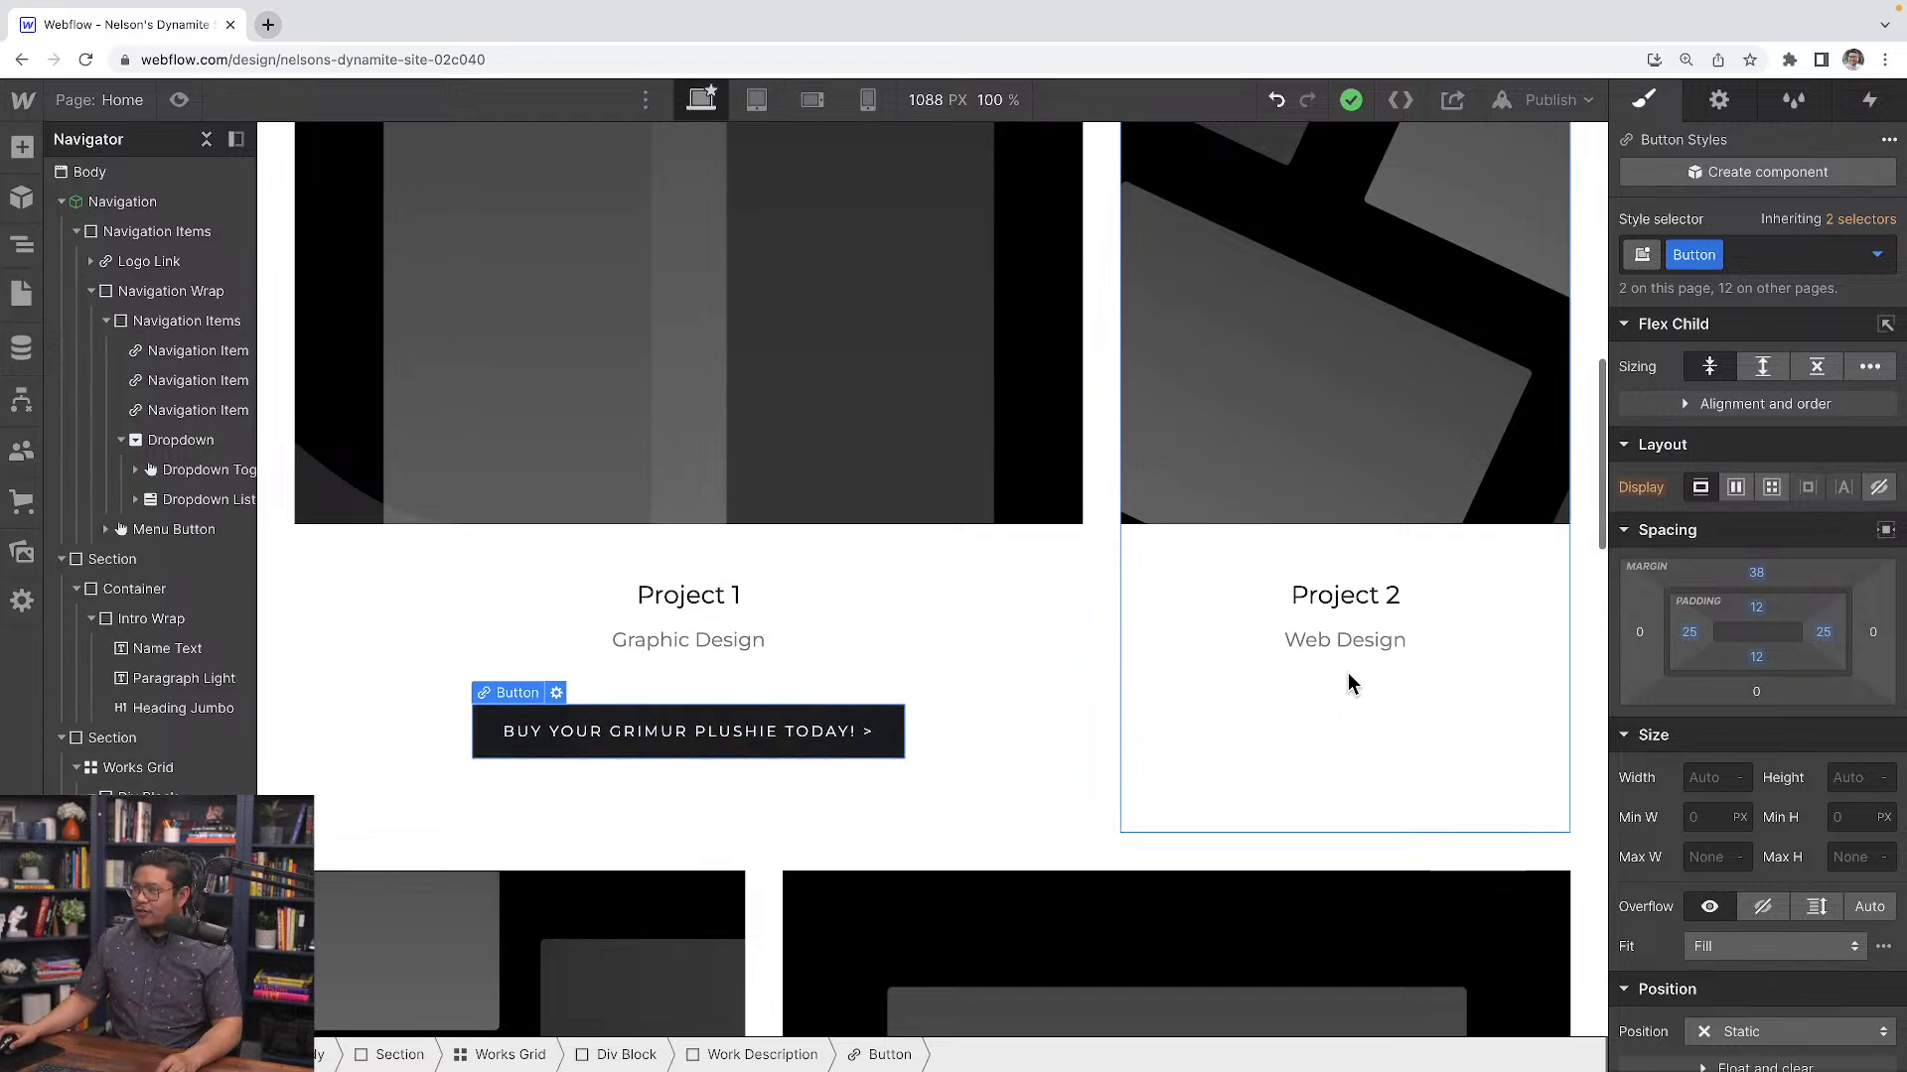
pyautogui.click(1345, 640)
pyautogui.hotkey('ctrl', 'e')
pyautogui.write('button')
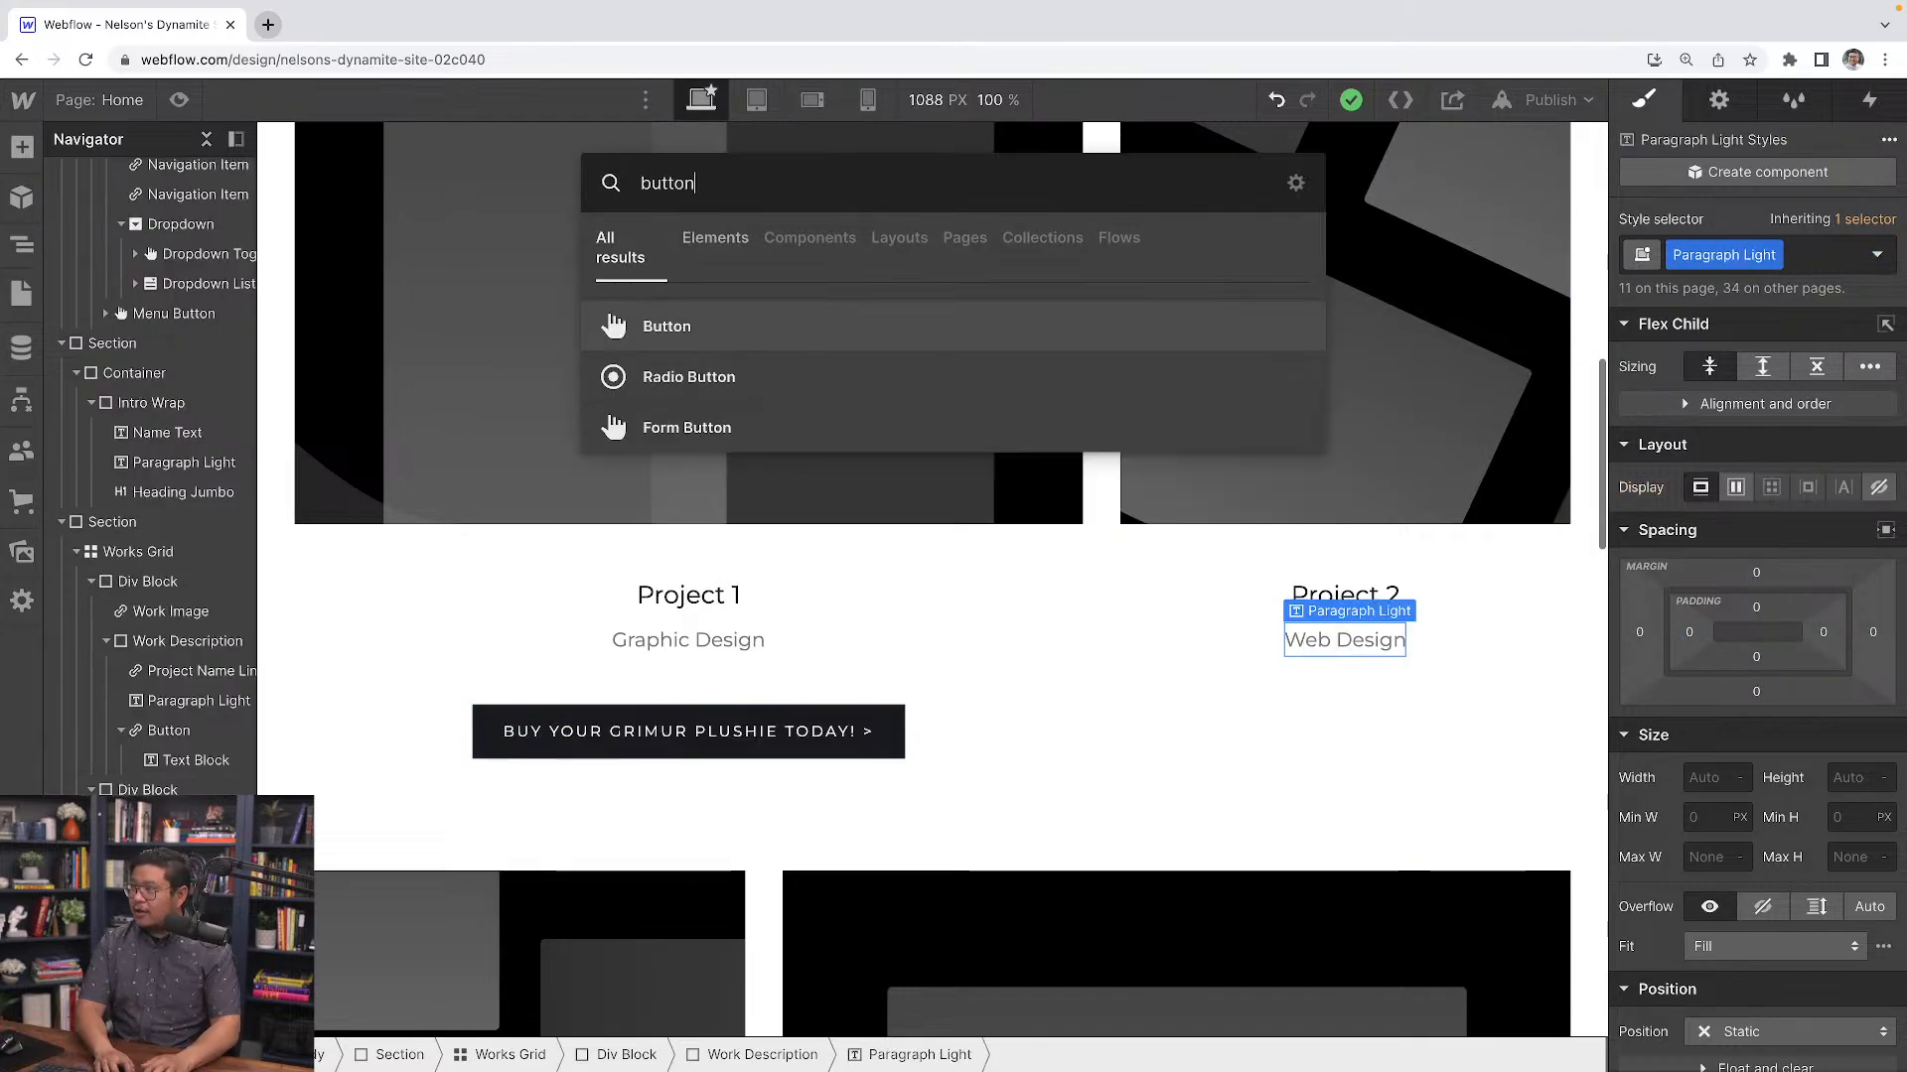
pyautogui.press('Return')
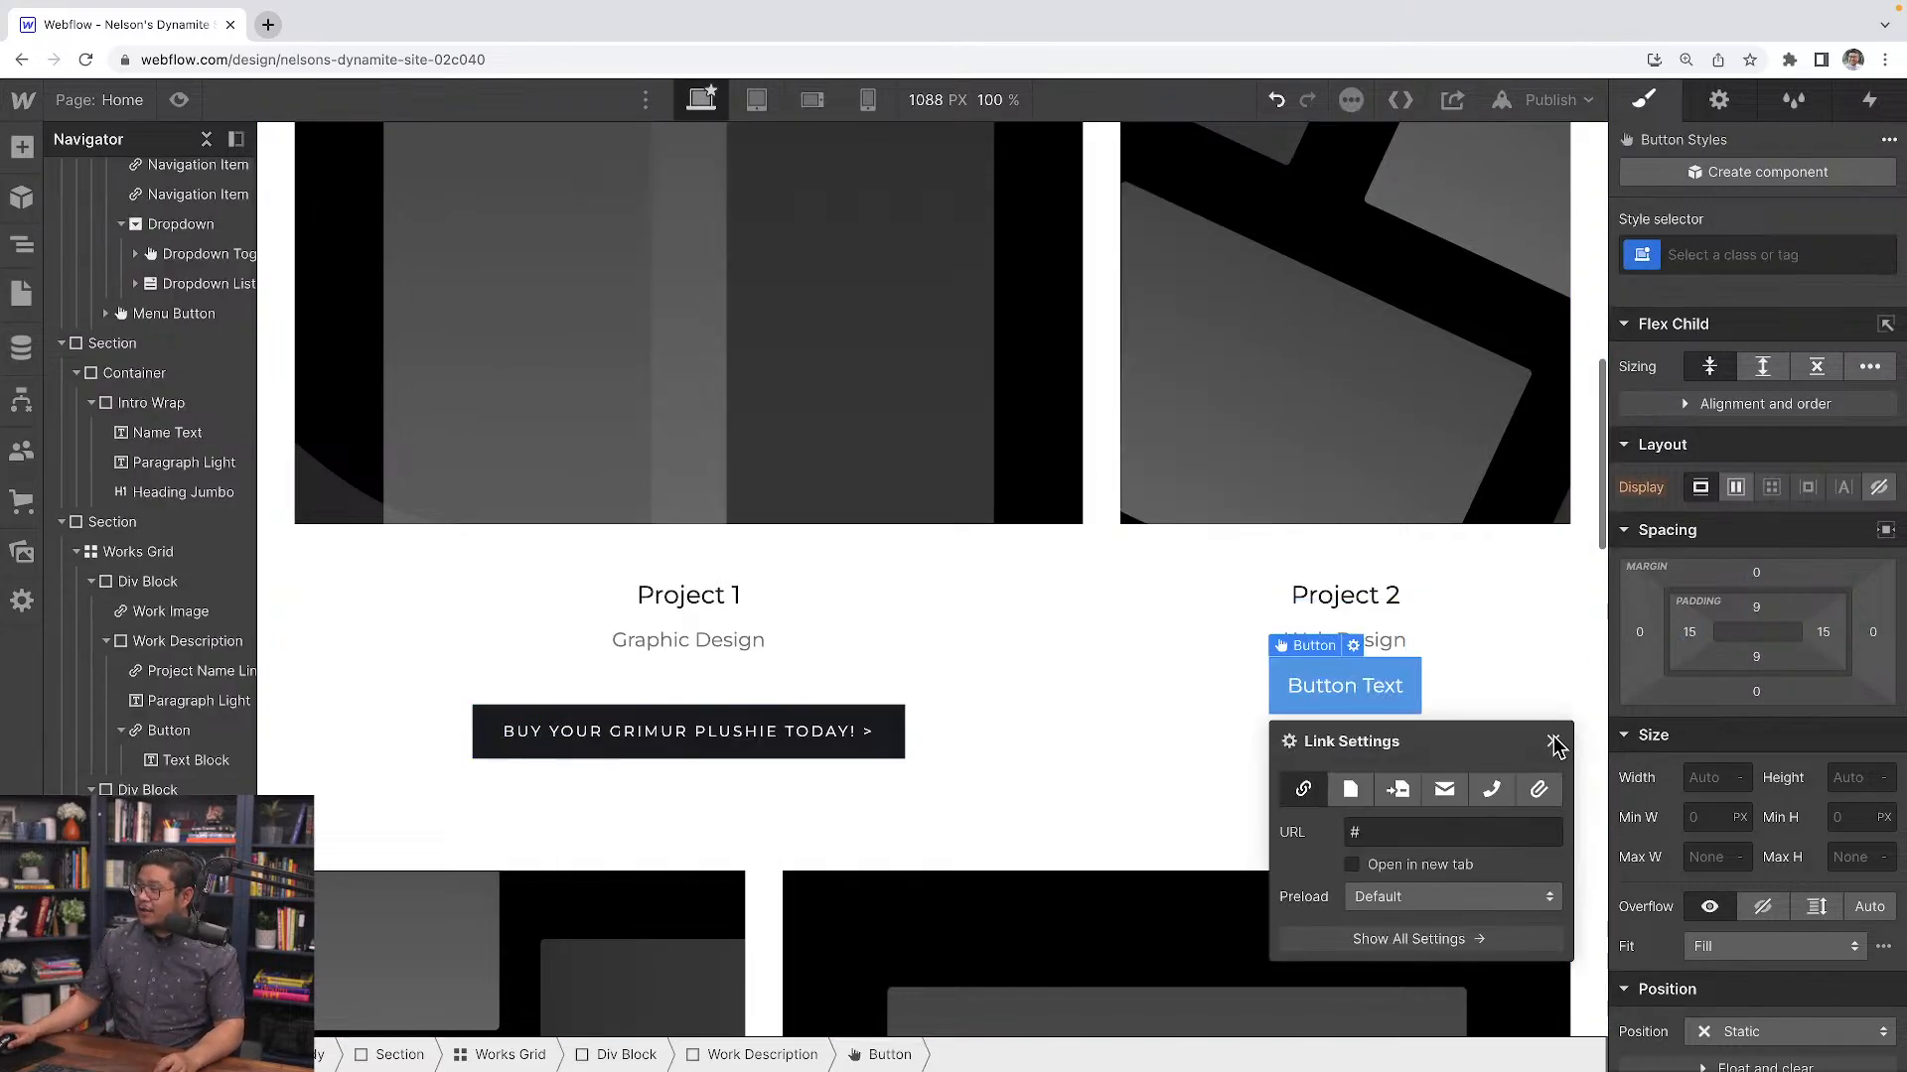
pyautogui.click(1554, 743)
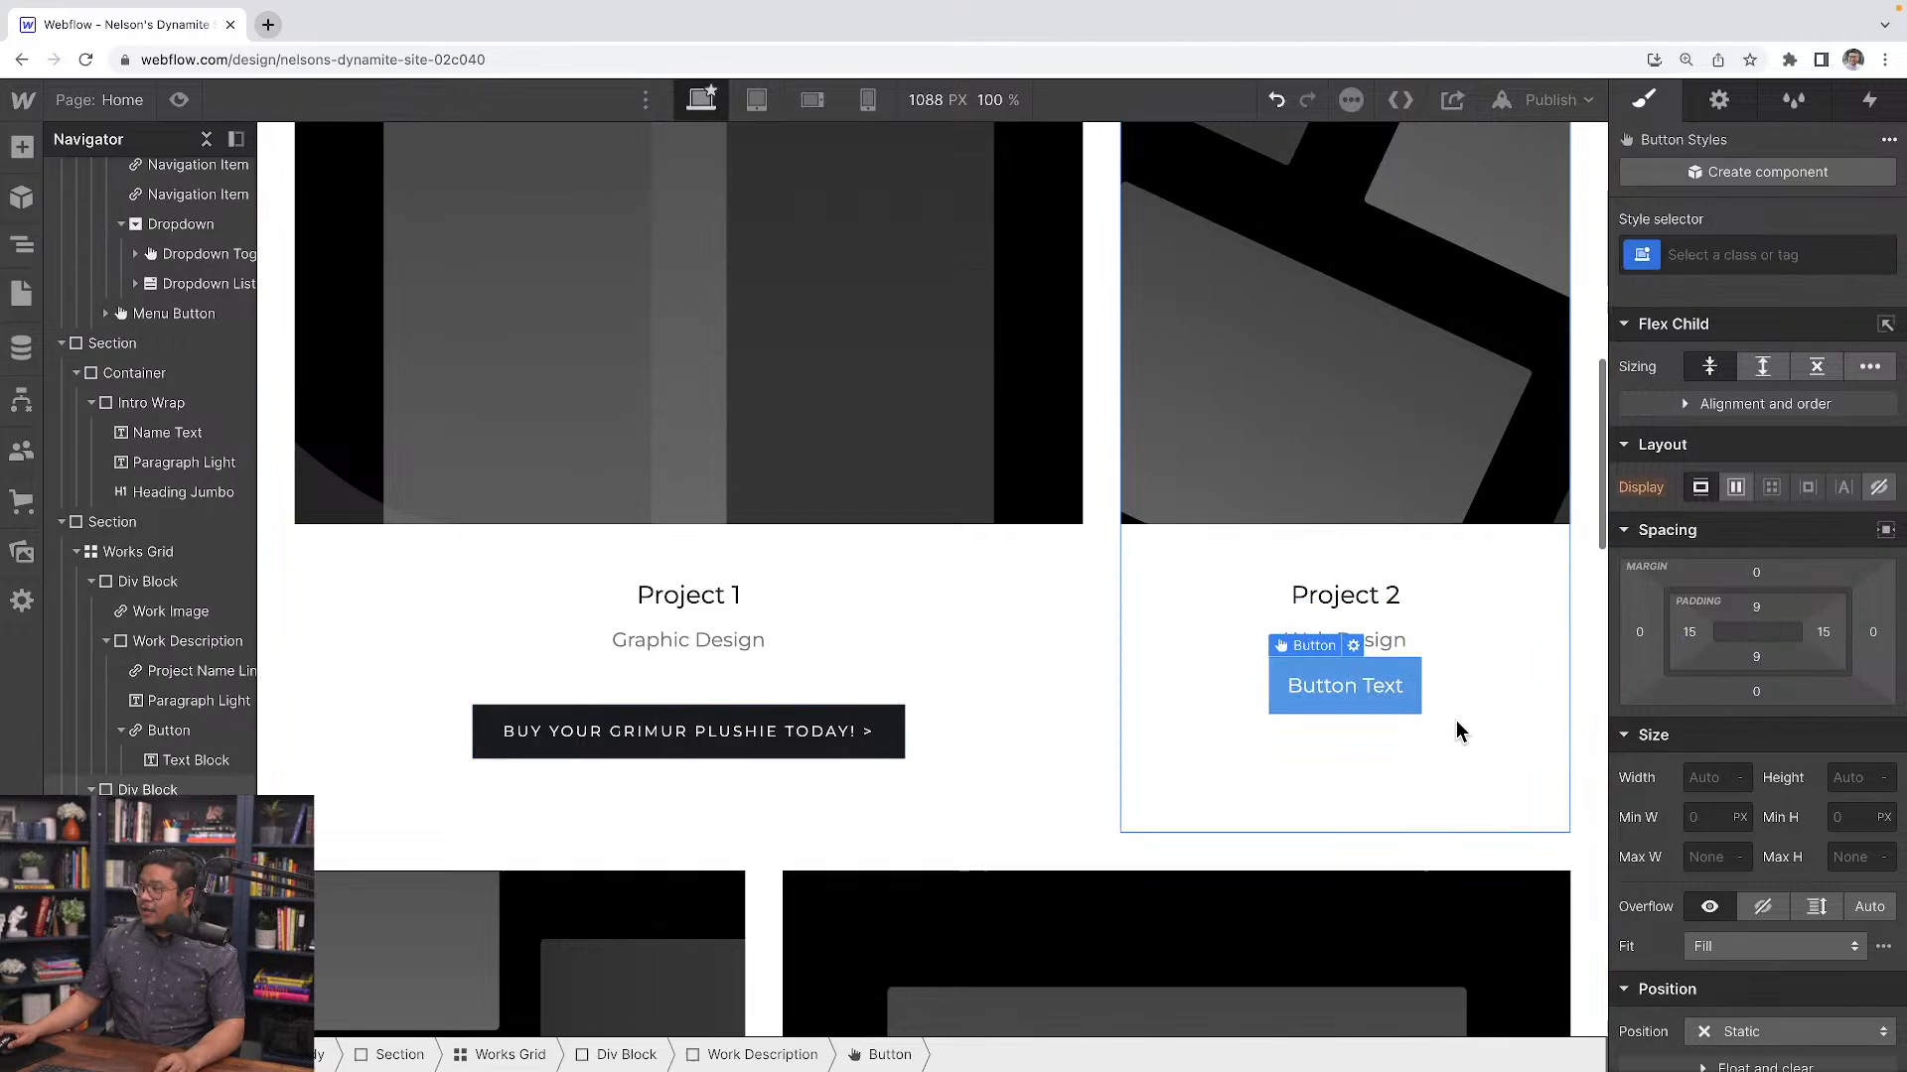
# Add a Mouse hover element trigger to the new button that starts an animation on hover
pyautogui.click(1874, 102)
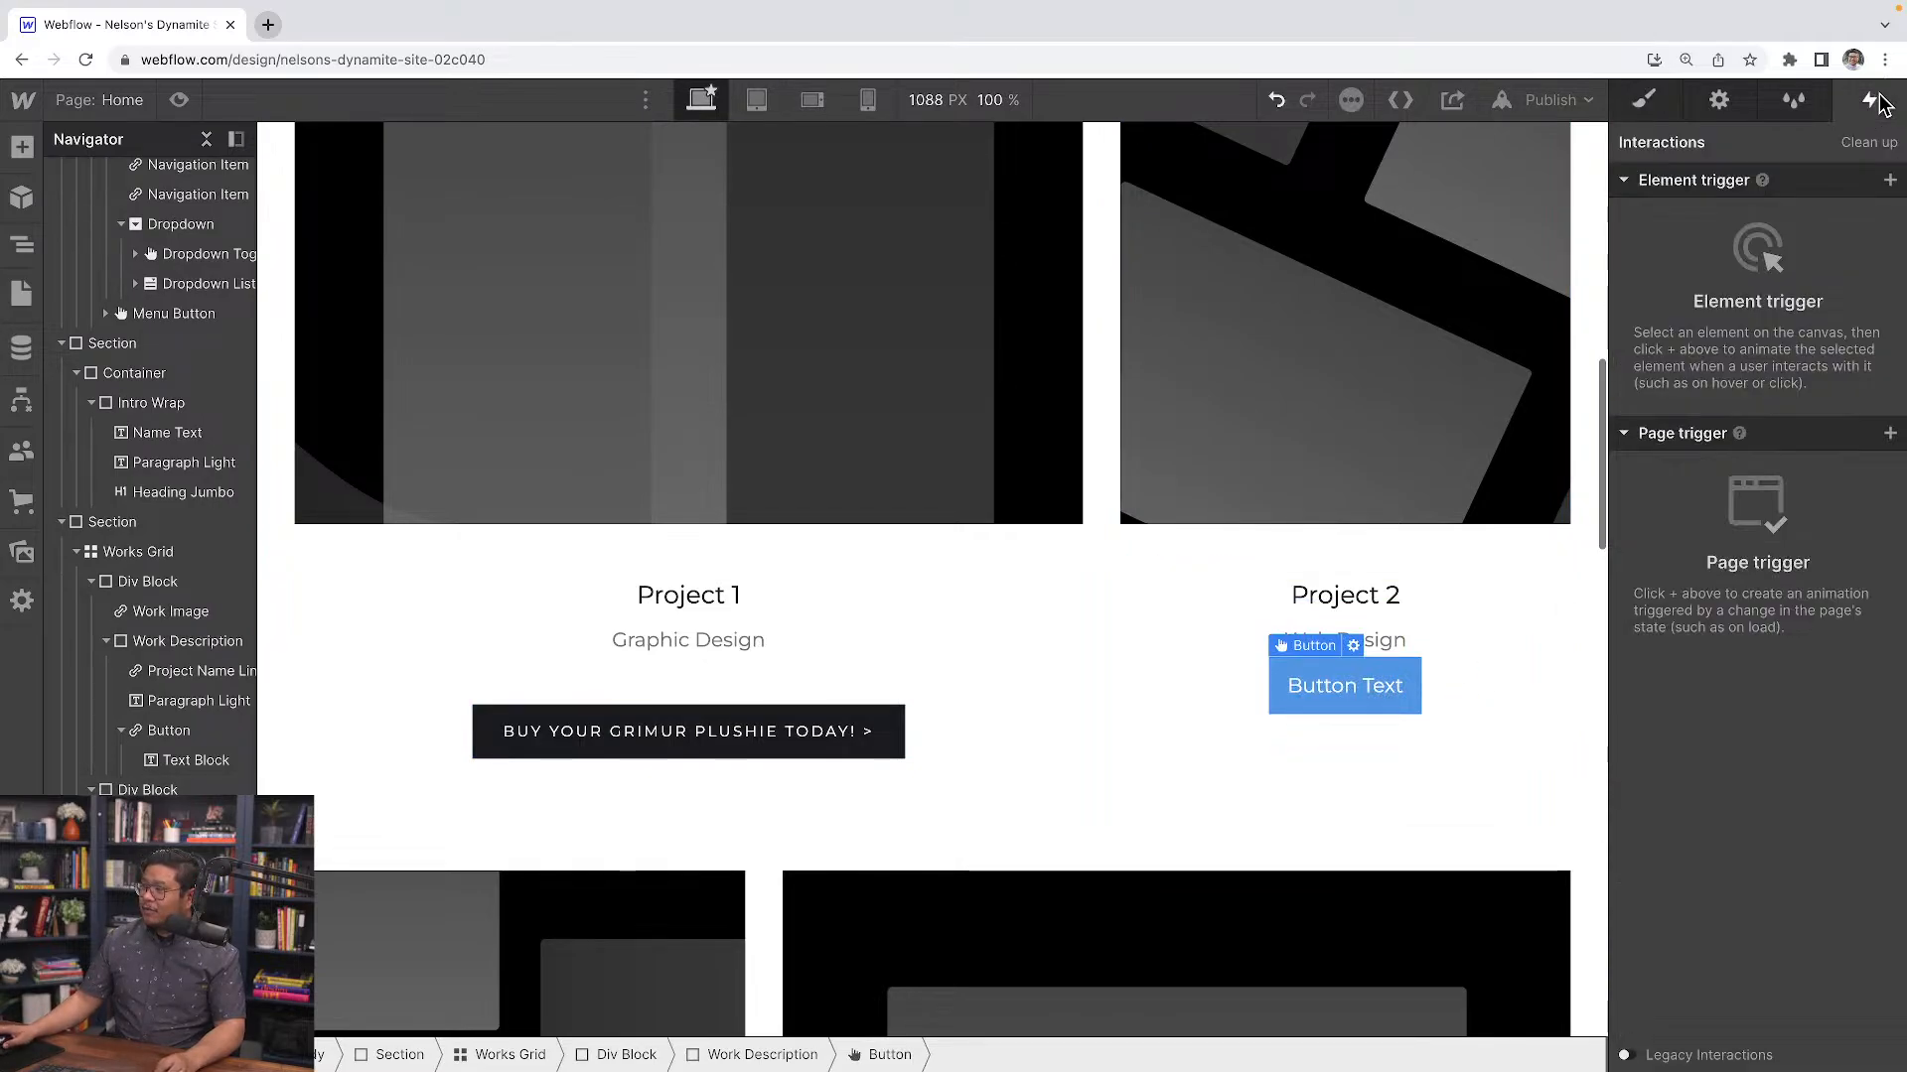
pyautogui.click(1891, 187)
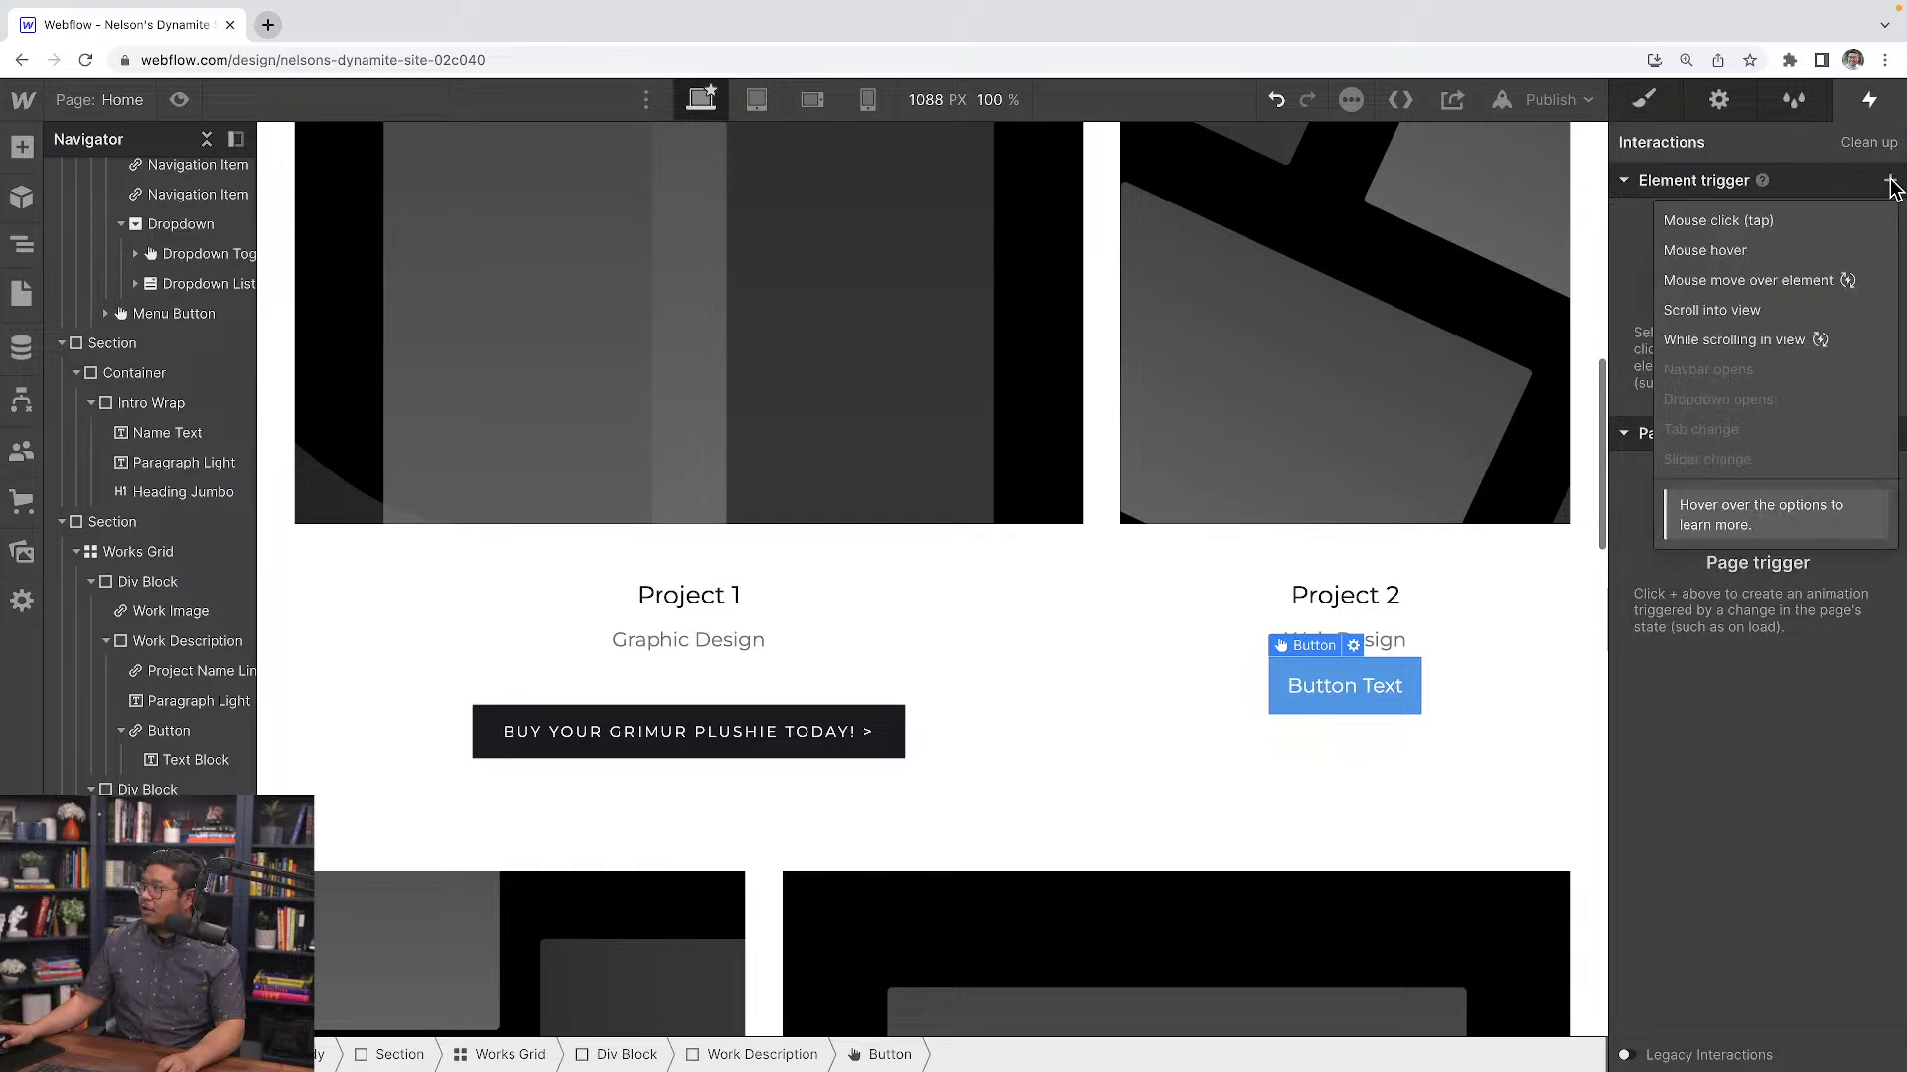
pyautogui.click(1748, 245)
pyautogui.click(1739, 305)
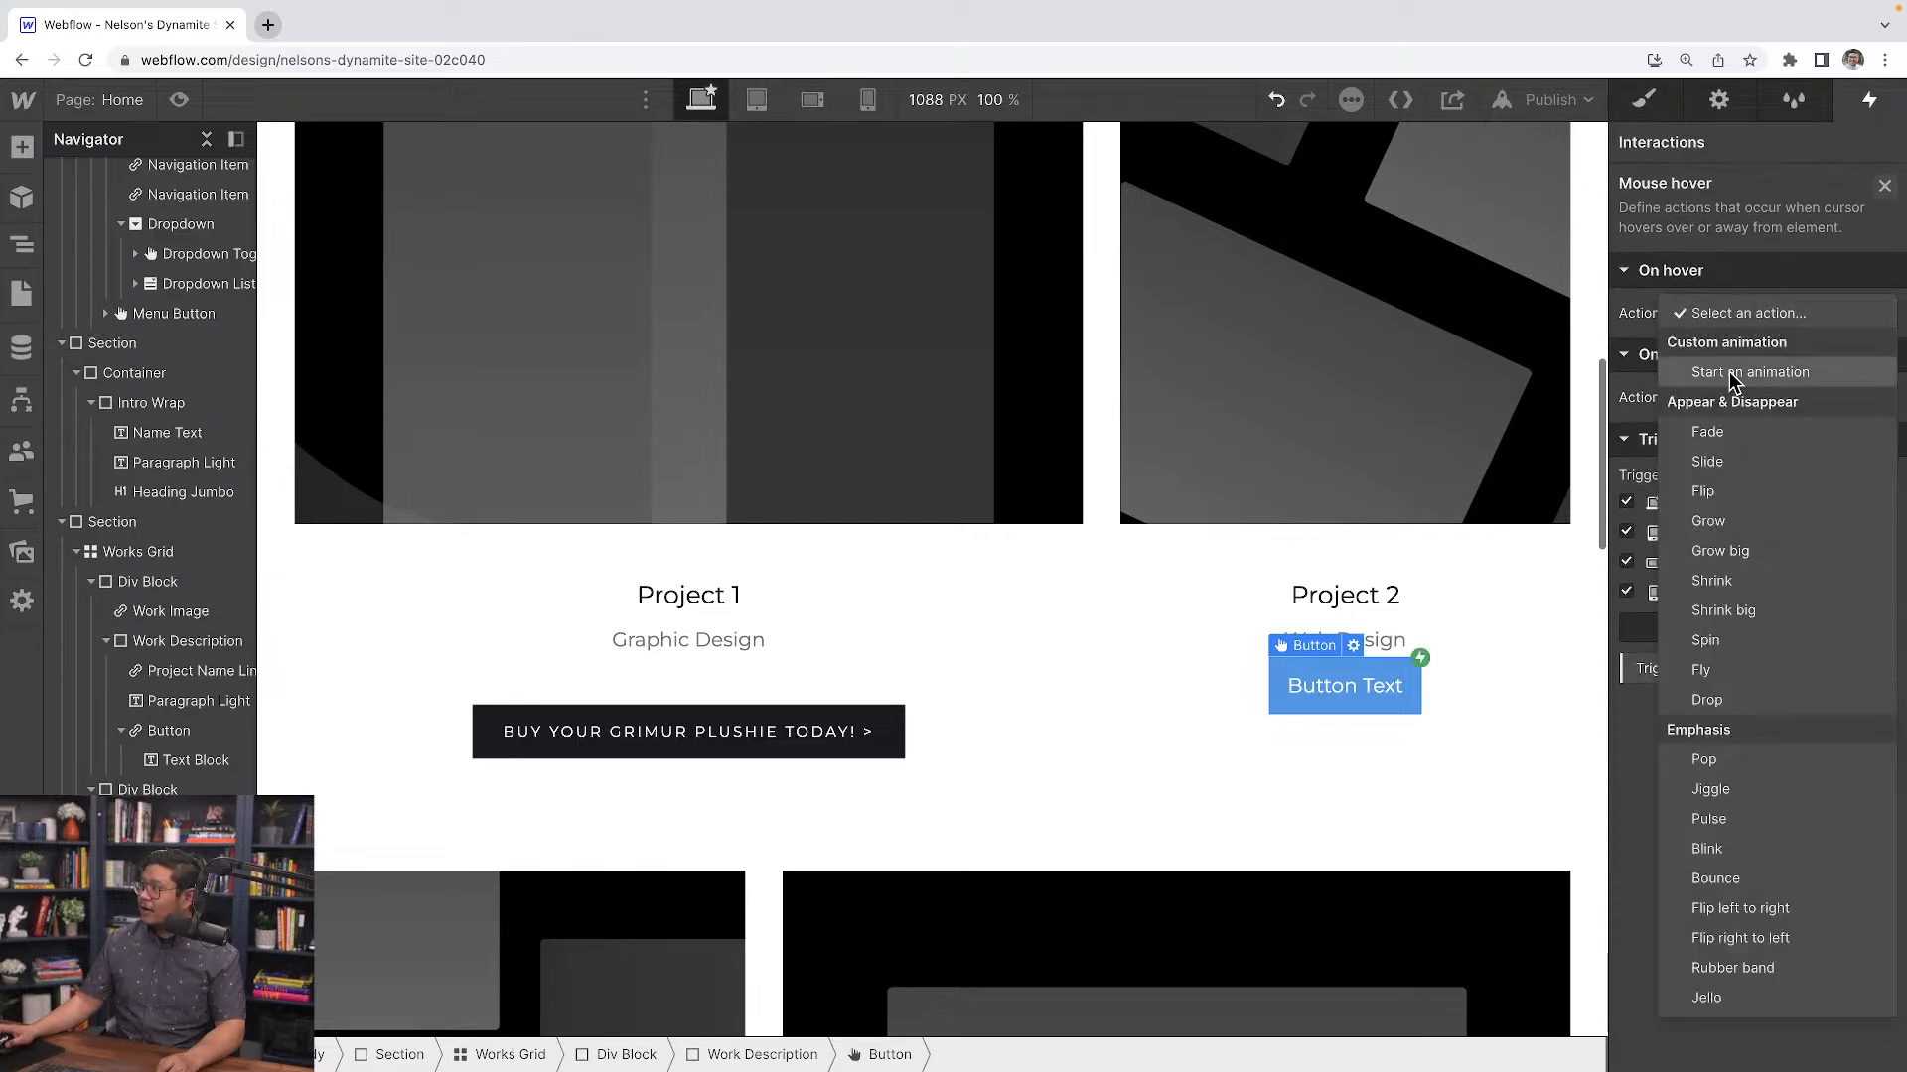
pyautogui.click(1736, 385)
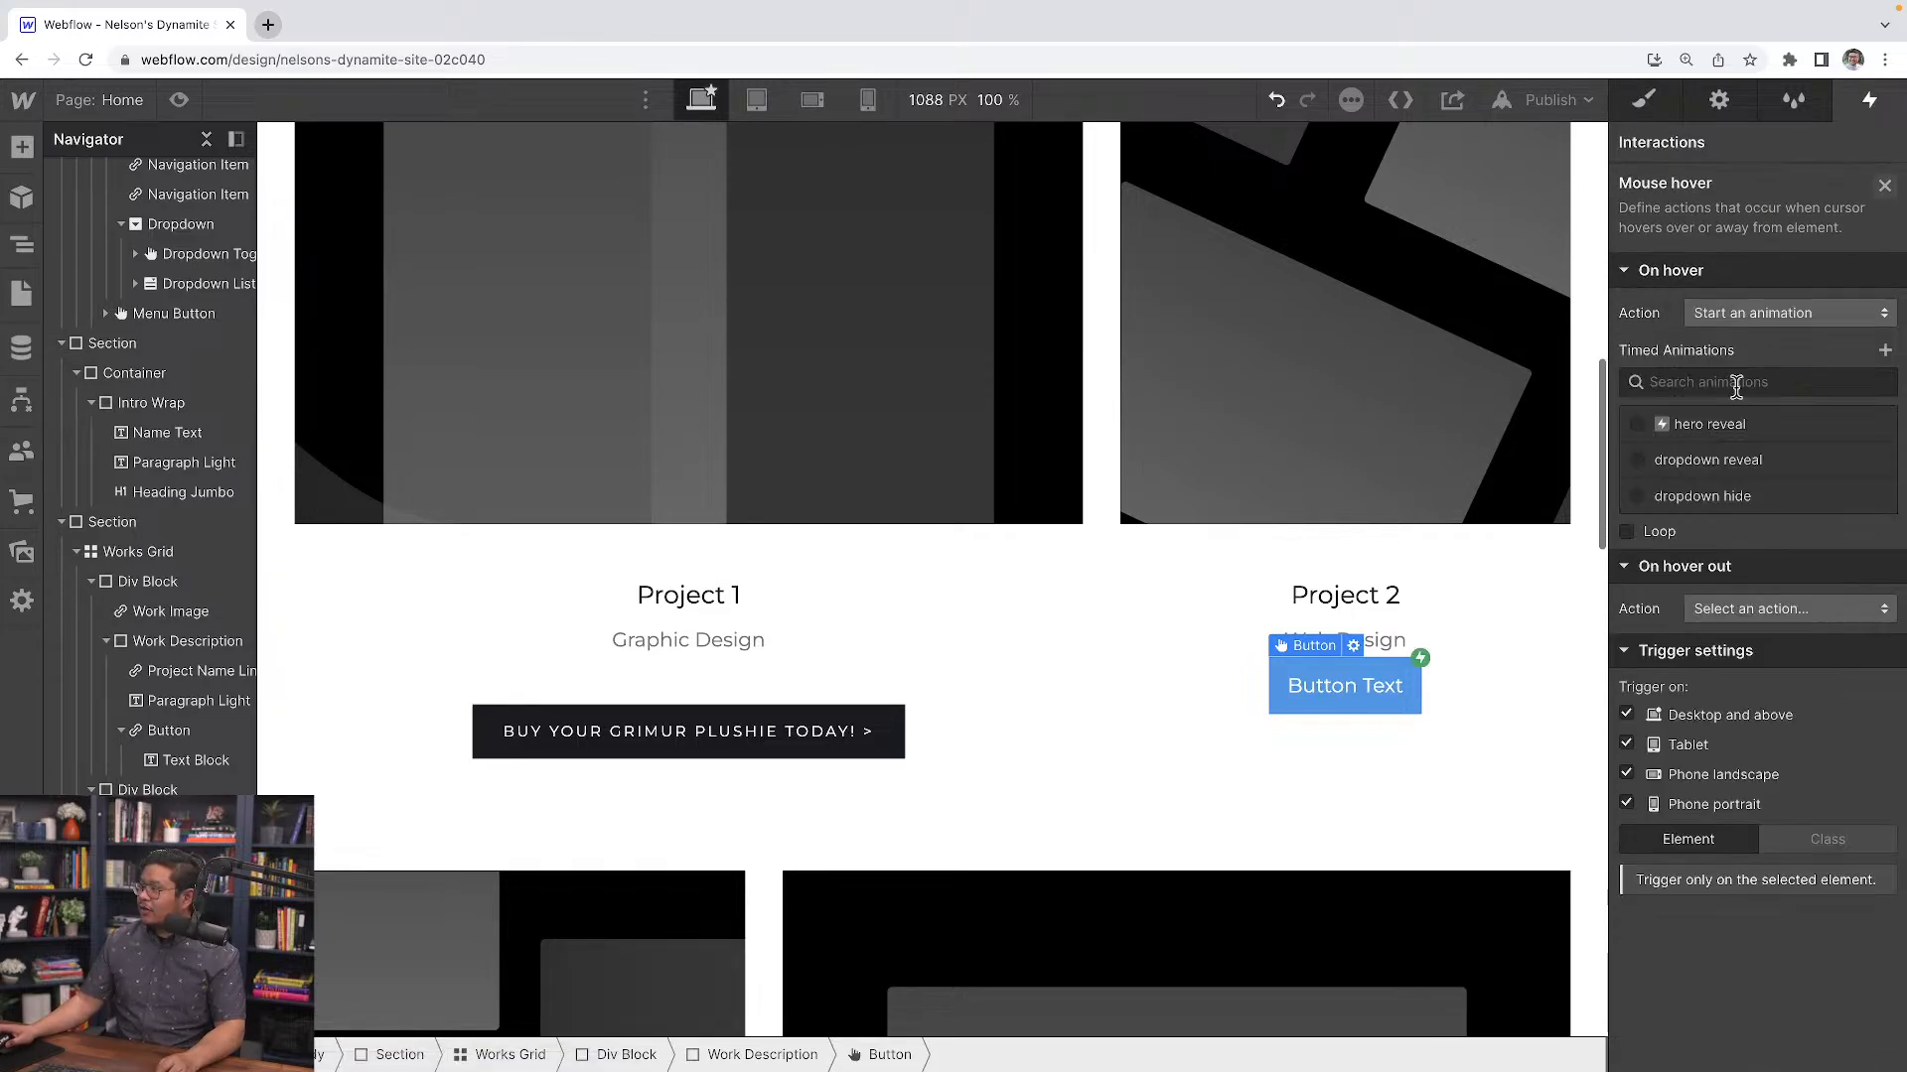
# Create a new timed animation named "button example hover"
pyautogui.click(1885, 349)
pyautogui.write('button example hover')
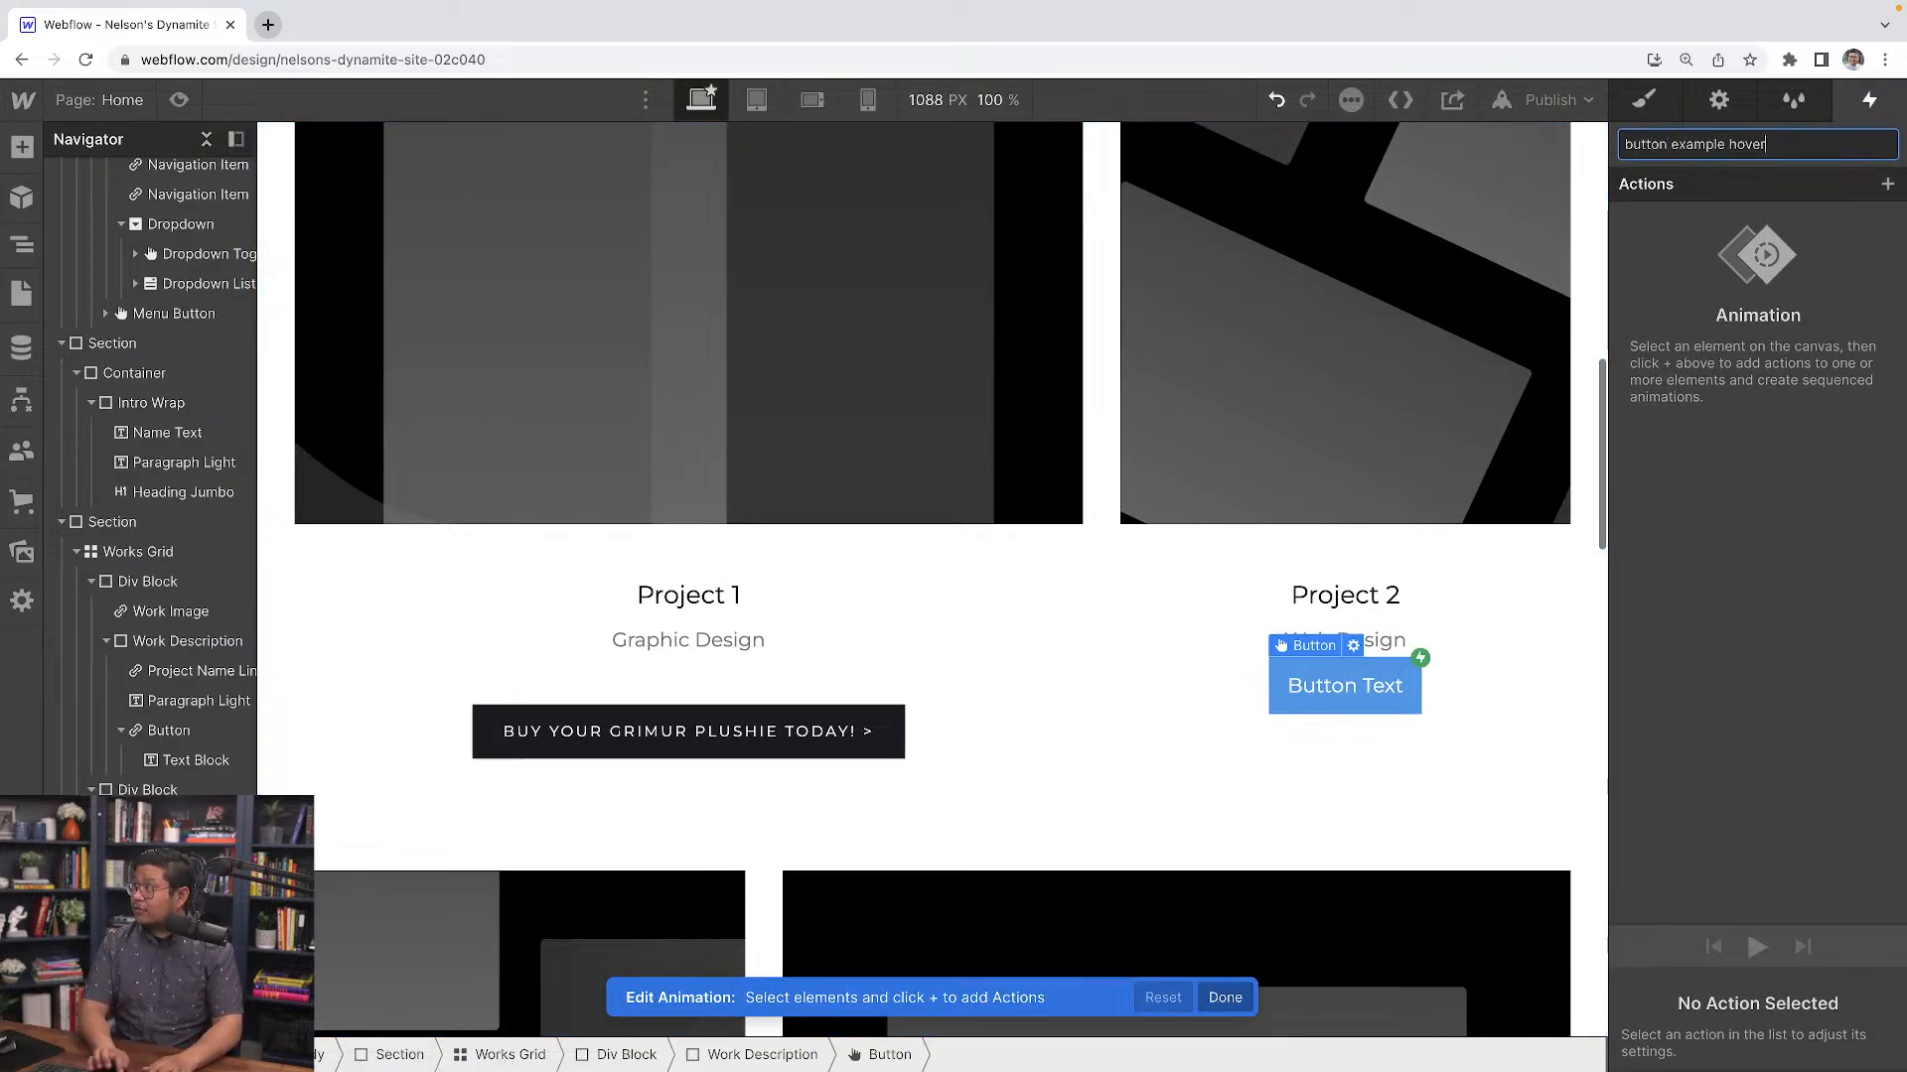
pyautogui.press('Return')
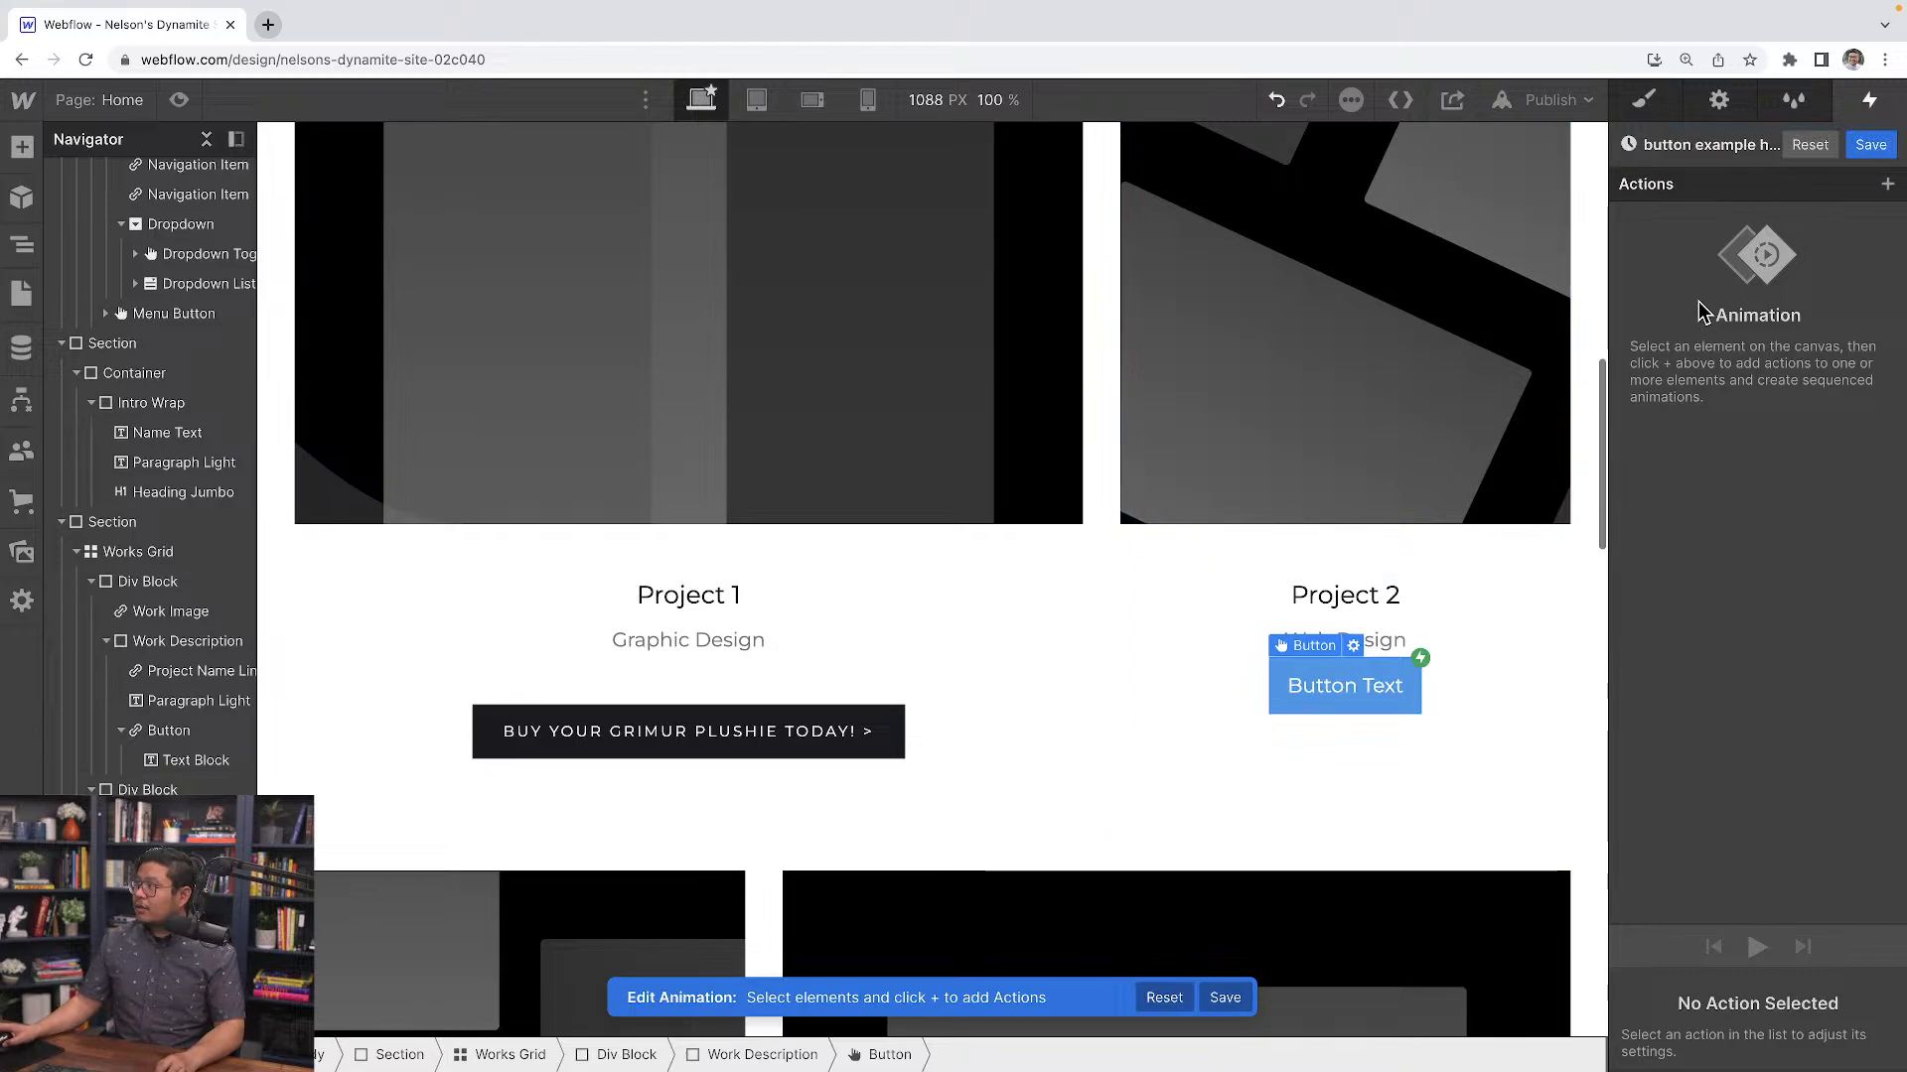
# Add a BG Color action to the animation and set its color to blue #0049ff
pyautogui.click(1887, 184)
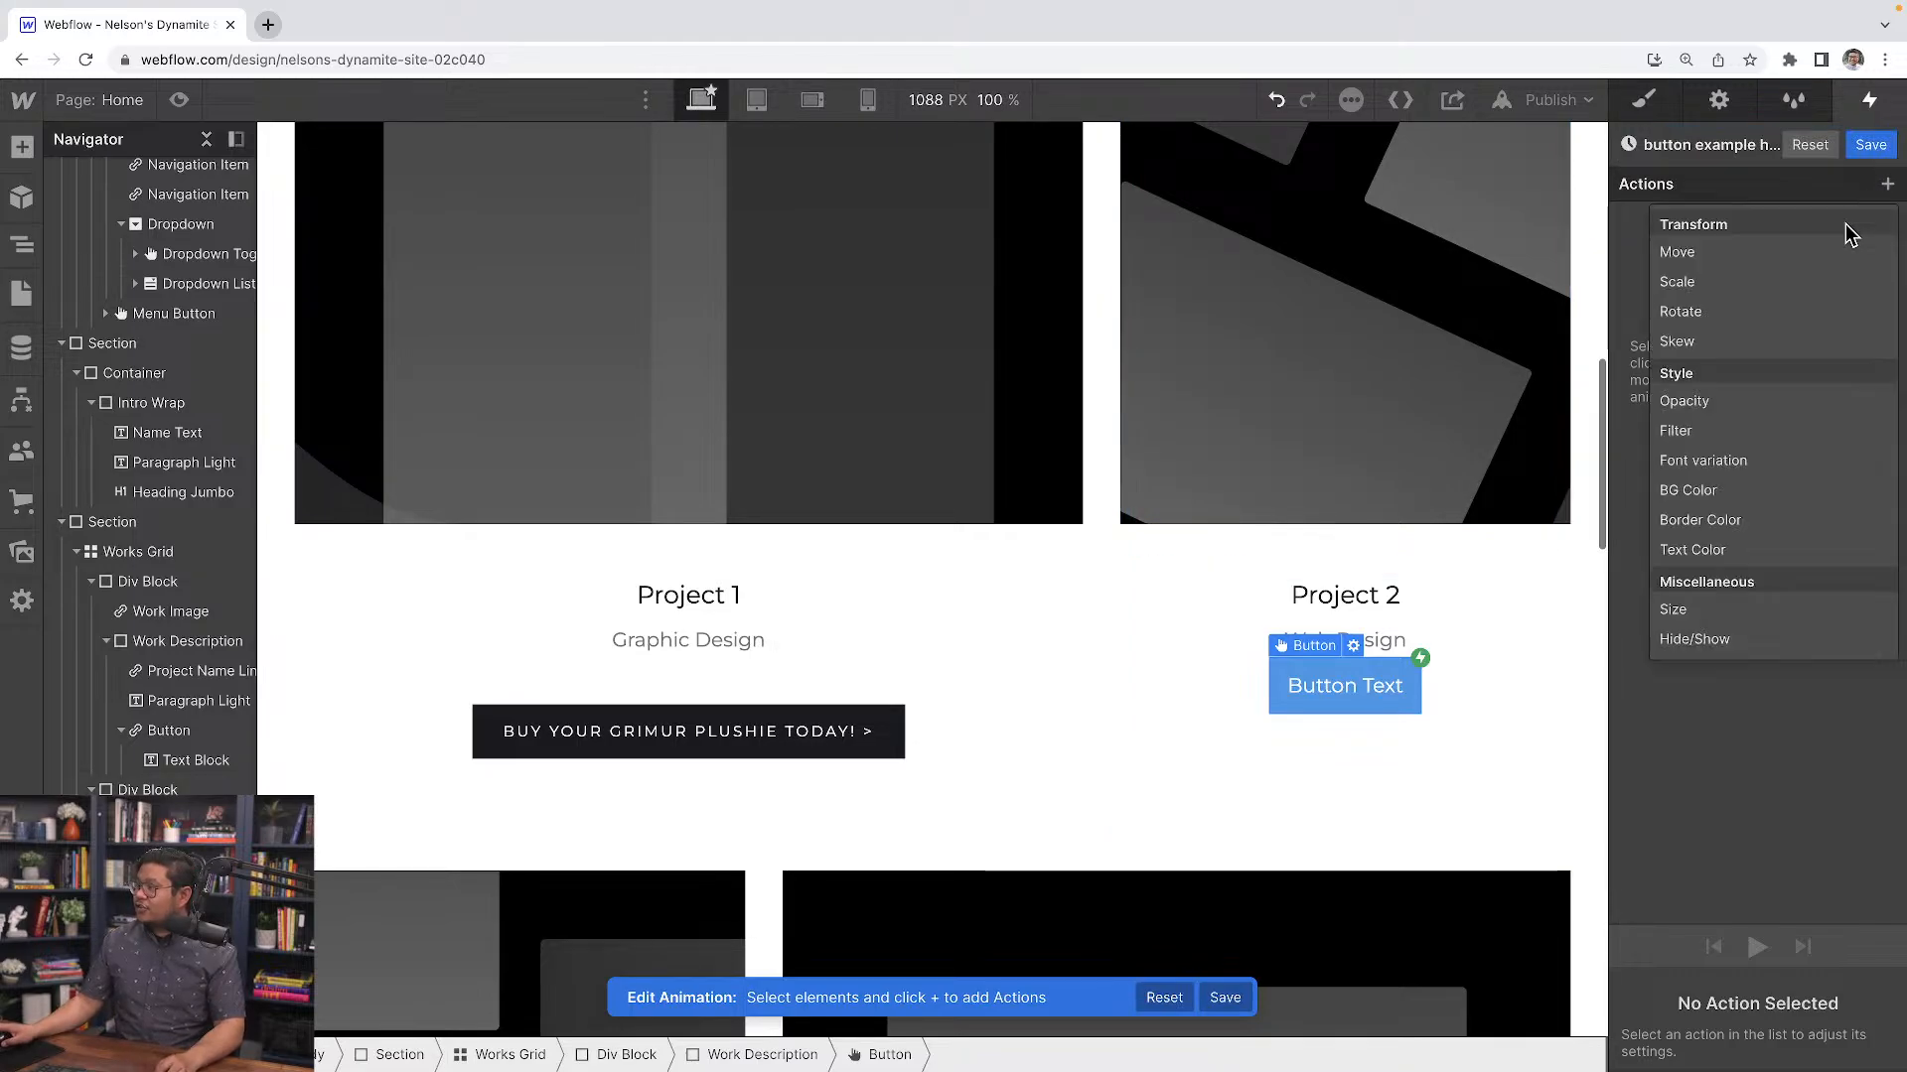
pyautogui.click(1712, 494)
pyautogui.click(1671, 1050)
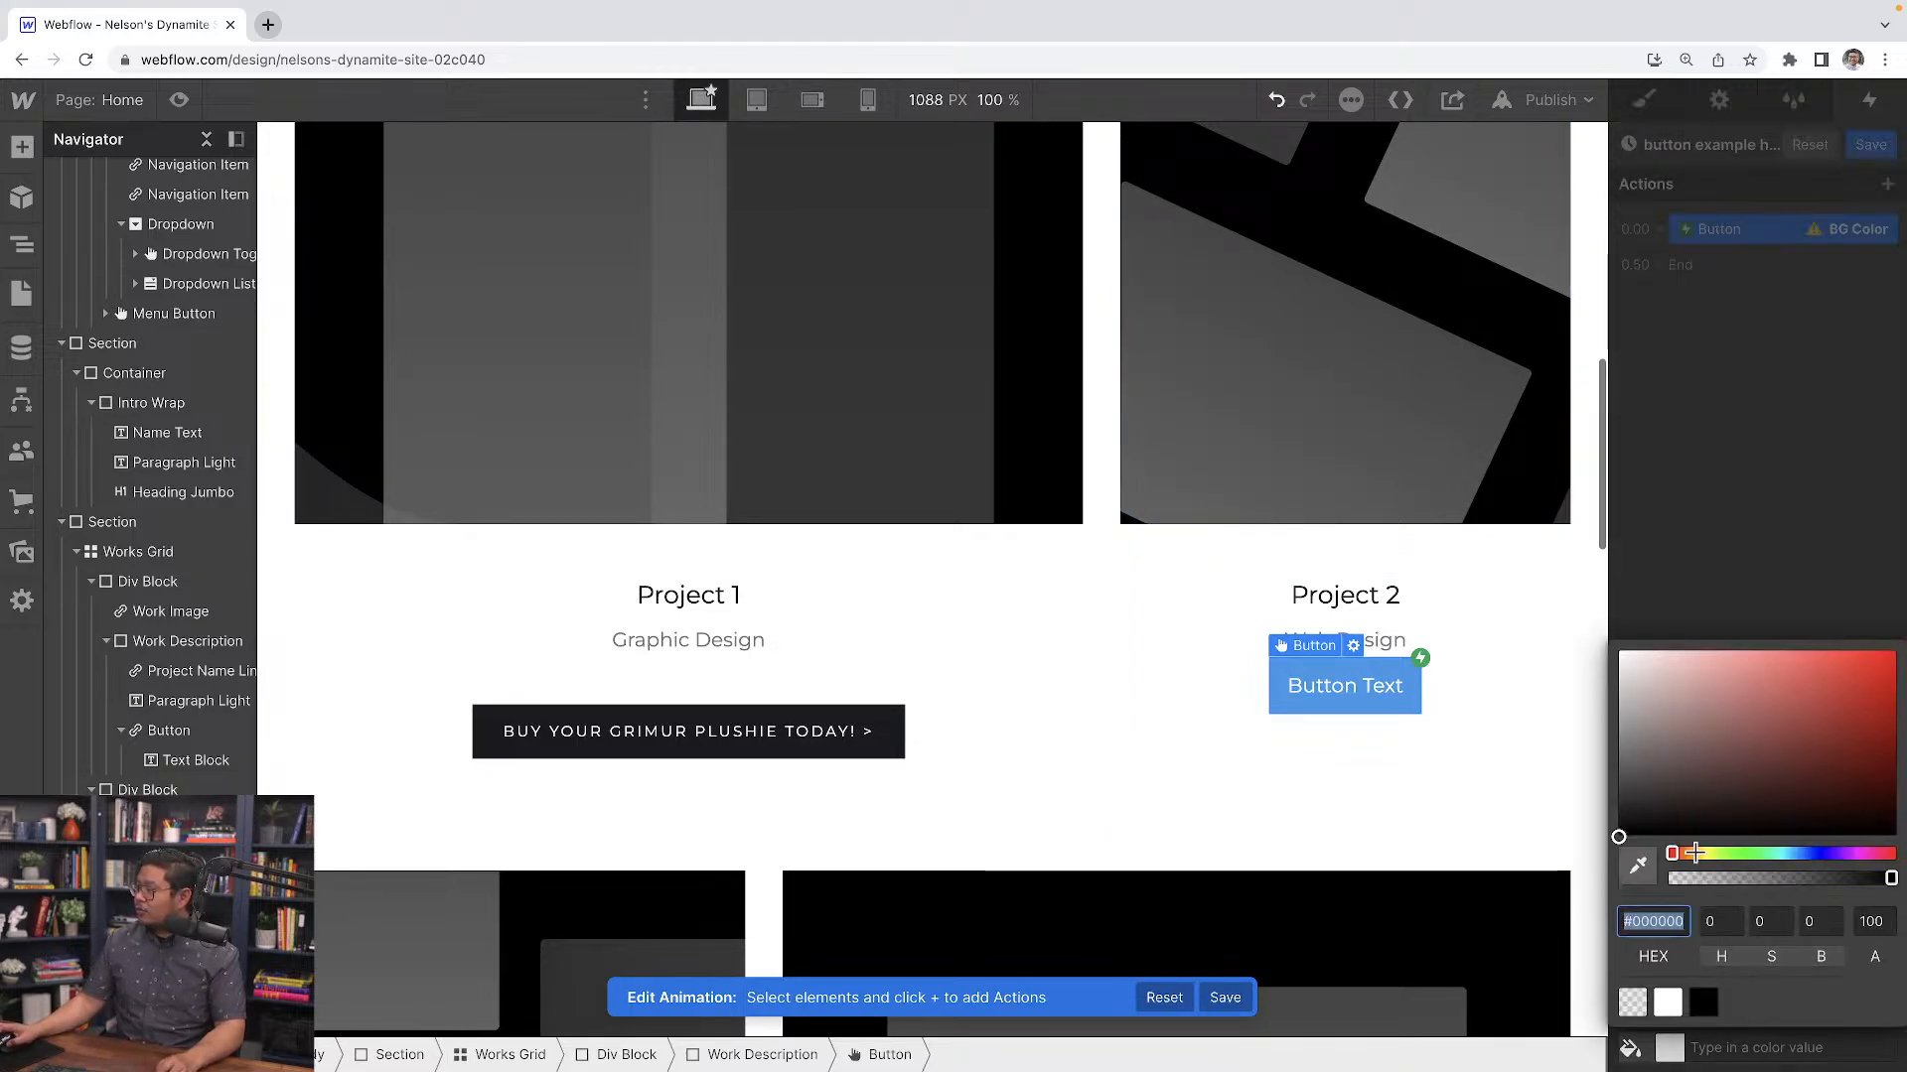
pyautogui.click(1696, 853)
pyautogui.click(1895, 653)
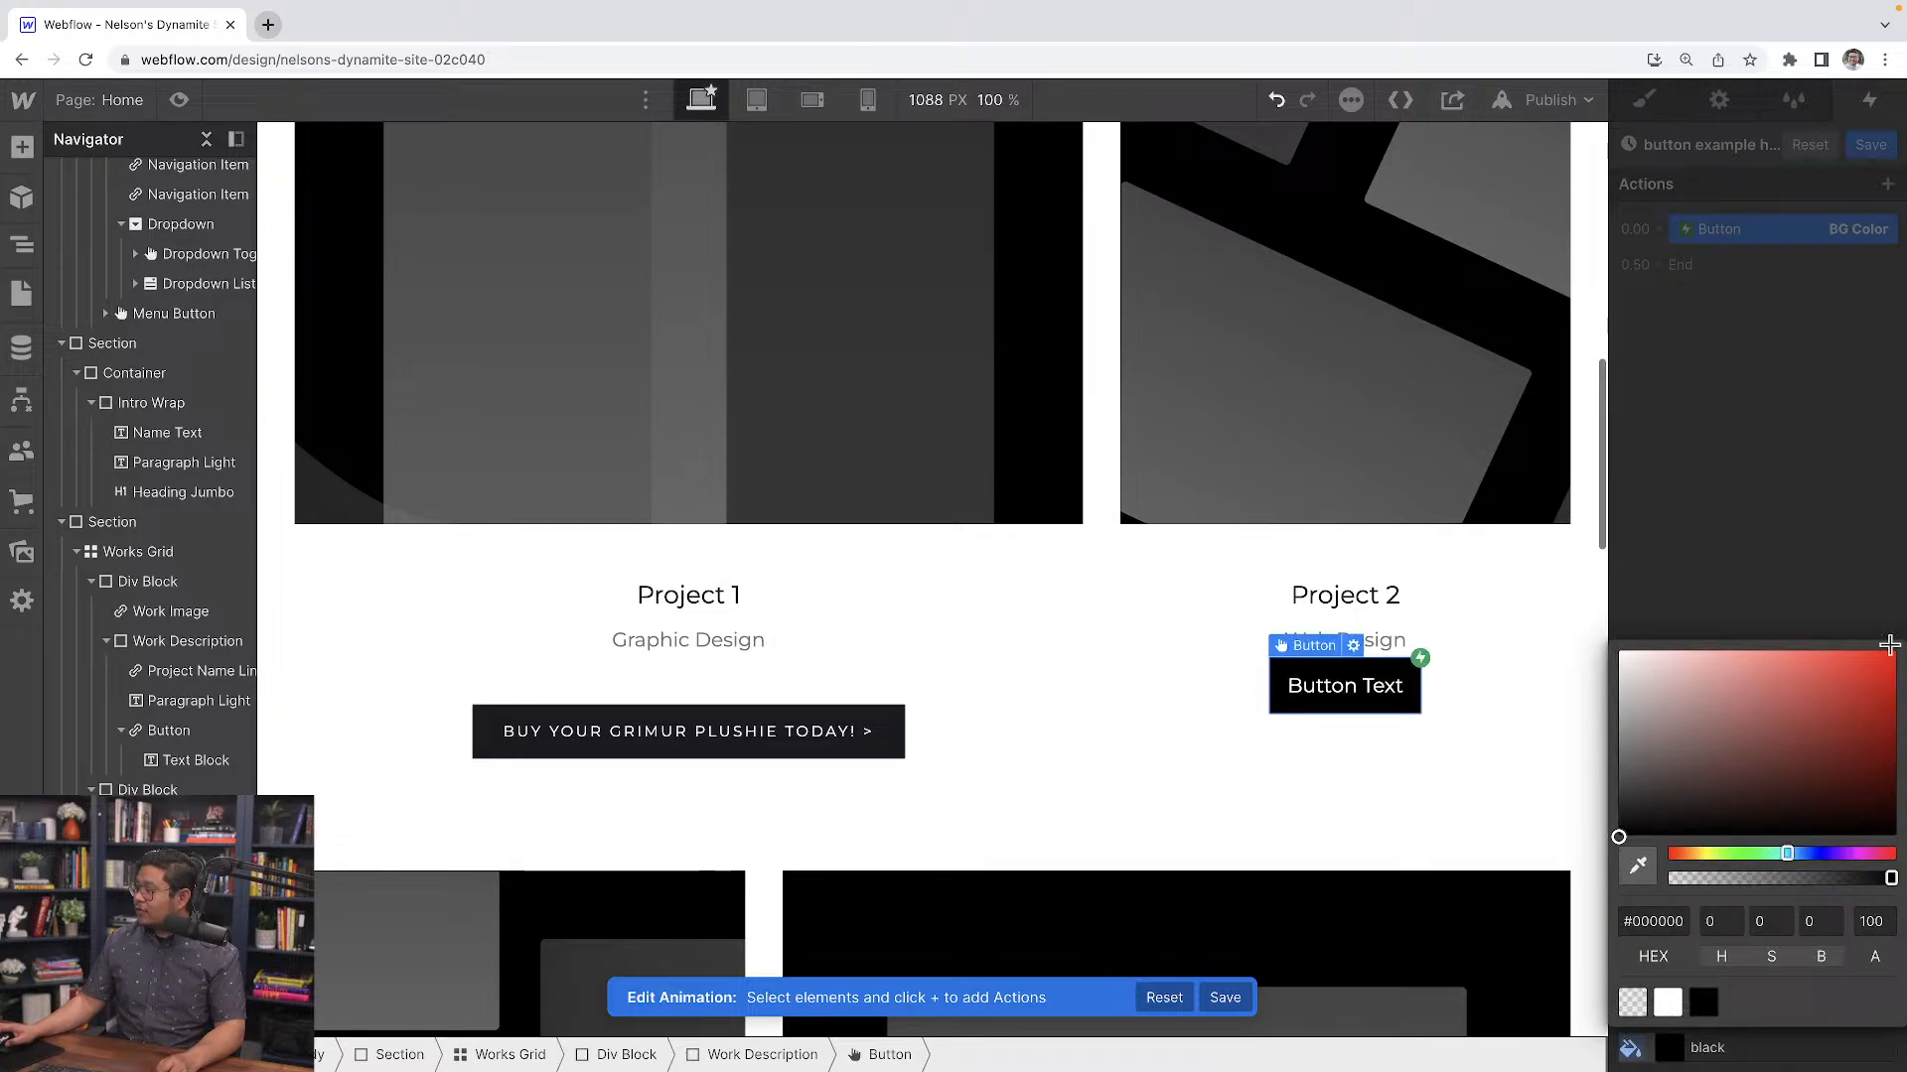
pyautogui.click(1814, 853)
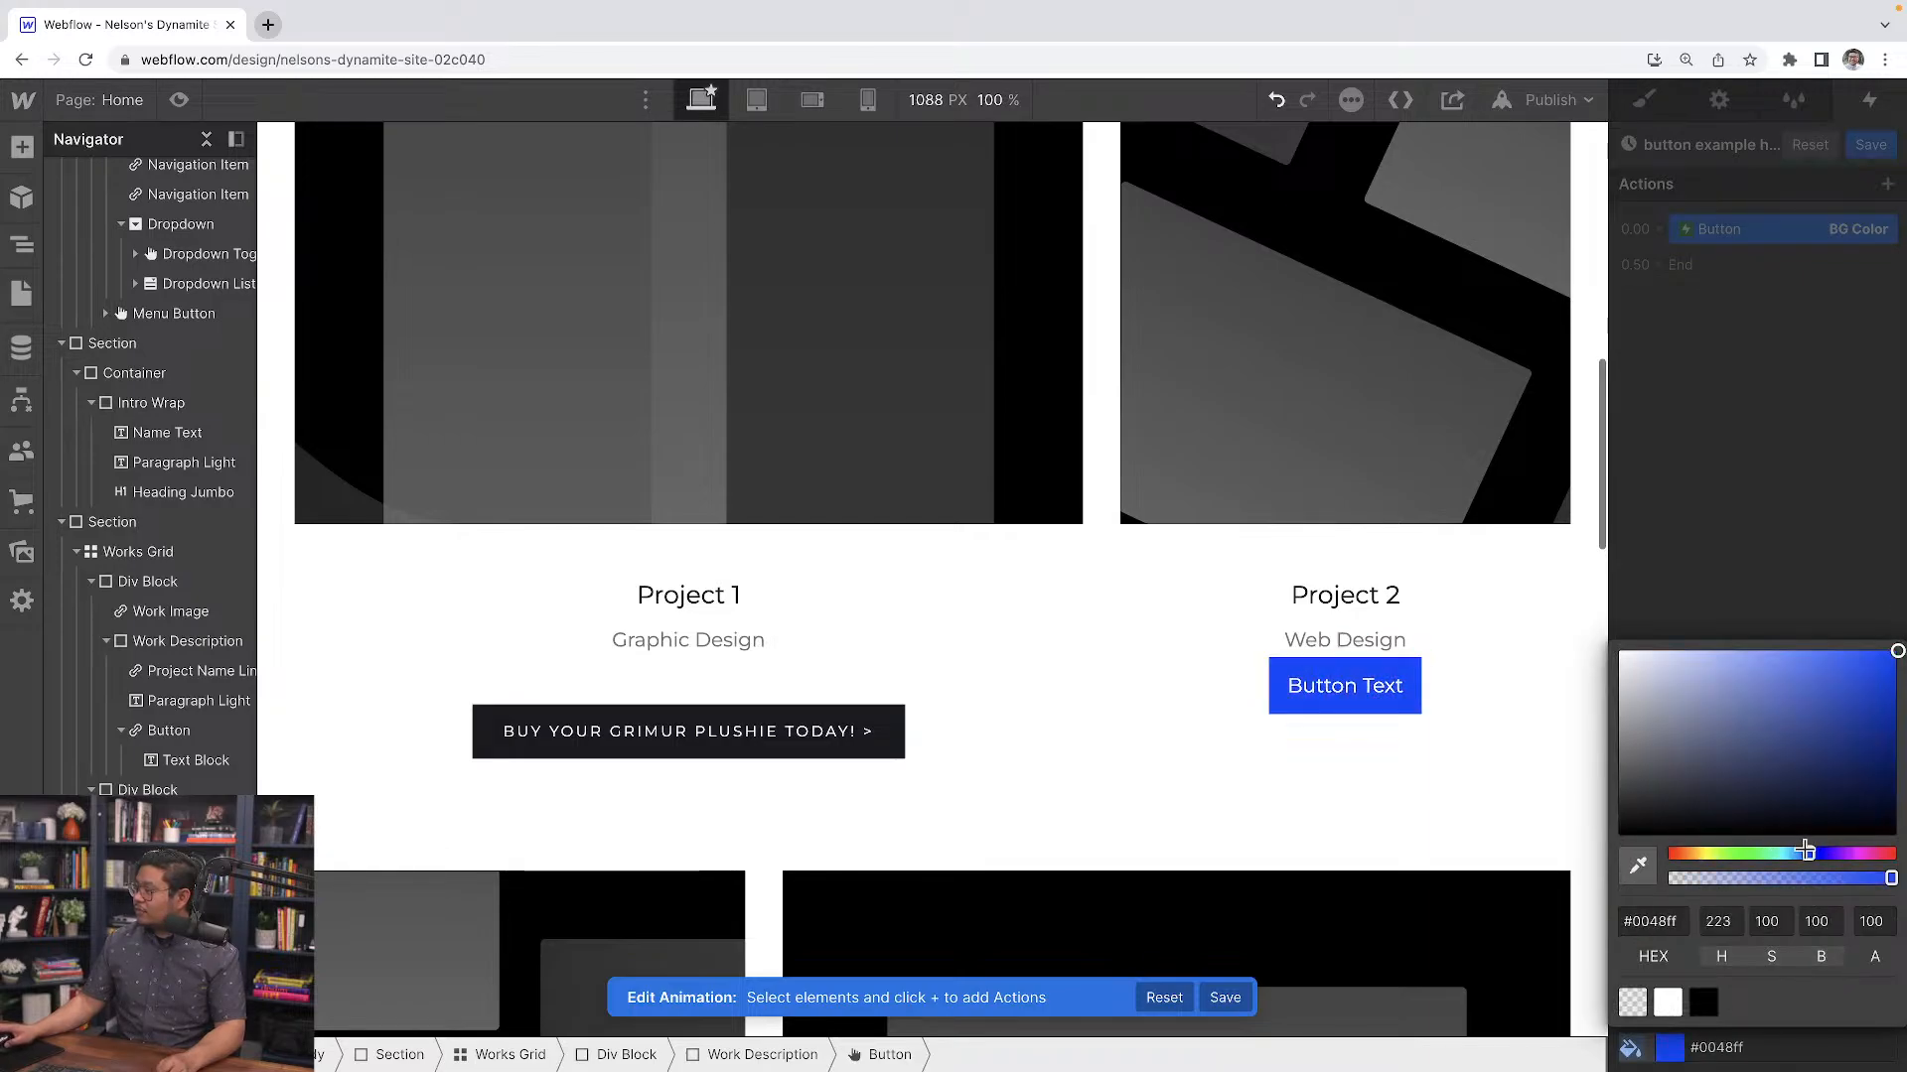
pyautogui.click(1799, 574)
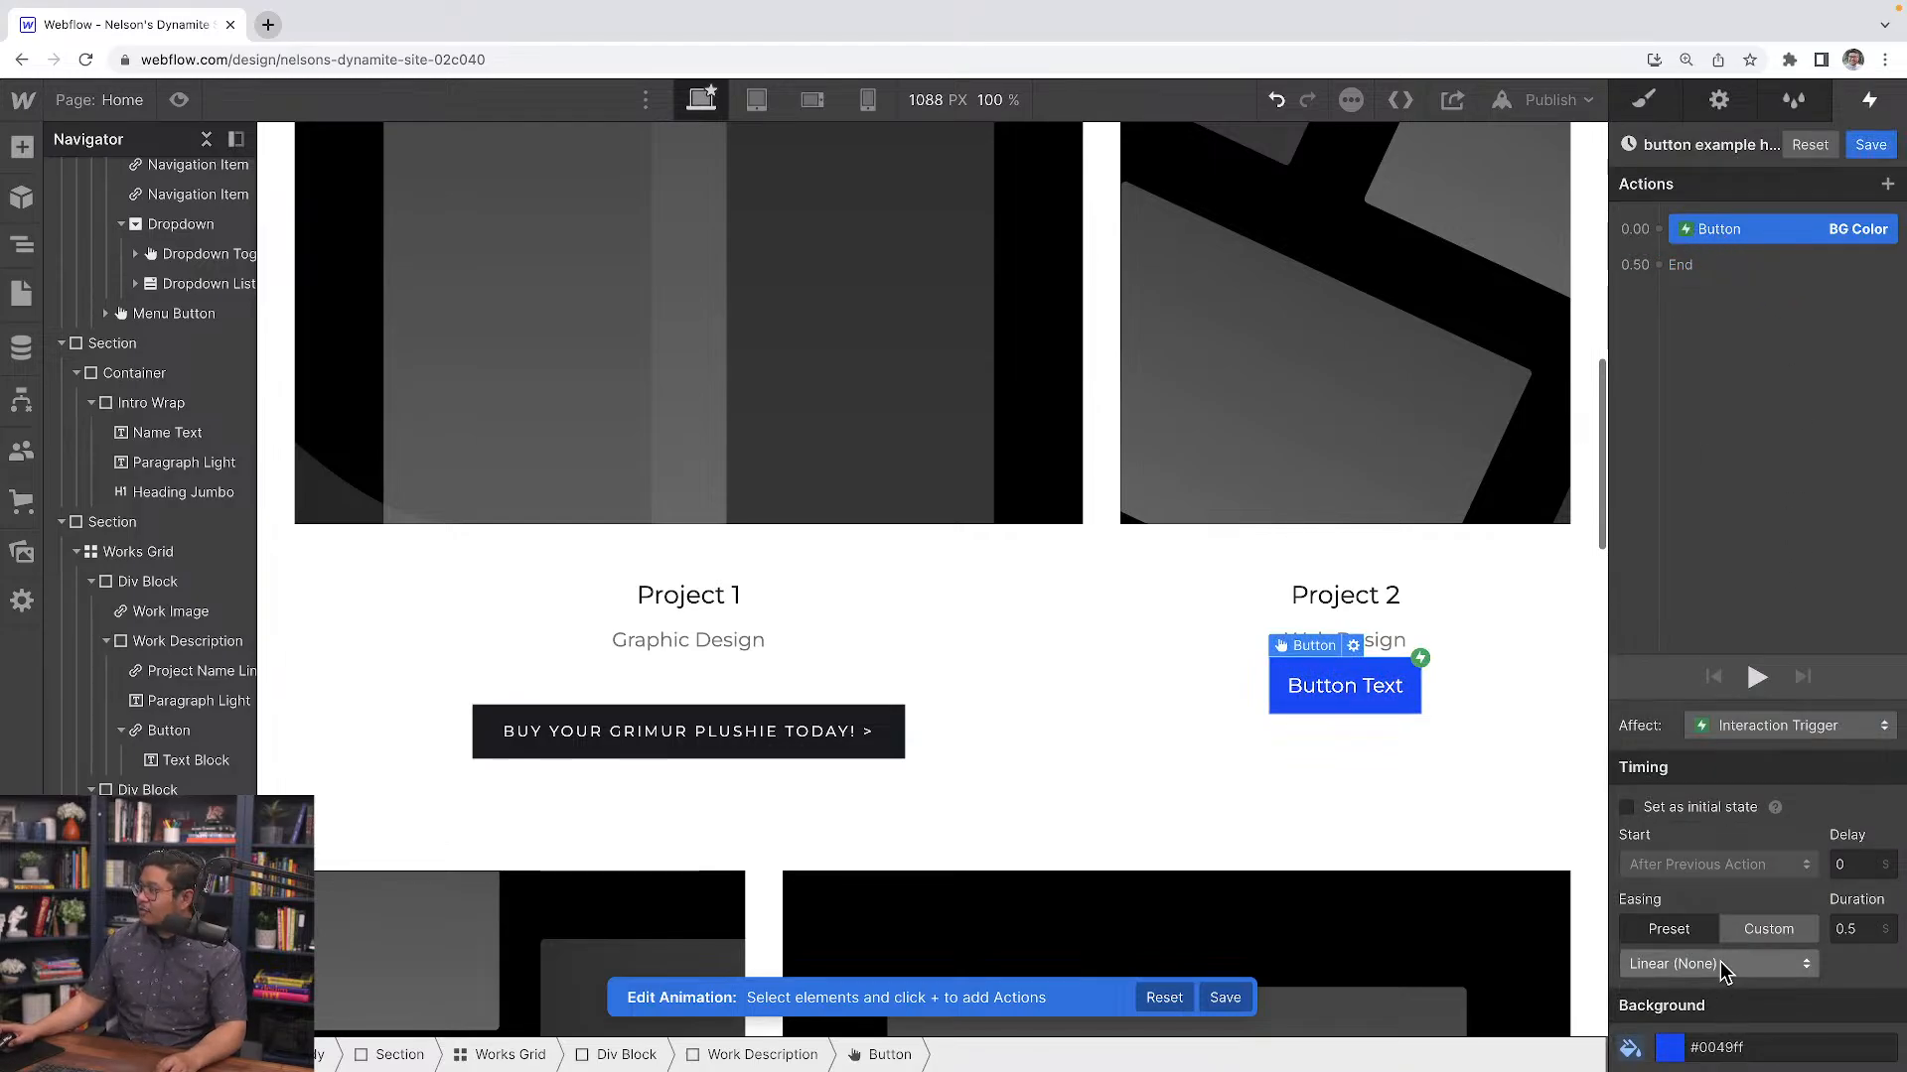
# Make the blue background the initial state and animate the button background to pink #ff00e6 at 0.00, previewing it
pyautogui.click(1698, 808)
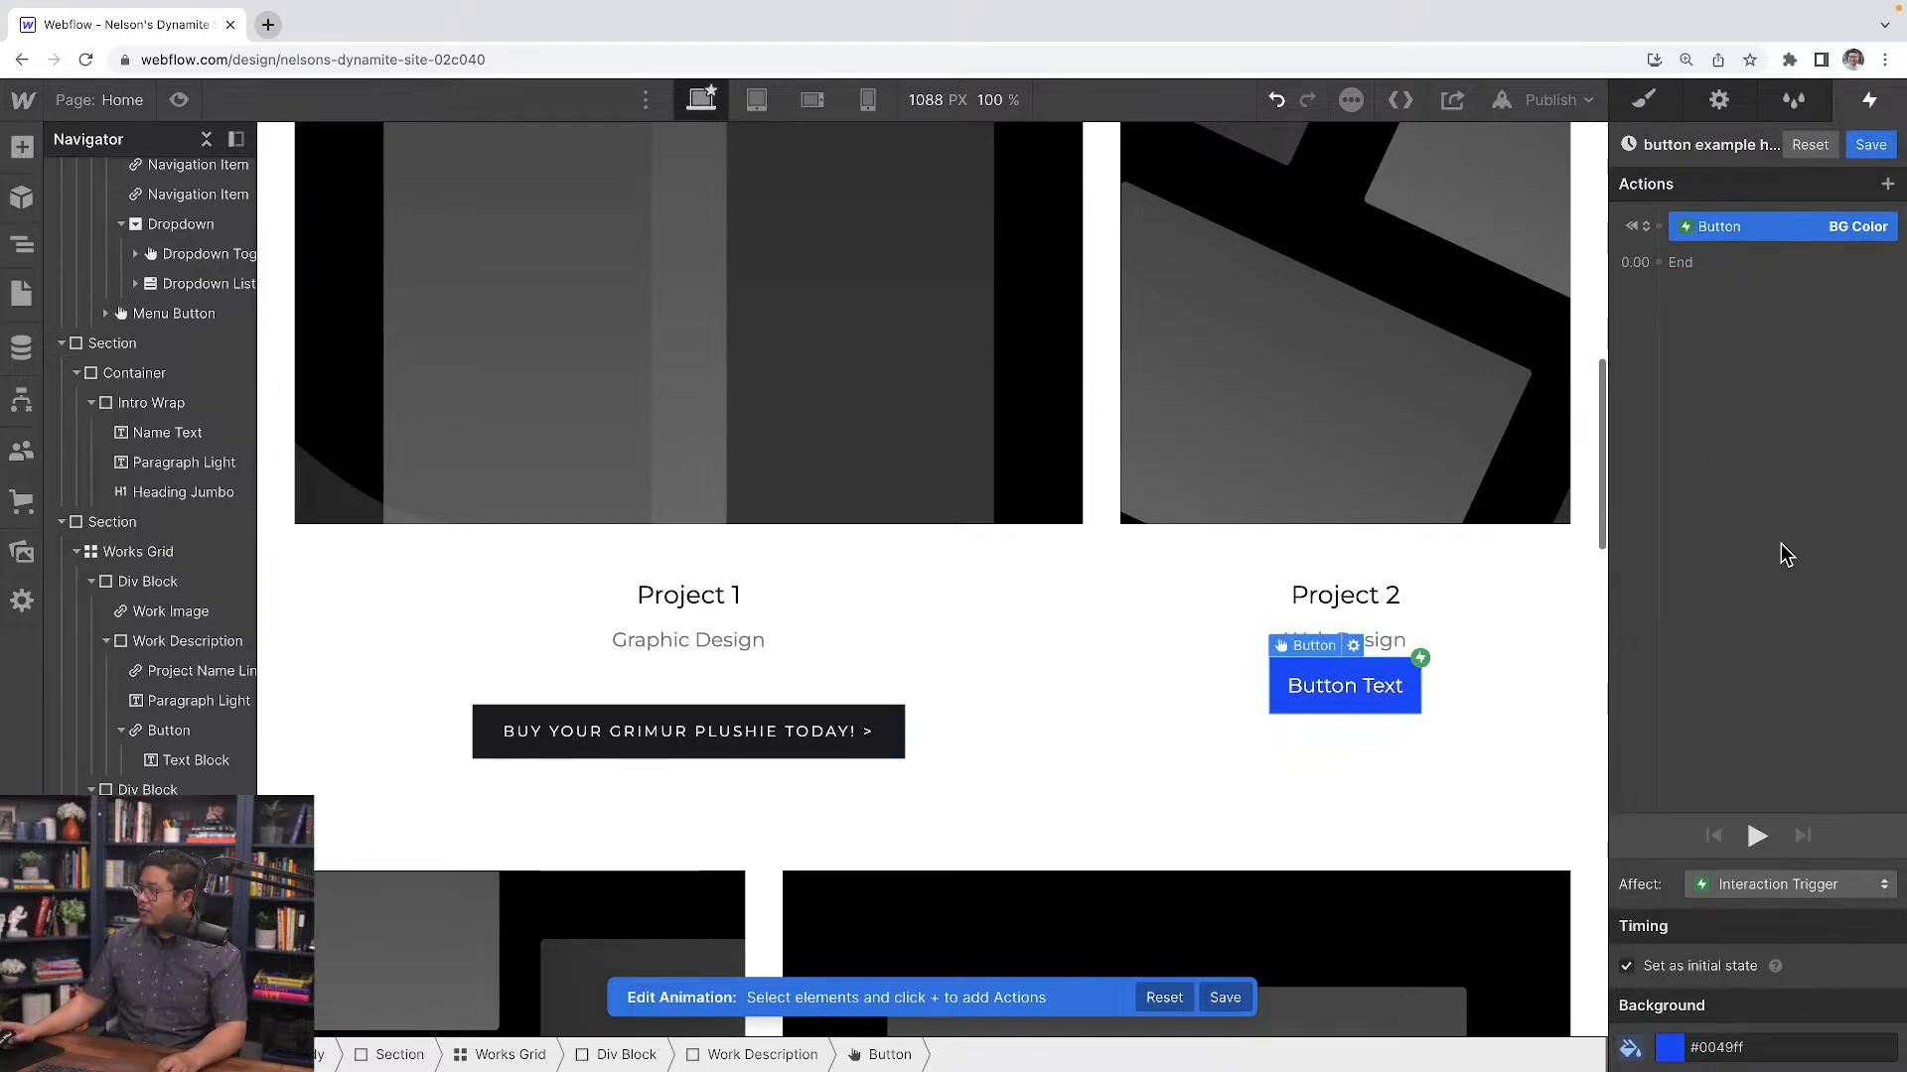
pyautogui.click(1657, 262)
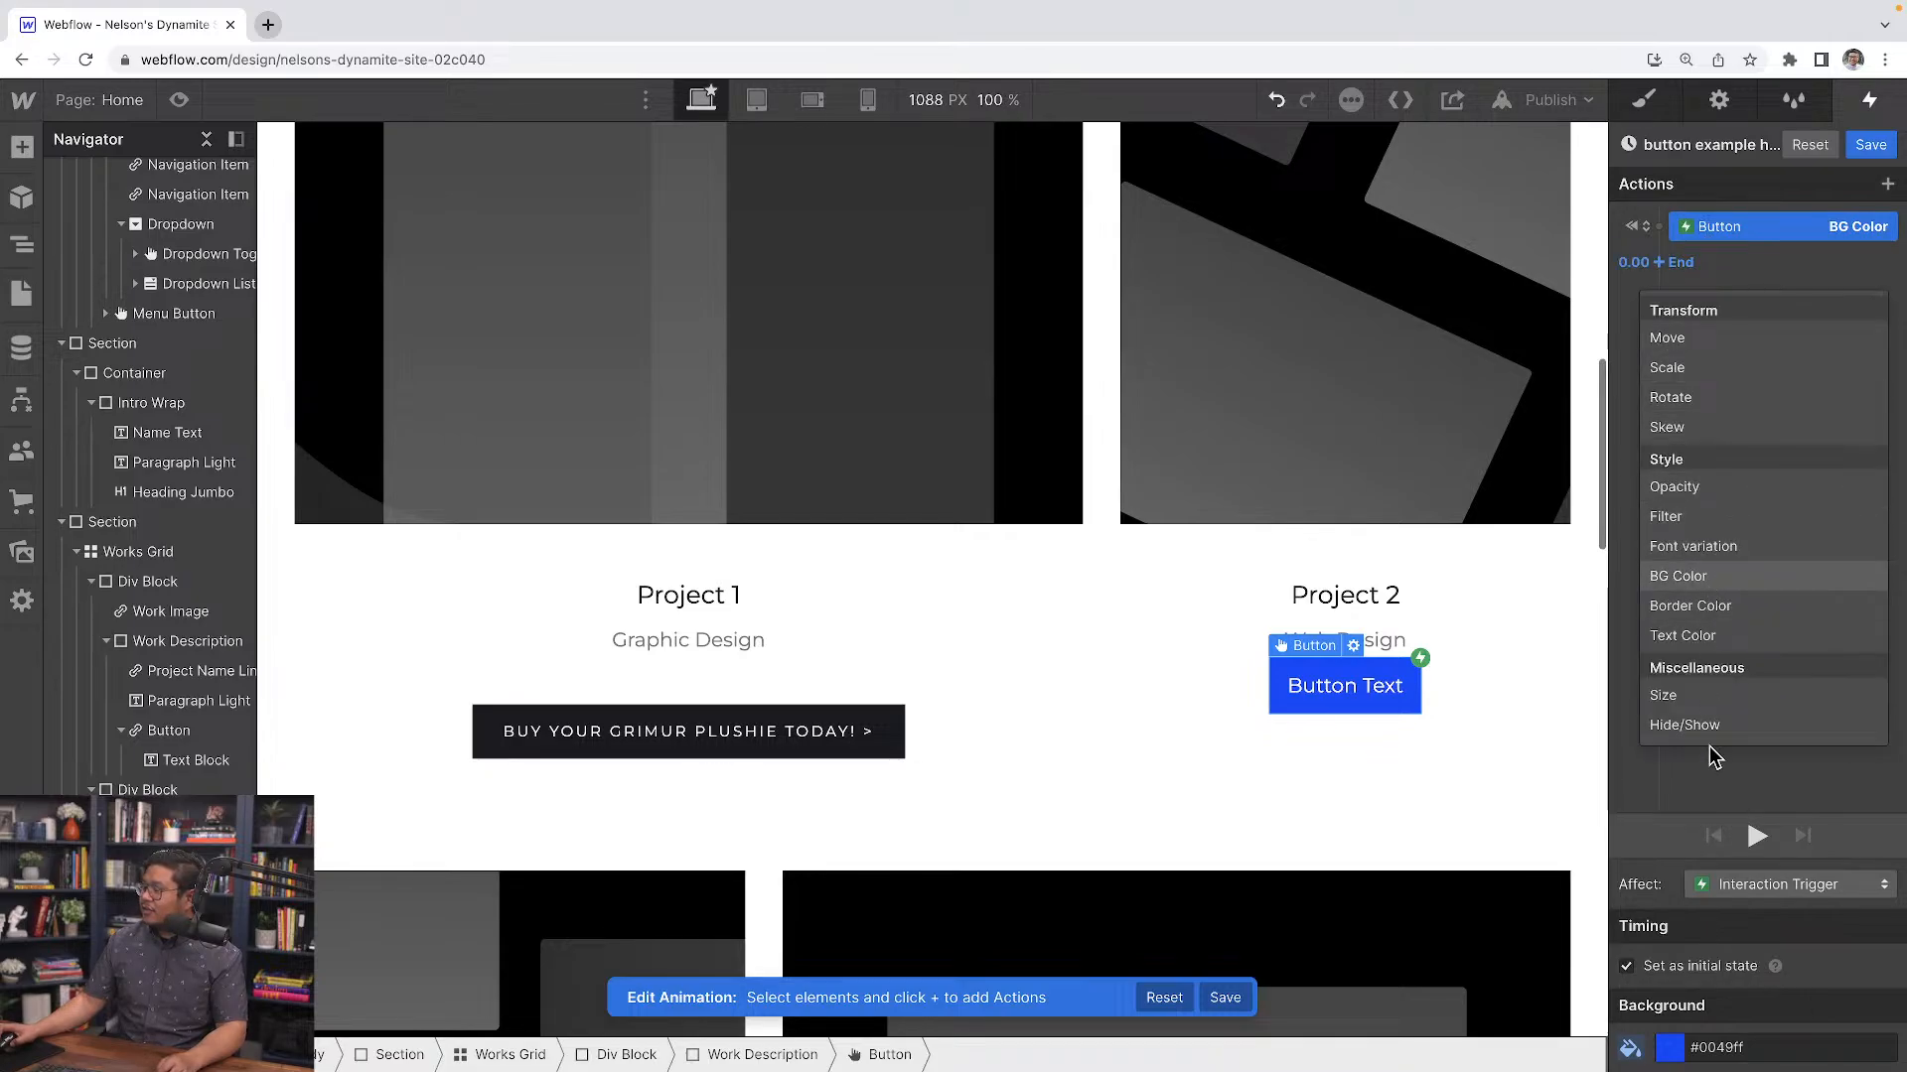
pyautogui.click(1688, 576)
pyautogui.click(1671, 1048)
pyautogui.write('red')
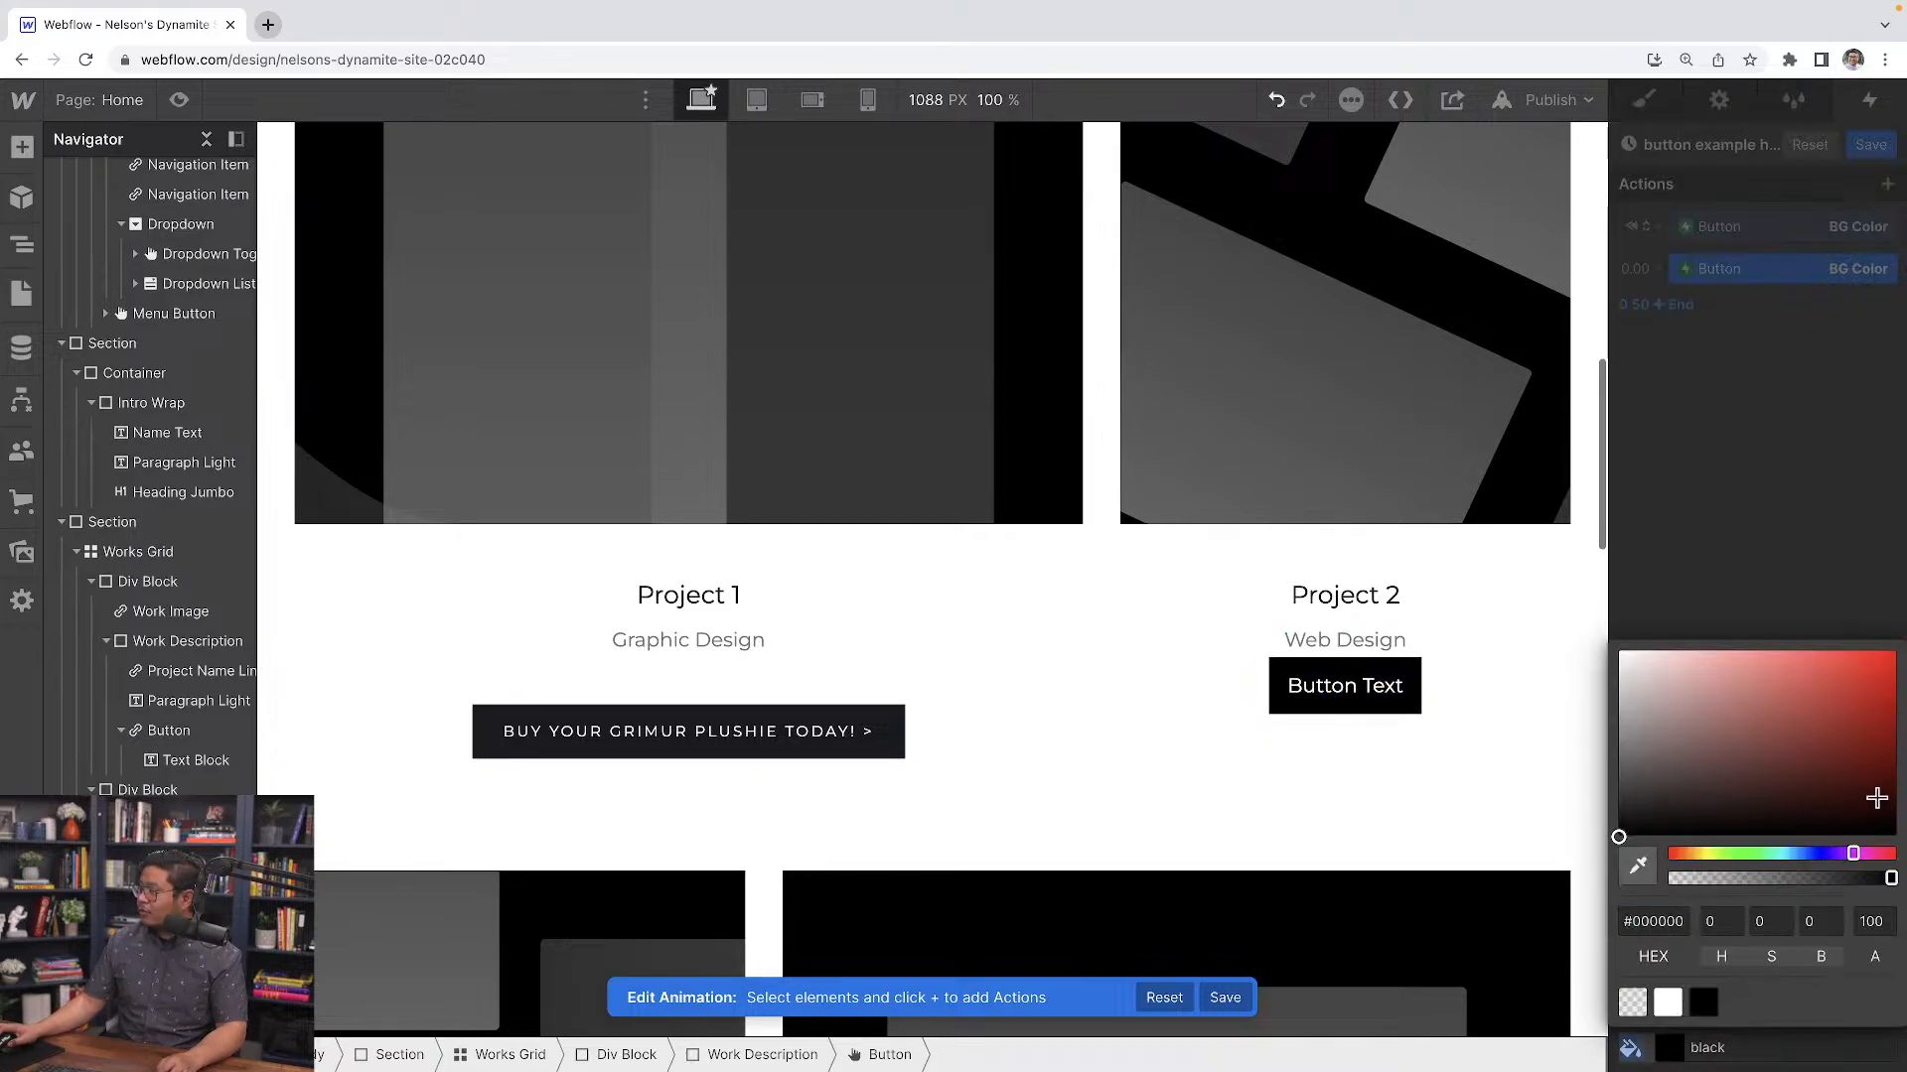
pyautogui.click(1840, 852)
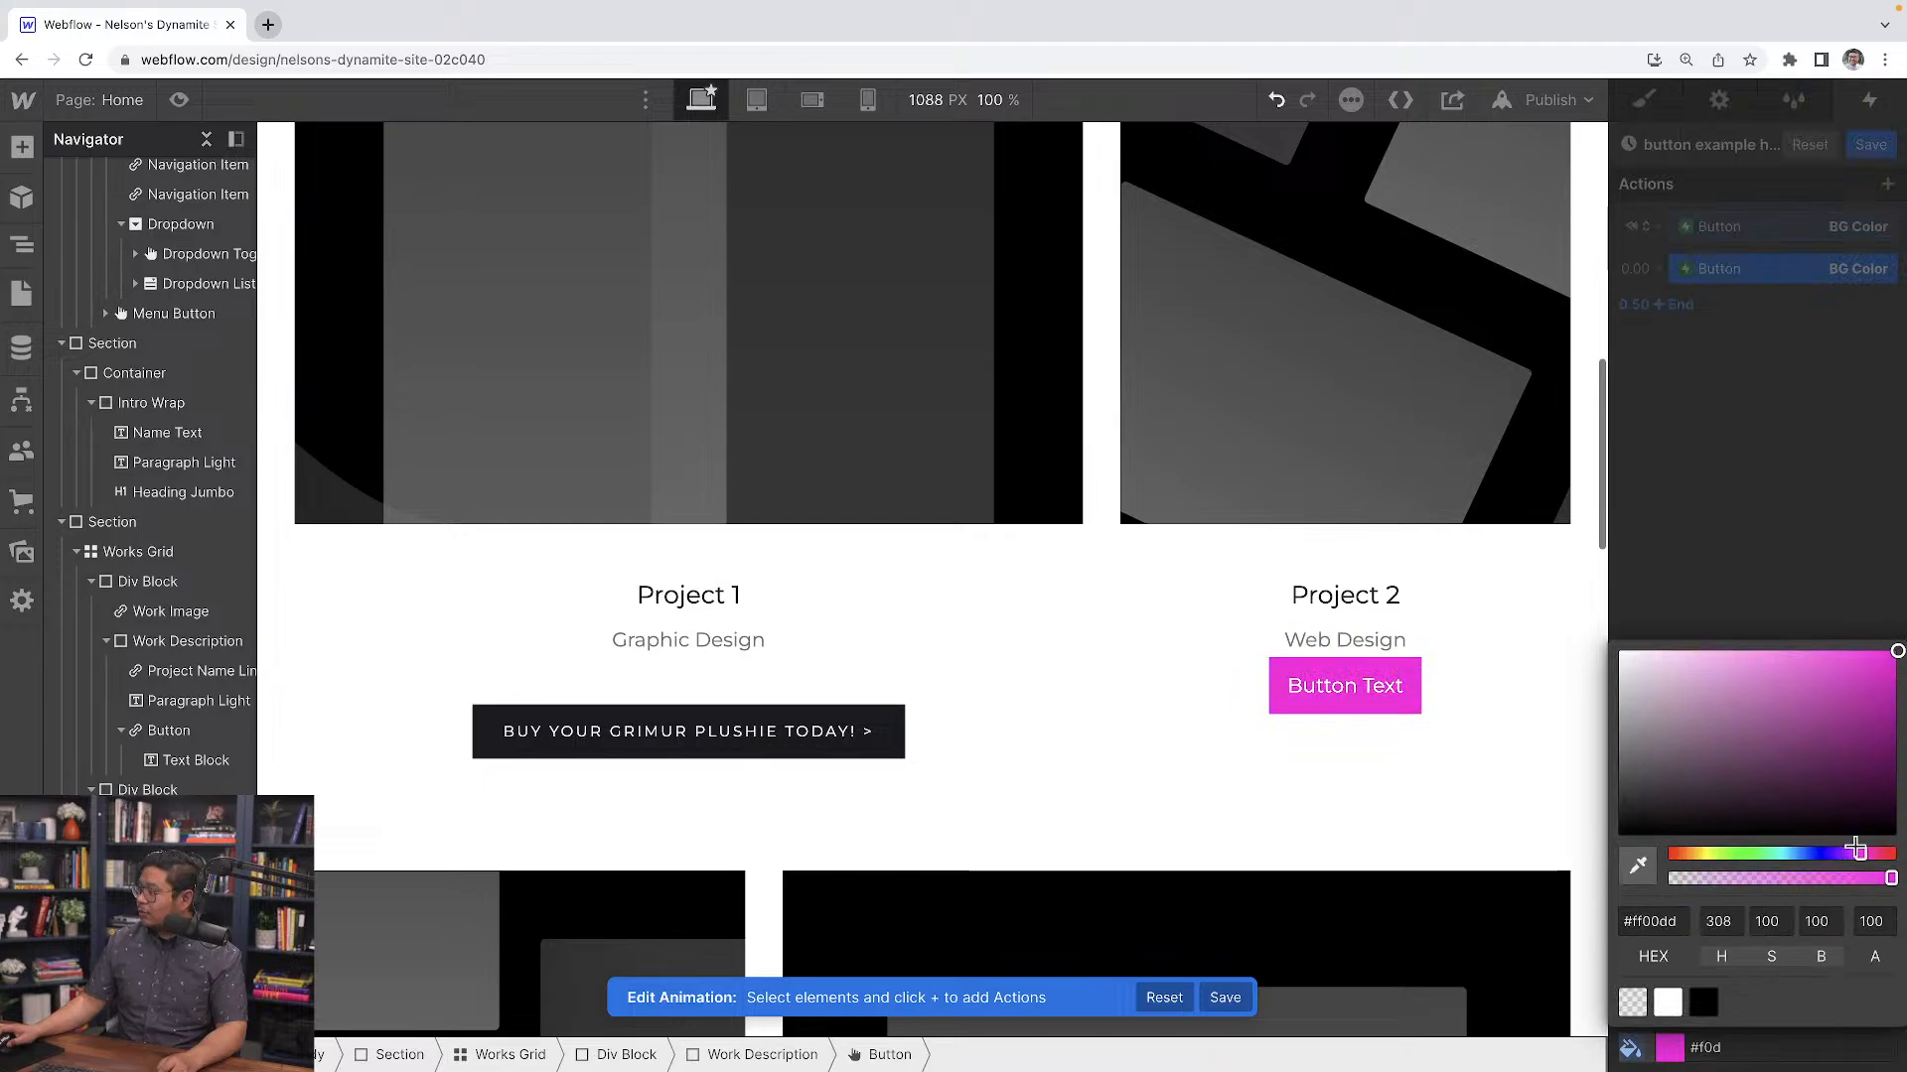
pyautogui.click(1847, 434)
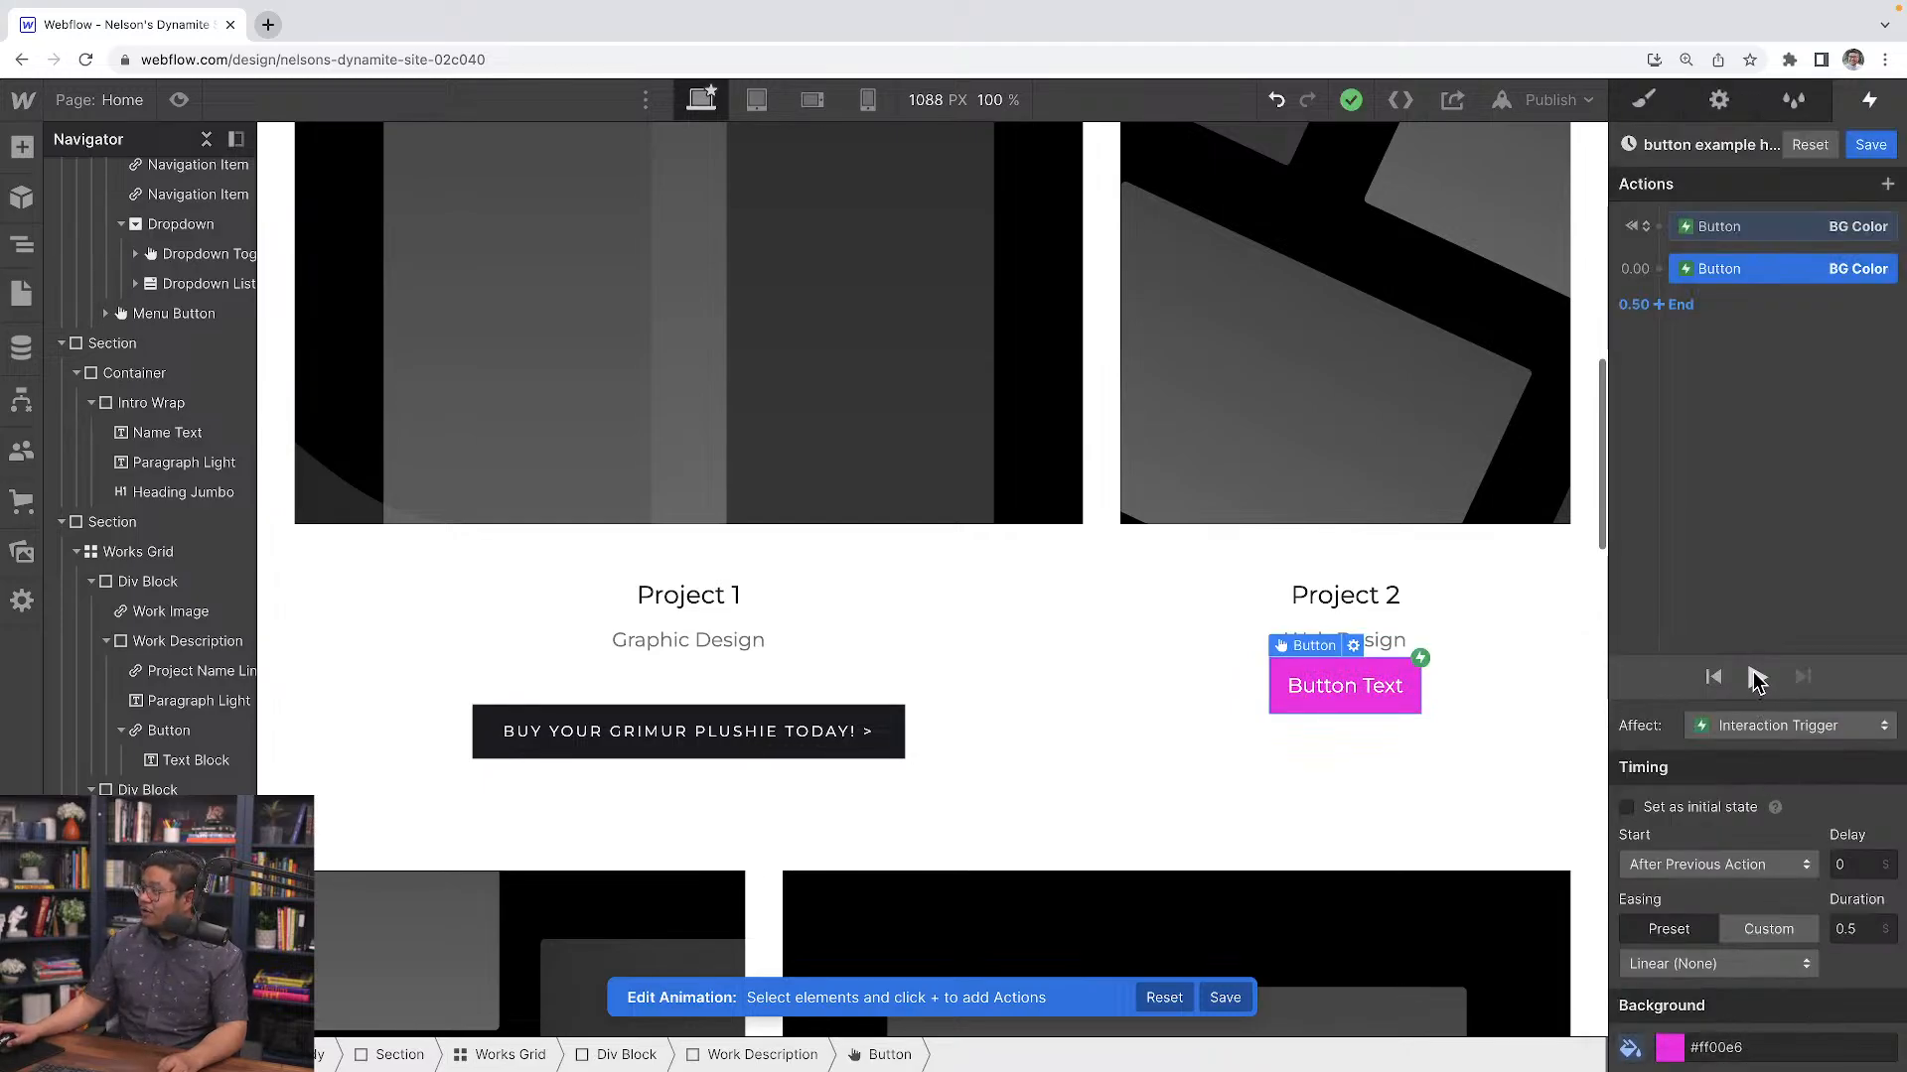
pyautogui.click(1756, 678)
pyautogui.click(1756, 679)
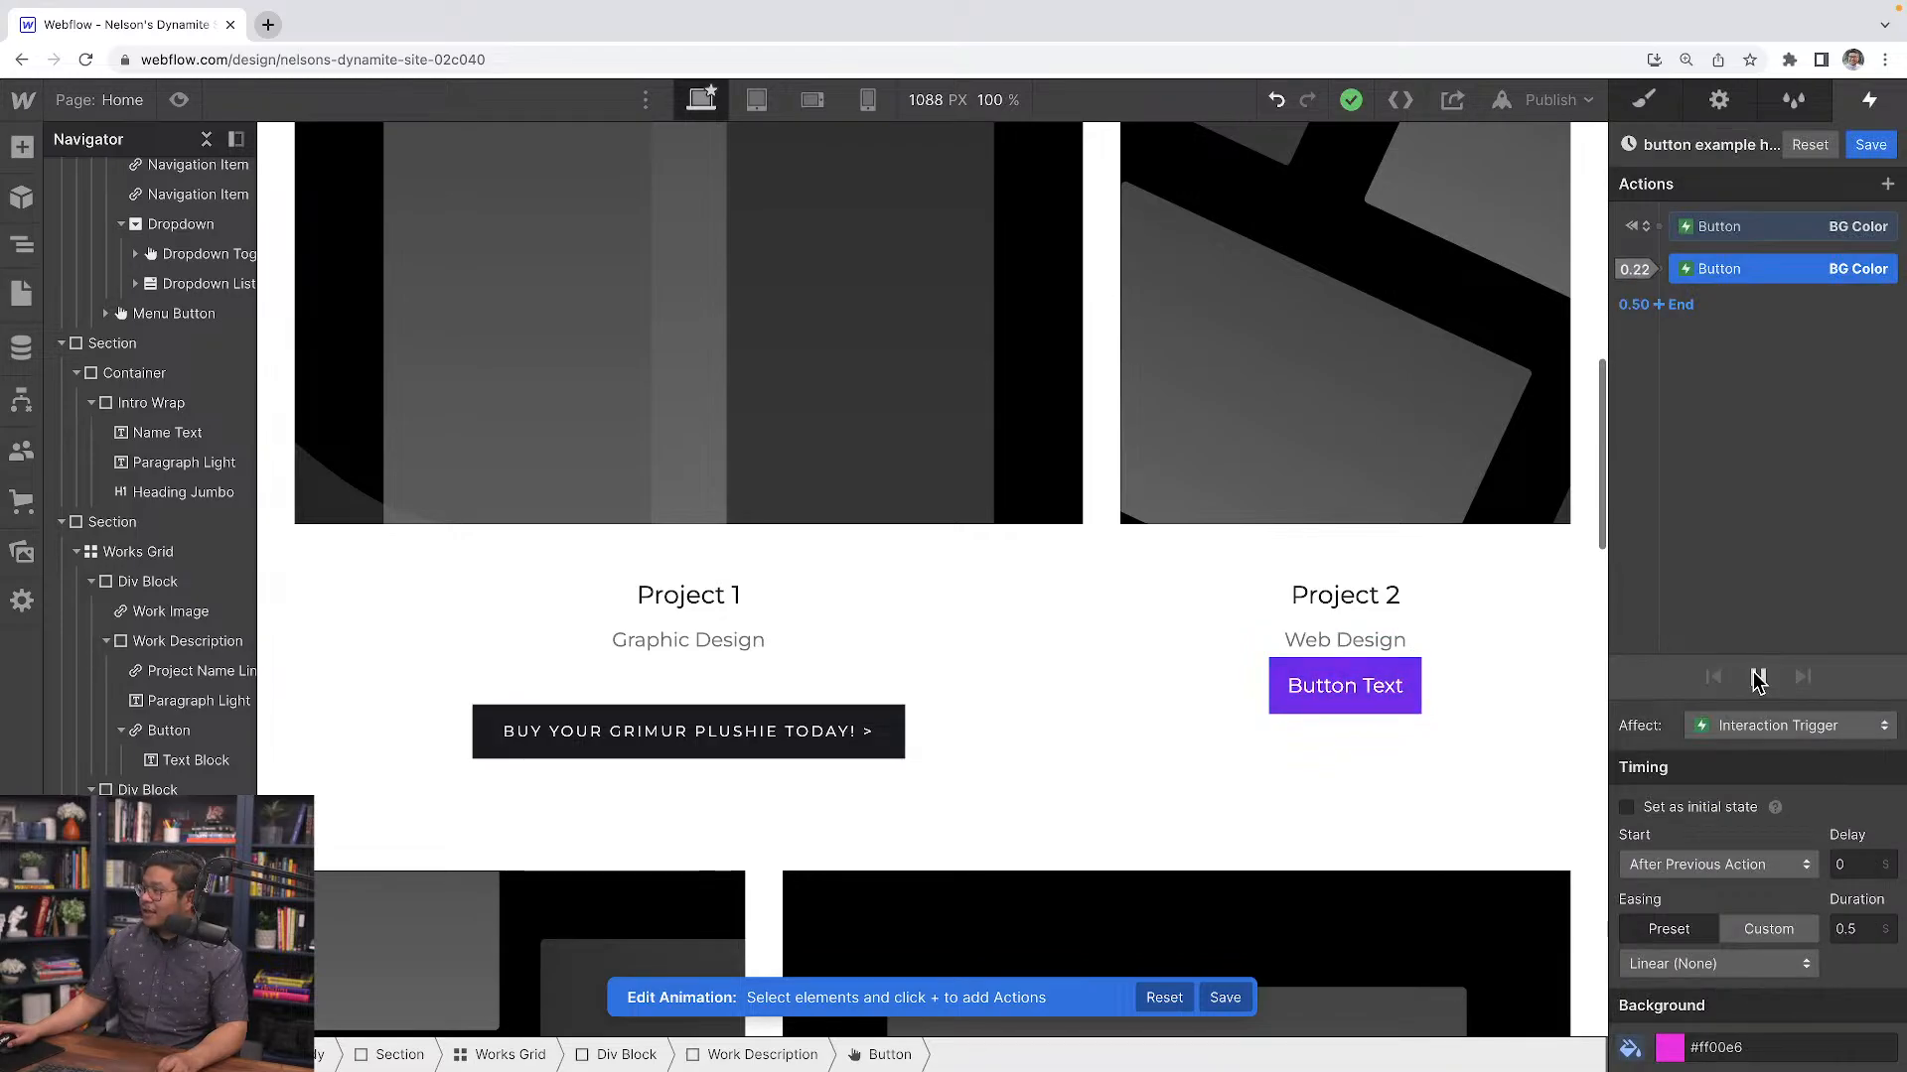
# Add an initial-state Text Color action to the button animation and set it to white
pyautogui.click(1657, 227)
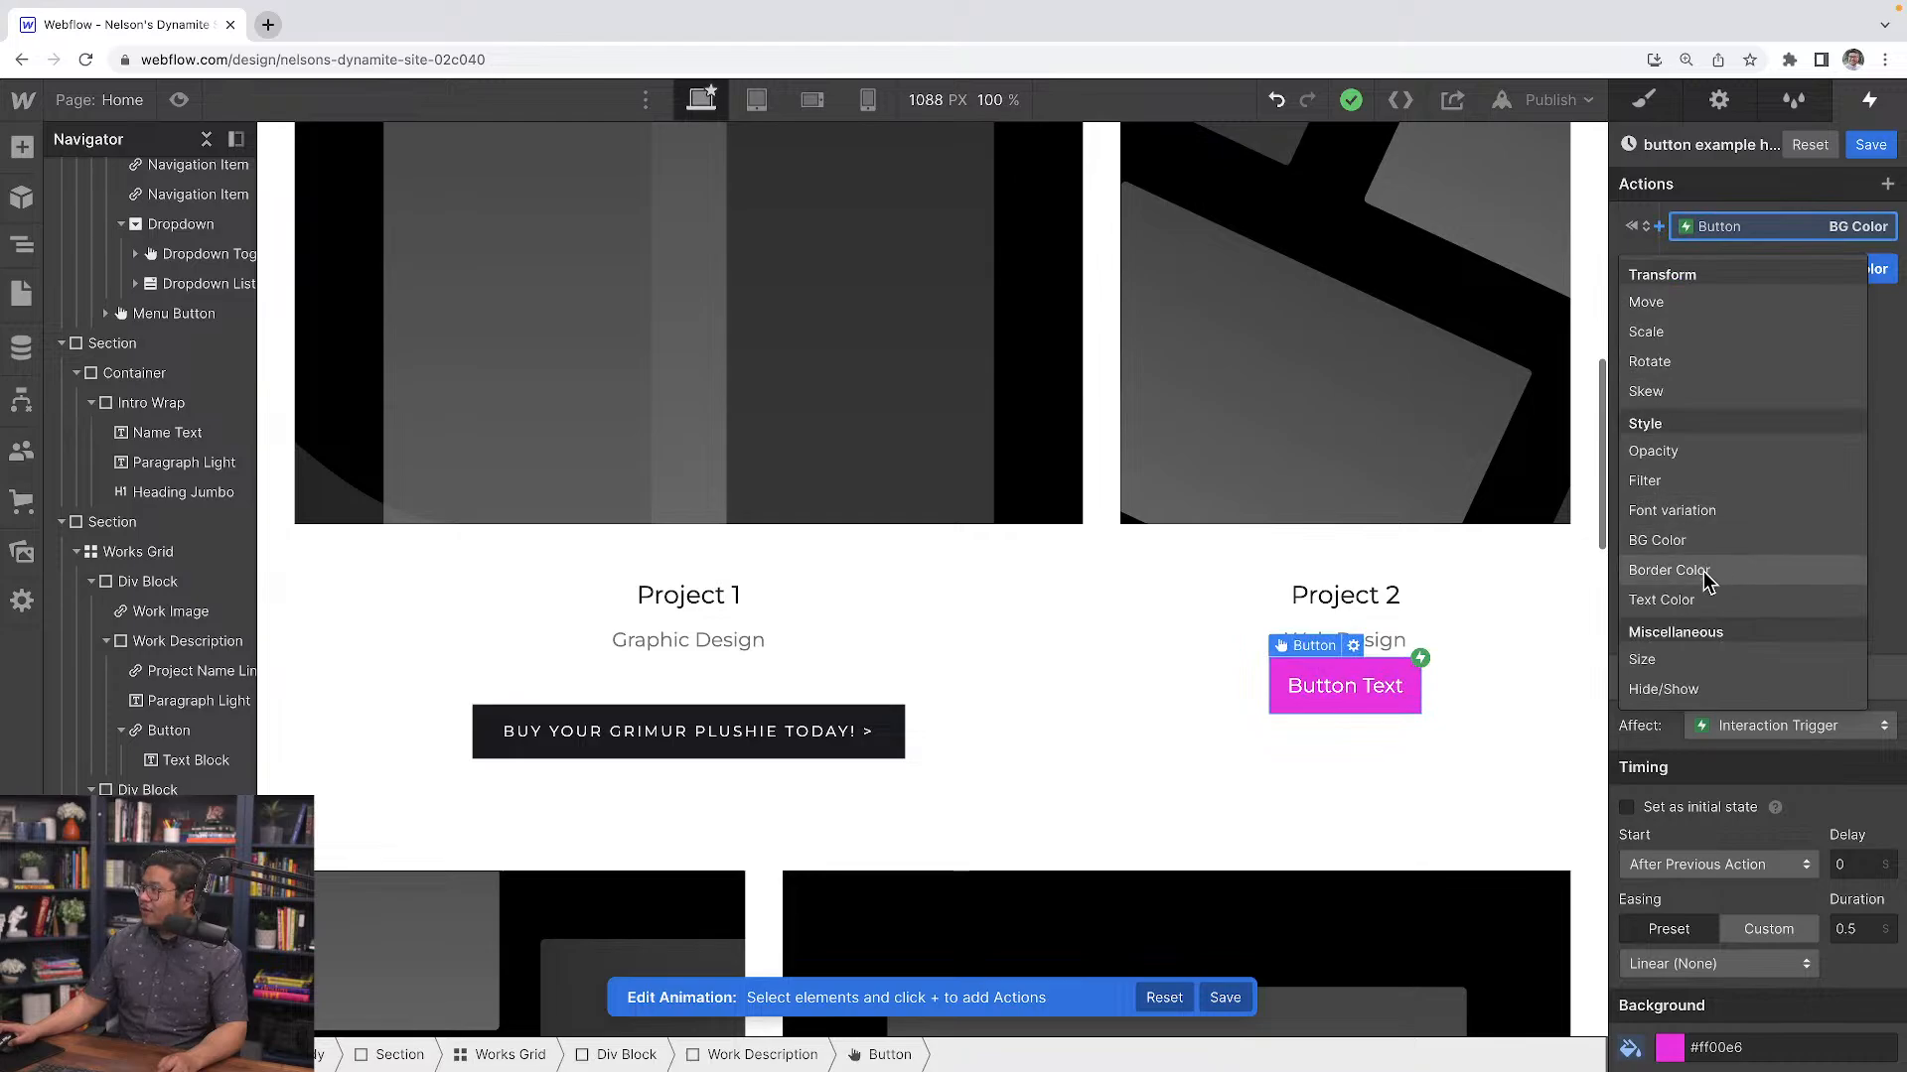
pyautogui.click(1703, 599)
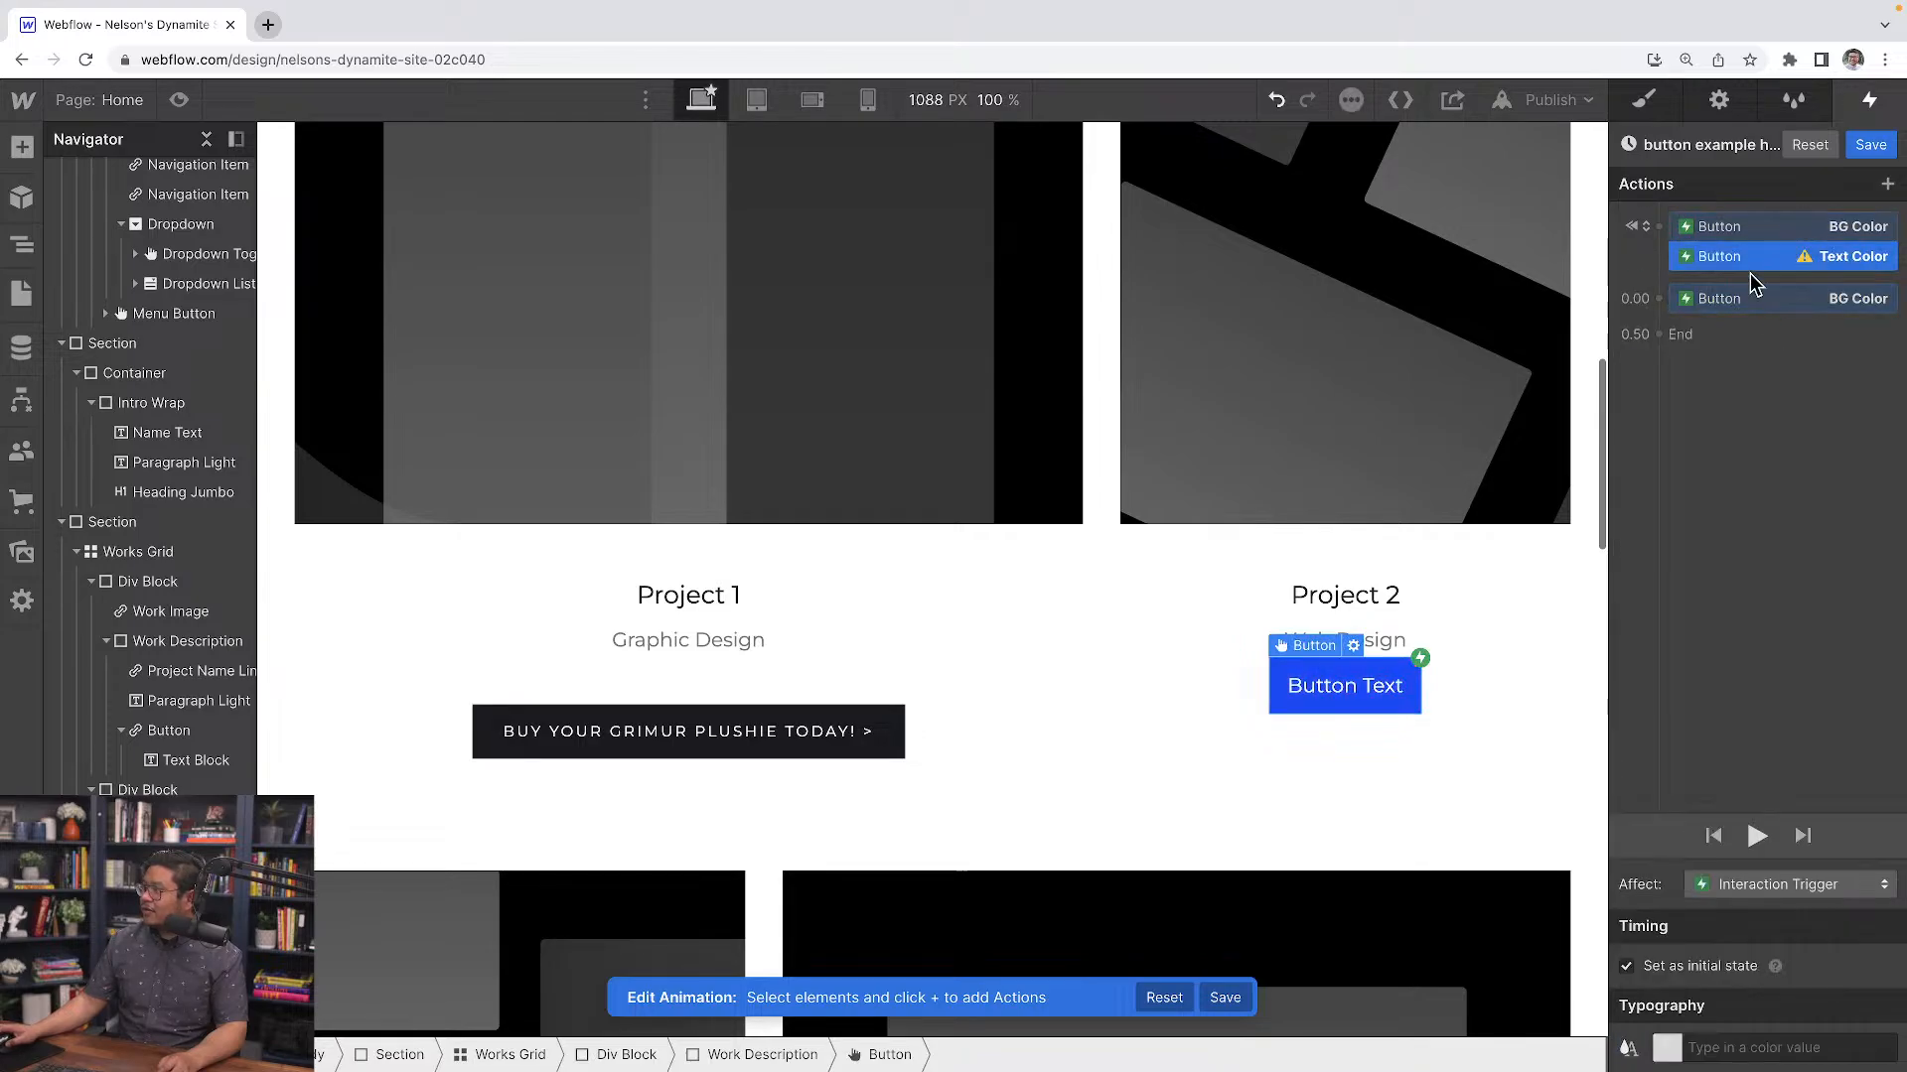
pyautogui.click(1676, 1049)
pyautogui.moveTo(1665, 739); pyautogui.dragTo(1565, 535)
pyautogui.click(1743, 447)
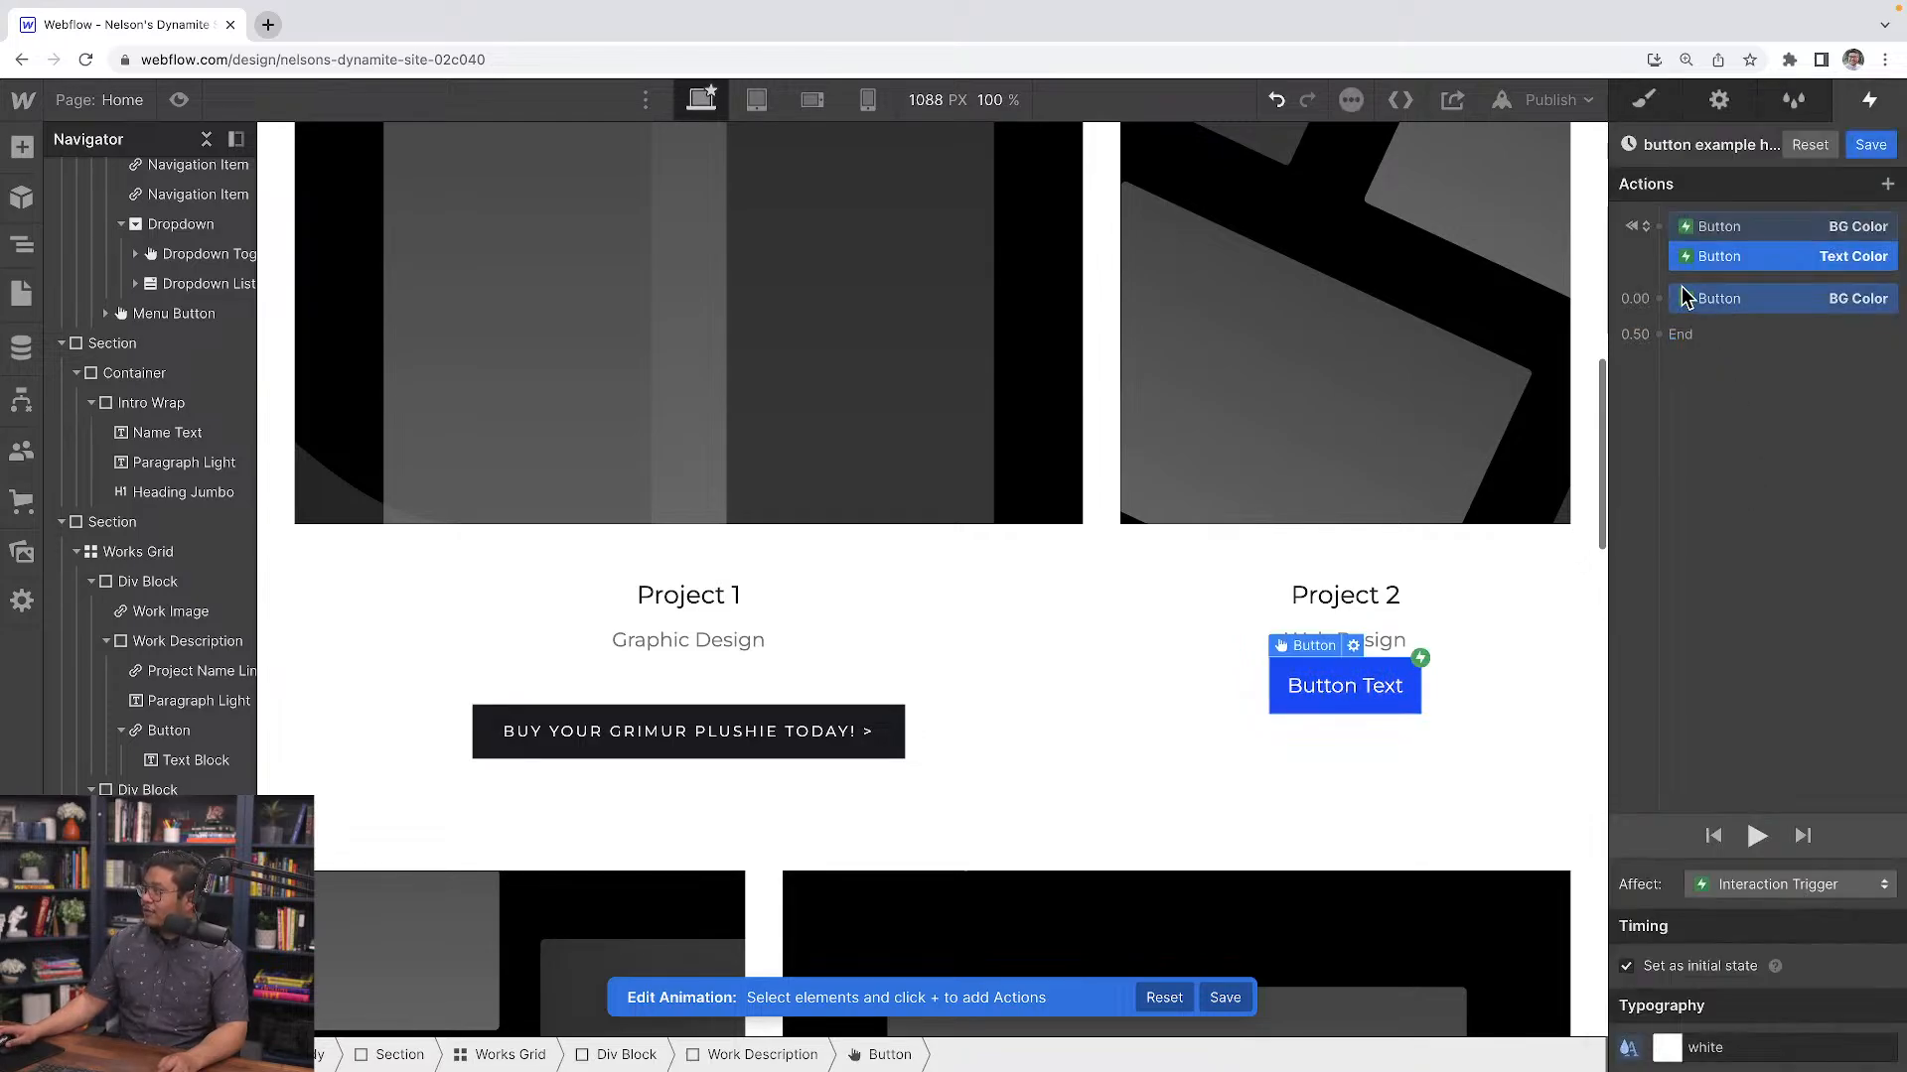
# Add a Text Color action at 0.00 set to black, preview the animation, and save it
pyautogui.click(1657, 298)
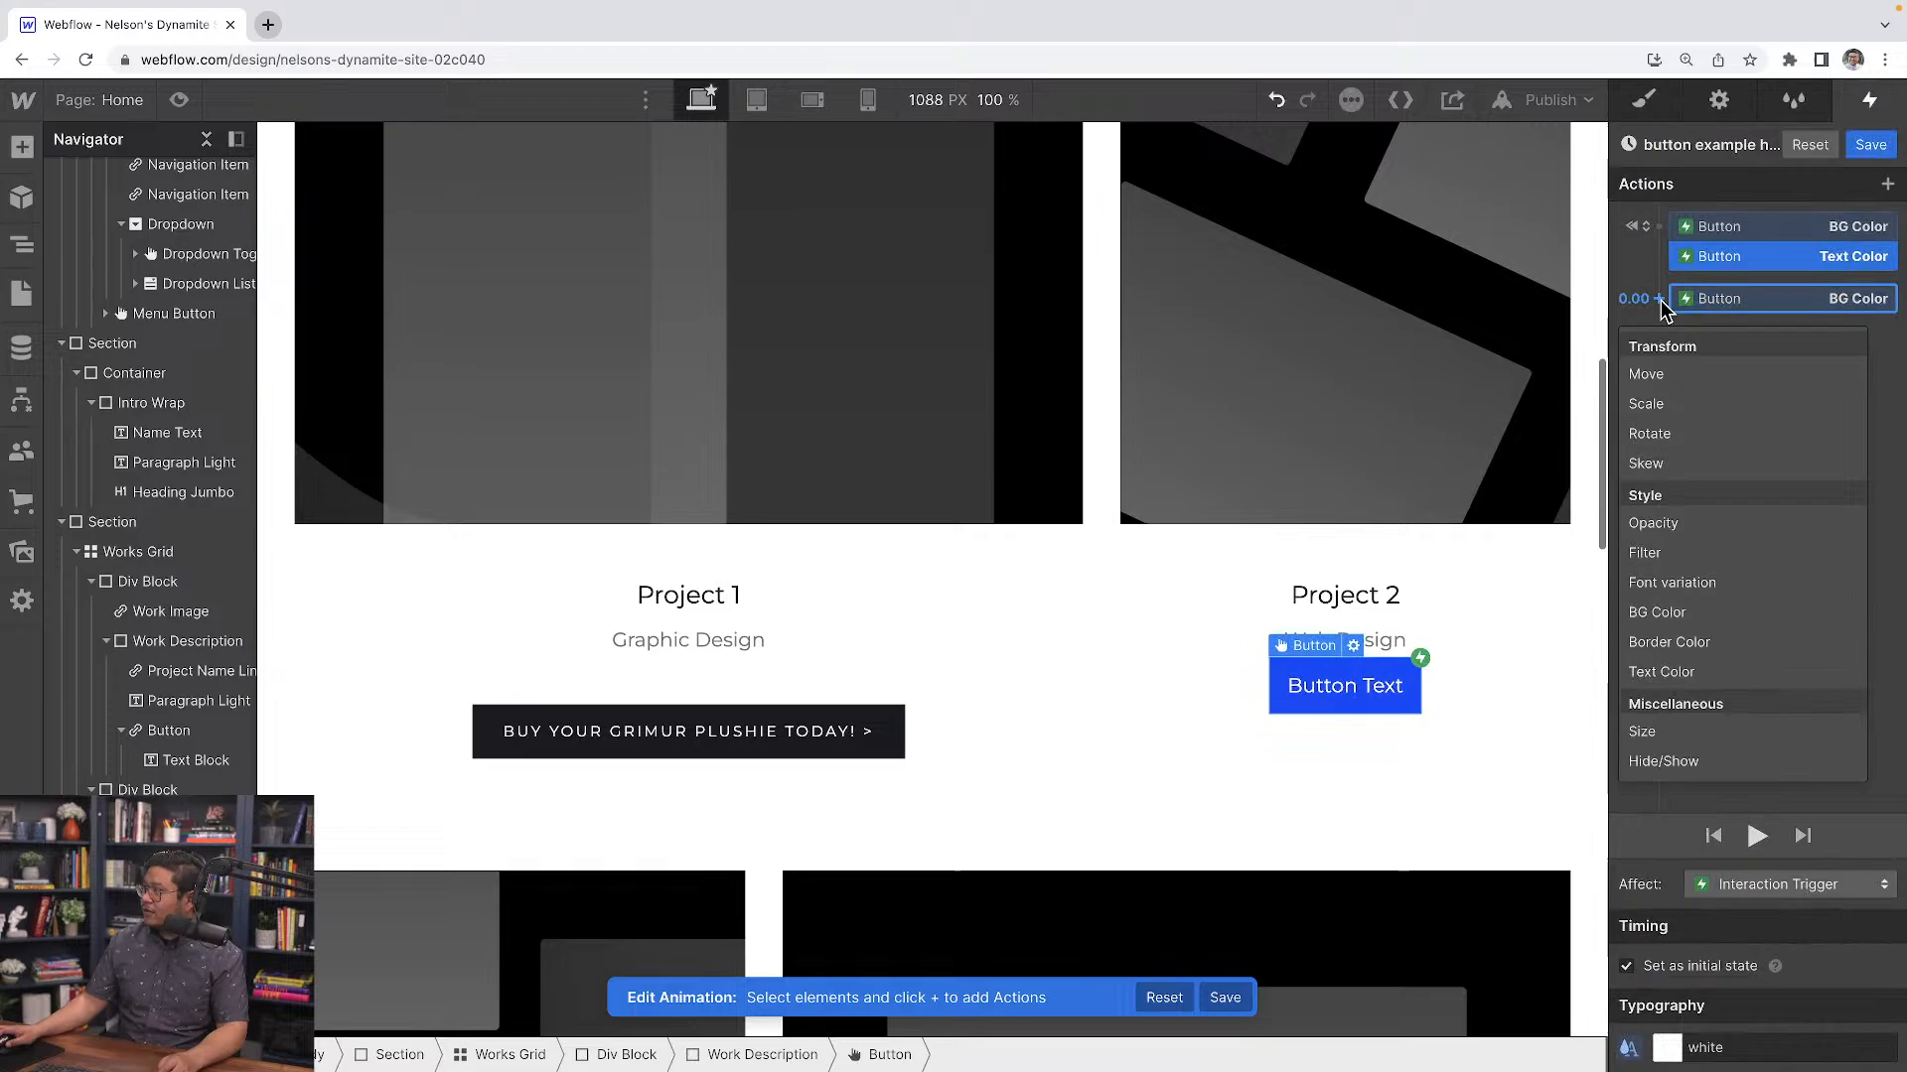
pyautogui.click(1681, 671)
pyautogui.click(1669, 1049)
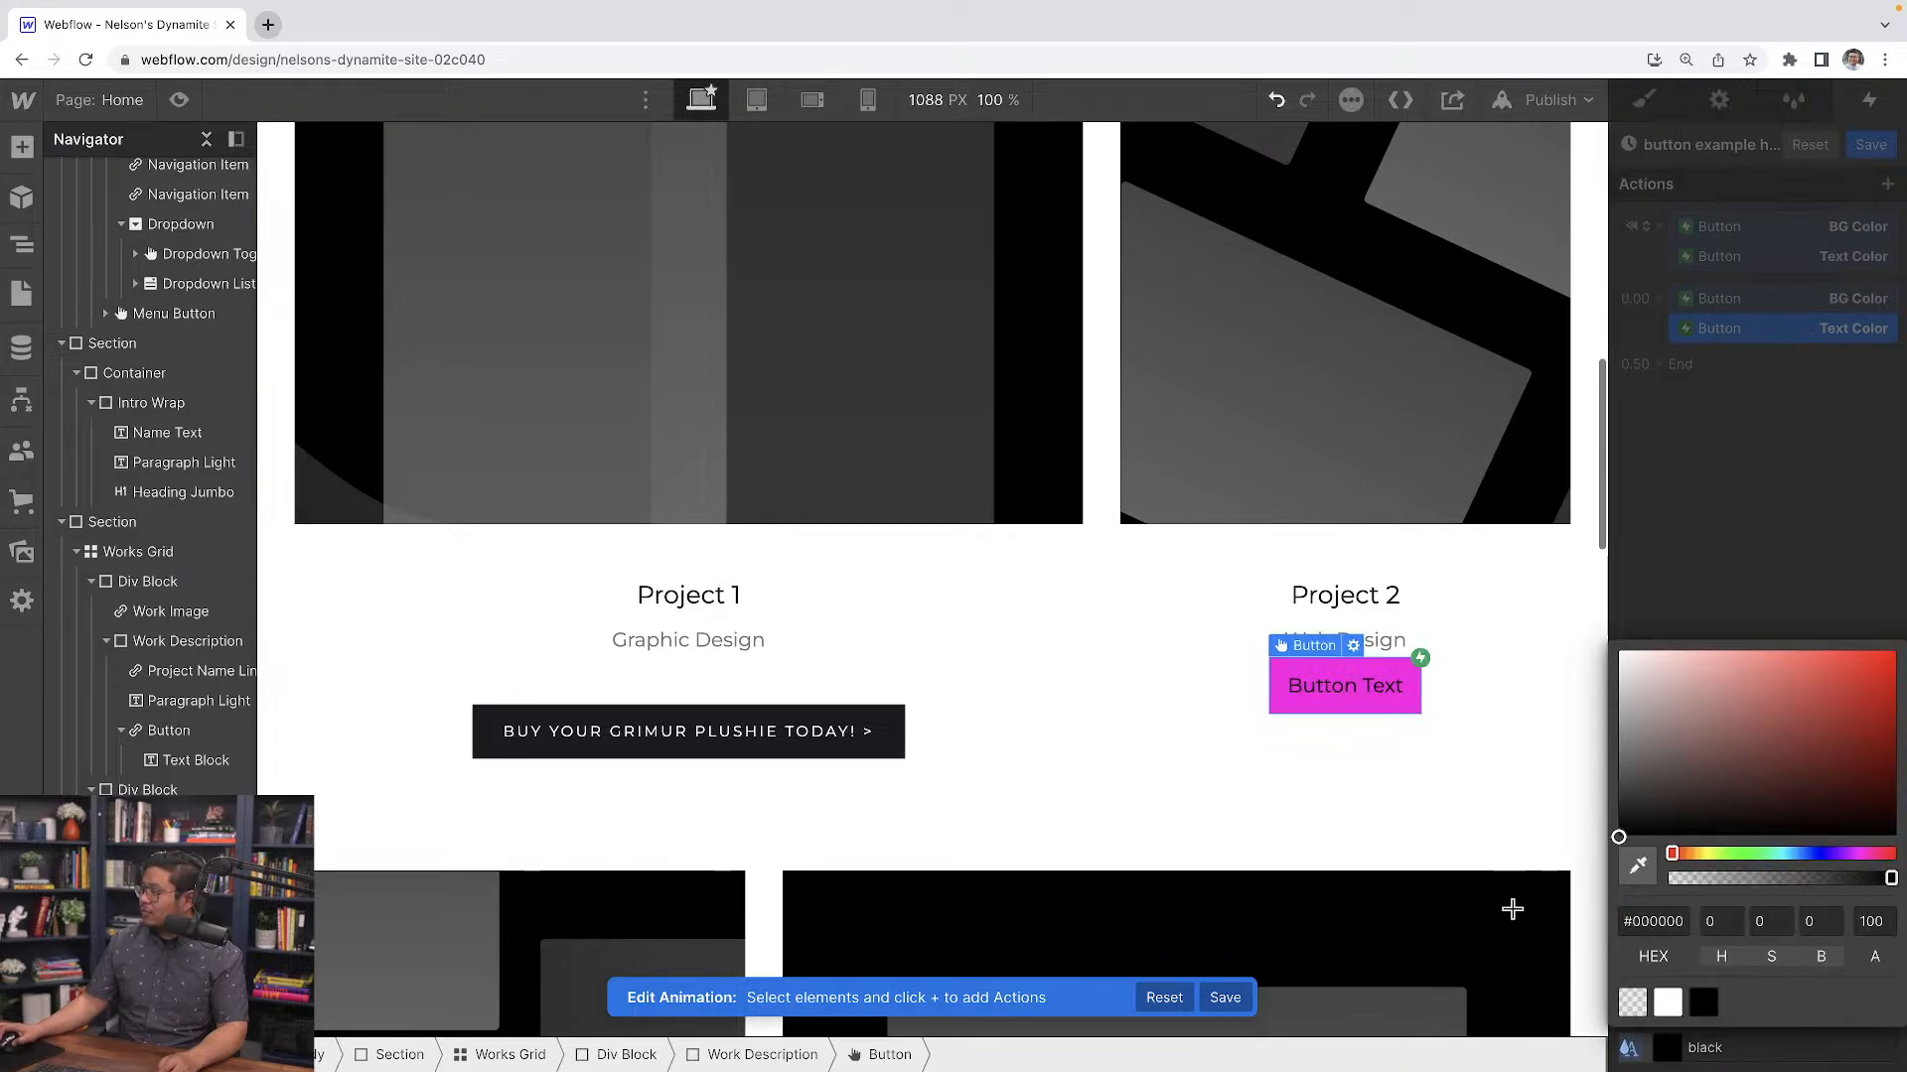
pyautogui.click(1736, 626)
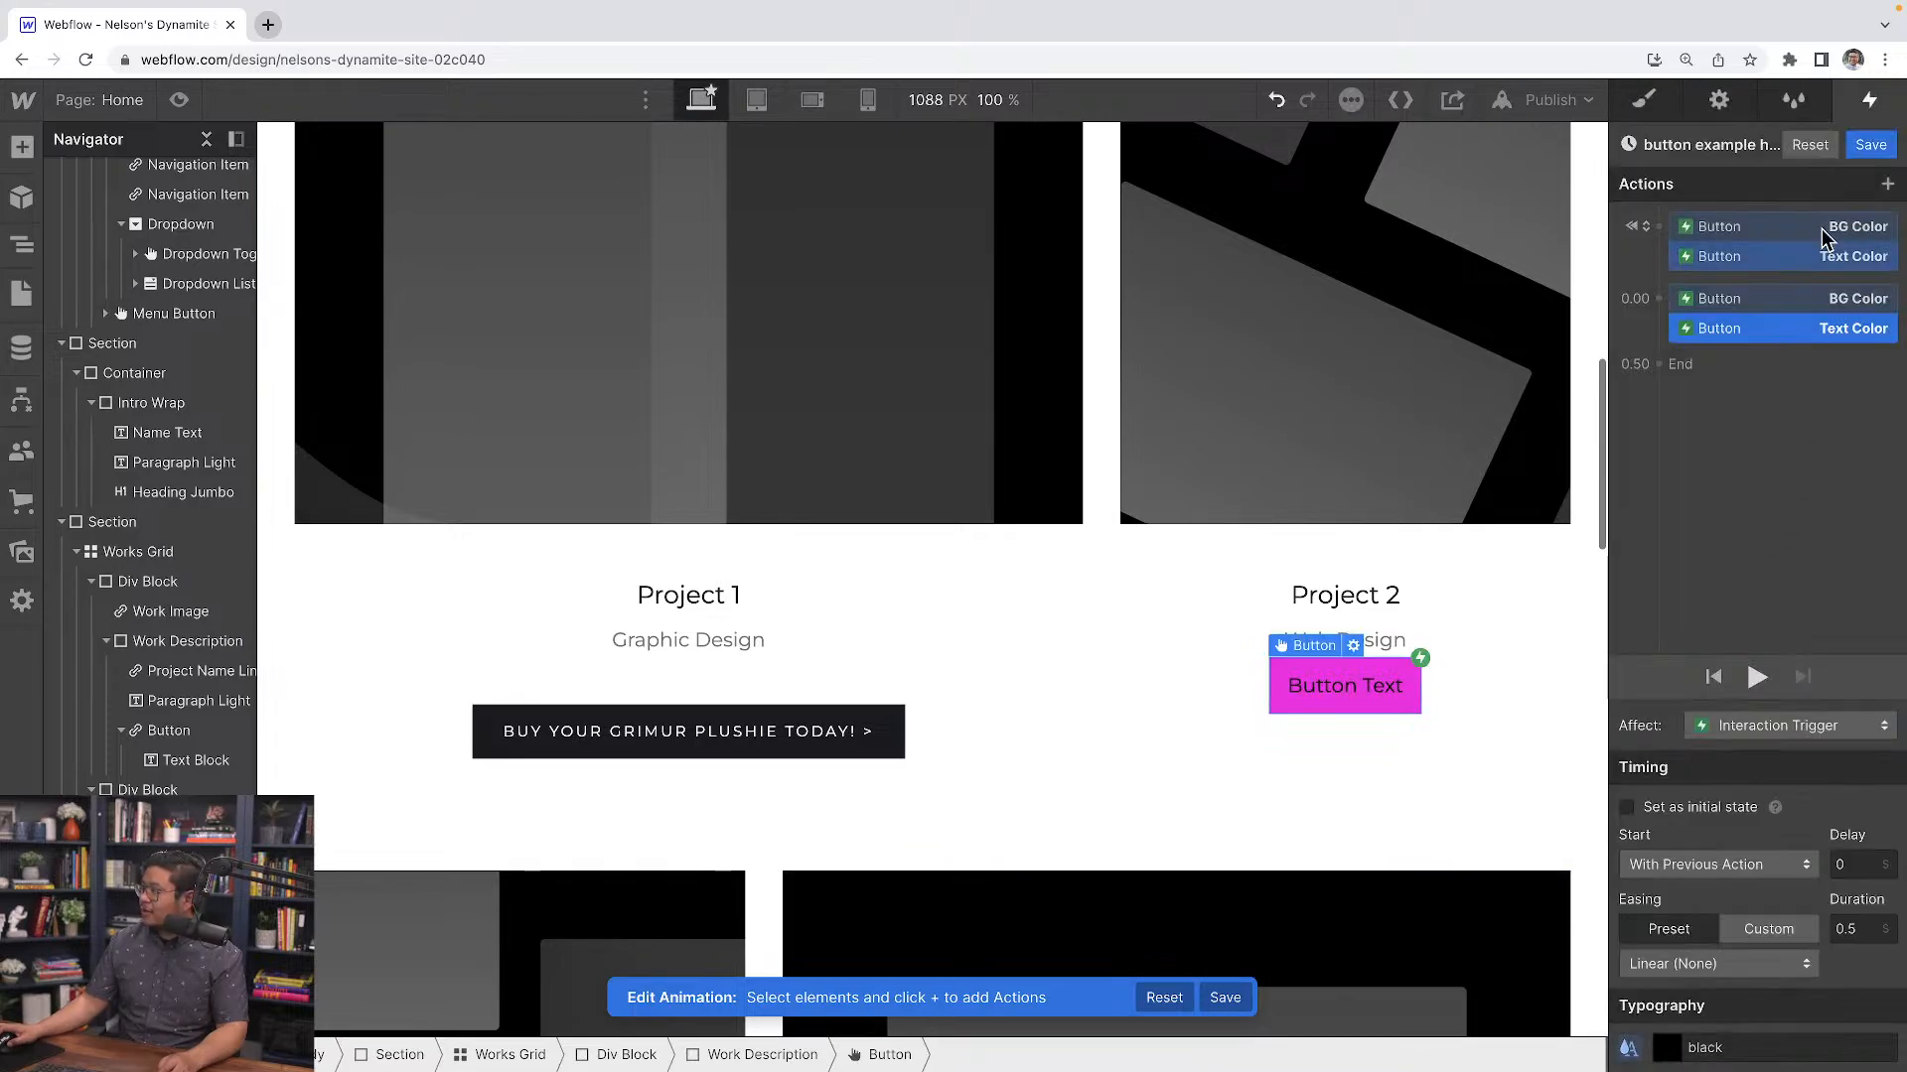
pyautogui.click(1757, 678)
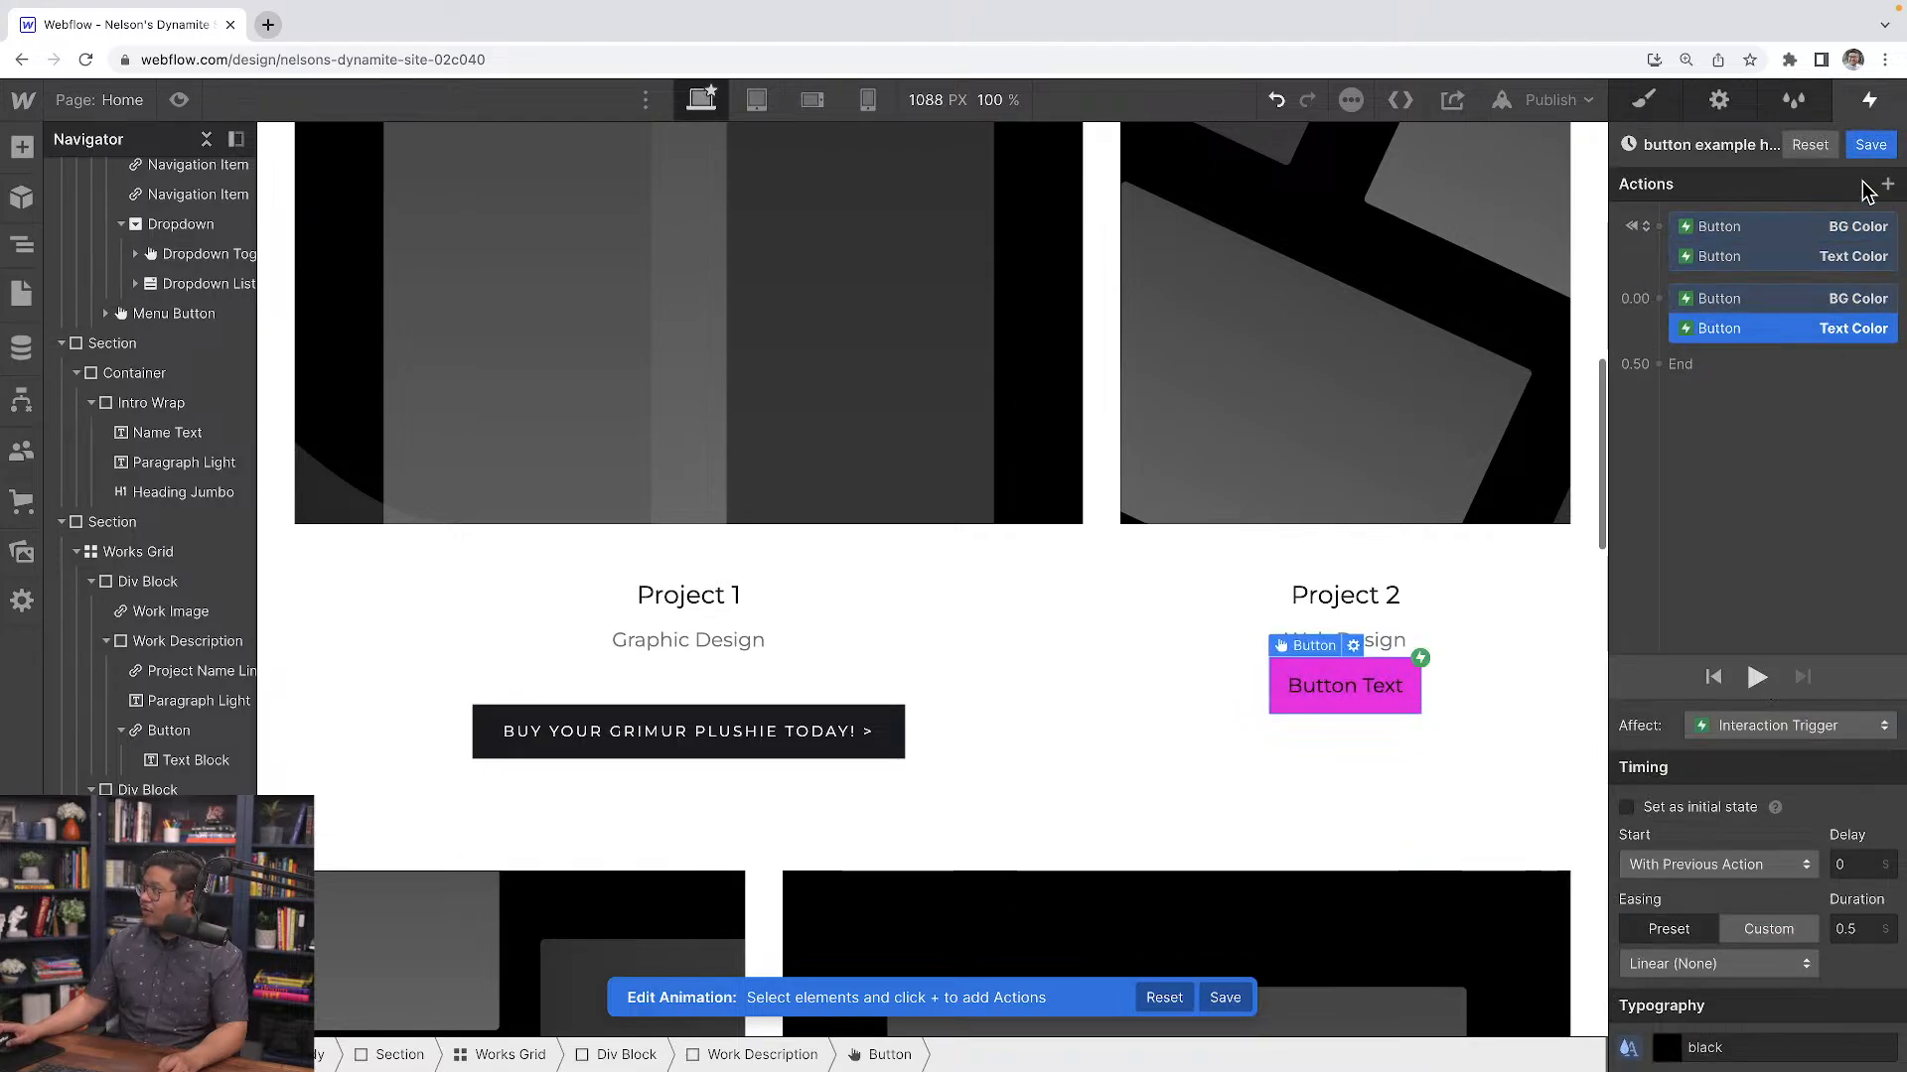
pyautogui.click(1869, 144)
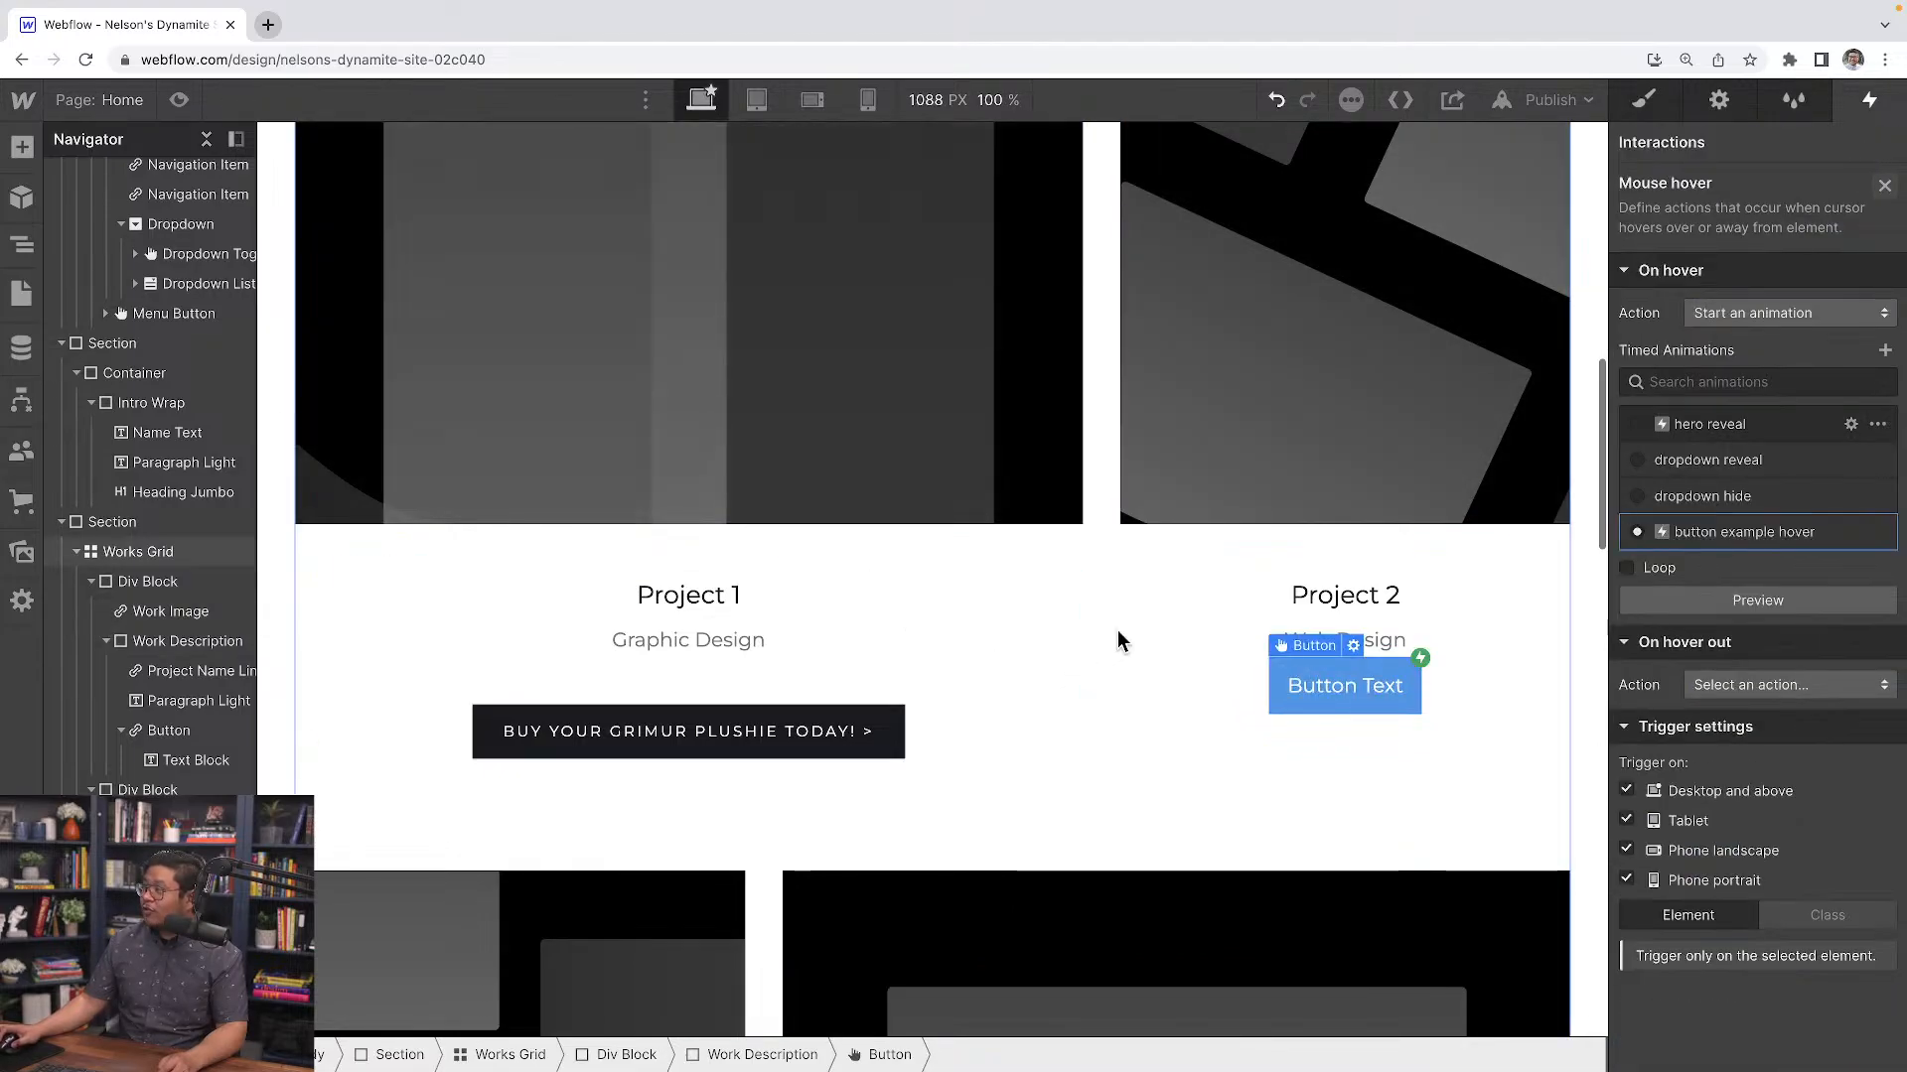
# Inspect where the text color of the Project 1 button's text block is inherited from
pyautogui.press('s')
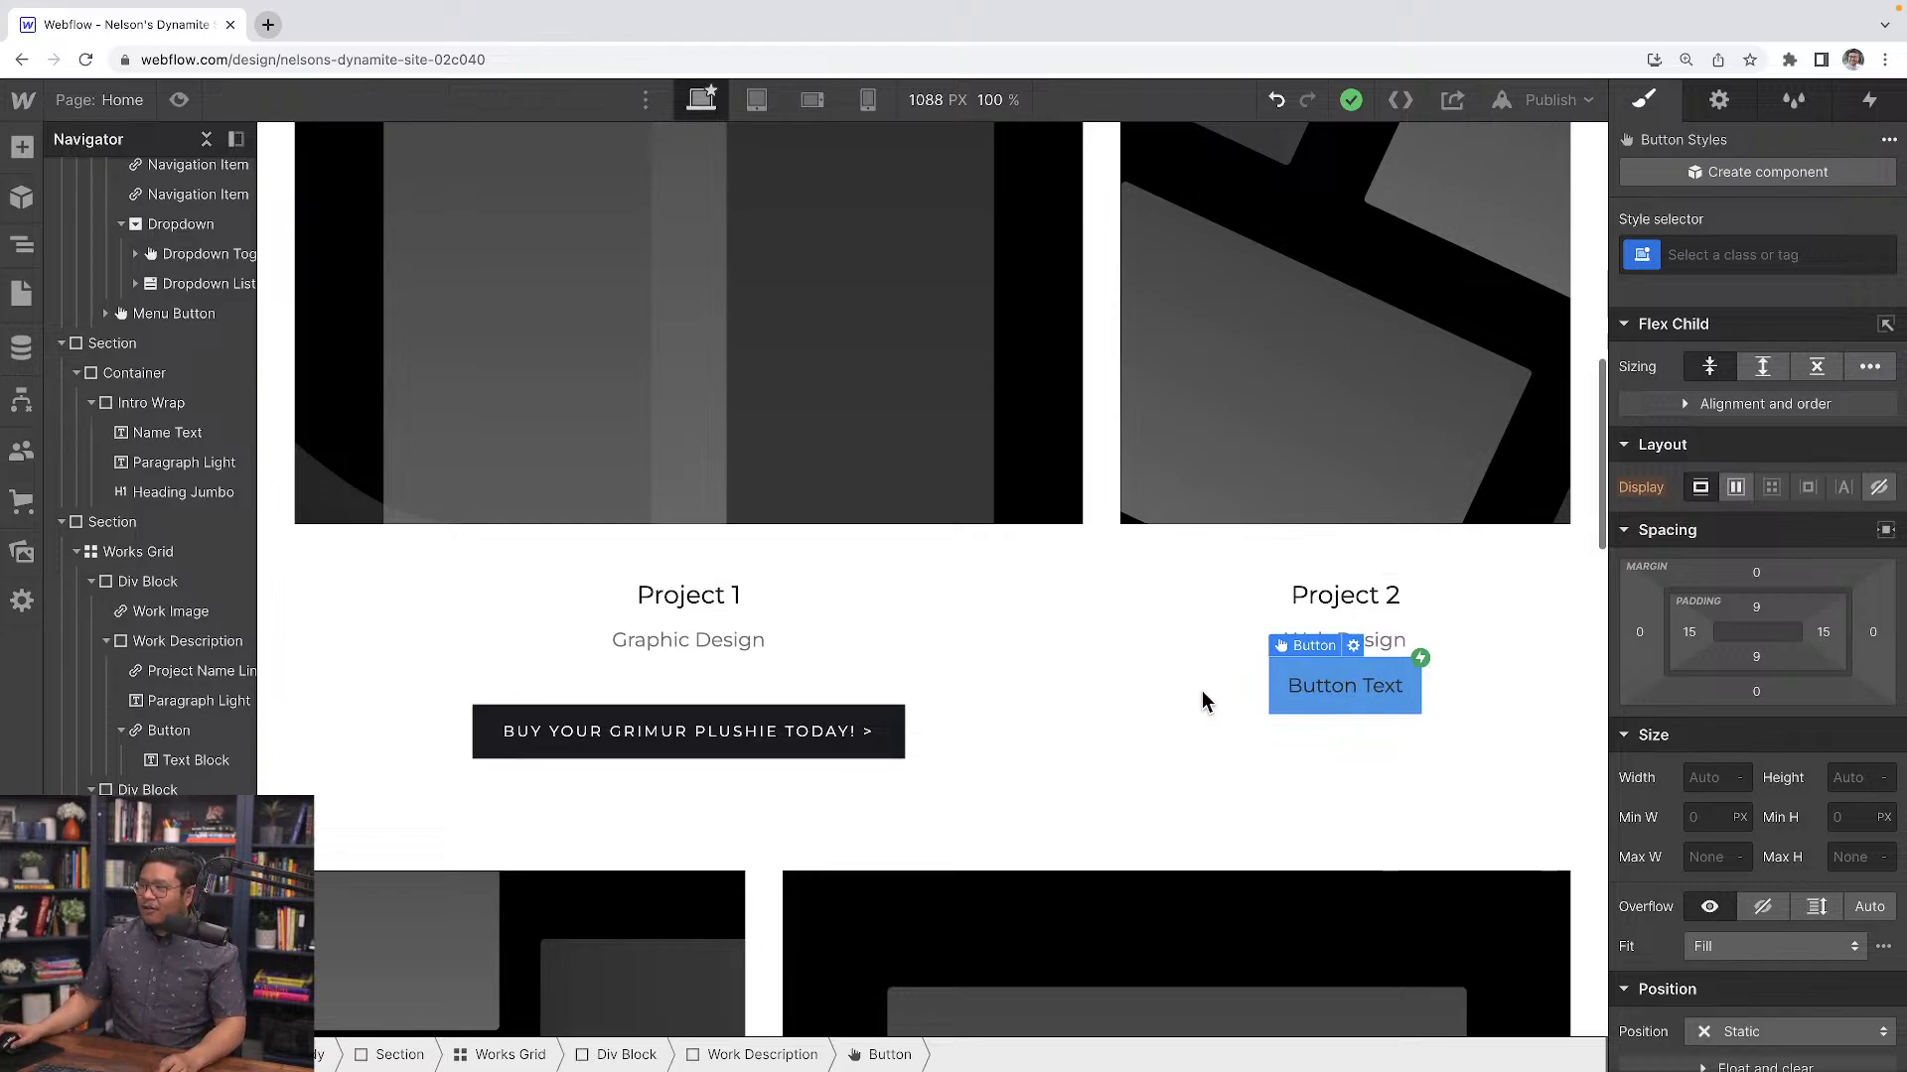
pyautogui.click(657, 725)
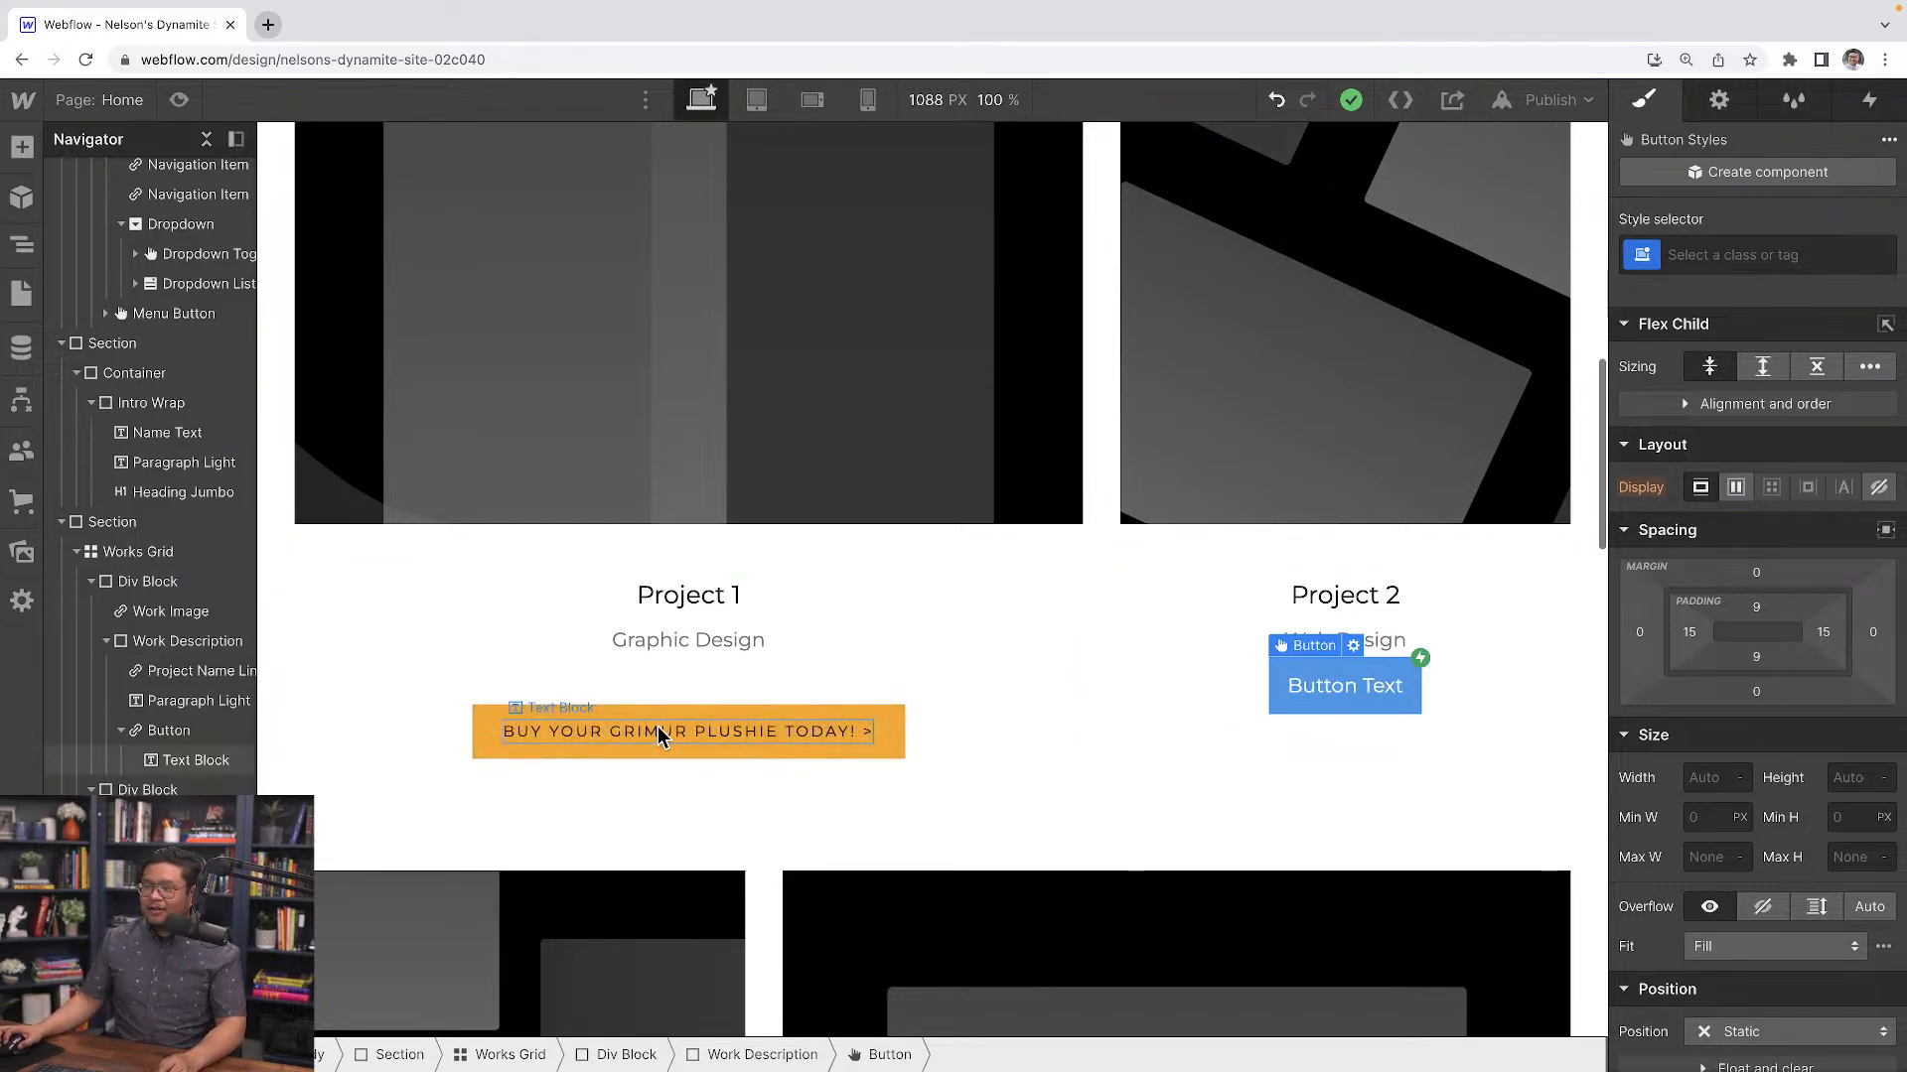
pyautogui.click(665, 712)
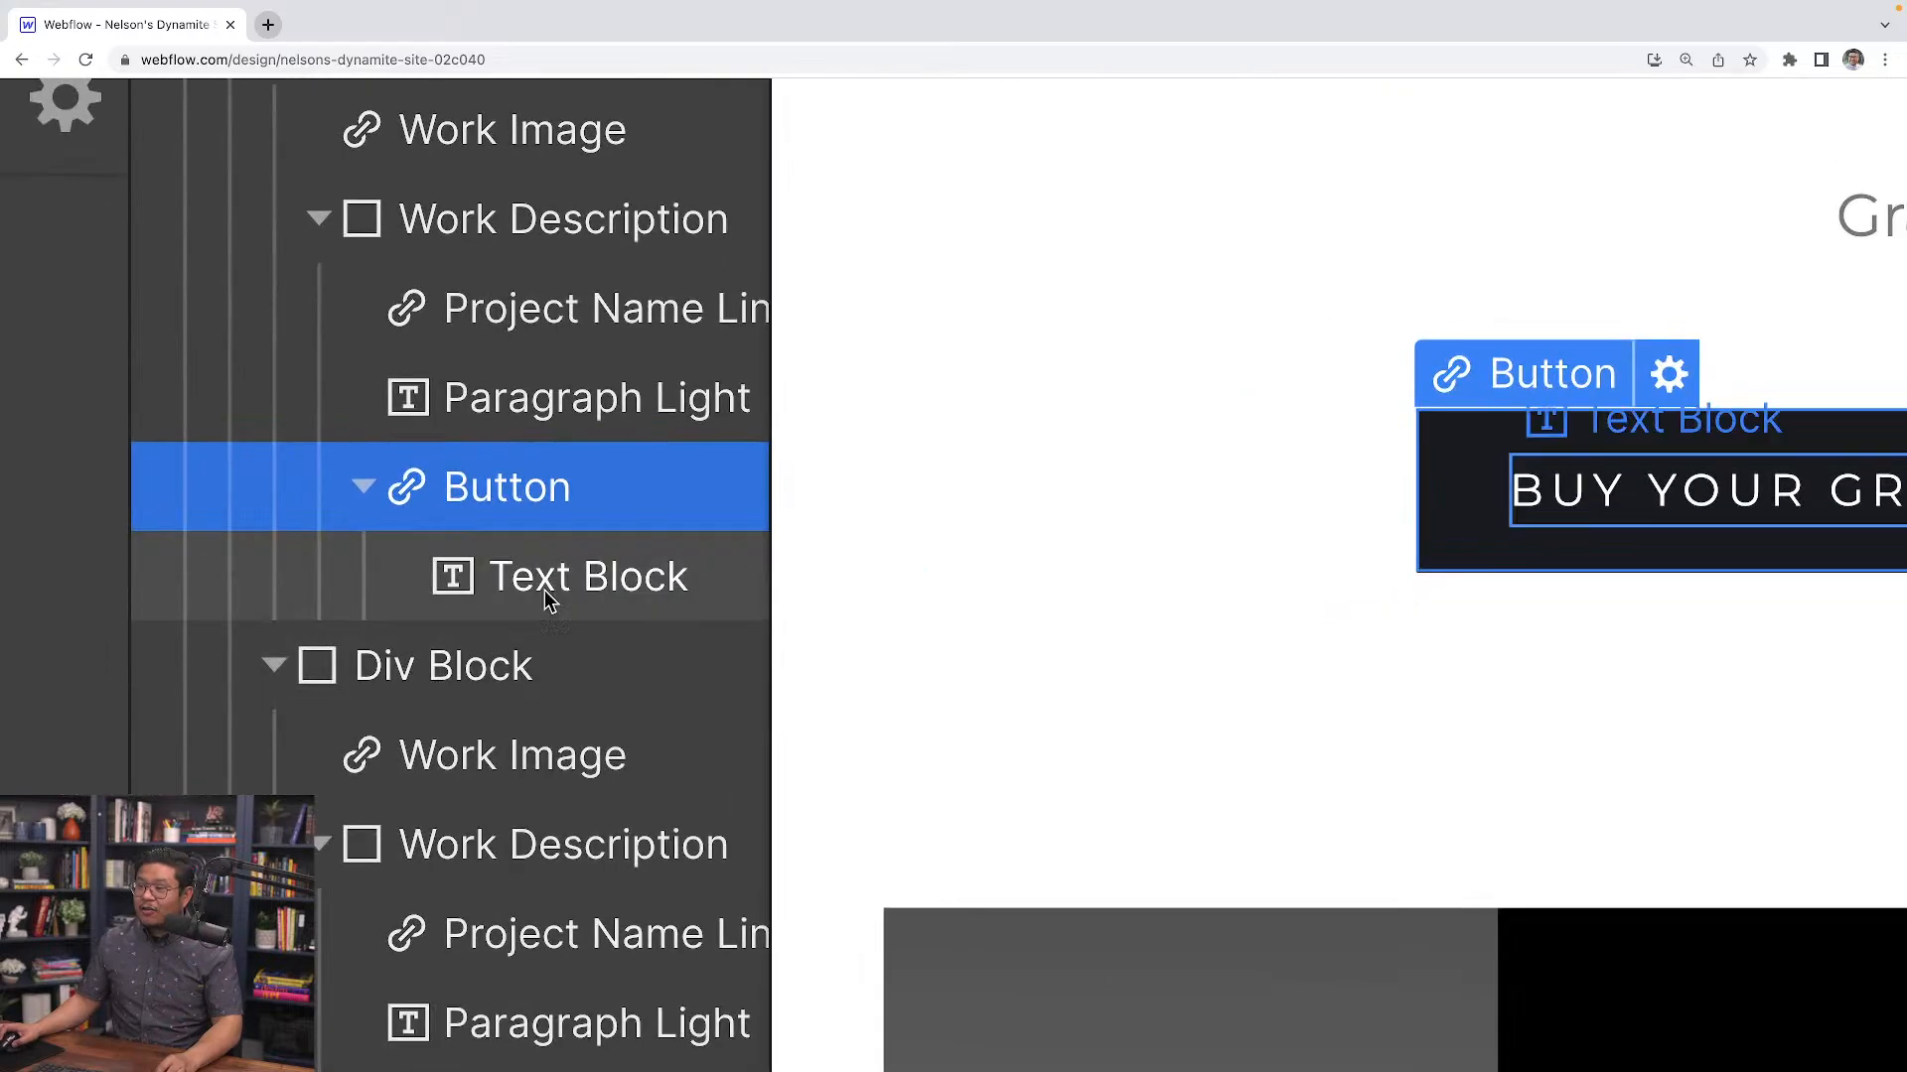
pyautogui.click(564, 593)
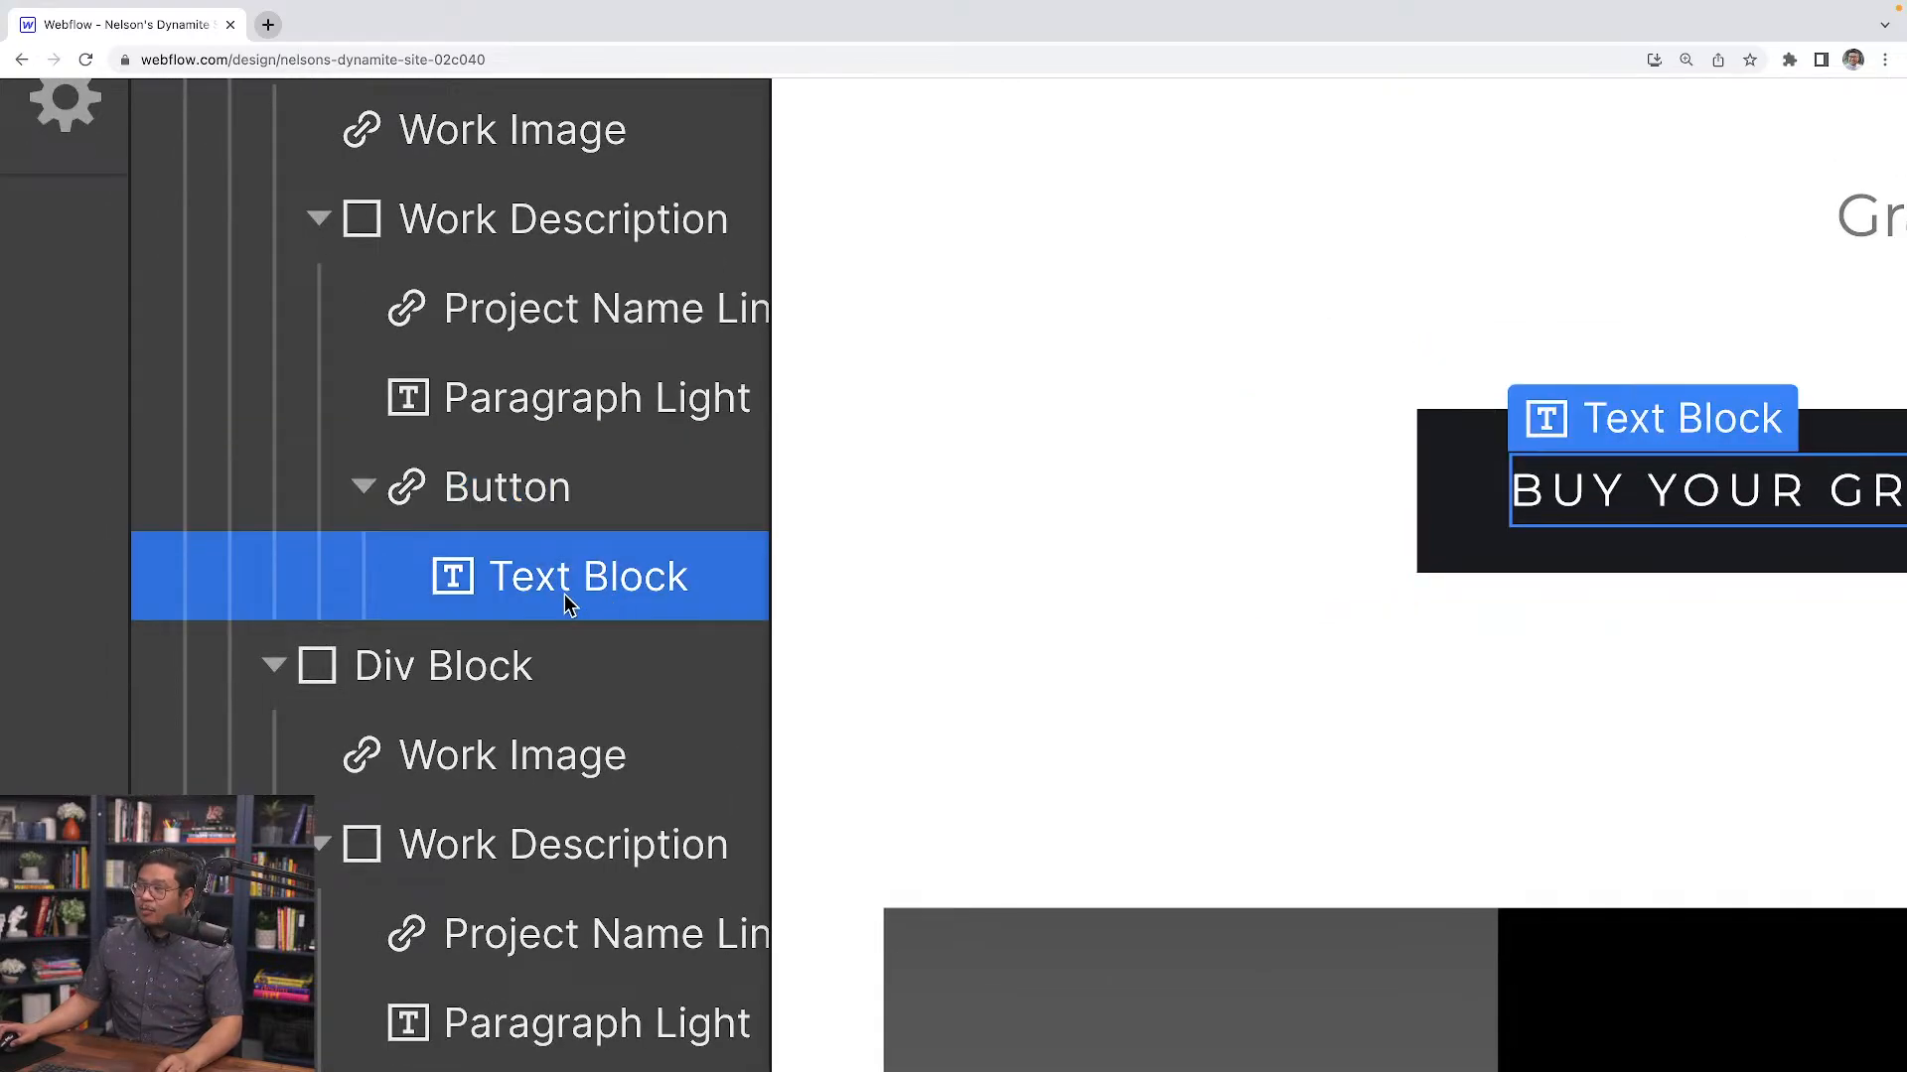
pyautogui.click(512, 495)
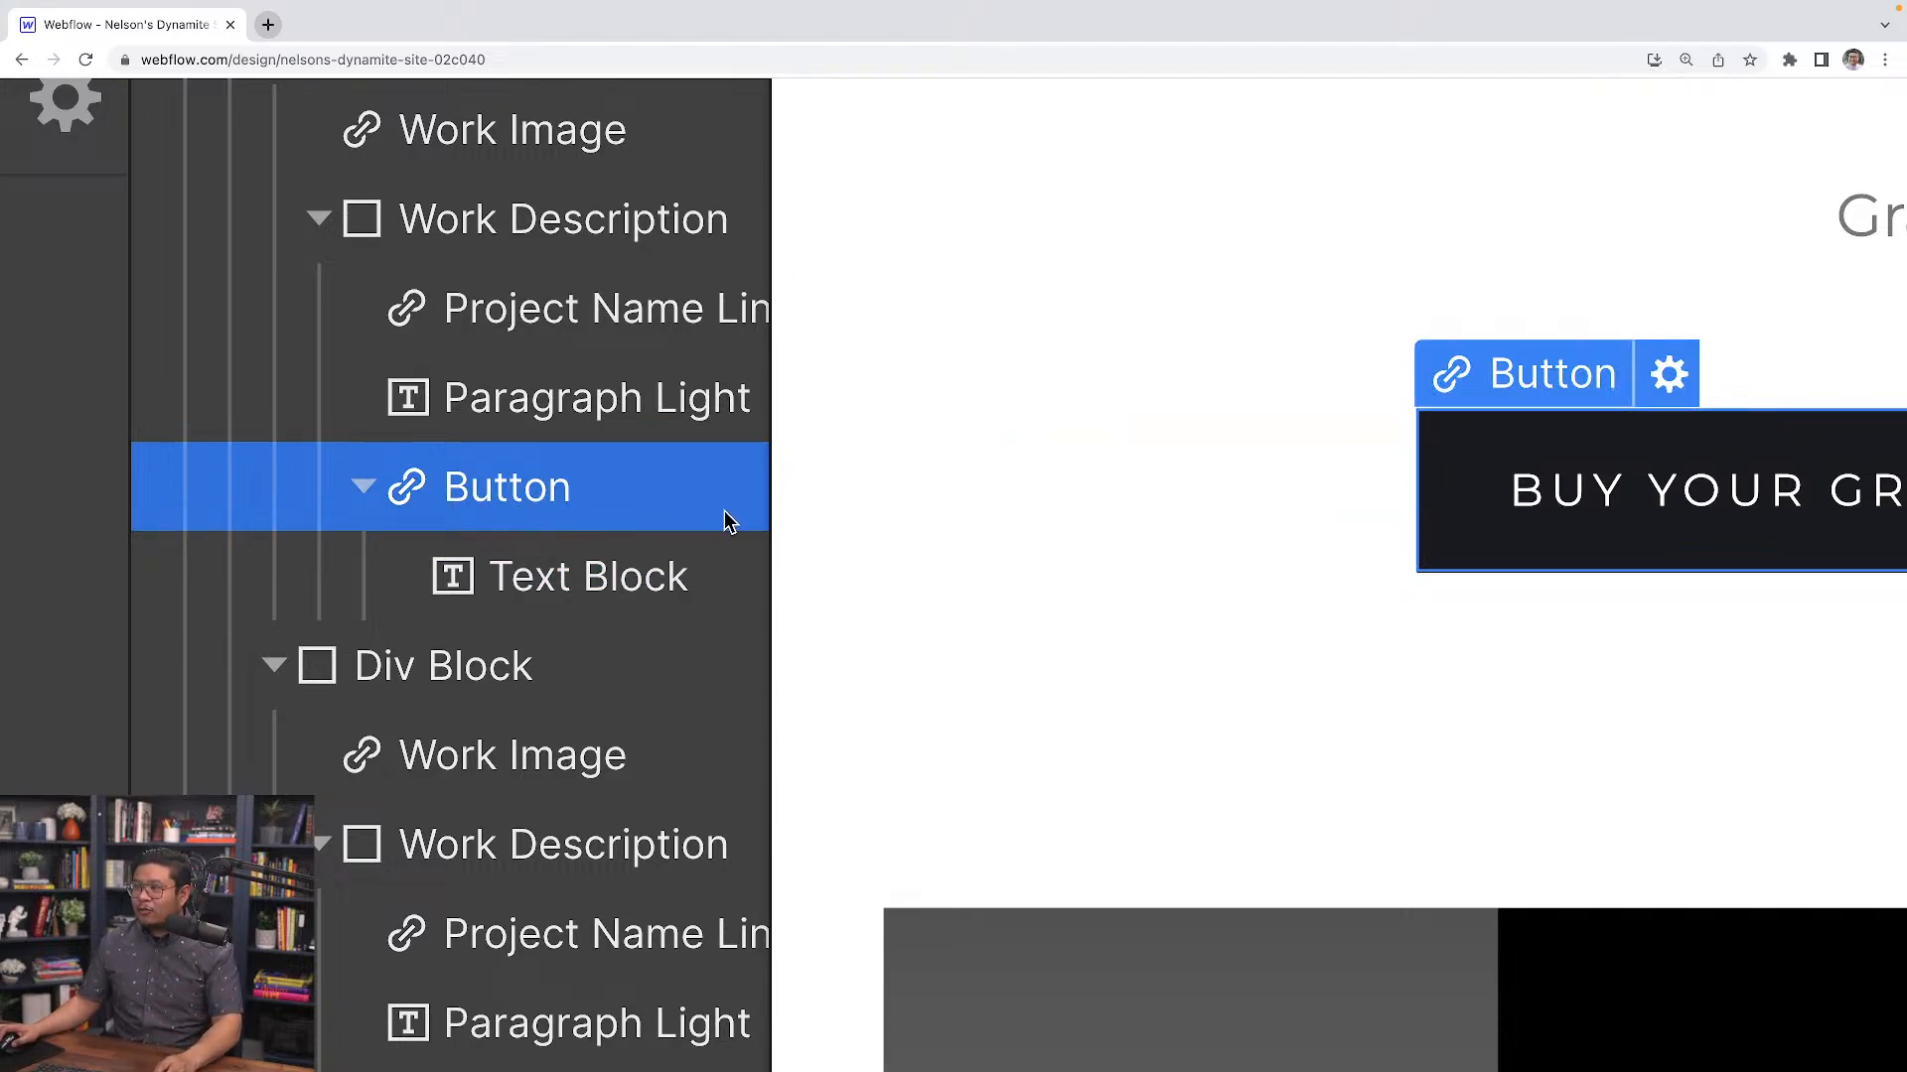
pyautogui.click(1560, 503)
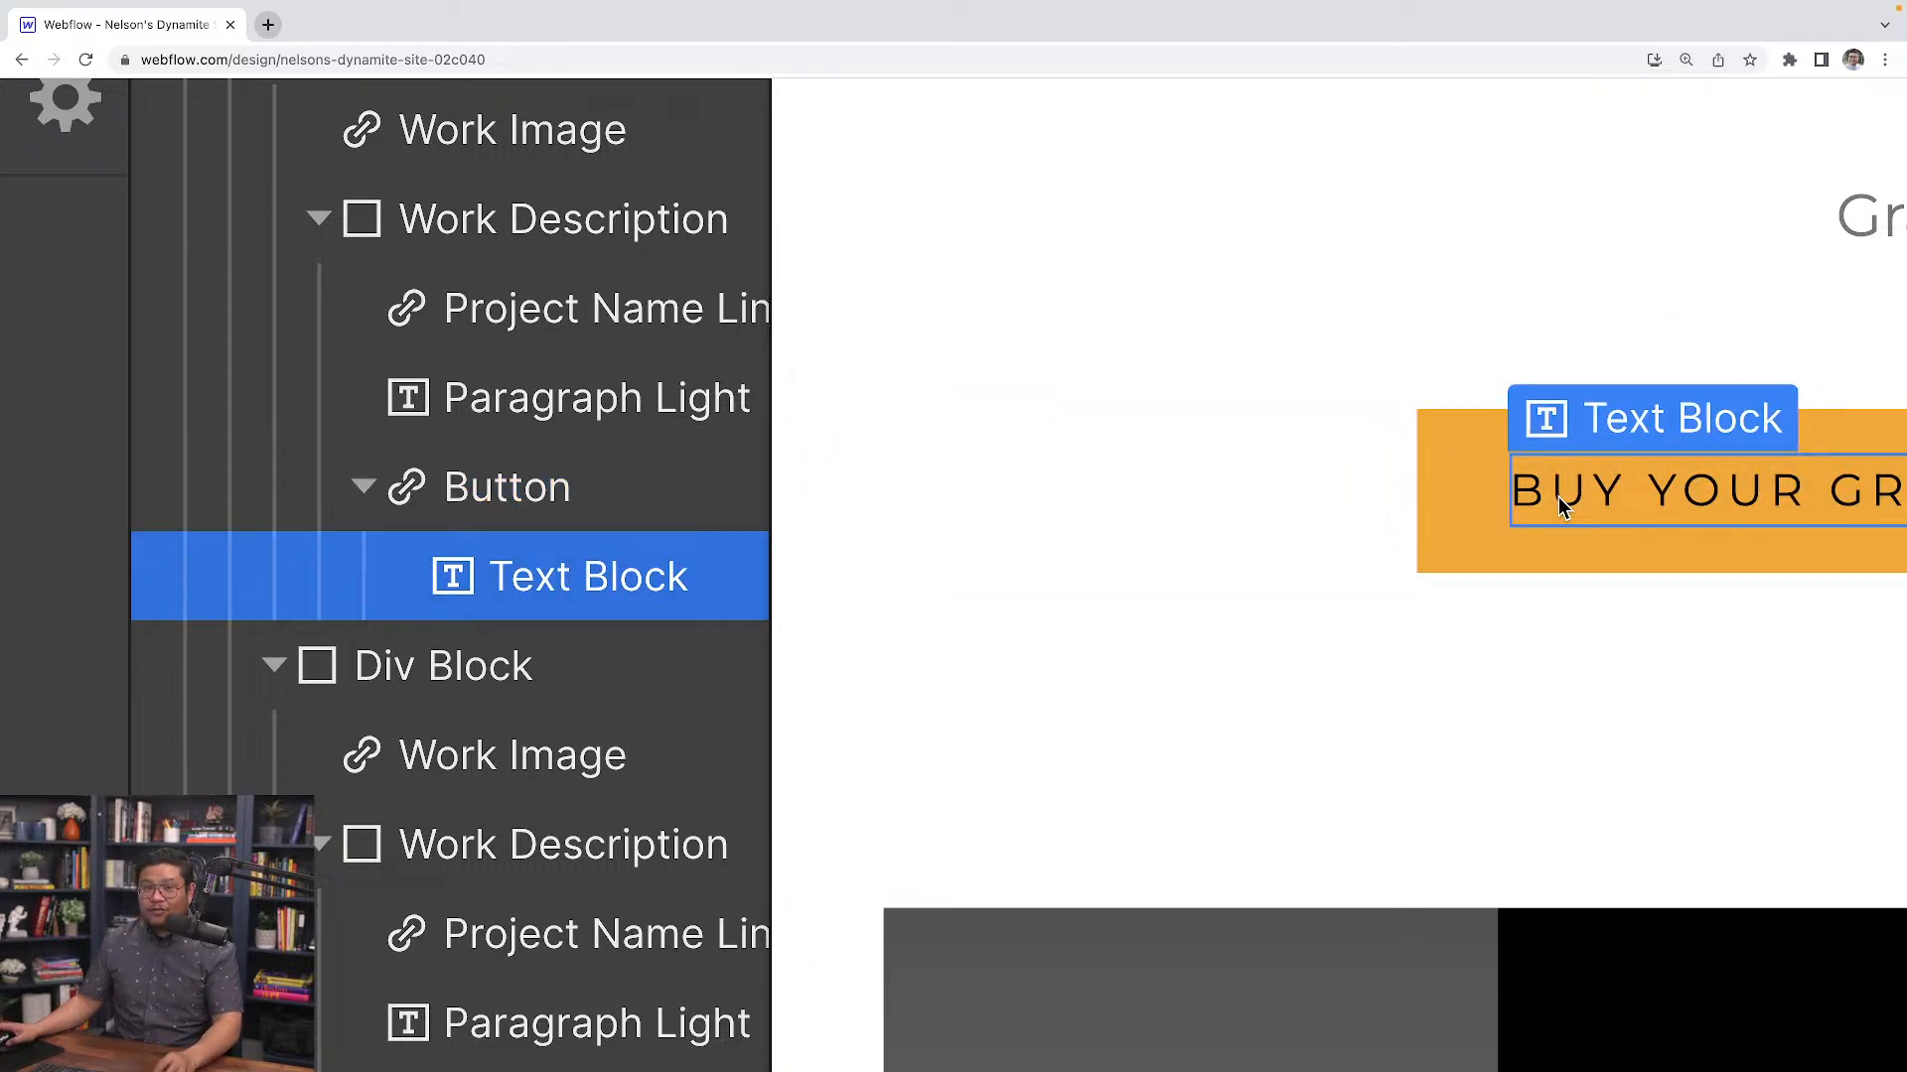
pyautogui.scroll(-1, 1560, 503)
pyautogui.scroll(-3, 1558, 497)
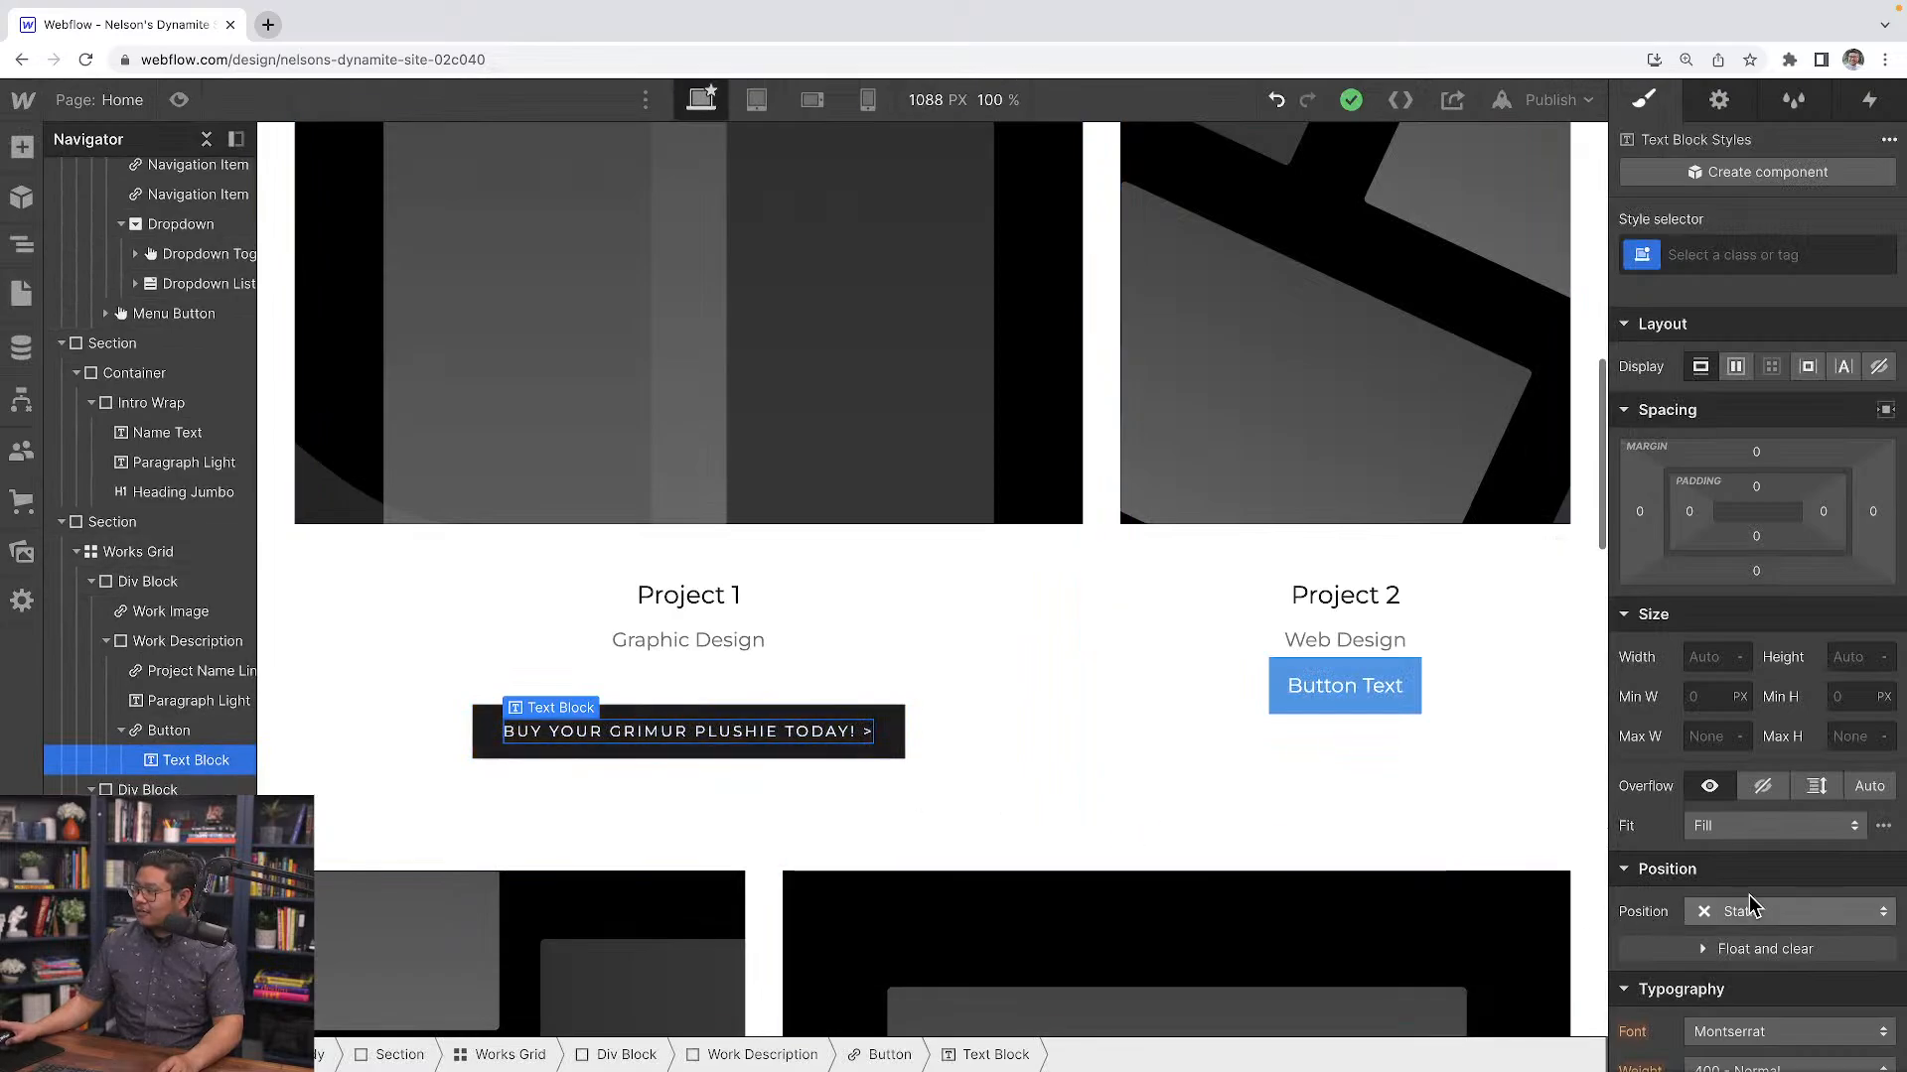
pyautogui.scroll(-3, 1749, 896)
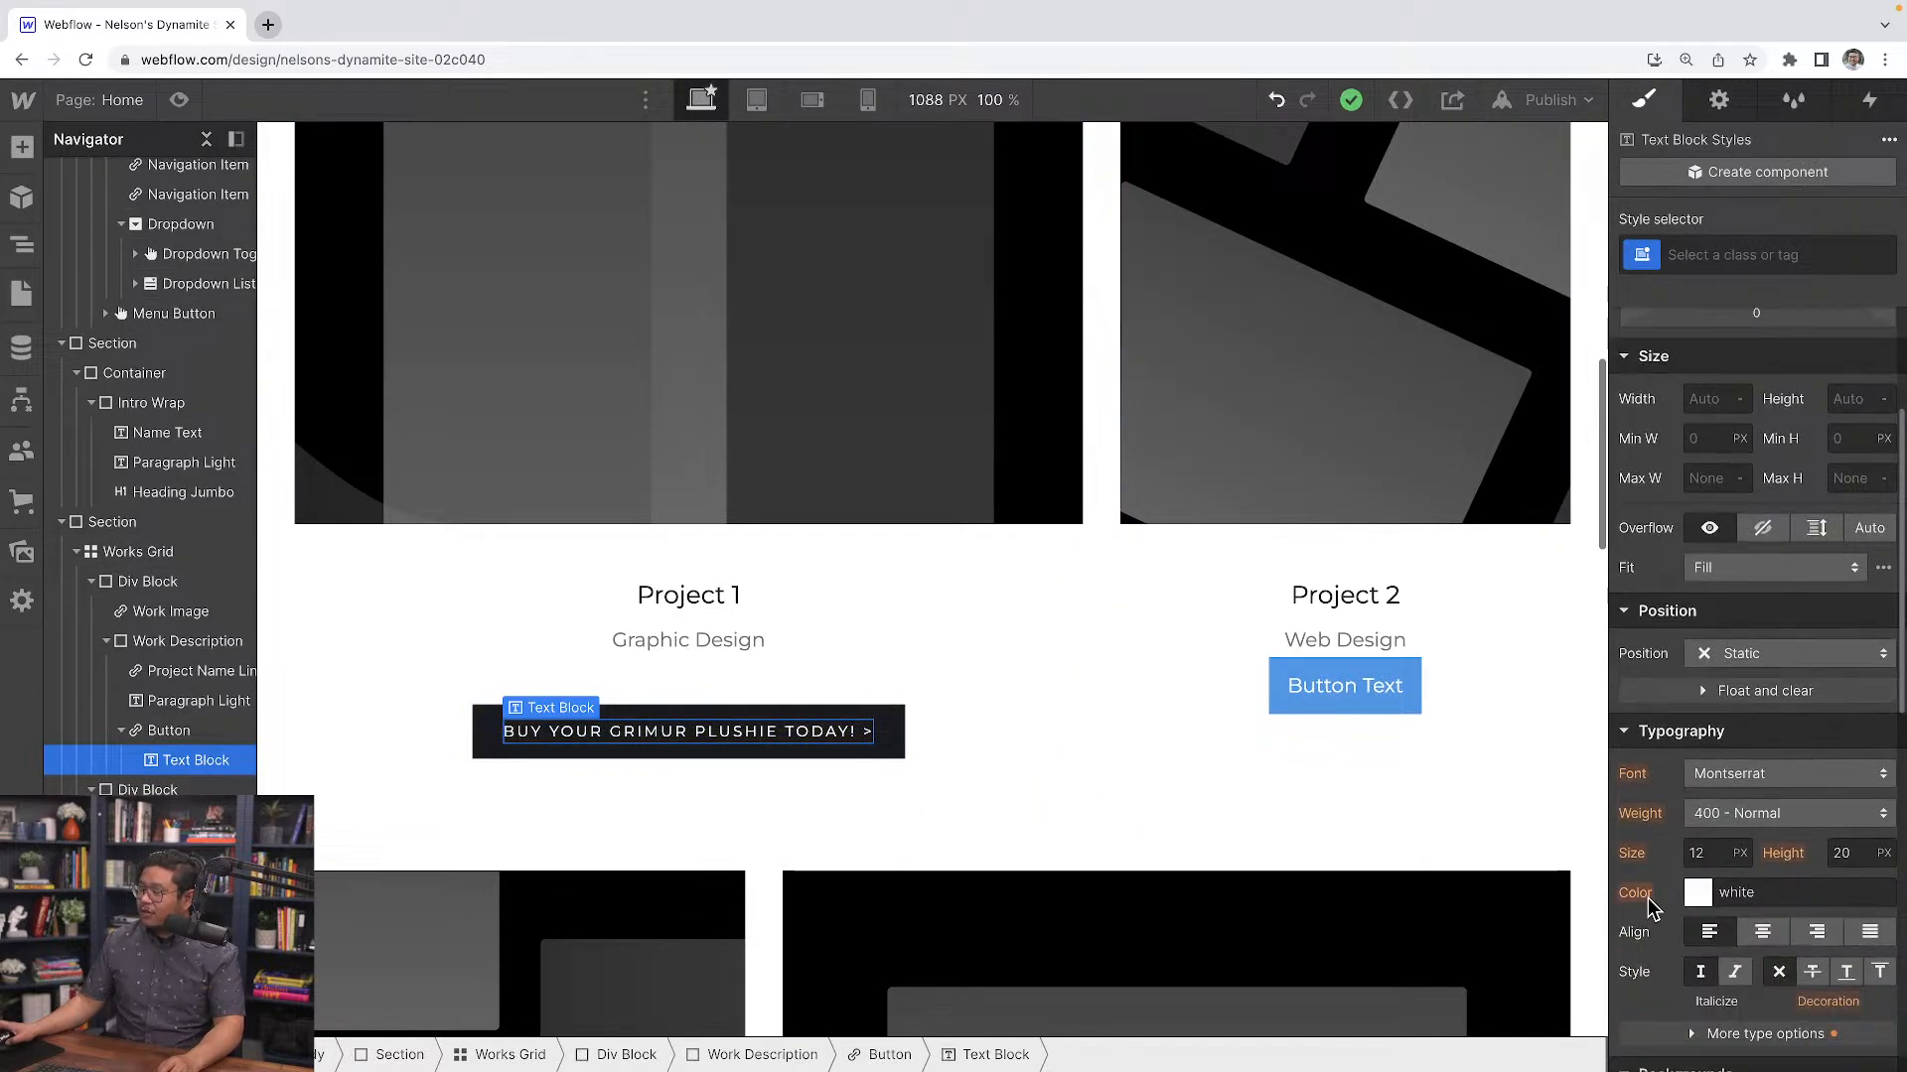
pyautogui.scroll(4, 1652, 909)
pyautogui.click(1640, 892)
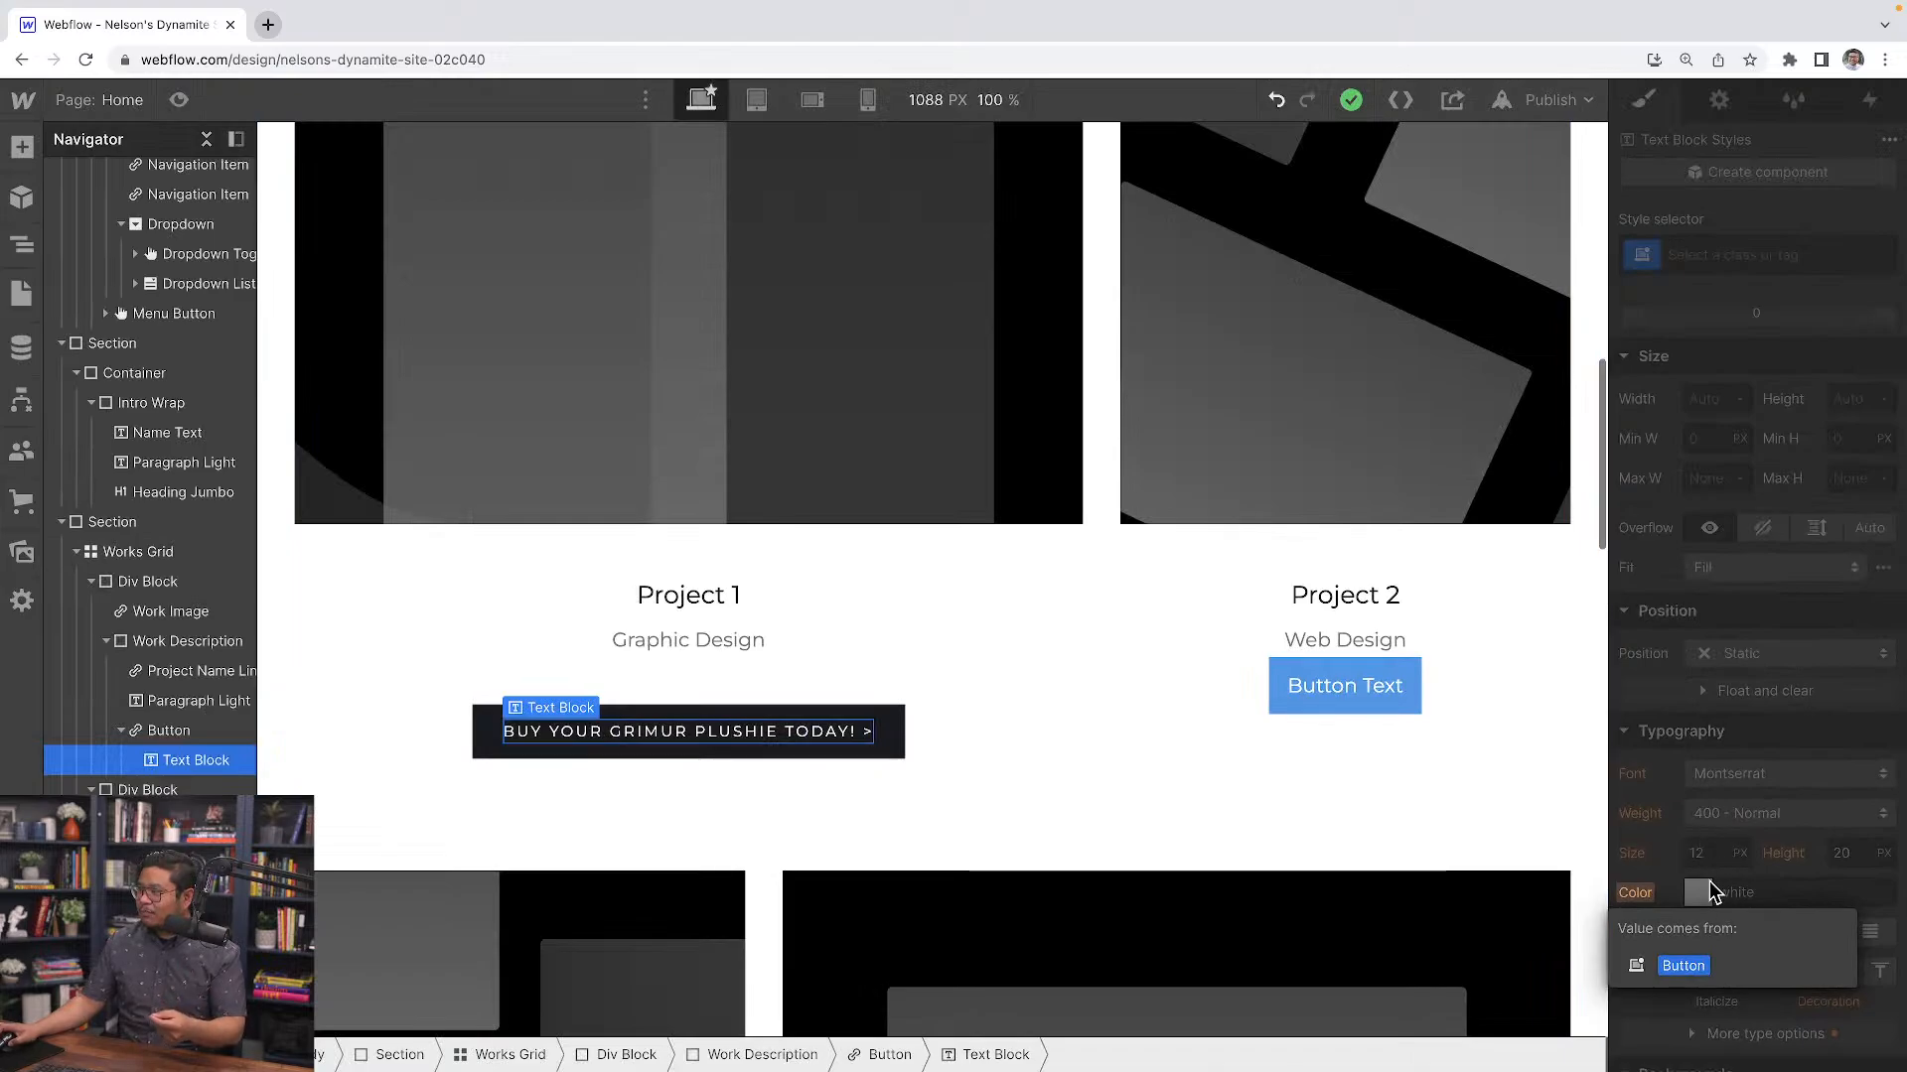
# Set the Project 1 button text block's color to red #ff0004
pyautogui.click(1698, 891)
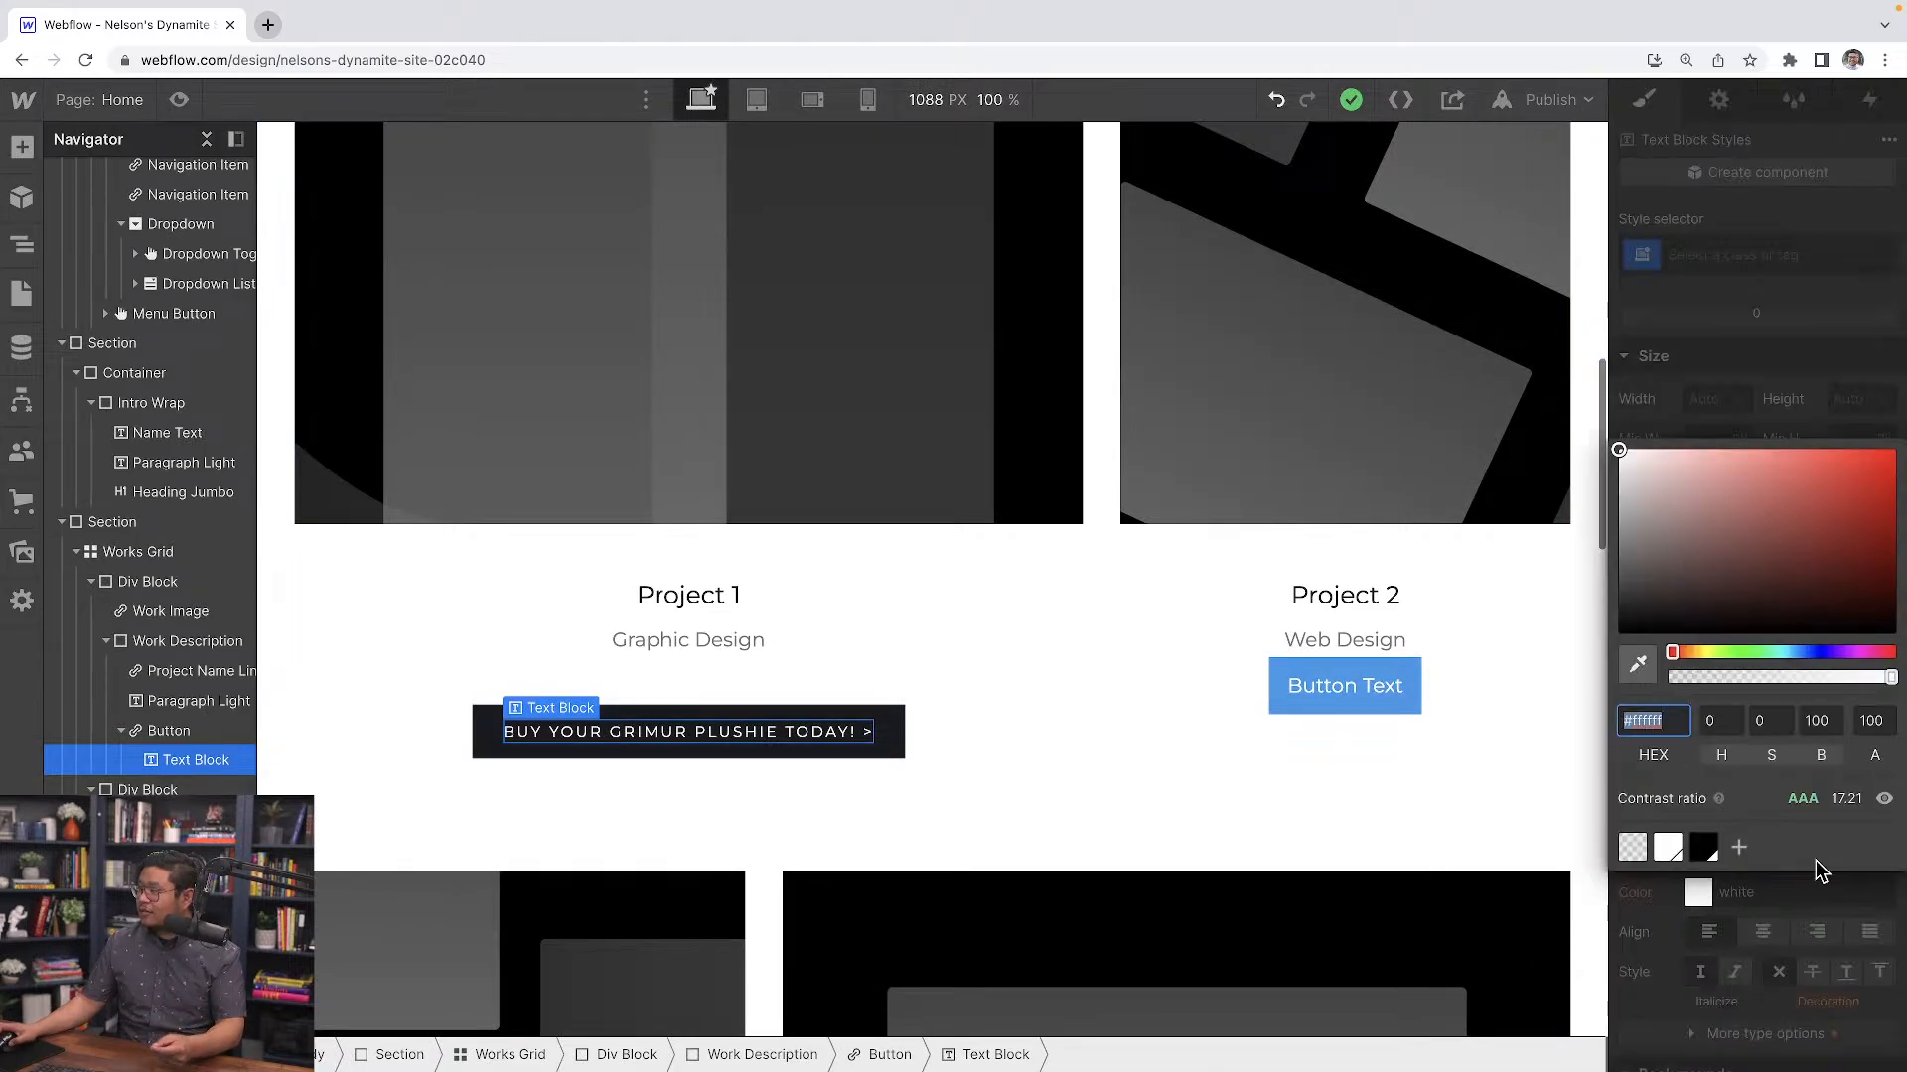
pyautogui.click(1898, 647)
pyautogui.moveTo(1853, 552); pyautogui.dragTo(1897, 324)
pyautogui.click(1797, 334)
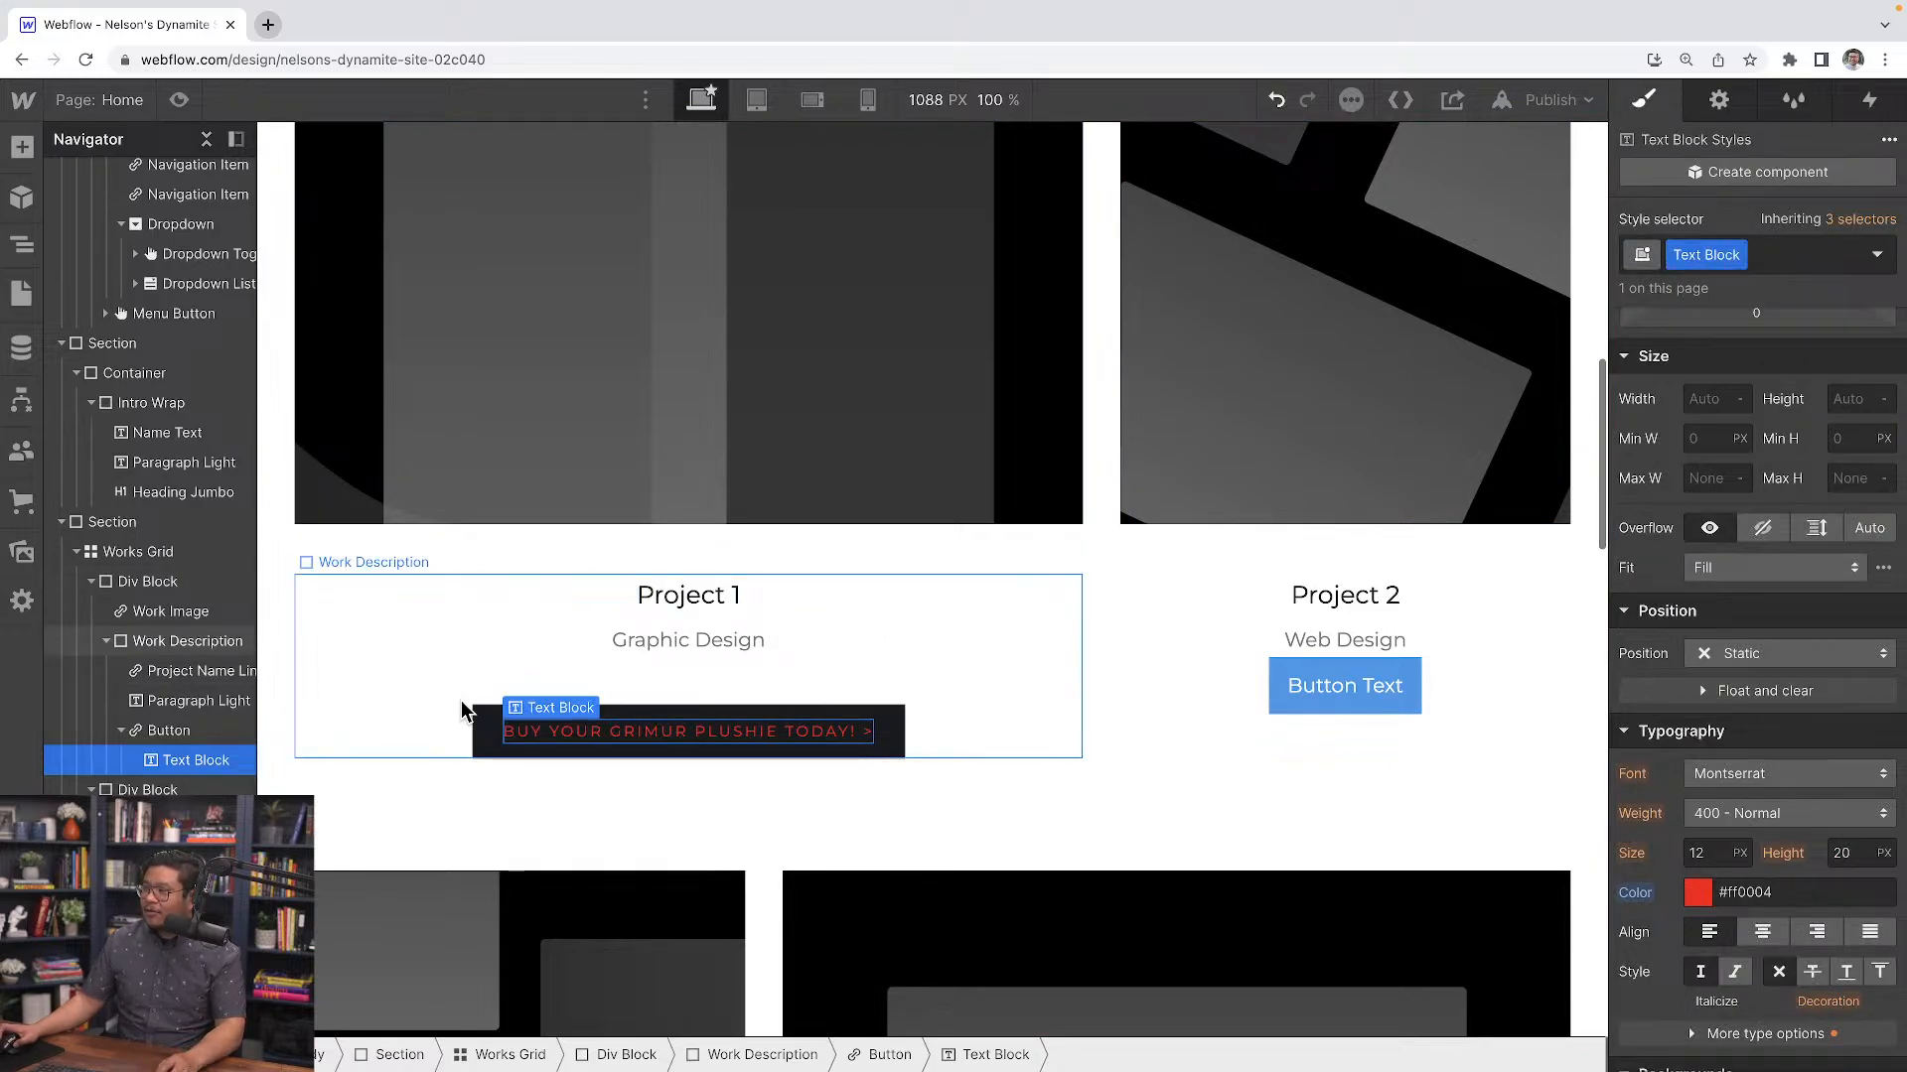
# Reset the Project 1 button text block's color to its inherited value
pyautogui.scroll(5, 461, 701)
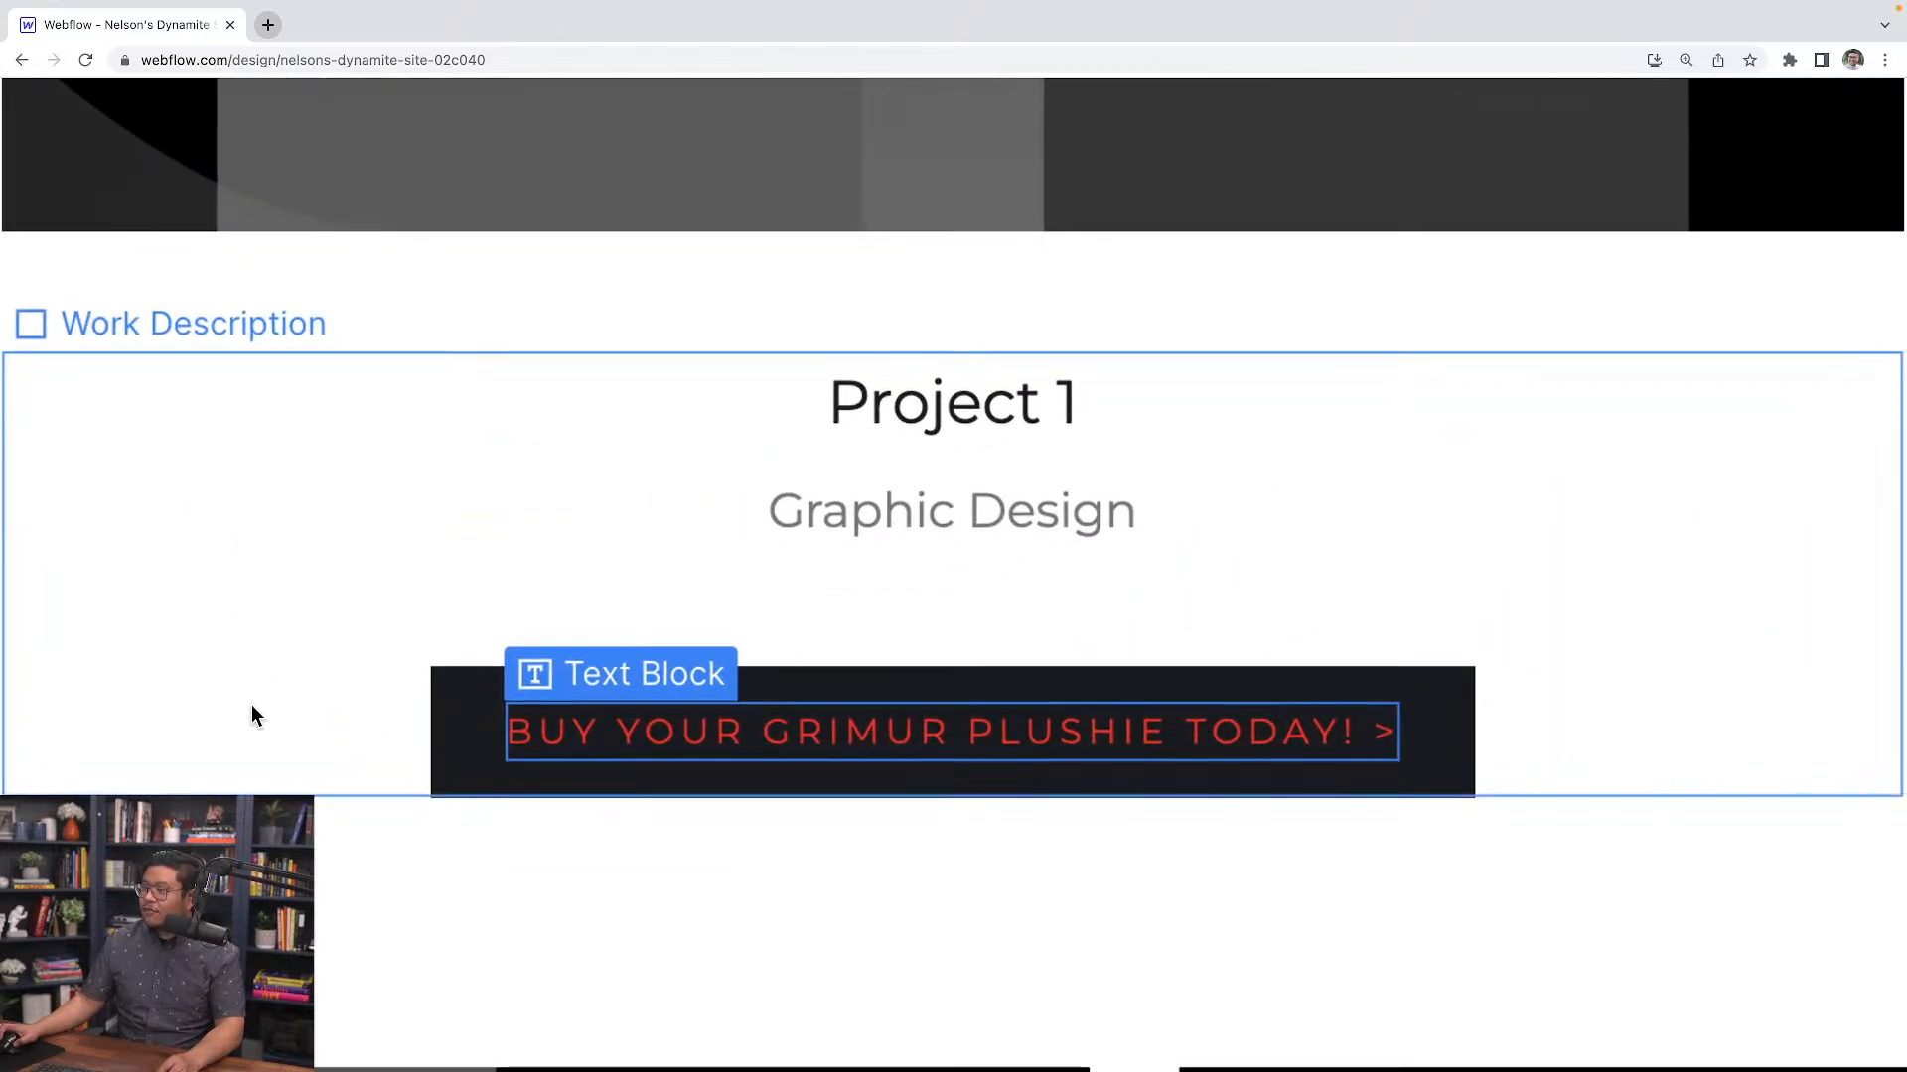
pyautogui.click(303, 707)
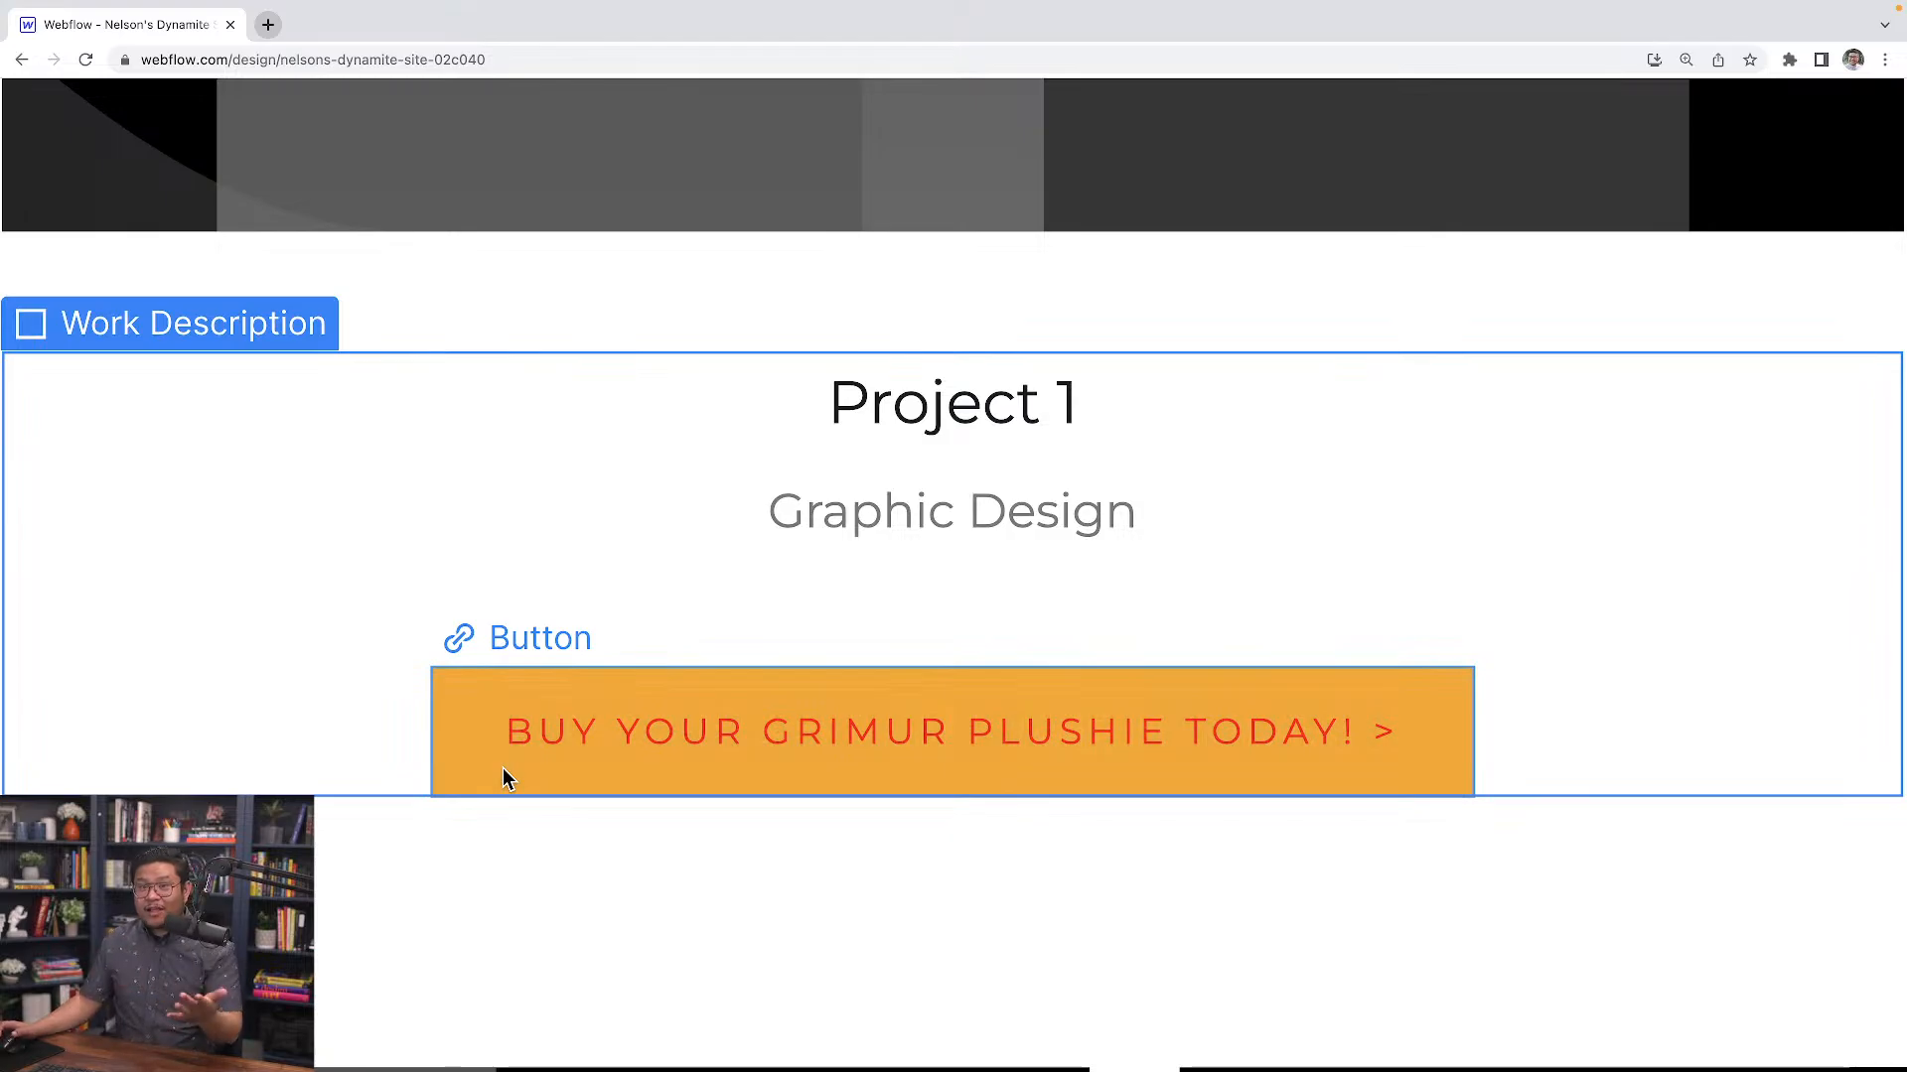
pyautogui.scroll(3, 499, 766)
pyautogui.scroll(-3, 491, 592)
pyautogui.scroll(-5, 491, 592)
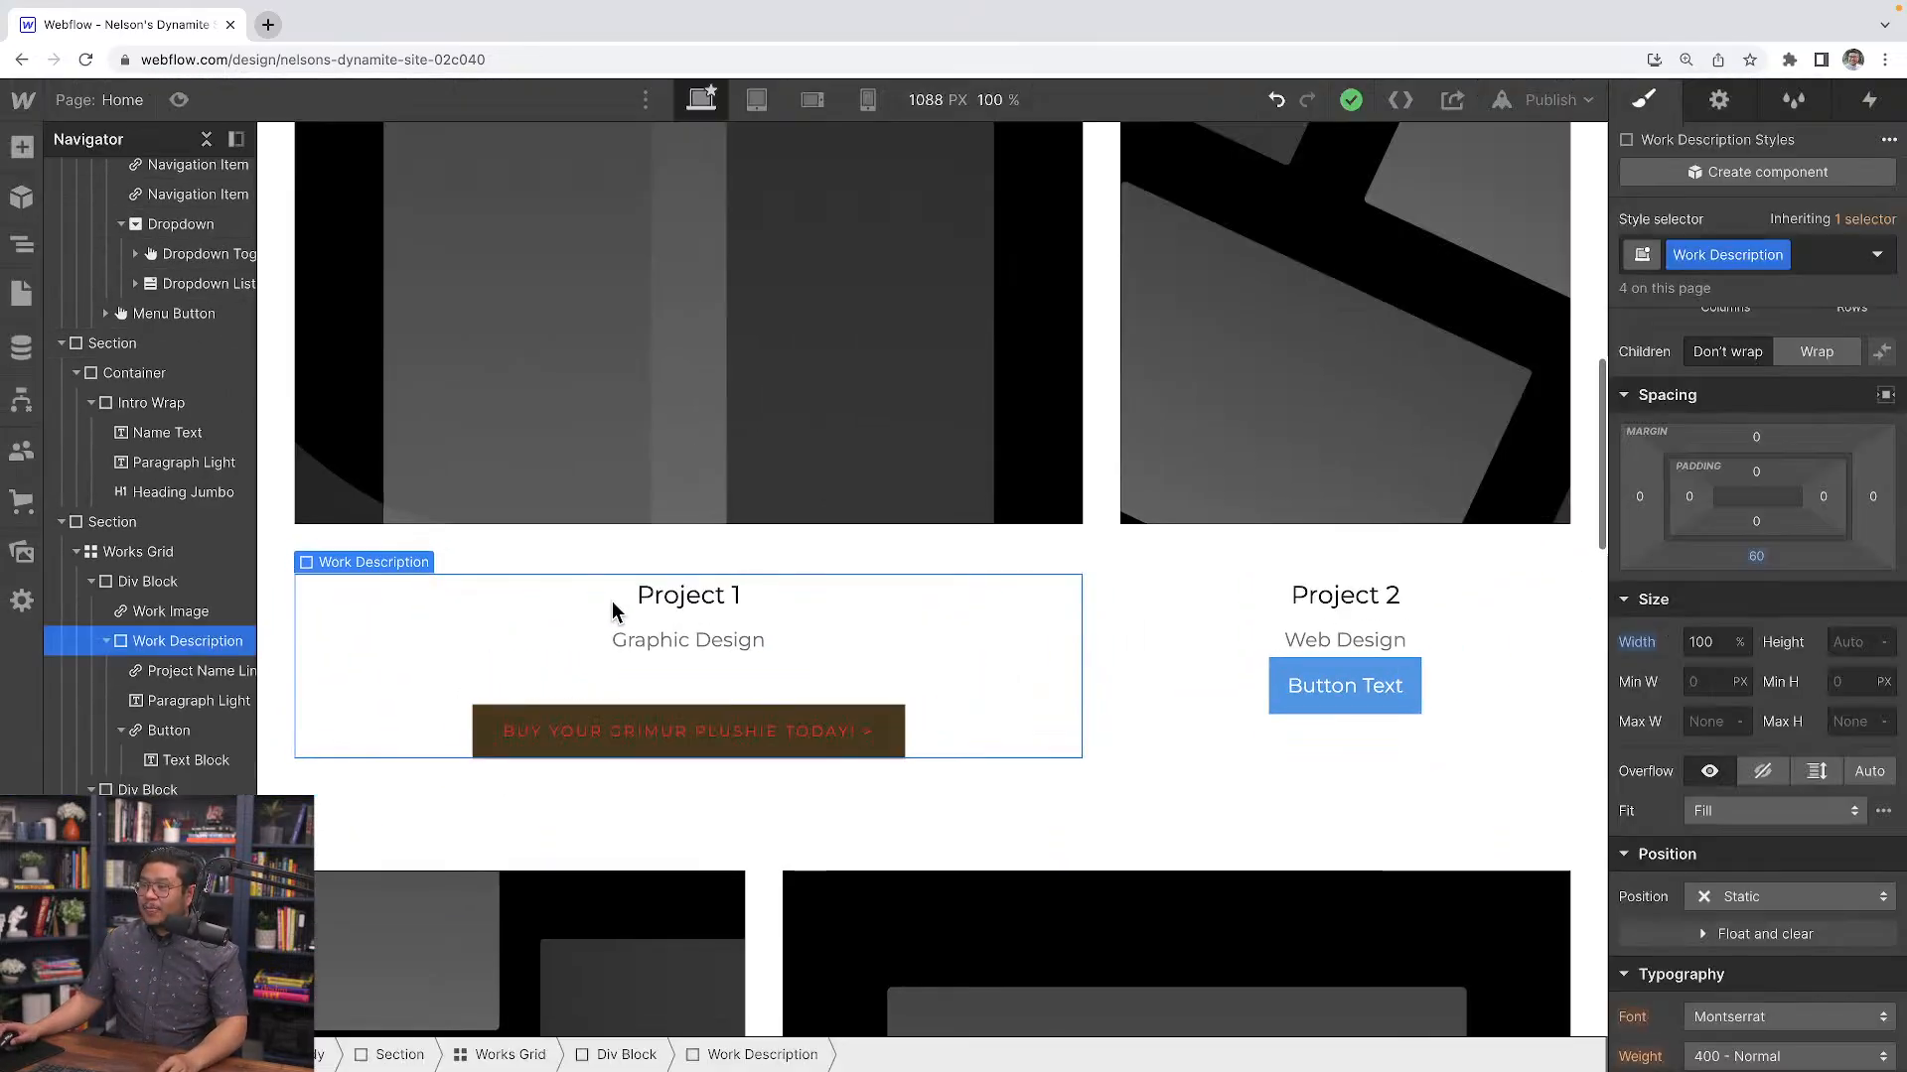
pyautogui.click(1356, 680)
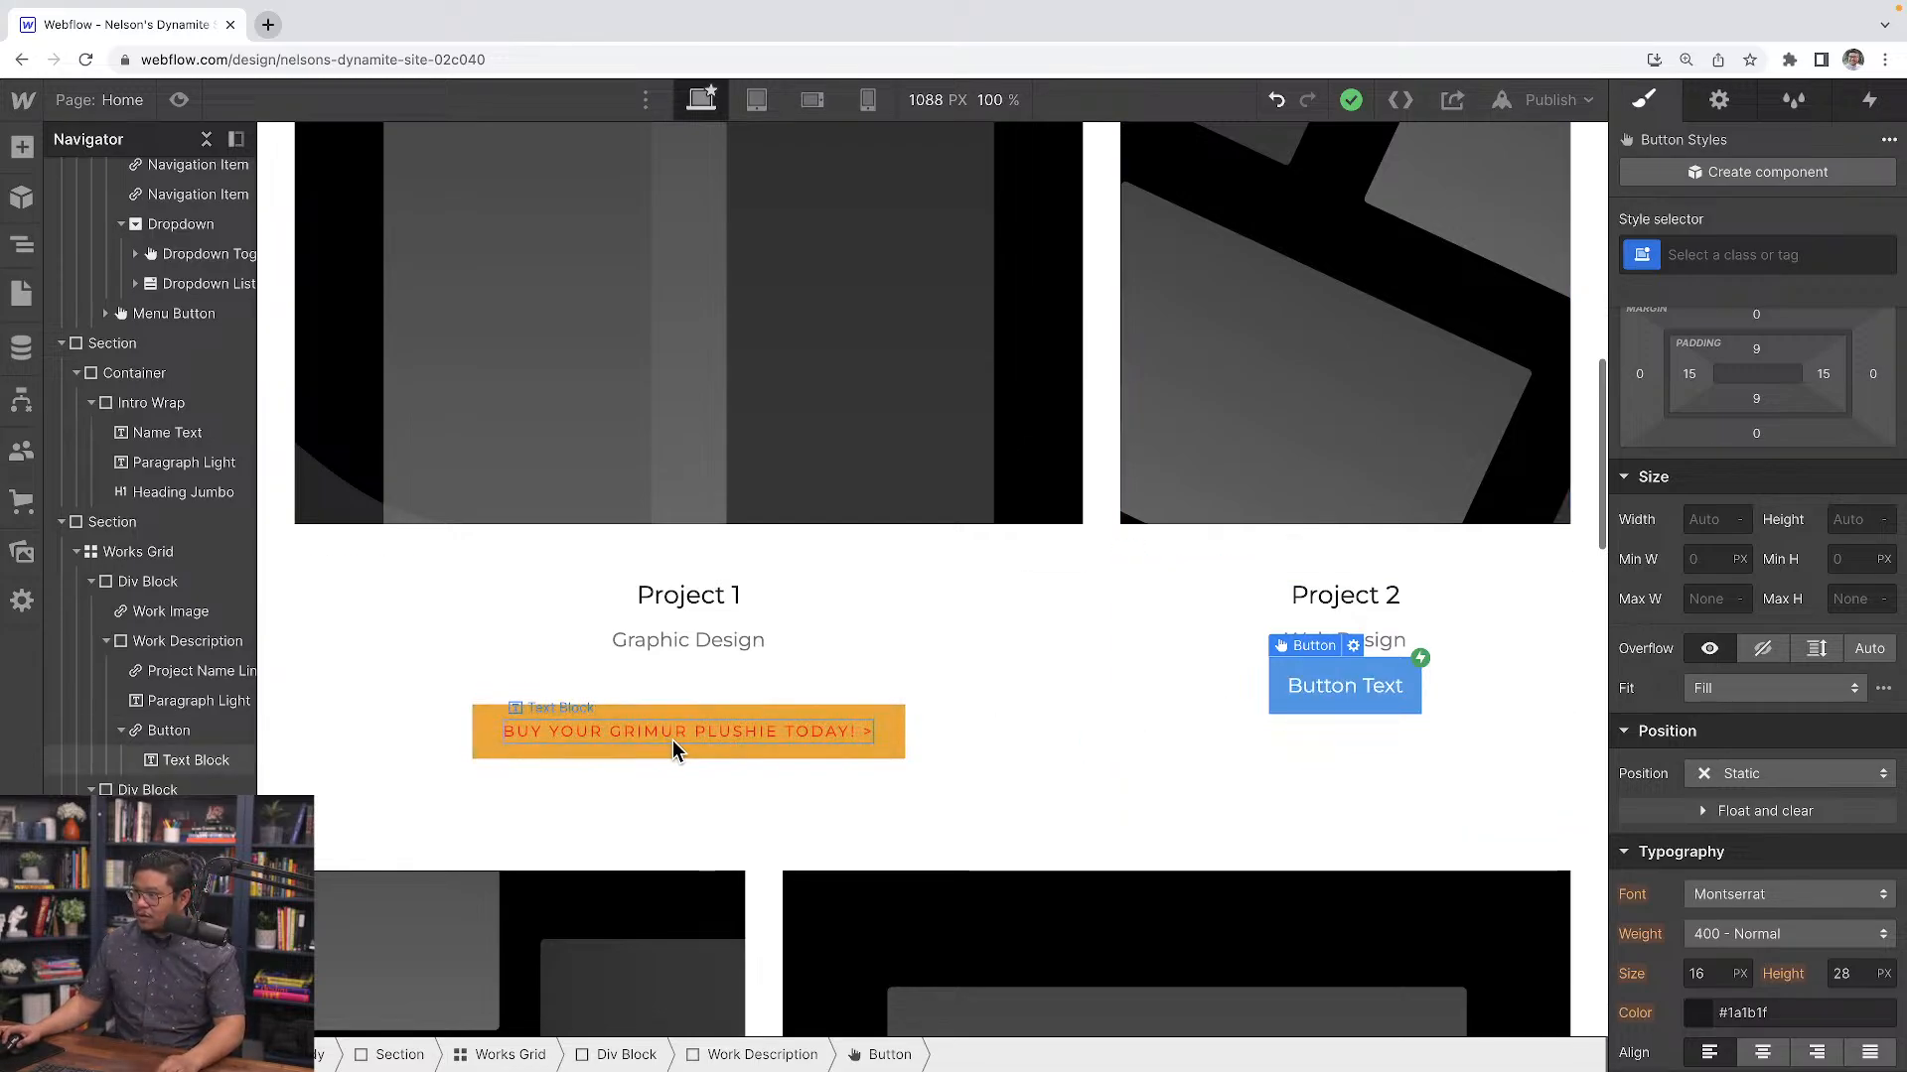
pyautogui.click(873, 740)
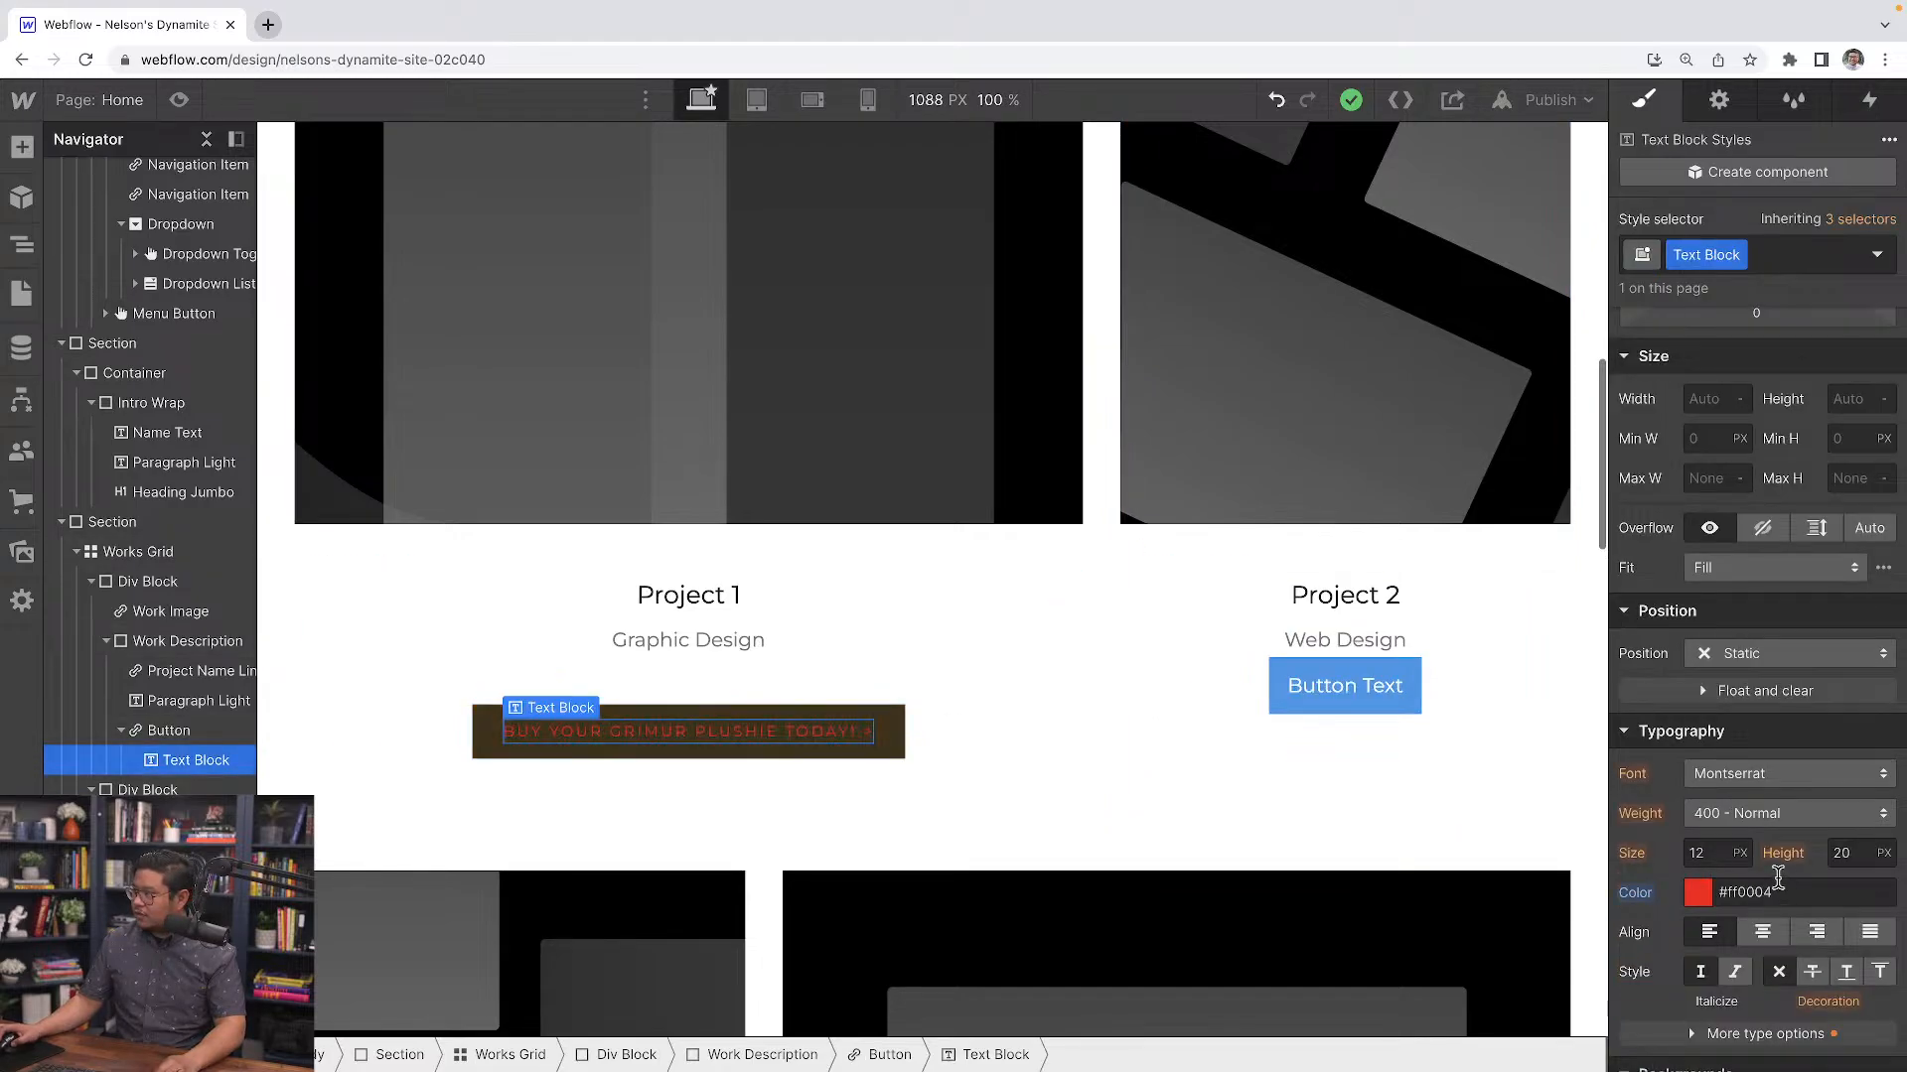
pyautogui.click(1635, 893)
pyautogui.click(1652, 921)
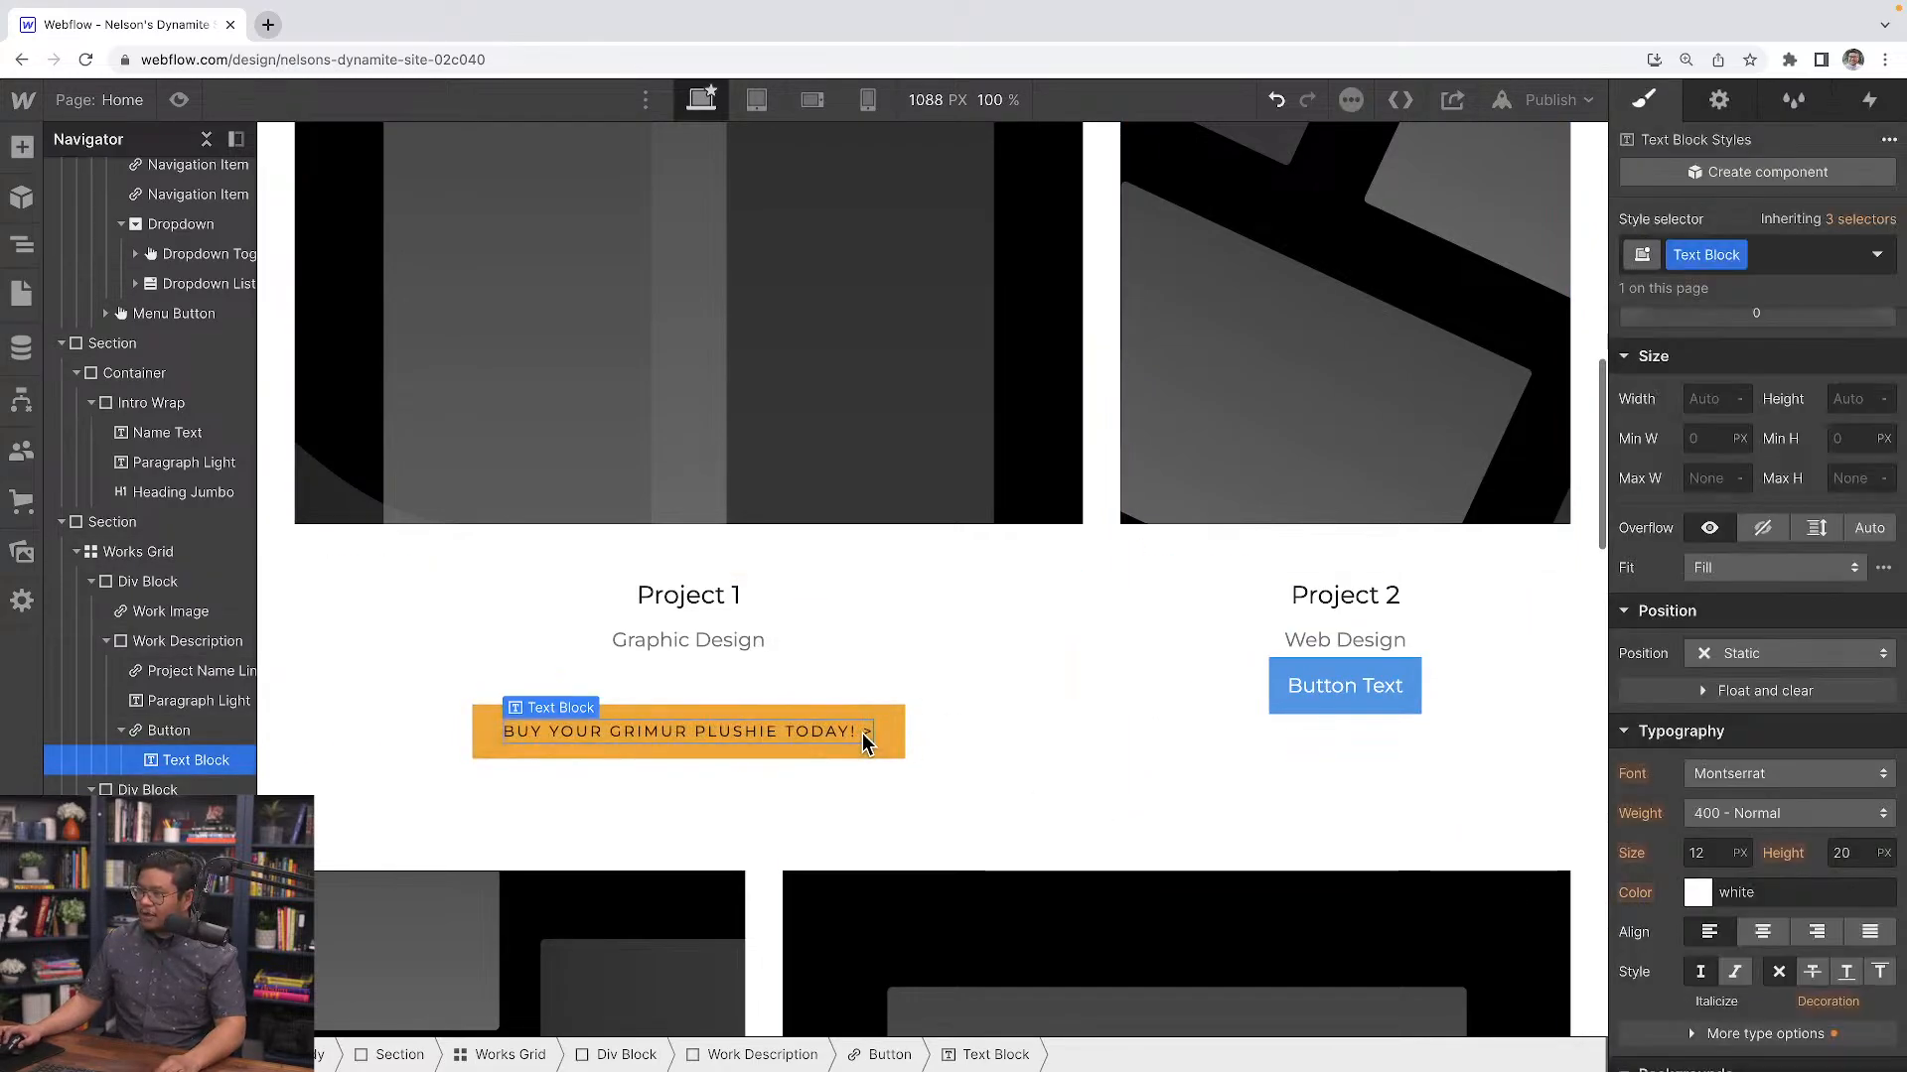
# Delete the example button under Project 2 and select the Project 1 button
pyautogui.click(1321, 695)
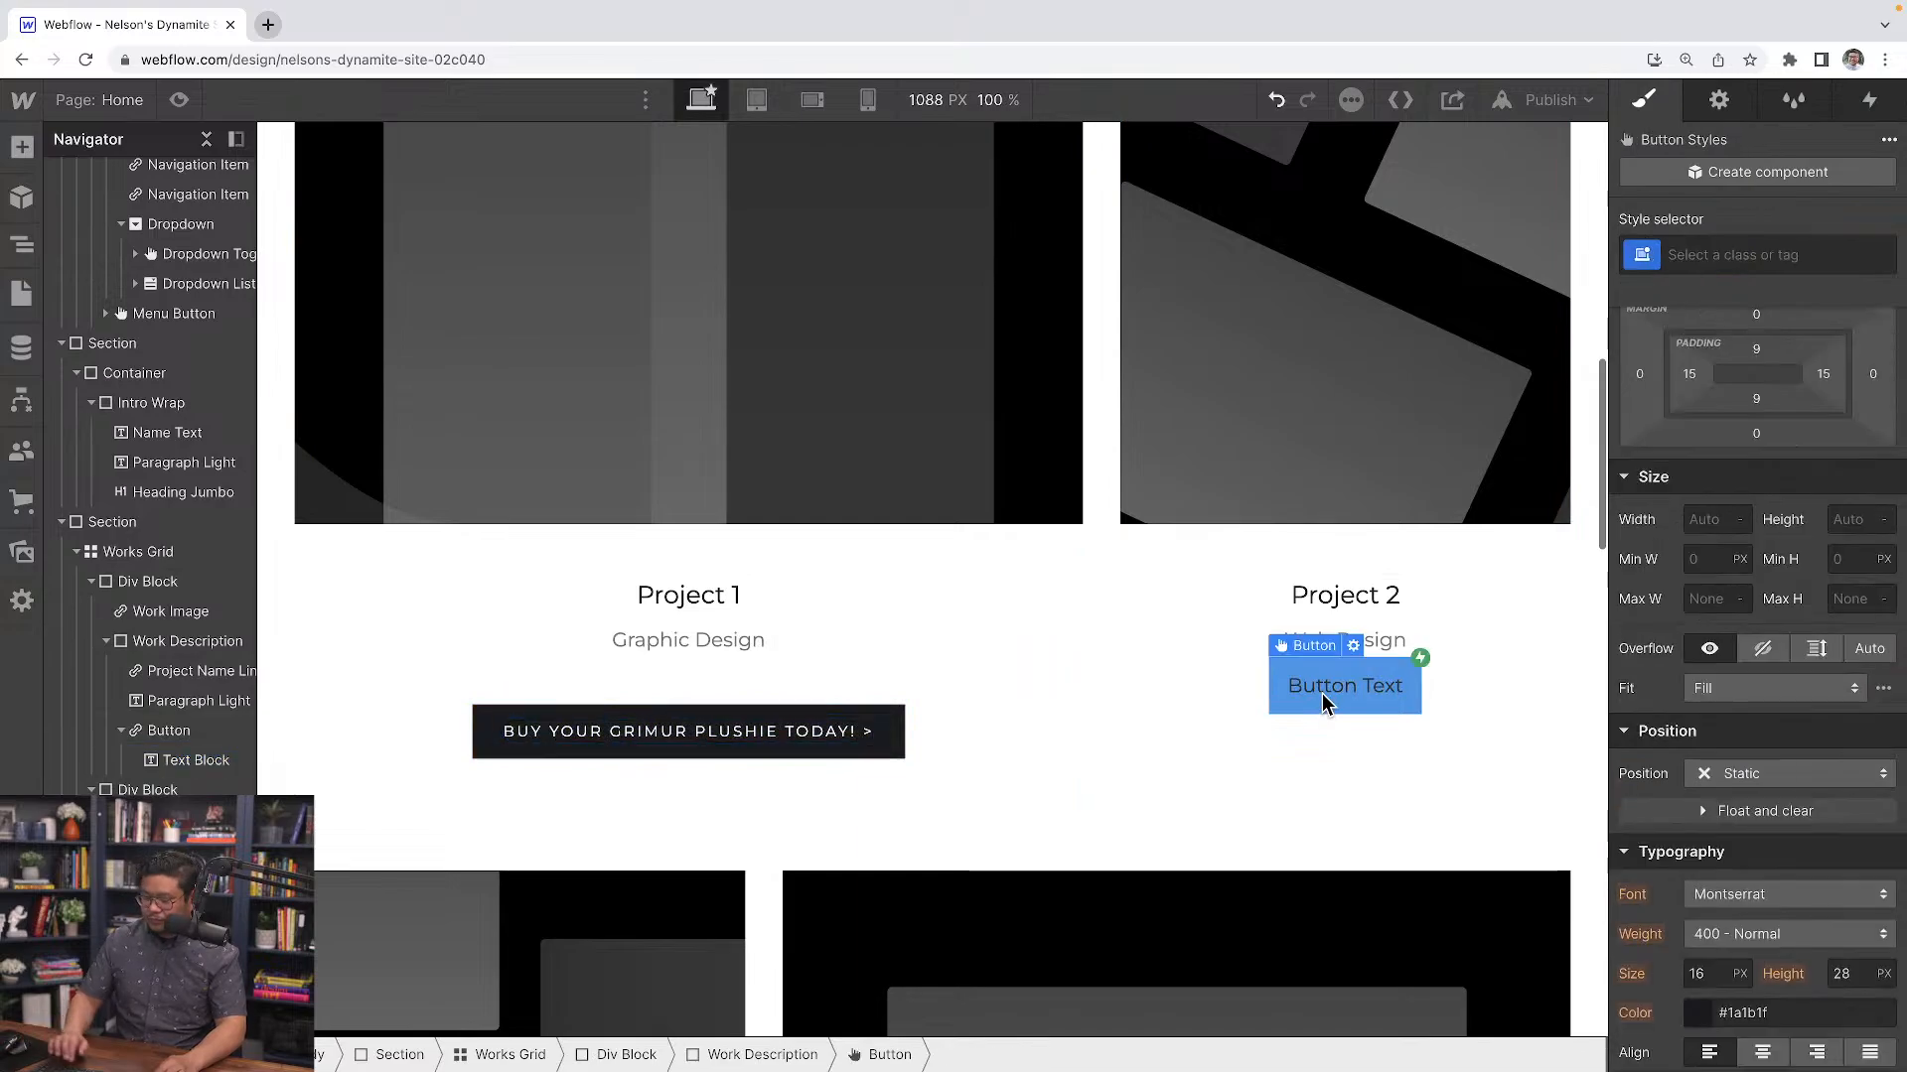
pyautogui.press('Delete')
pyautogui.click(869, 732)
pyautogui.doubleClick(868, 731)
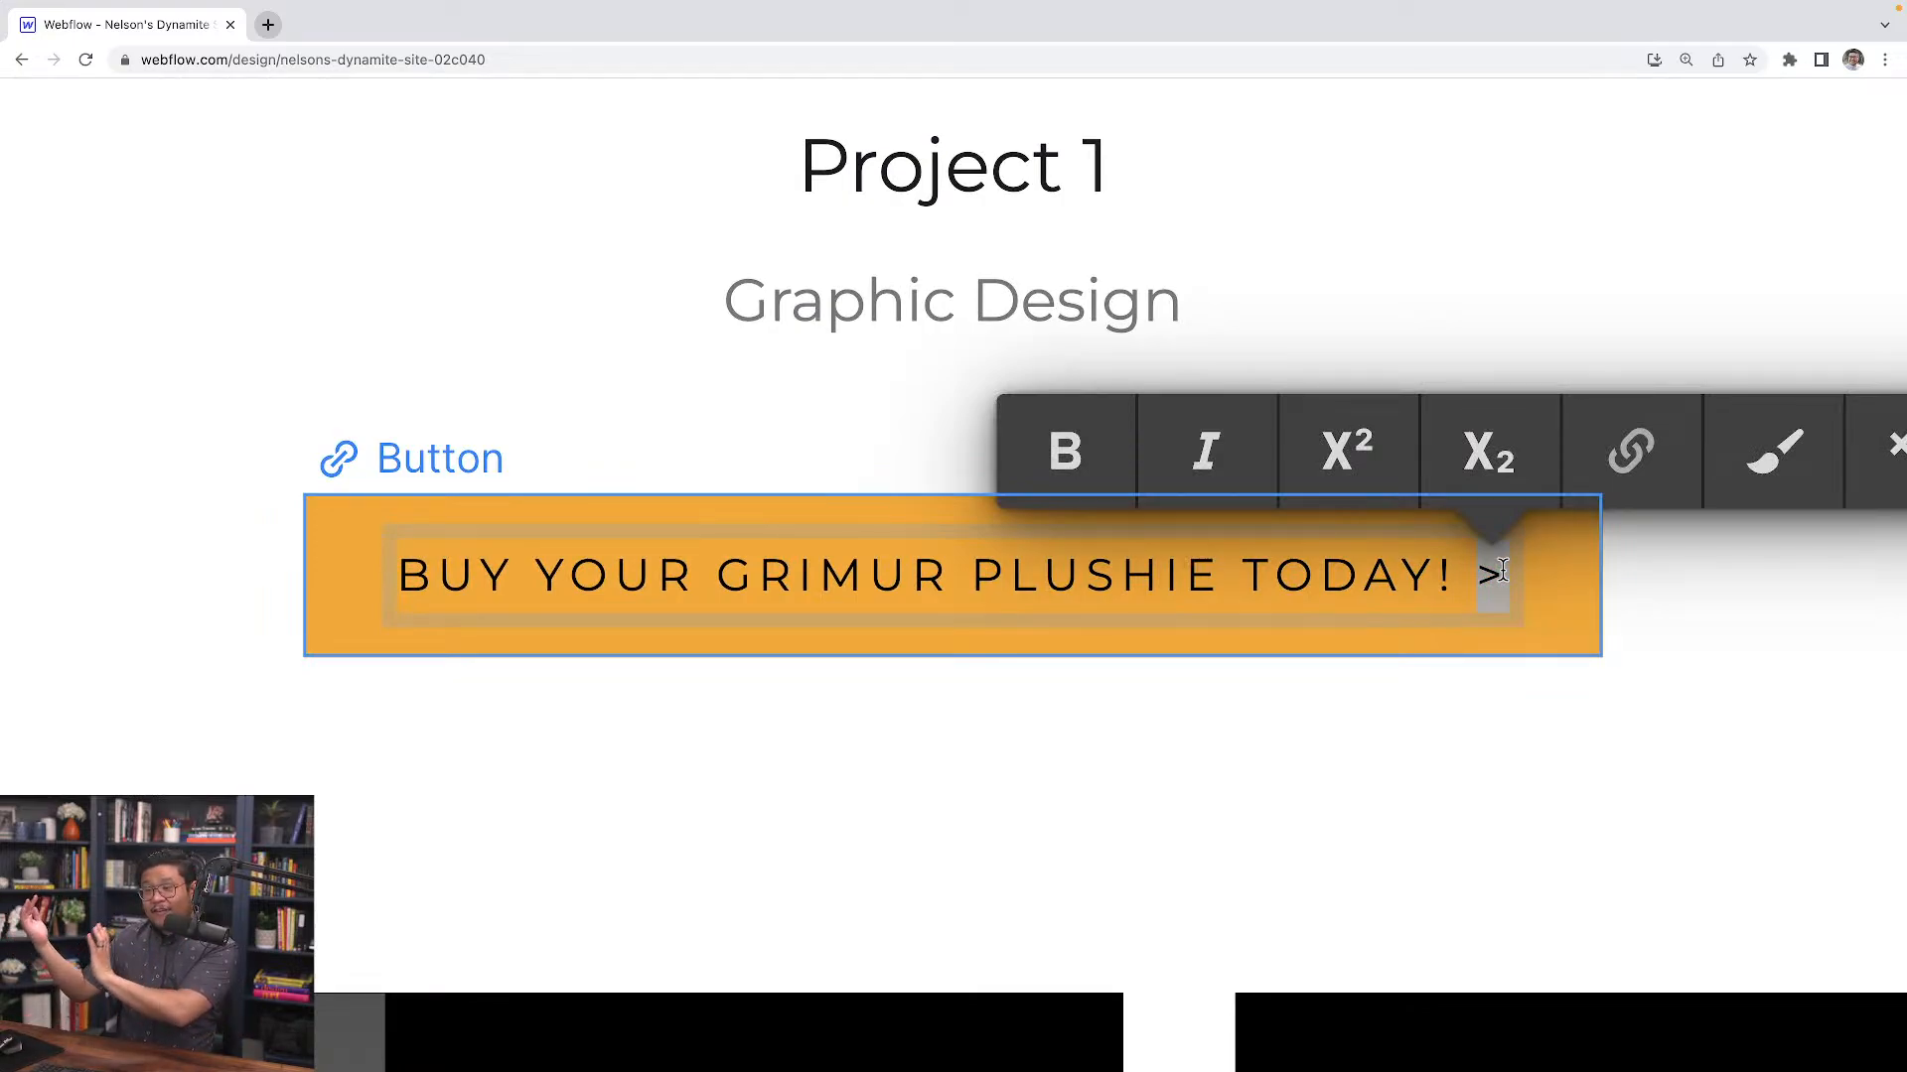
pyautogui.click(524, 475)
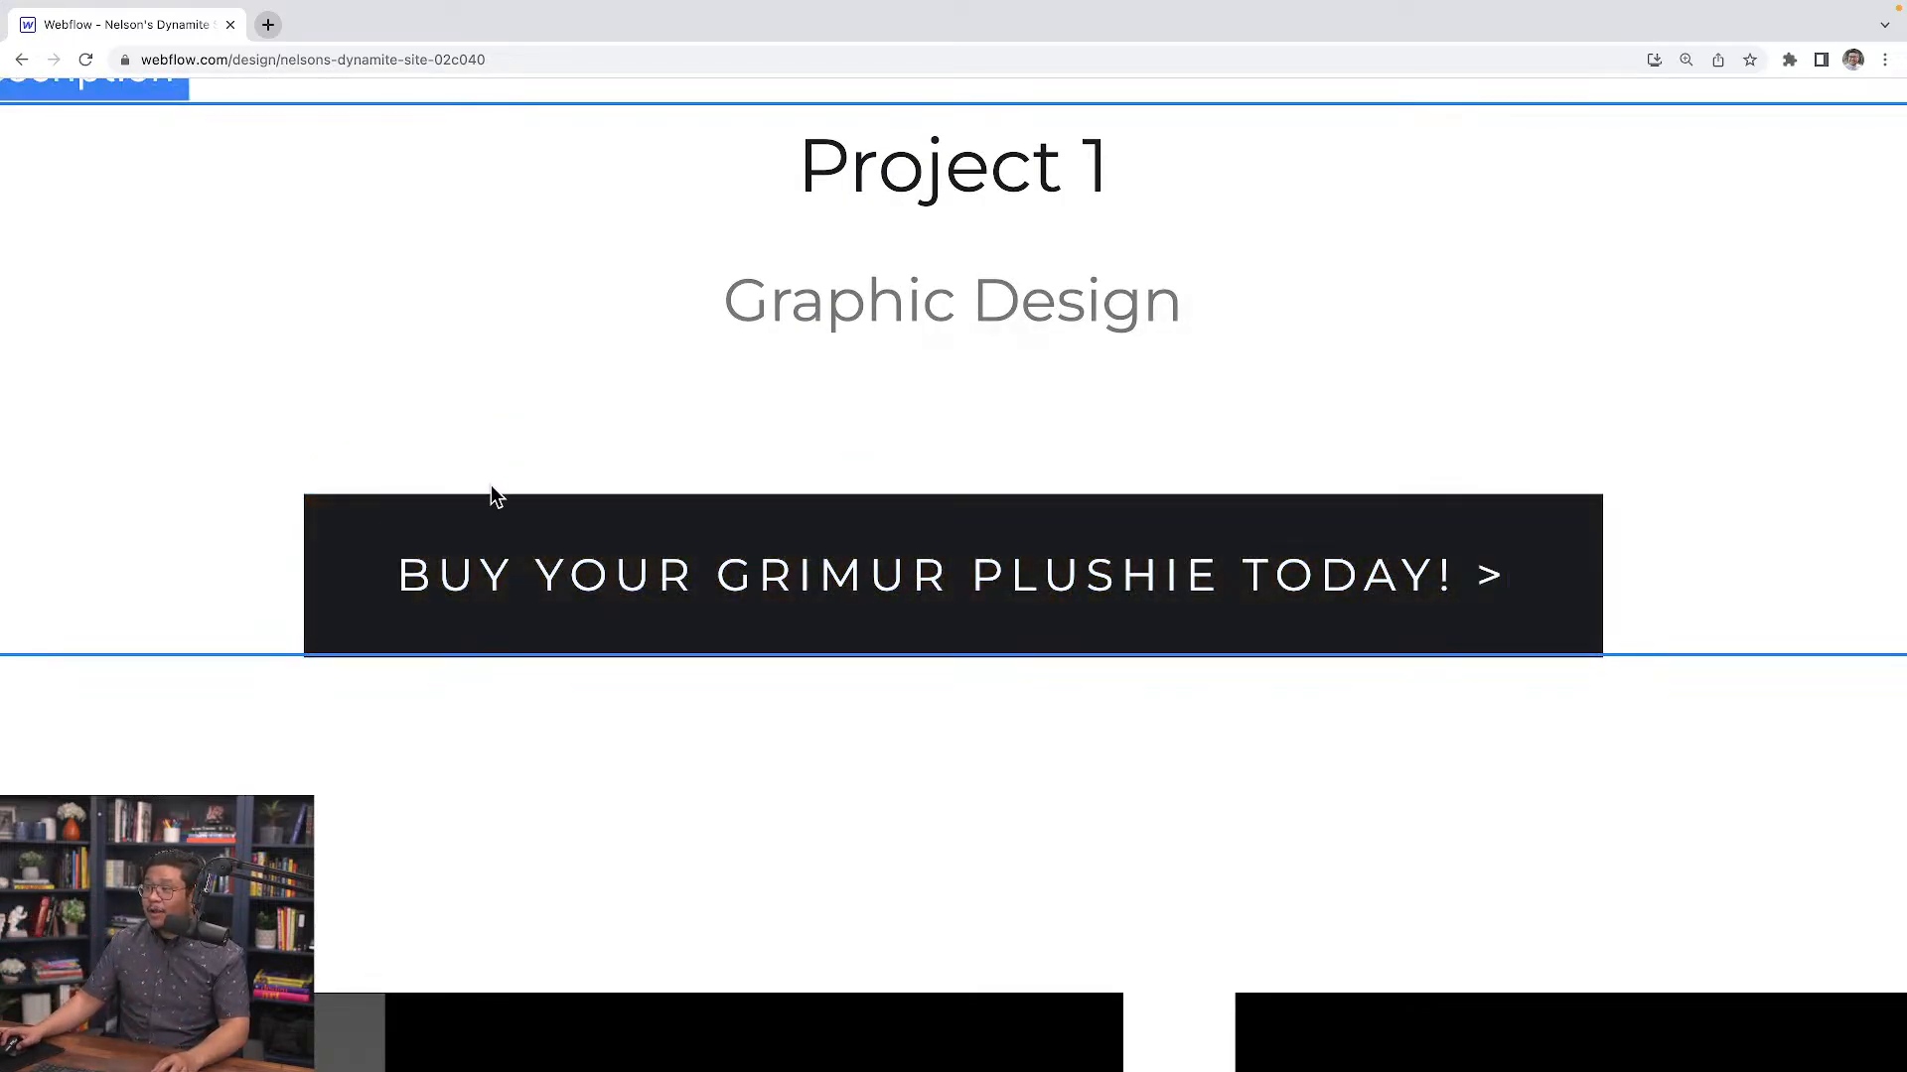
pyautogui.click(488, 508)
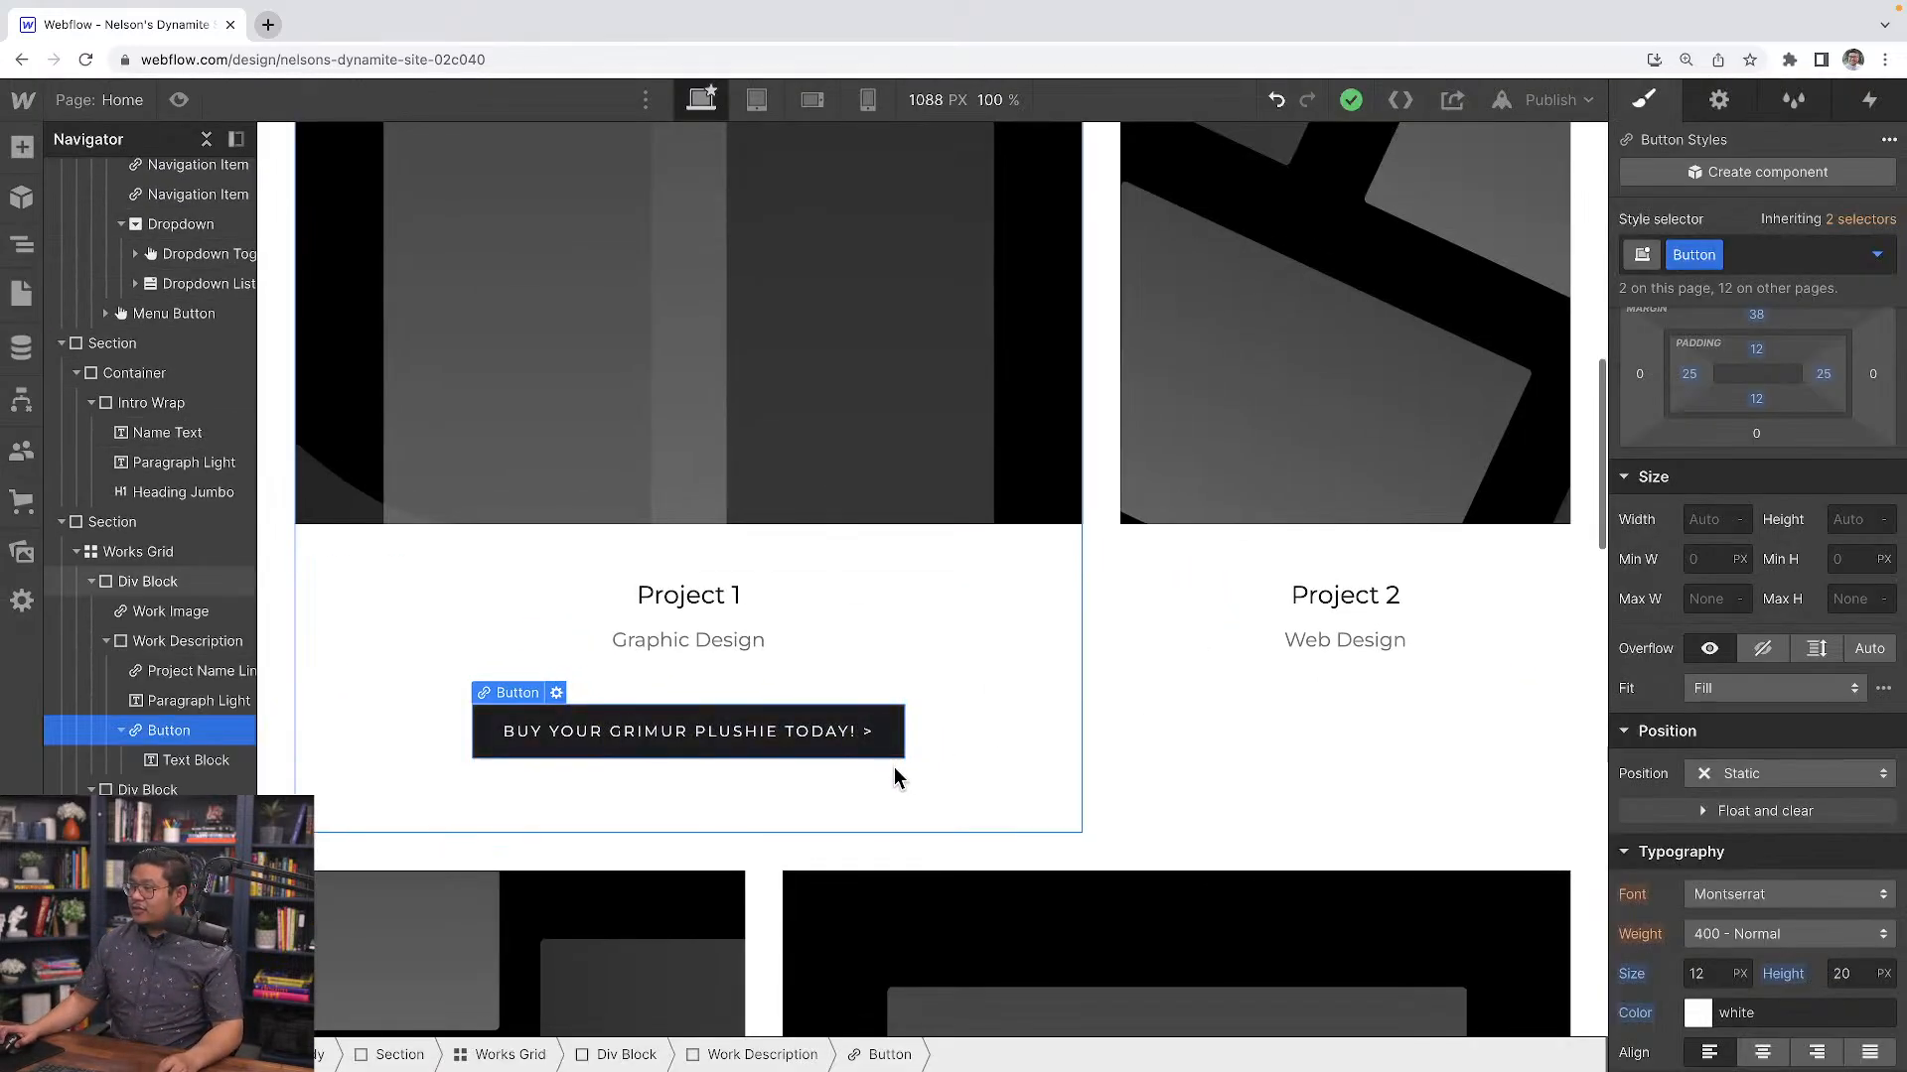
# Wrap the button's ">" character in its own text span
pyautogui.click(1479, 575)
pyautogui.doubleClick(865, 732)
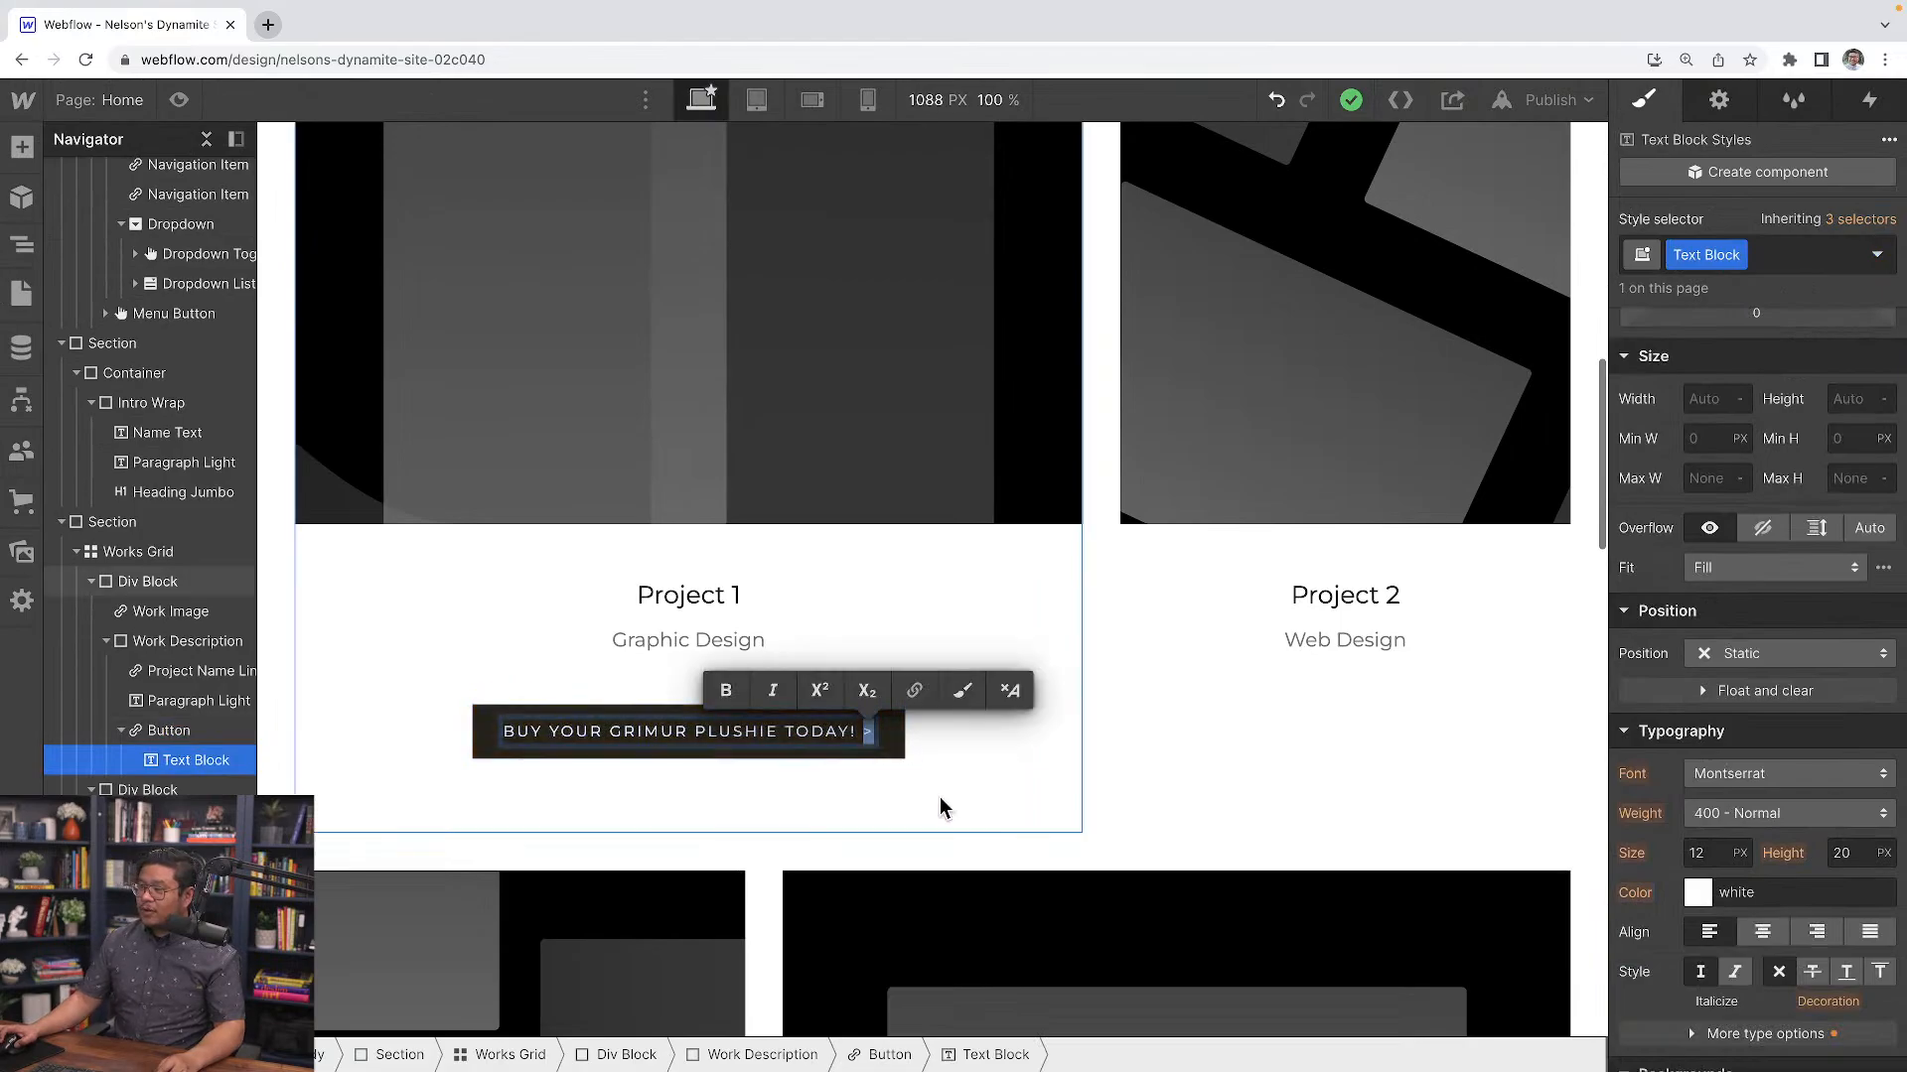
pyautogui.click(964, 691)
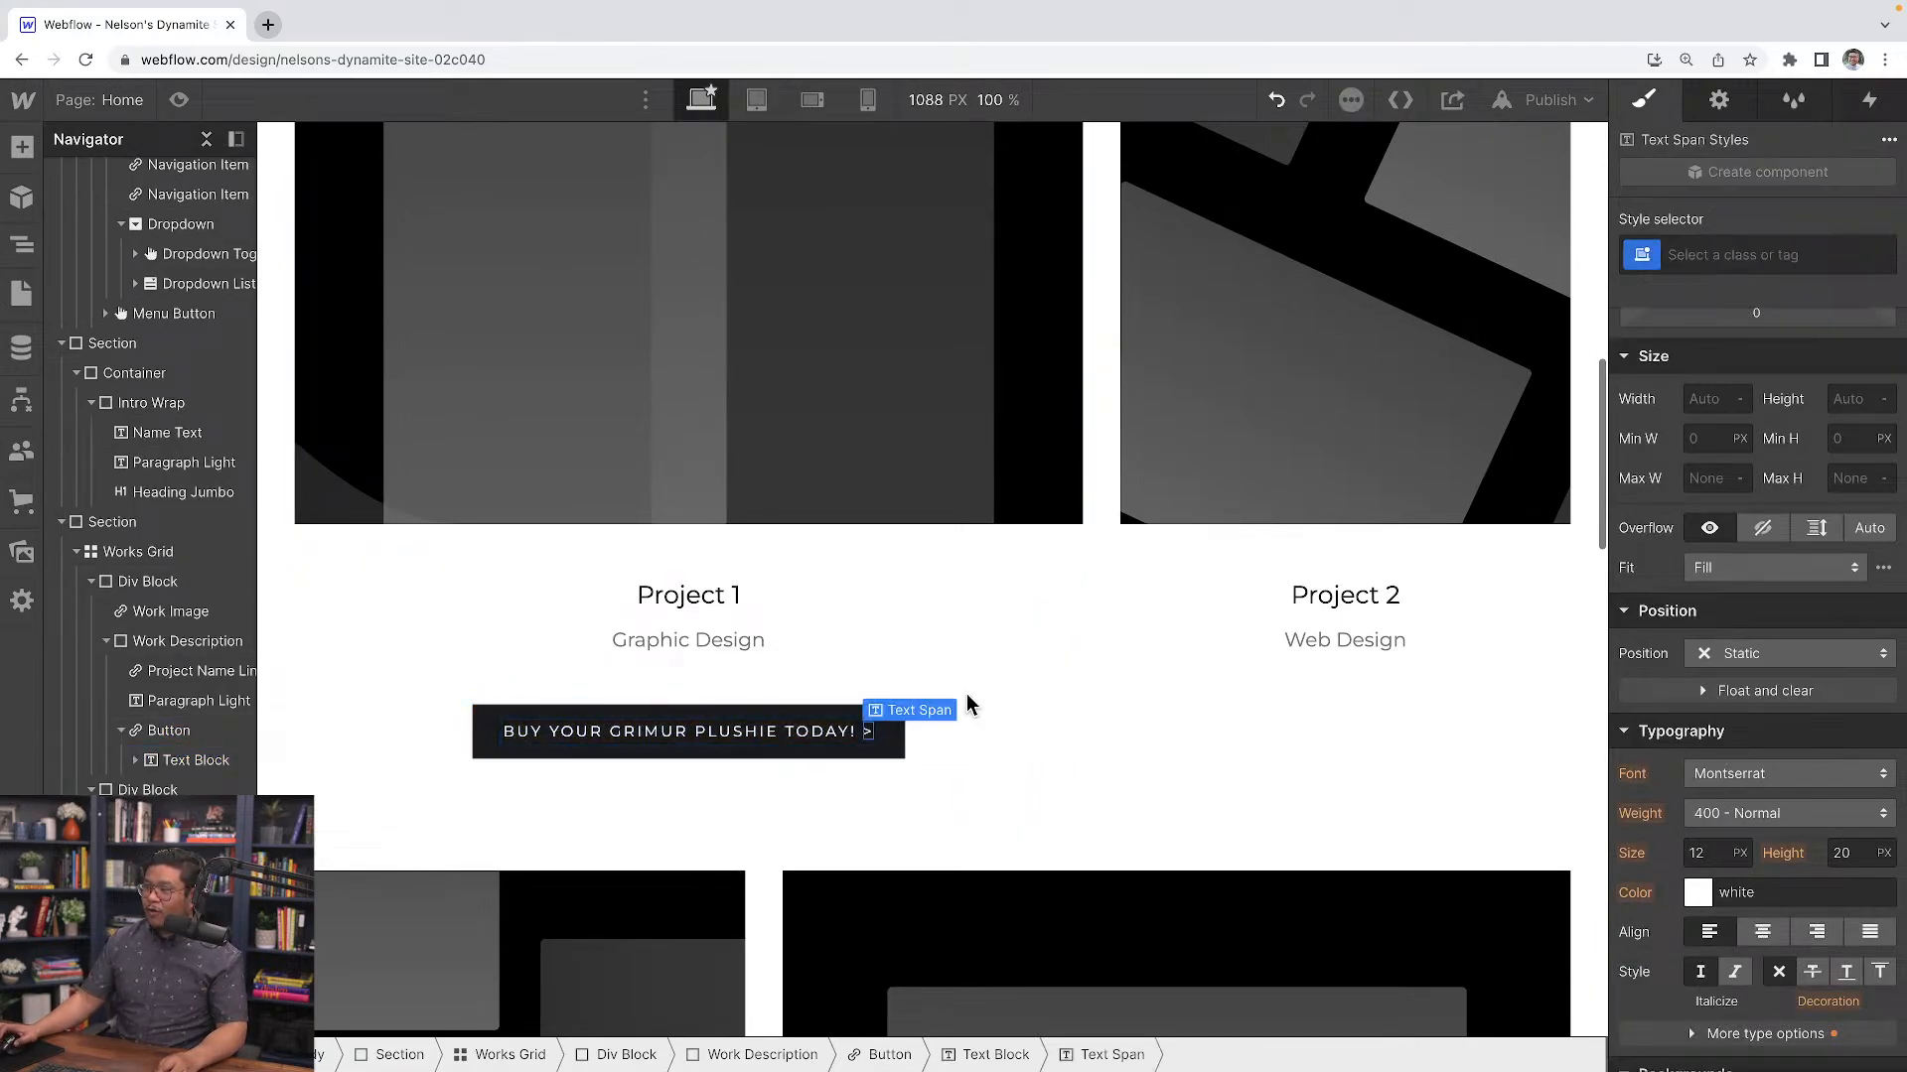
# Give the span a new class "button arrow" and set its display to inline-block
pyautogui.click(1754, 254)
pyautogui.write('button arro')
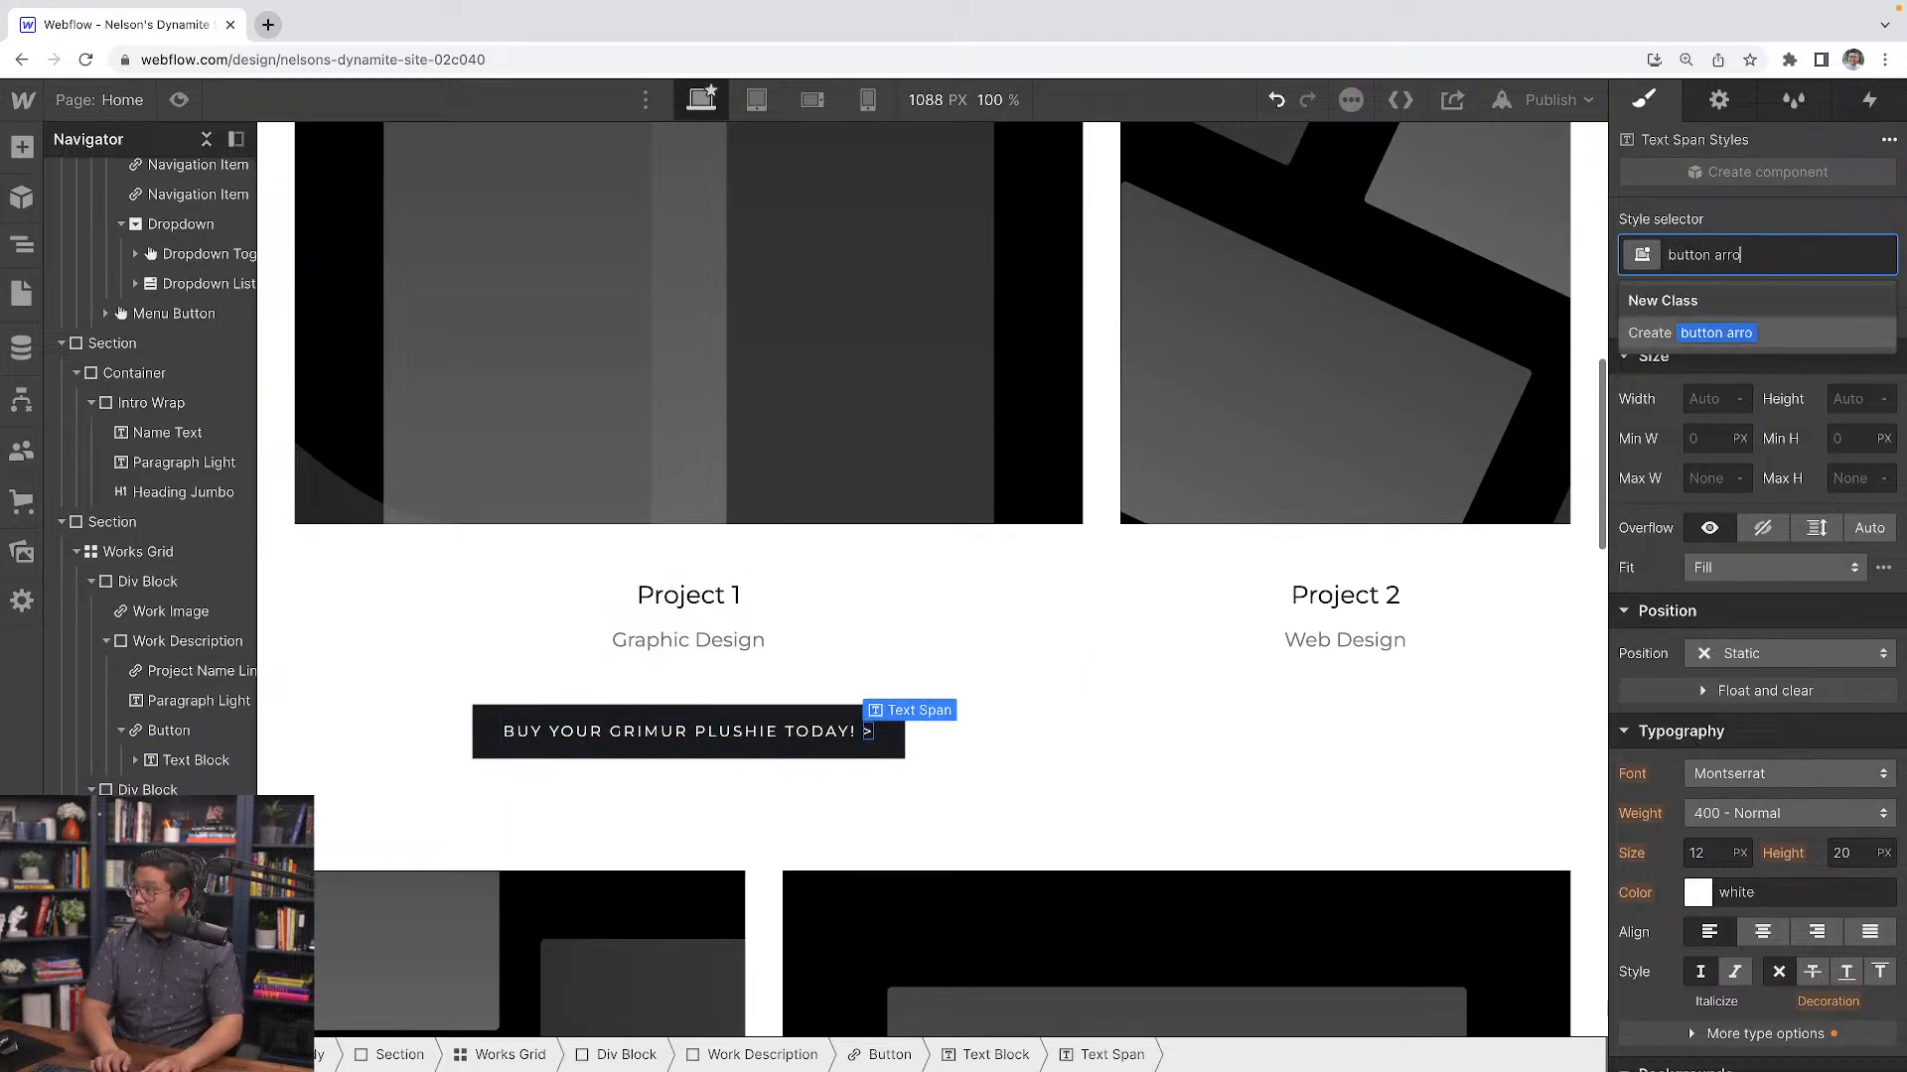
pyautogui.write('w')
pyautogui.press('Return')
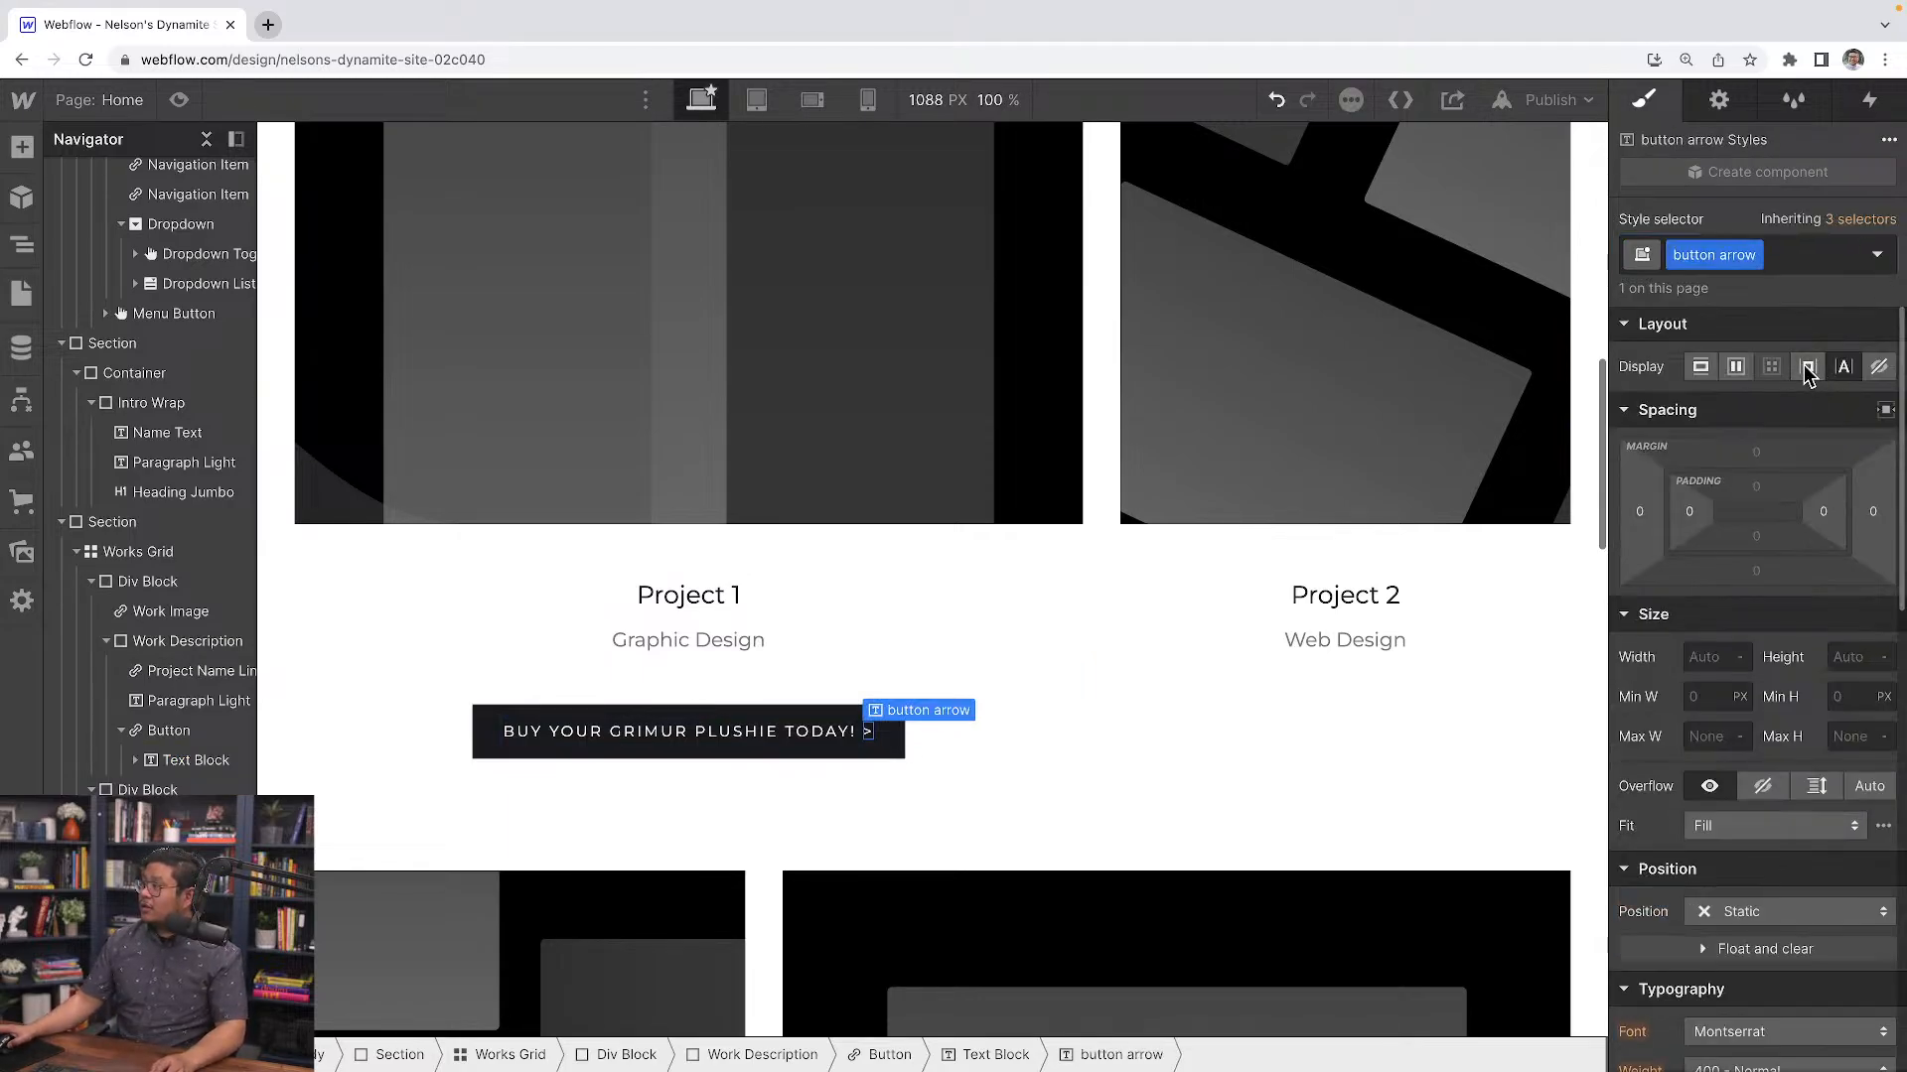
pyautogui.click(1806, 366)
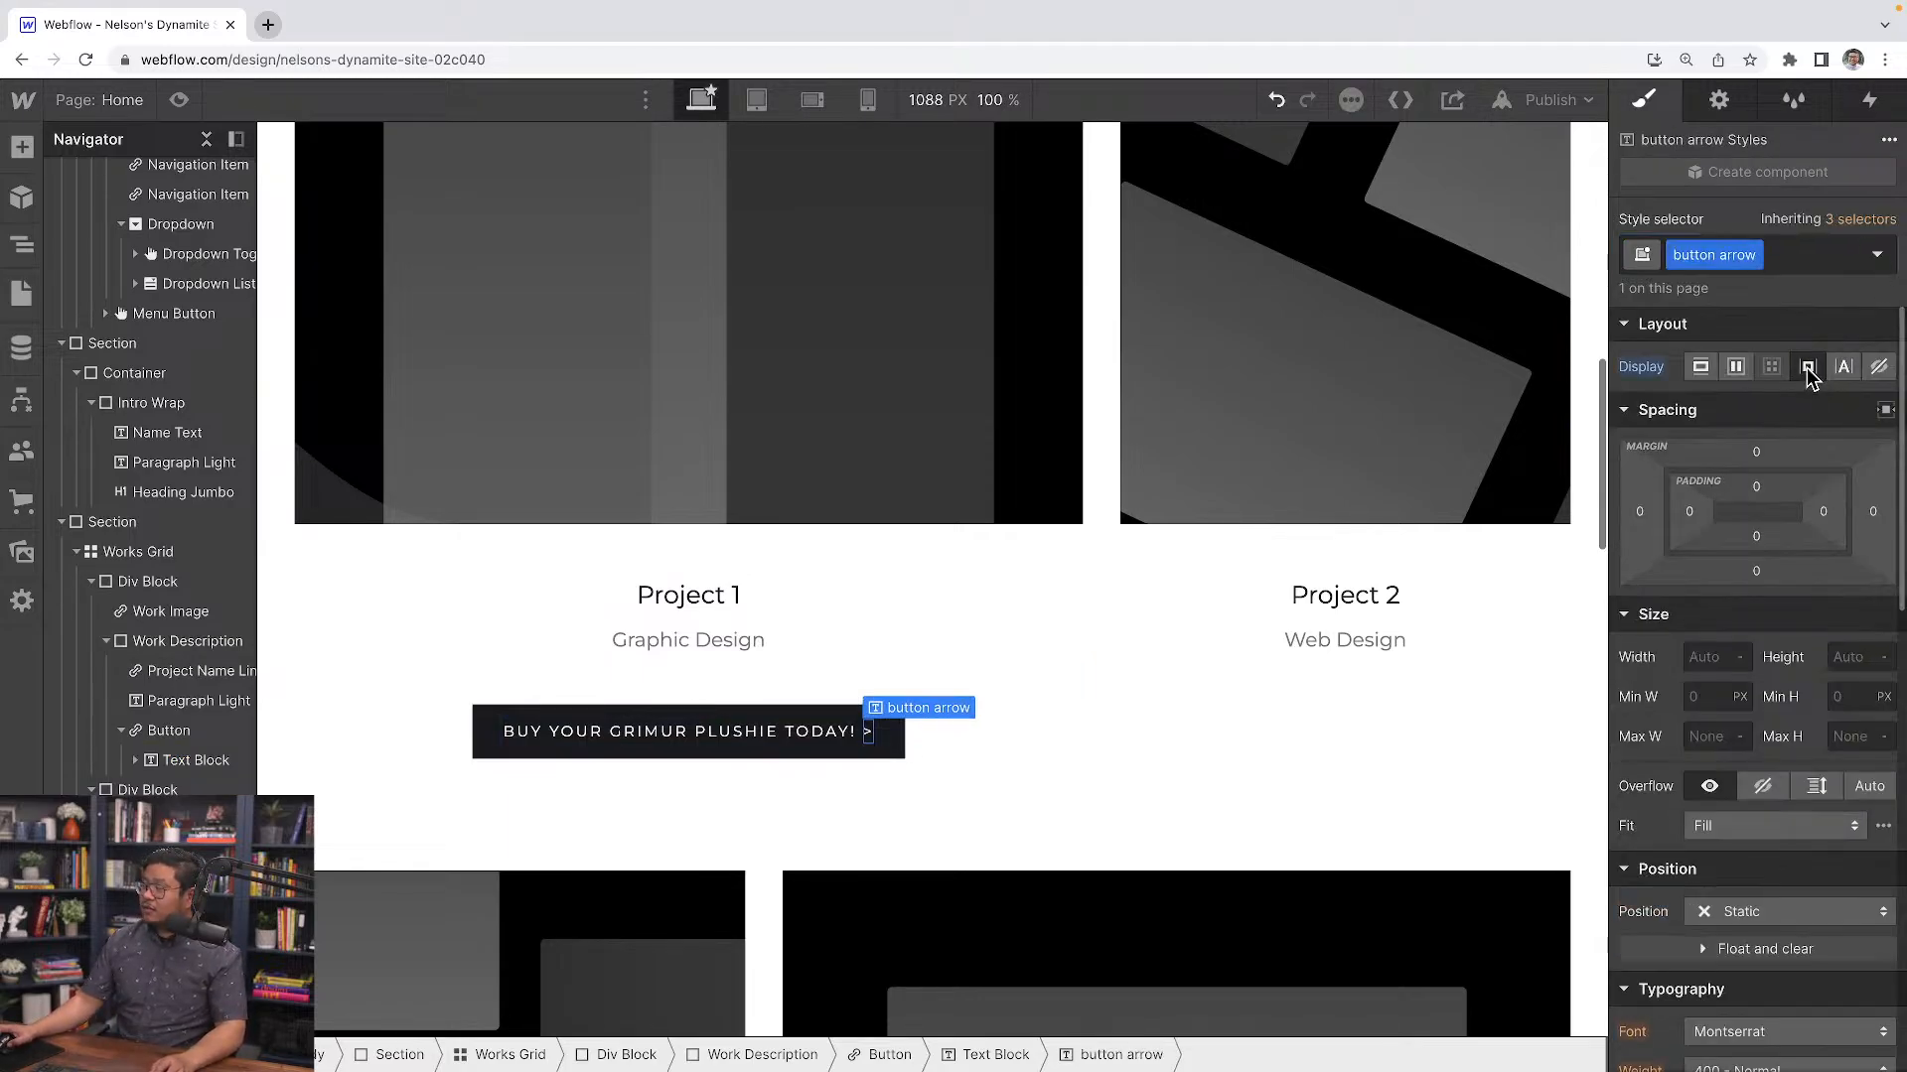
# Add a mouse hover trigger to the Project 1 button that starts an animation on hover
pyautogui.click(611, 712)
pyautogui.click(1868, 100)
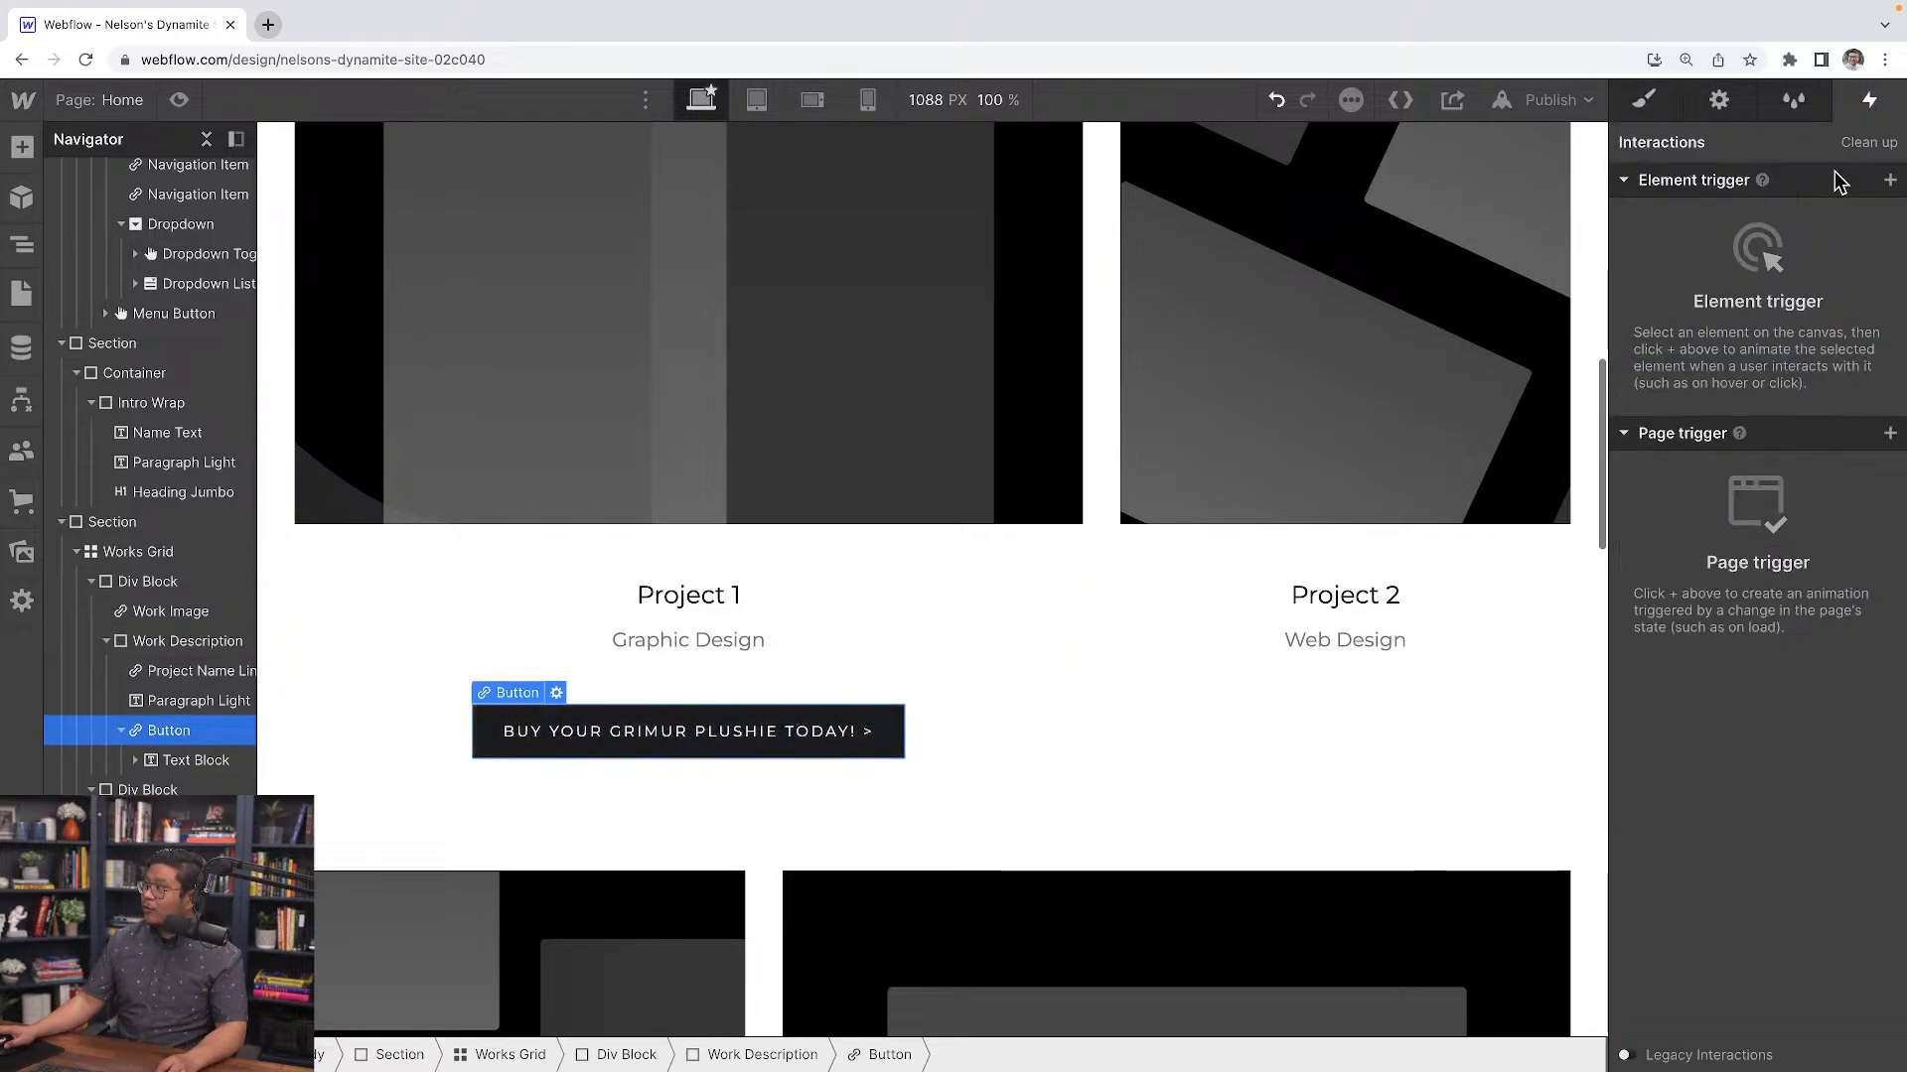
pyautogui.click(1889, 183)
pyautogui.click(1740, 244)
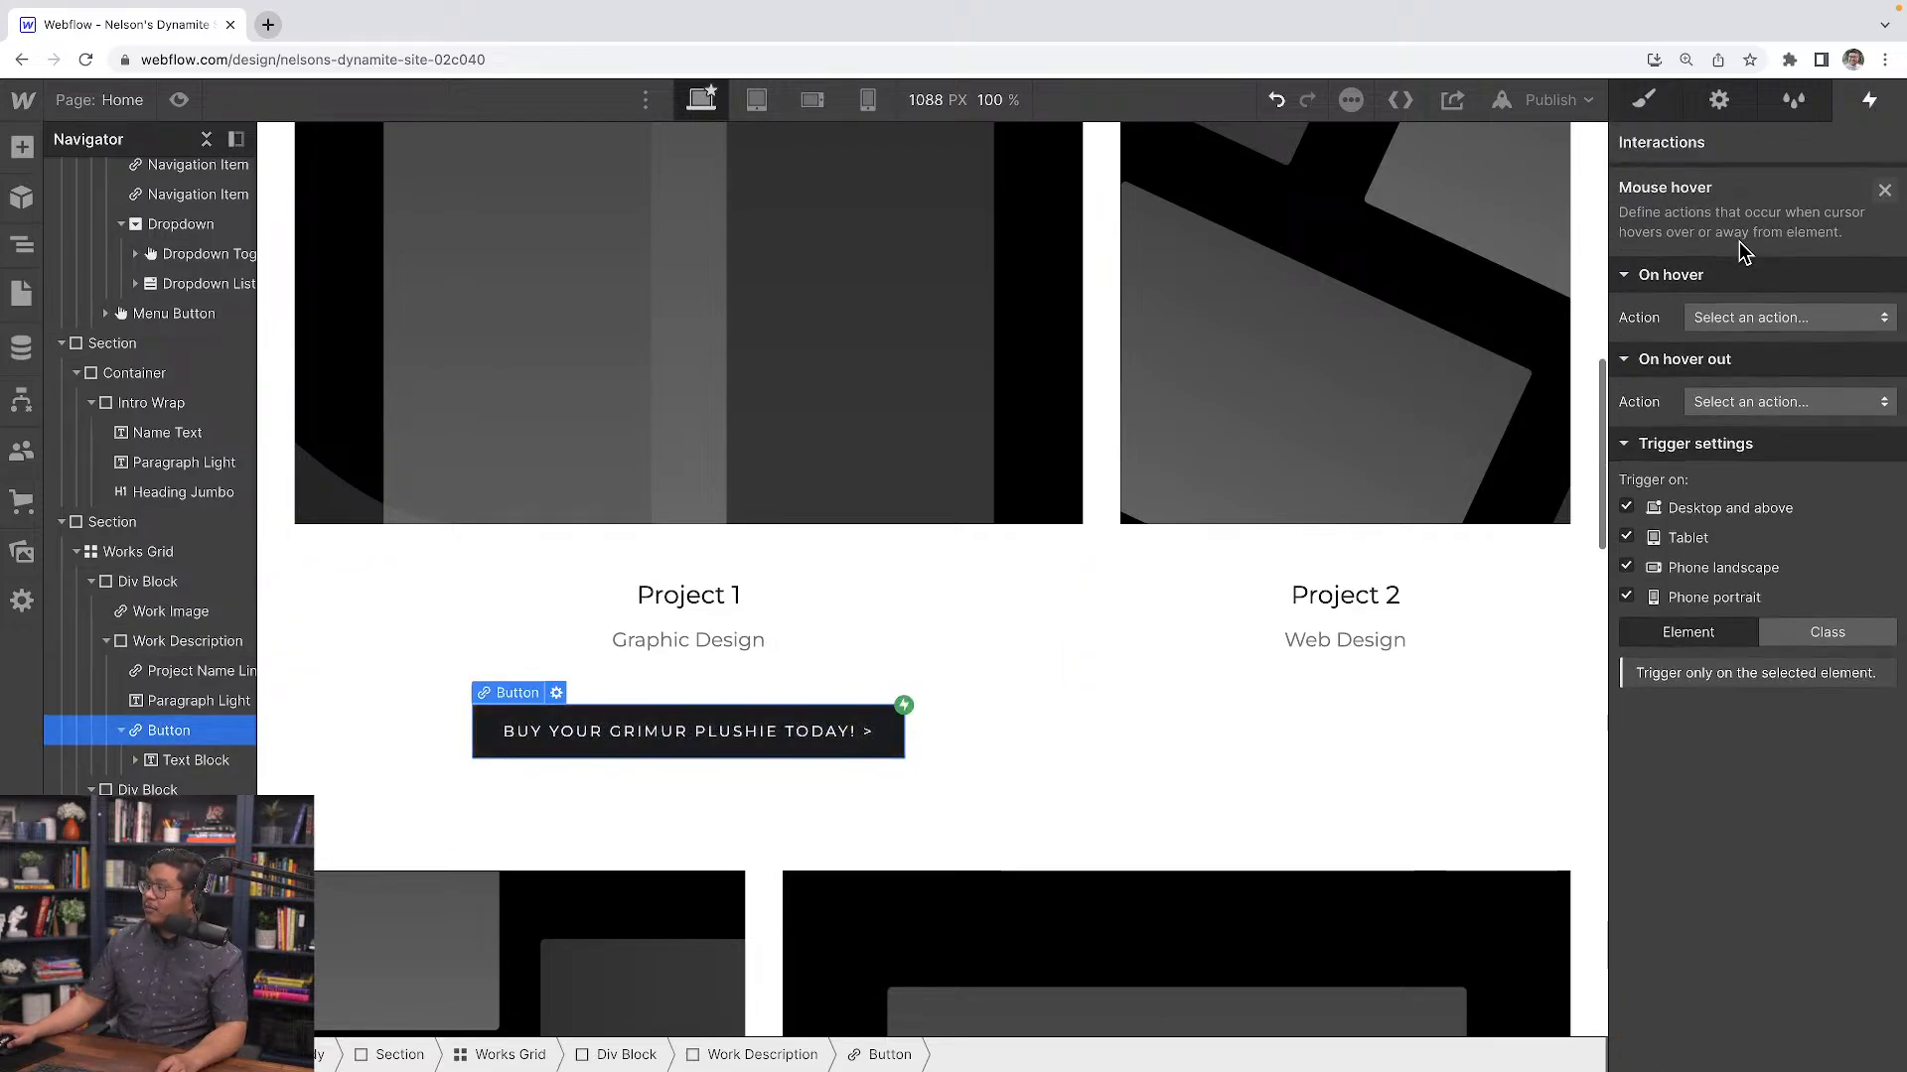
pyautogui.click(1728, 310)
pyautogui.click(1748, 368)
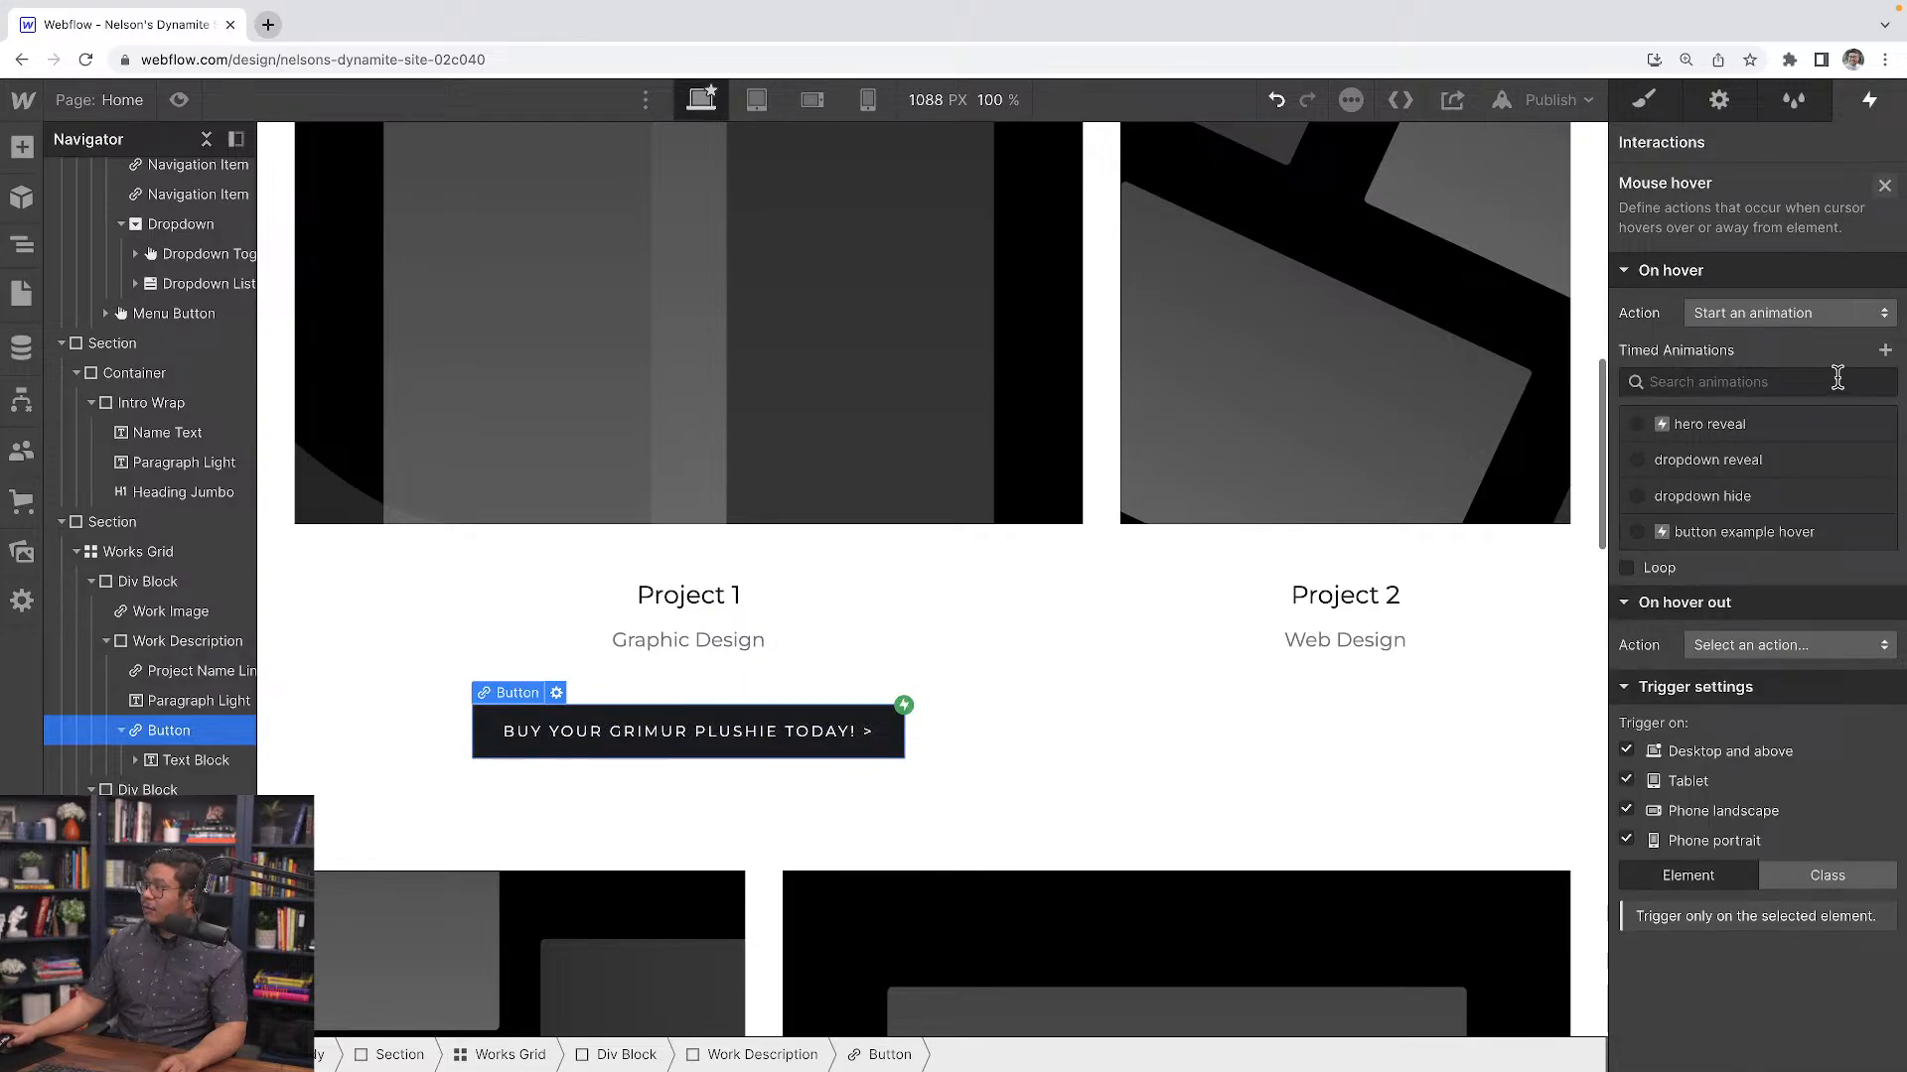
# Delete the "button example hover" timed animation
pyautogui.click(1859, 532)
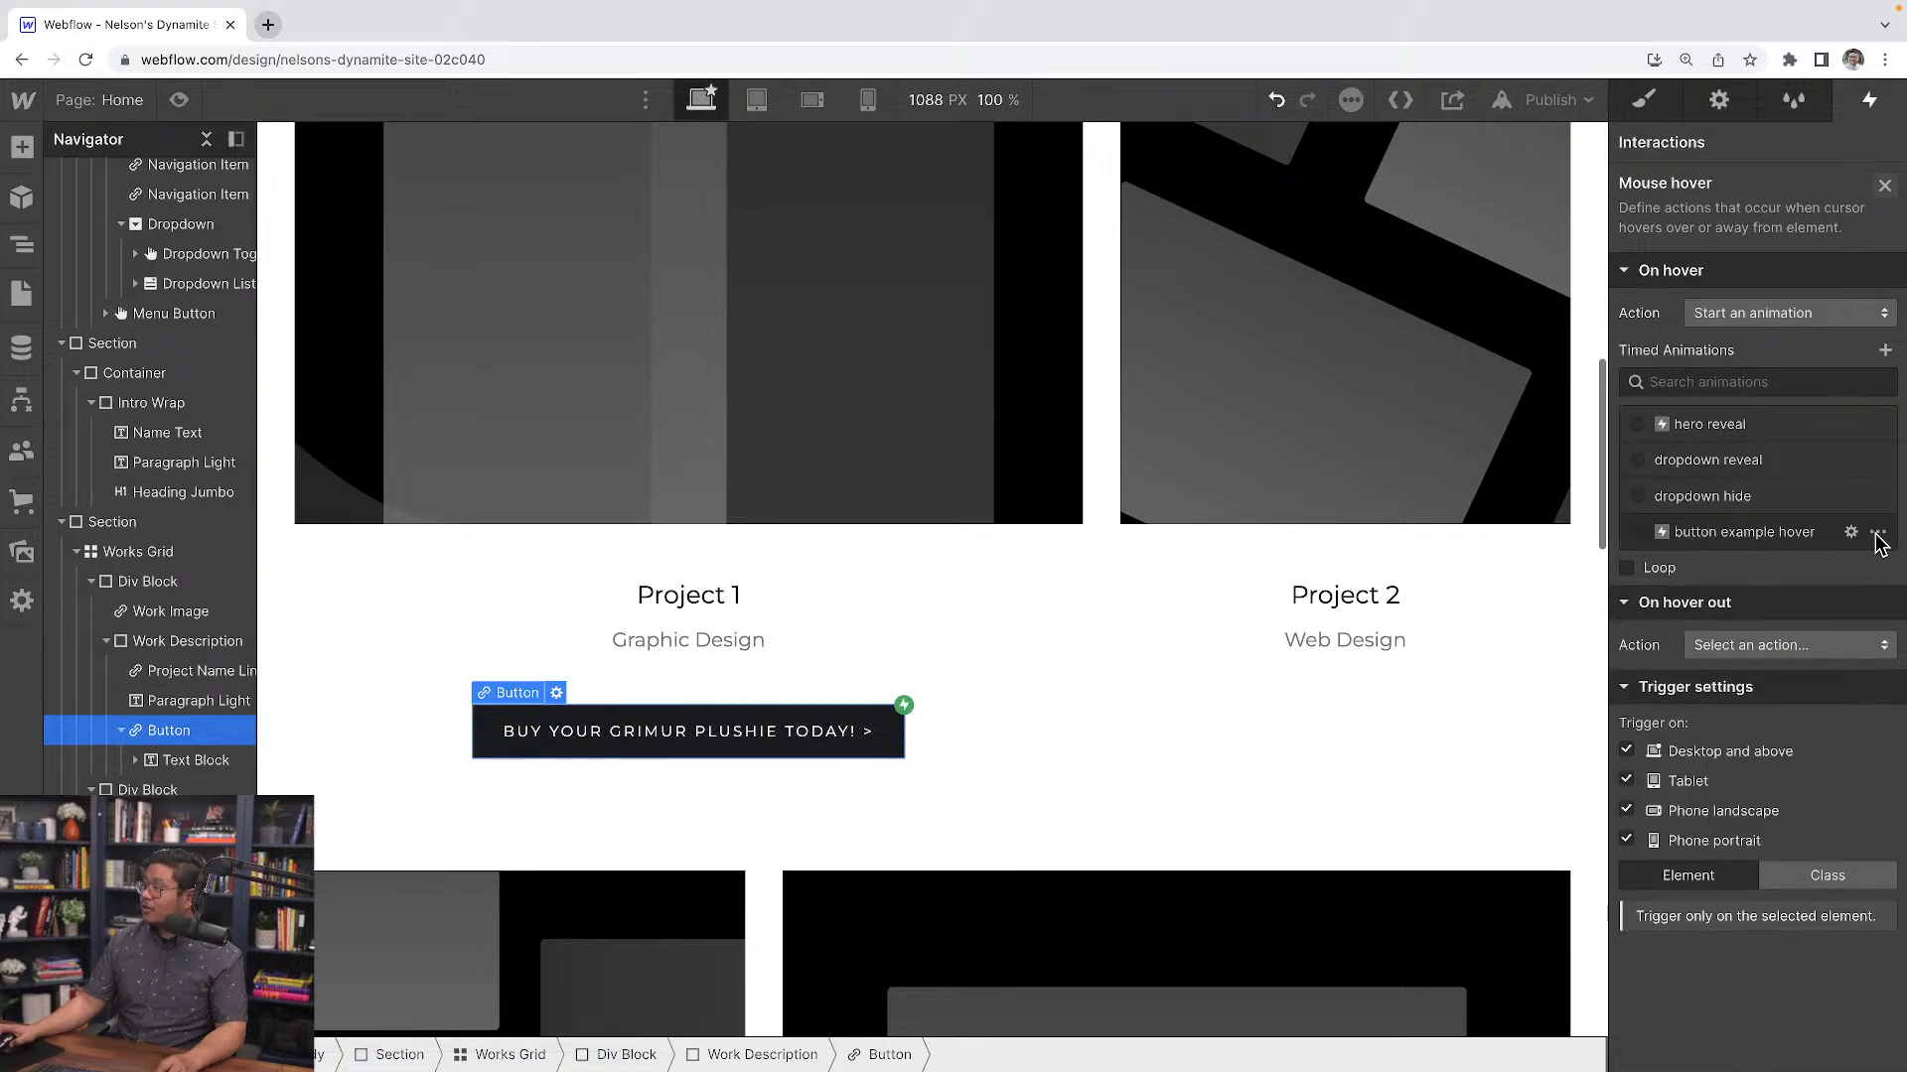
pyautogui.click(1878, 534)
pyautogui.click(1810, 653)
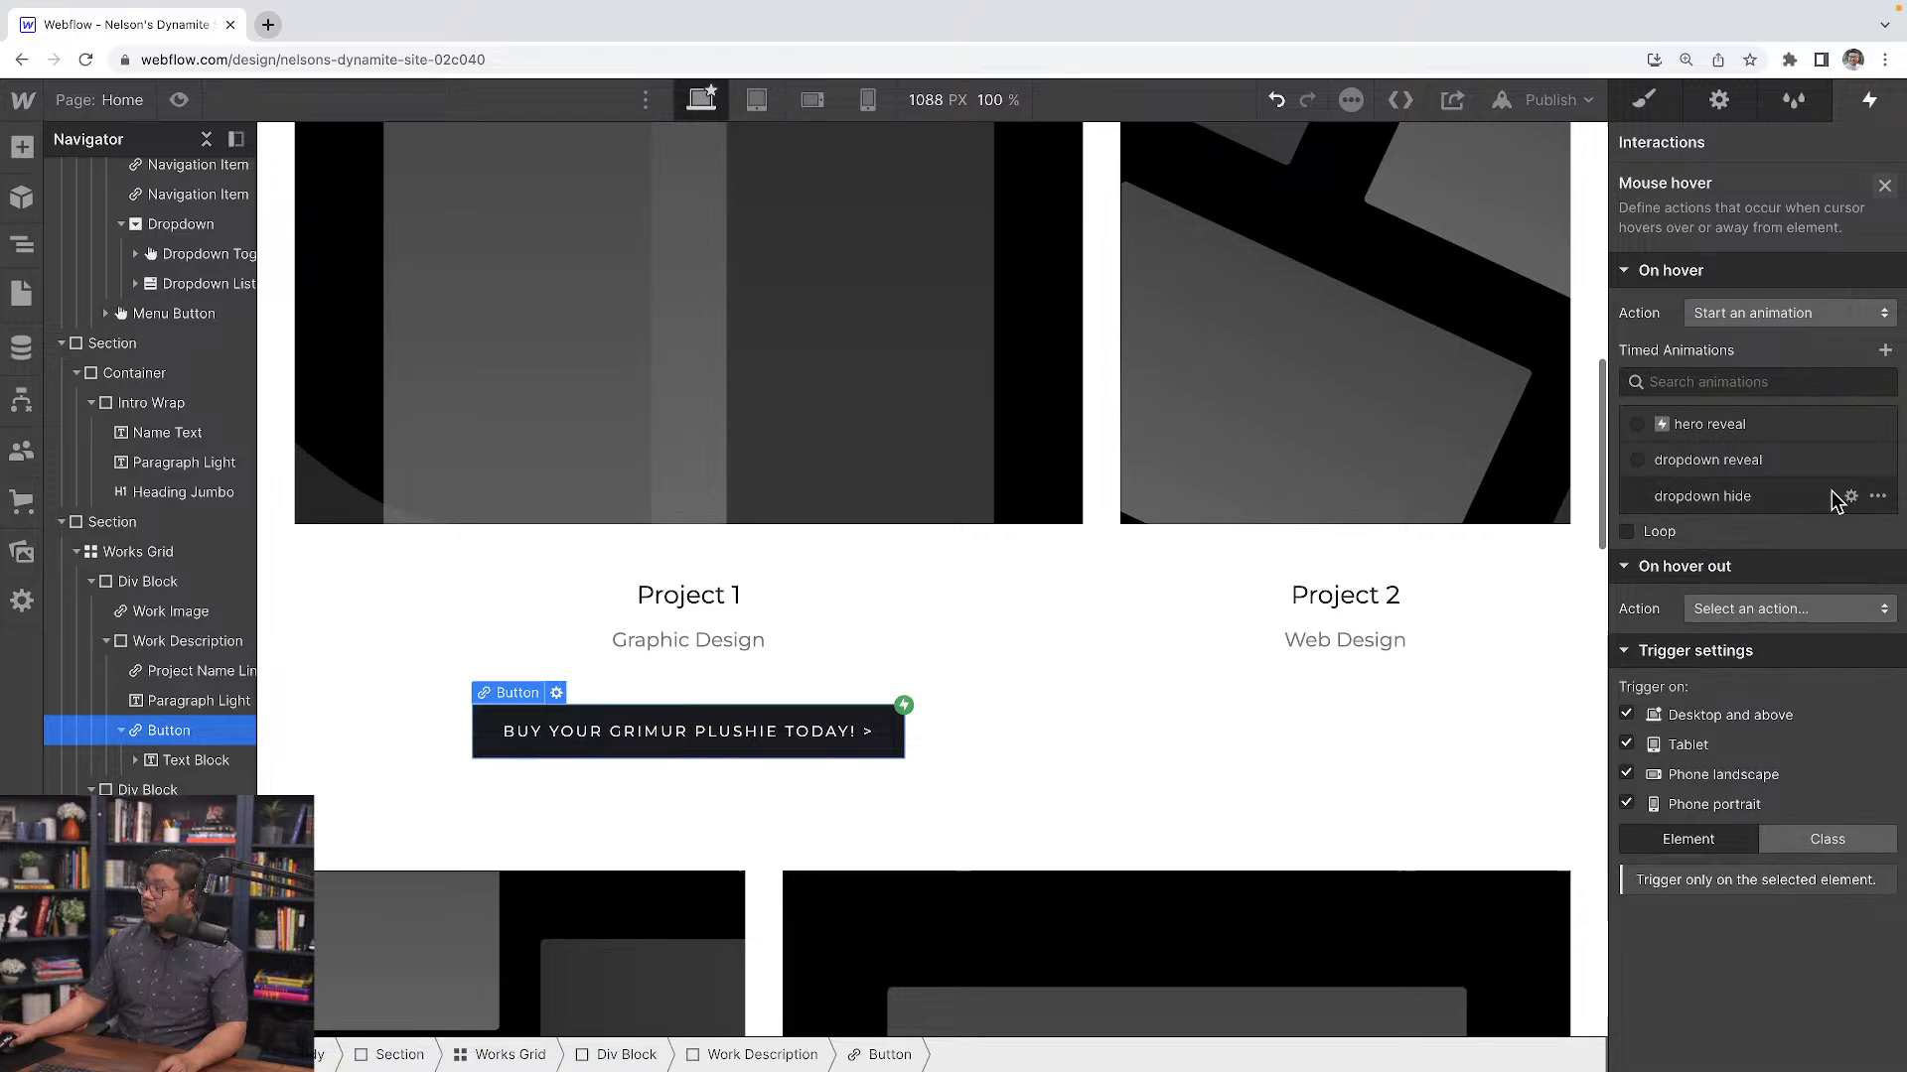
# Create a new timed animation named "button arrow hover"
pyautogui.click(1882, 352)
pyautogui.write('button')
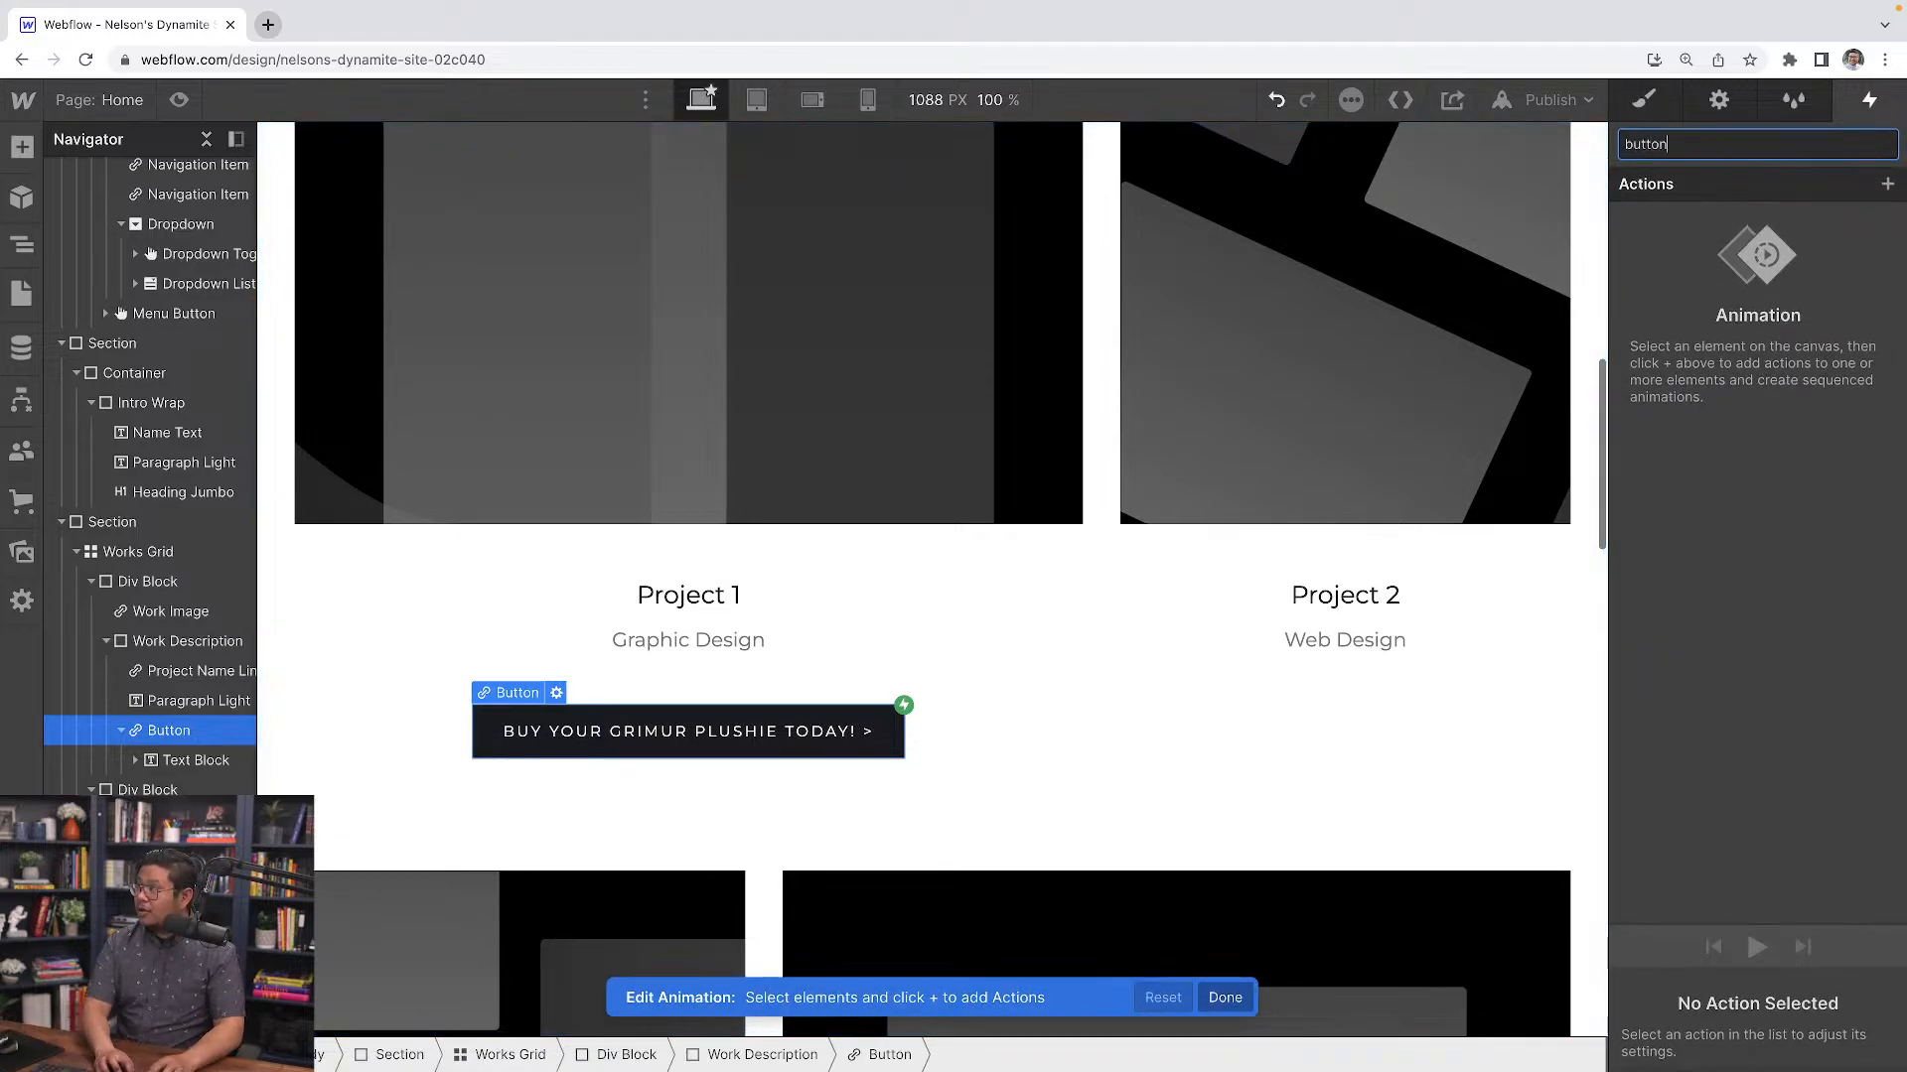
pyautogui.write(' arrow')
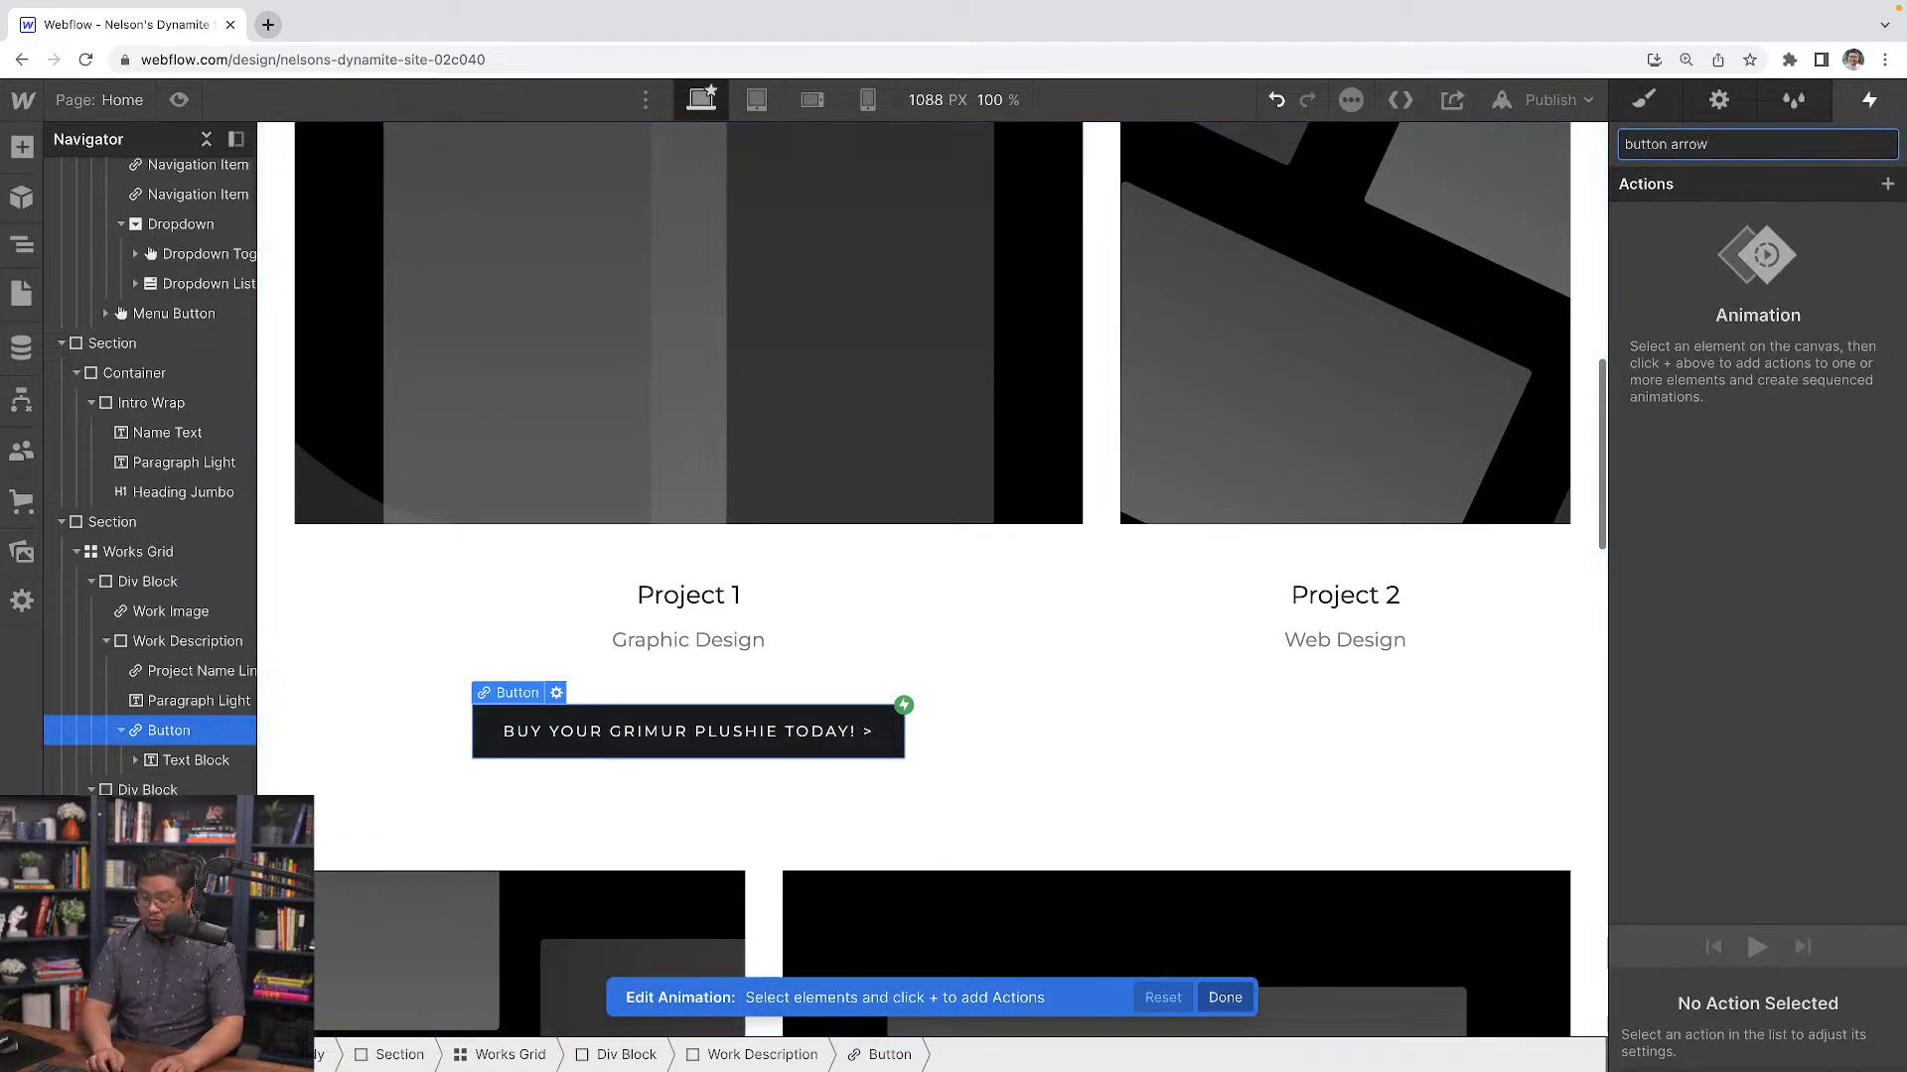
pyautogui.write(' hover')
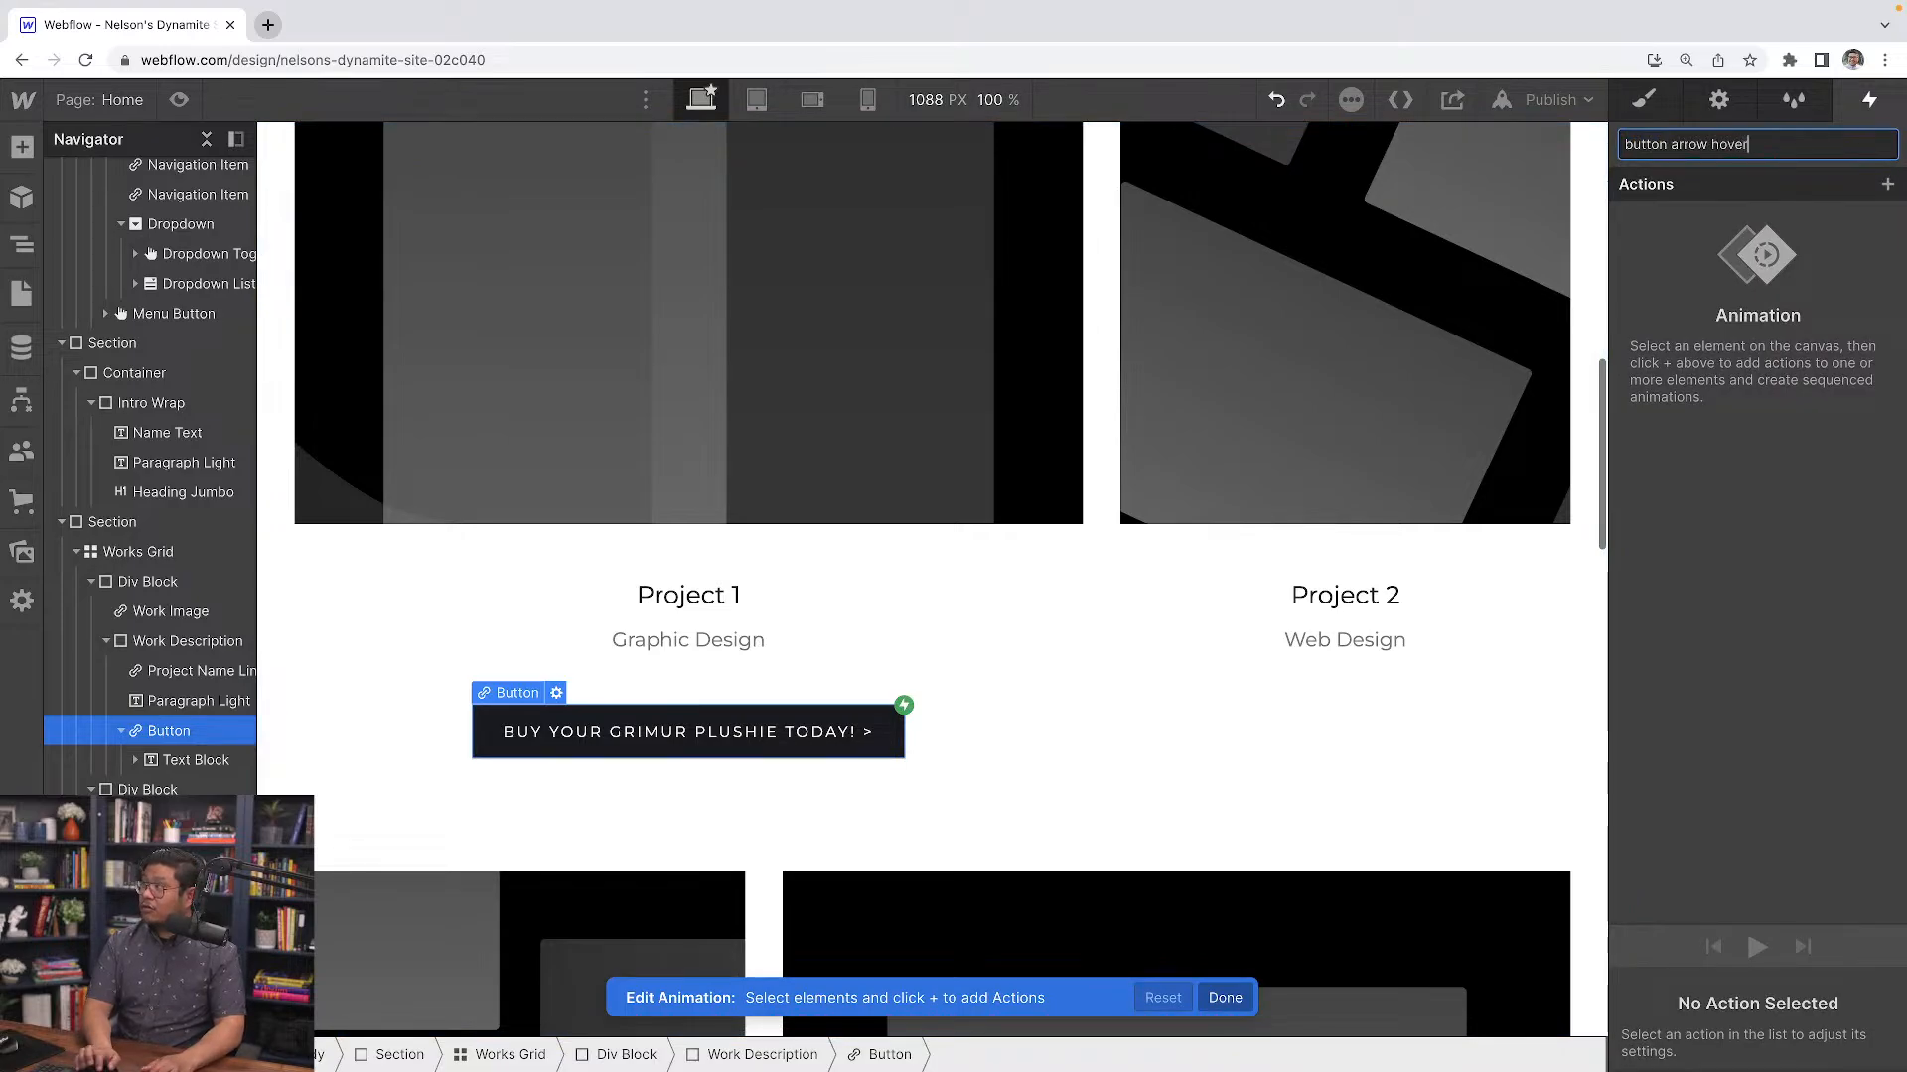
pyautogui.press('Return')
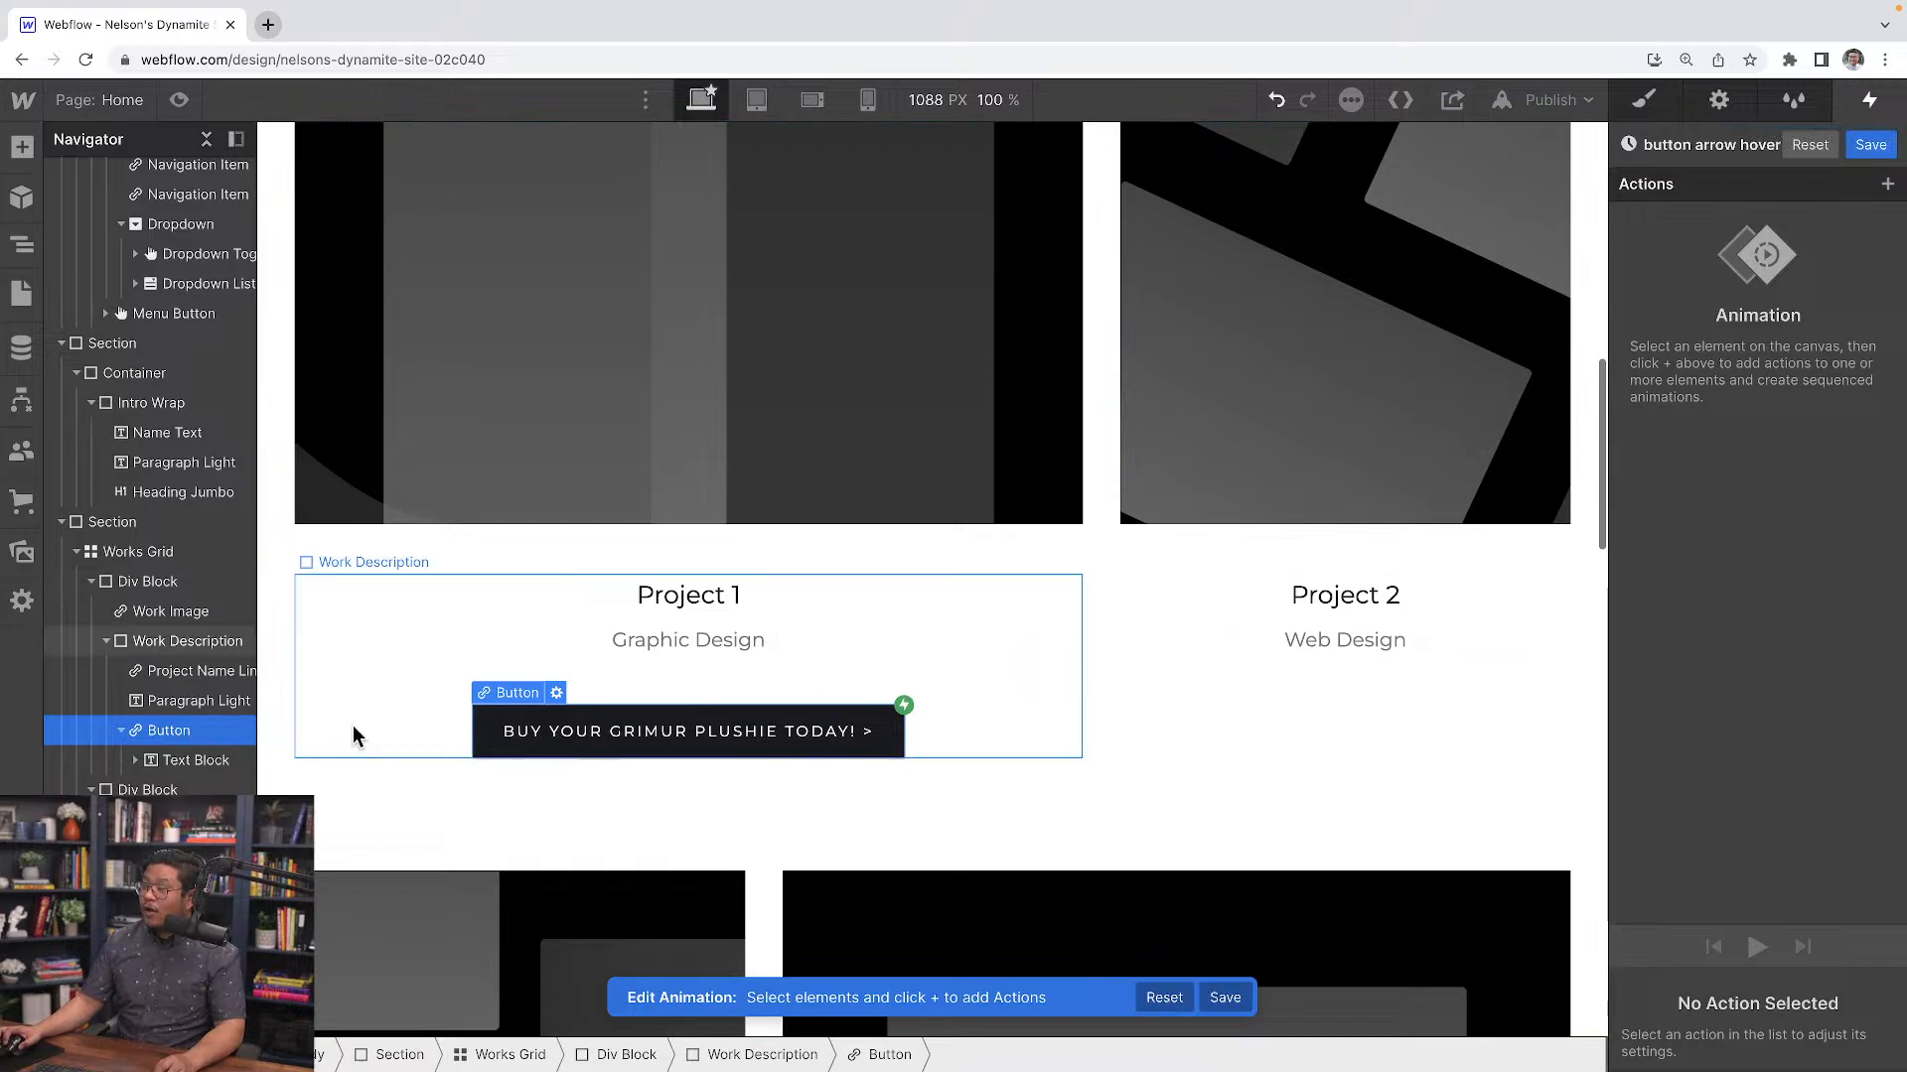
# Add an initial-state Move action on the button arrow class with X set to 0 px
pyautogui.click(866, 731)
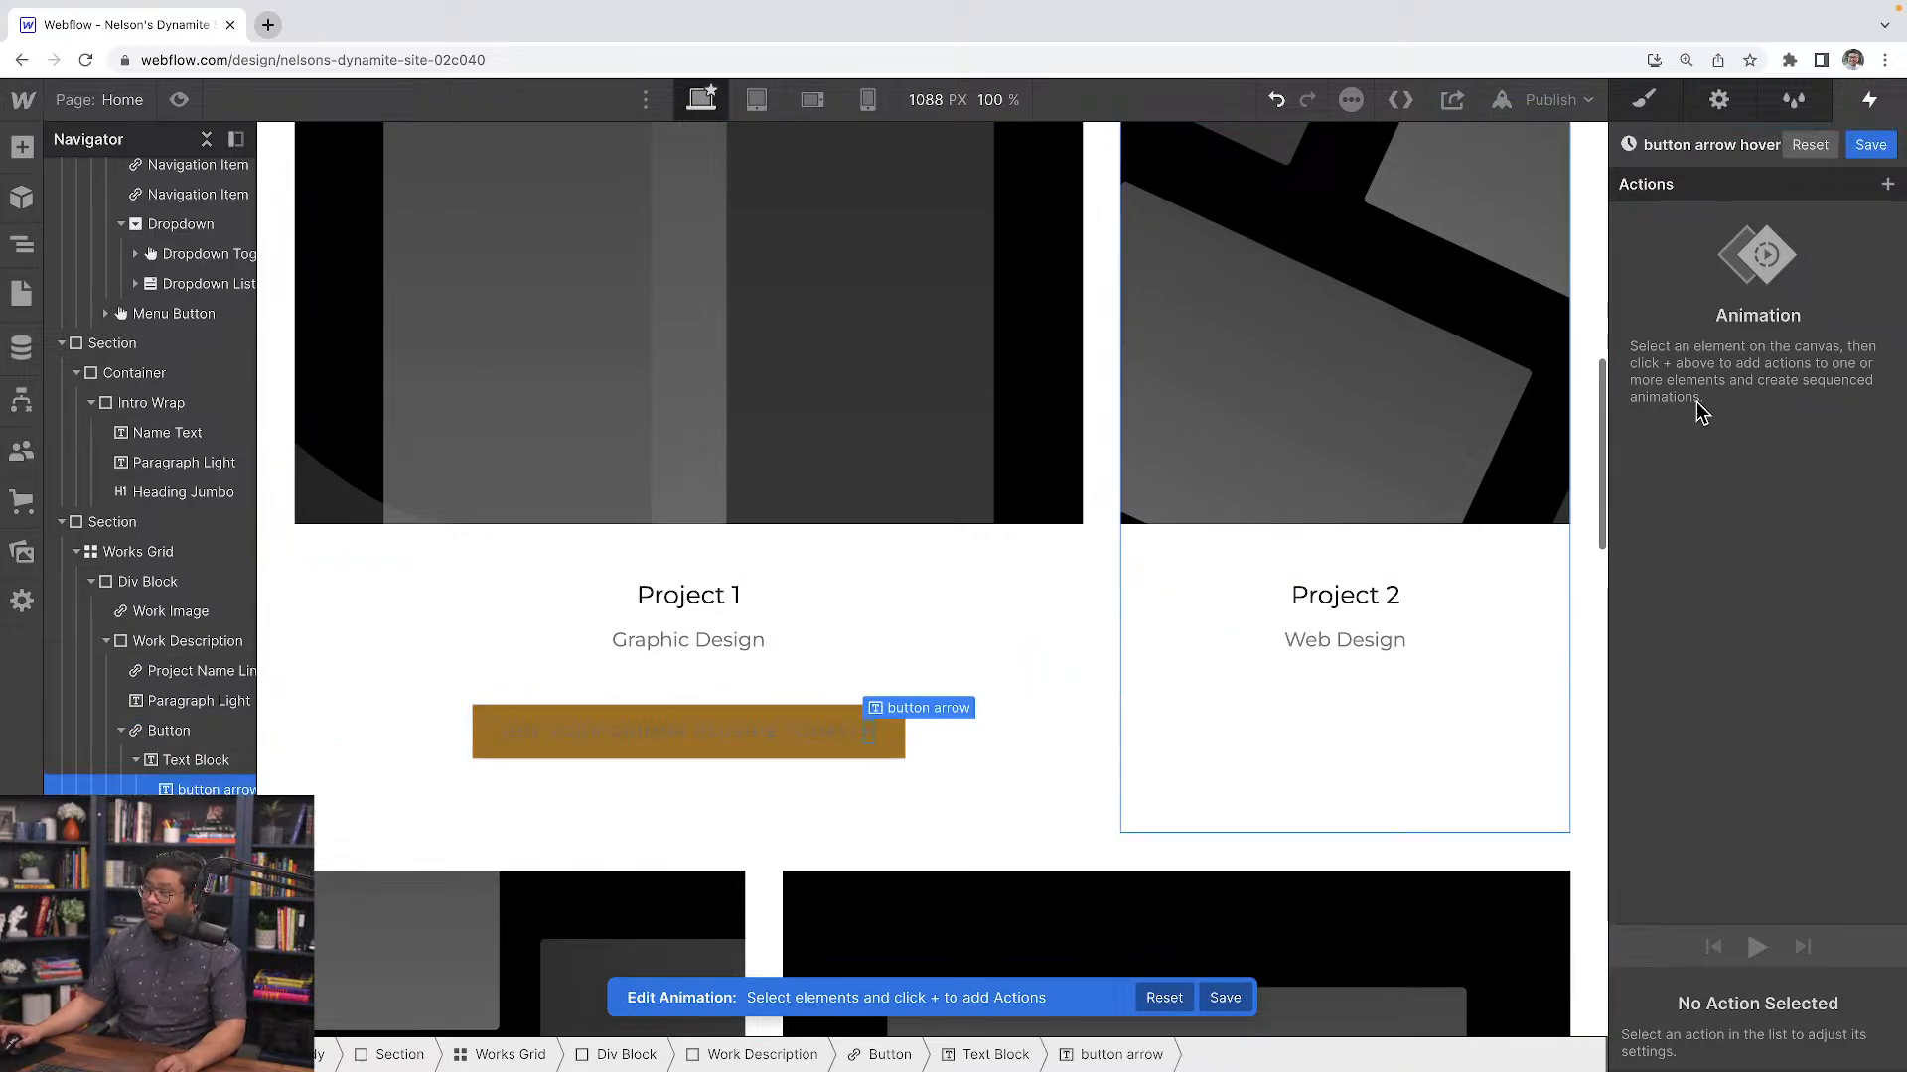
pyautogui.click(1887, 184)
pyautogui.click(1721, 256)
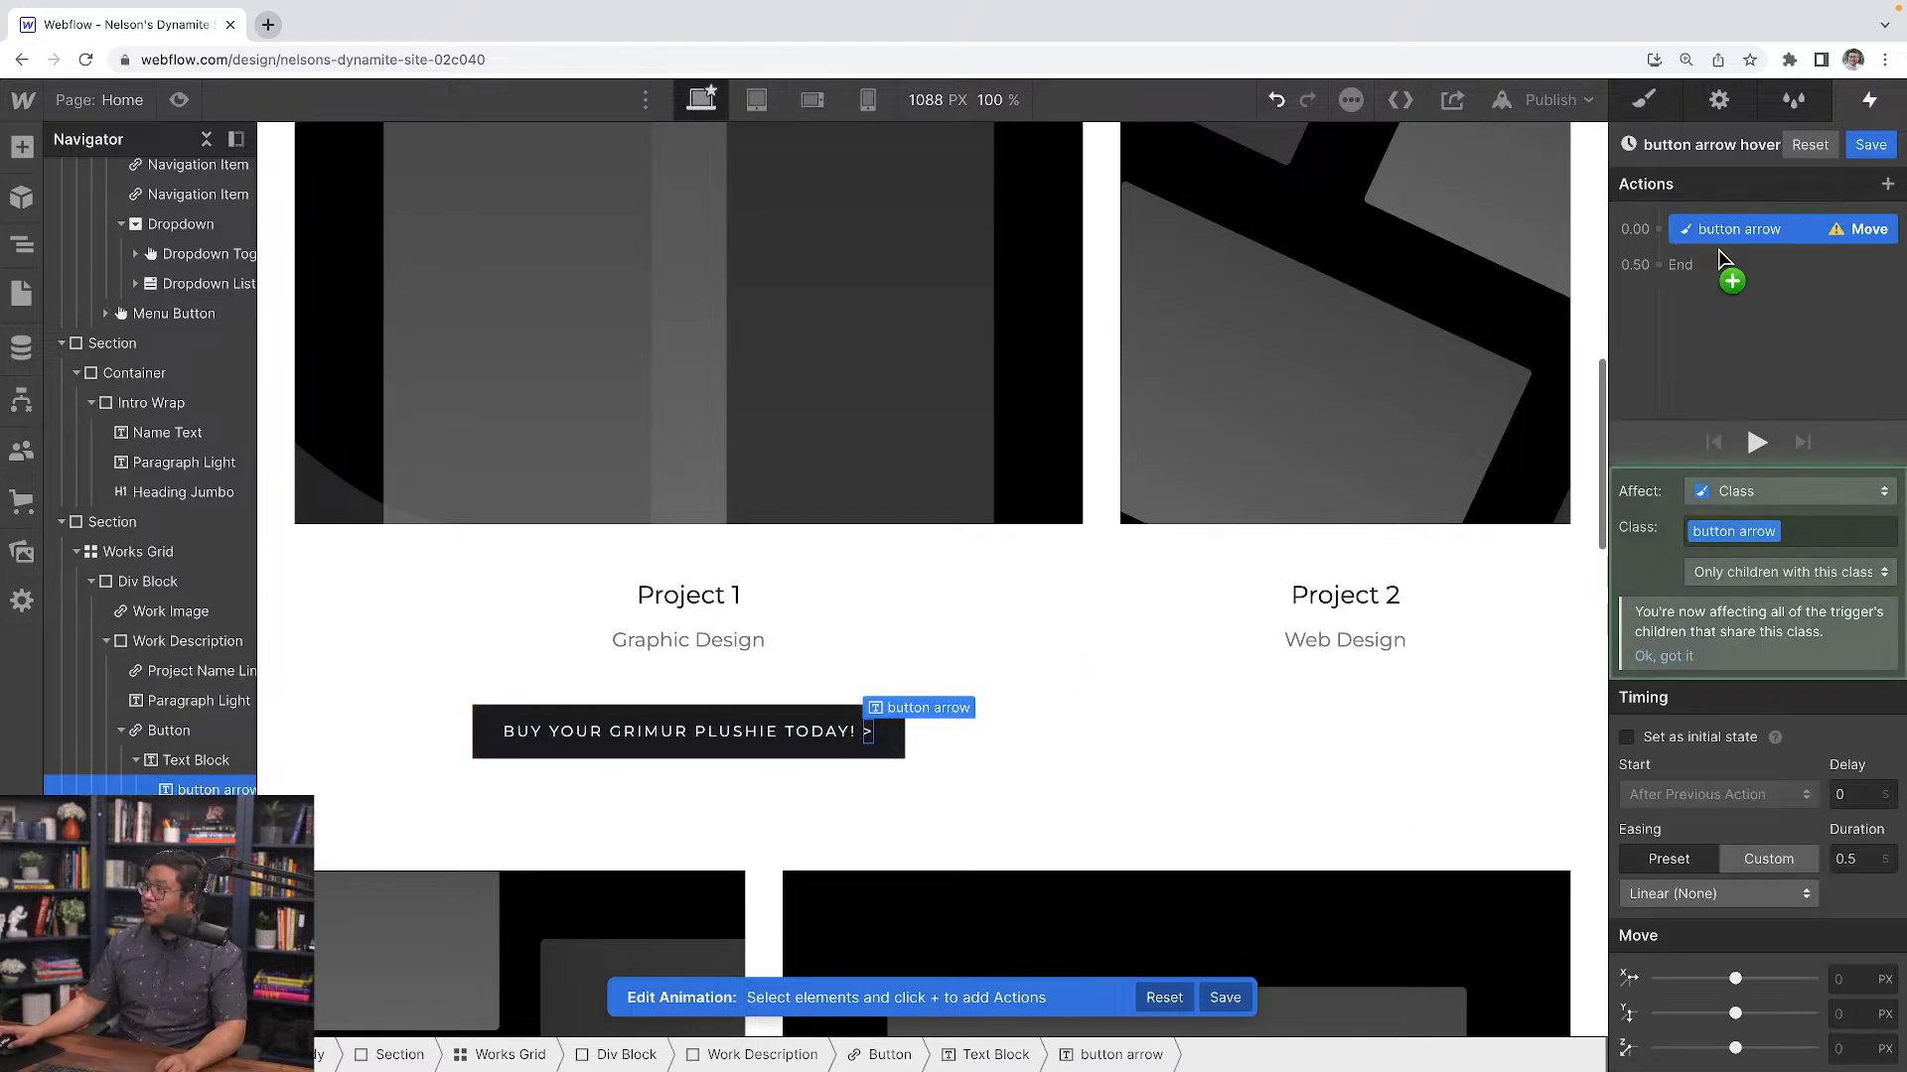
pyautogui.click(1680, 735)
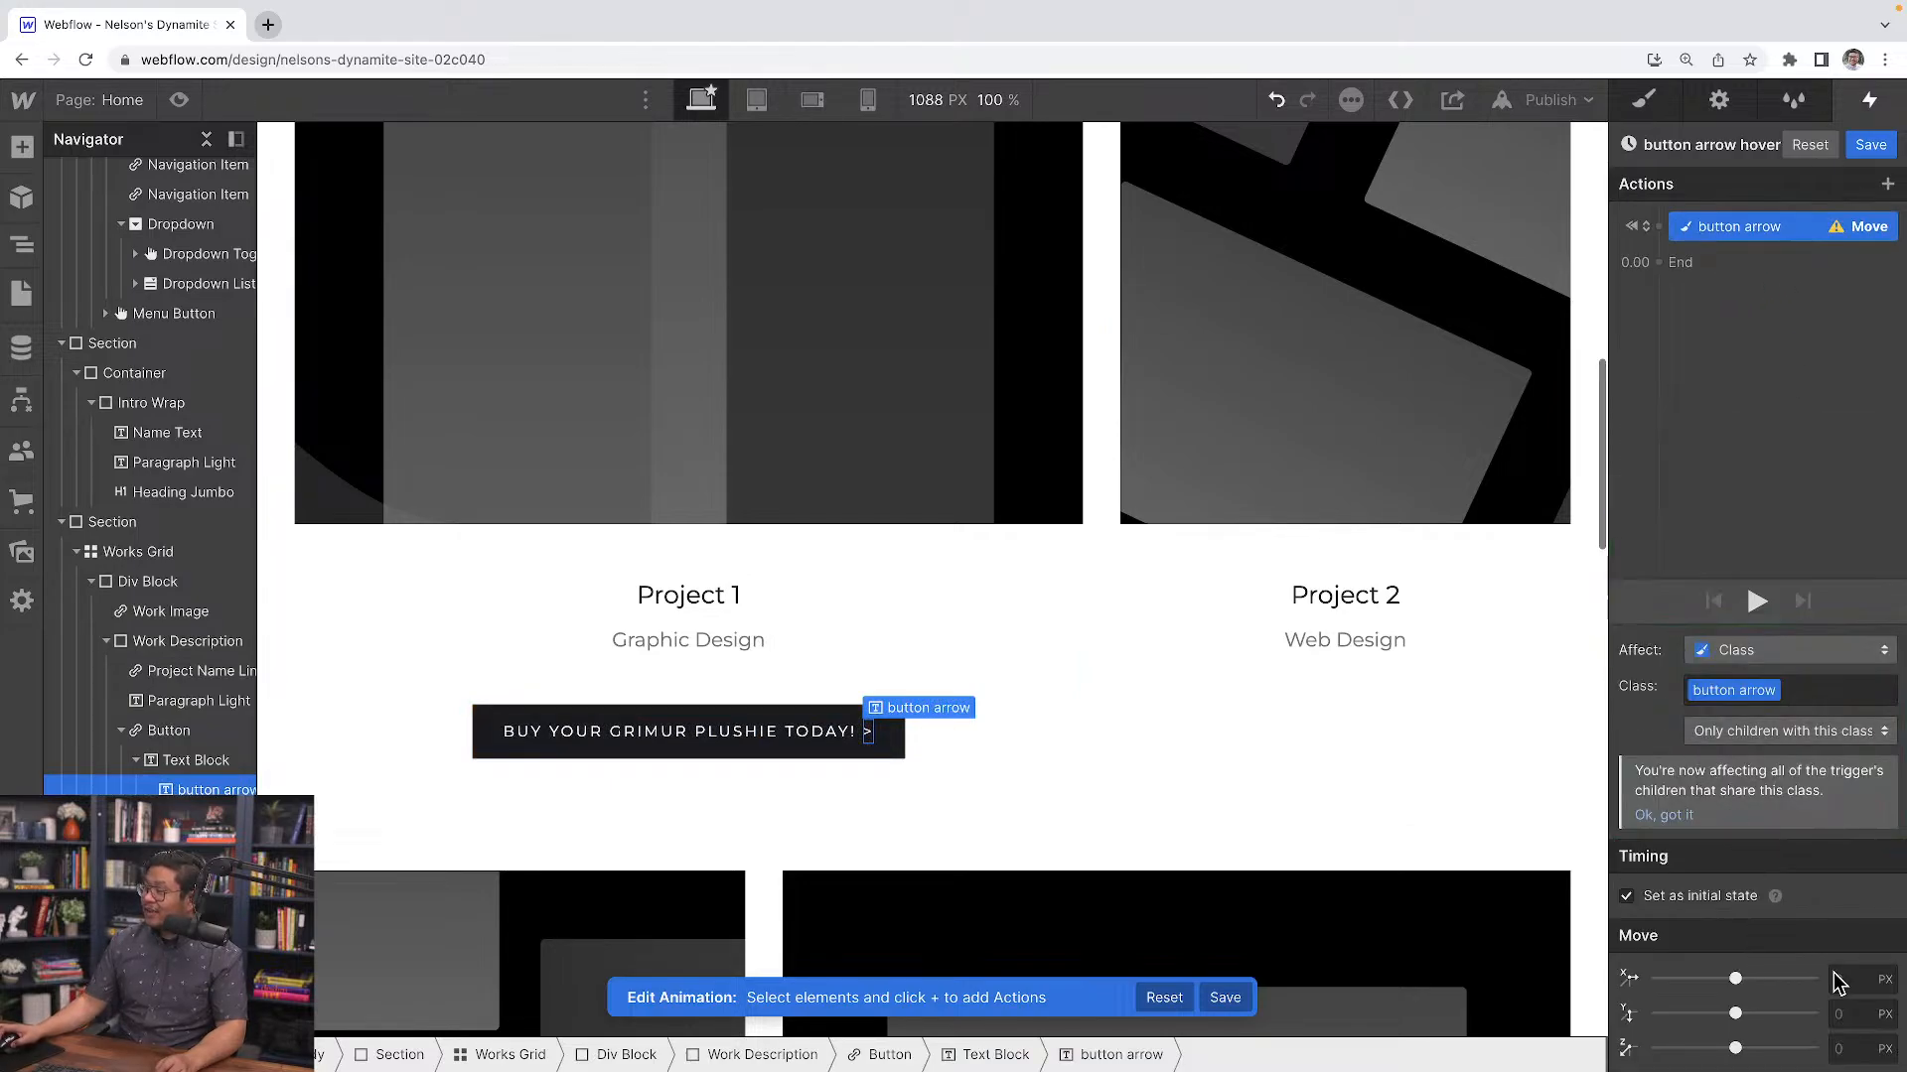
pyautogui.write('0')
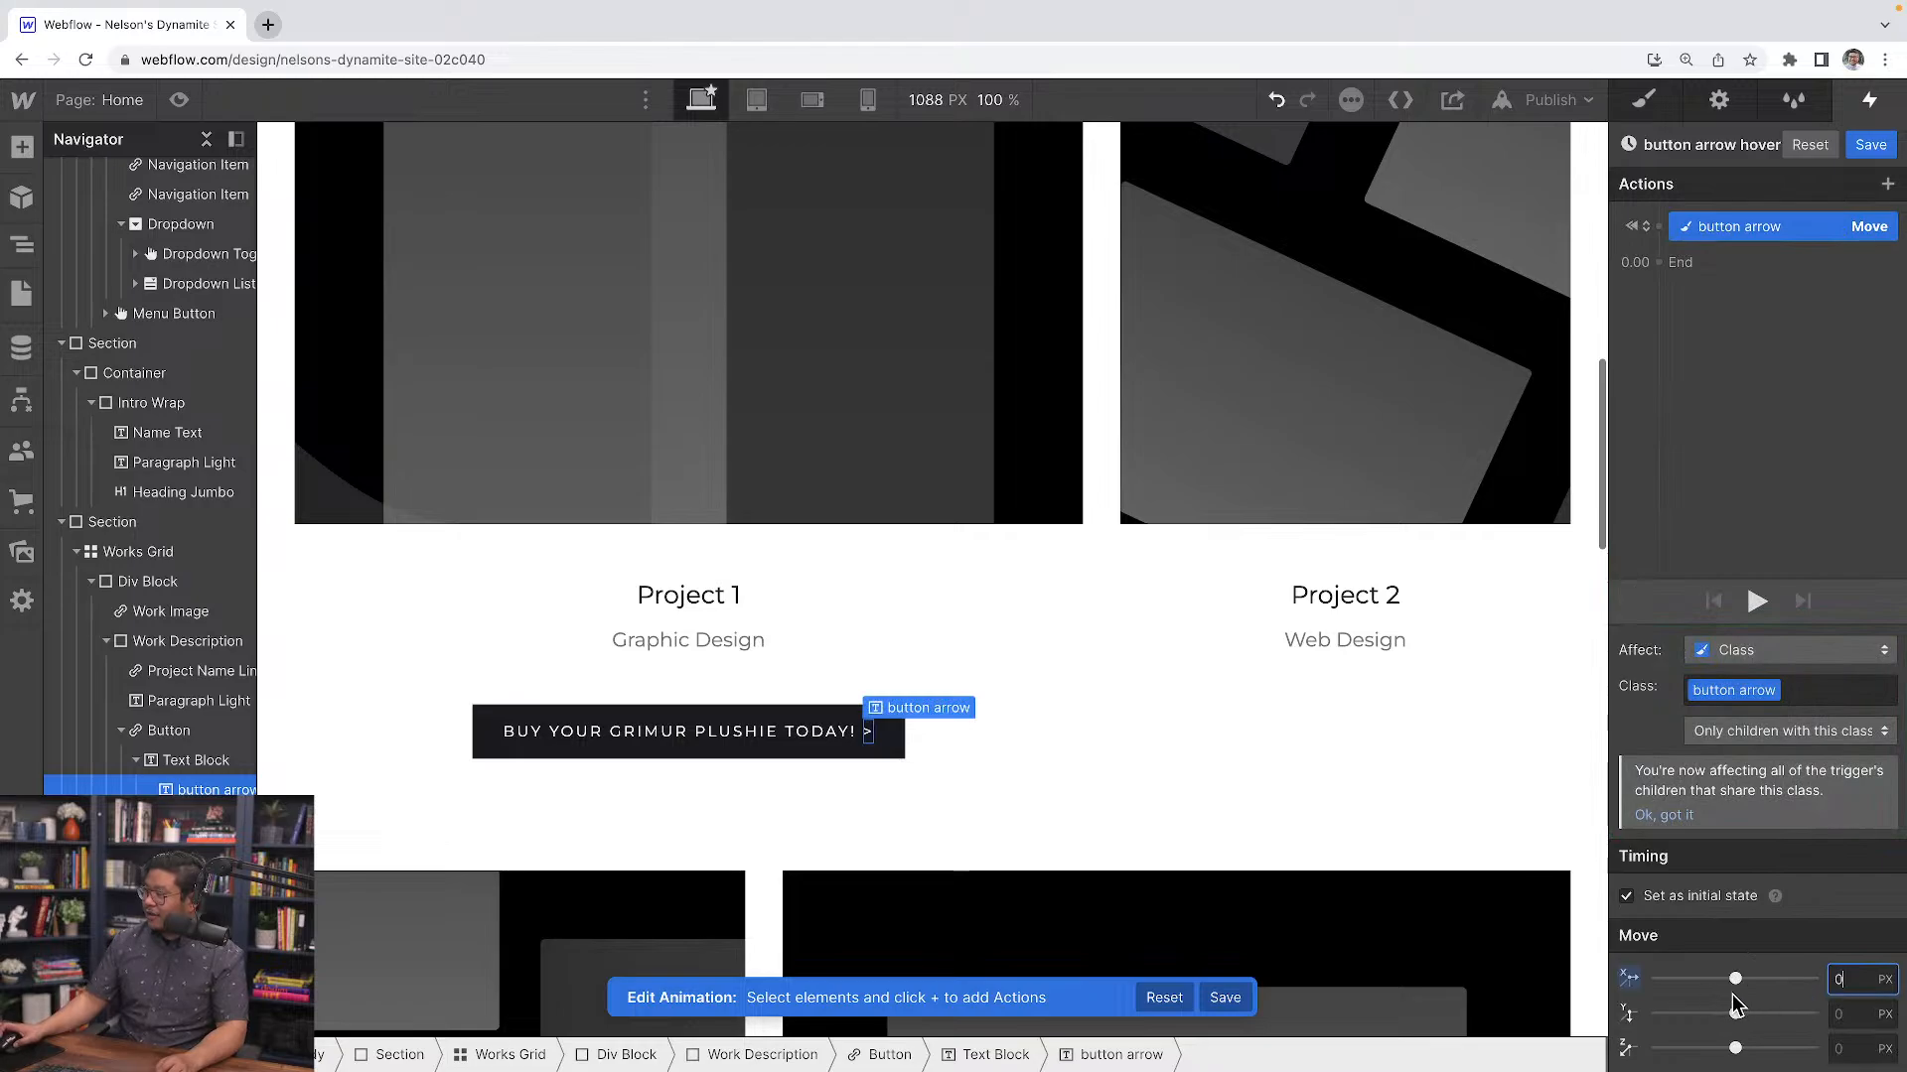
# Add a Move action shifting the button arrow 5 px on X with Ease easing
pyautogui.click(1693, 266)
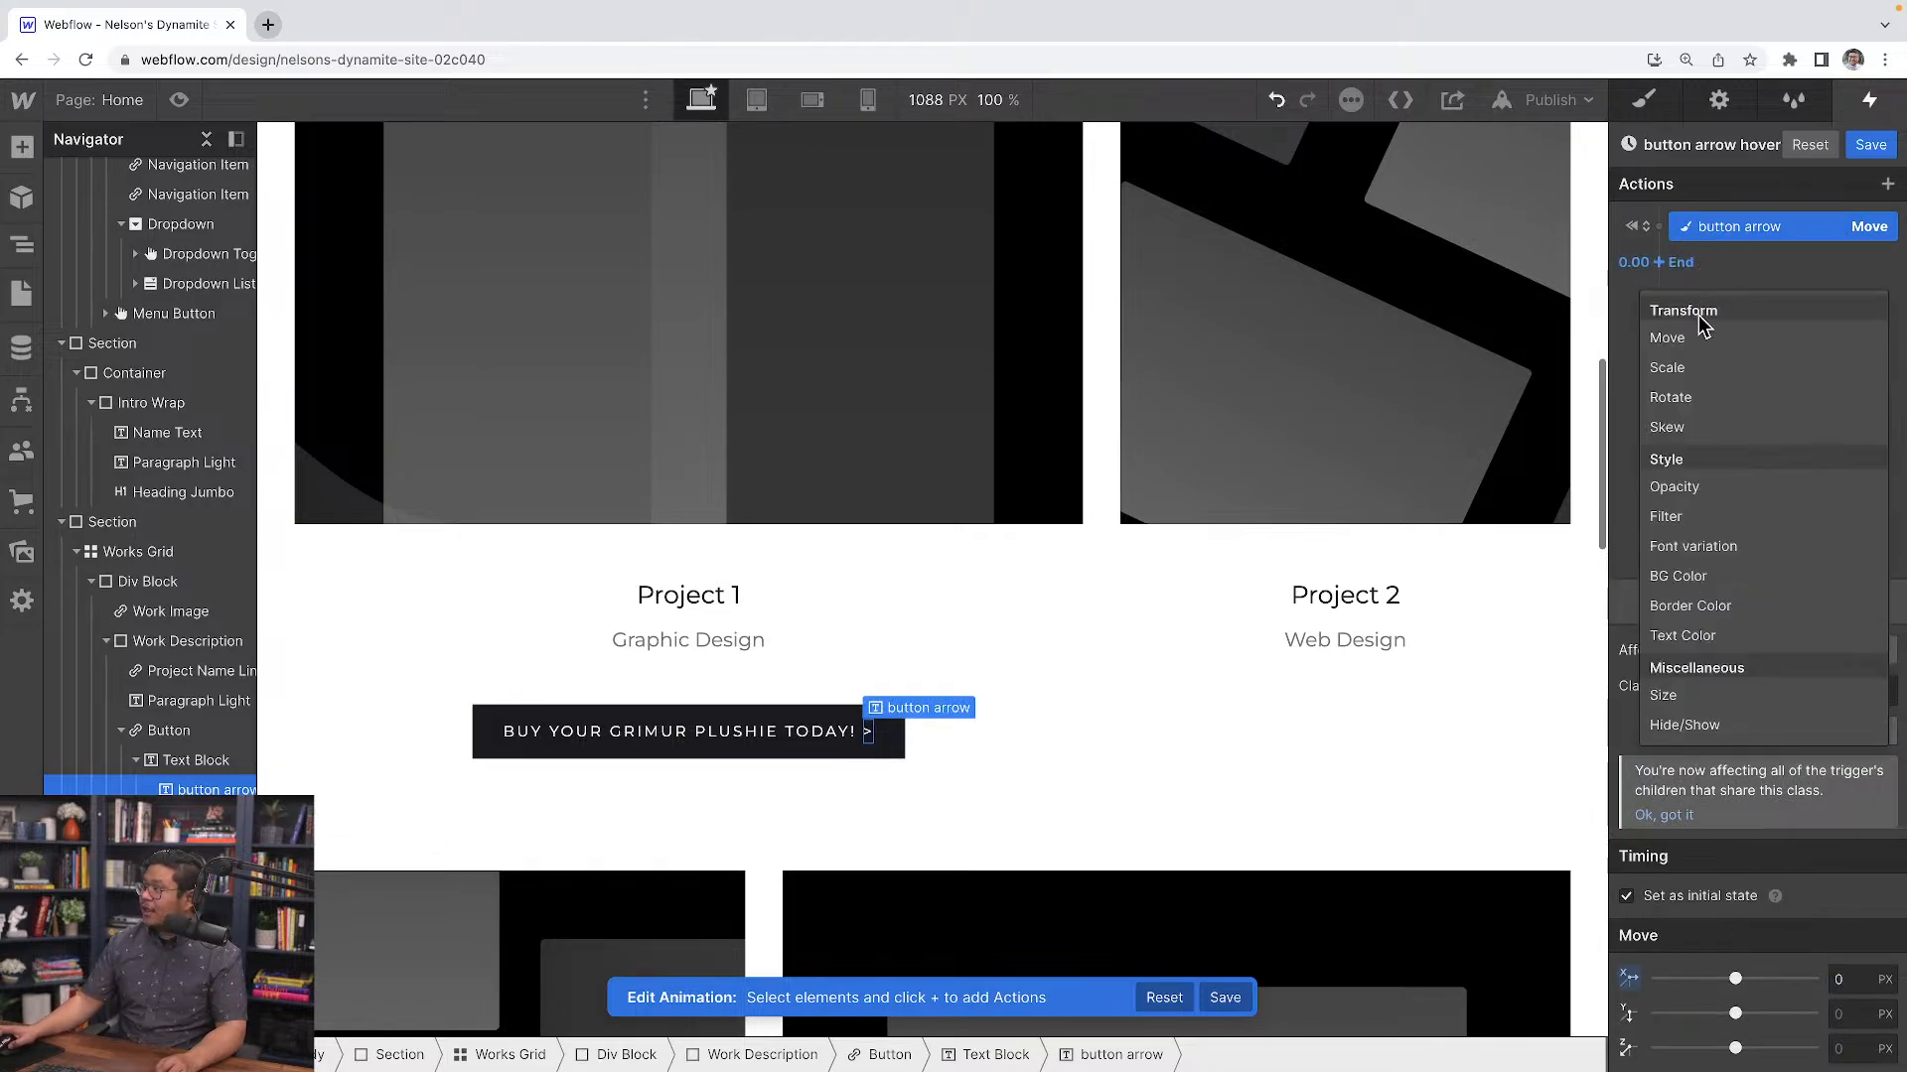
pyautogui.click(1698, 339)
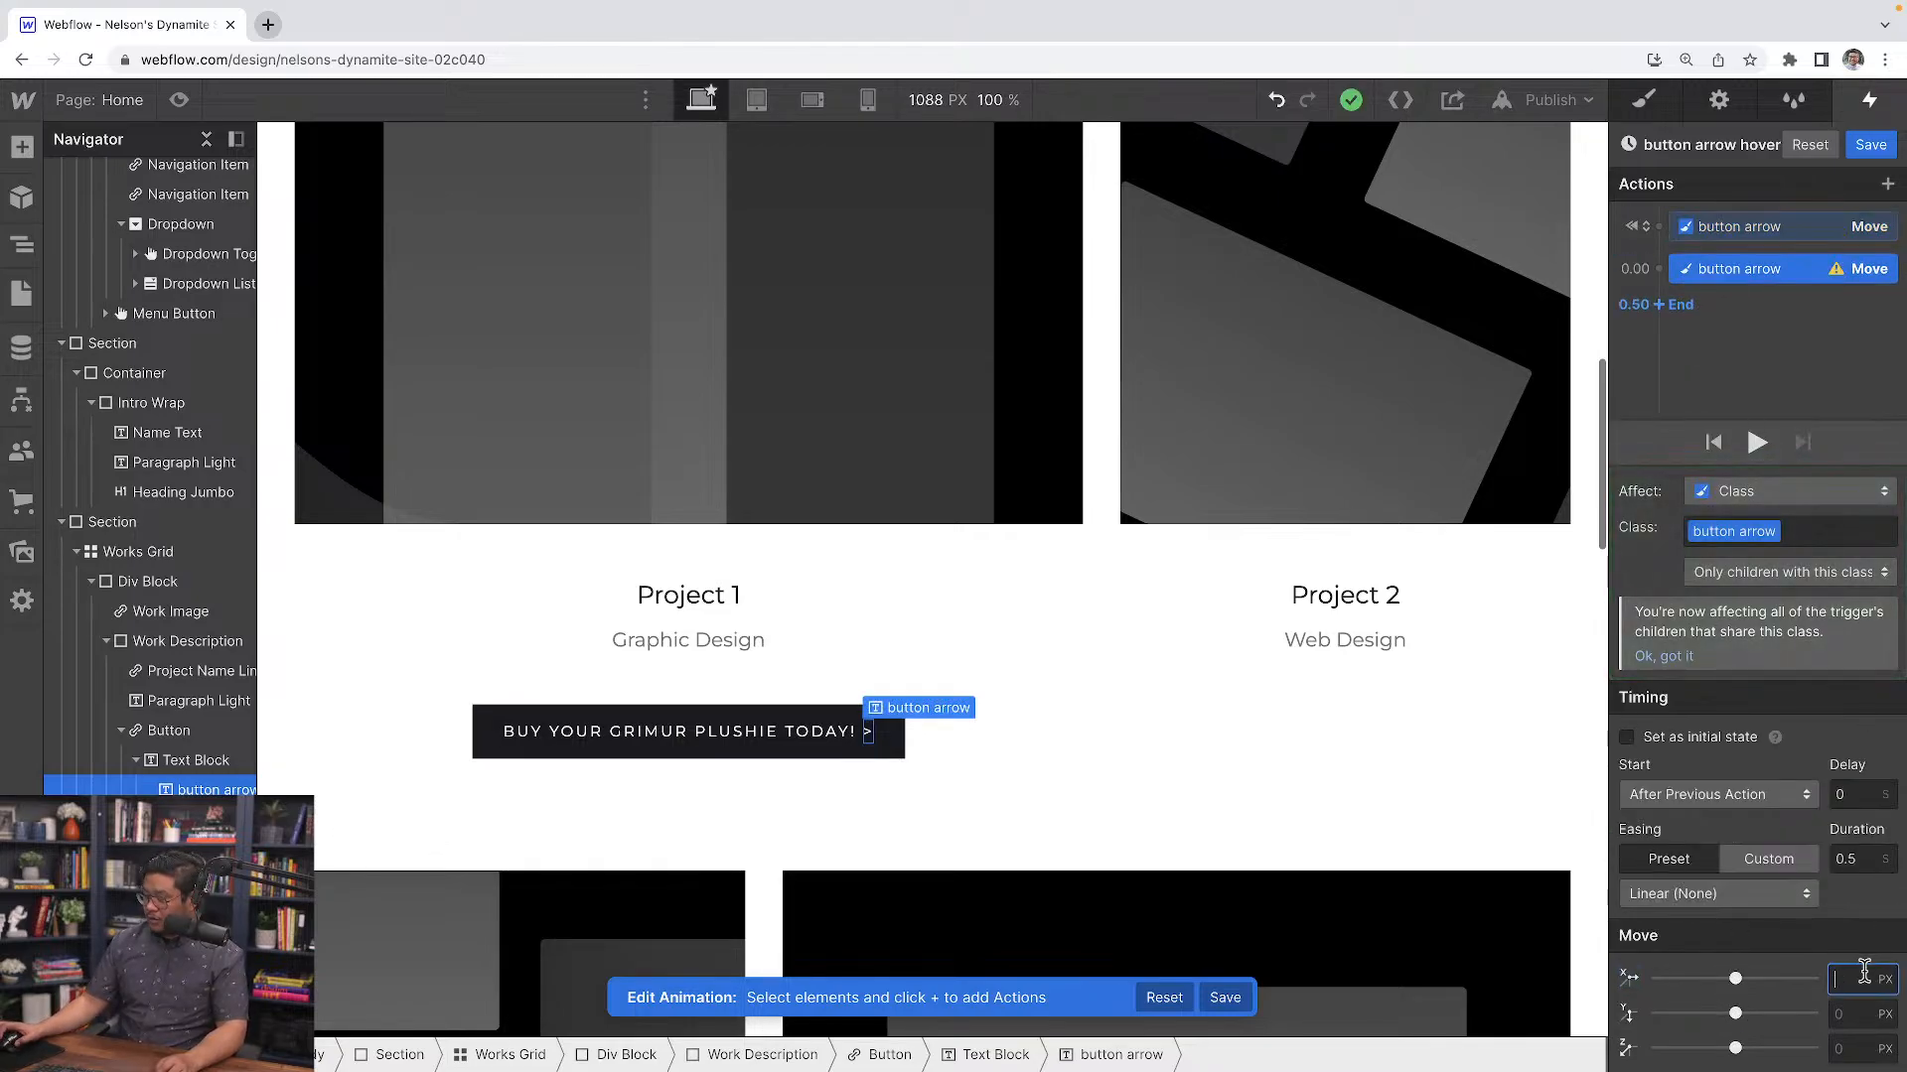
pyautogui.write('5')
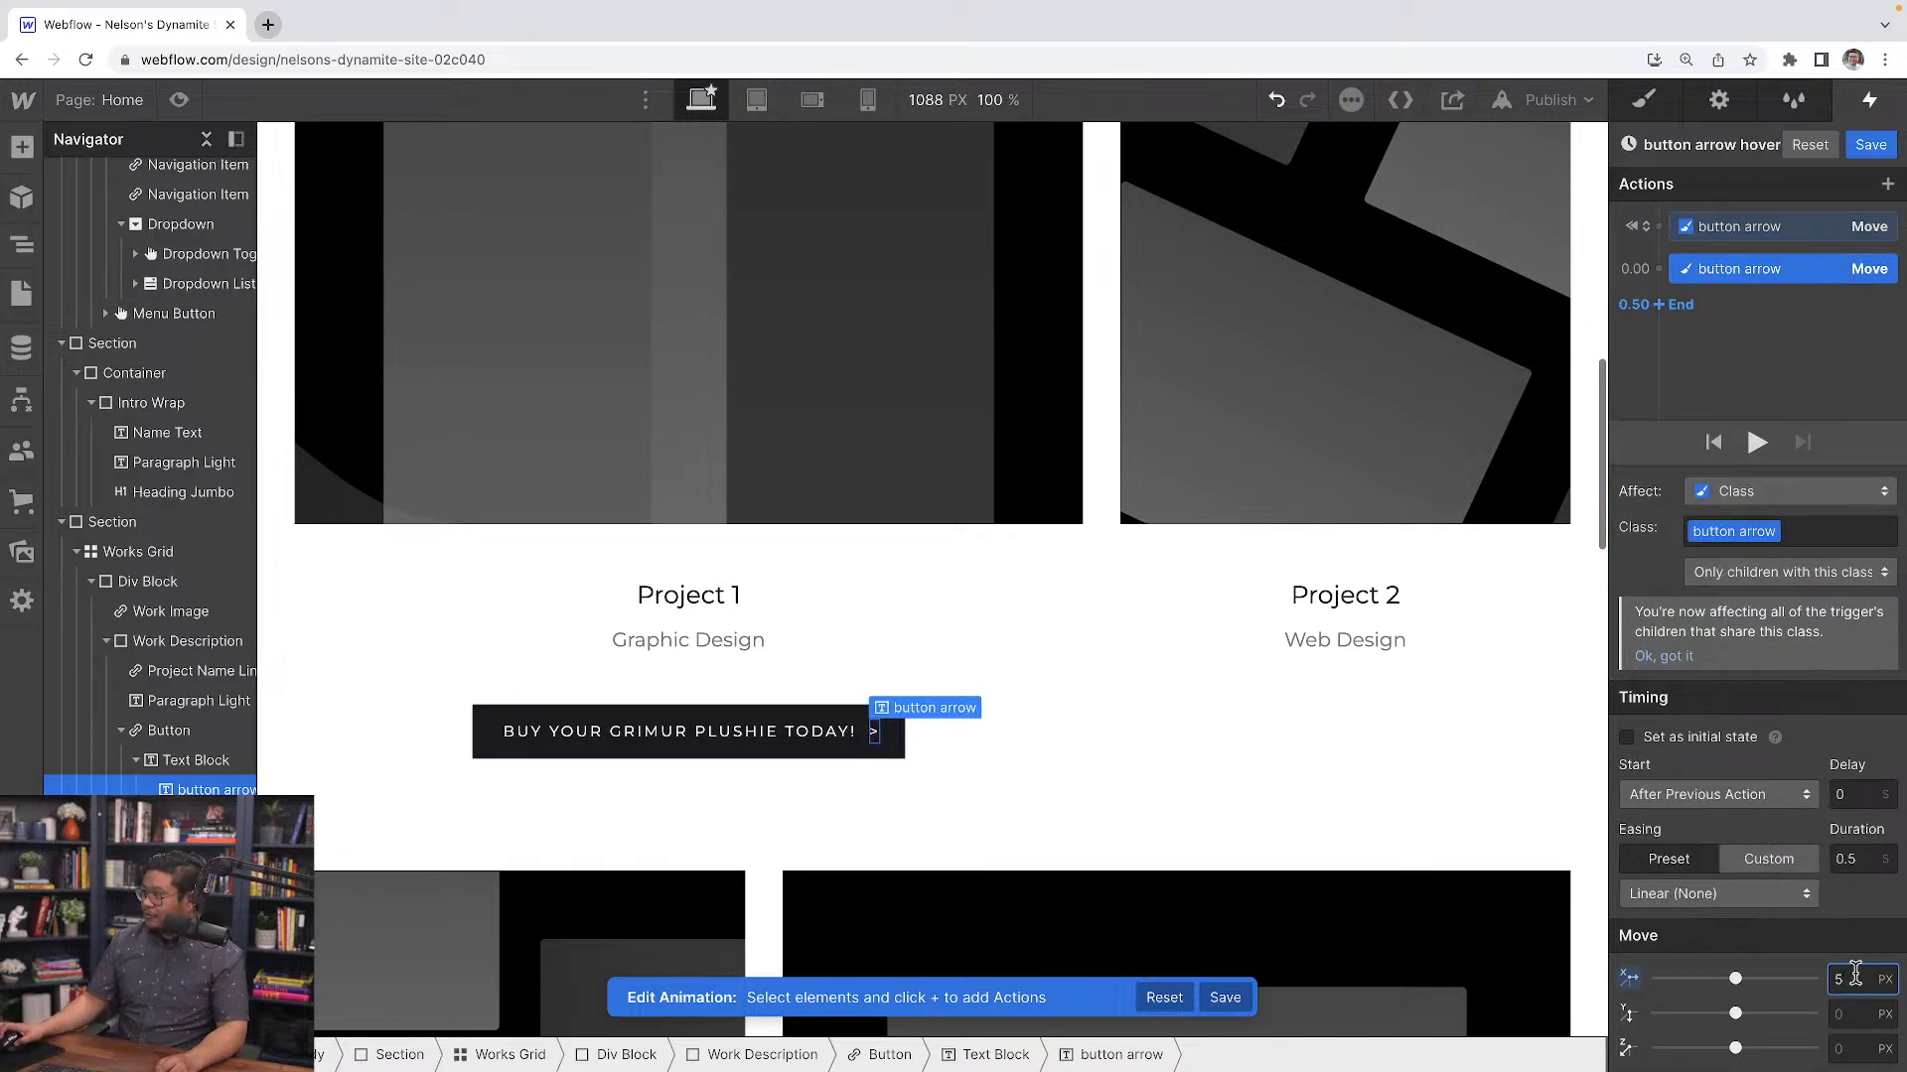
pyautogui.click(1688, 884)
pyautogui.click(1653, 161)
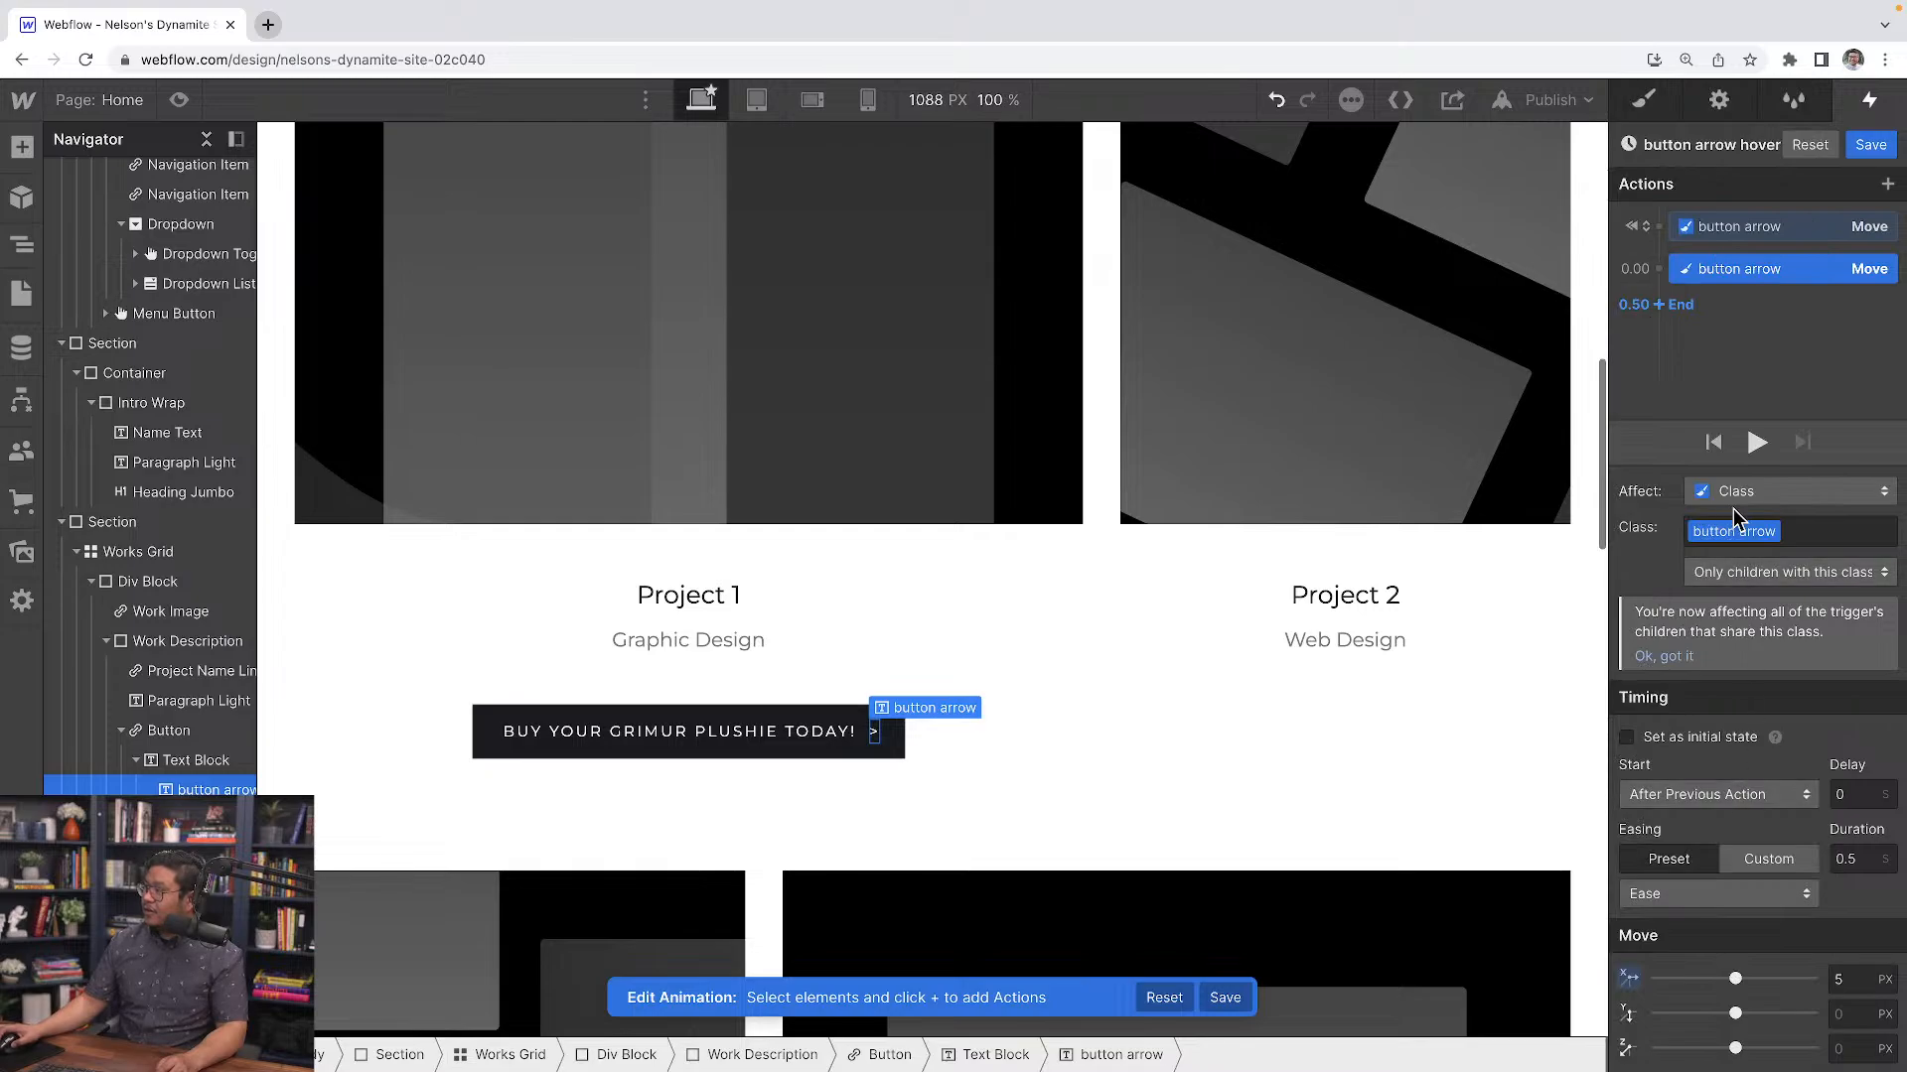
# Preview and save the "button arrow hover" animation
pyautogui.click(1756, 443)
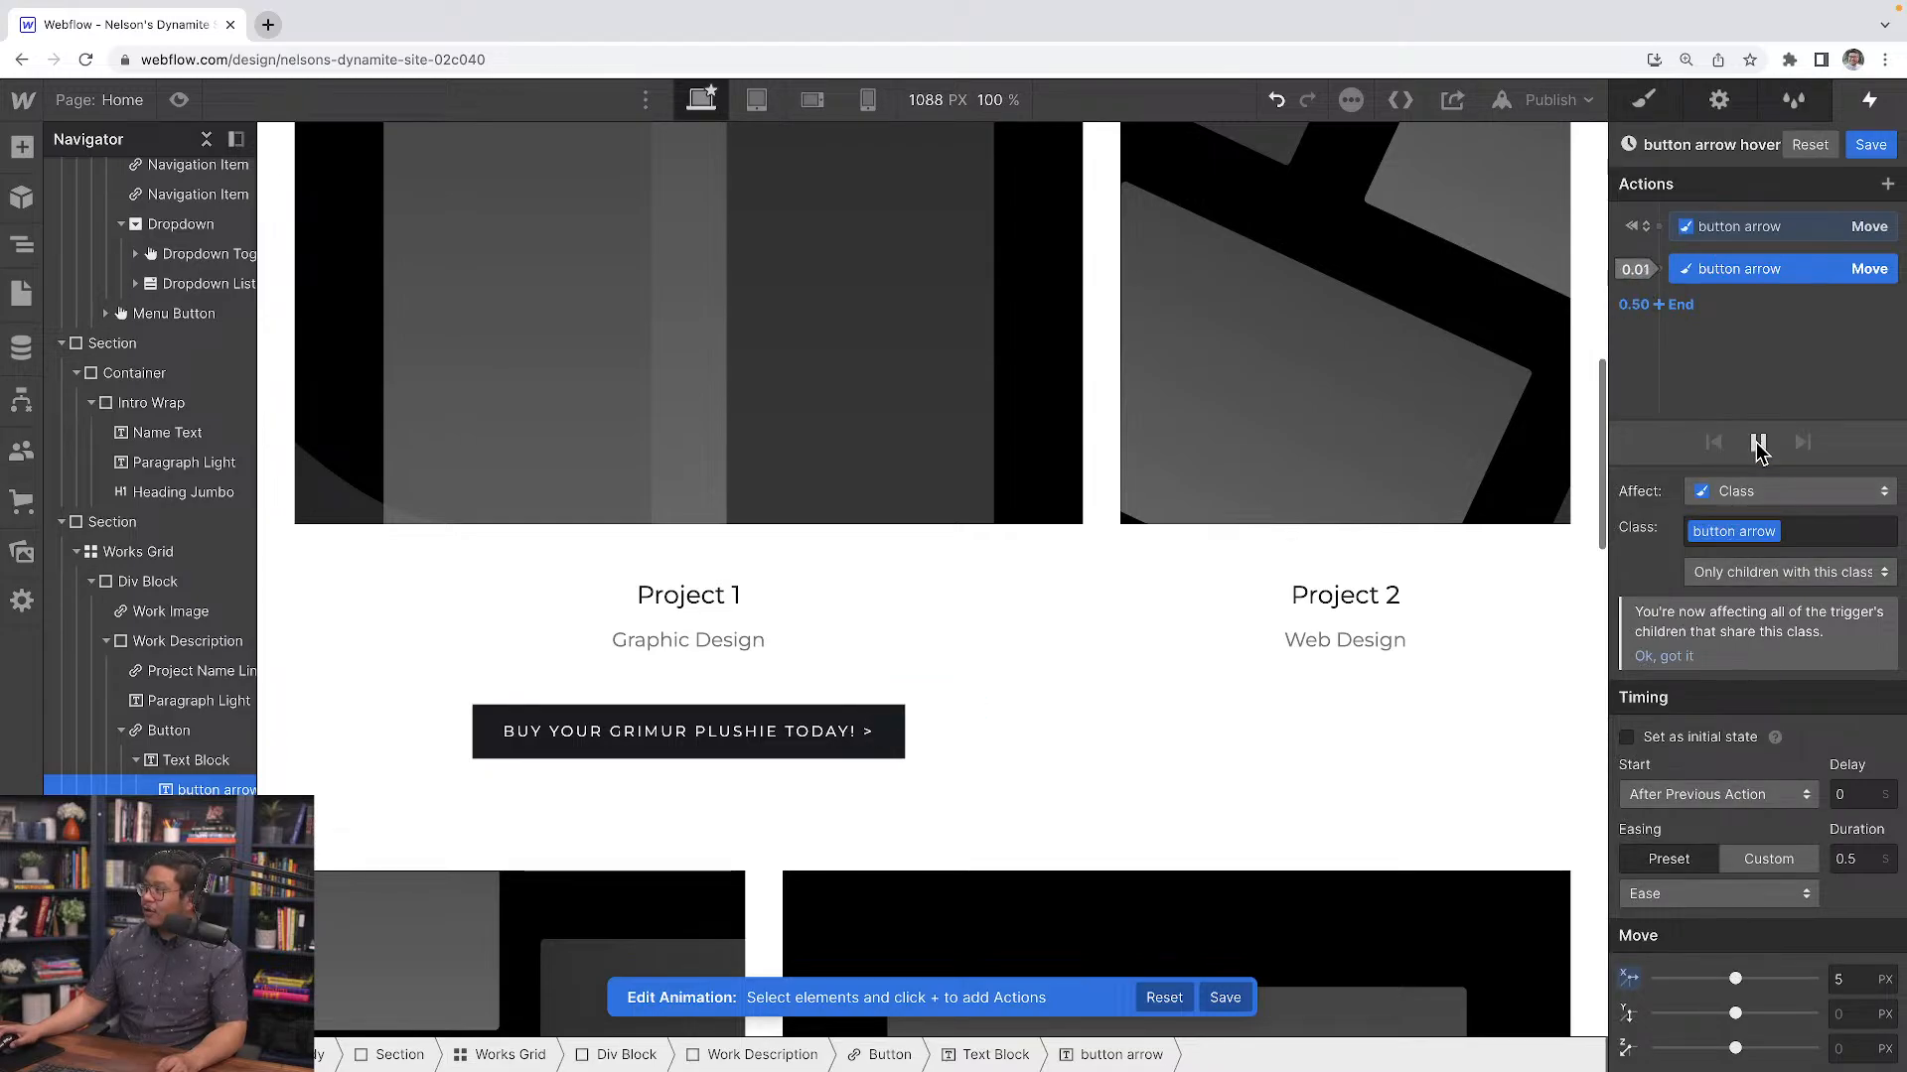
pyautogui.click(1863, 149)
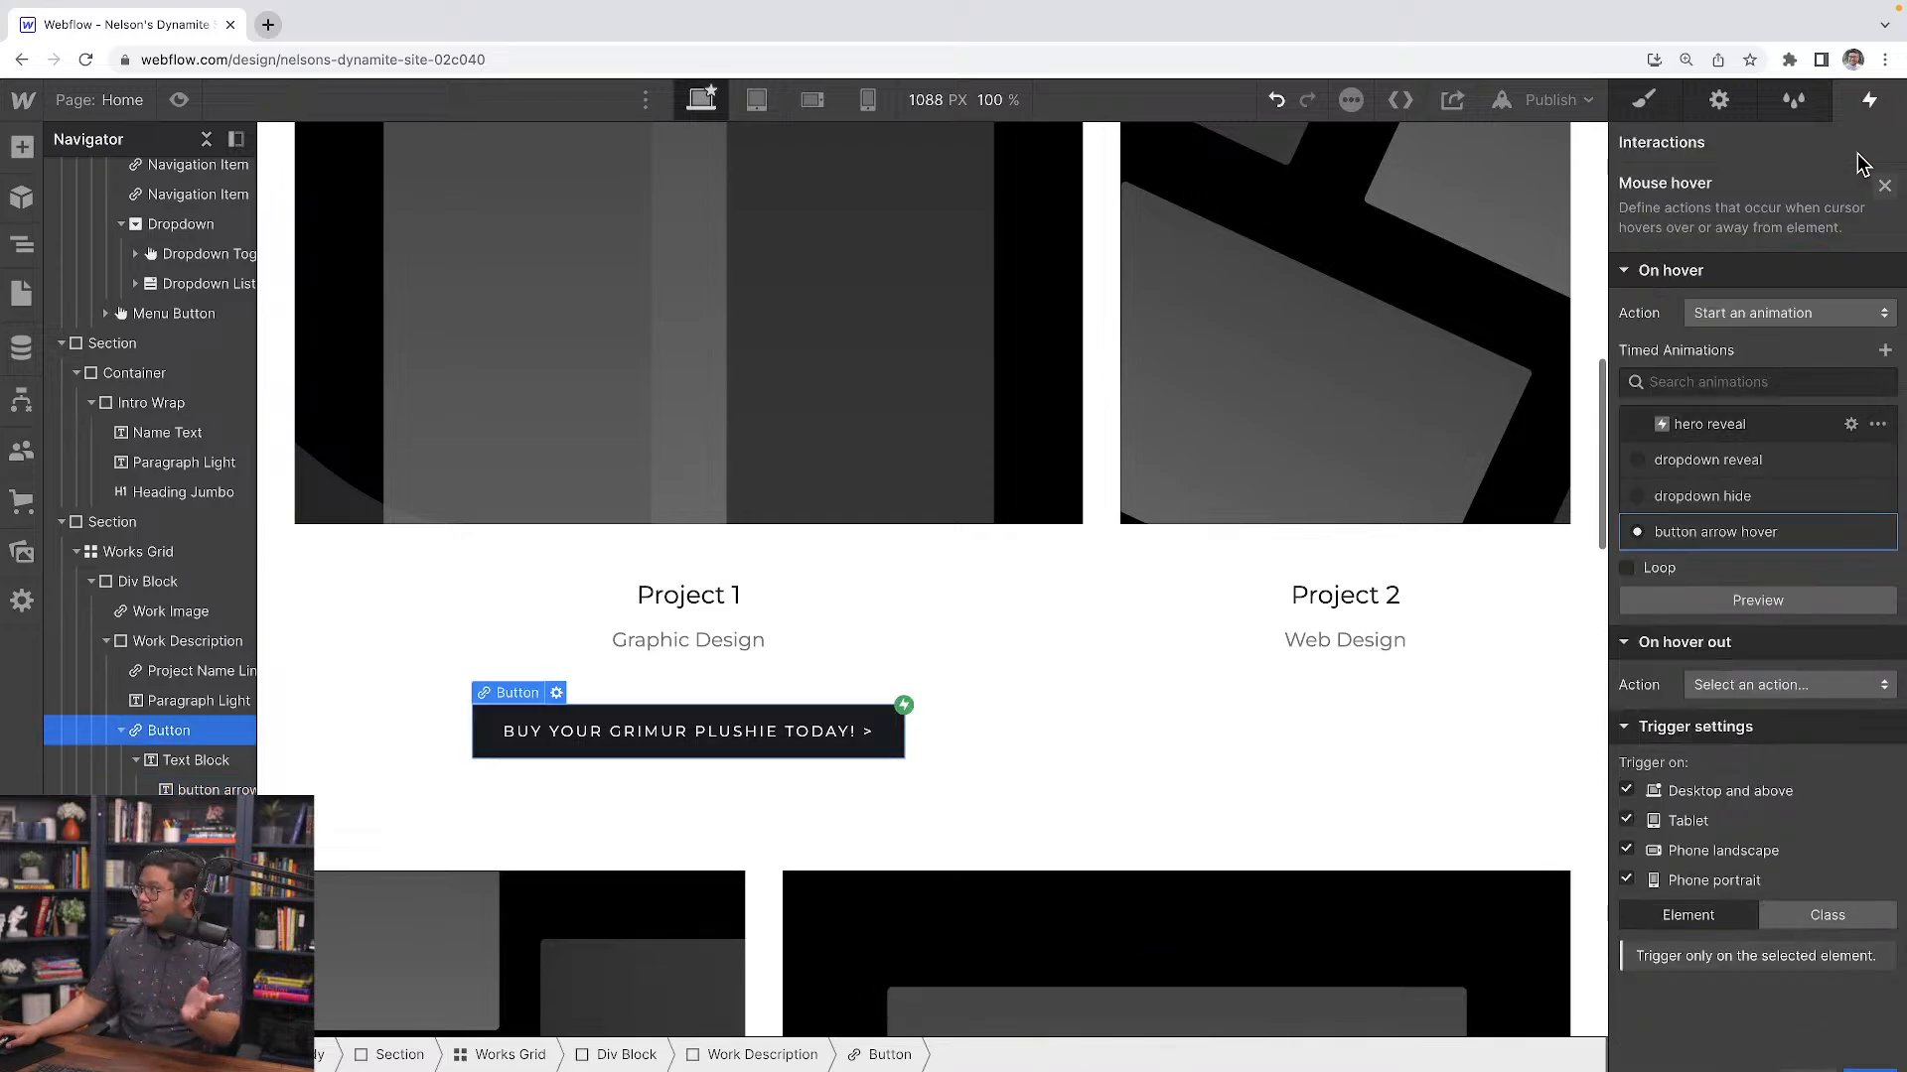
# Set the hover out action to start an animation and duplicate "button arrow hover" for it
pyautogui.click(1788, 684)
pyautogui.click(1724, 413)
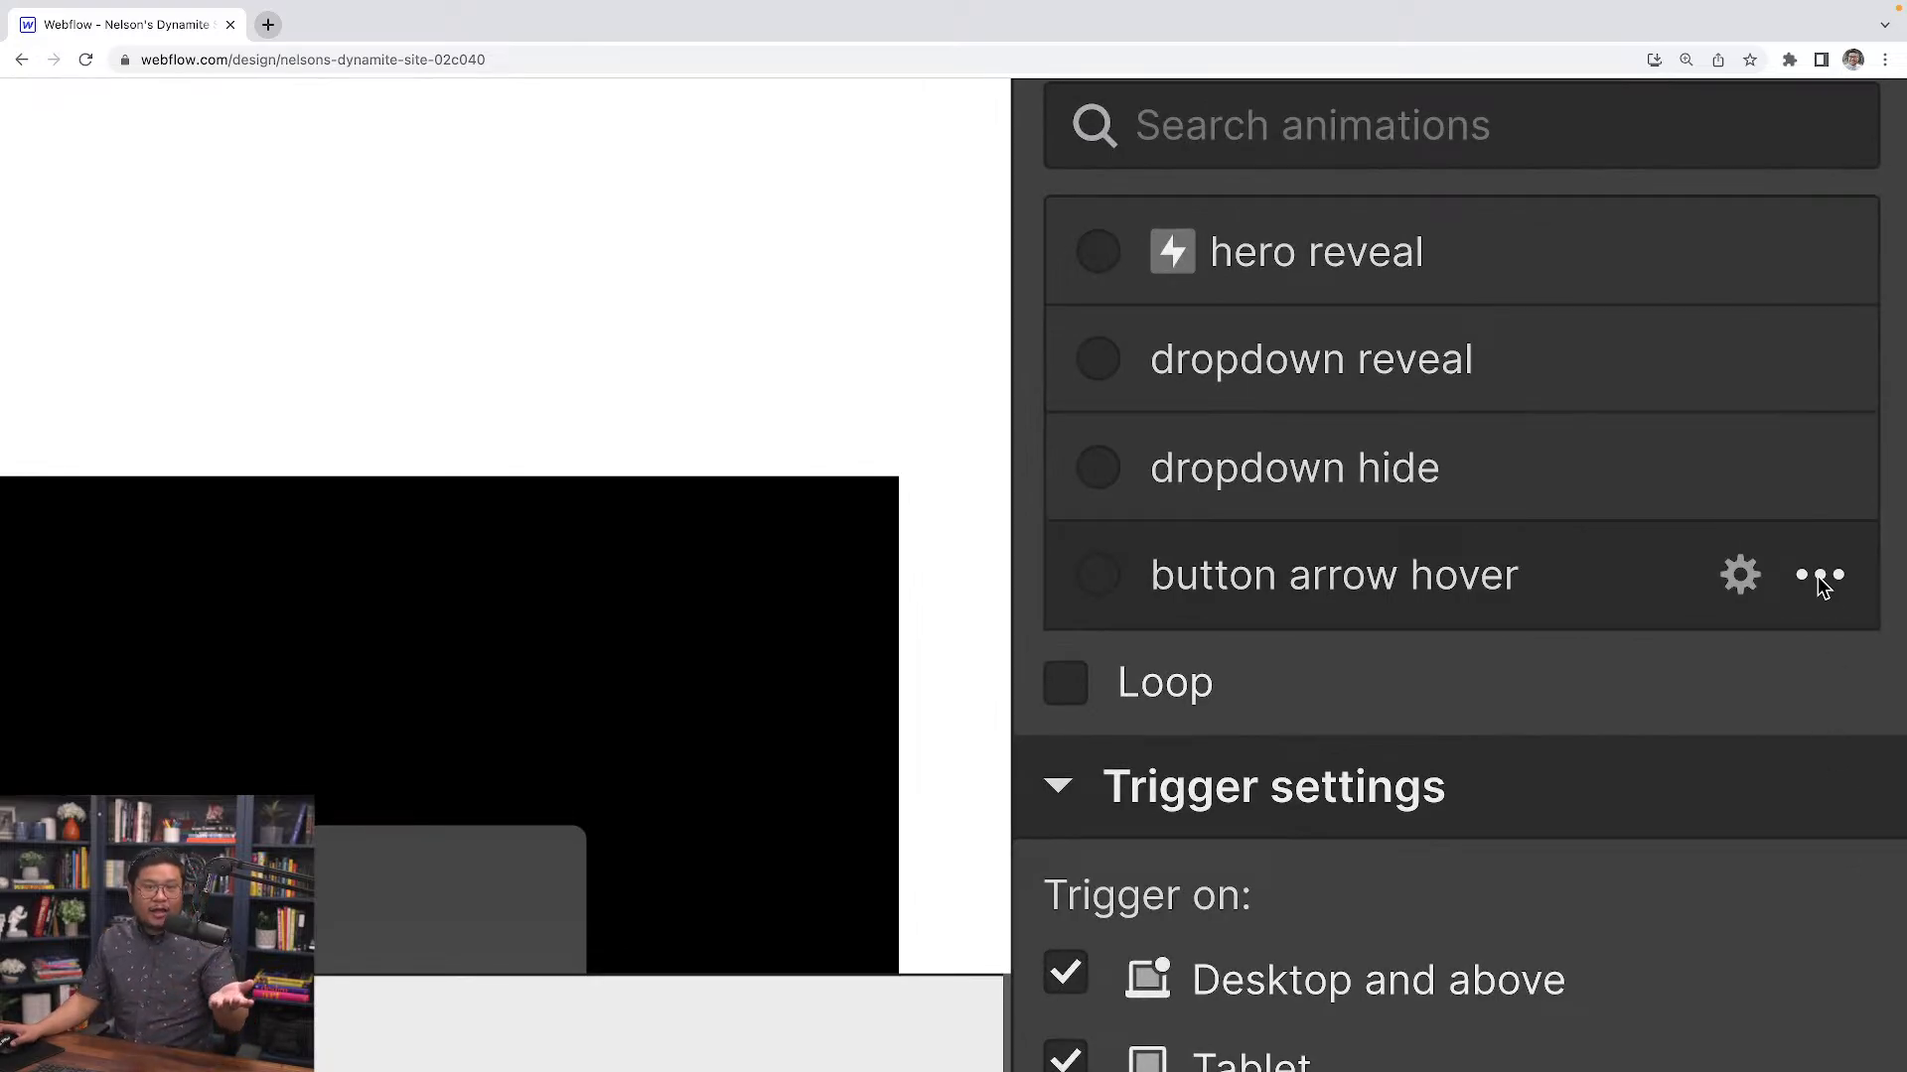
pyautogui.click(1822, 578)
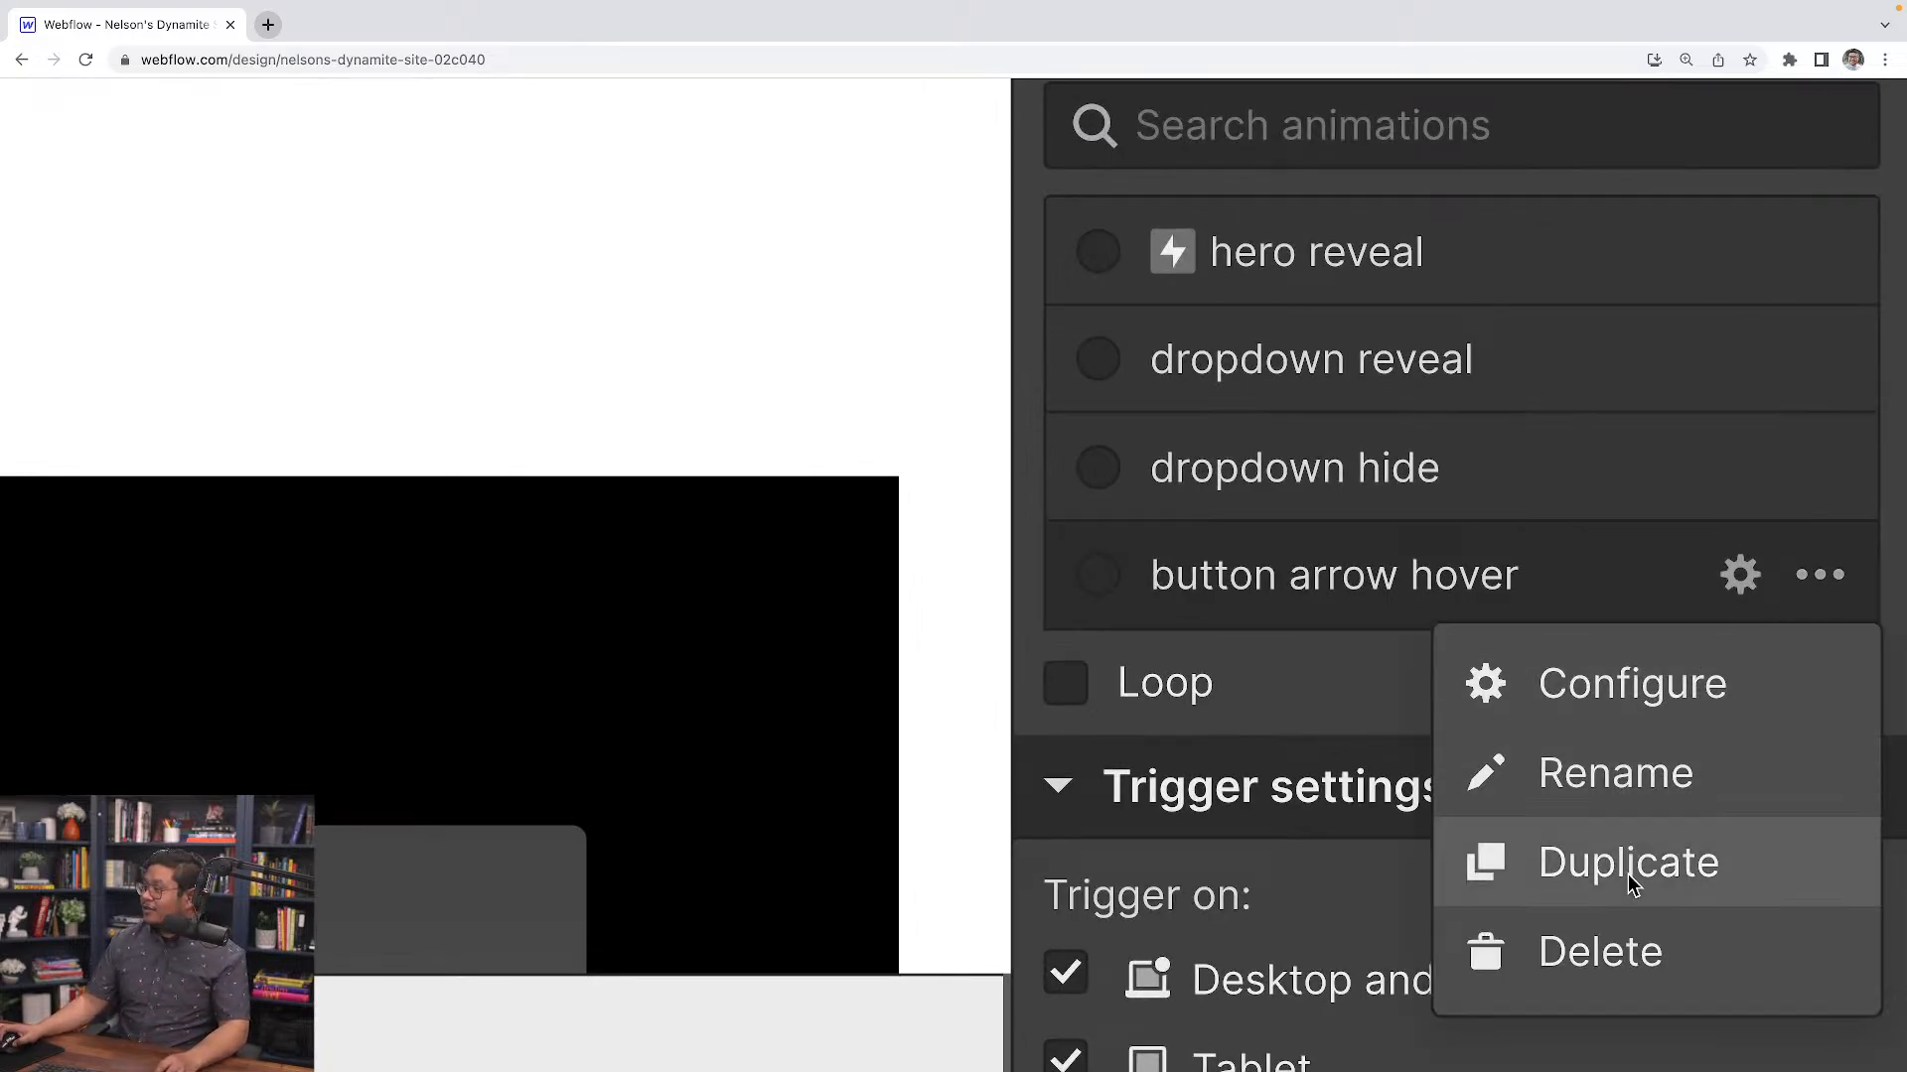
pyautogui.click(1716, 874)
pyautogui.click(1504, 814)
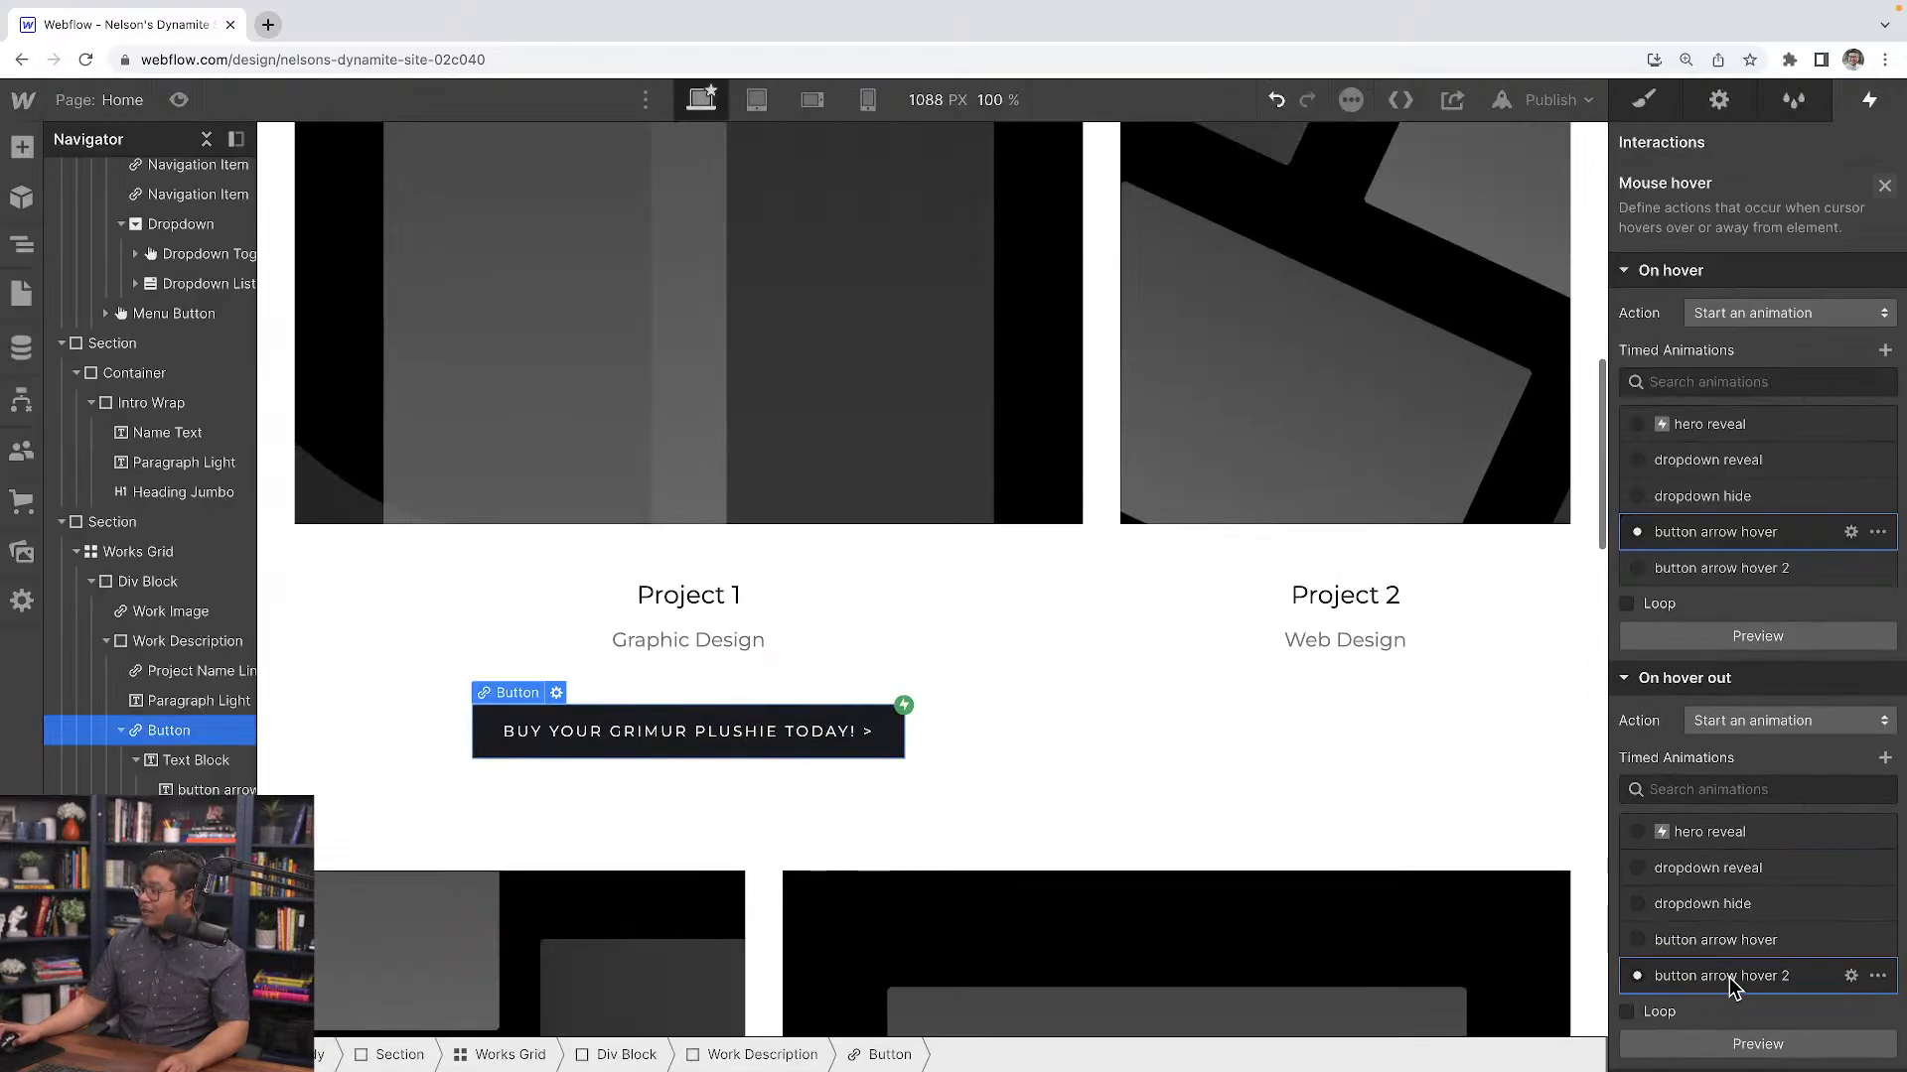
# Rename the duplicated animation to "button arrow hover out"
pyautogui.click(1739, 790)
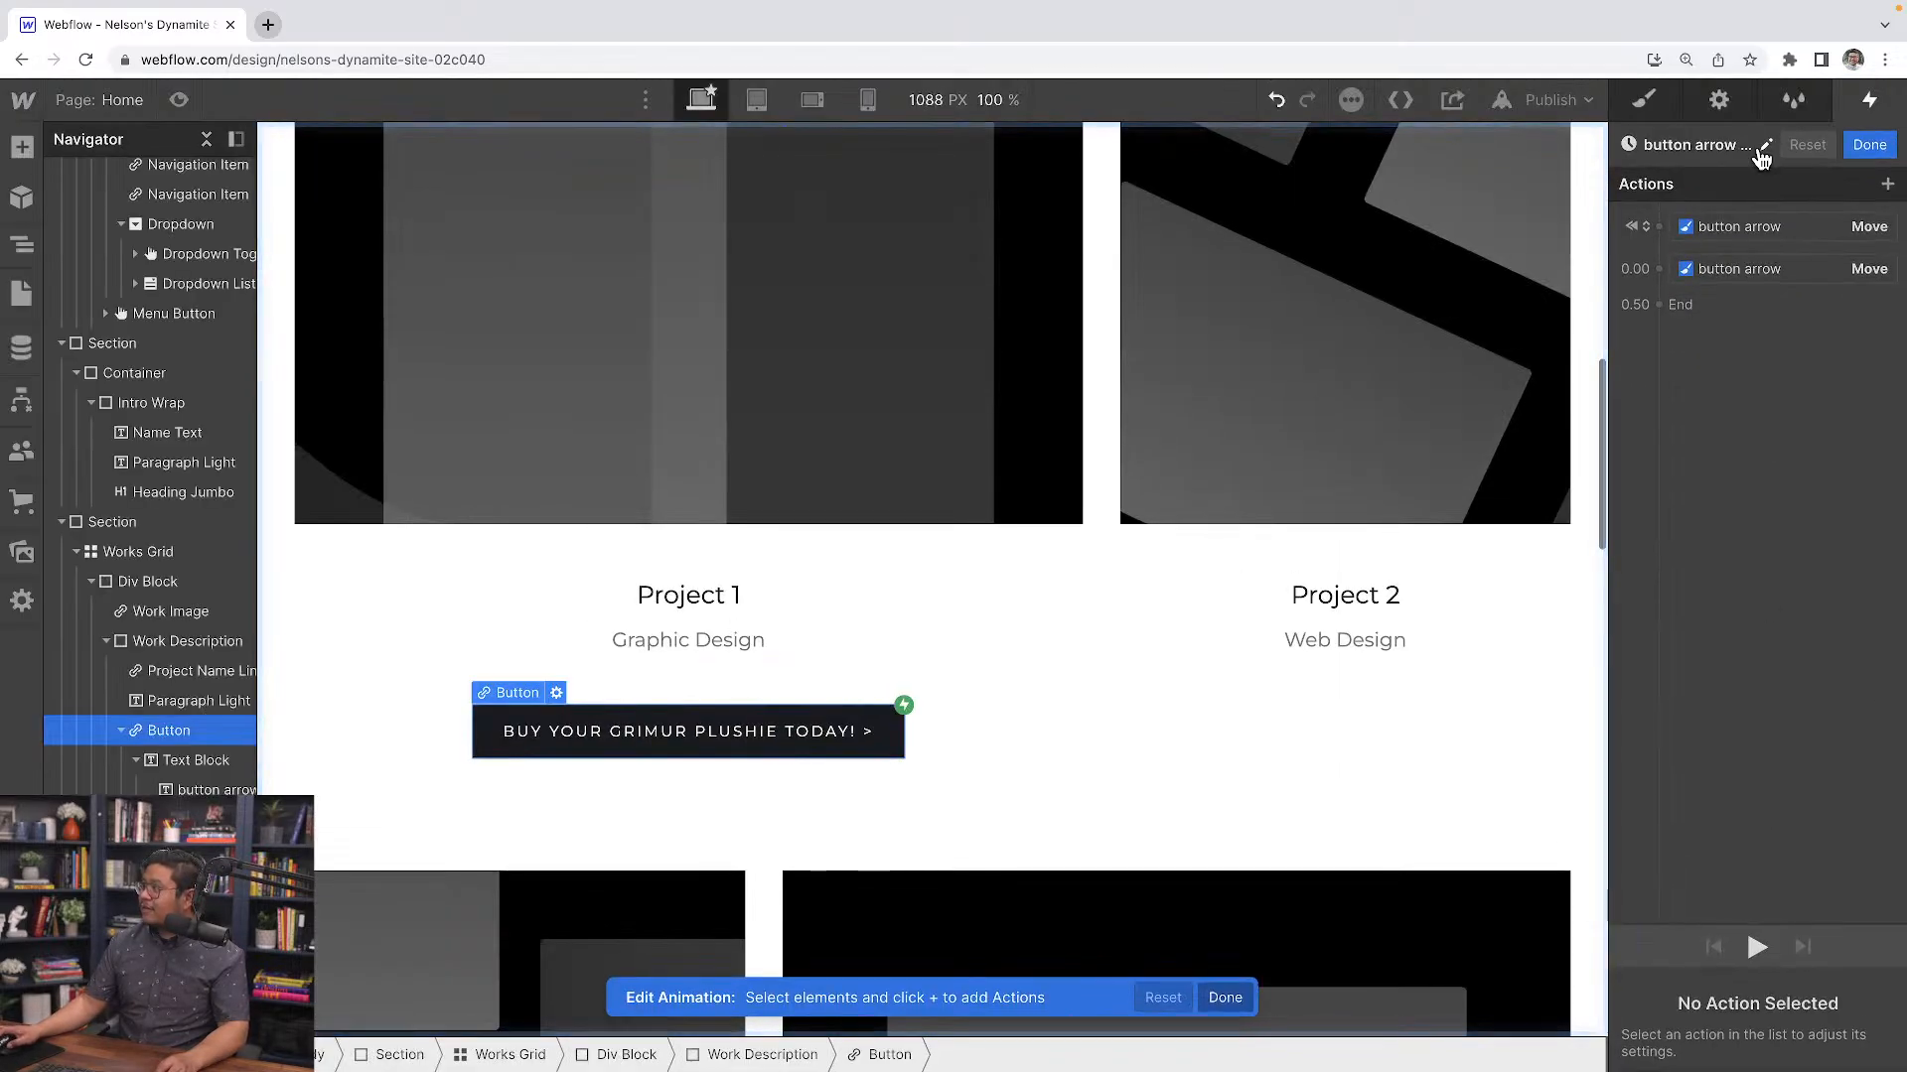
pyautogui.click(1753, 145)
pyautogui.press('Right')
pyautogui.press('BackSpace')
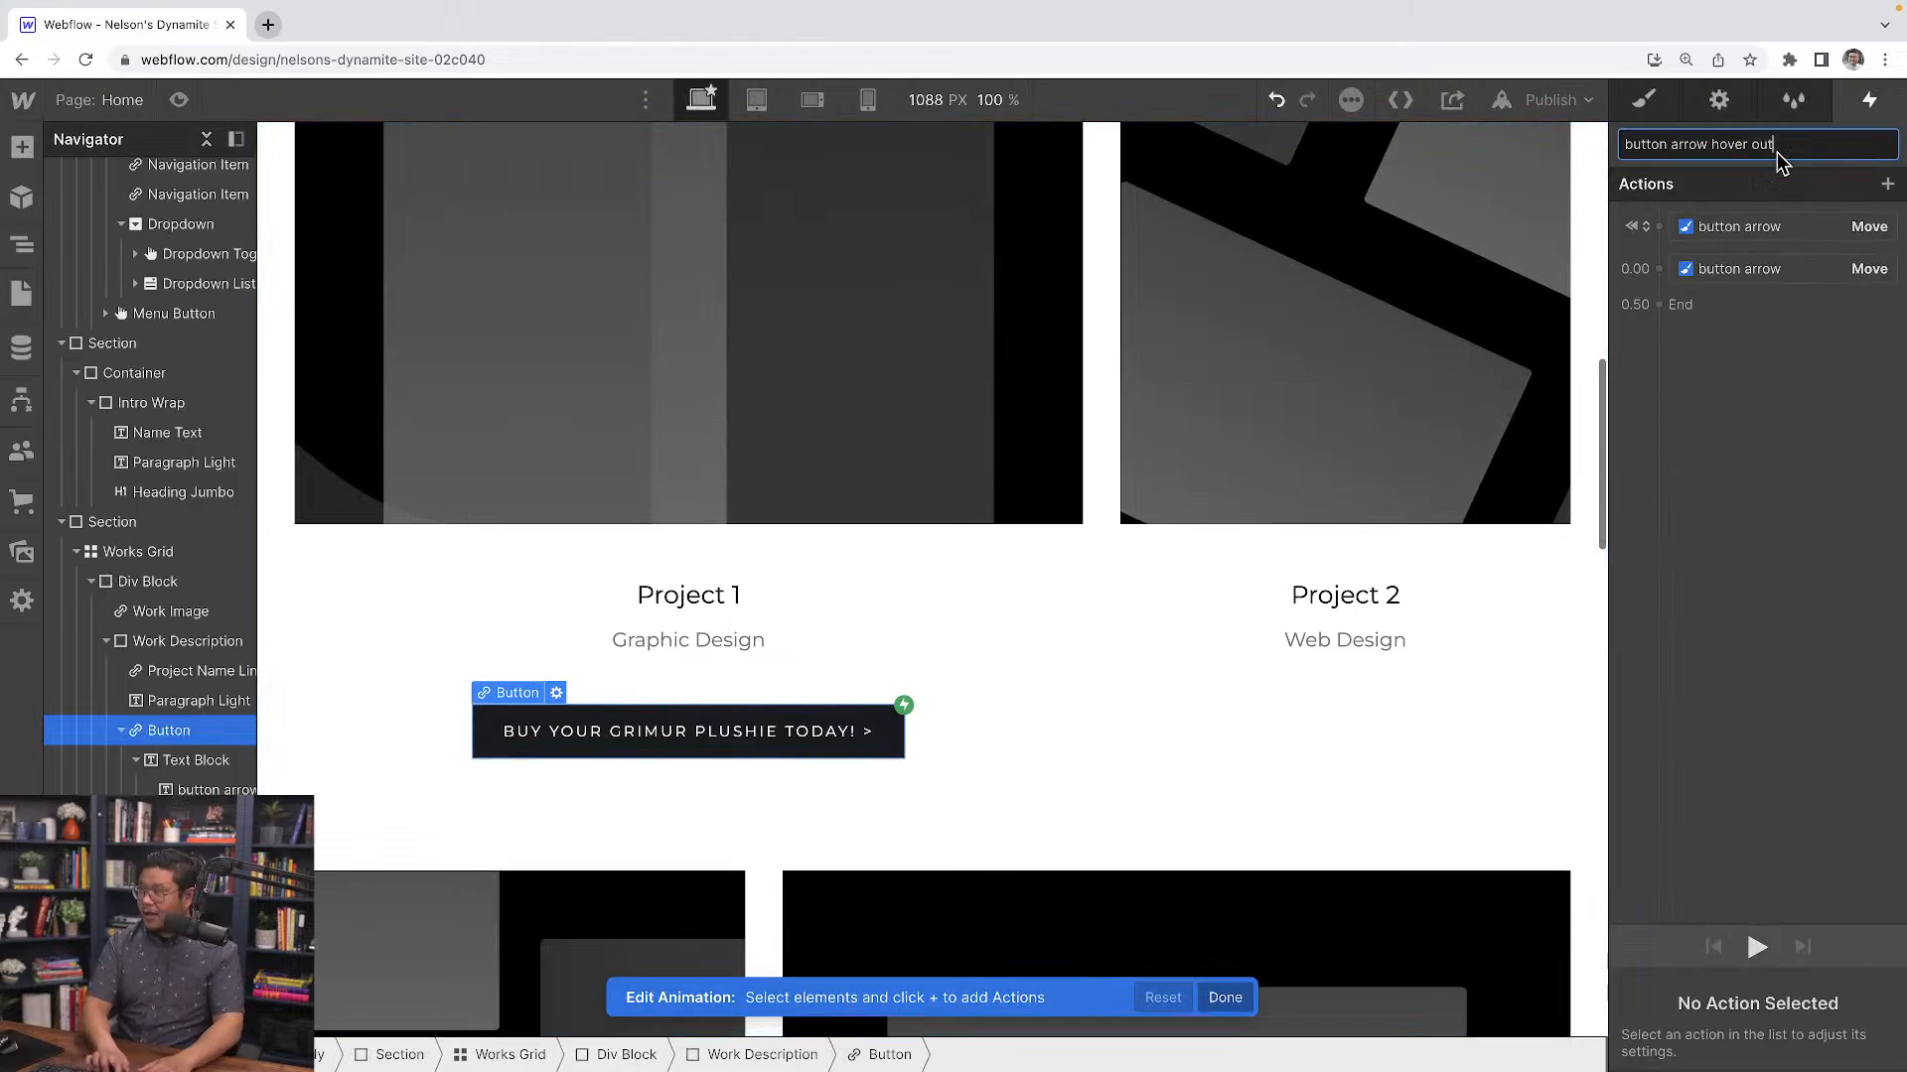
pyautogui.press('Return')
# Reduce the hover out animation to a single timed 0 px Move with Ease easing, and save it
pyautogui.click(1747, 270)
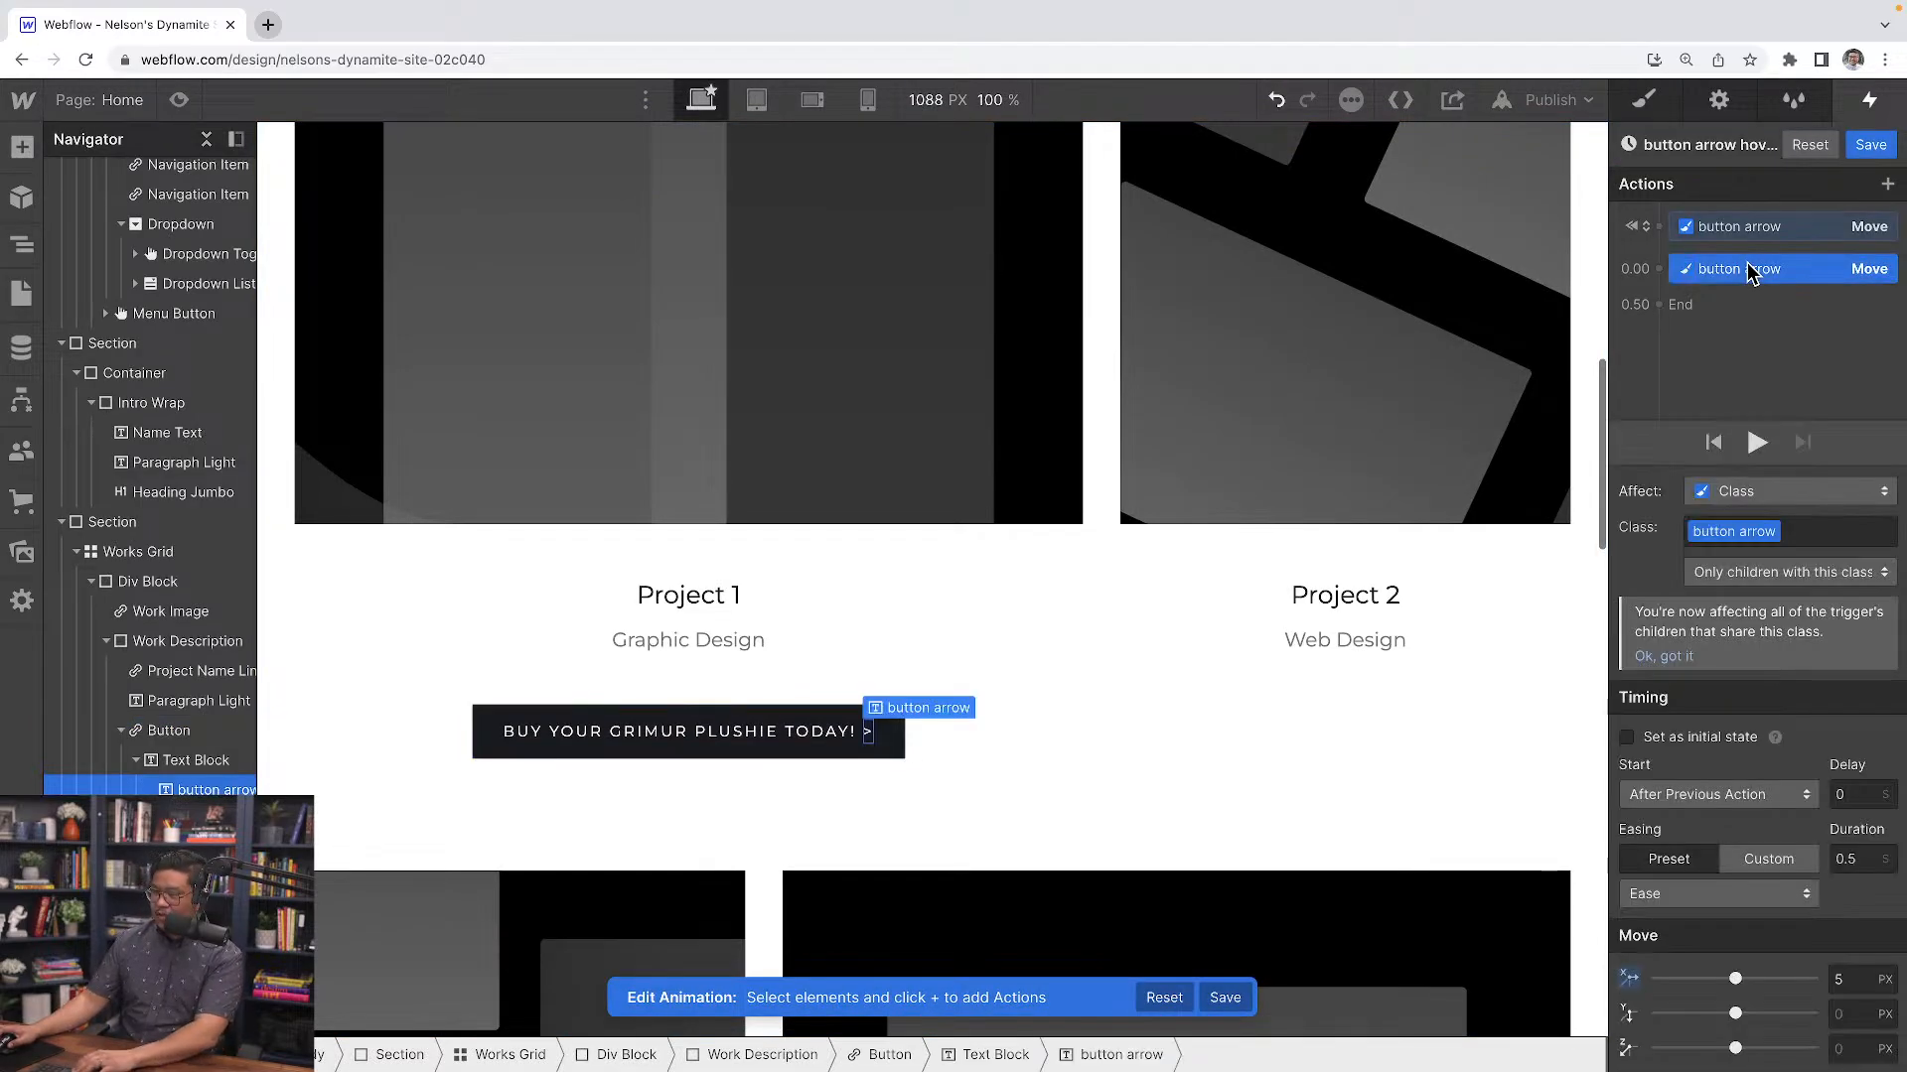
pyautogui.press('Delete')
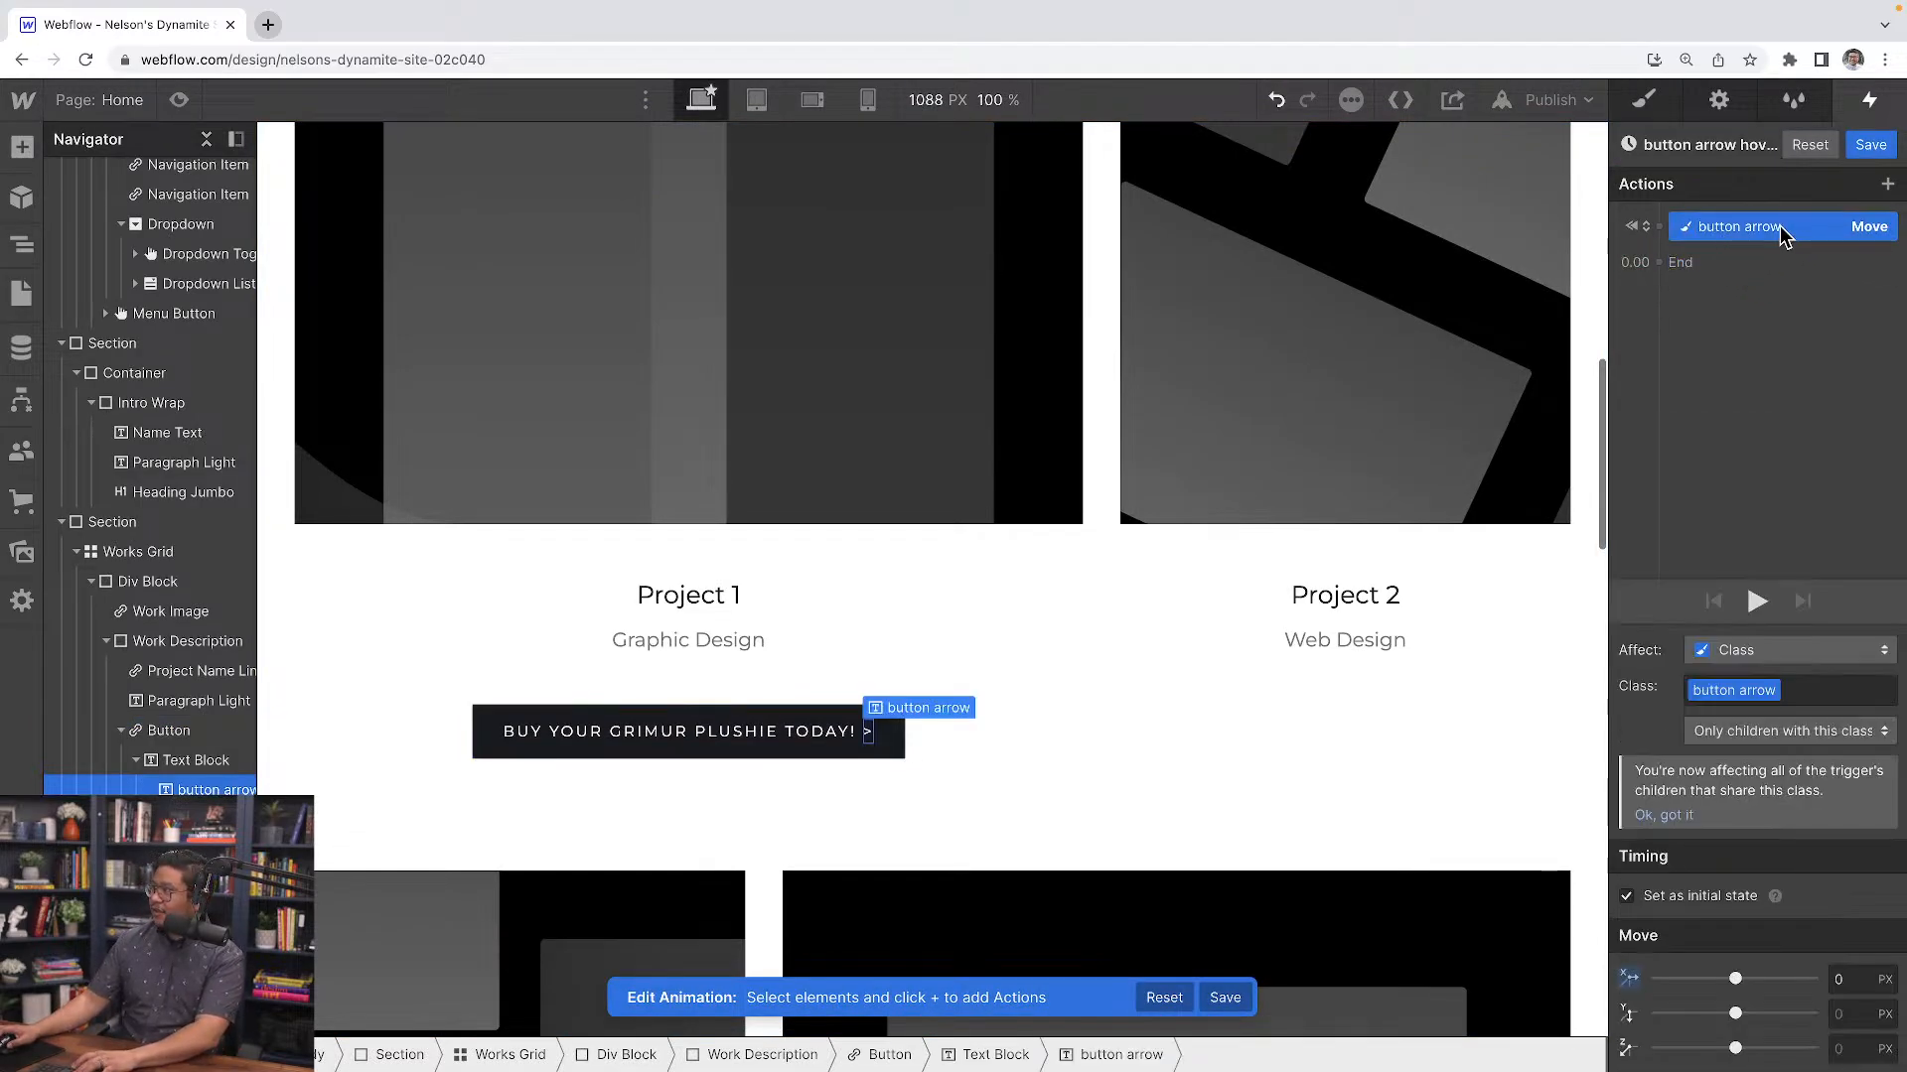
pyautogui.click(1728, 897)
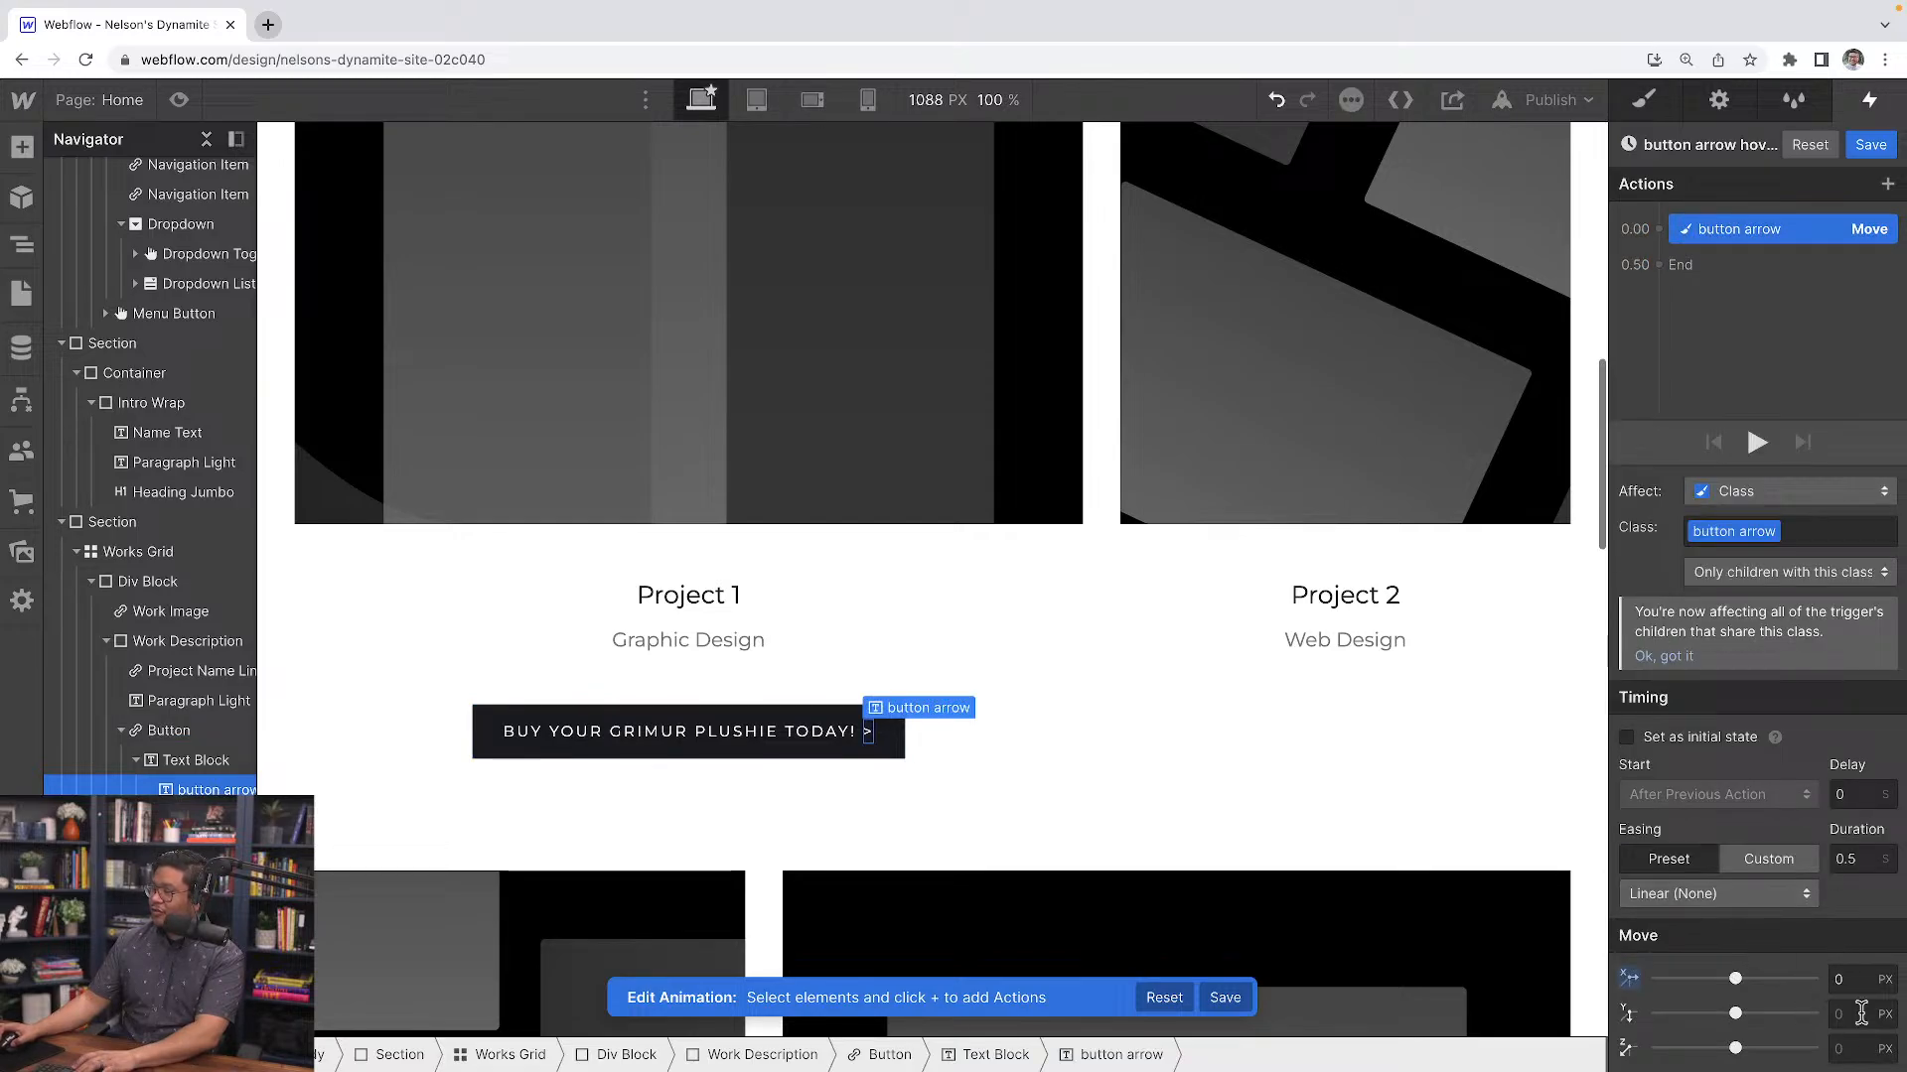
pyautogui.click(1773, 896)
pyautogui.click(1691, 188)
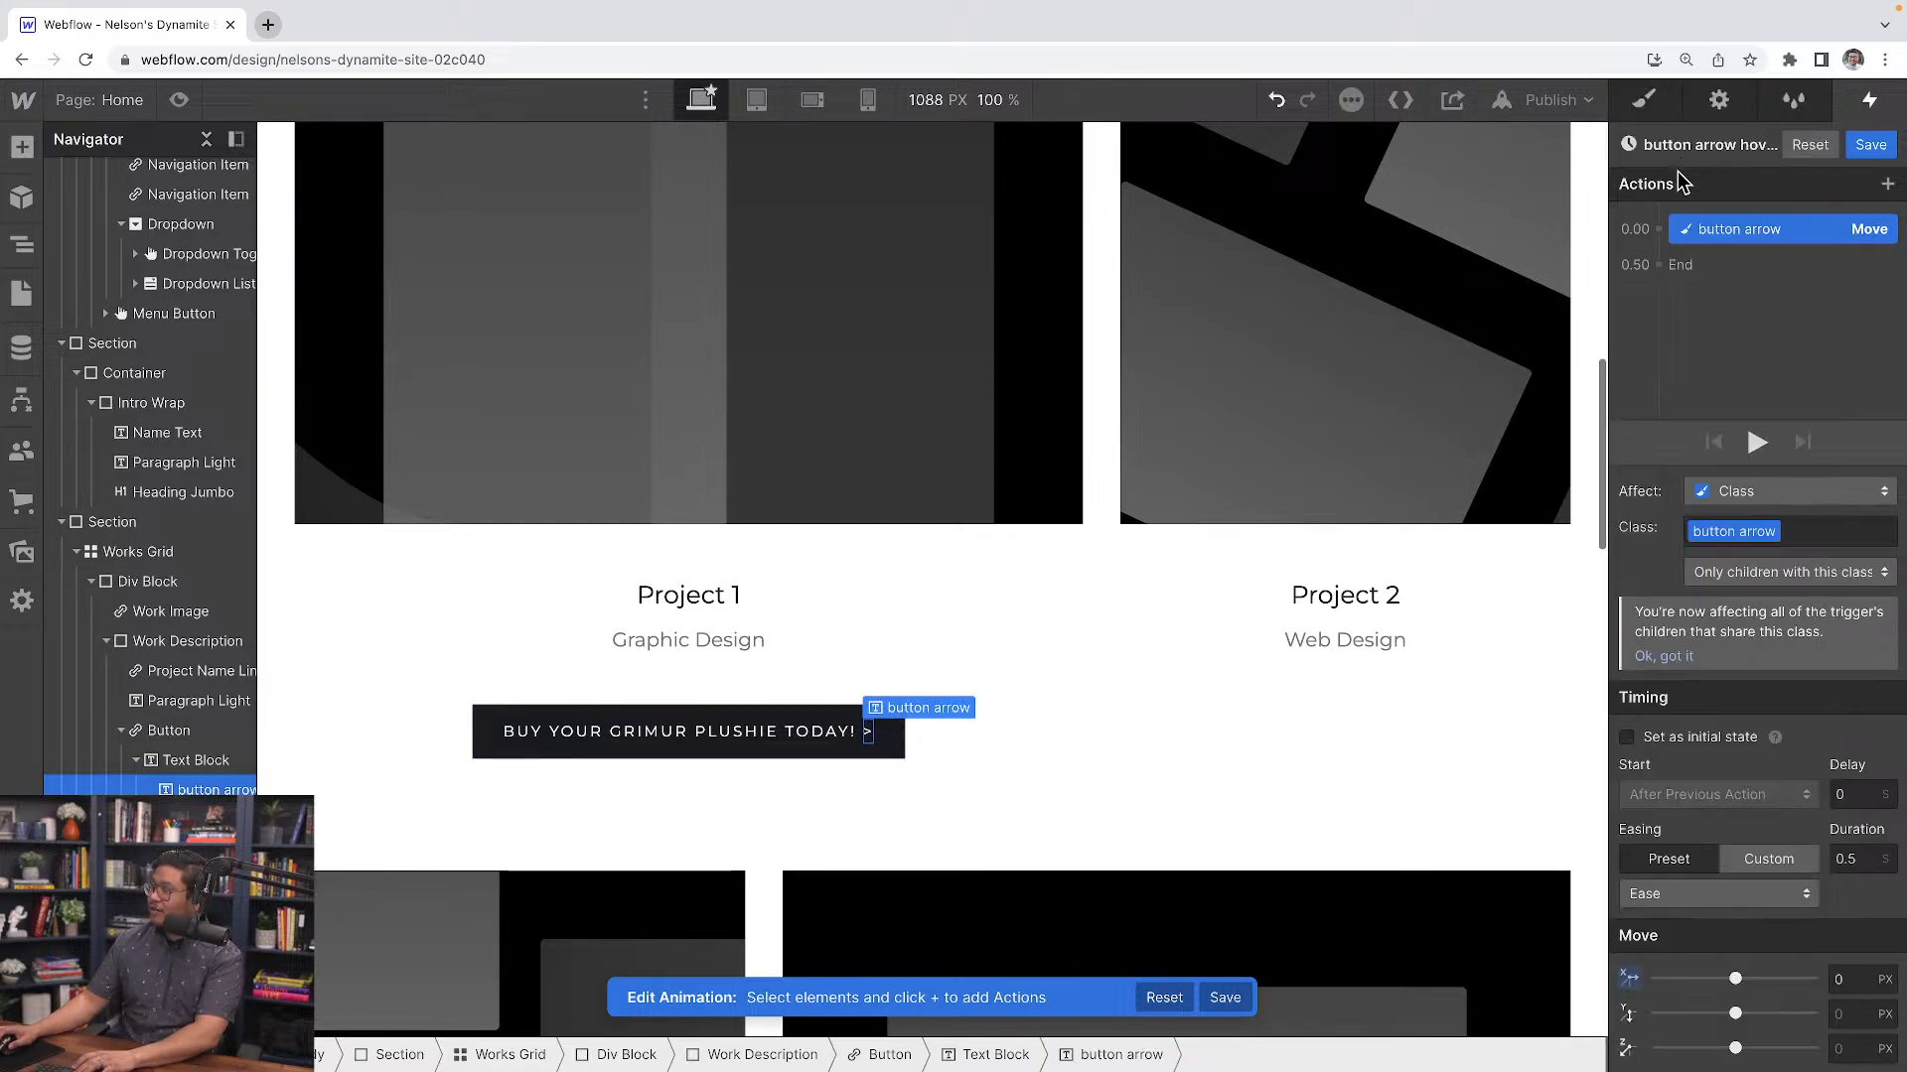
pyautogui.click(1871, 145)
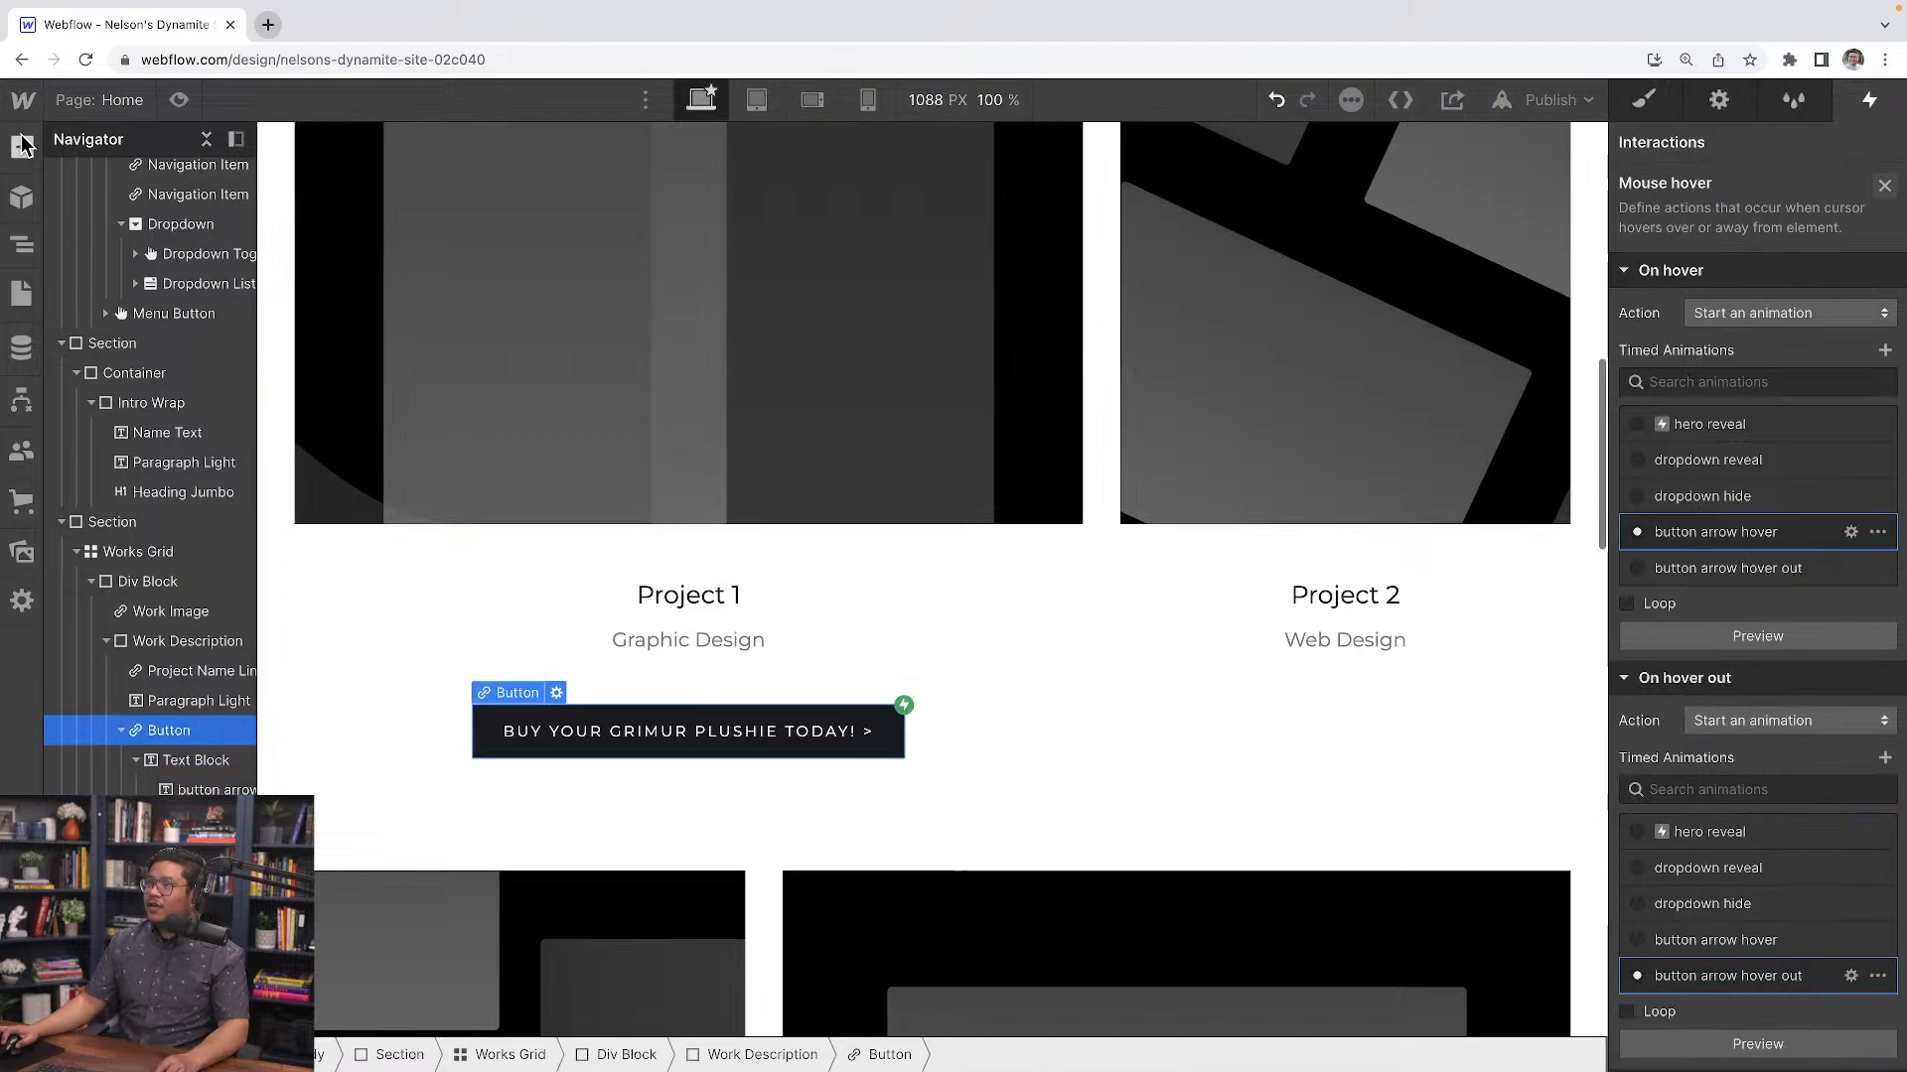
# Preview the page to test the button arrow hover, then return to the designer
pyautogui.click(178, 100)
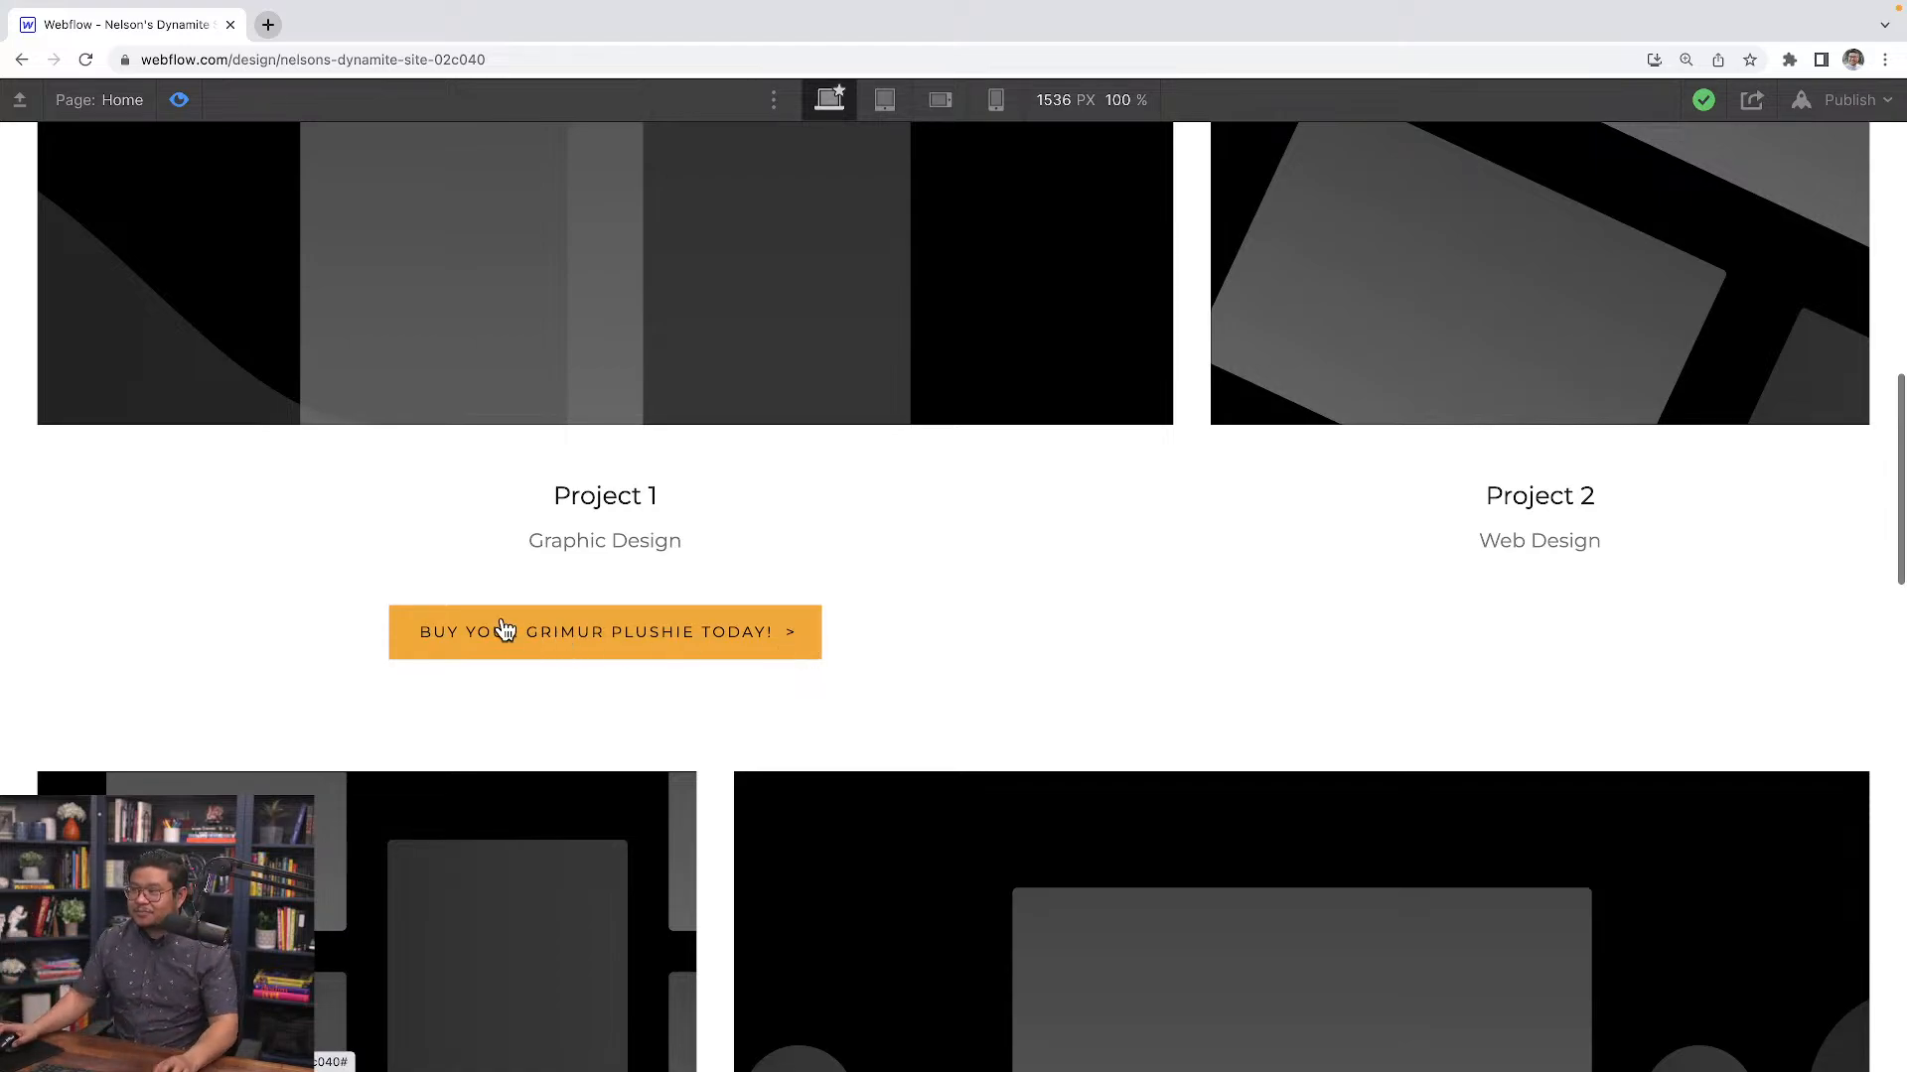
pyautogui.click(176, 100)
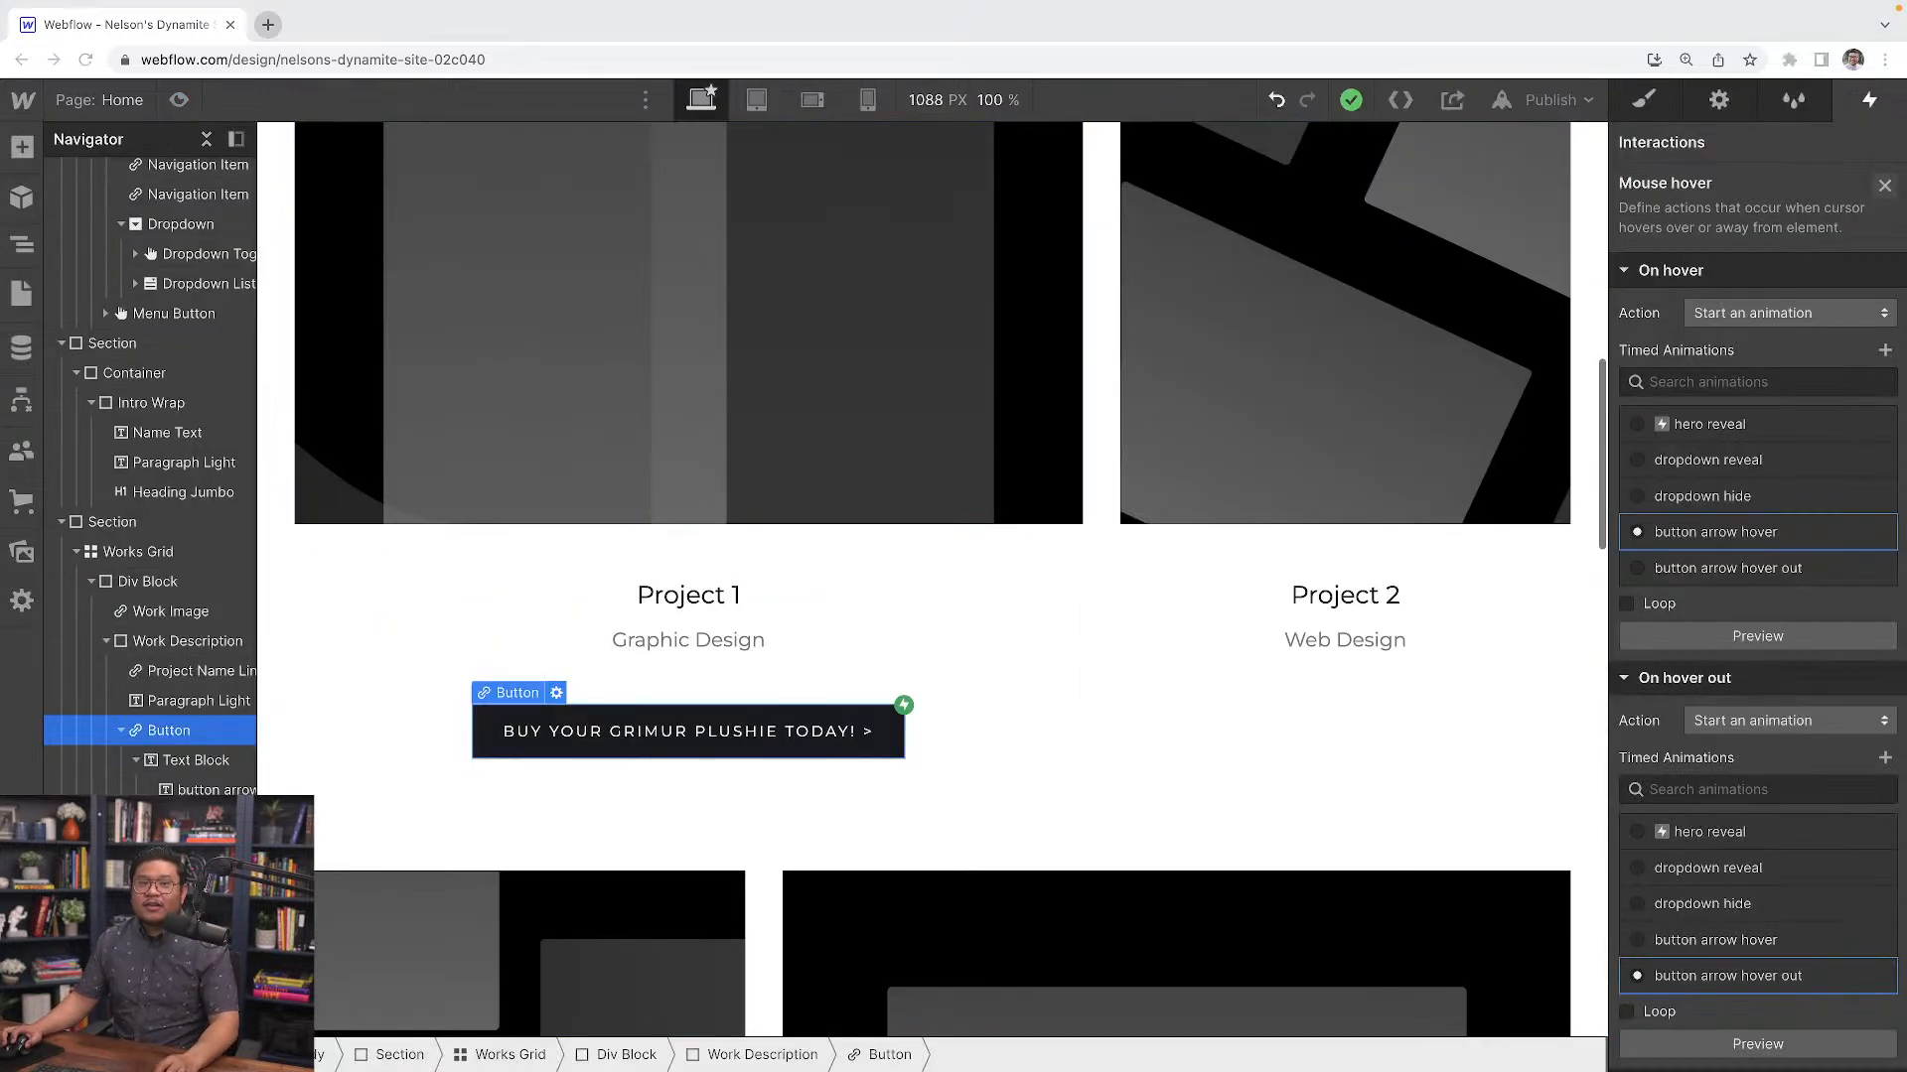
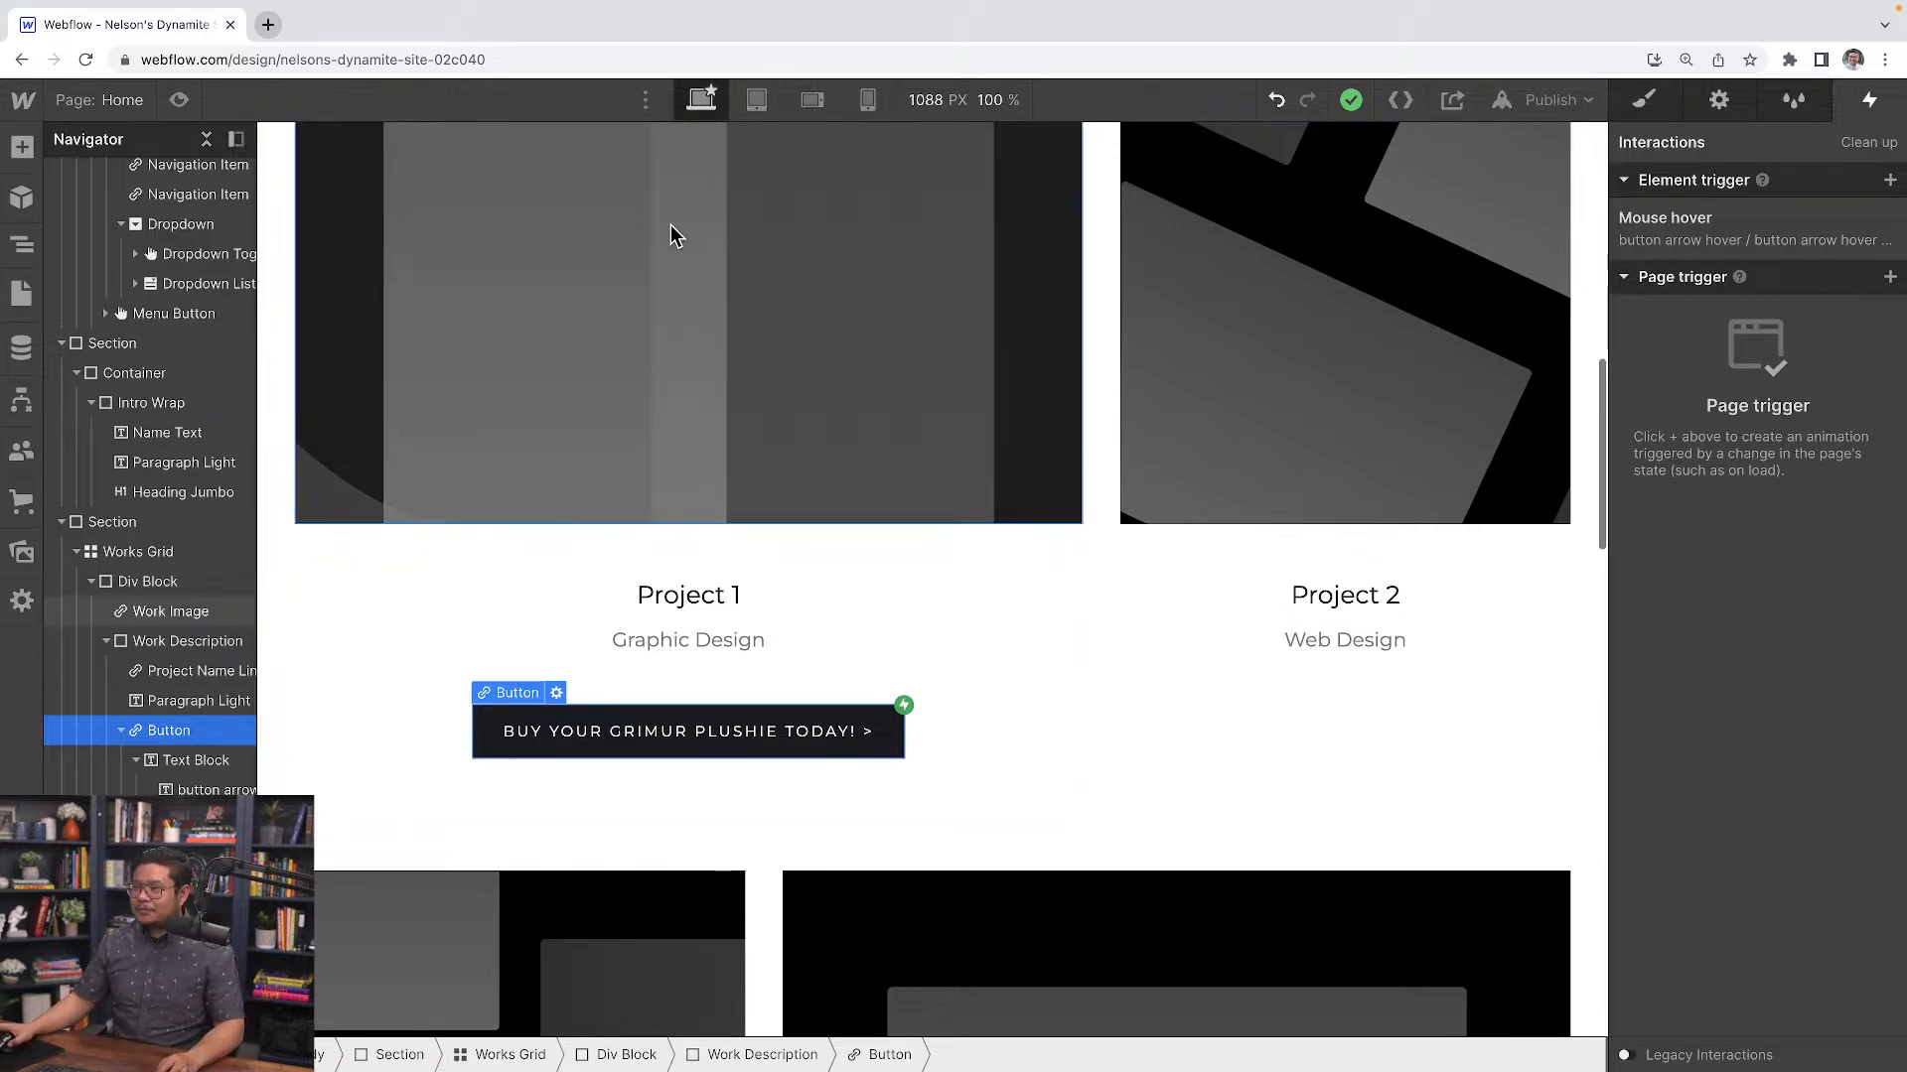
# Widen the Navigator panel and inspect which elements carry interactions
pyautogui.scroll(-3, 669, 235)
pyautogui.scroll(1, 812, 630)
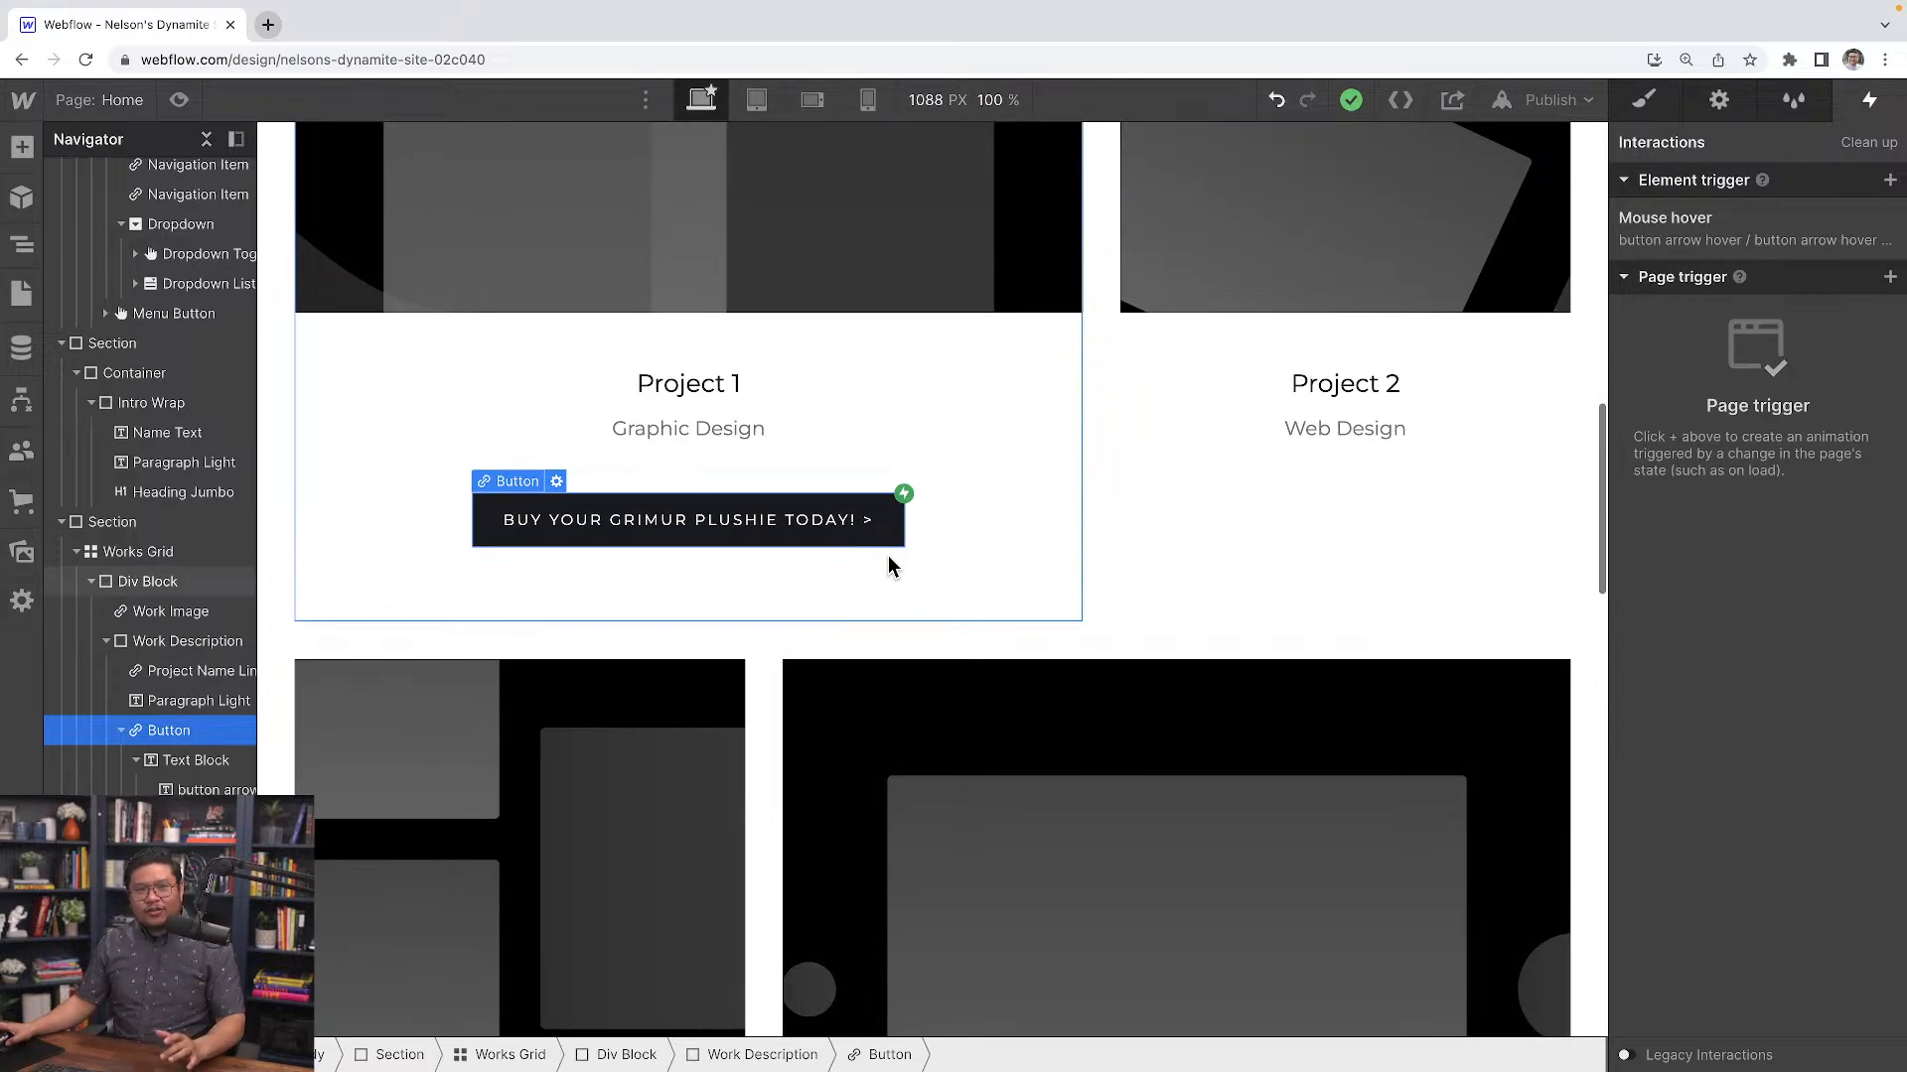
pyautogui.click(989, 616)
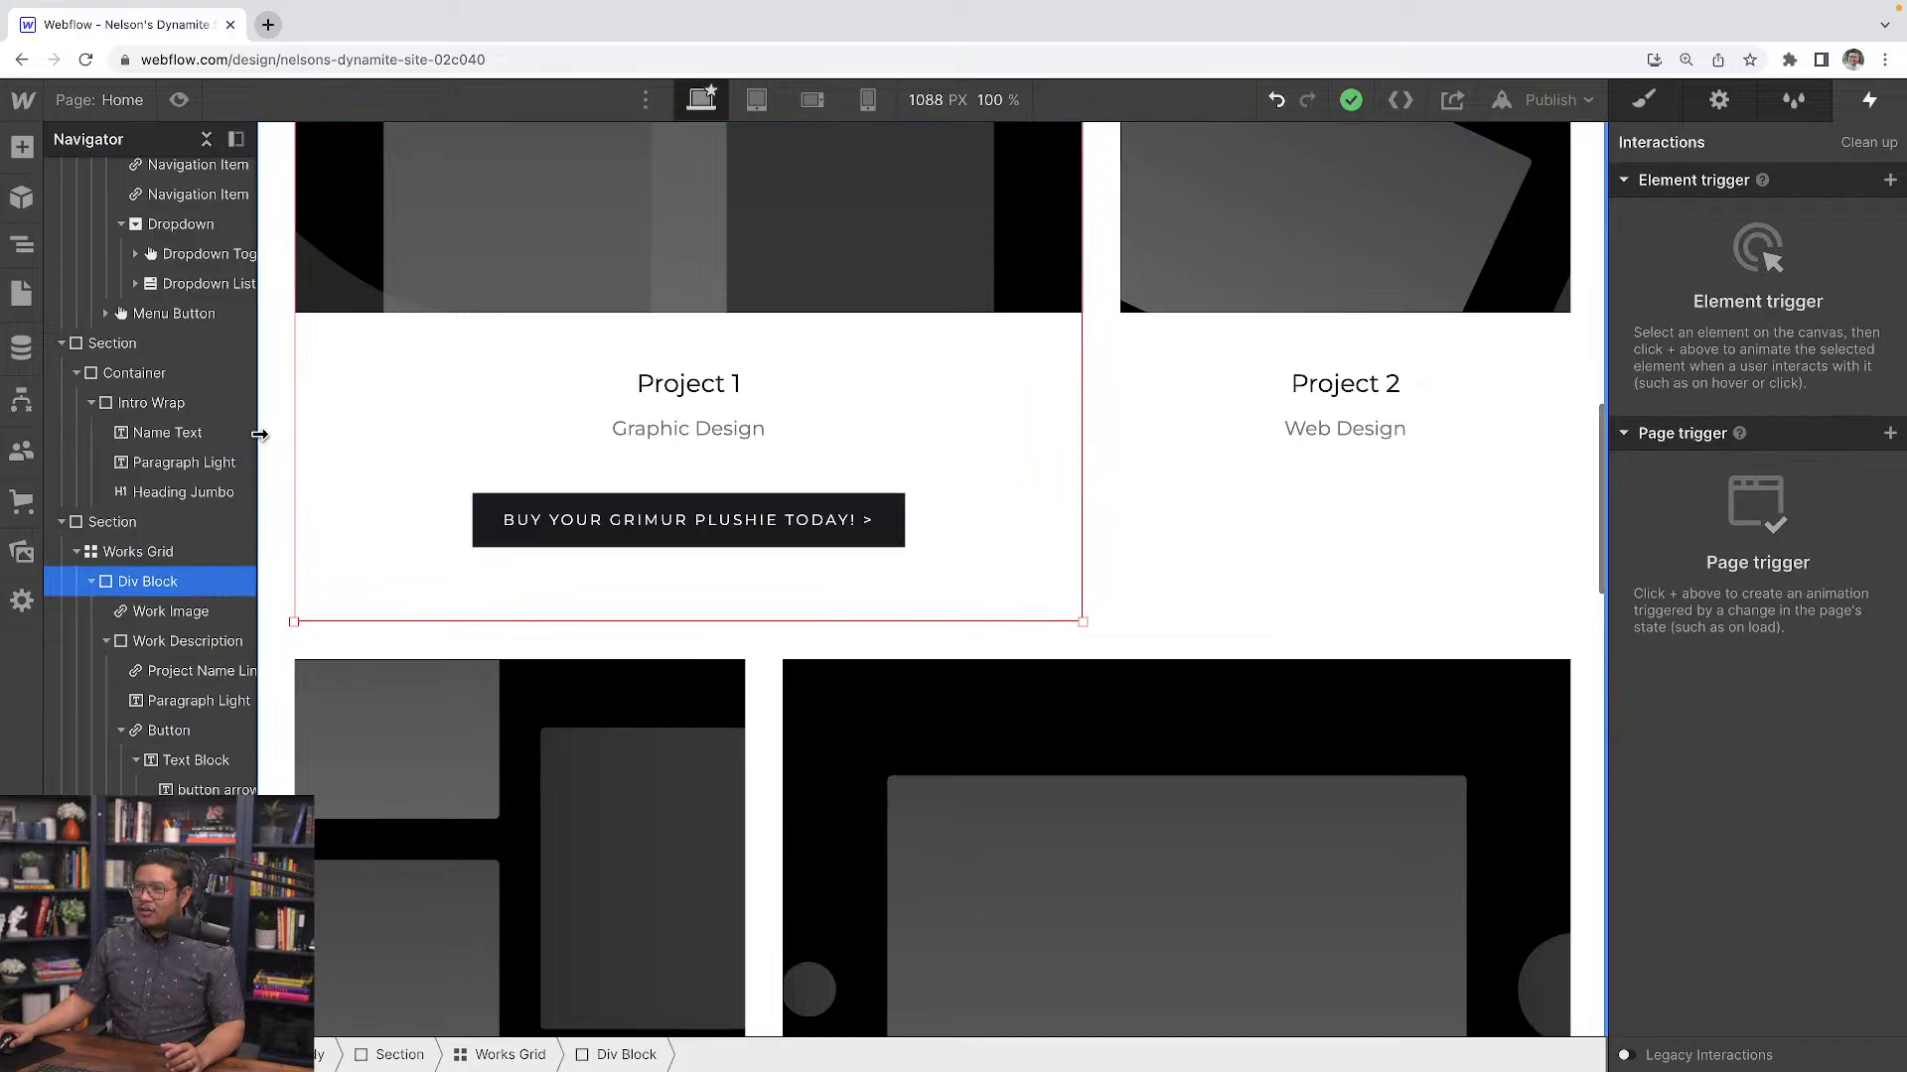
pyautogui.moveTo(259, 434); pyautogui.dragTo(375, 434)
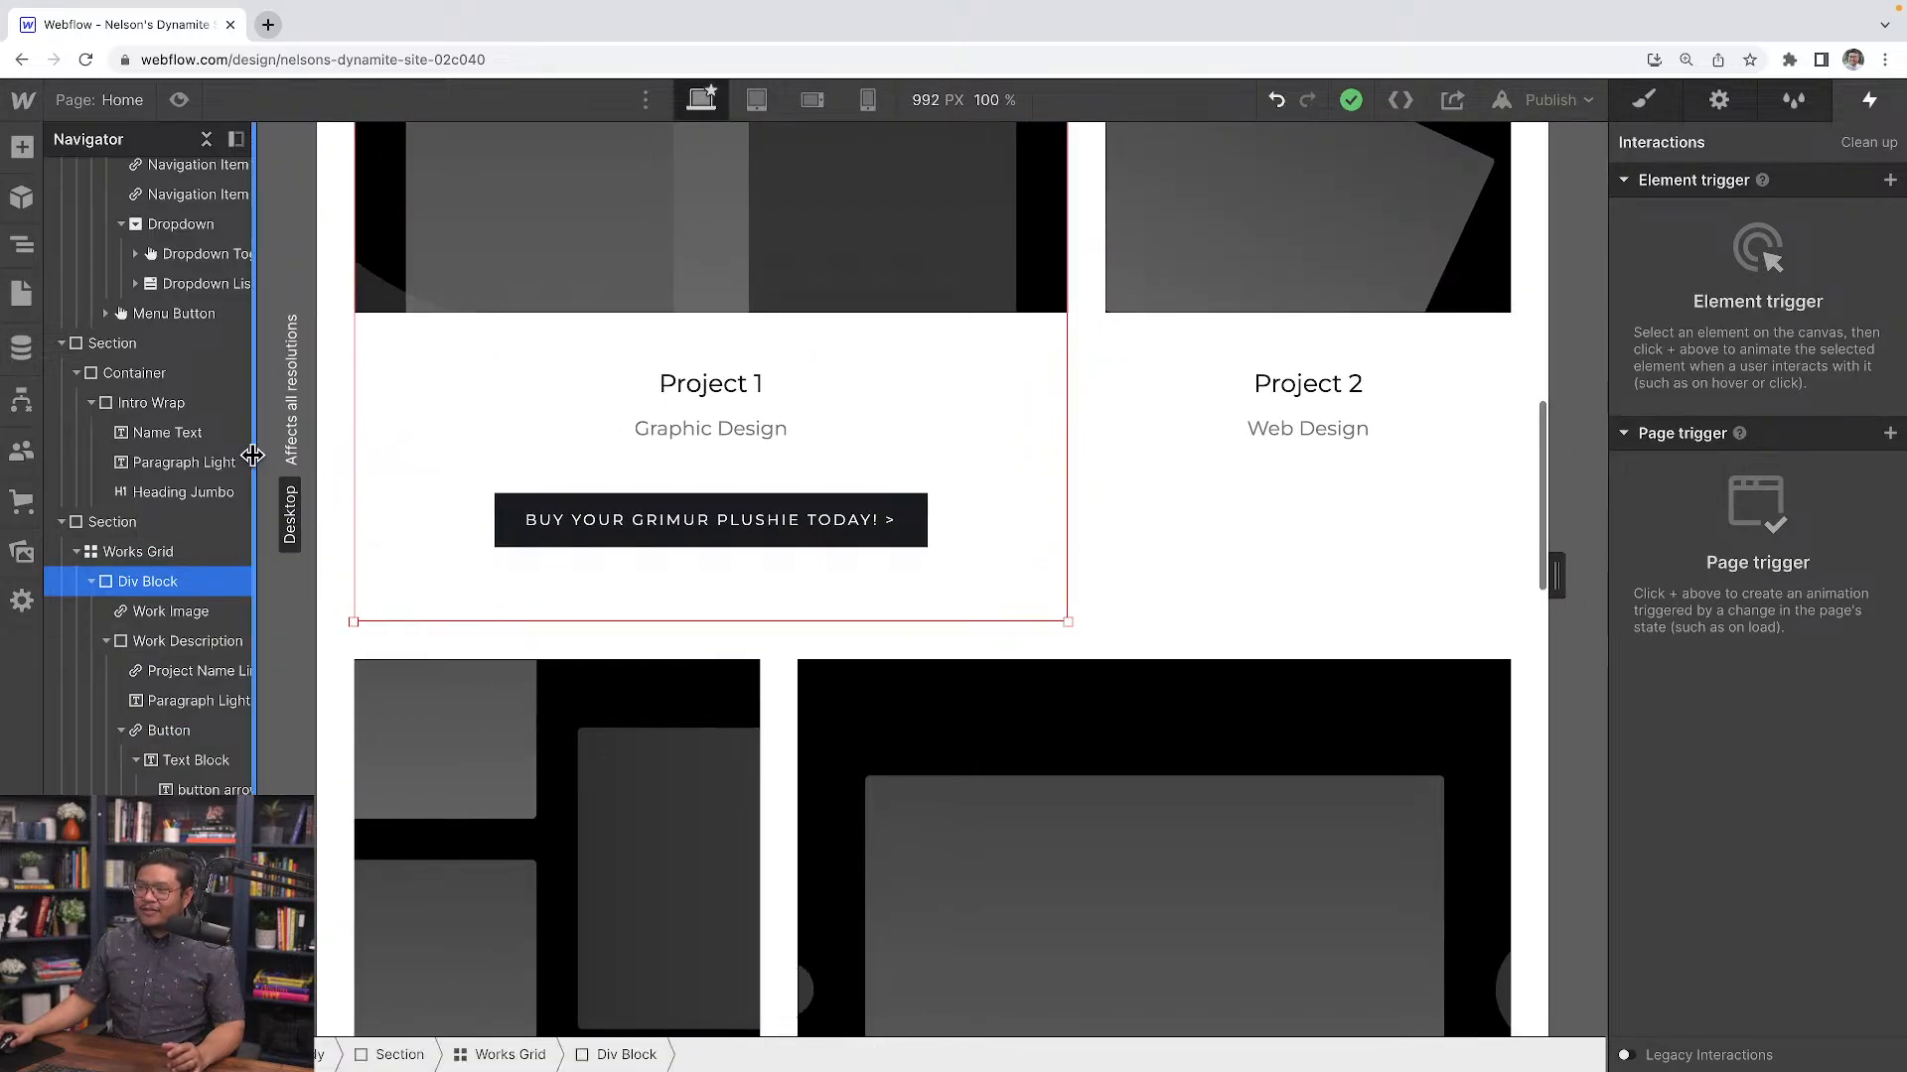
pyautogui.moveTo(253, 455); pyautogui.dragTo(332, 455)
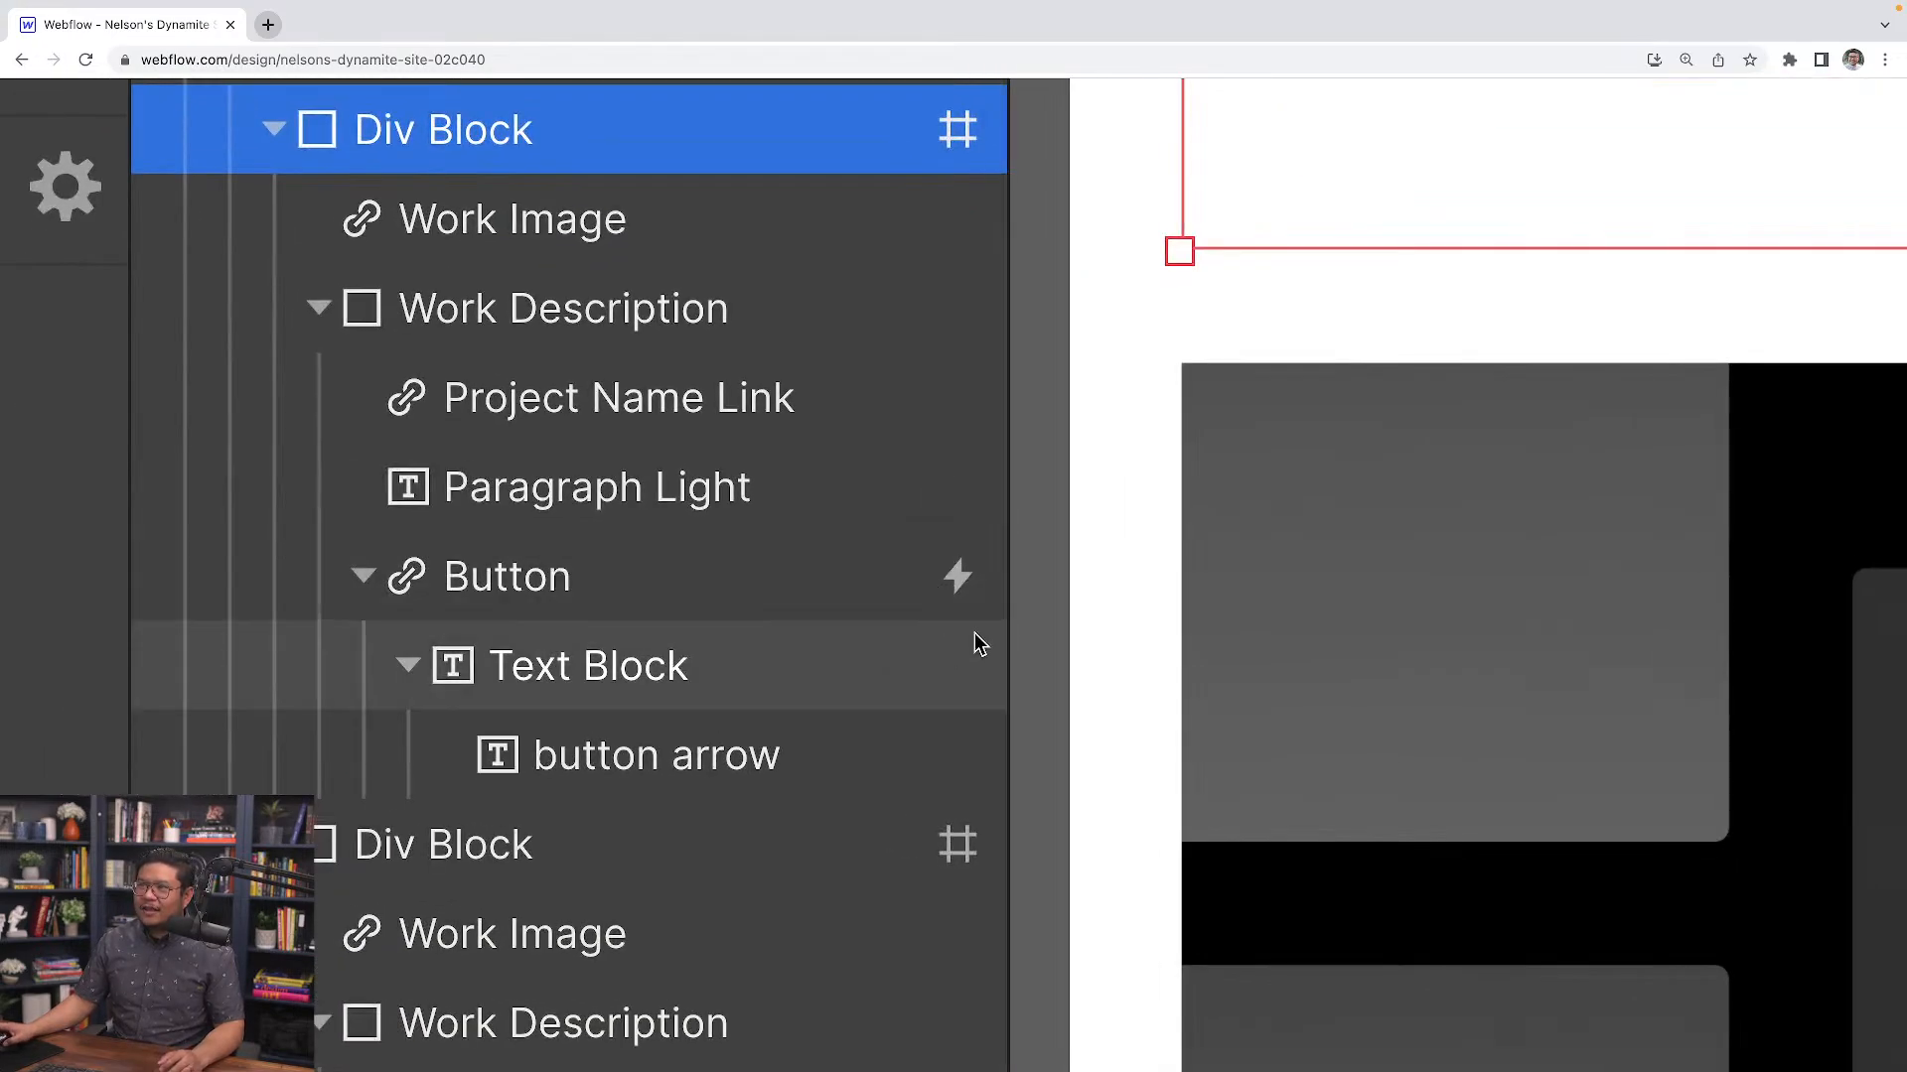
pyautogui.moveTo(951, 588)
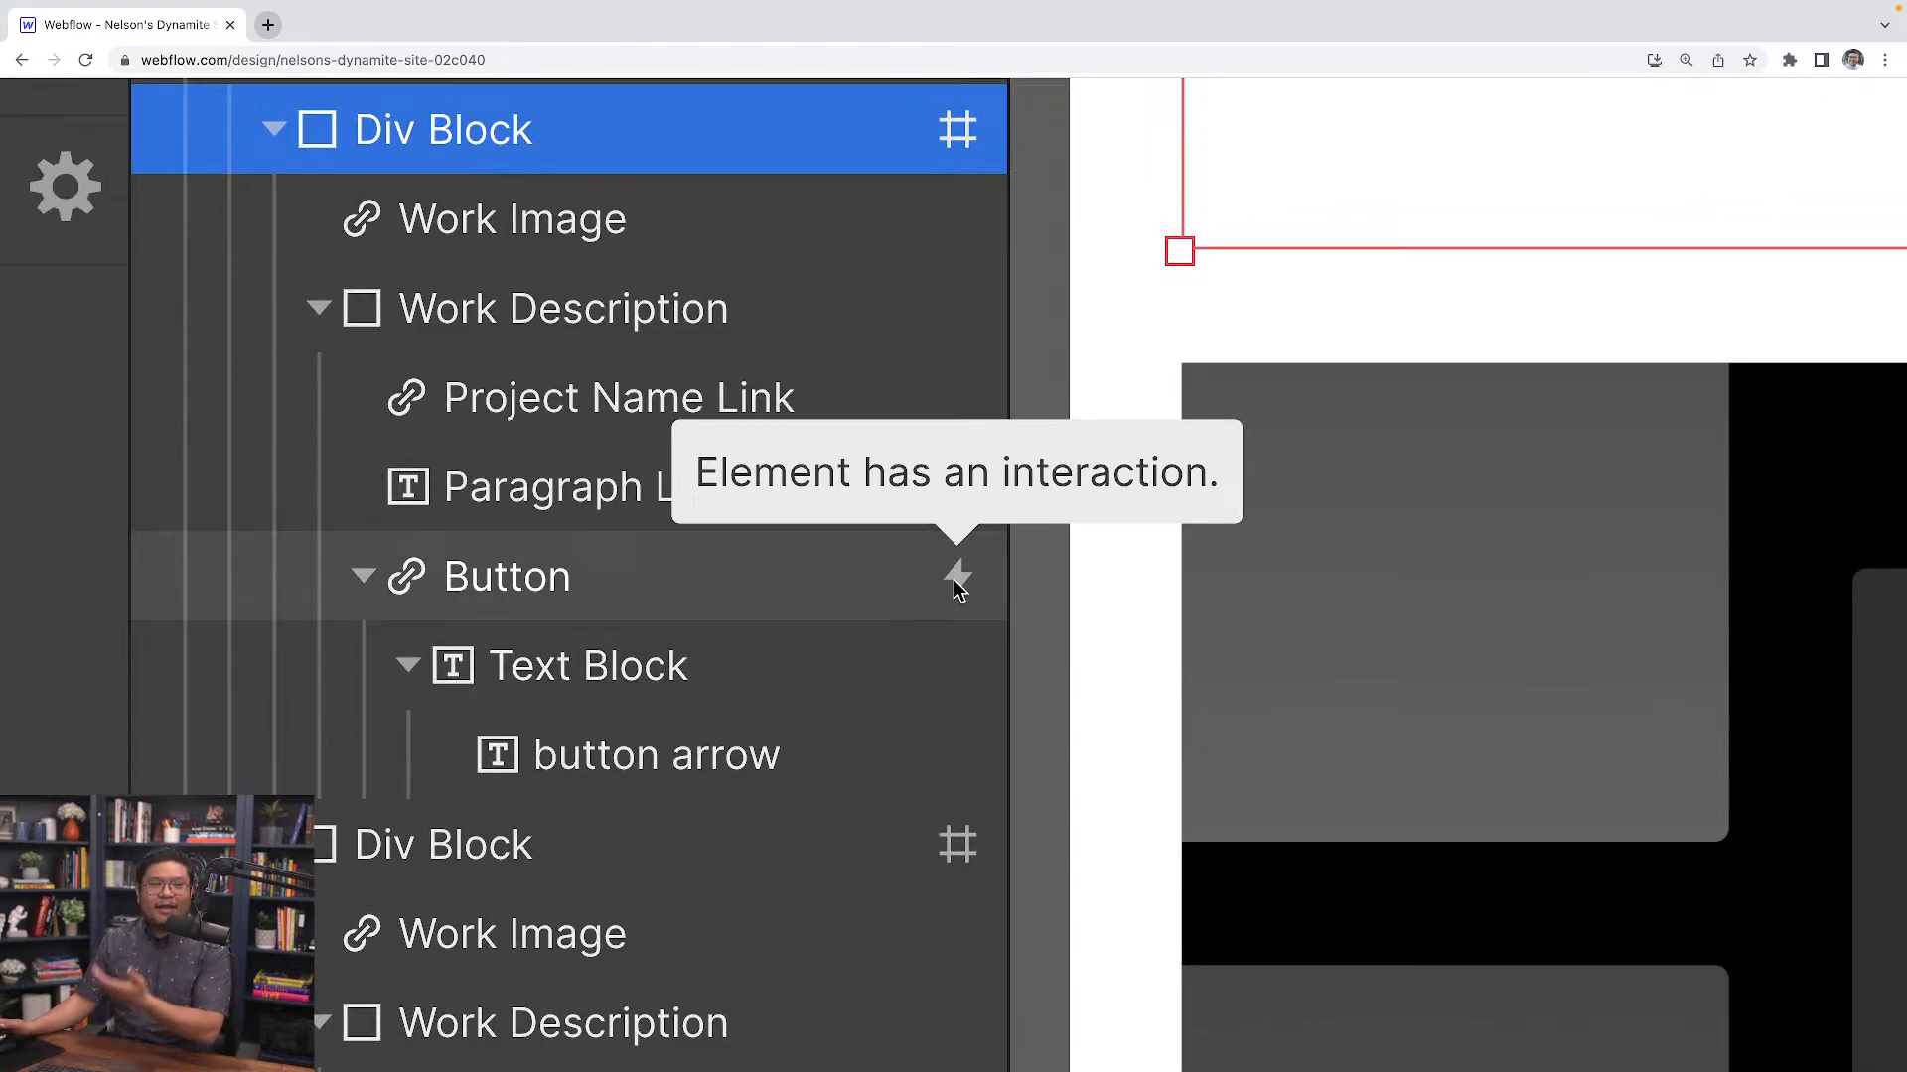
pyautogui.hotkey('ctrl', '-')
pyautogui.hotkey('ctrl', '0')
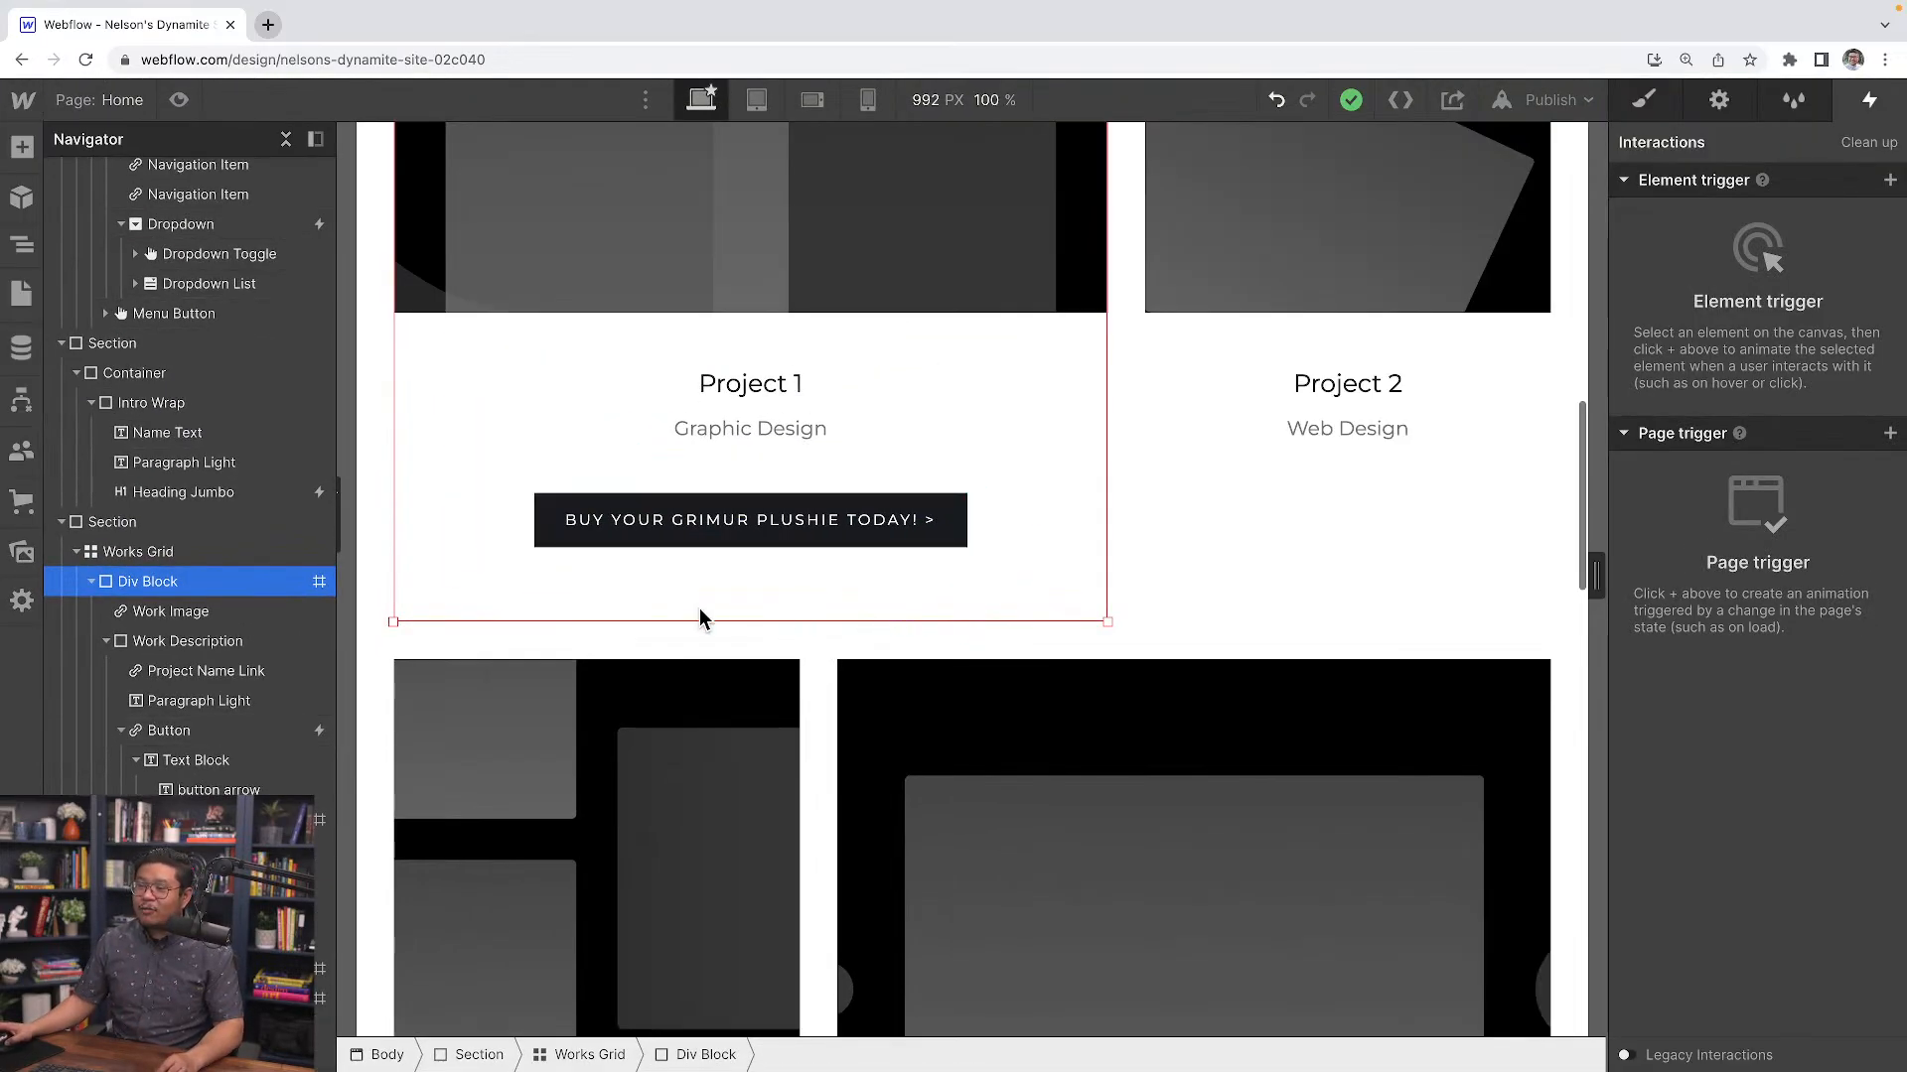
# Paste a copy of the button into Project 2's work description
pyautogui.click(258, 730)
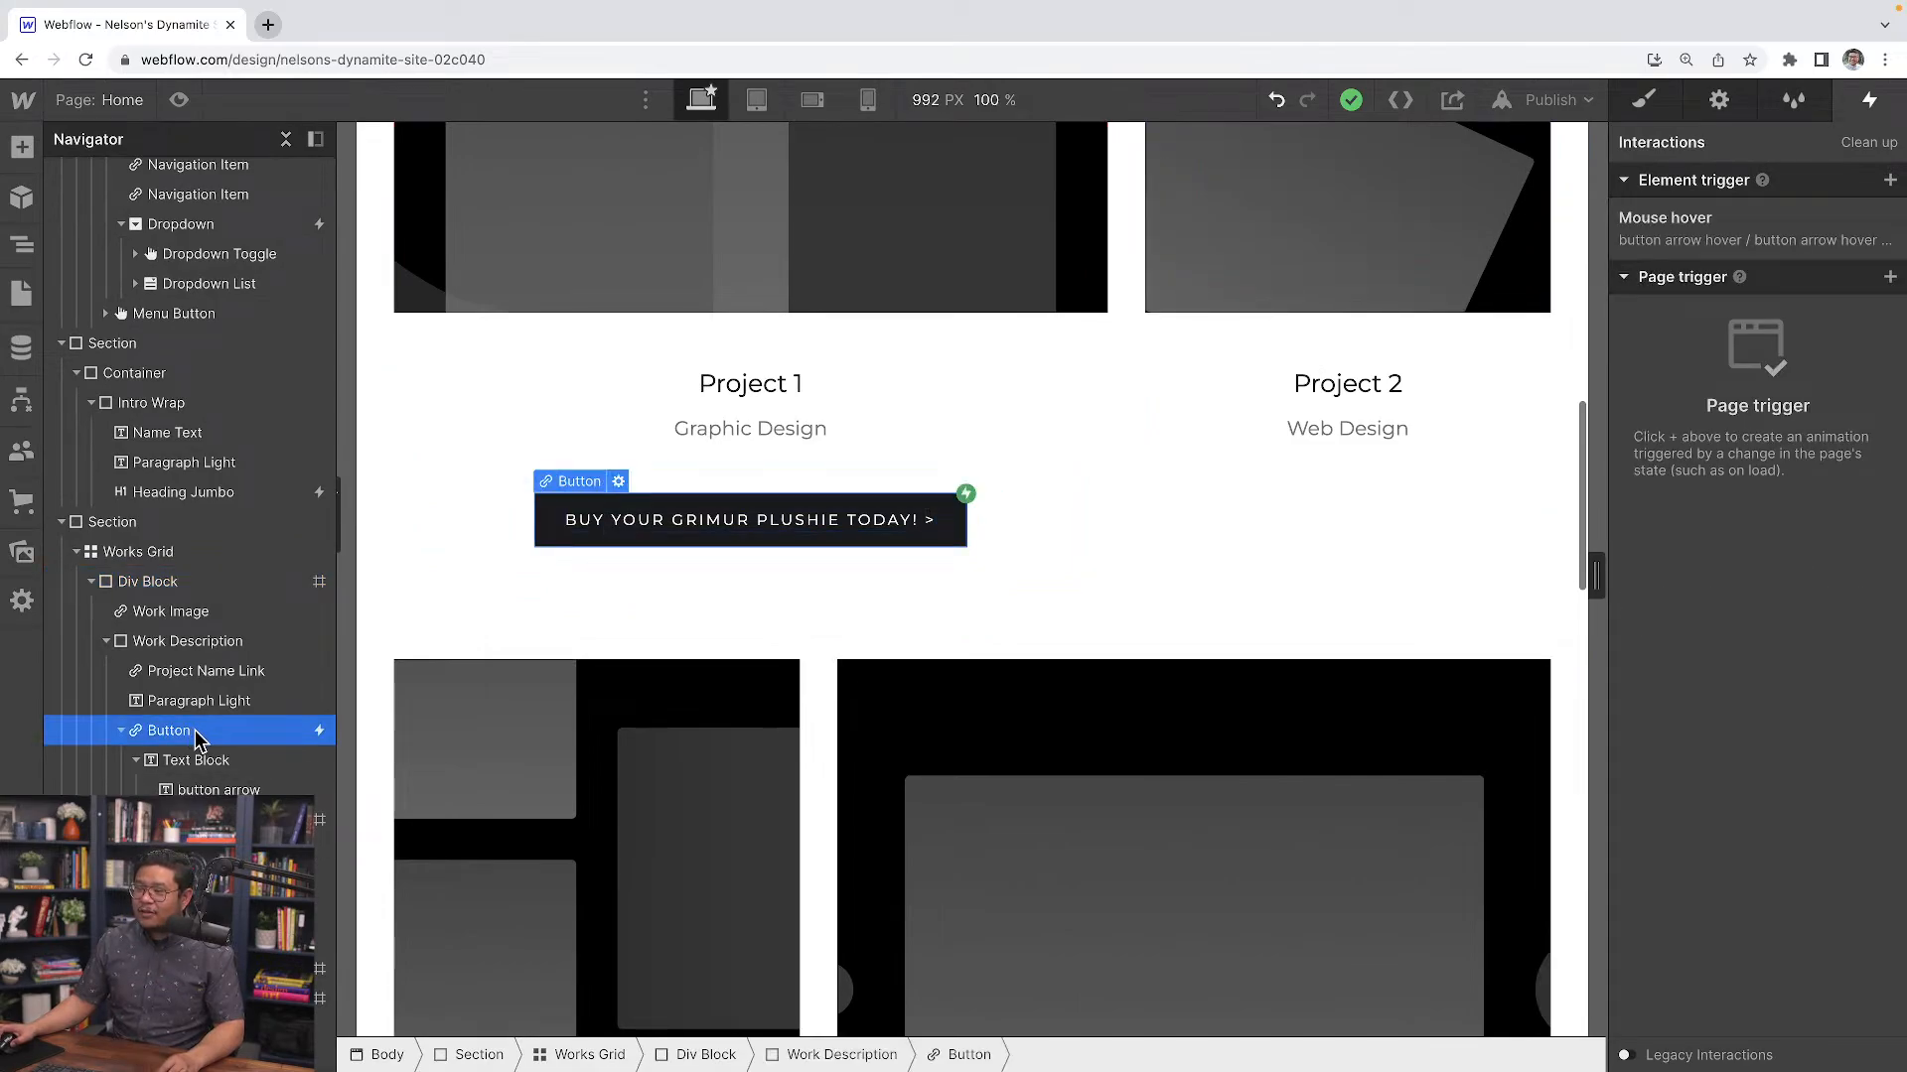
pyautogui.scroll(5, 963, 504)
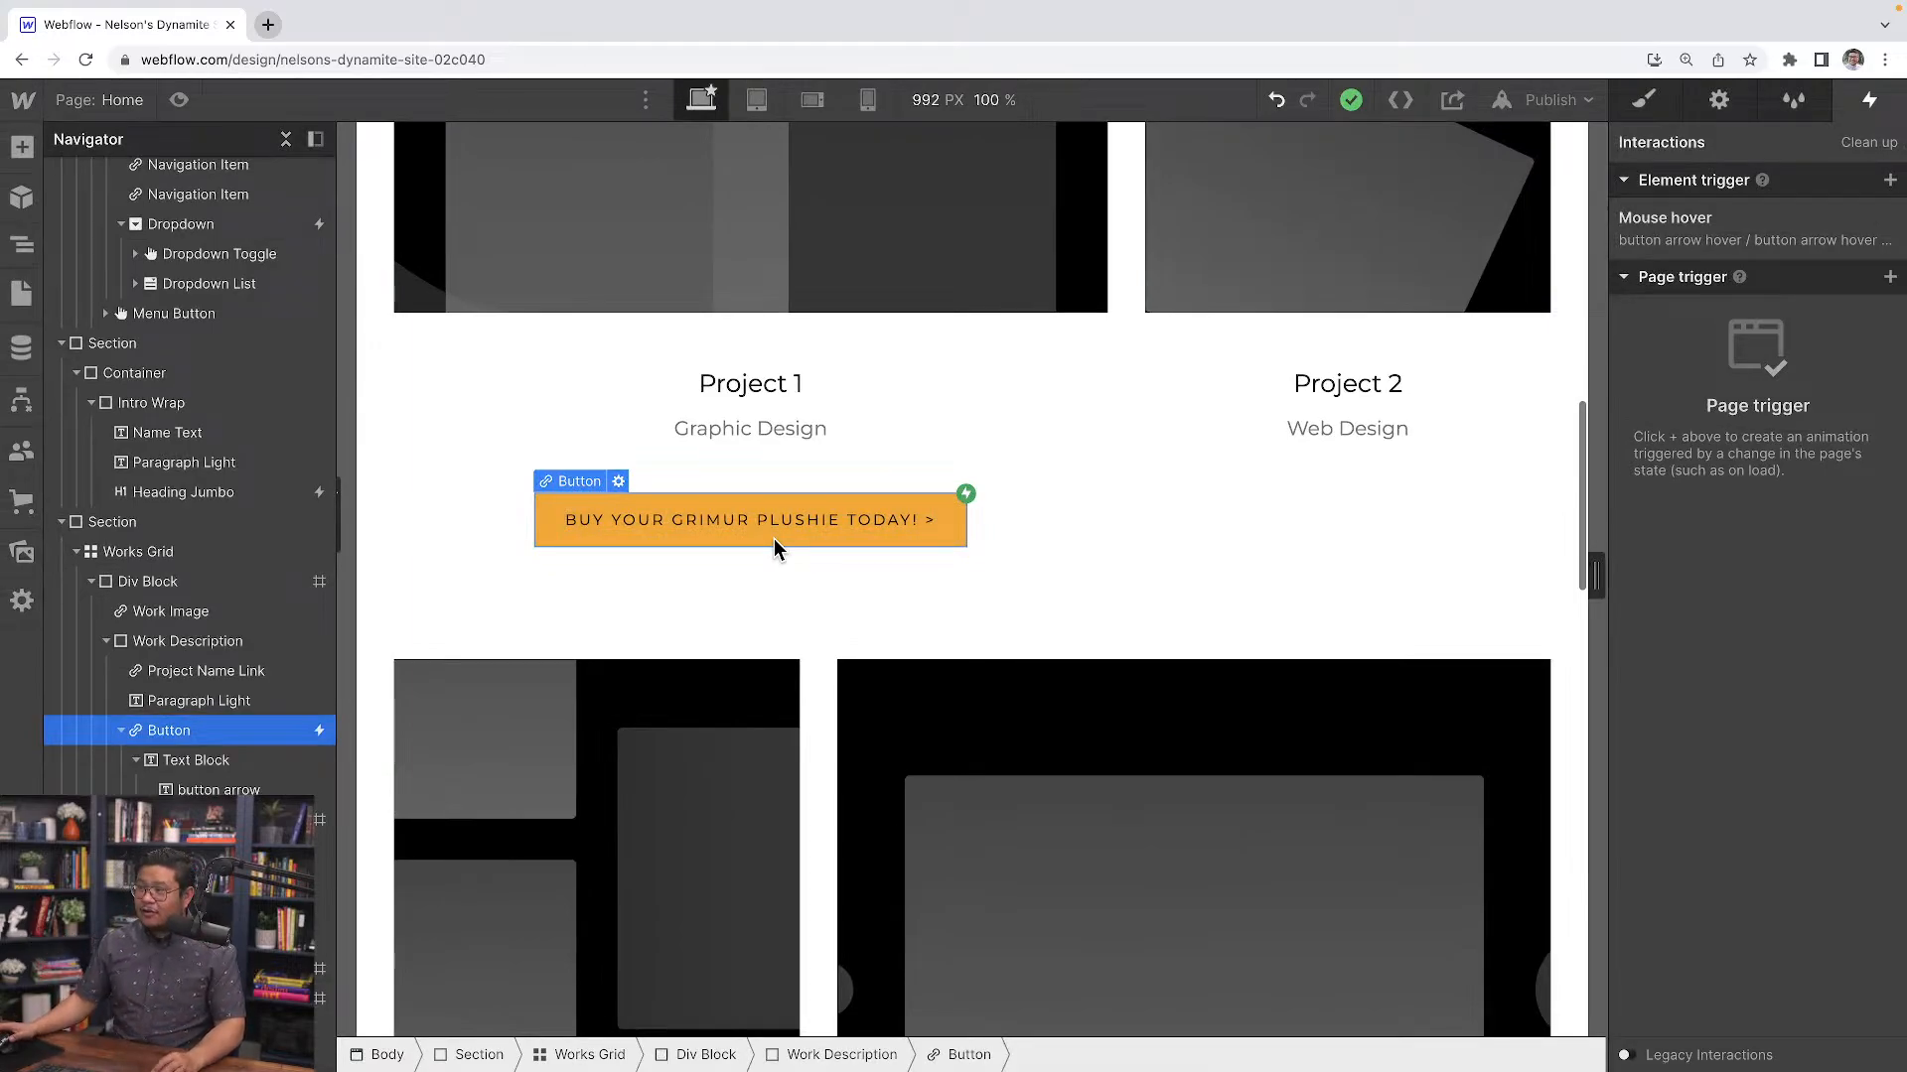
pyautogui.click(1276, 511)
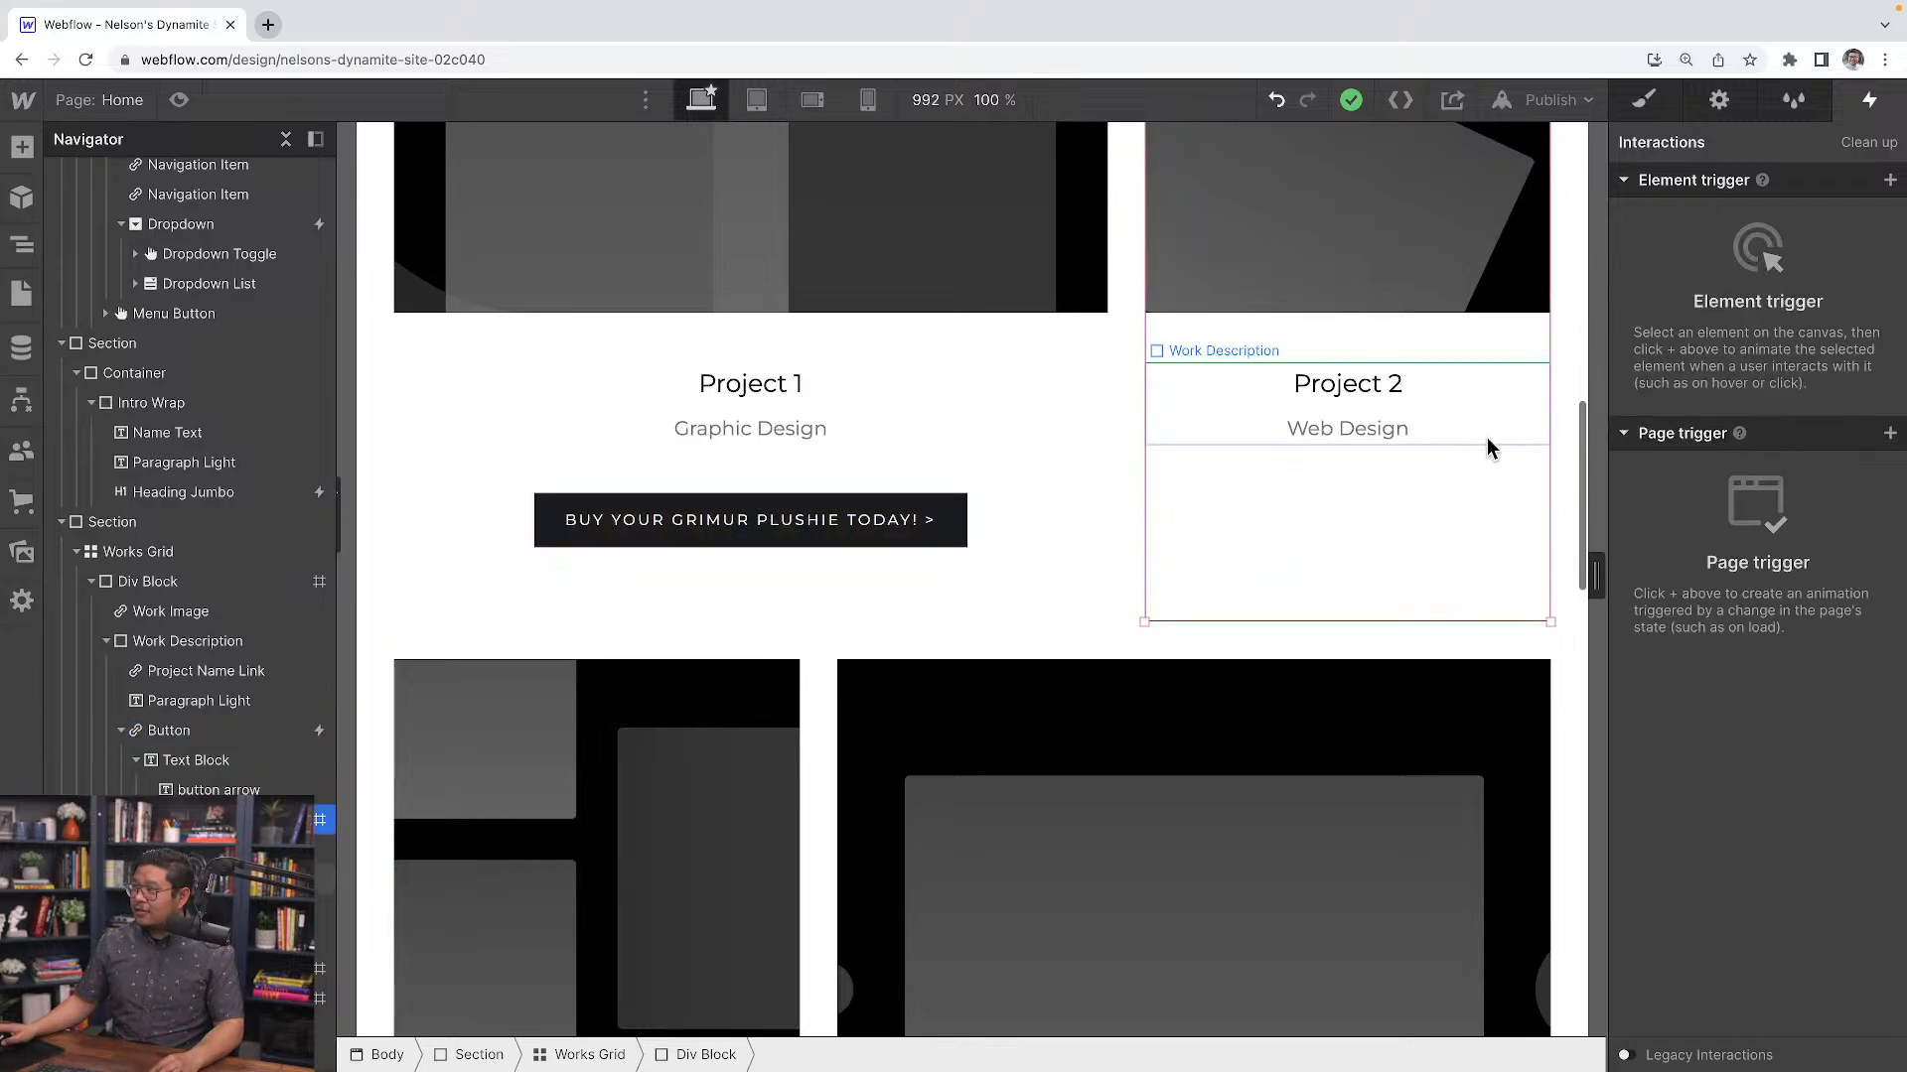
pyautogui.click(1458, 437)
pyautogui.hotkey('ctrl', 'v')
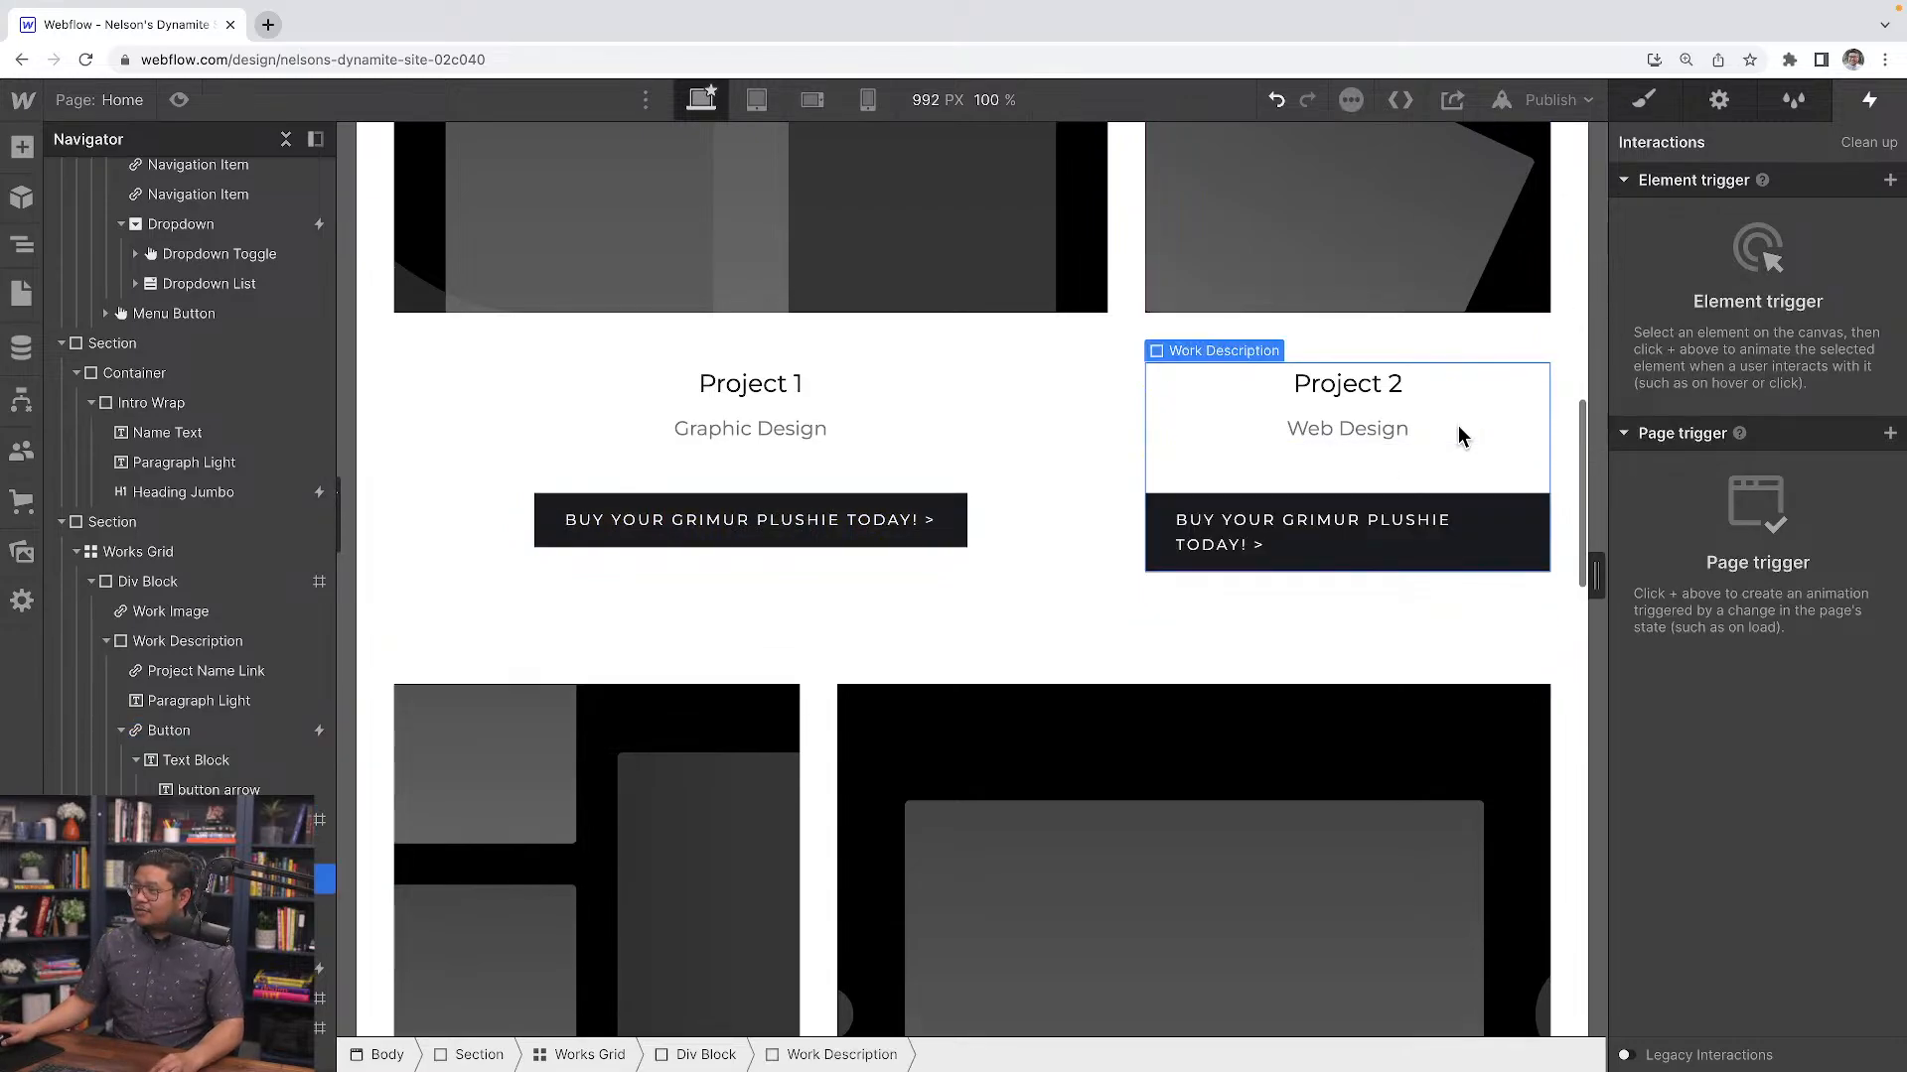
# Open the pasted button's Mouse hover interaction and review its hover and hover out animations
pyautogui.click(1390, 565)
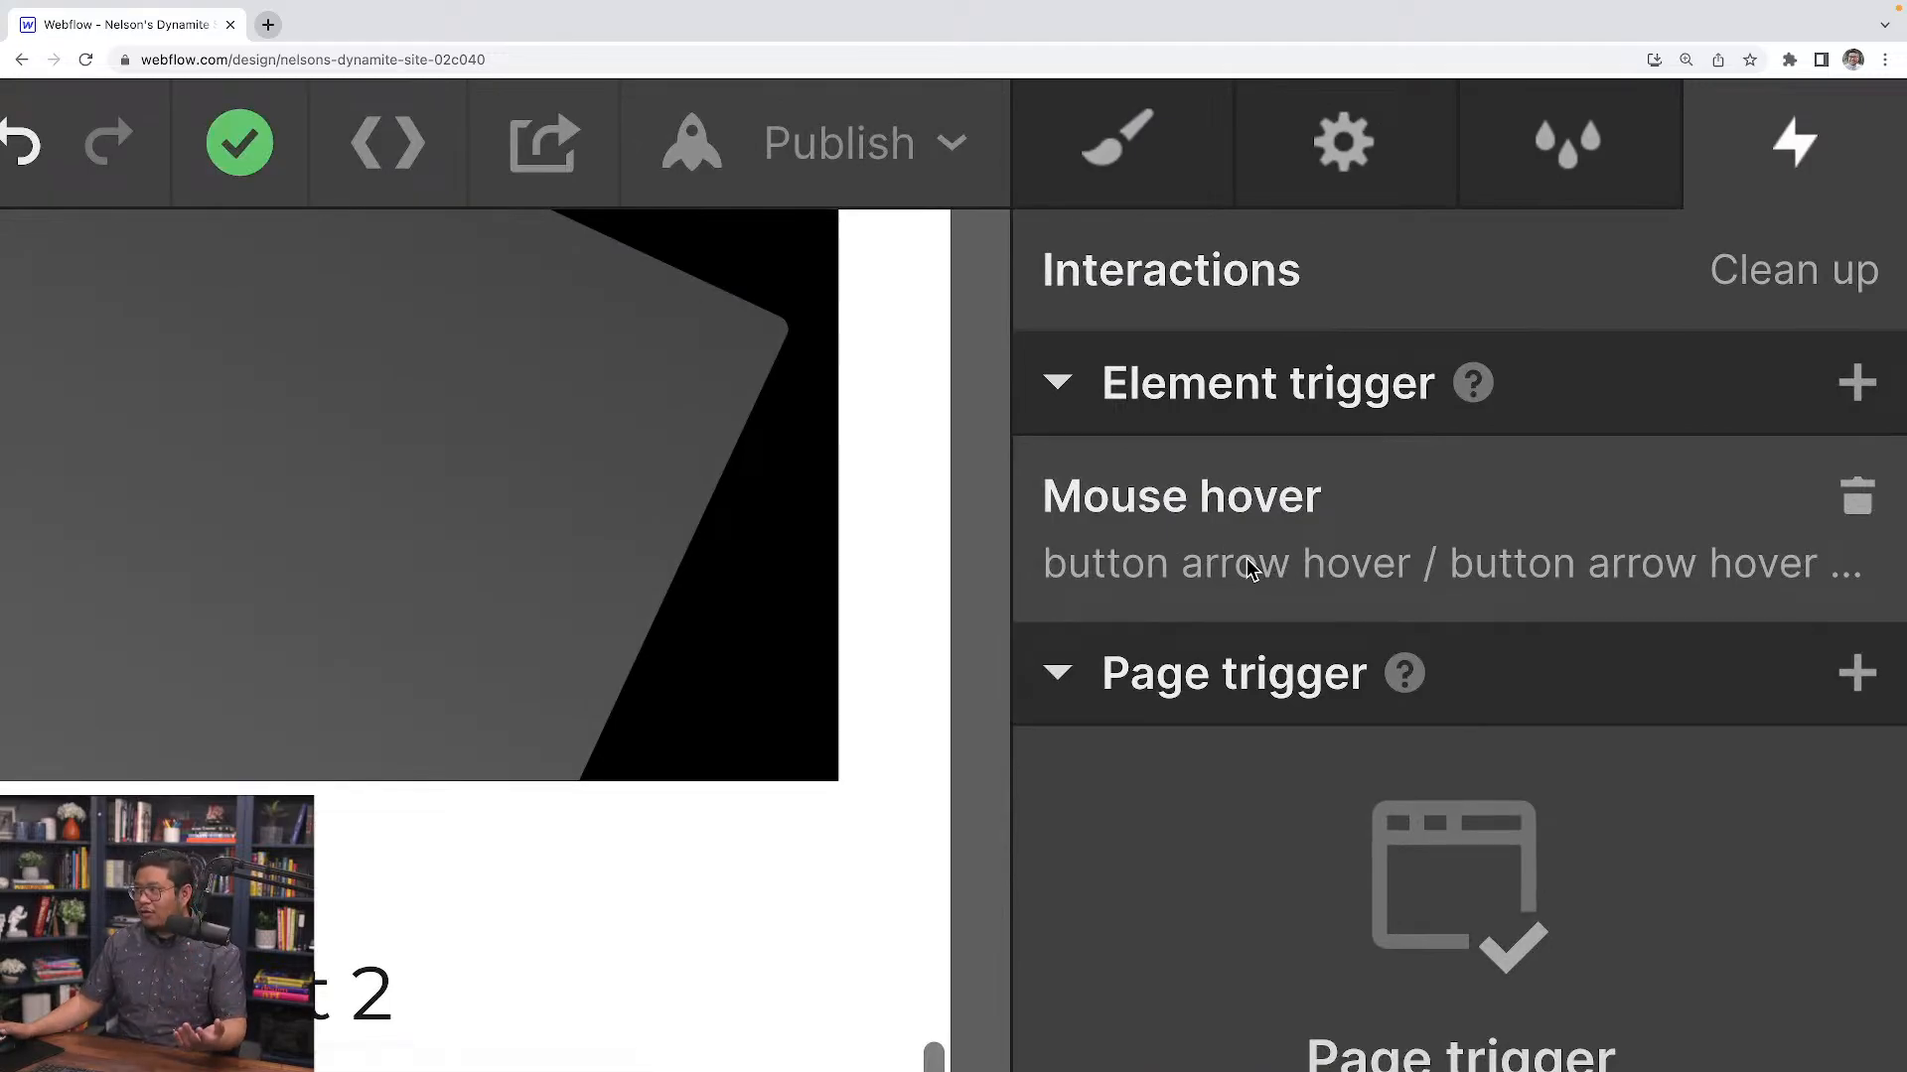
pyautogui.click(1287, 571)
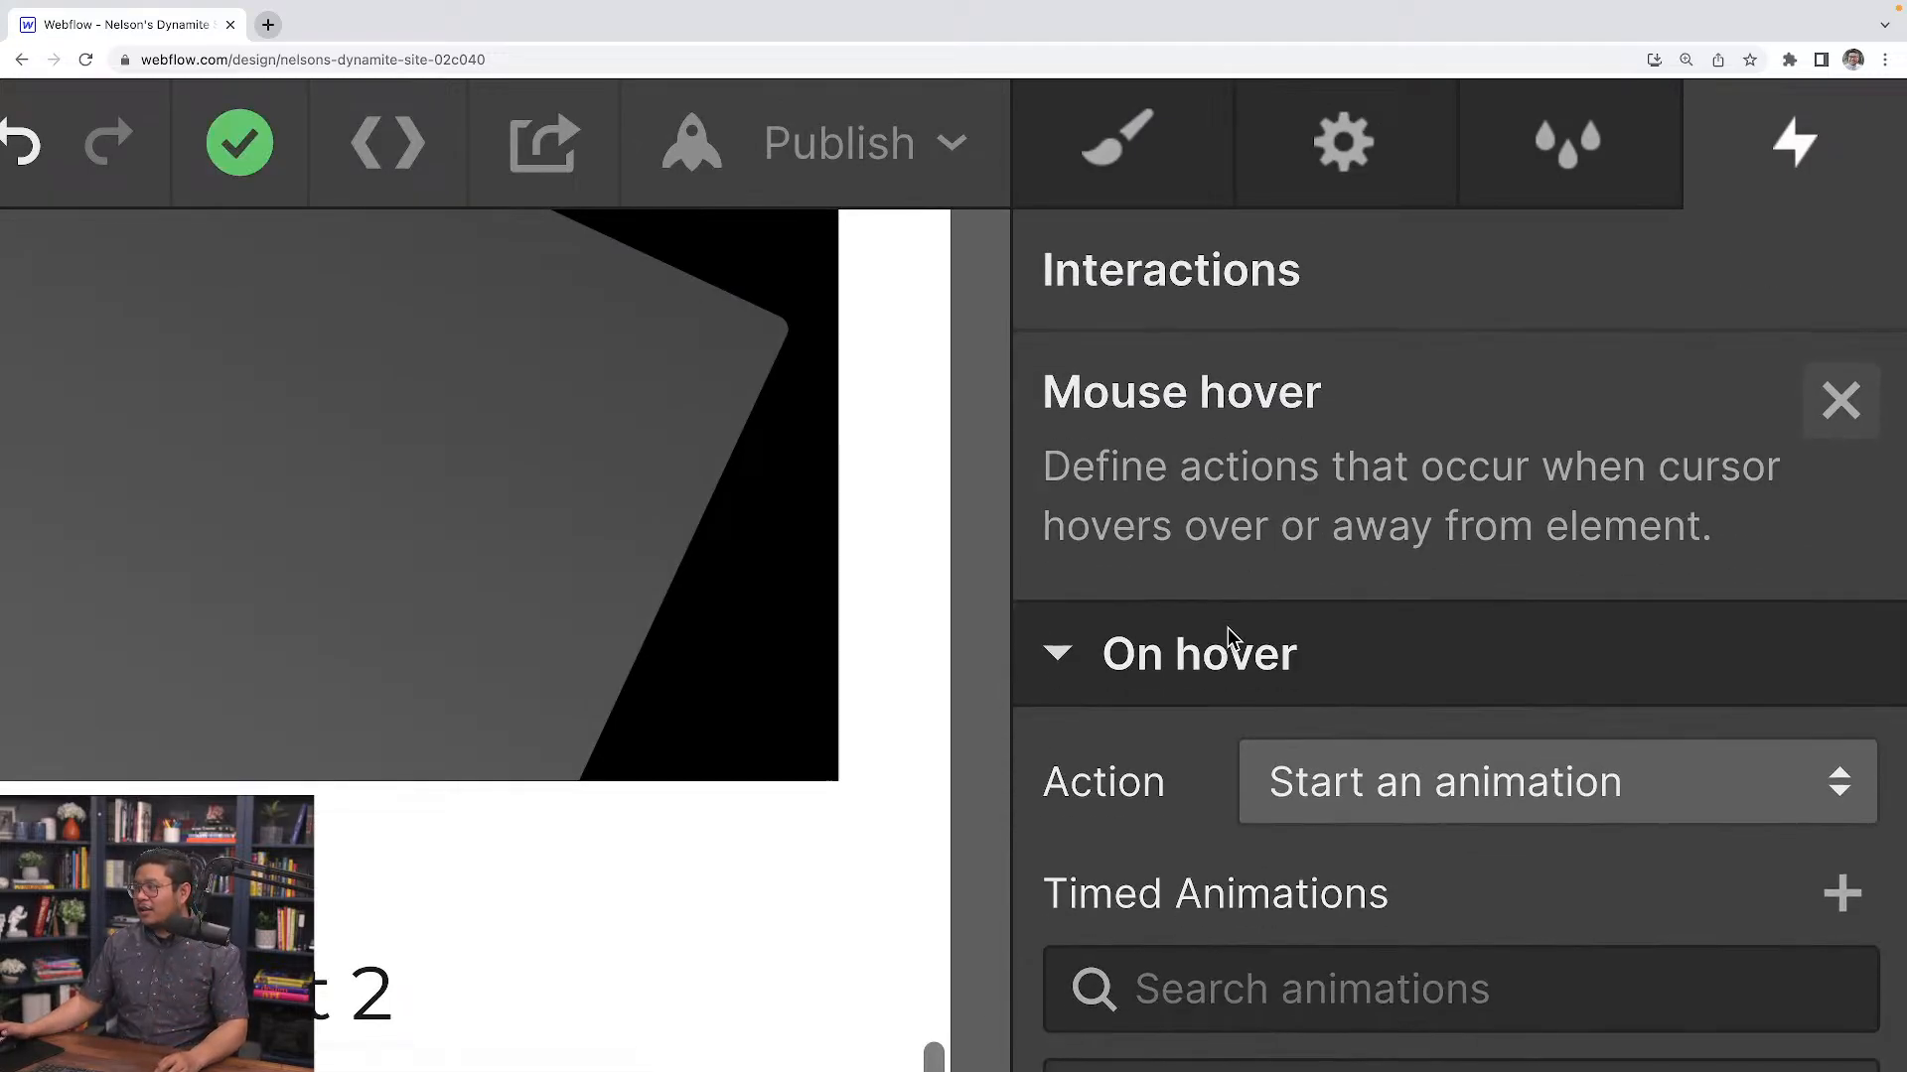
pyautogui.scroll(-3, 1241, 650)
pyautogui.scroll(-3, 1343, 778)
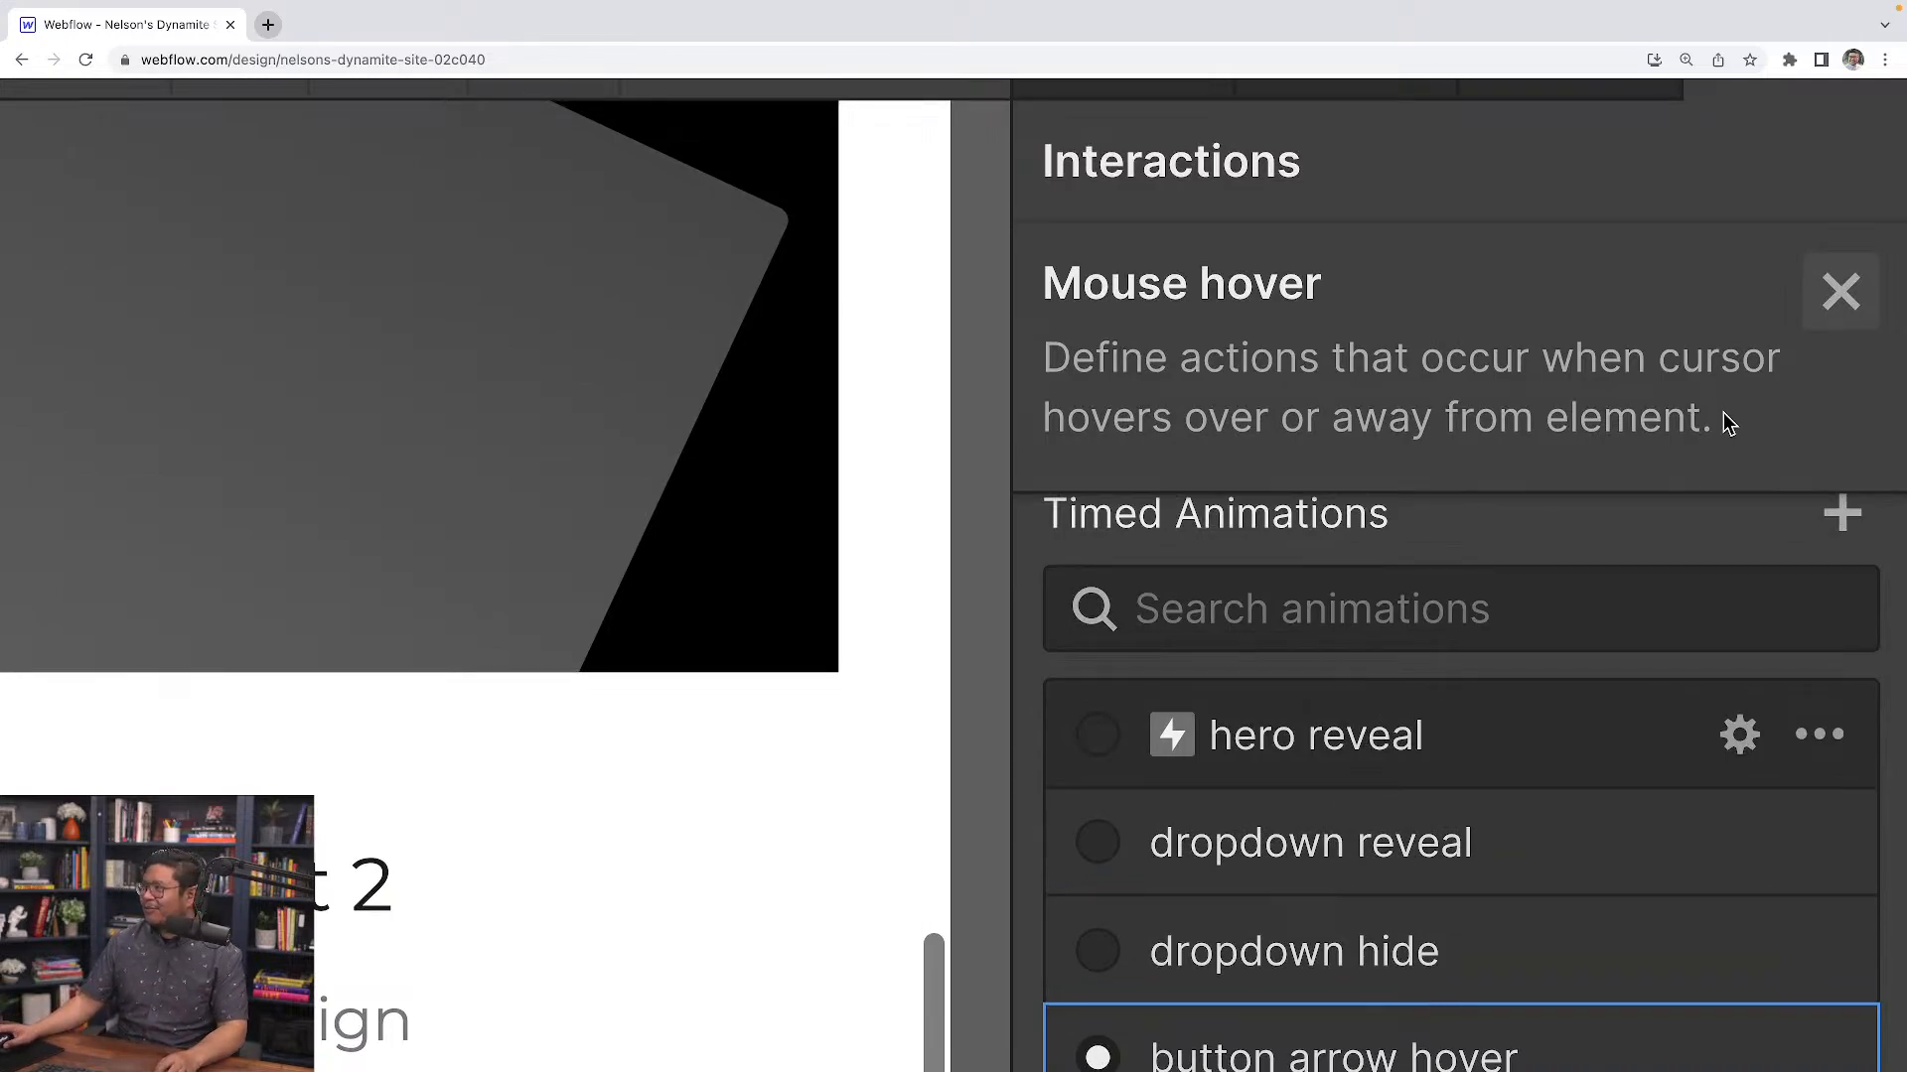
pyautogui.click(1309, 619)
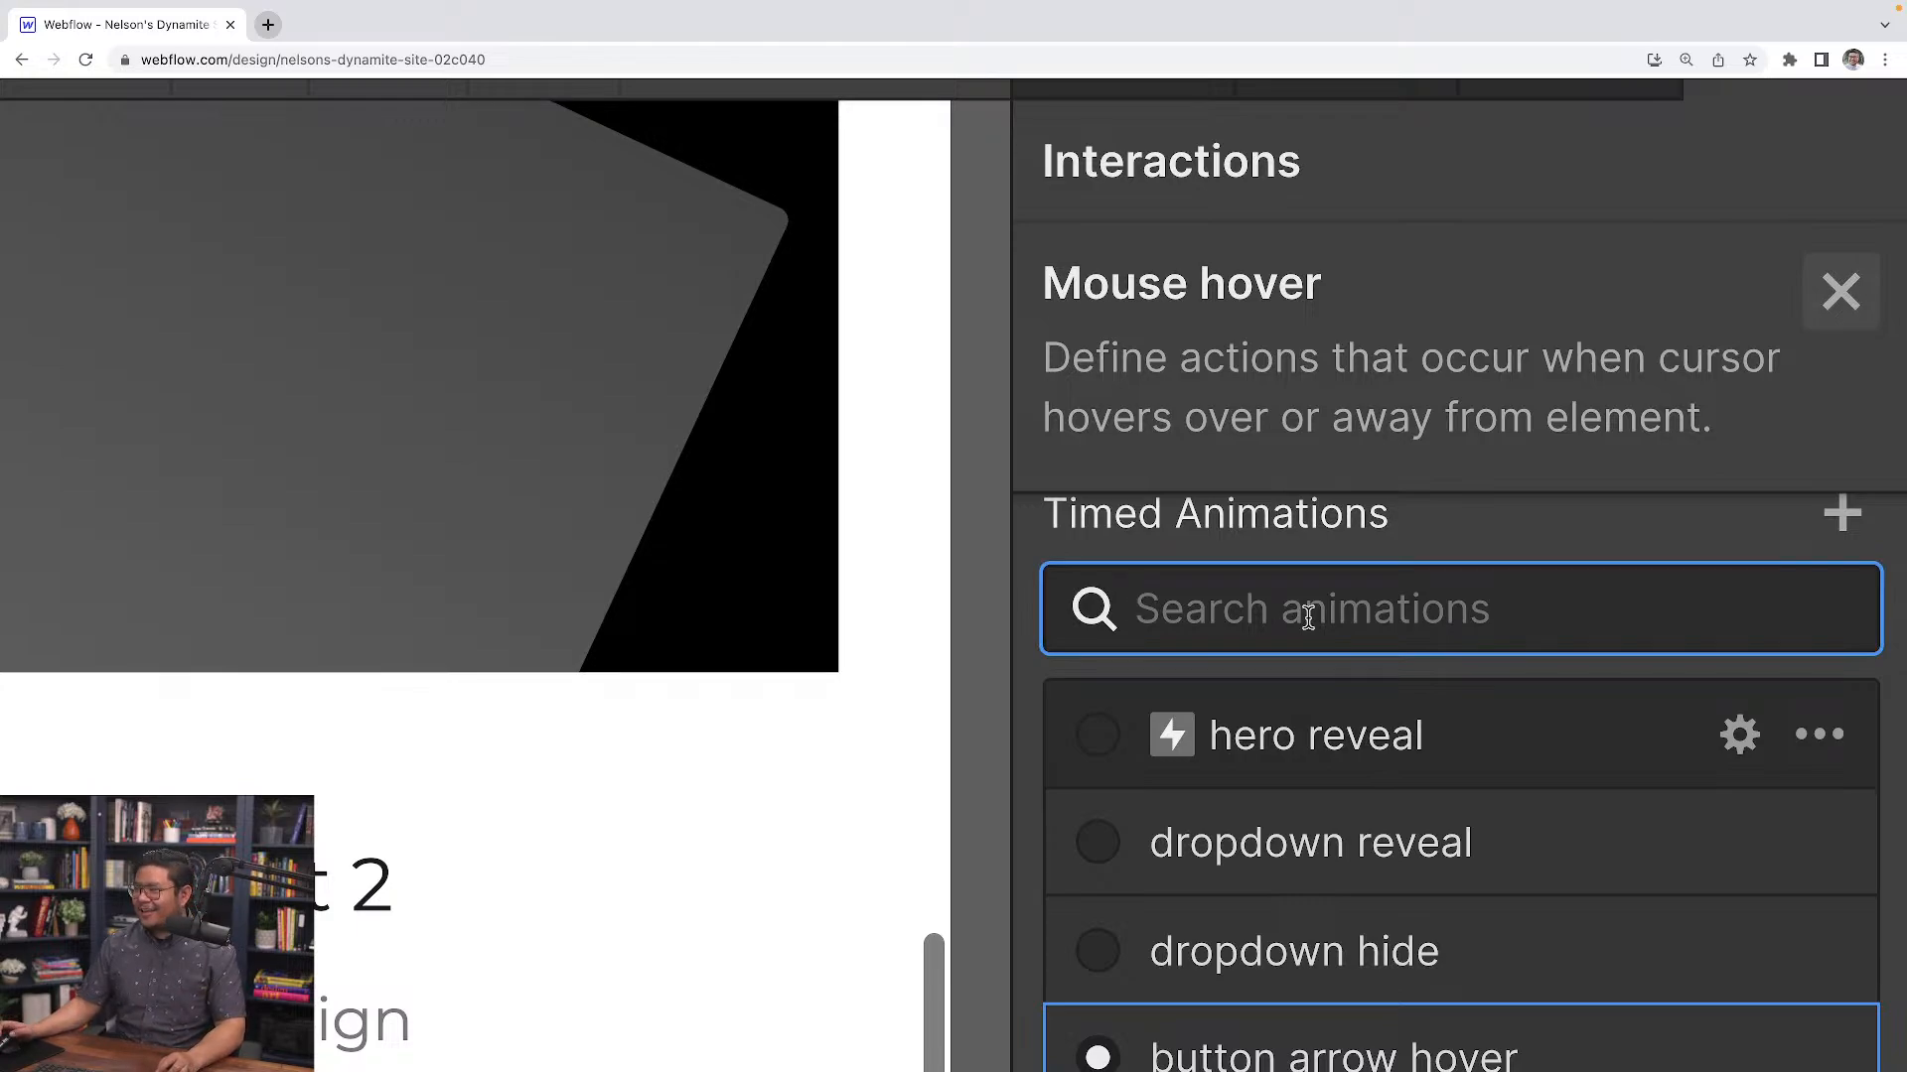
pyautogui.write('hover')
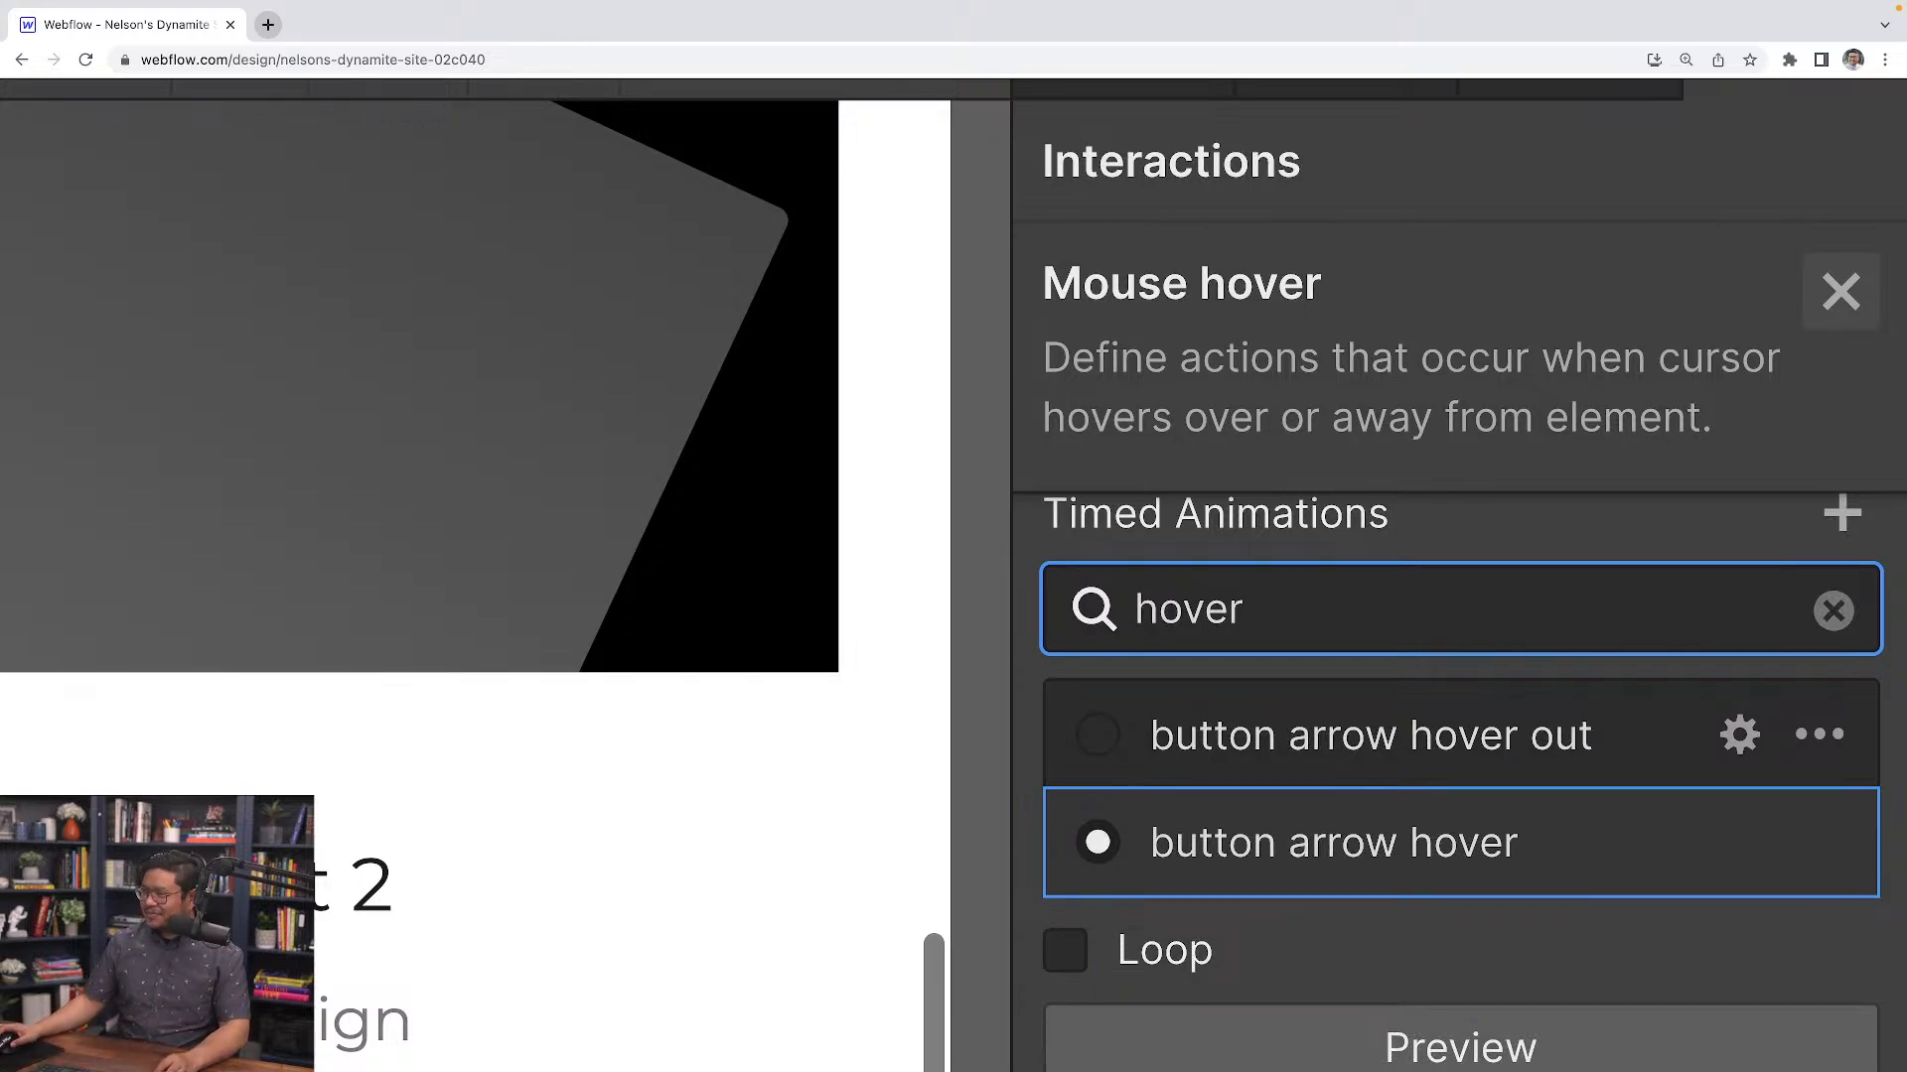
pyautogui.scroll(-4, 784, 821)
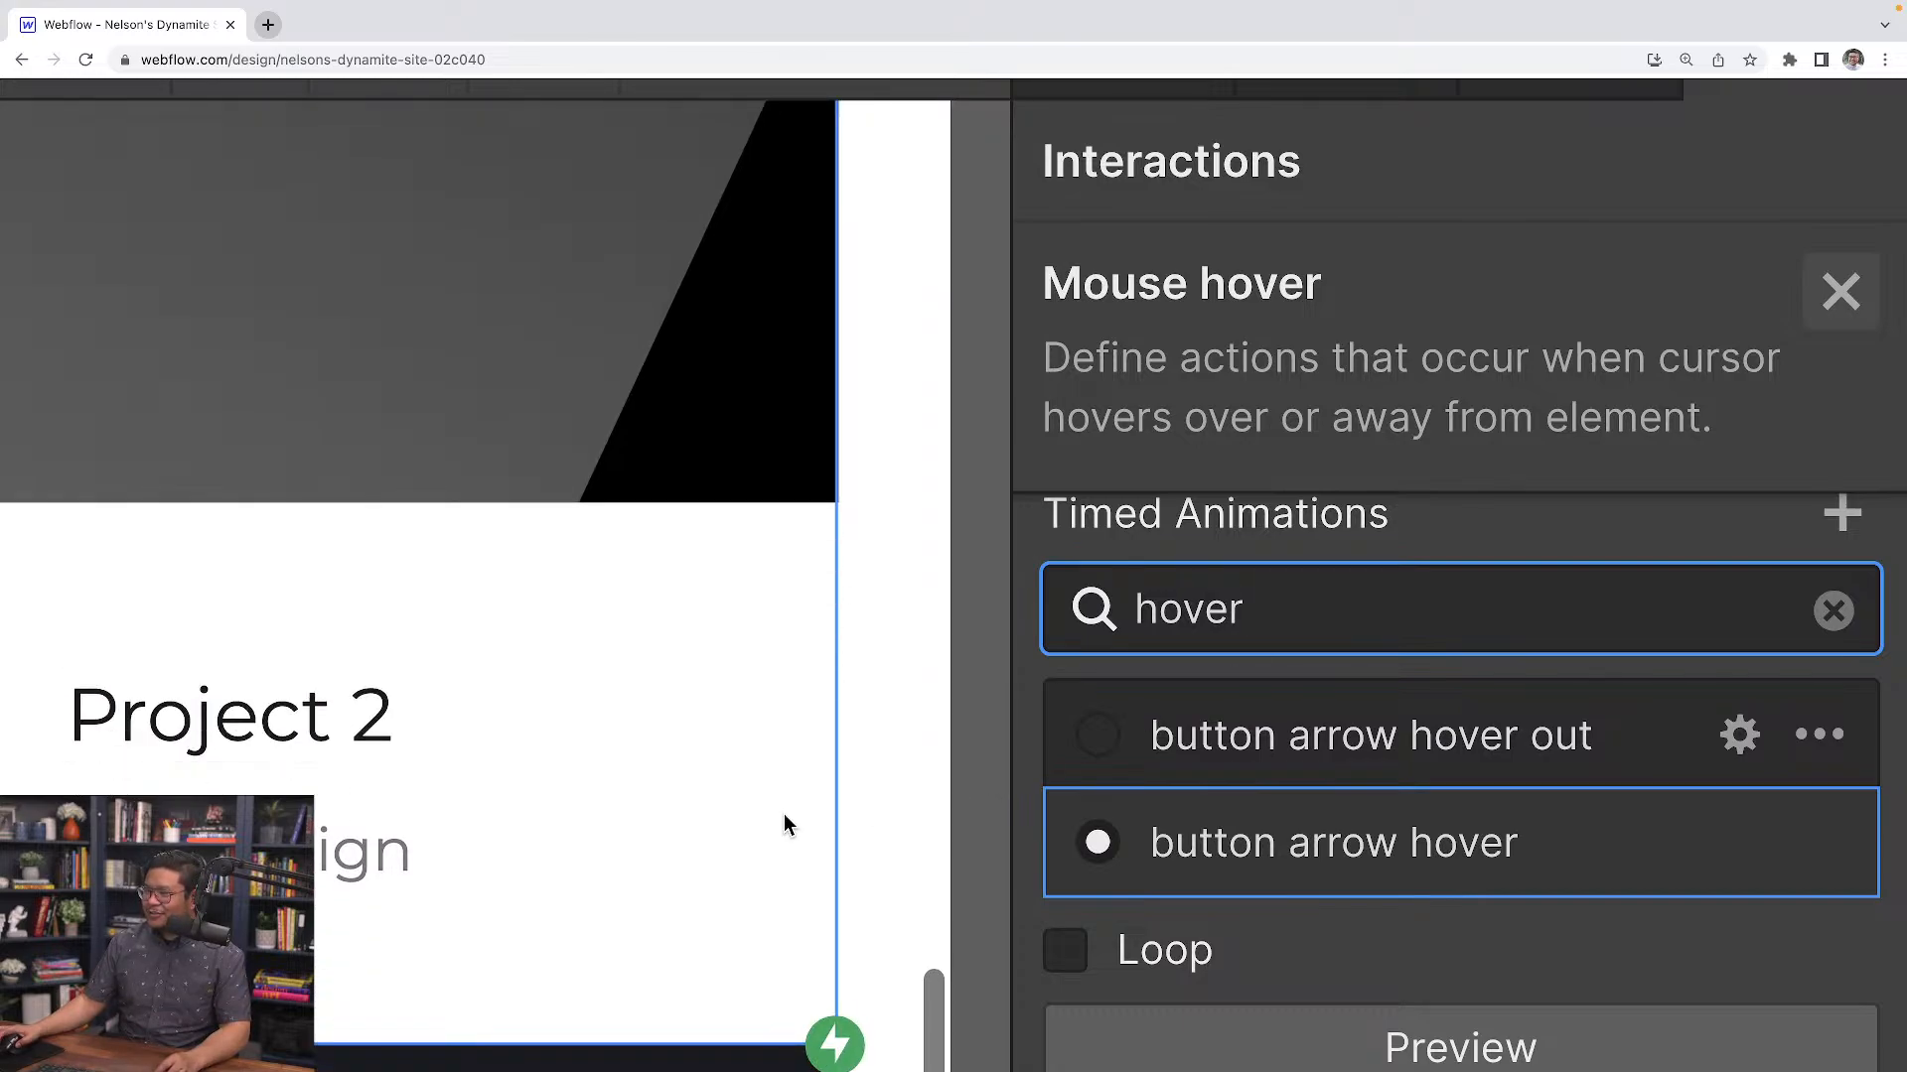
pyautogui.scroll(1, 785, 824)
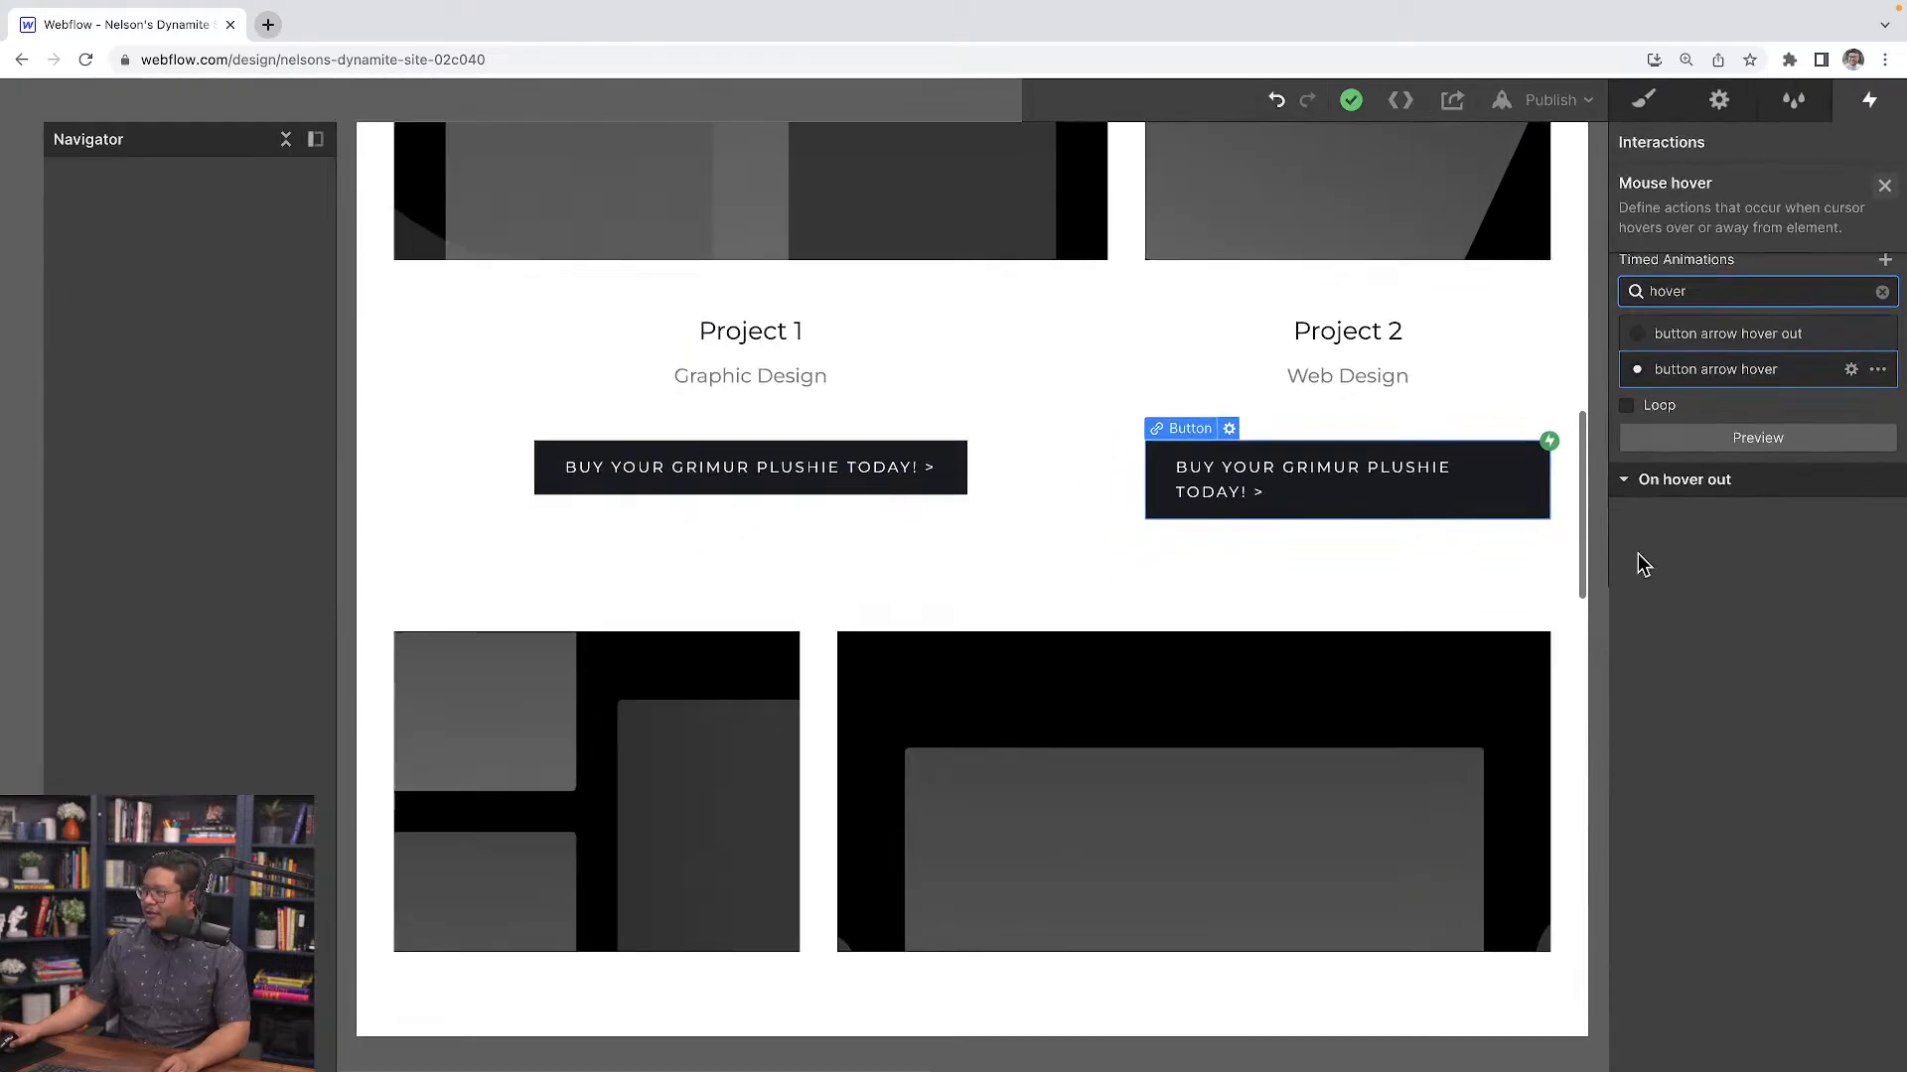
pyautogui.click(1688, 480)
pyautogui.click(1732, 780)
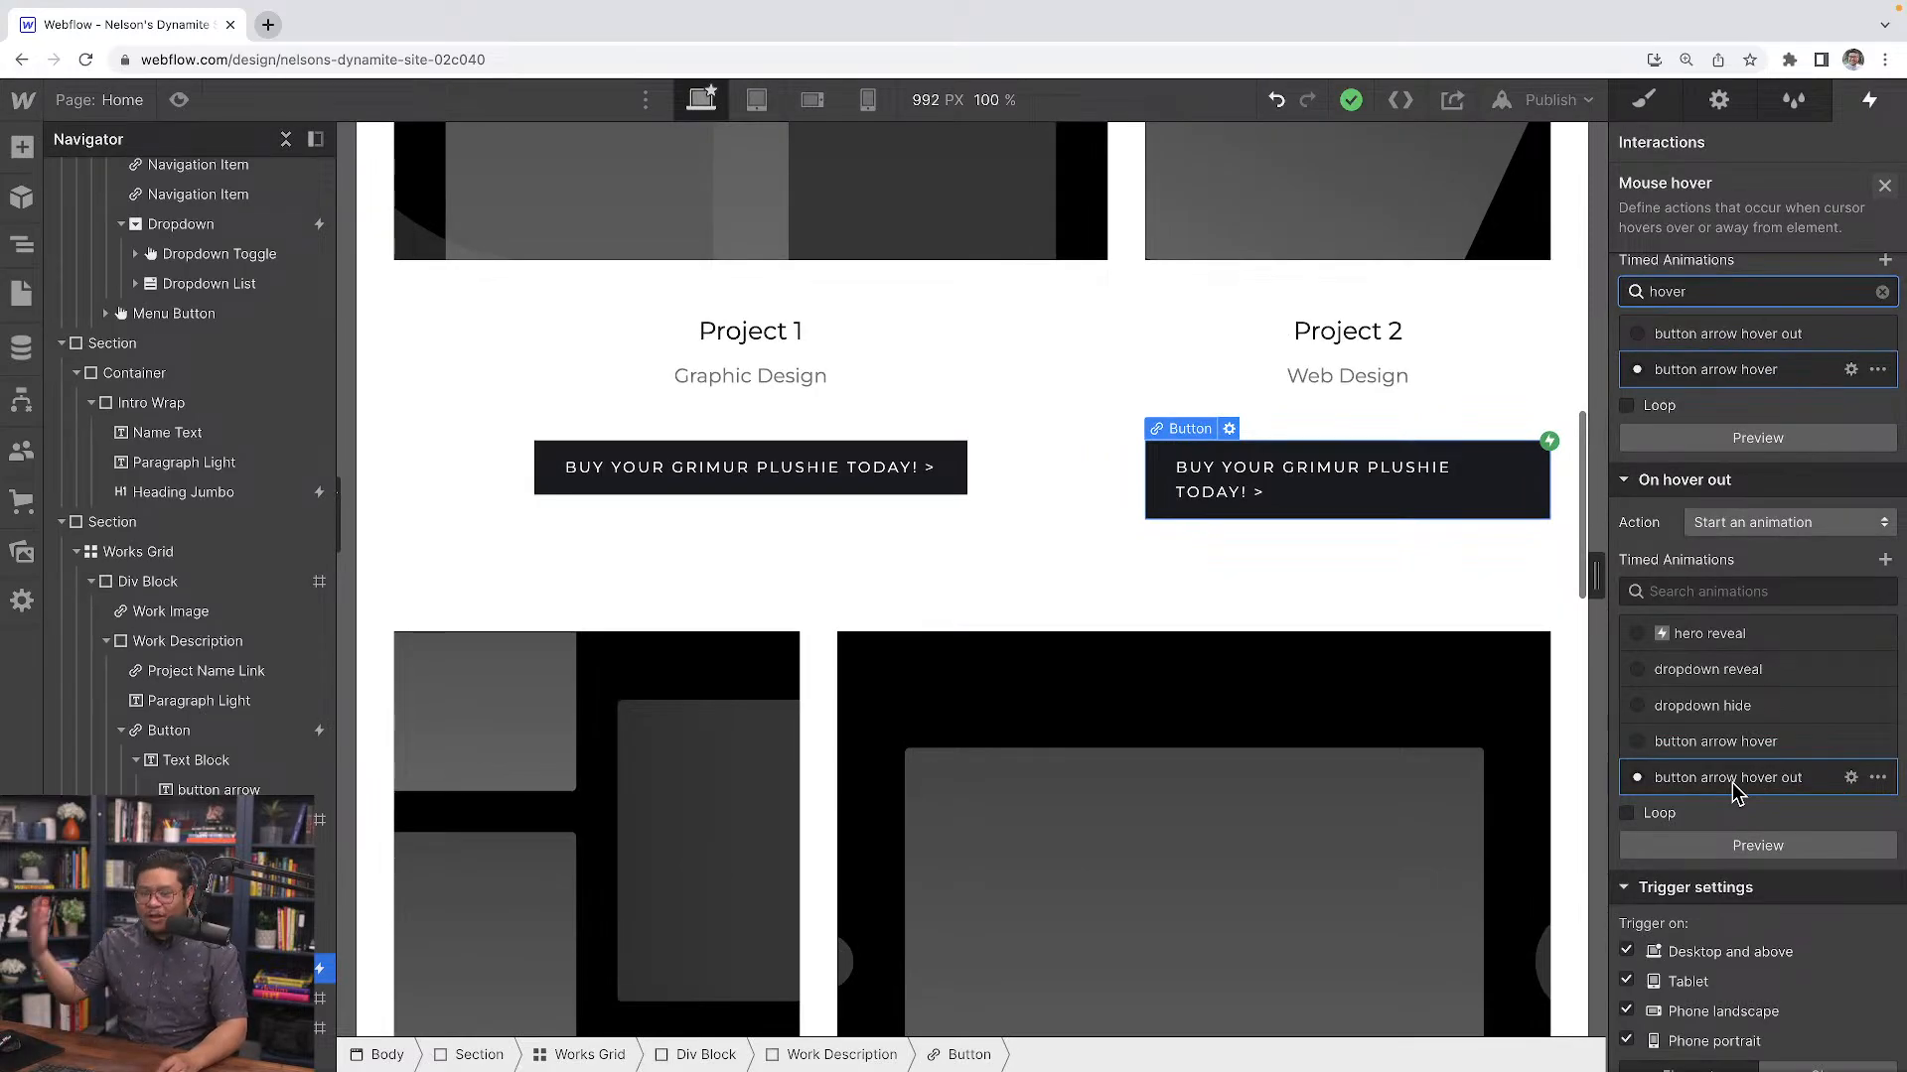
# Preview the page to test the copied button's hover, then return to the designer
pyautogui.click(1154, 494)
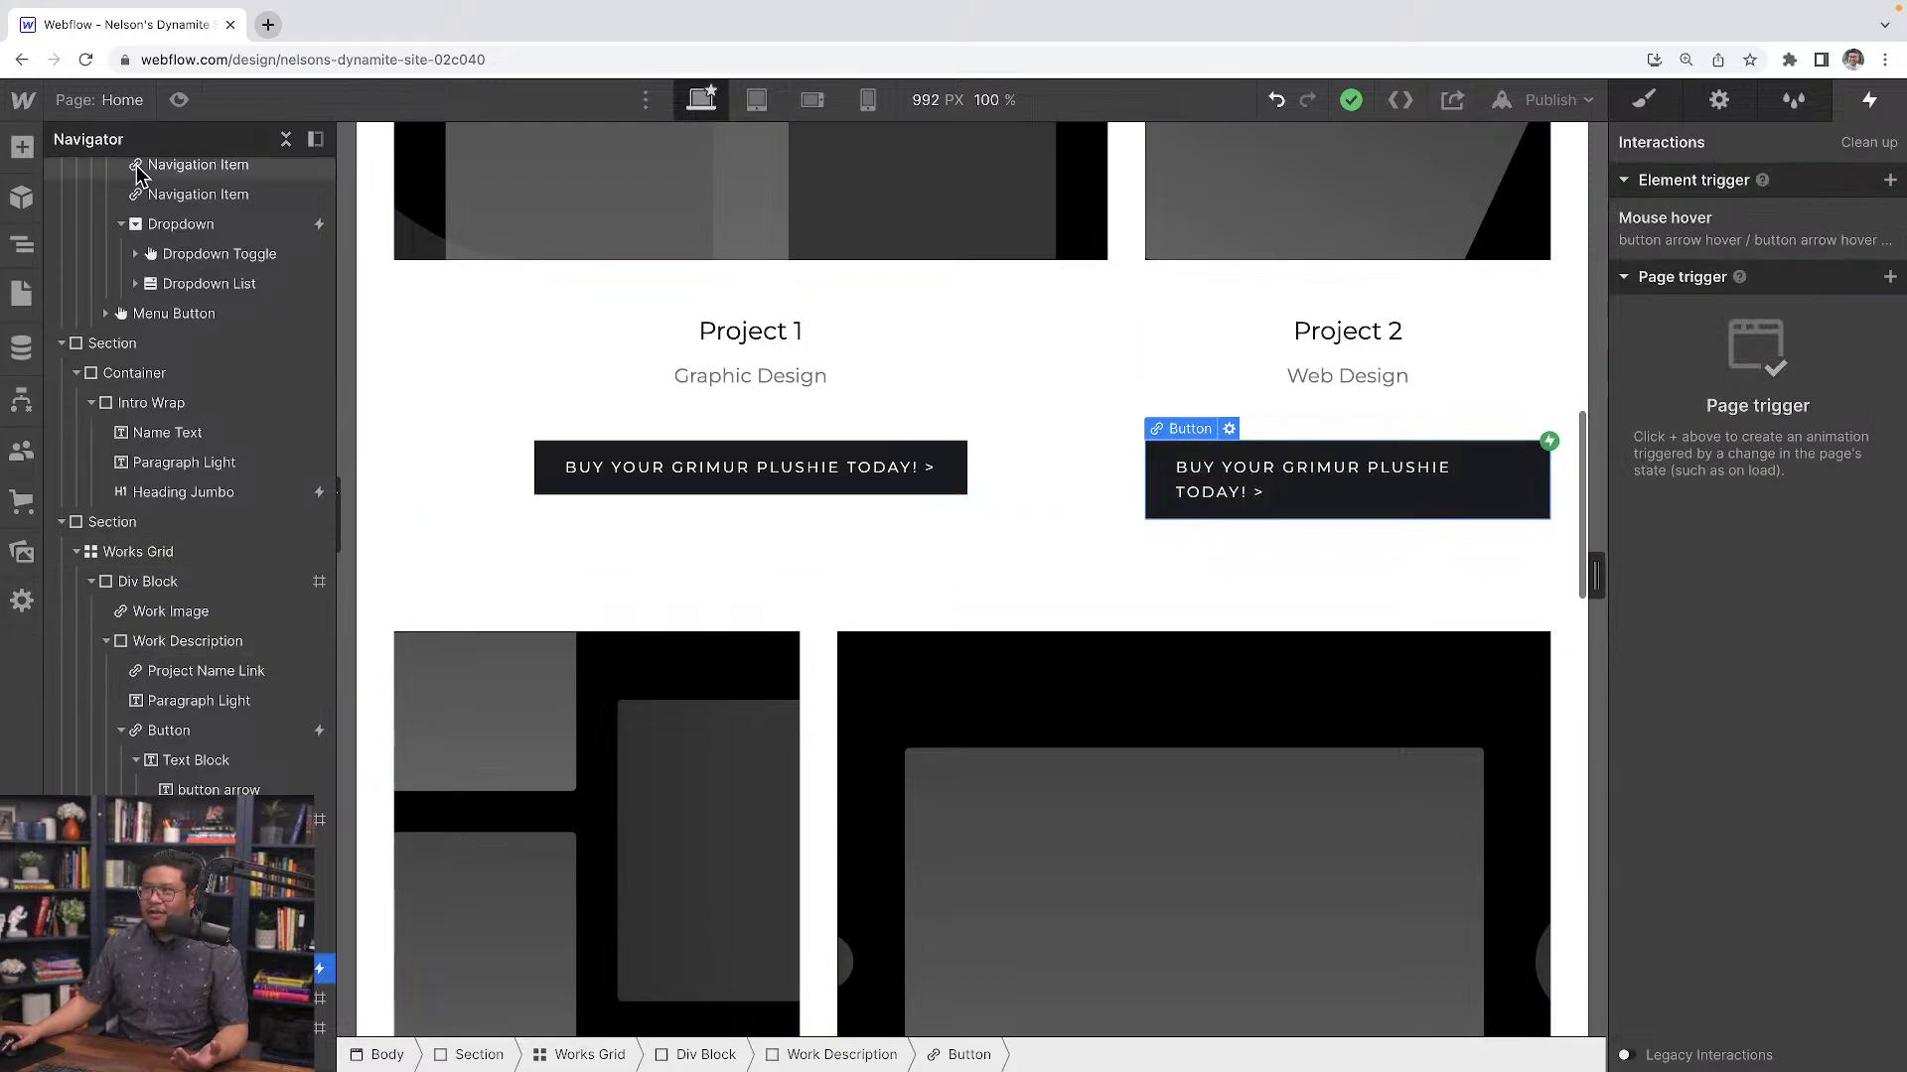
pyautogui.click(179, 99)
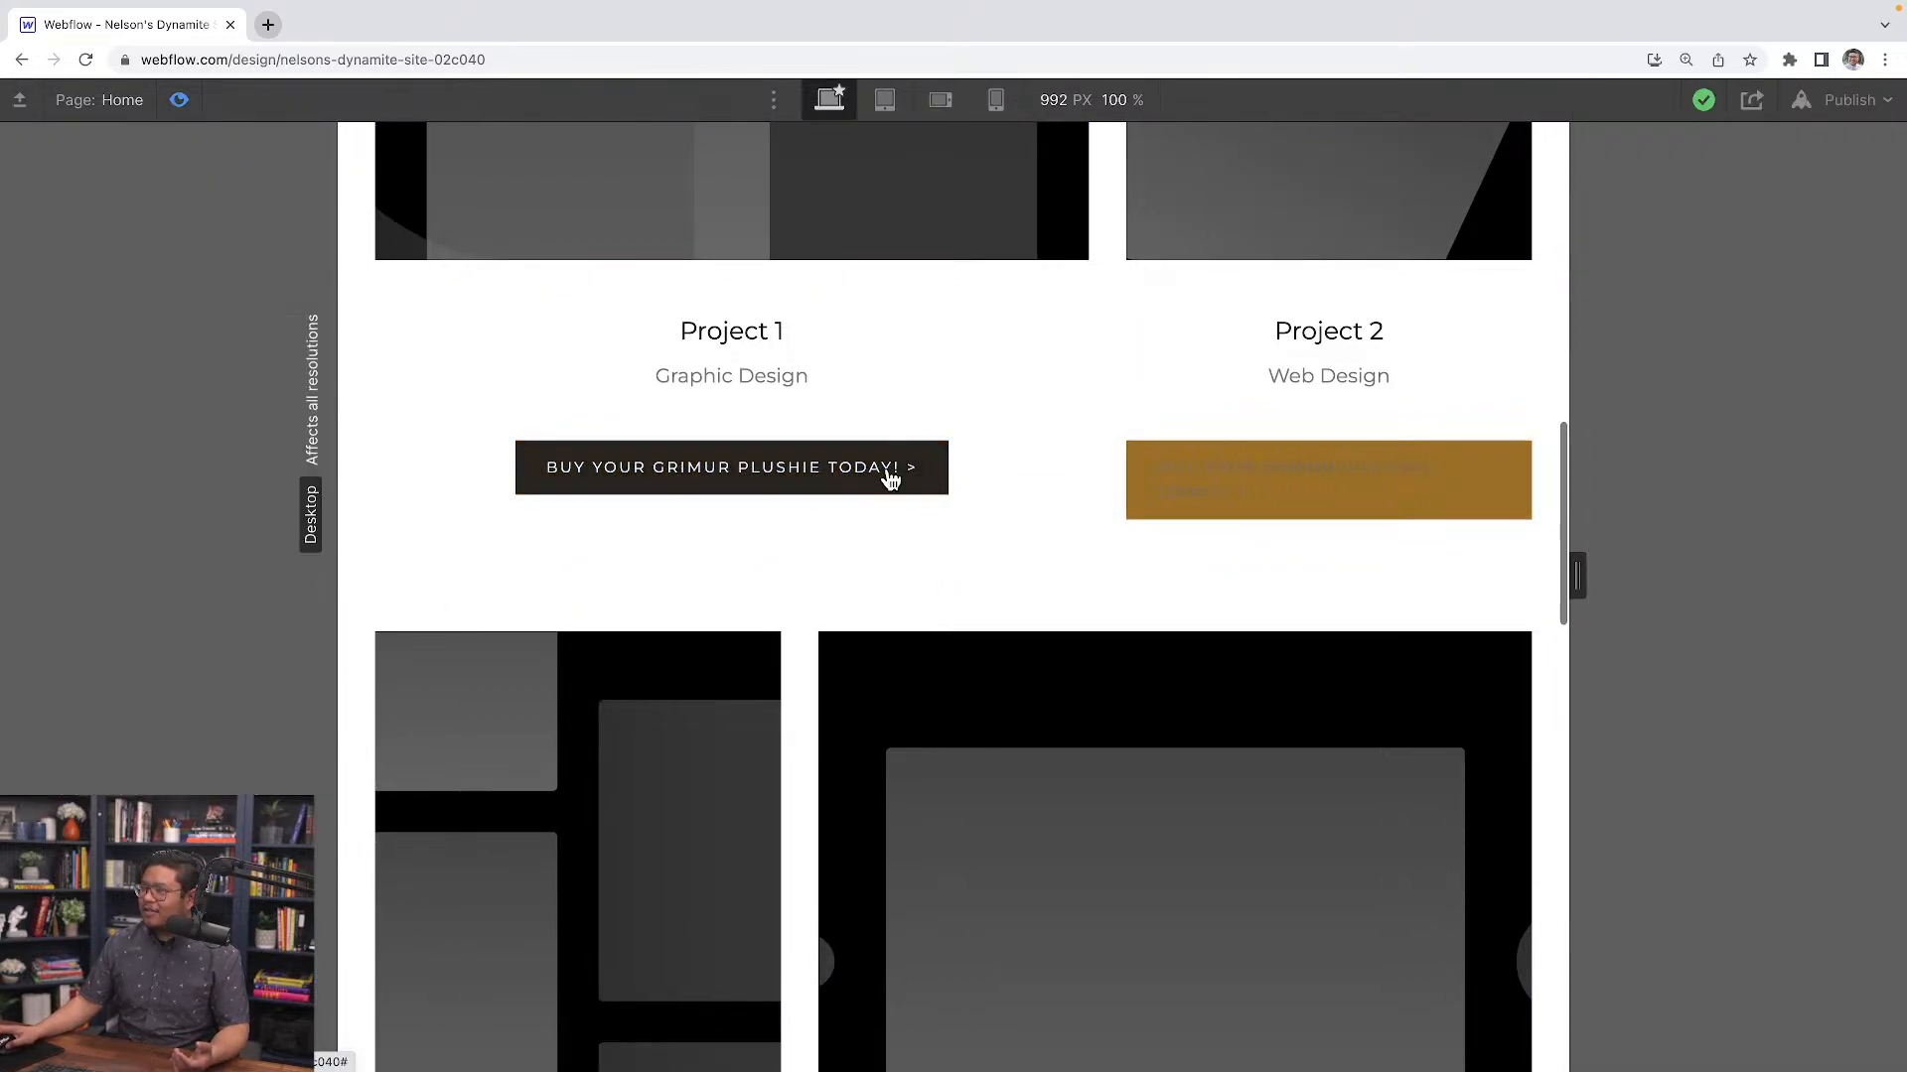
pyautogui.click(179, 101)
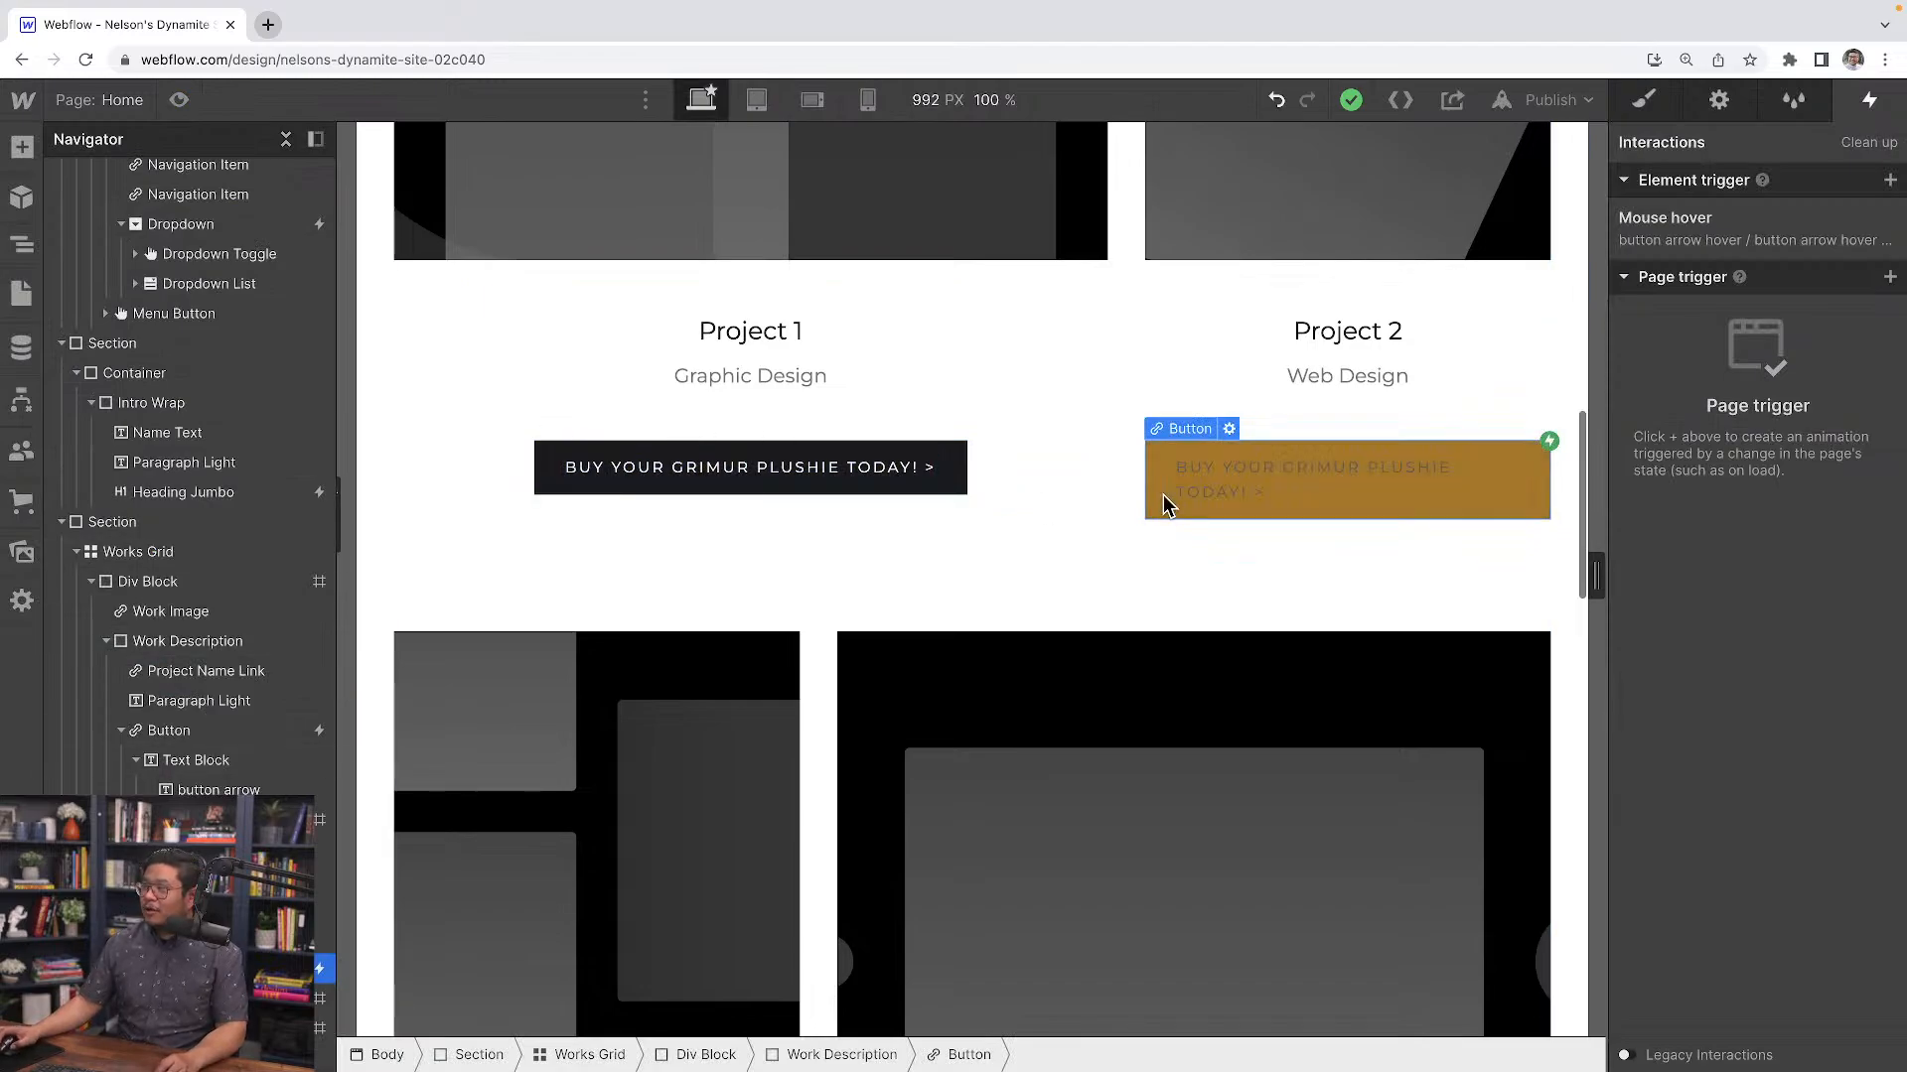
# Convert the Project 2 button into a component named "primary button" and return to the page
pyautogui.rightClick(1173, 438)
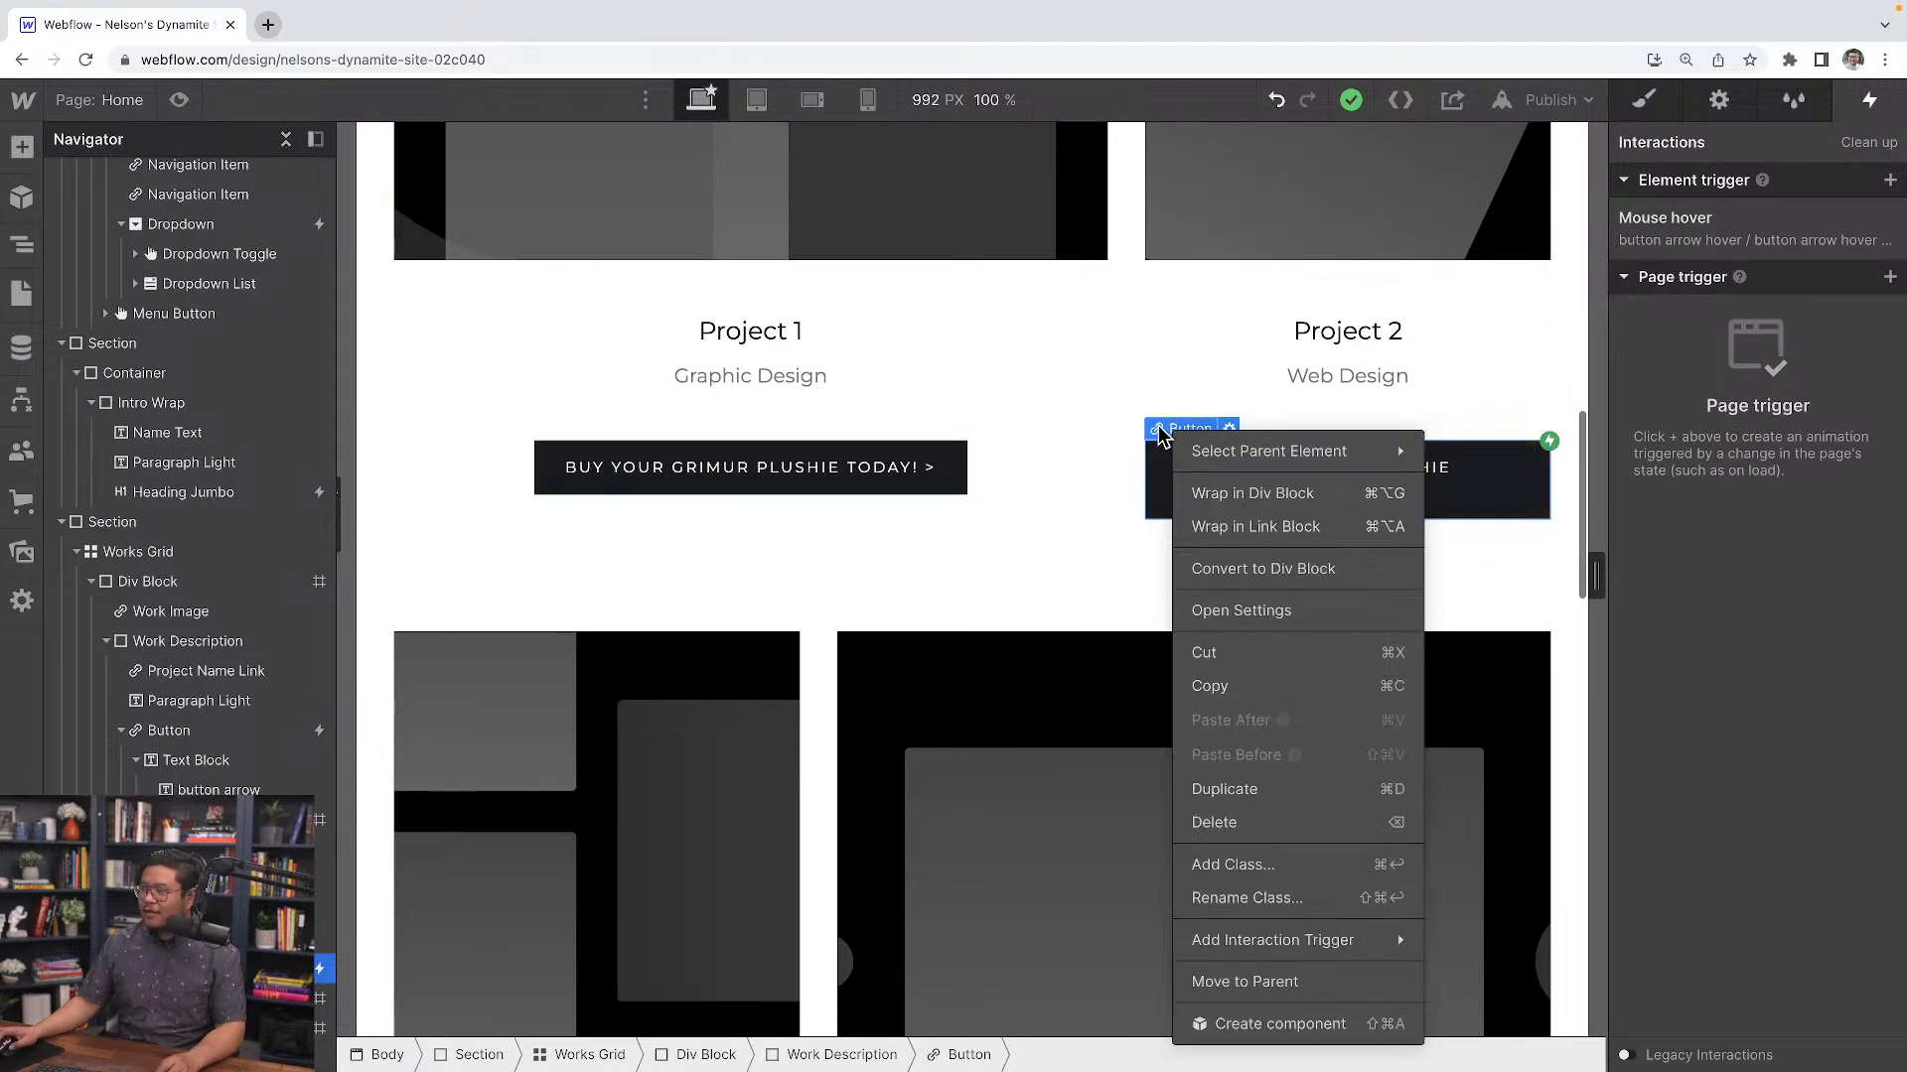
pyautogui.click(1257, 1025)
pyautogui.write('b')
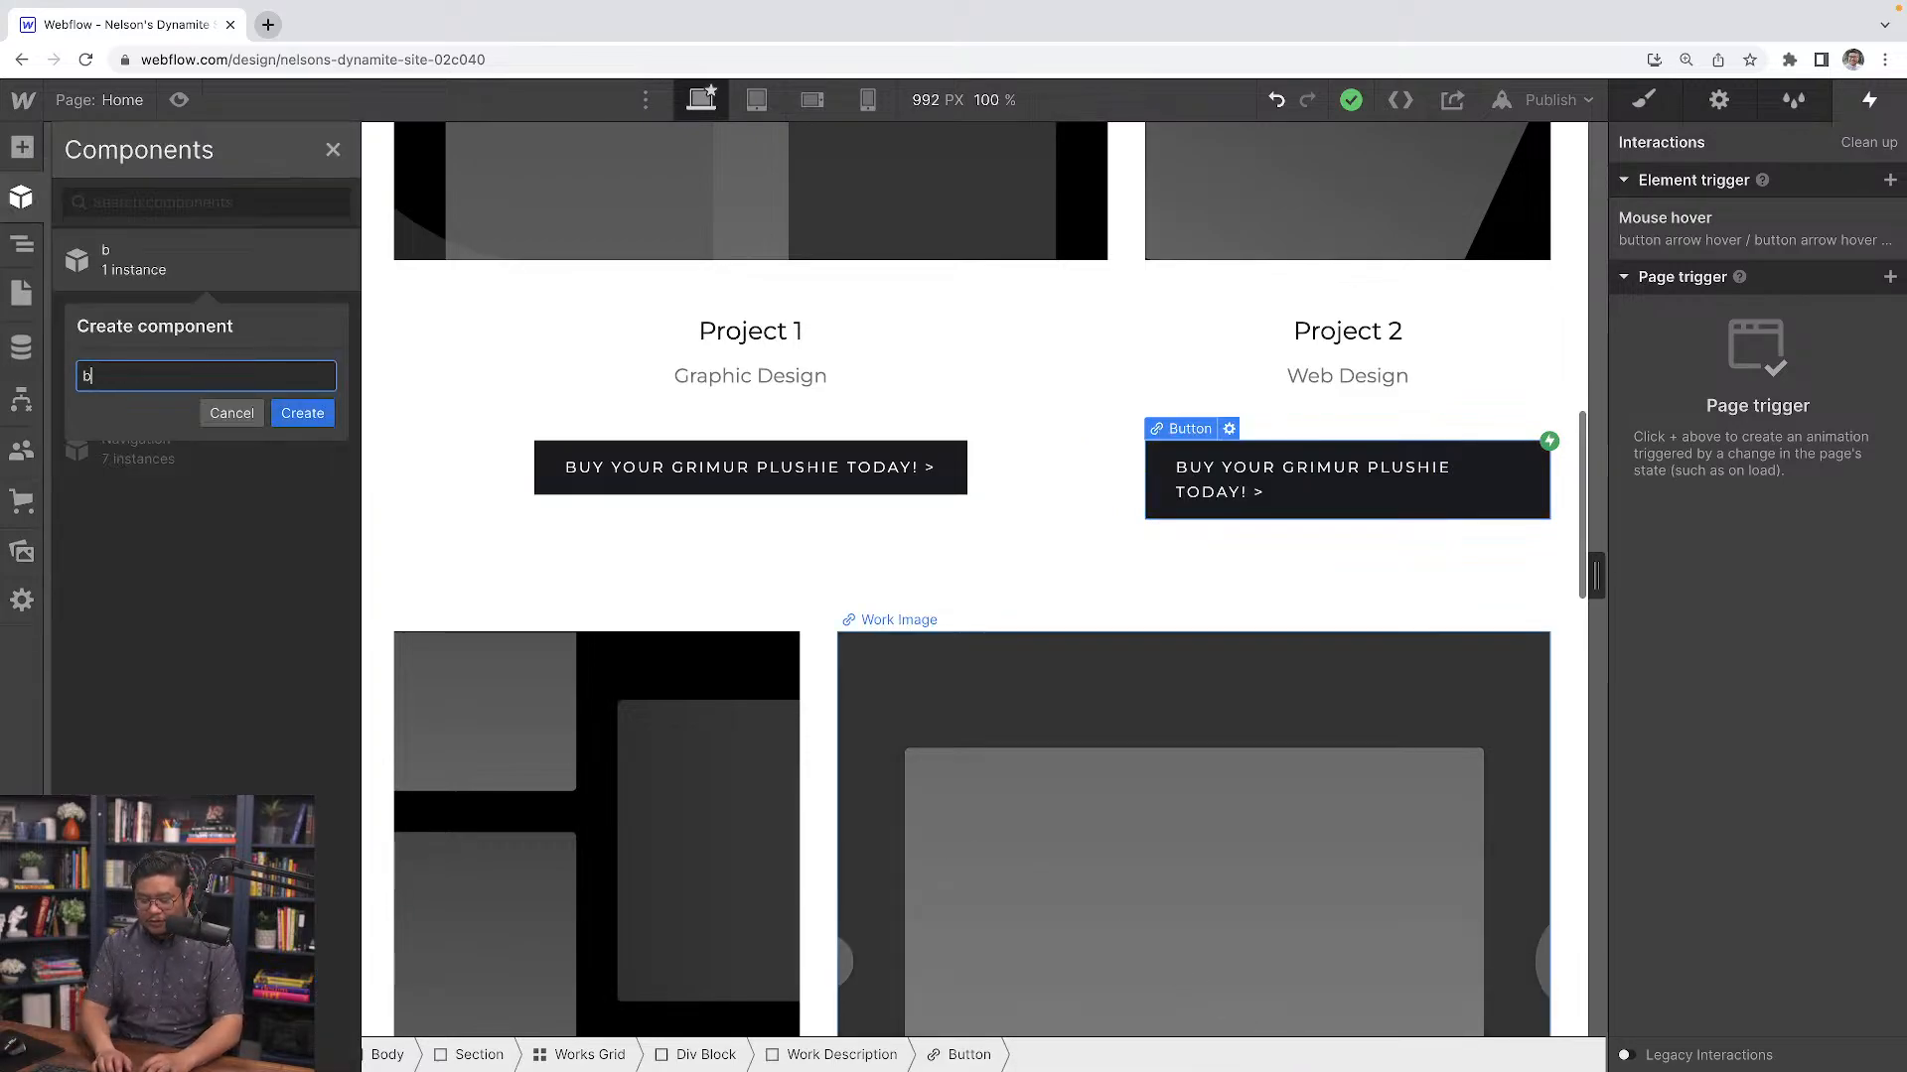
pyautogui.write('utt')
pyautogui.hotkey('ctrl', 'a')
pyautogui.write('primary butt')
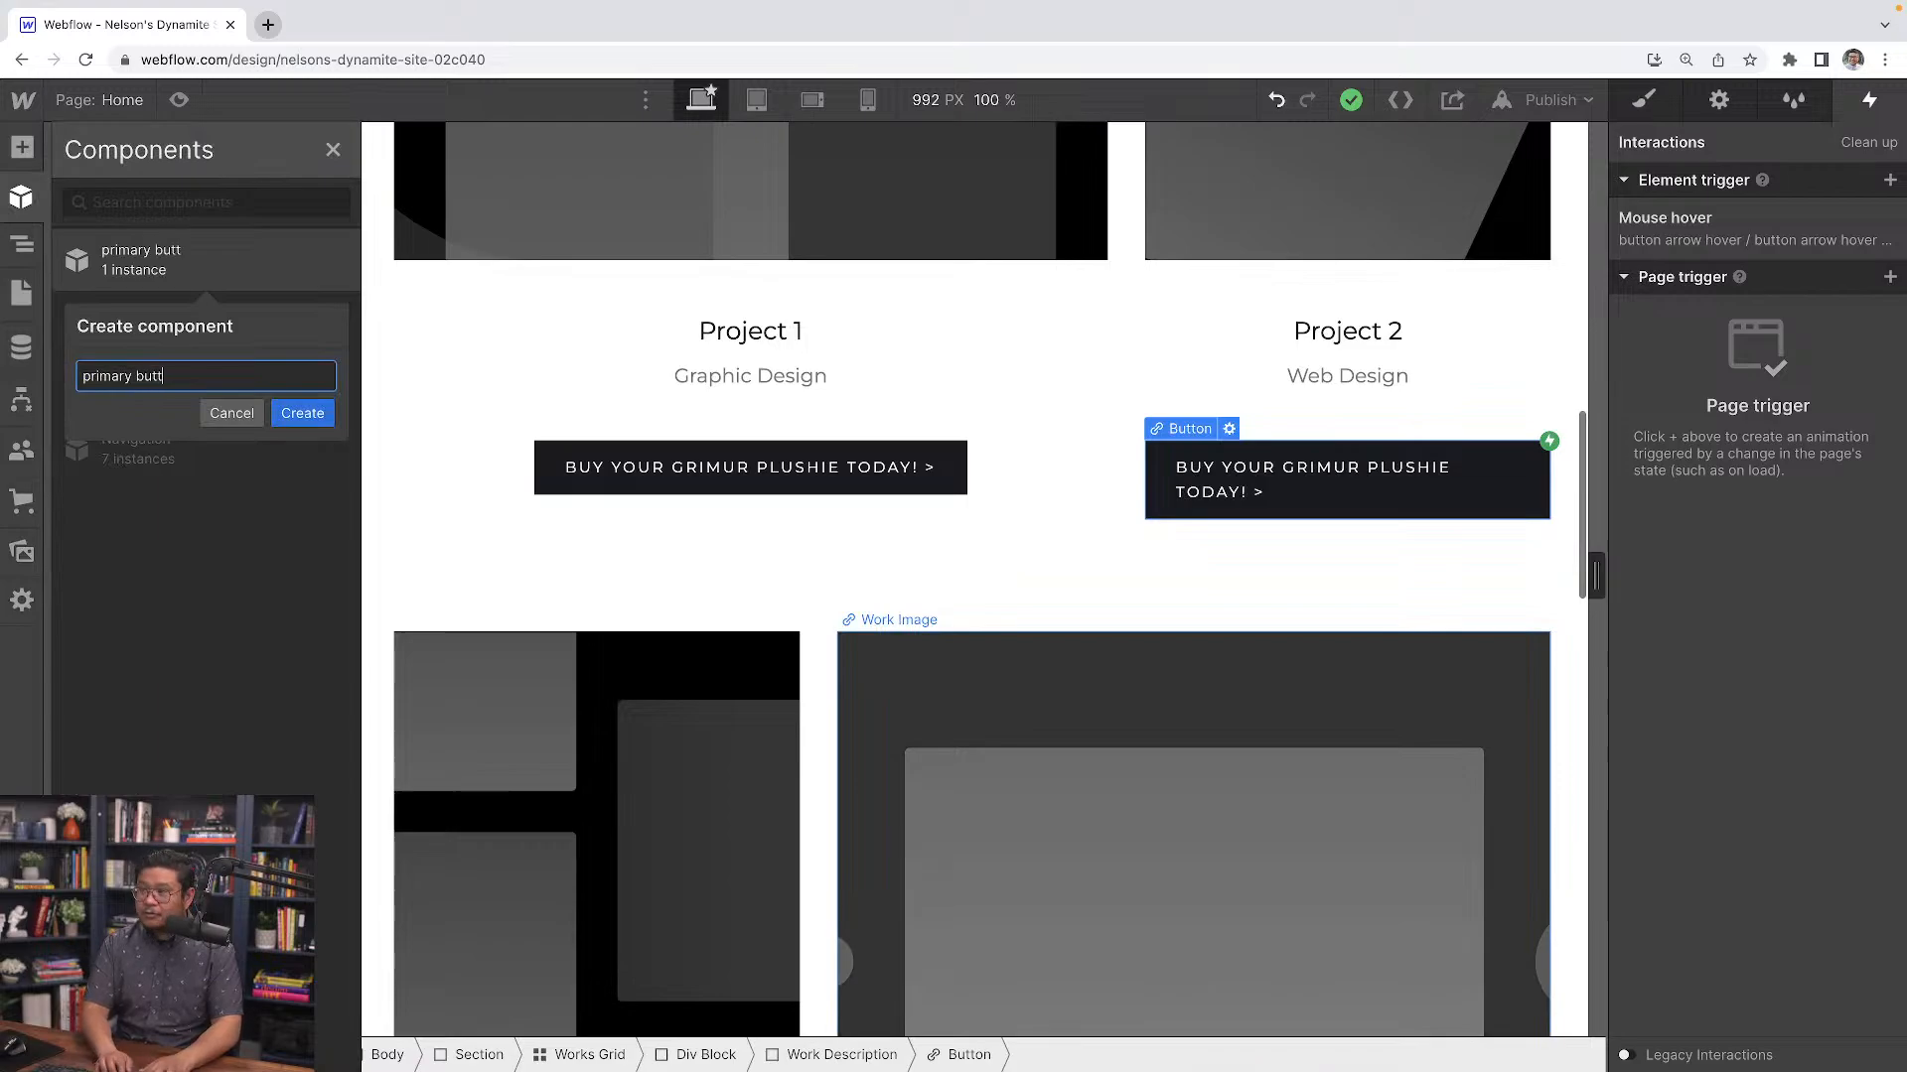
pyautogui.write('on')
pyautogui.press('Return')
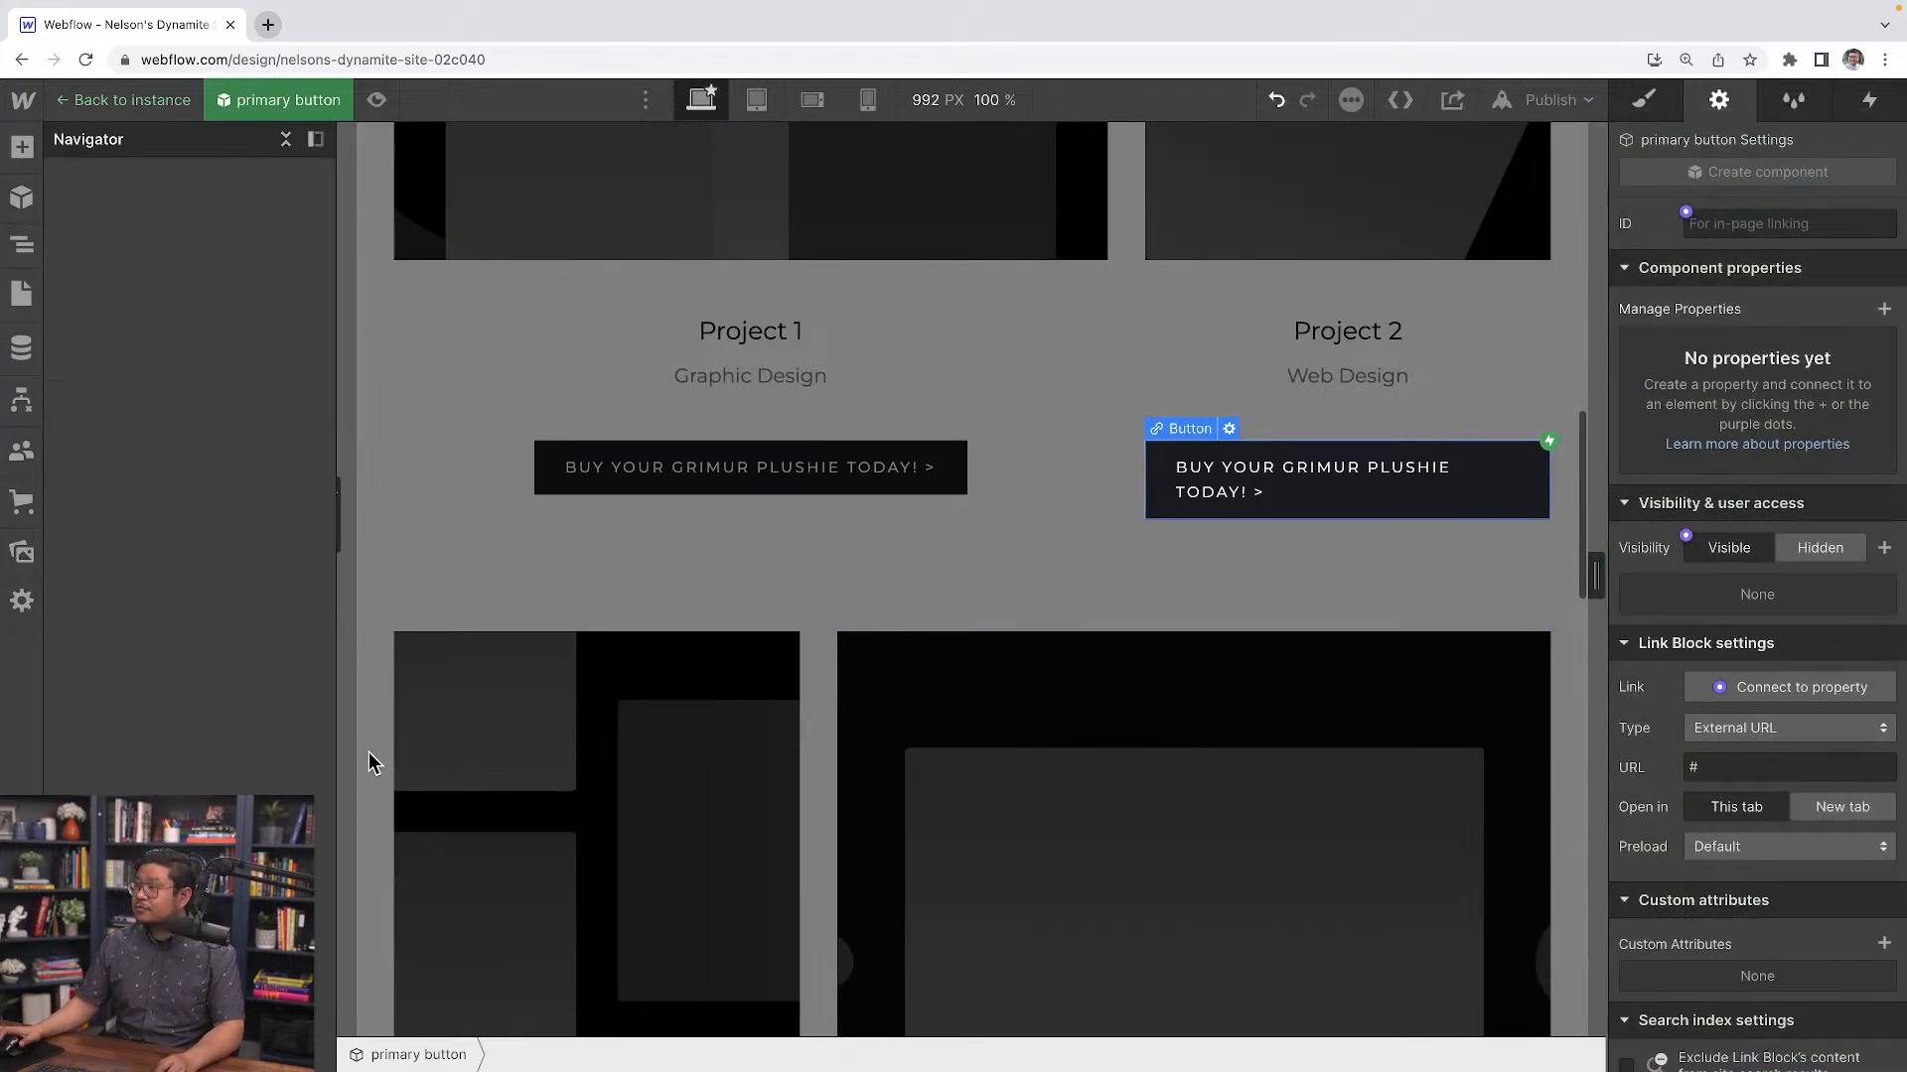
pyautogui.click(146, 105)
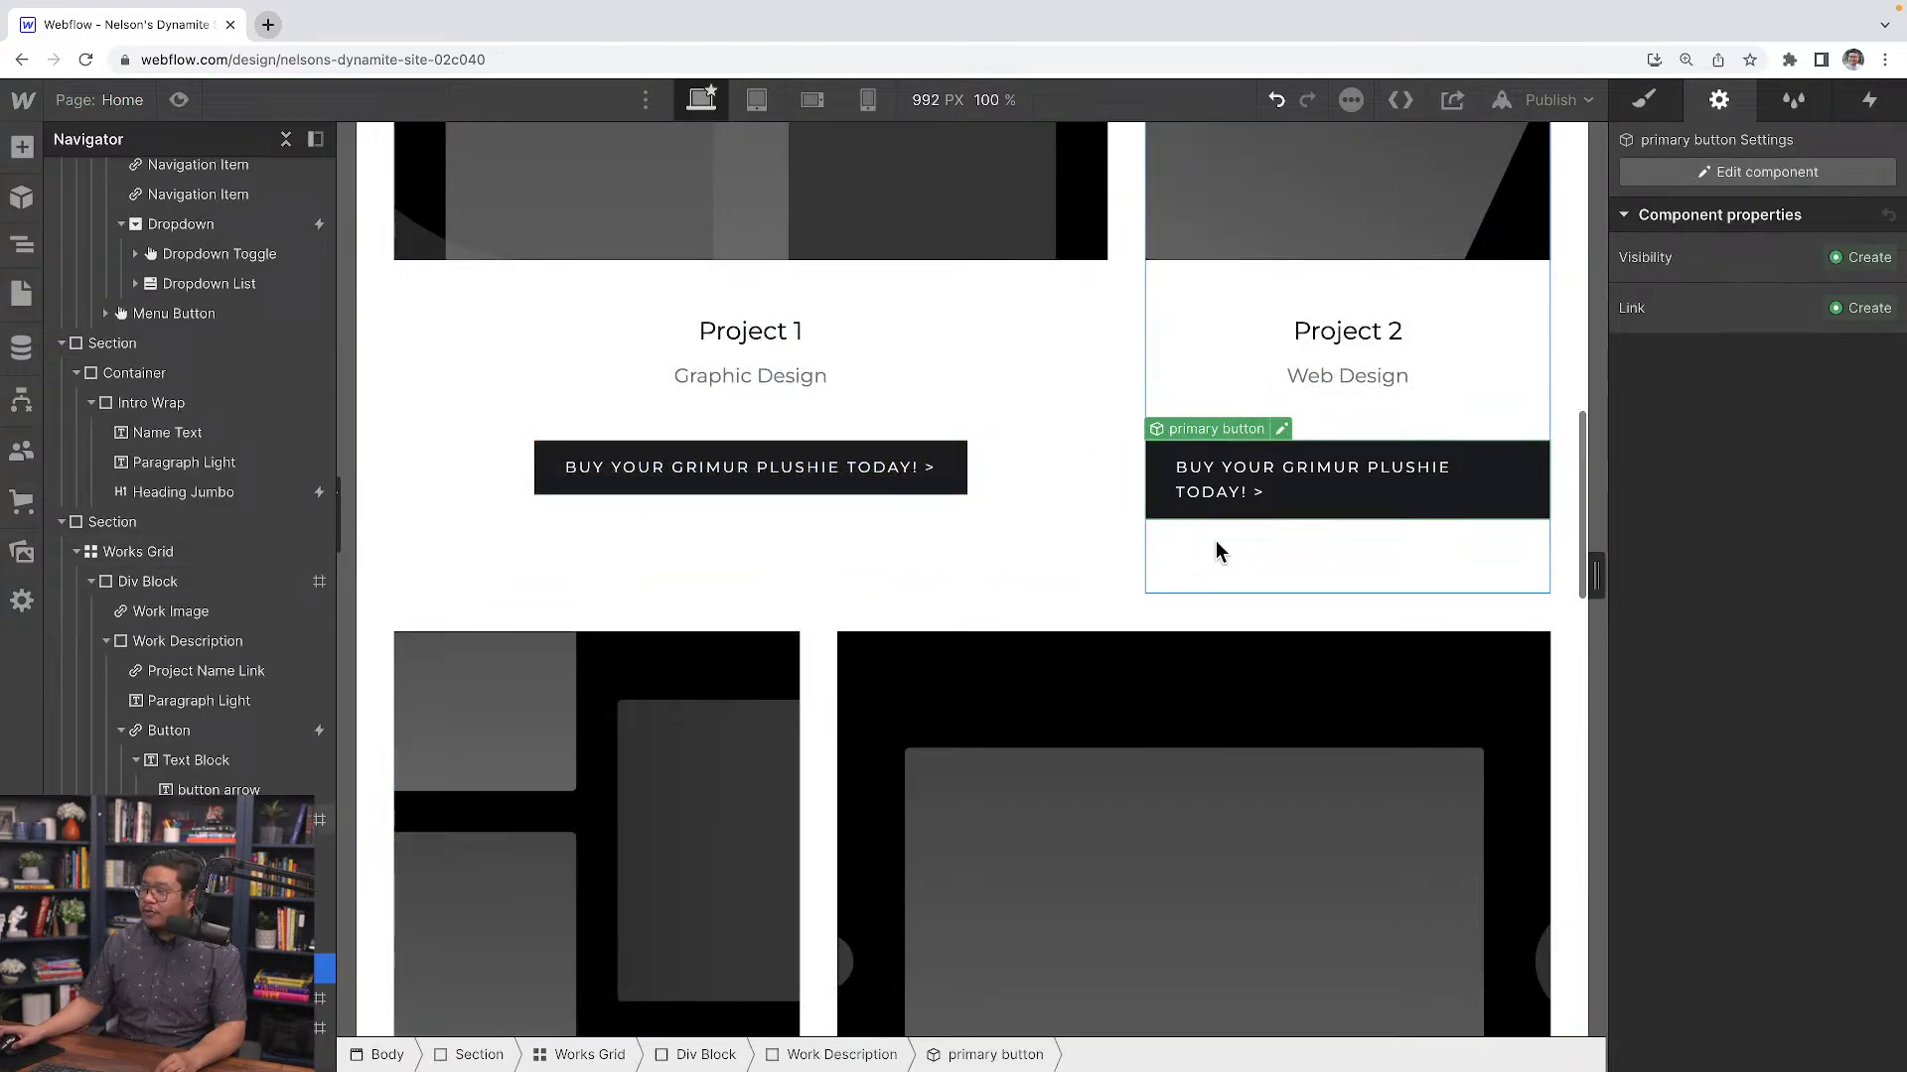
# Add a primary button instance to Project 3's work description and select its text
pyautogui.scroll(1, 784, 827)
pyautogui.scroll(3, 782, 824)
pyautogui.scroll(-10, 780, 822)
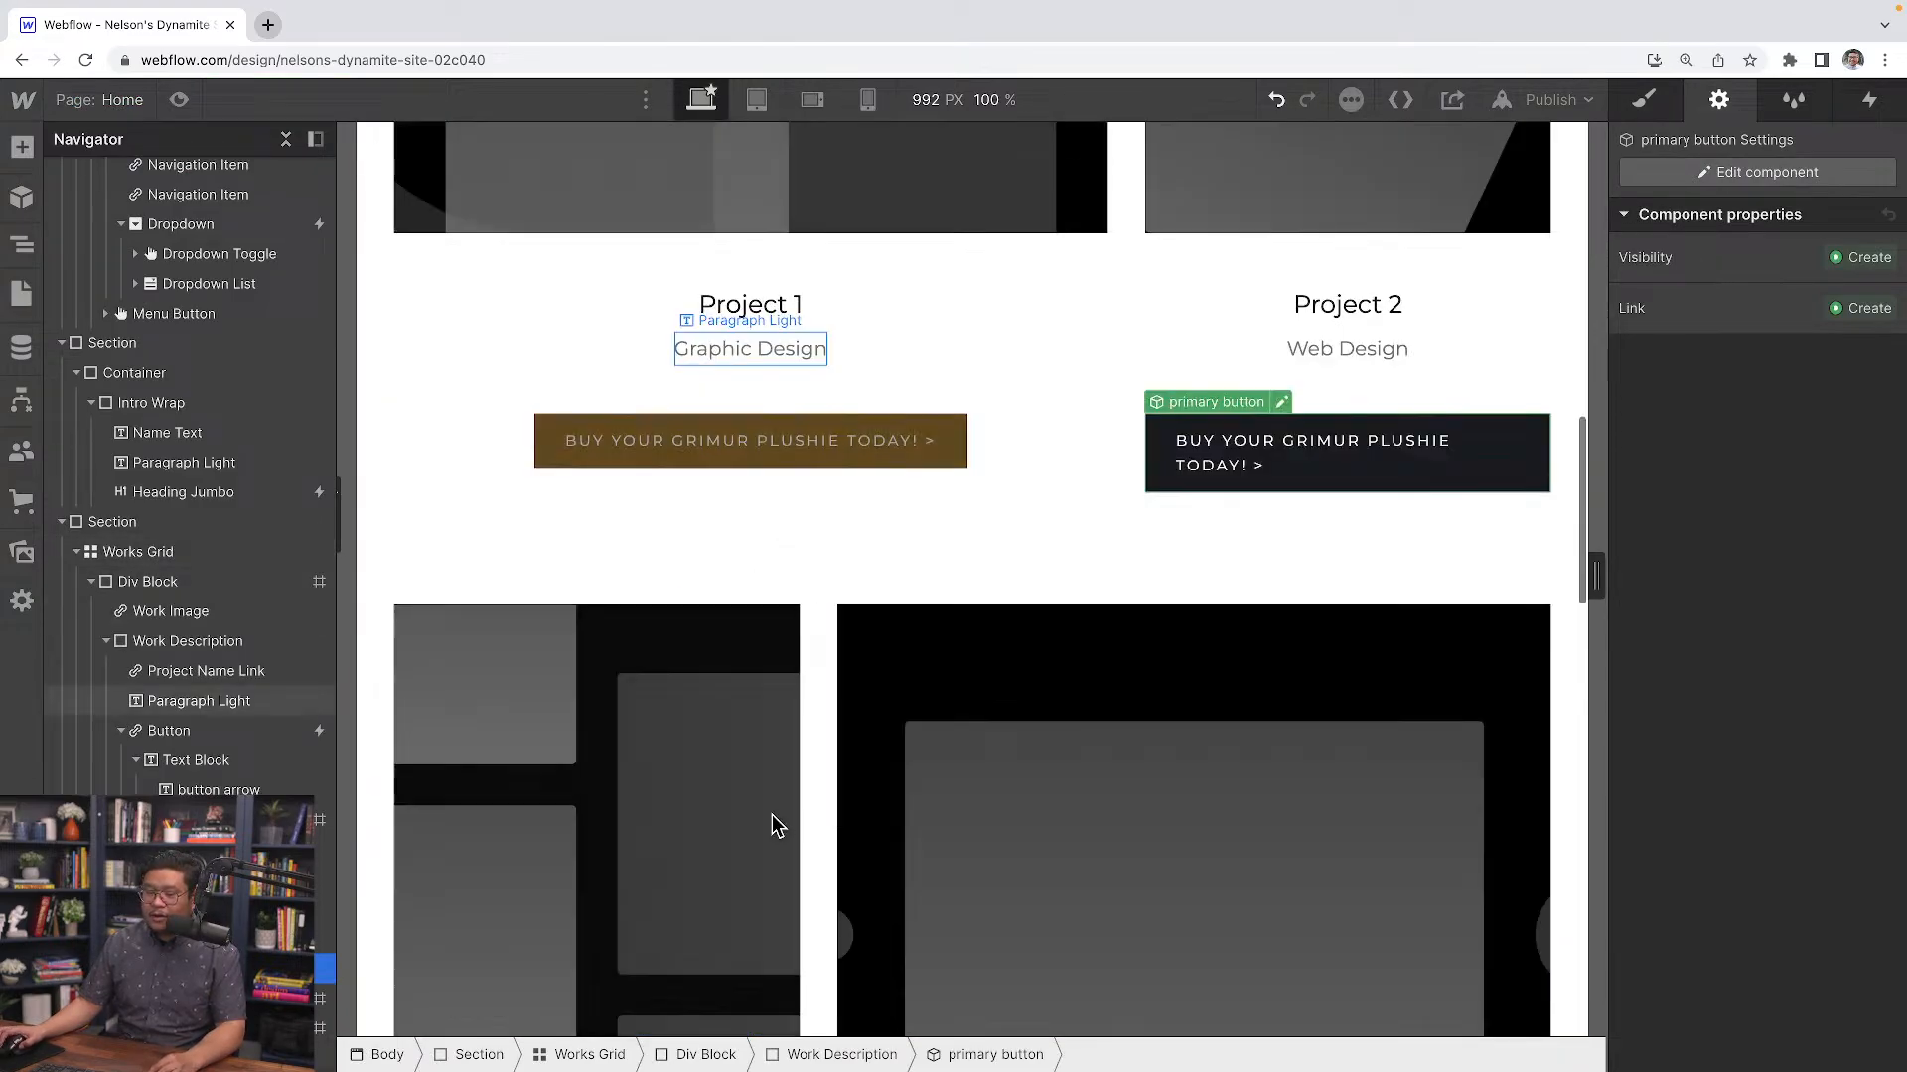
pyautogui.click(616, 700)
pyautogui.click(691, 683)
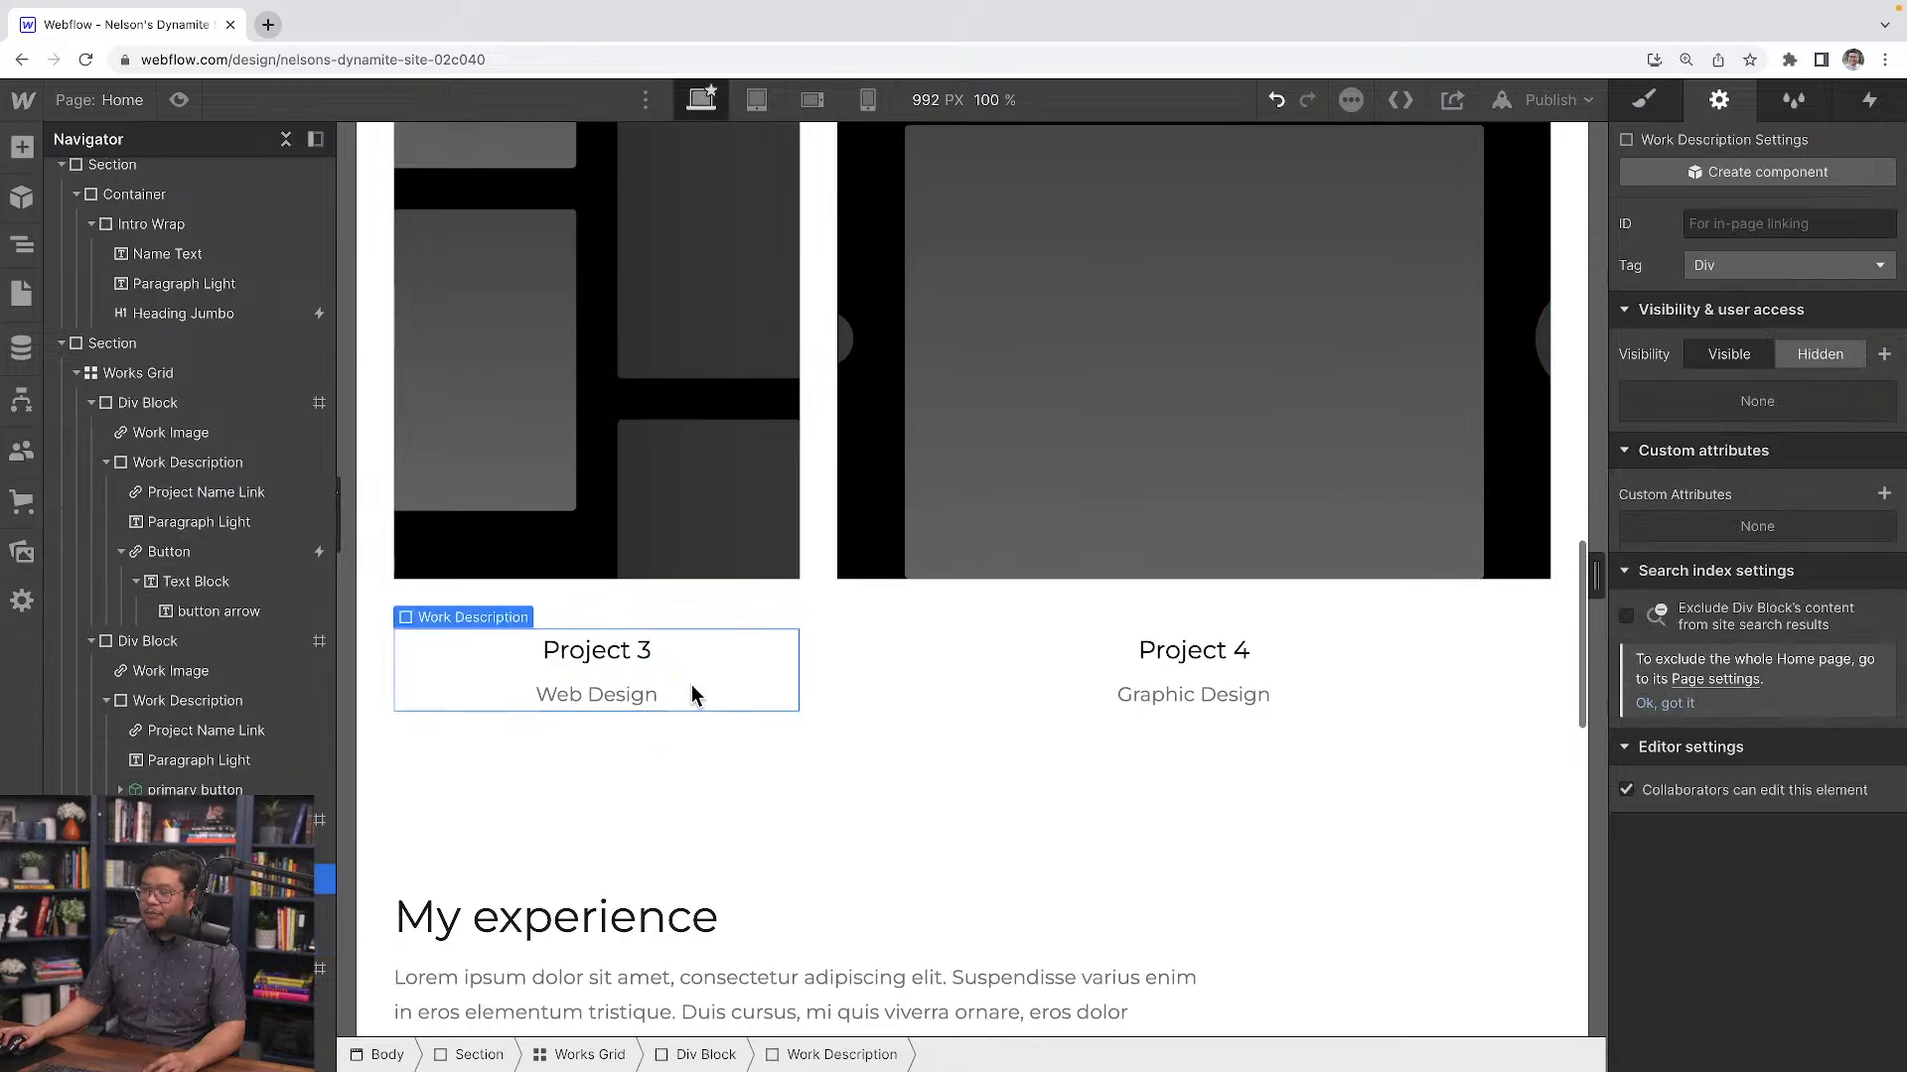
pyautogui.click(514, 804)
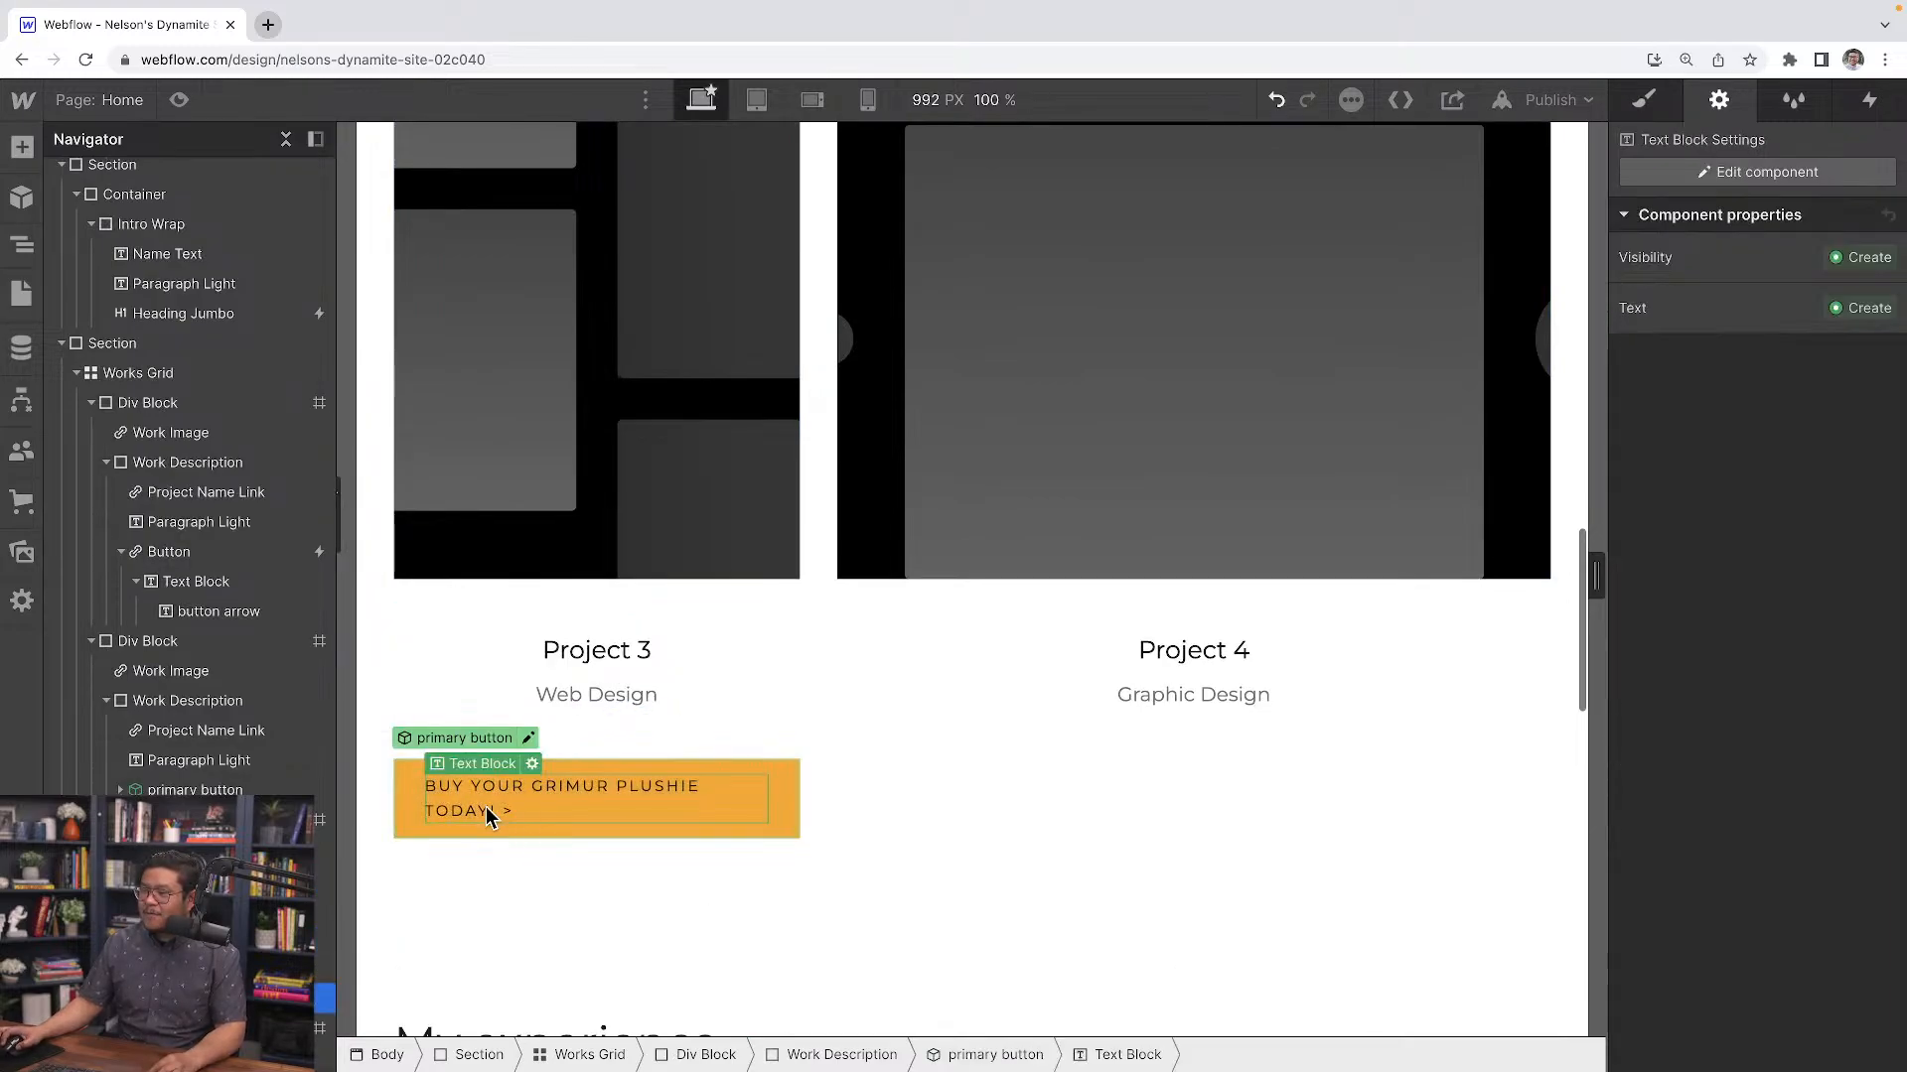
# Replace the word GRIMUR in the Project 3 button text with another plushie name
pyautogui.doubleClick(576, 789)
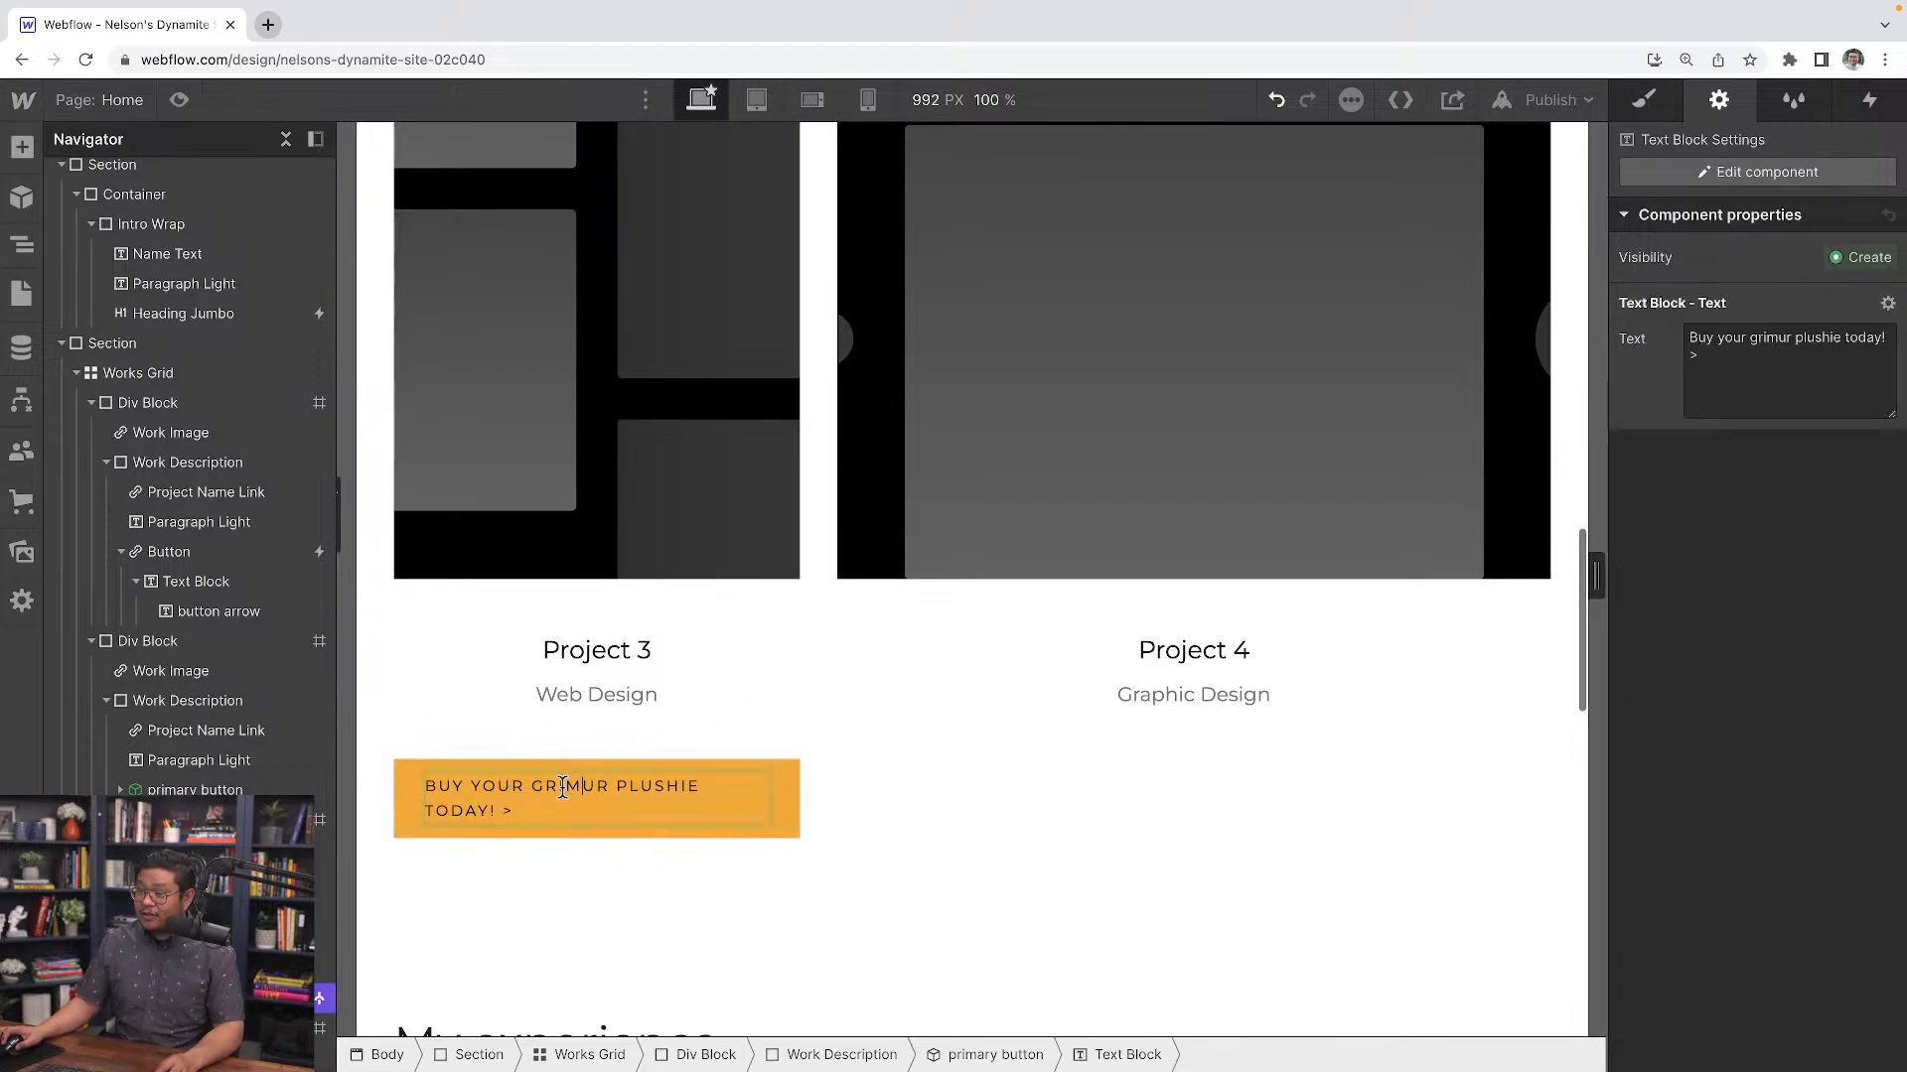
pyautogui.doubleClick(564, 787)
pyautogui.write('Zack')
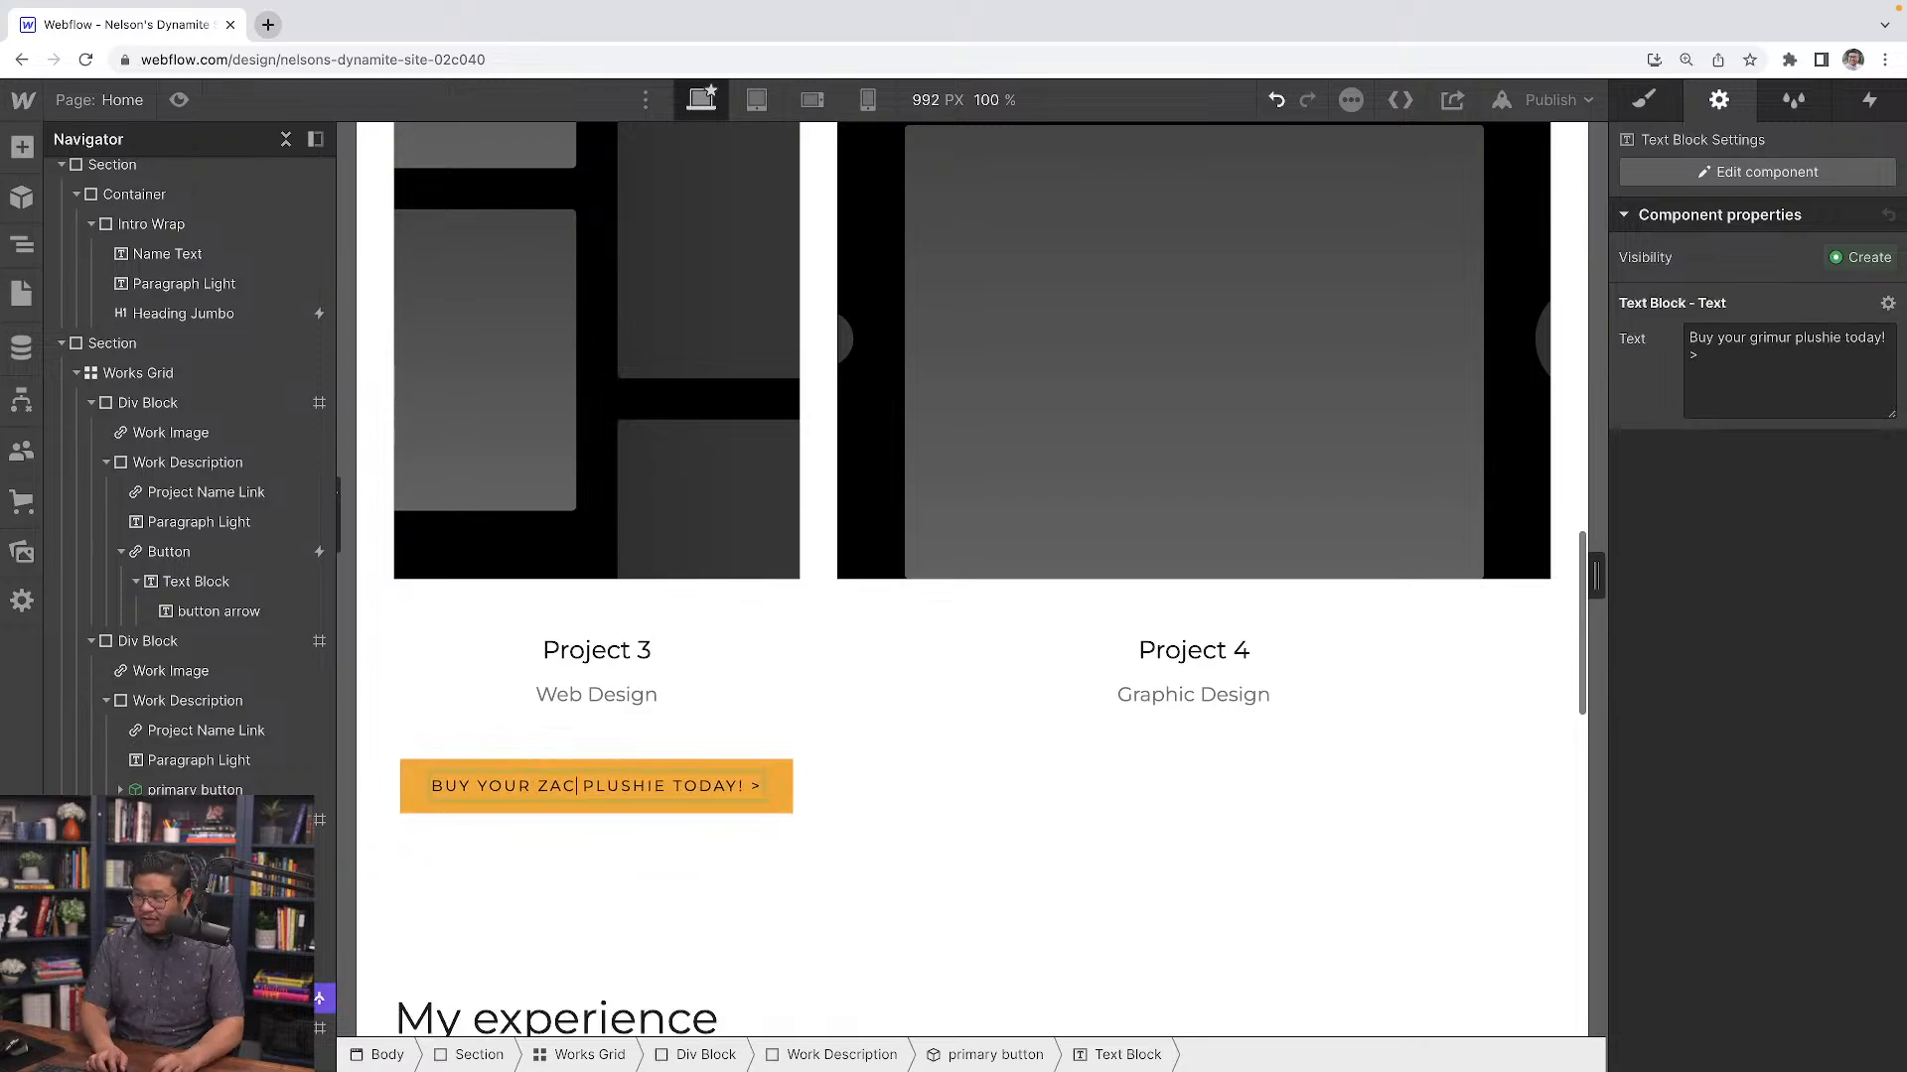
pyautogui.click(621, 856)
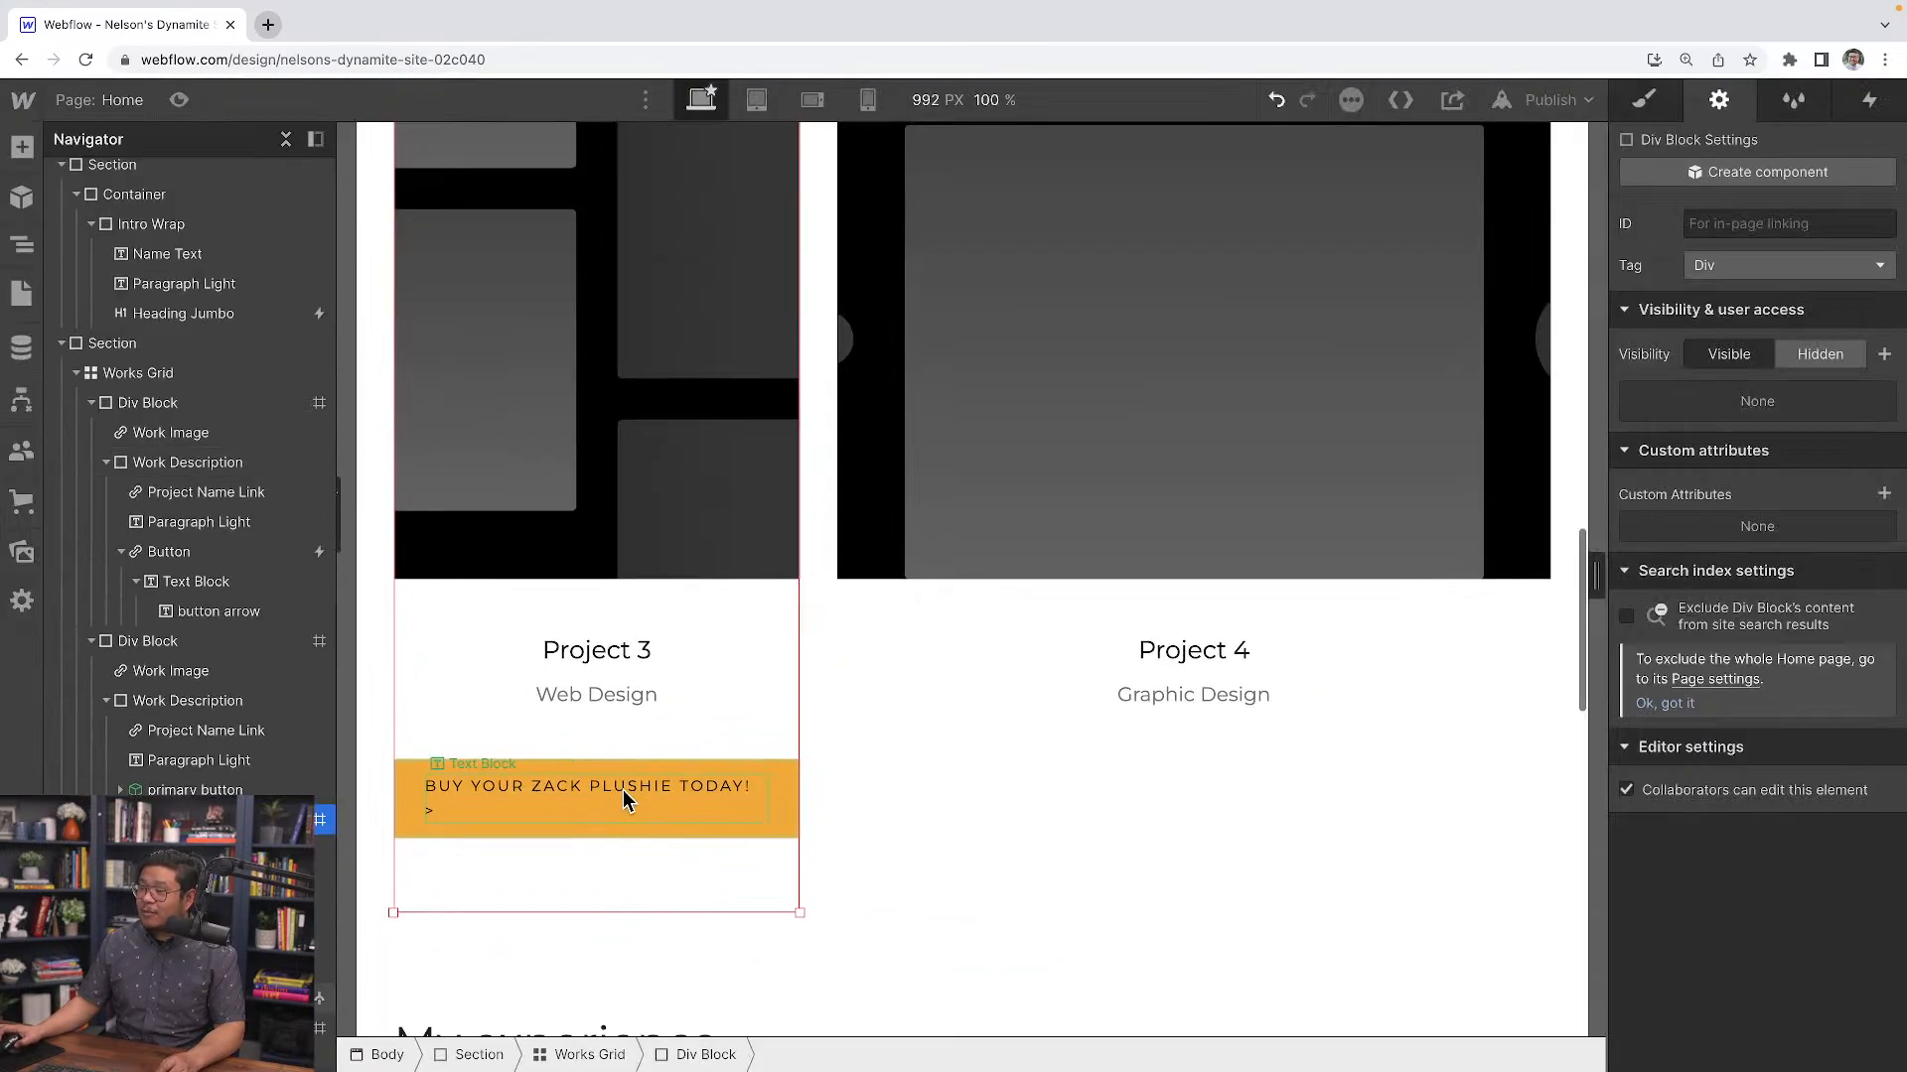
# Preview the page to compare the project buttons
pyautogui.scroll(4, 623, 789)
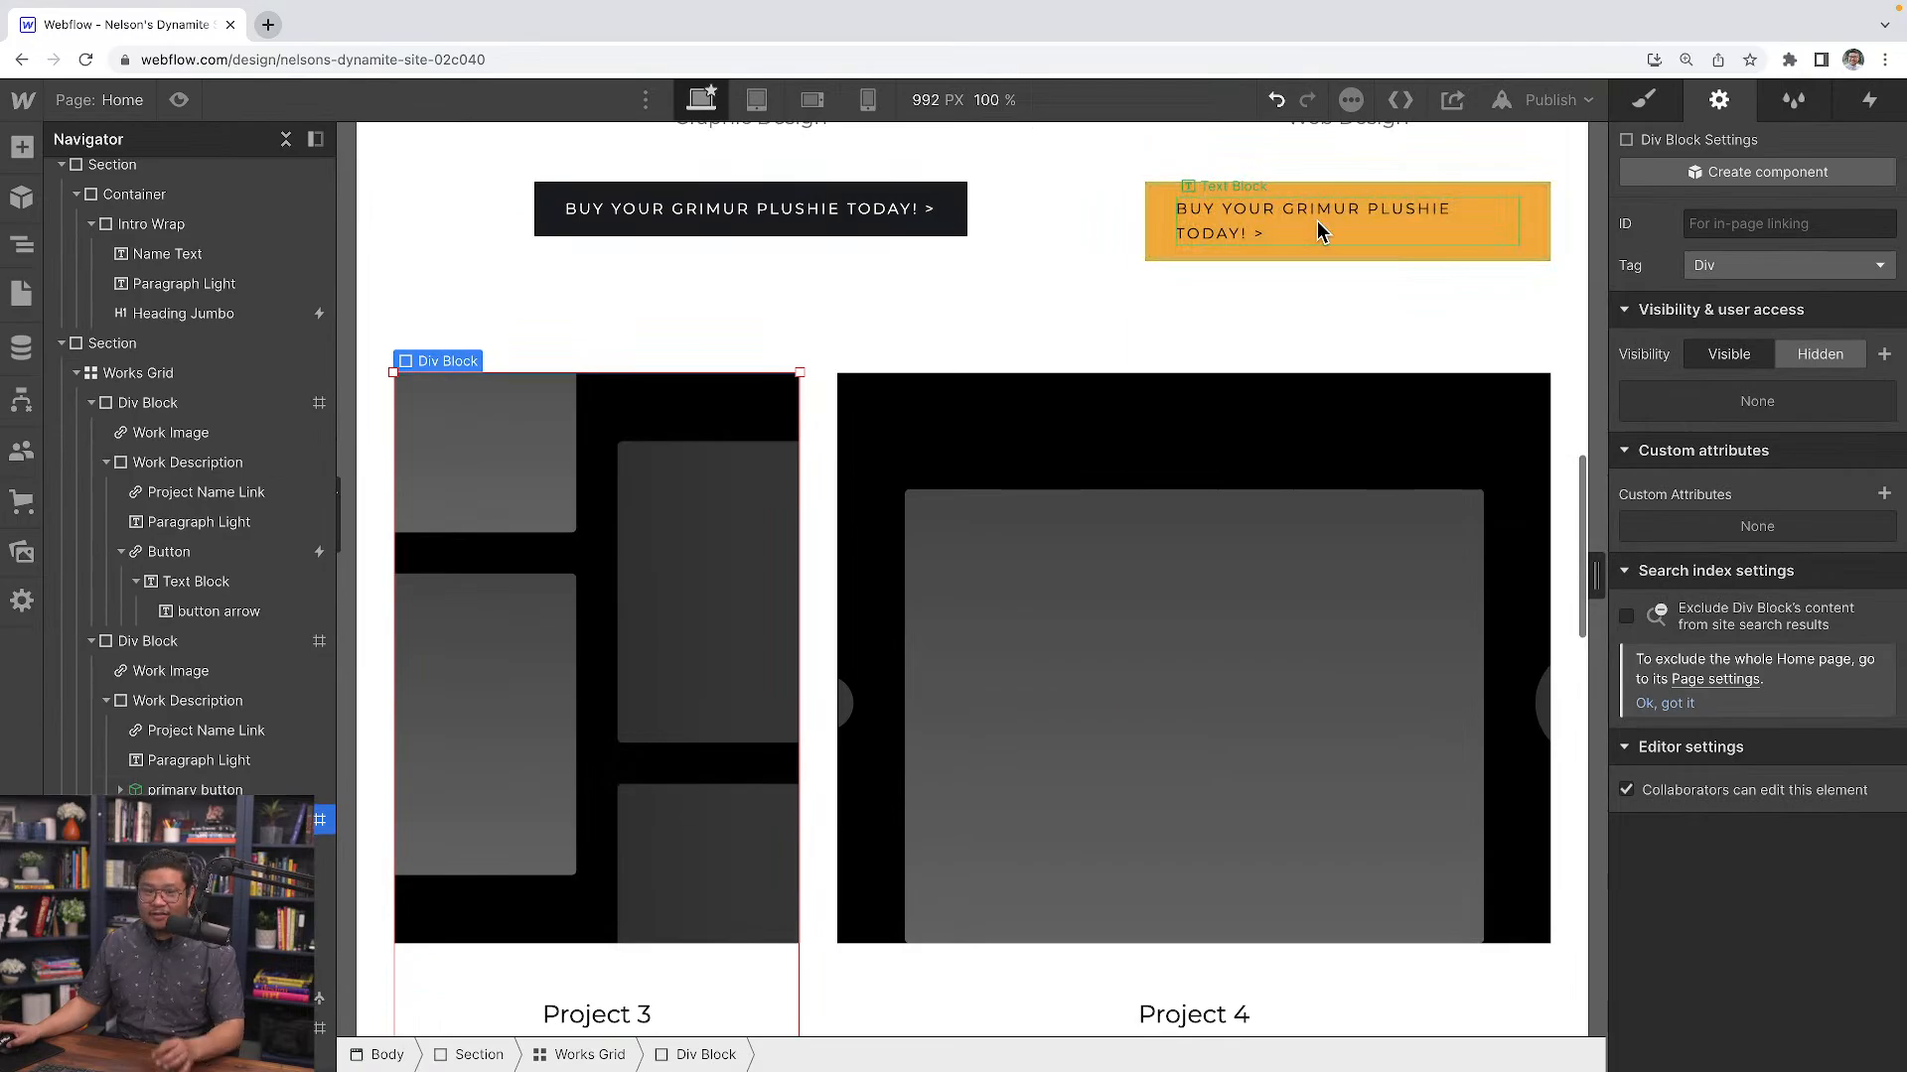
pyautogui.scroll(-4, 1056, 466)
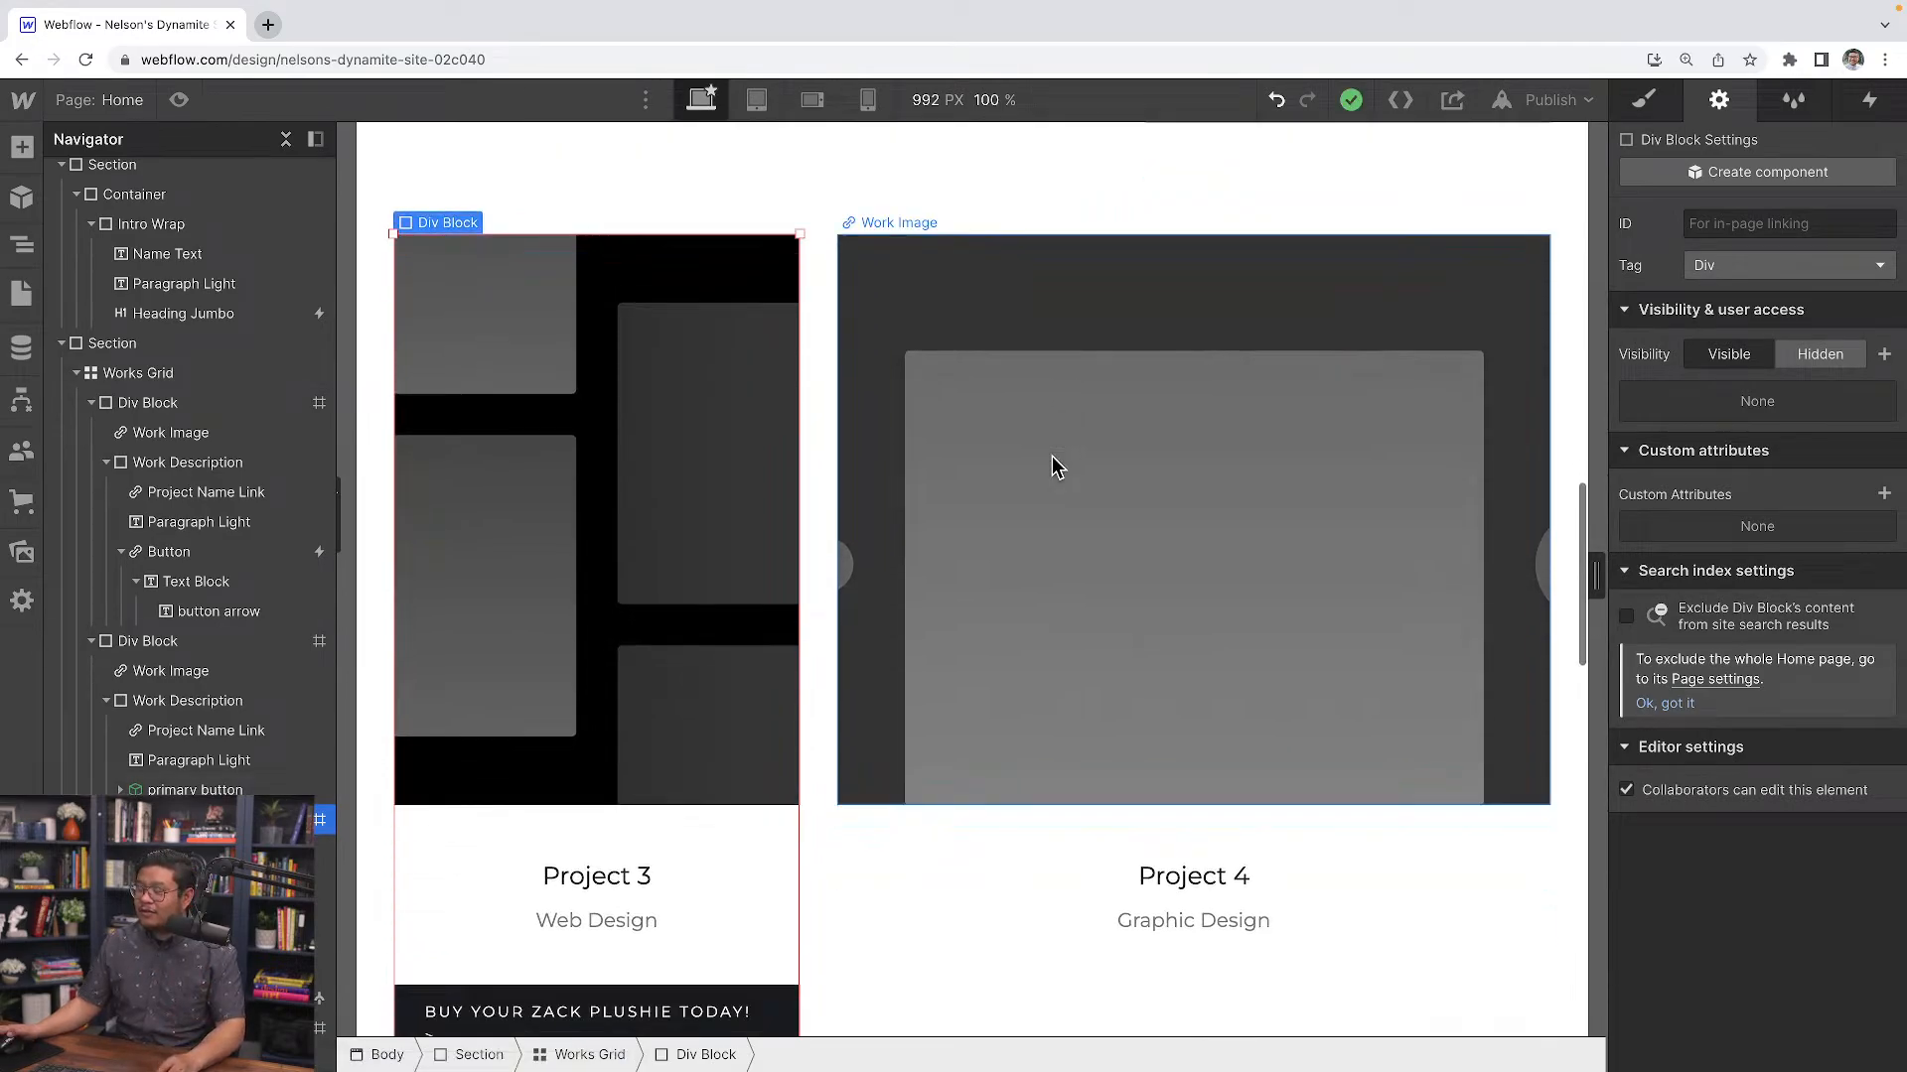
pyautogui.click(187, 105)
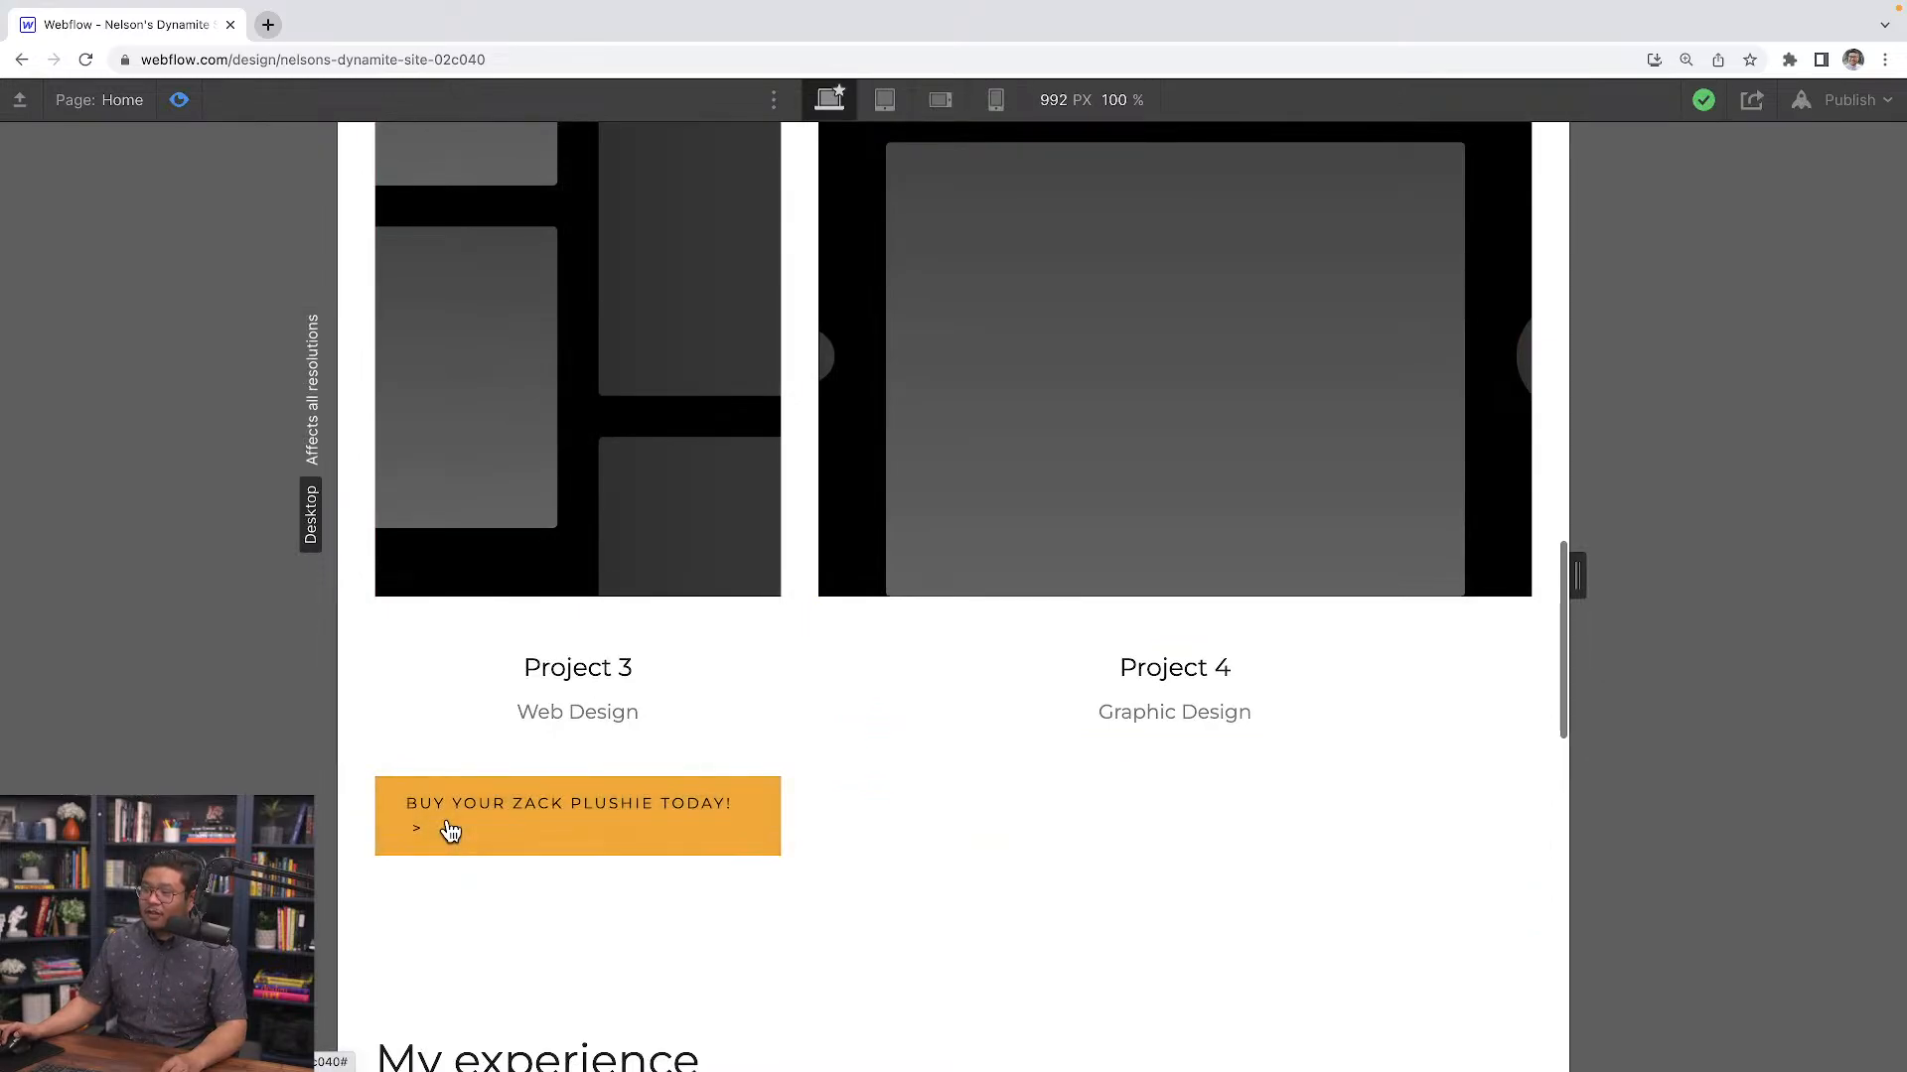
# Leave preview and inspect the Project 3 primary button instance and its component definition
pyautogui.click(180, 103)
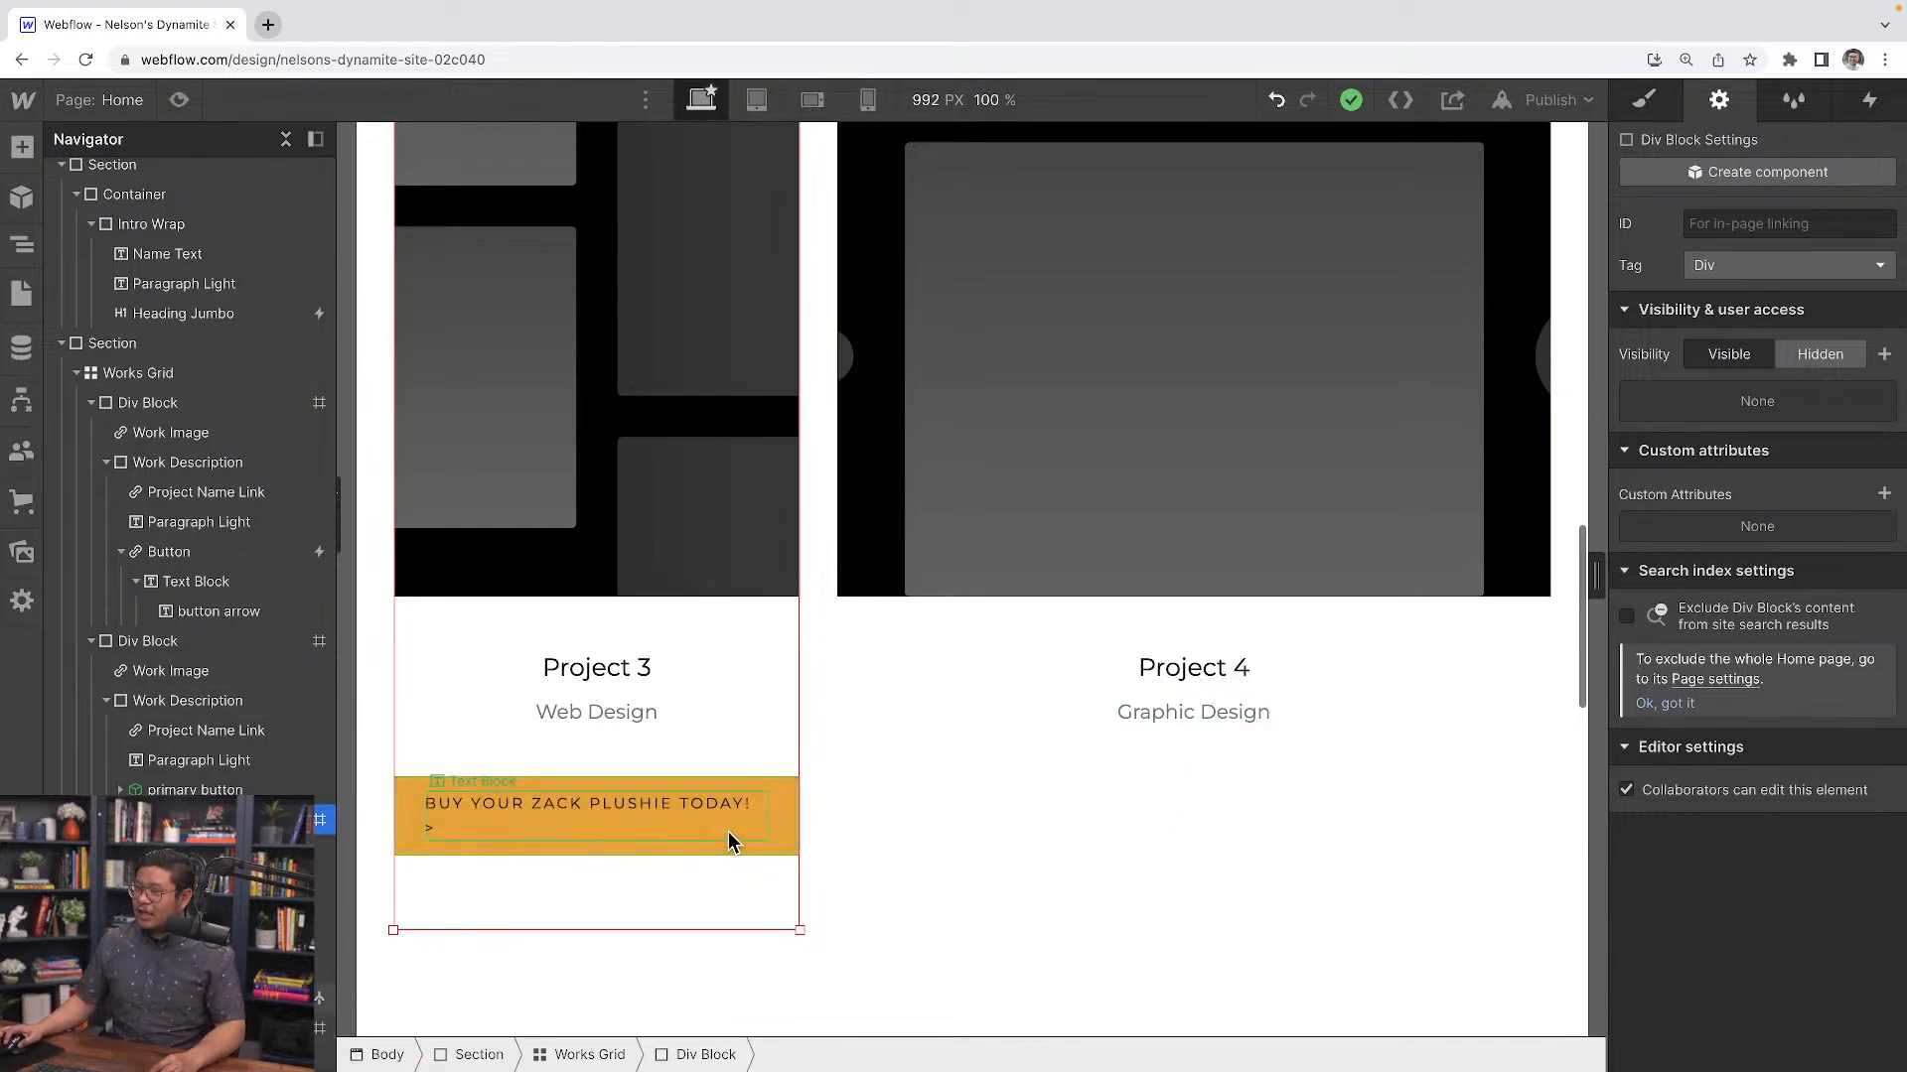
pyautogui.click(770, 854)
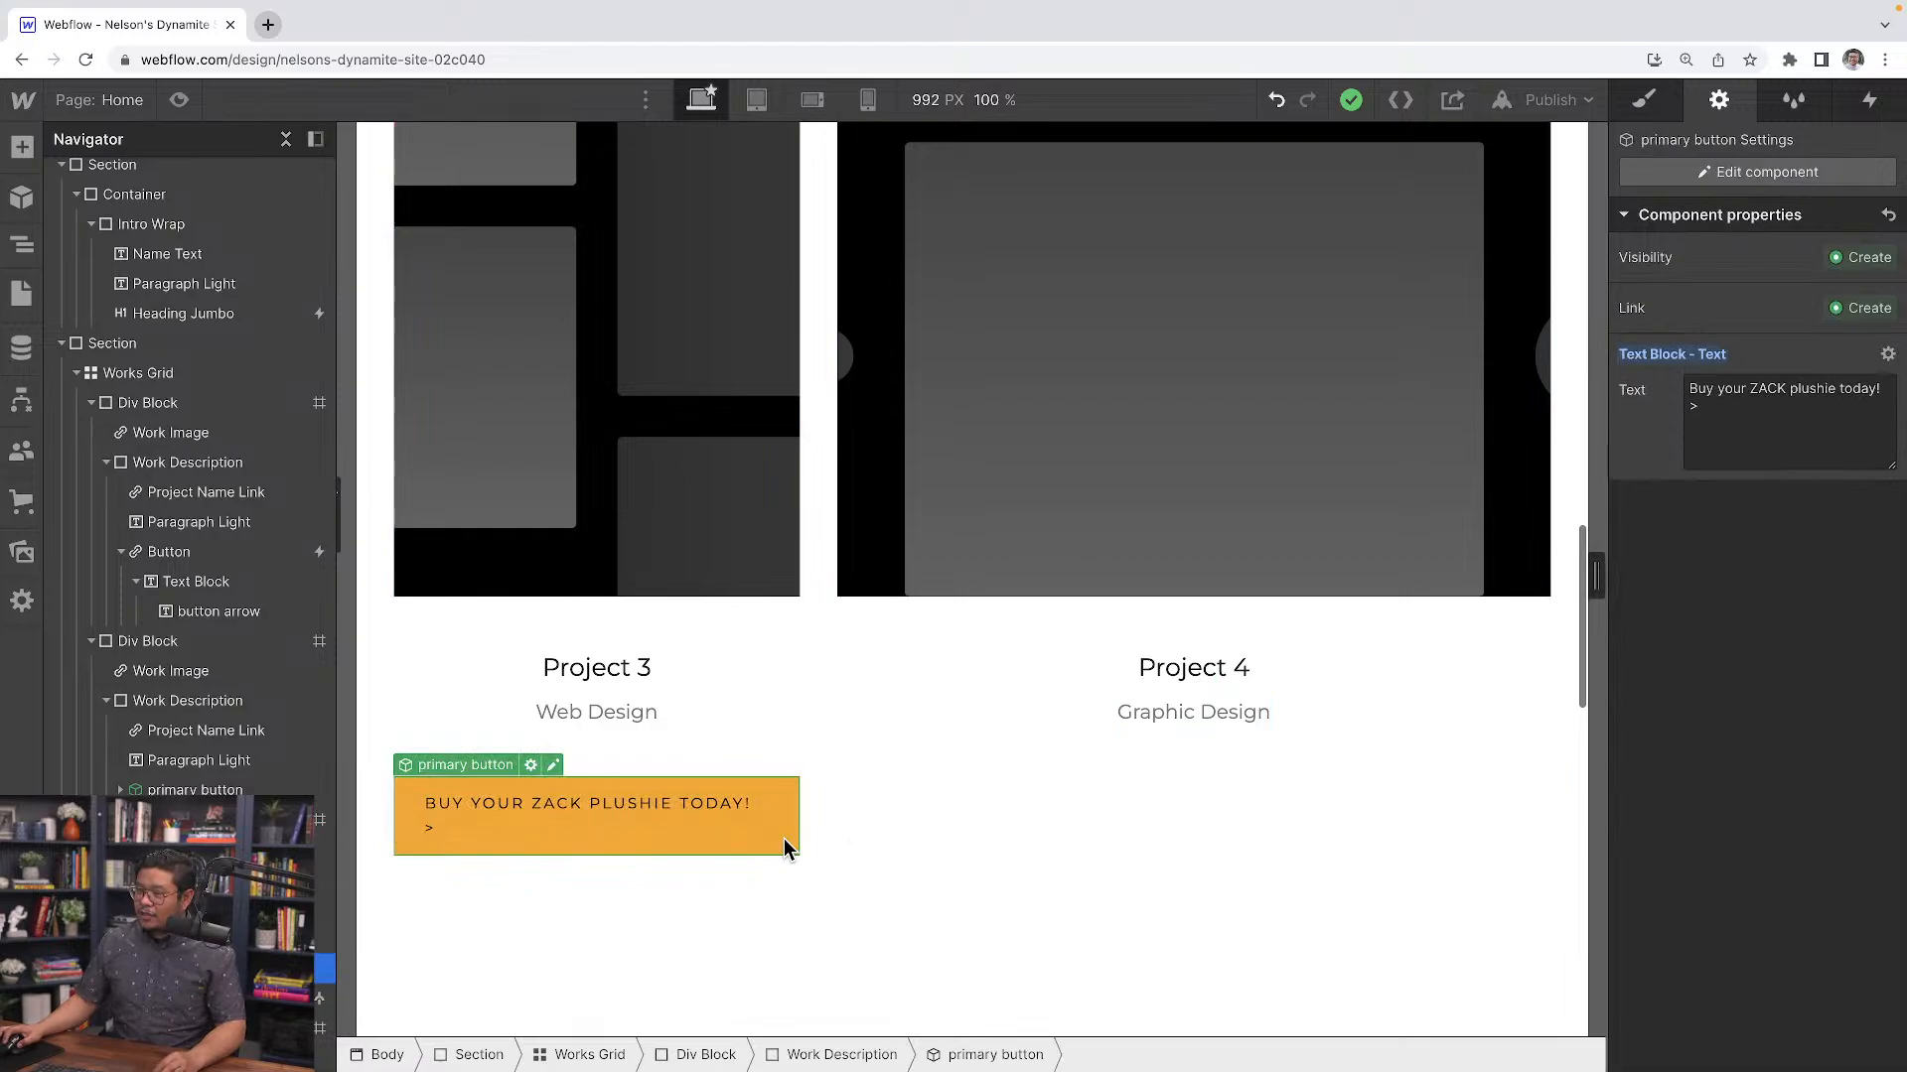
pyautogui.click(1289, 719)
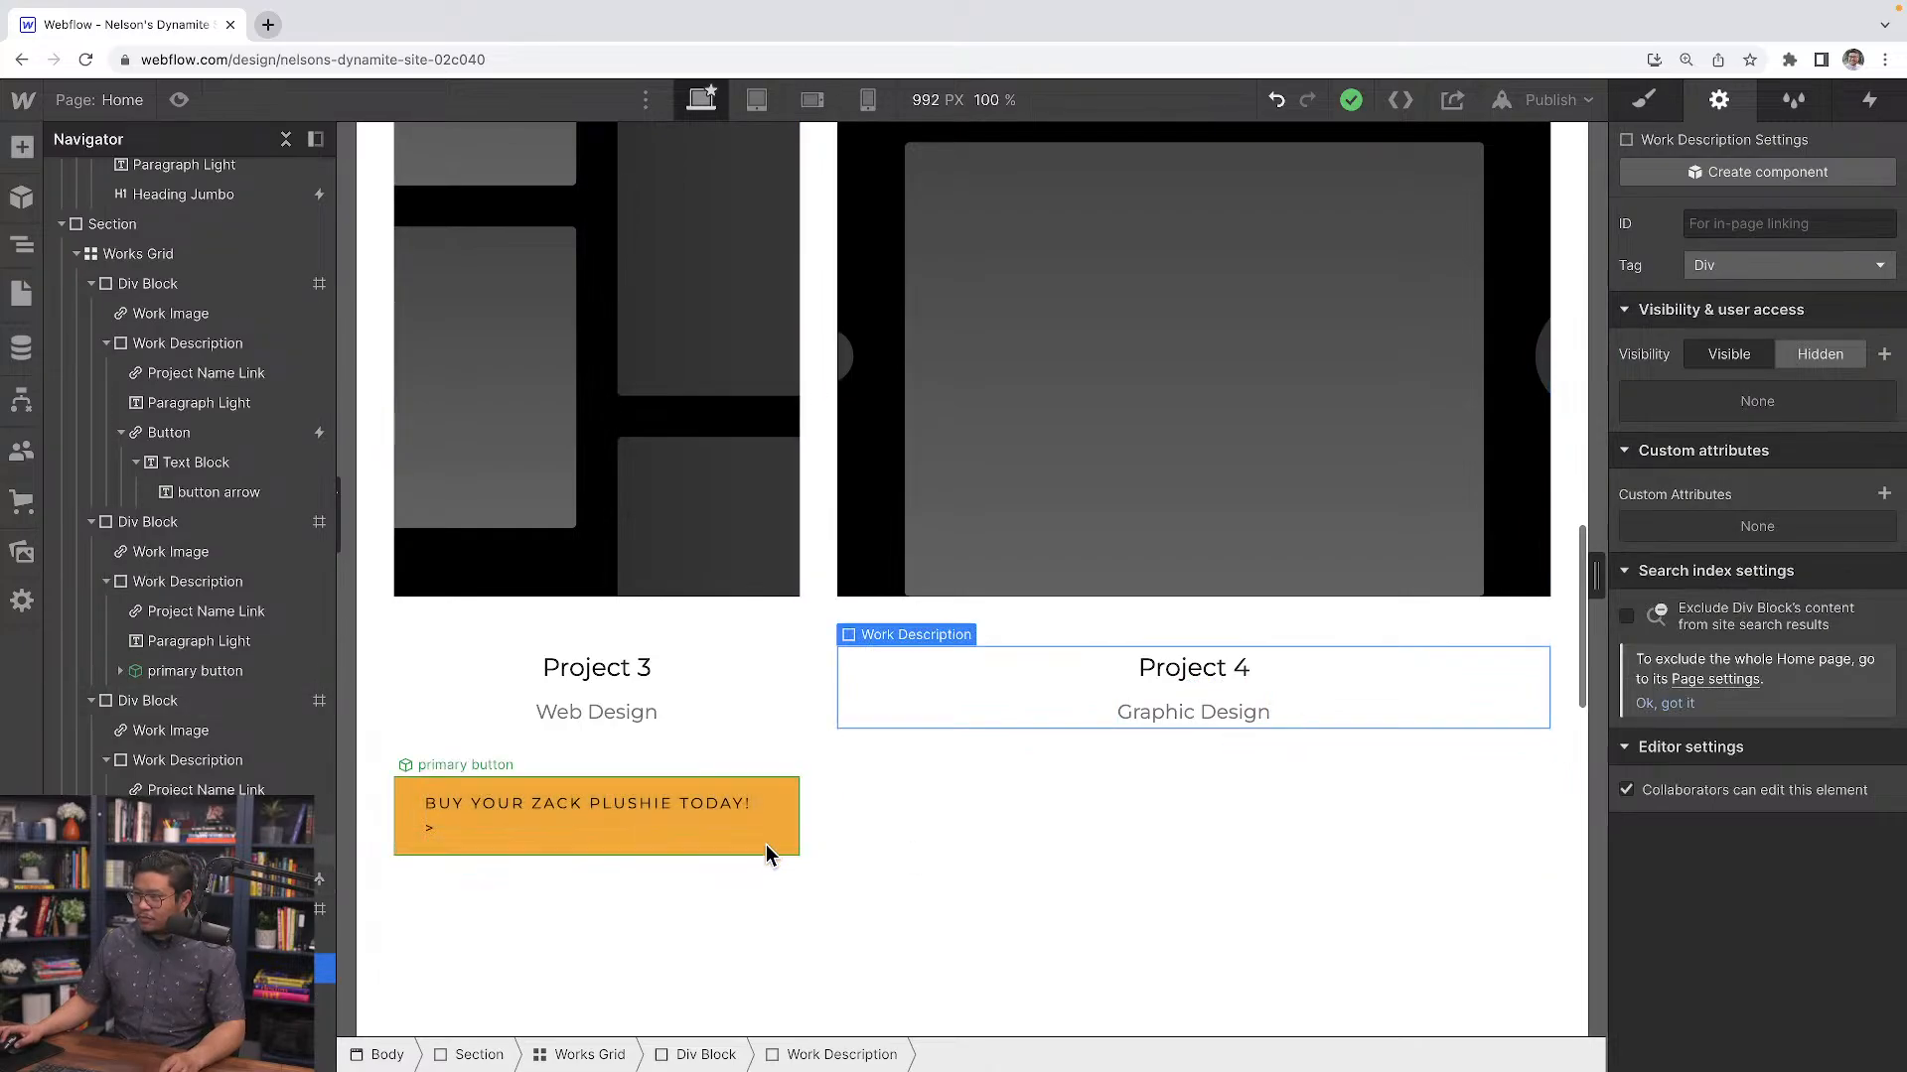
pyautogui.click(737, 846)
pyautogui.click(552, 766)
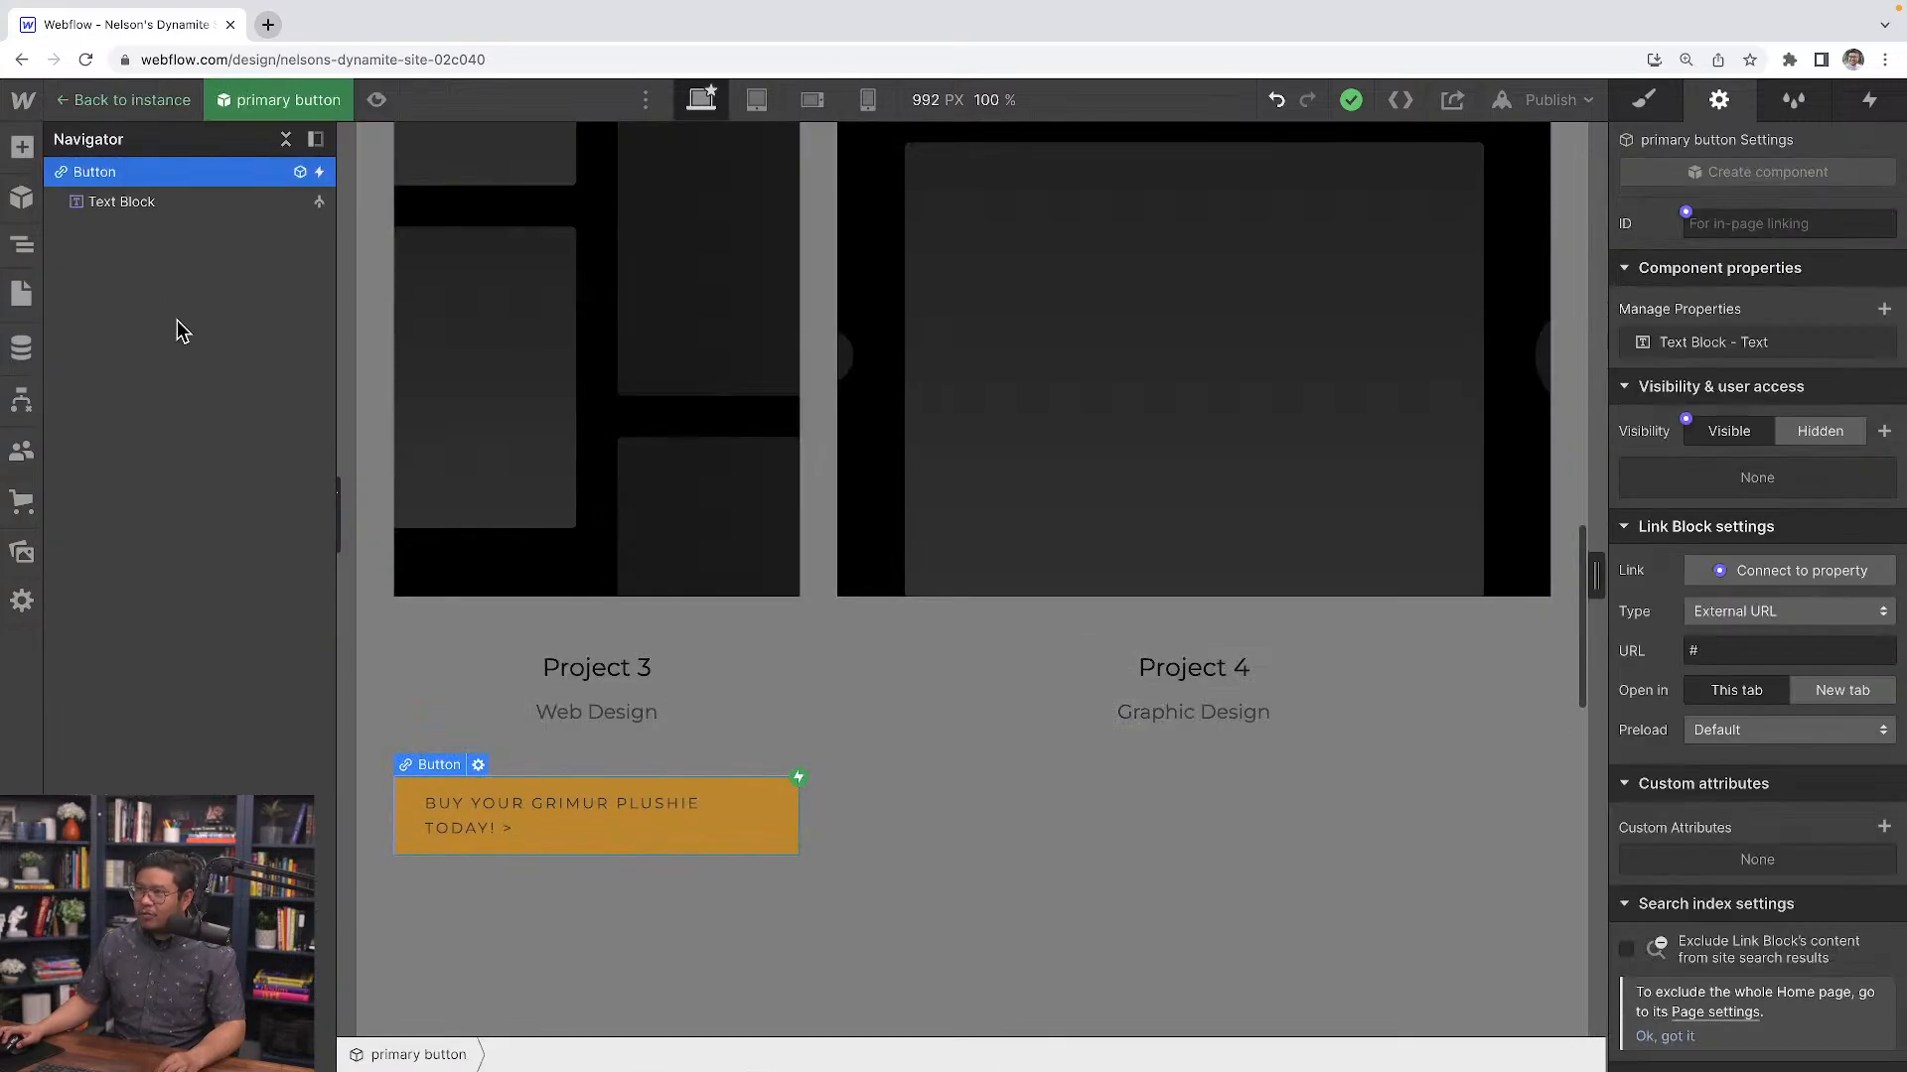
pyautogui.click(647, 872)
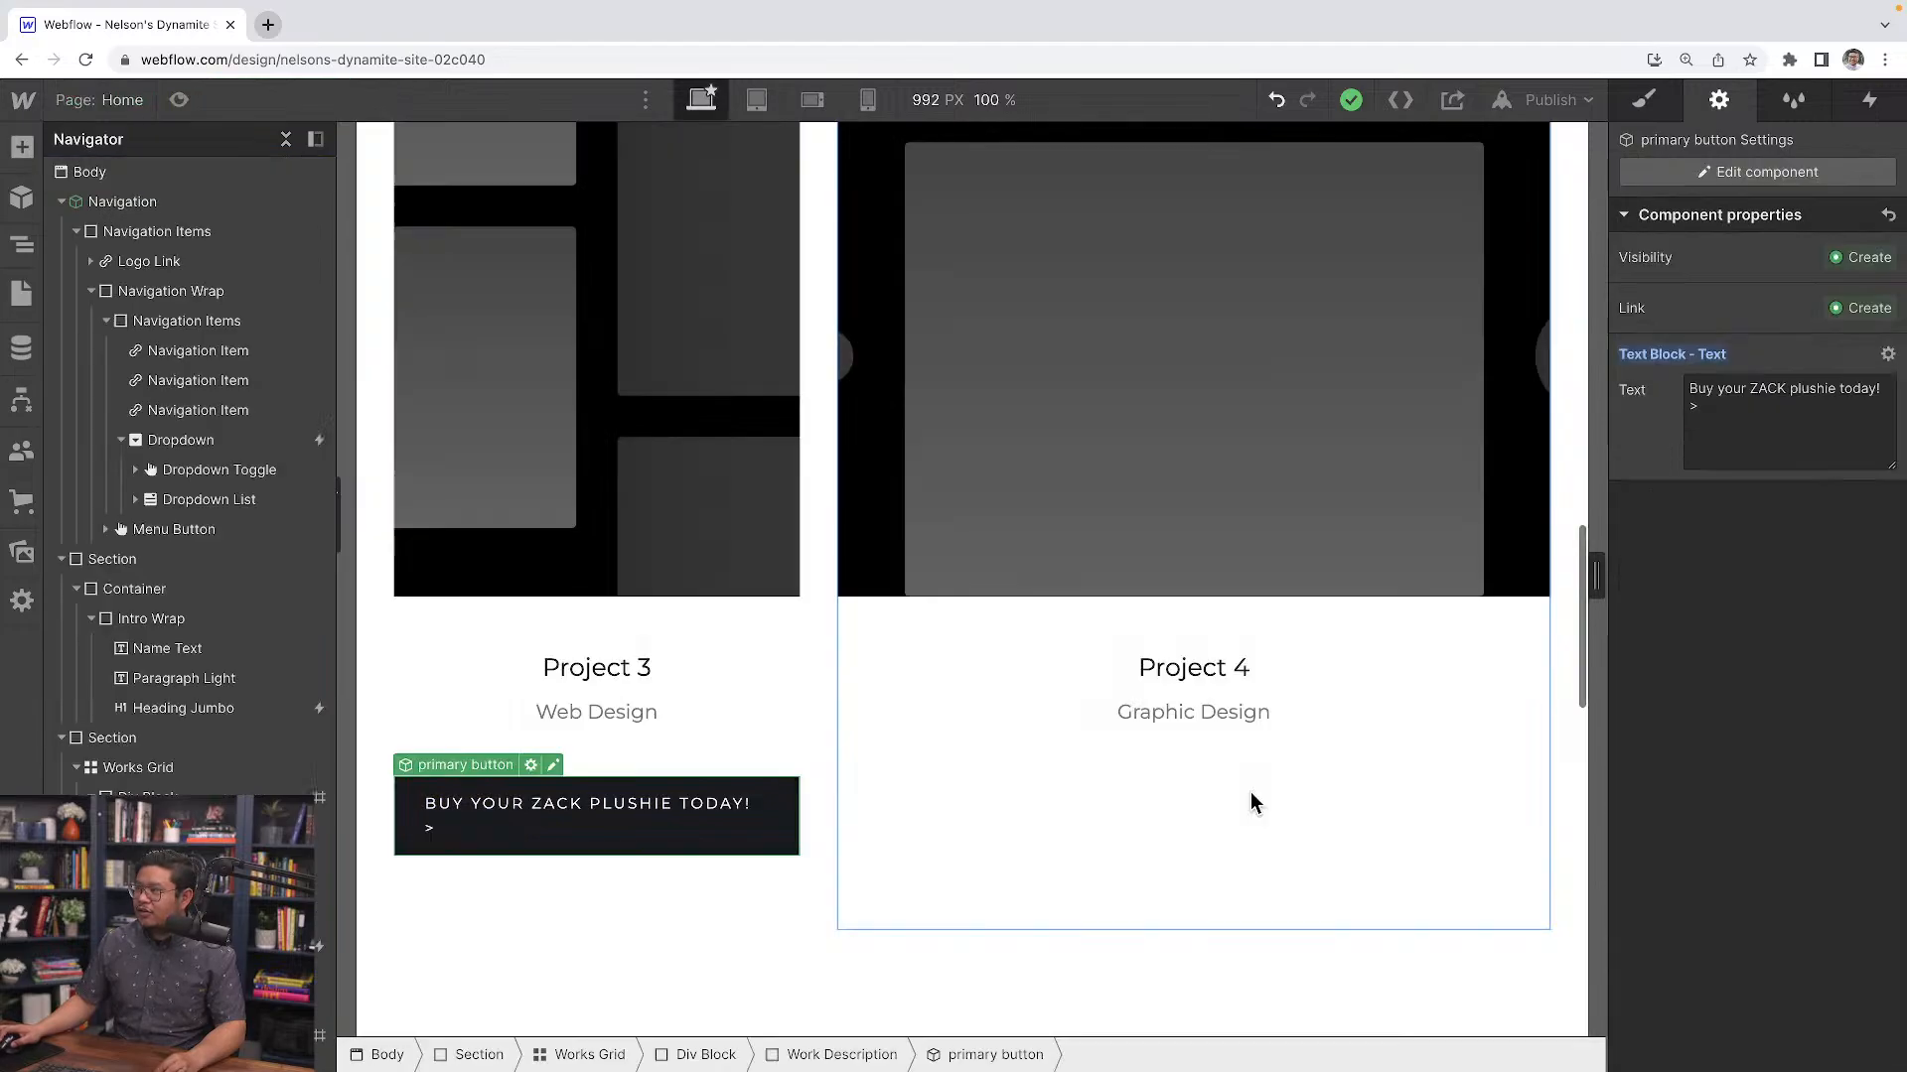
# Add a link block containing a text block to Project 4's work description
pyautogui.click(1242, 717)
pyautogui.click(1287, 715)
pyautogui.press('super+k')
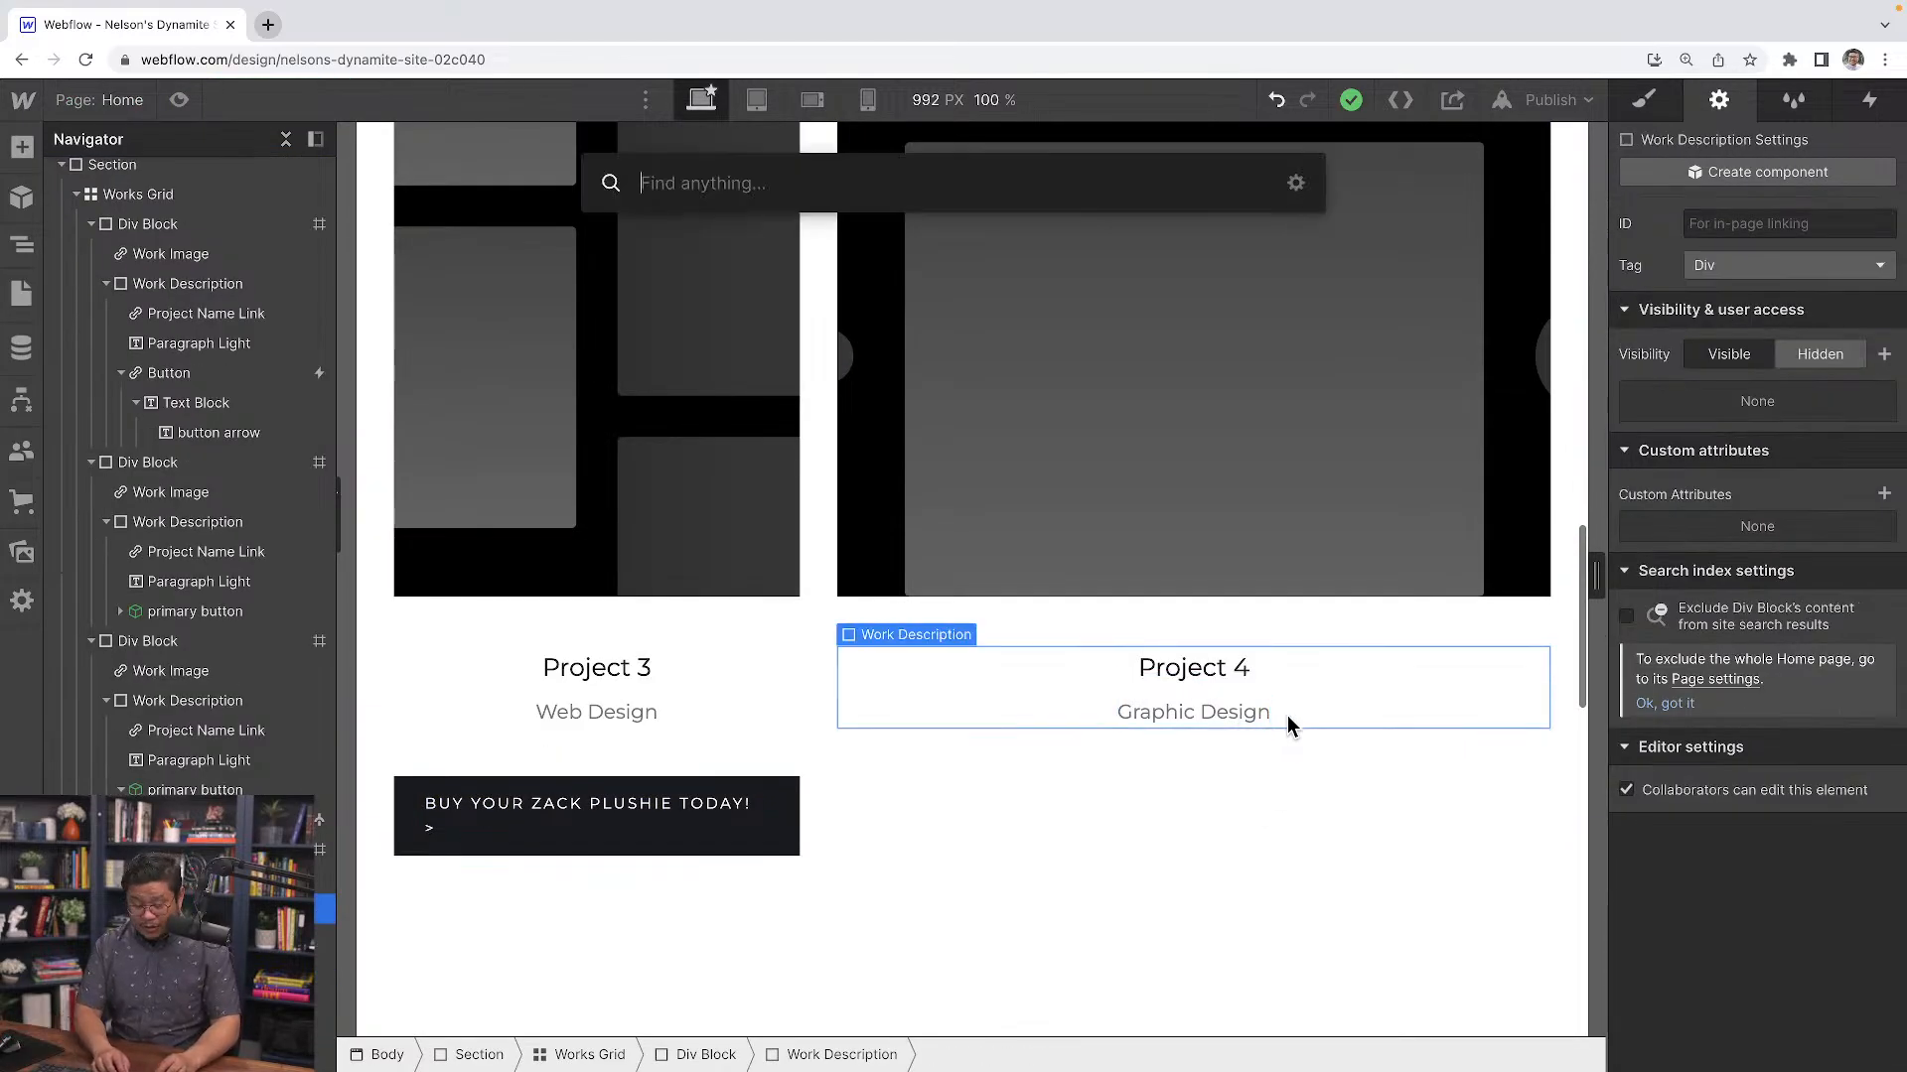
pyautogui.write('link')
pyautogui.press('Return')
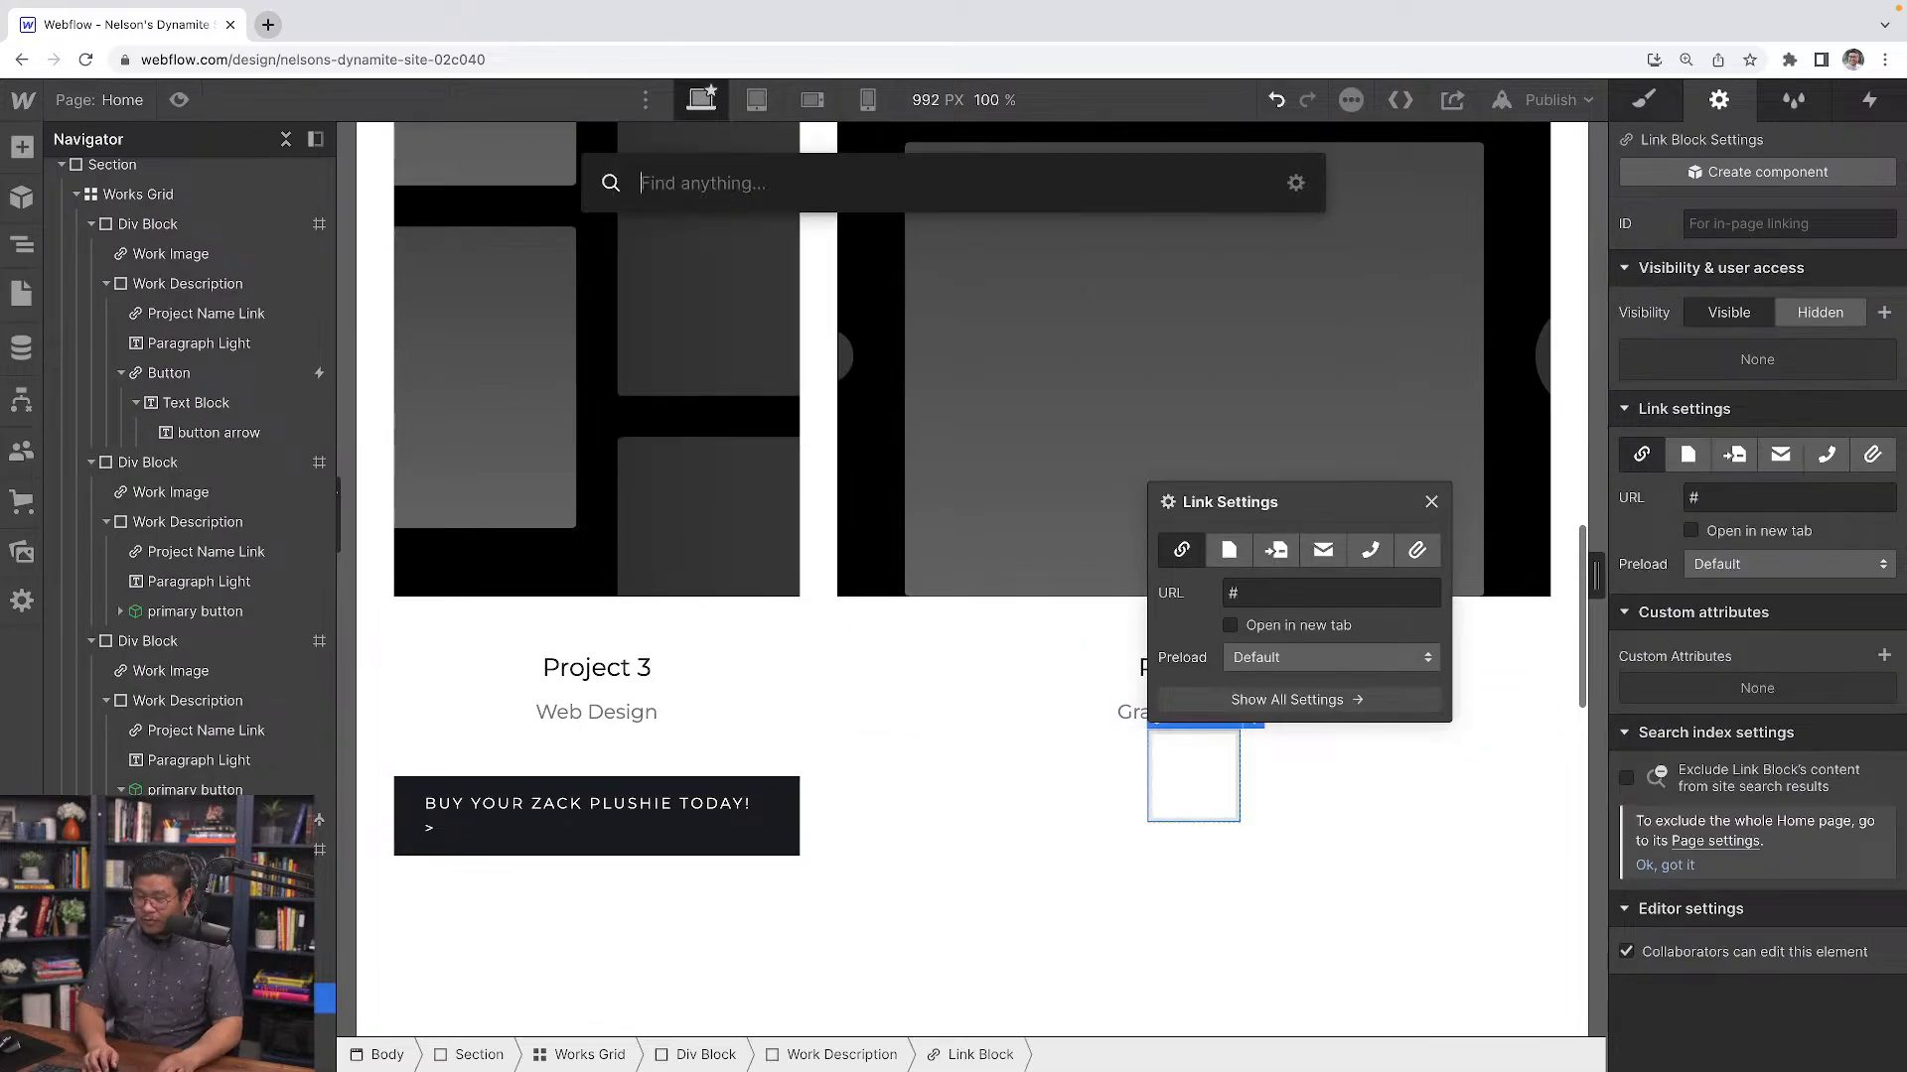
pyautogui.write('text')
pyautogui.press('Down')
pyautogui.press('Return')
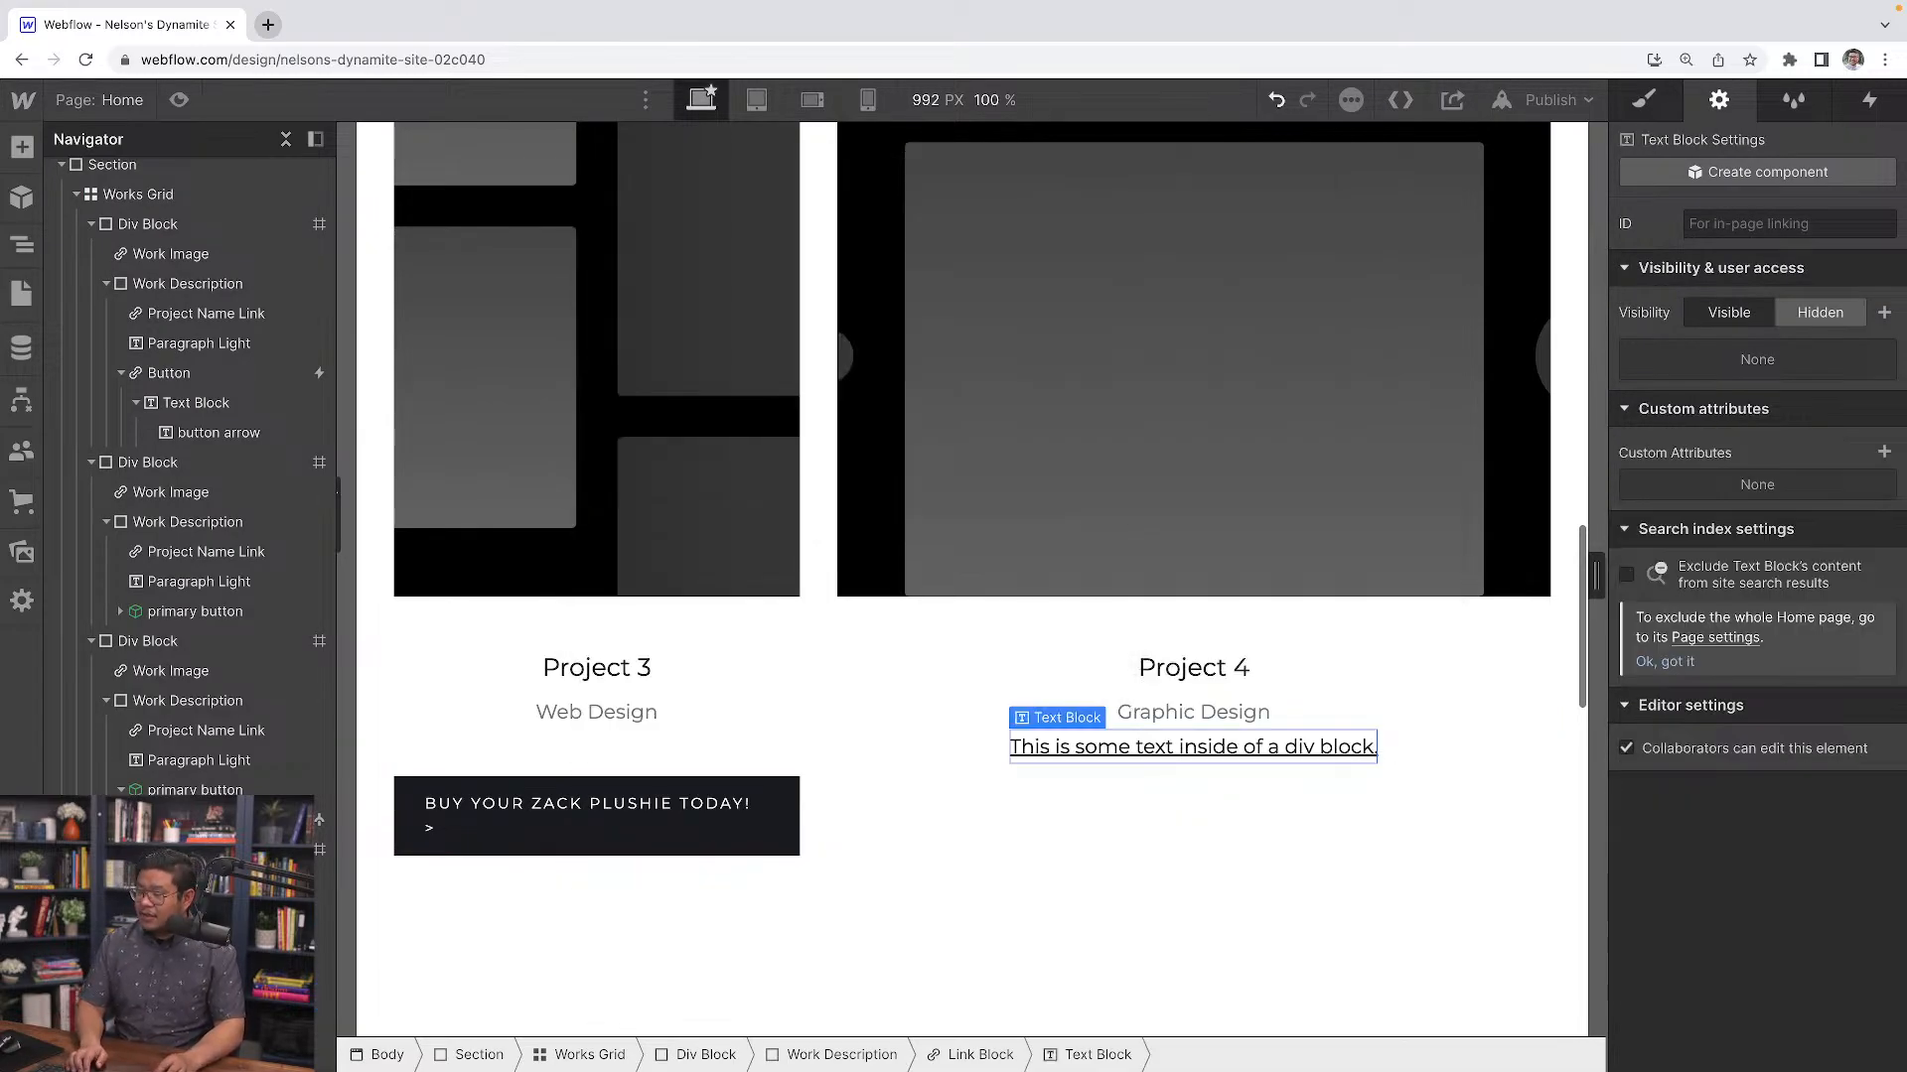
# Apply the Button class to the new link block in Project 4
pyautogui.press('Up')
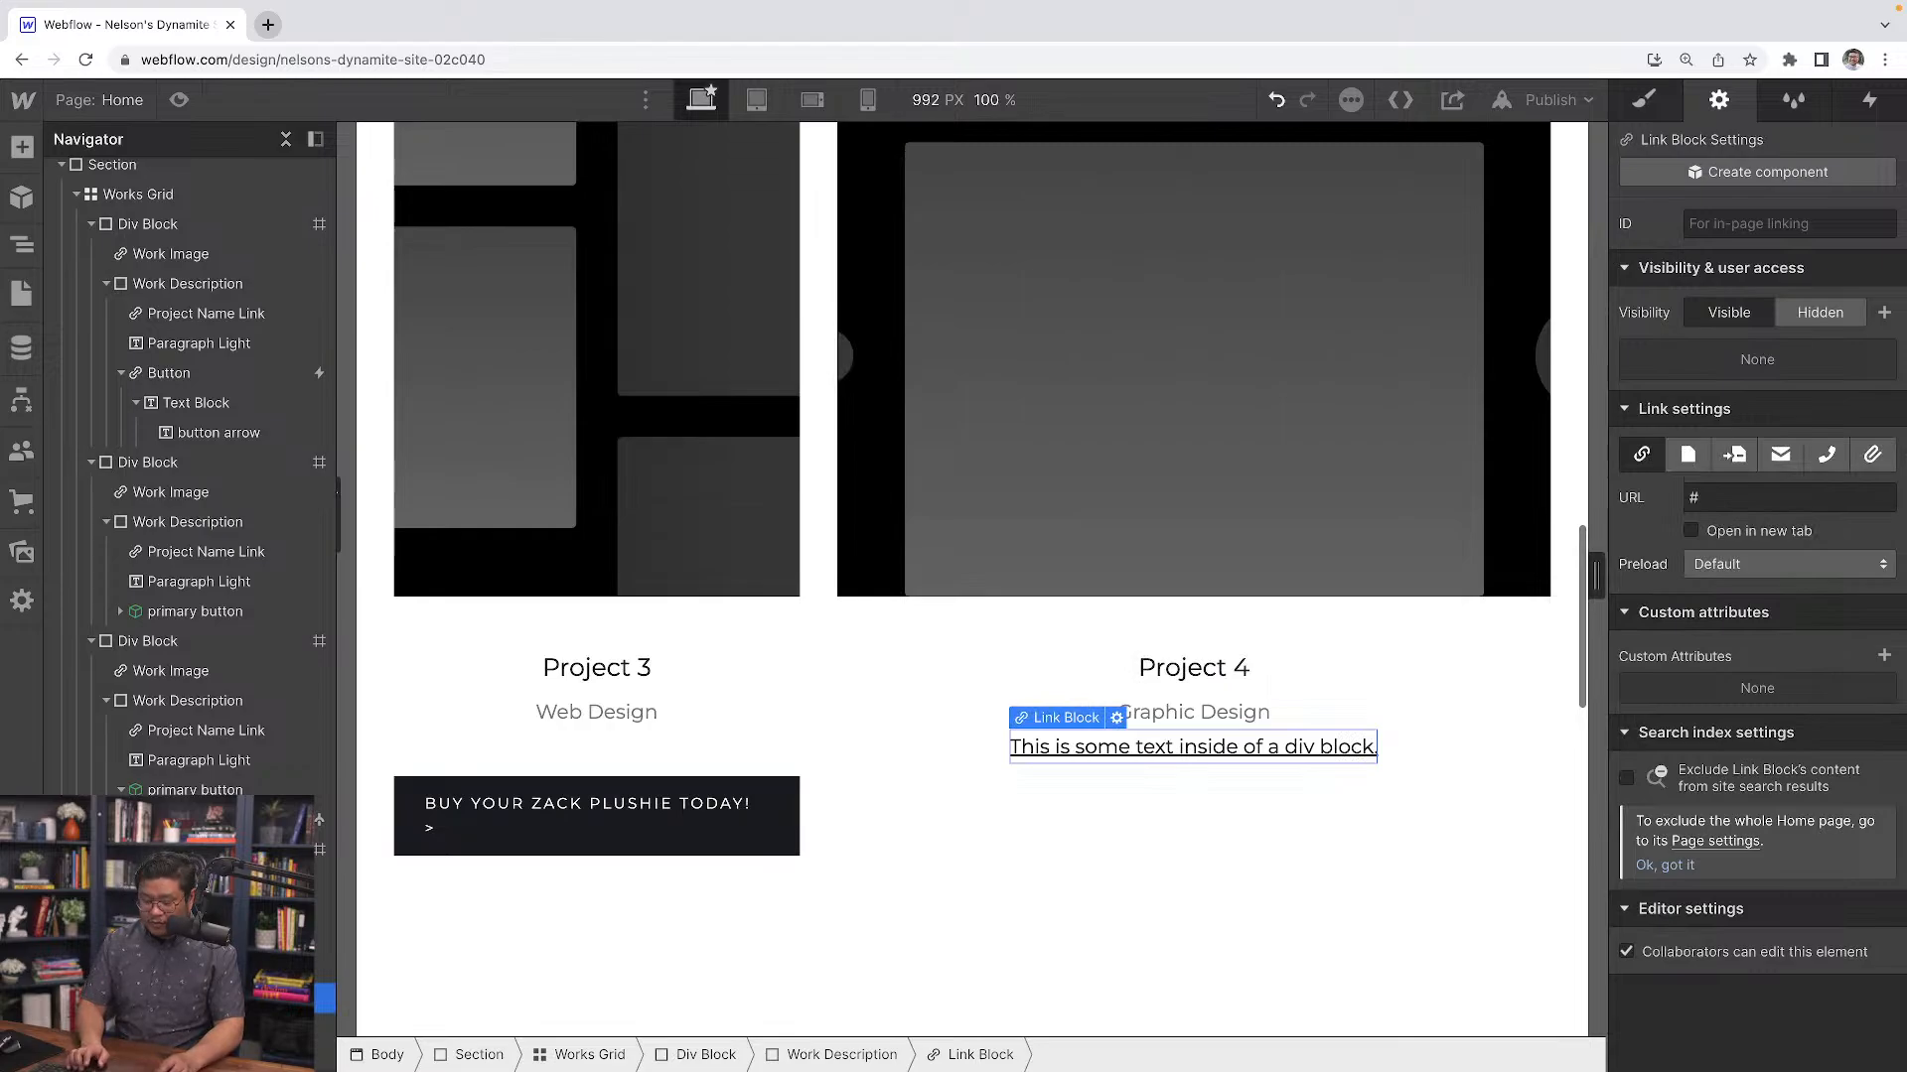
pyautogui.press('super+Return')
pyautogui.write('but')
pyautogui.press('Down')
pyautogui.press('Return')
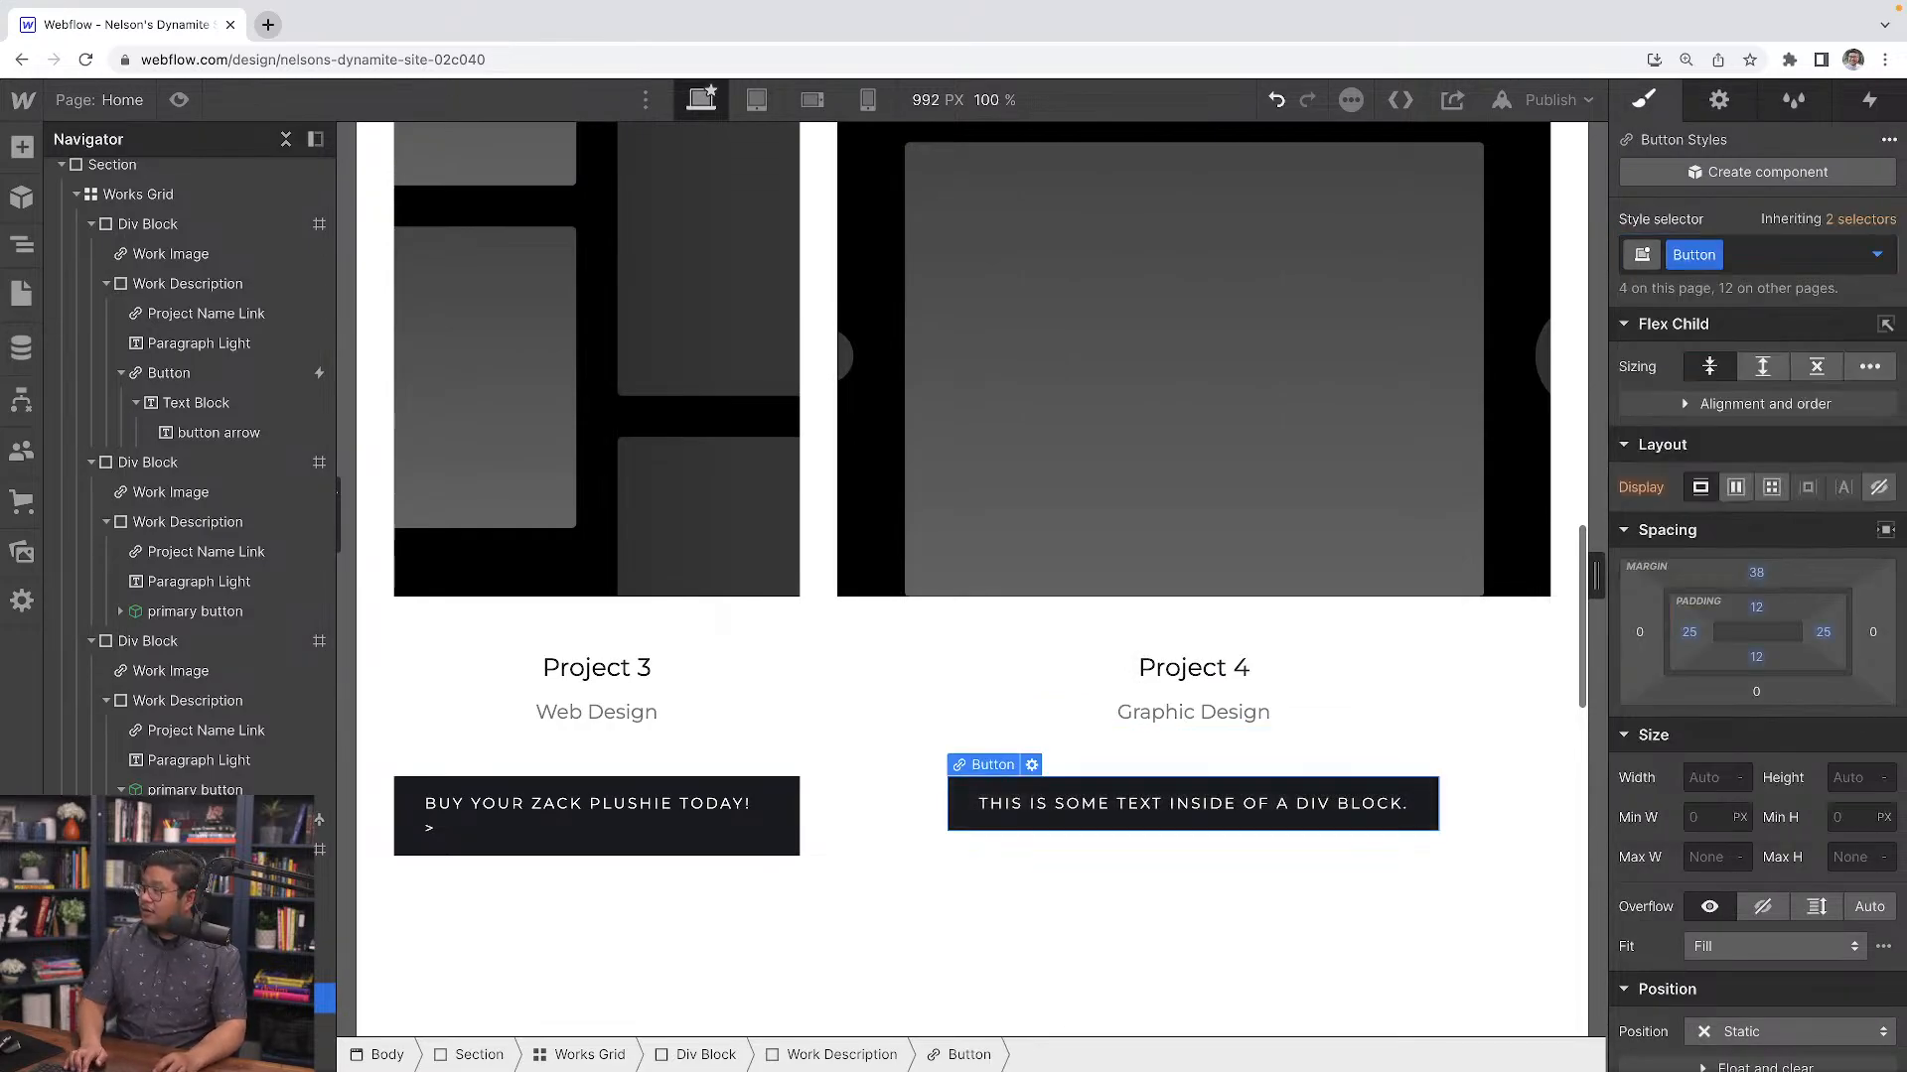
# Replace the Project 4 button text with HELLO TO GHETTO BLUES
pyautogui.click(1272, 796)
pyautogui.doubleClick(1336, 802)
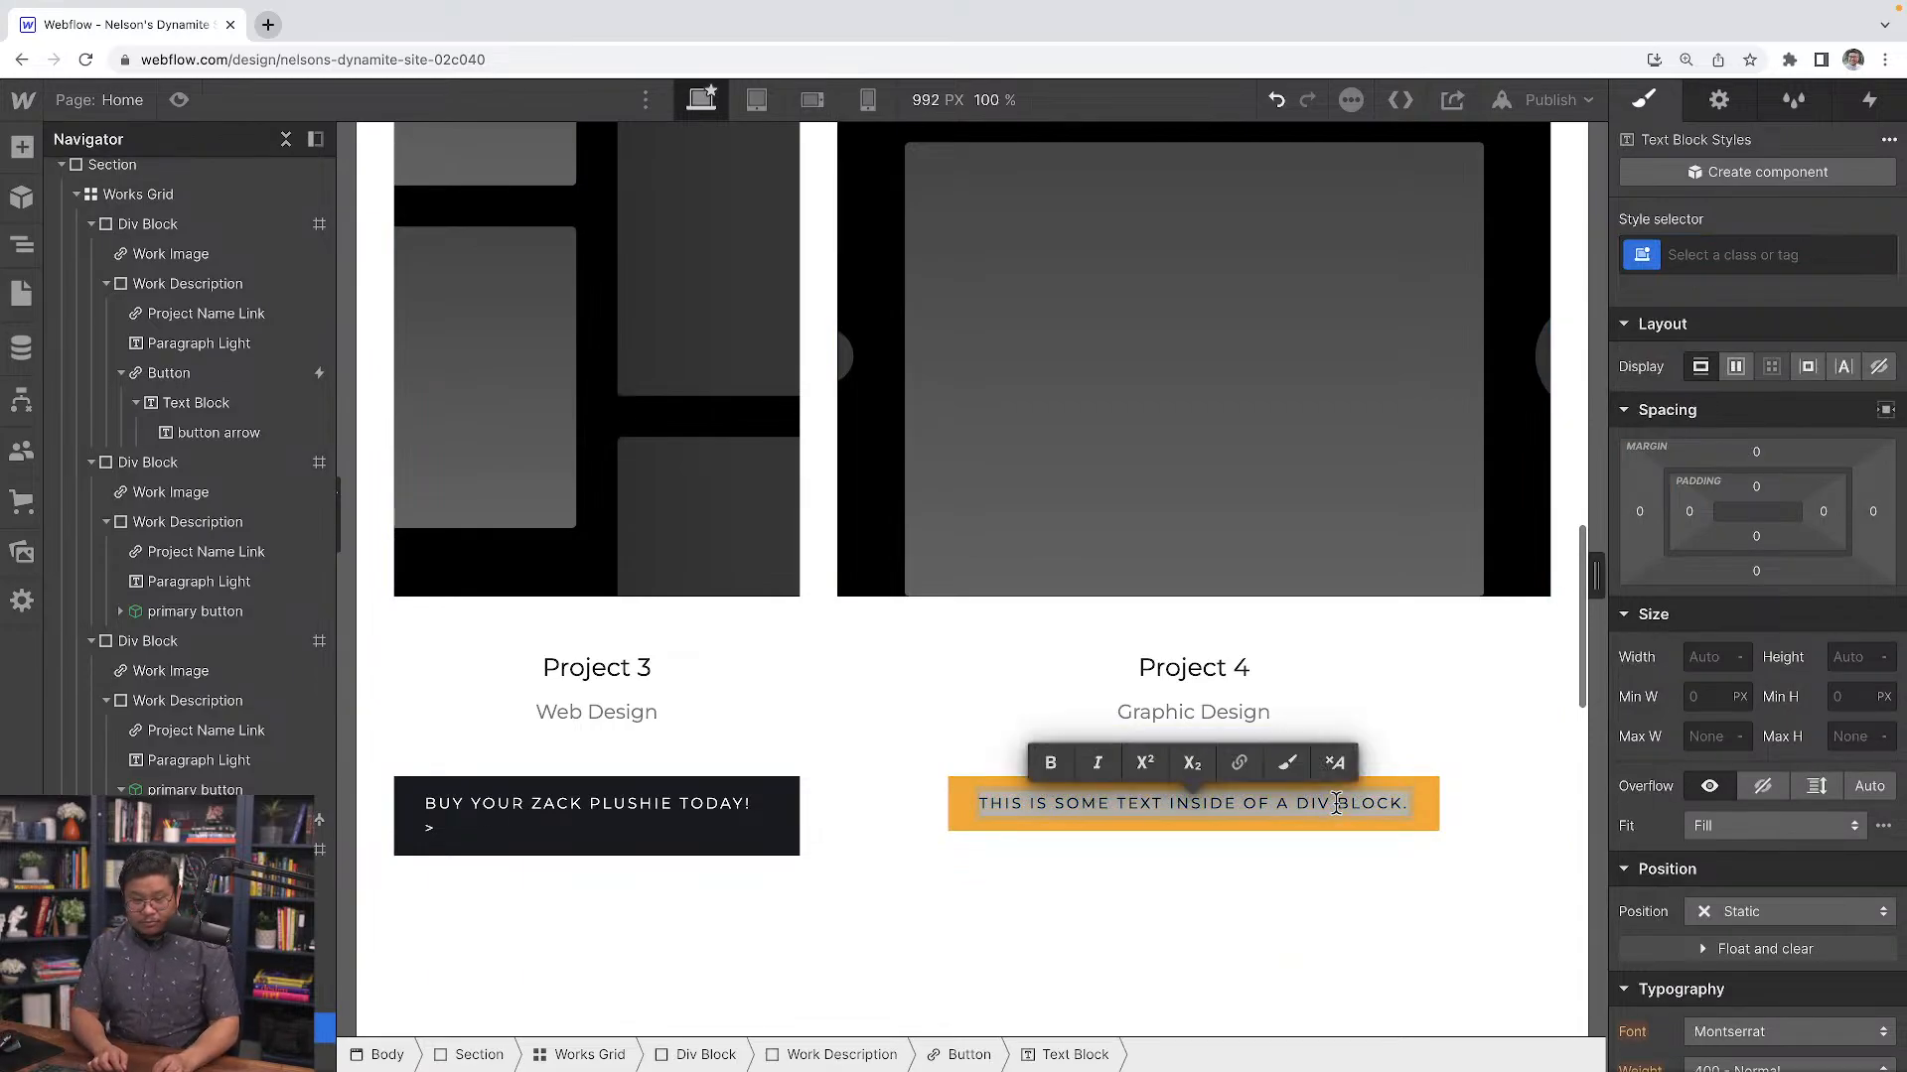
pyautogui.write('HELLO')
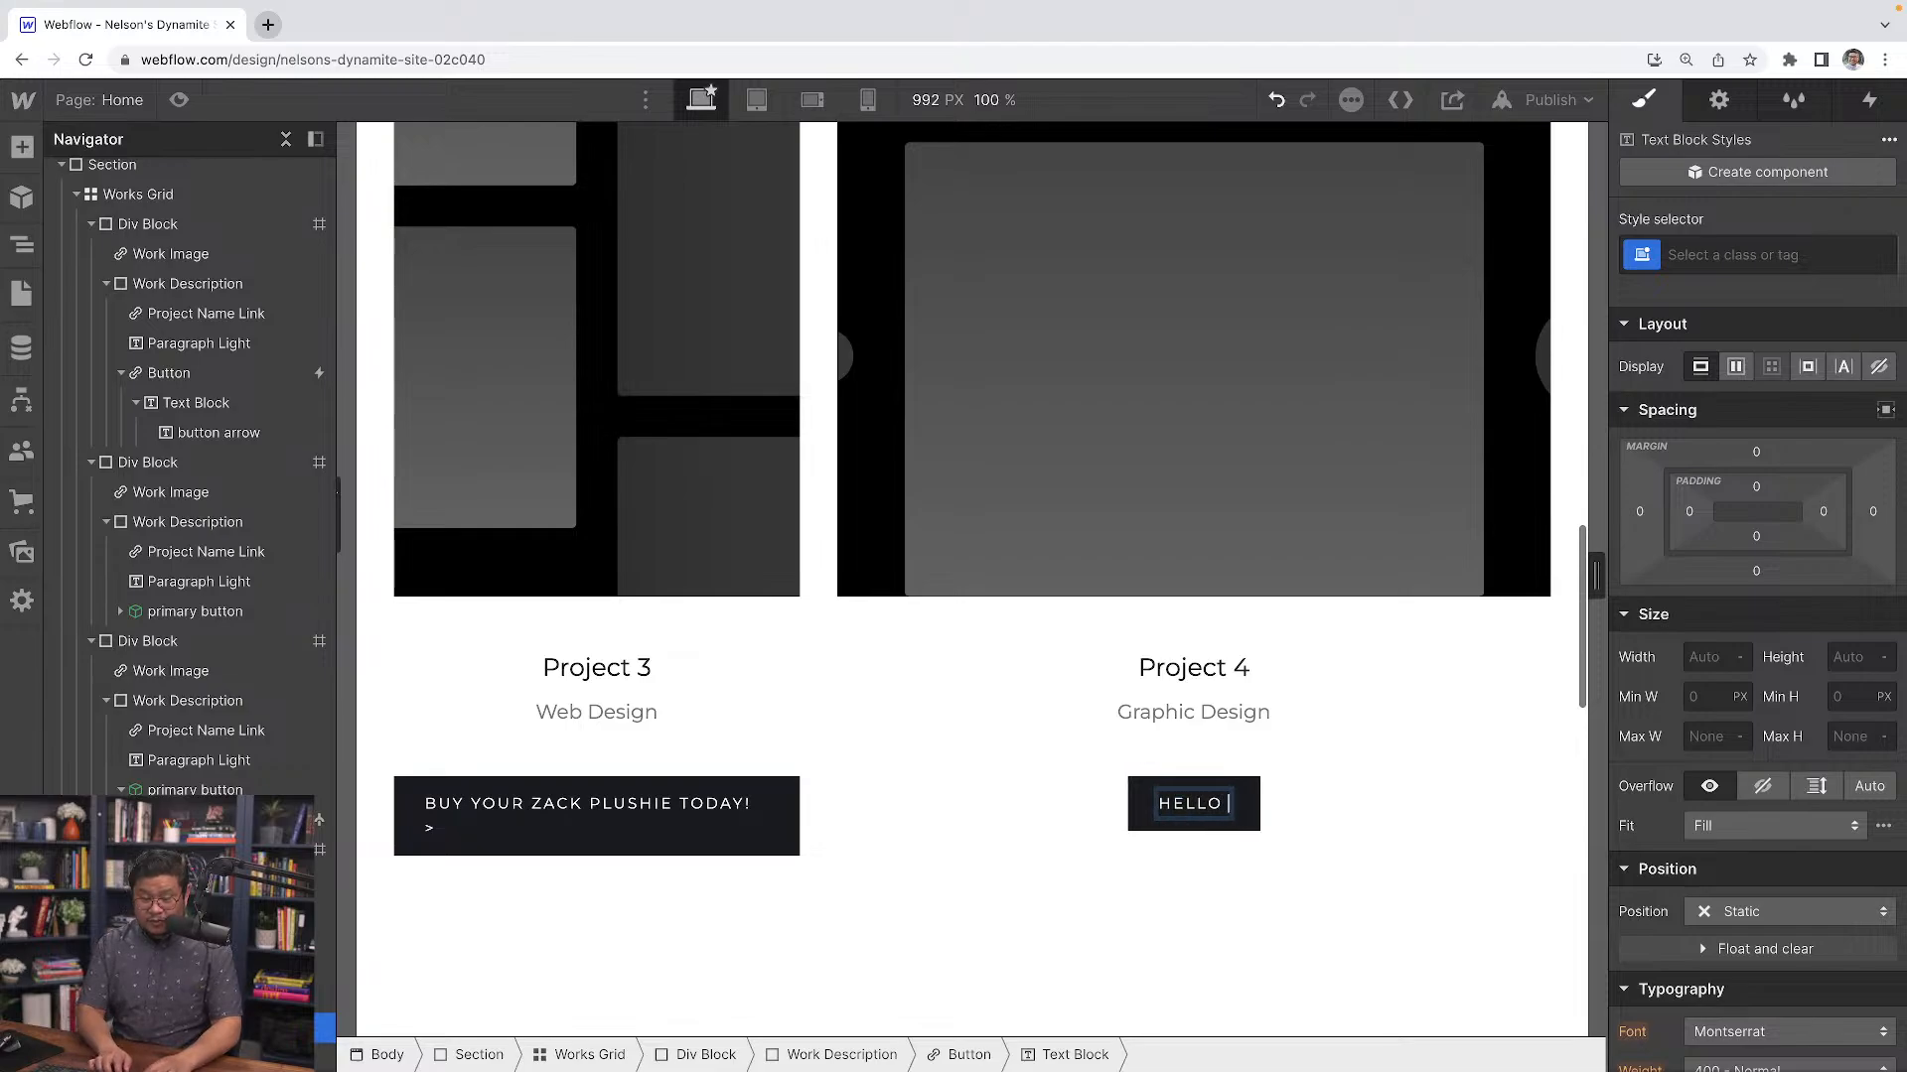
pyautogui.write(' TO')
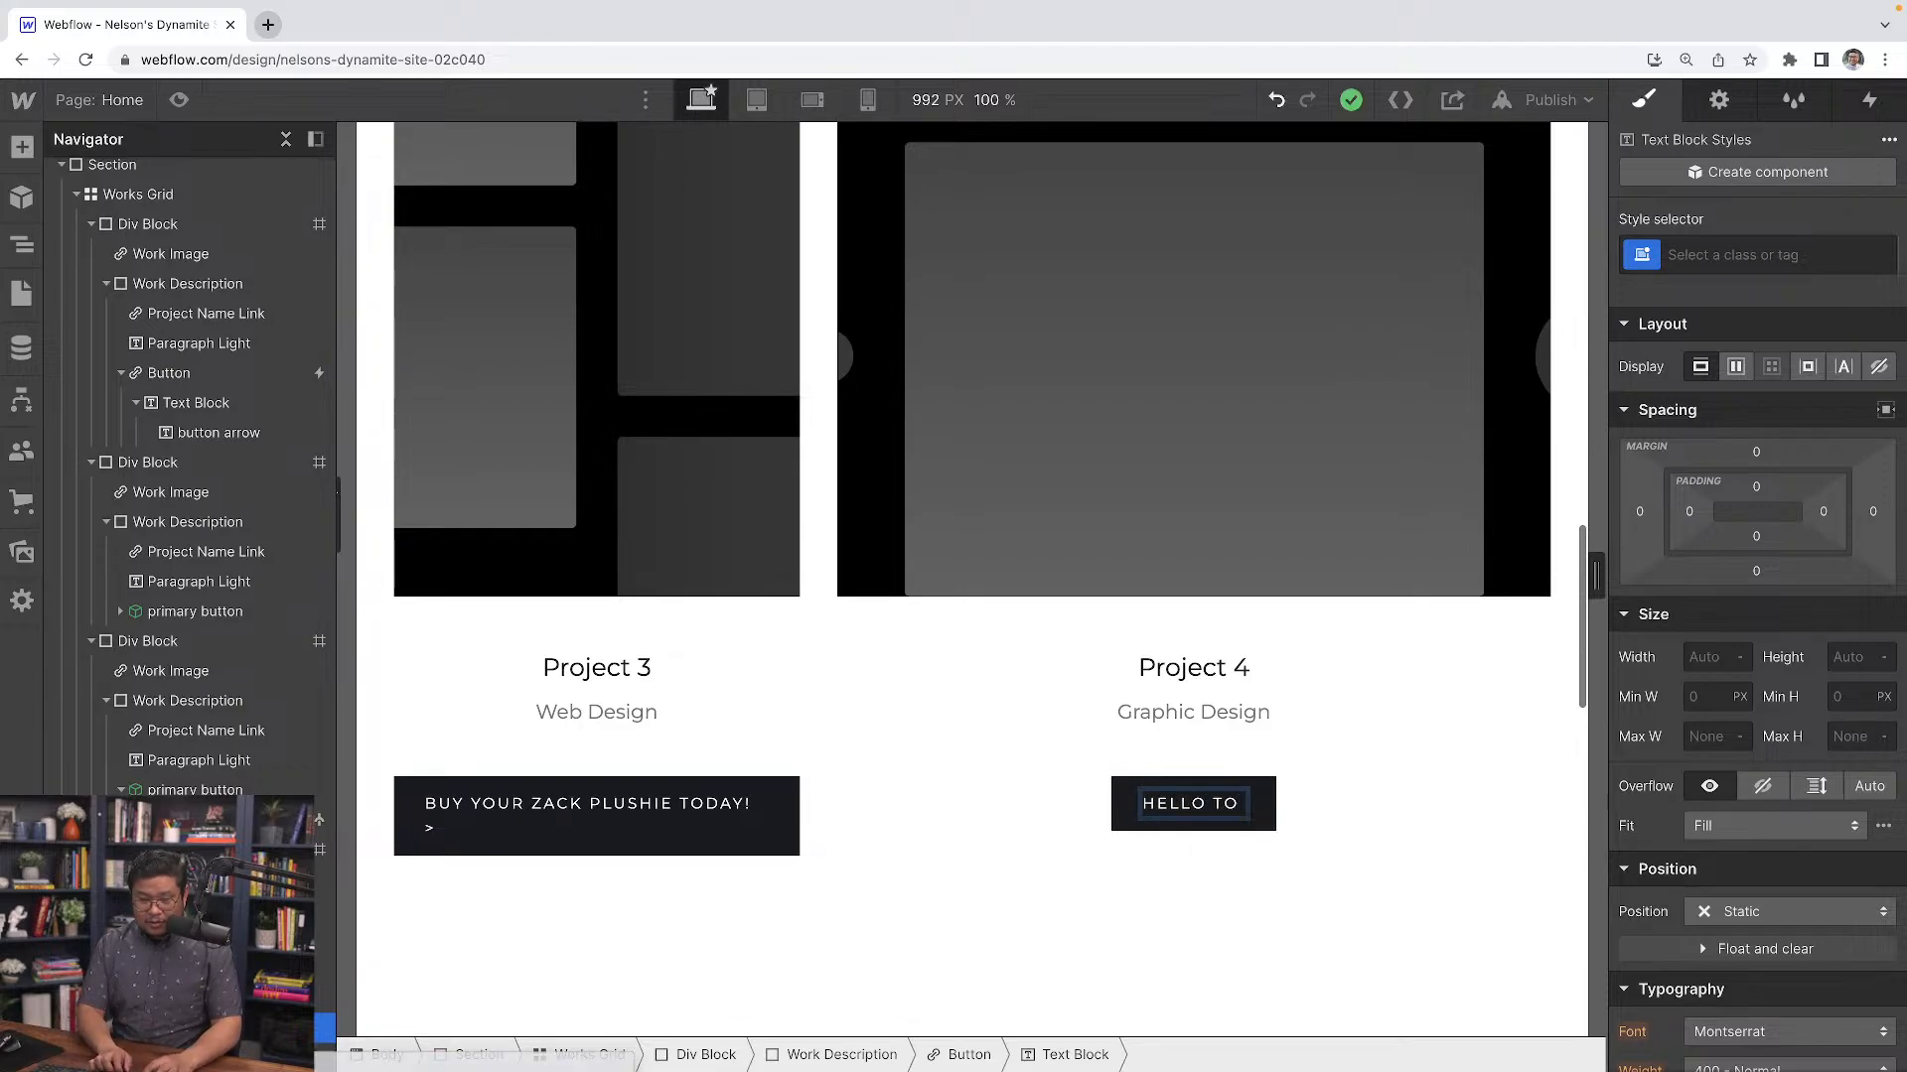
pyautogui.write(' GHETTO BLUES')
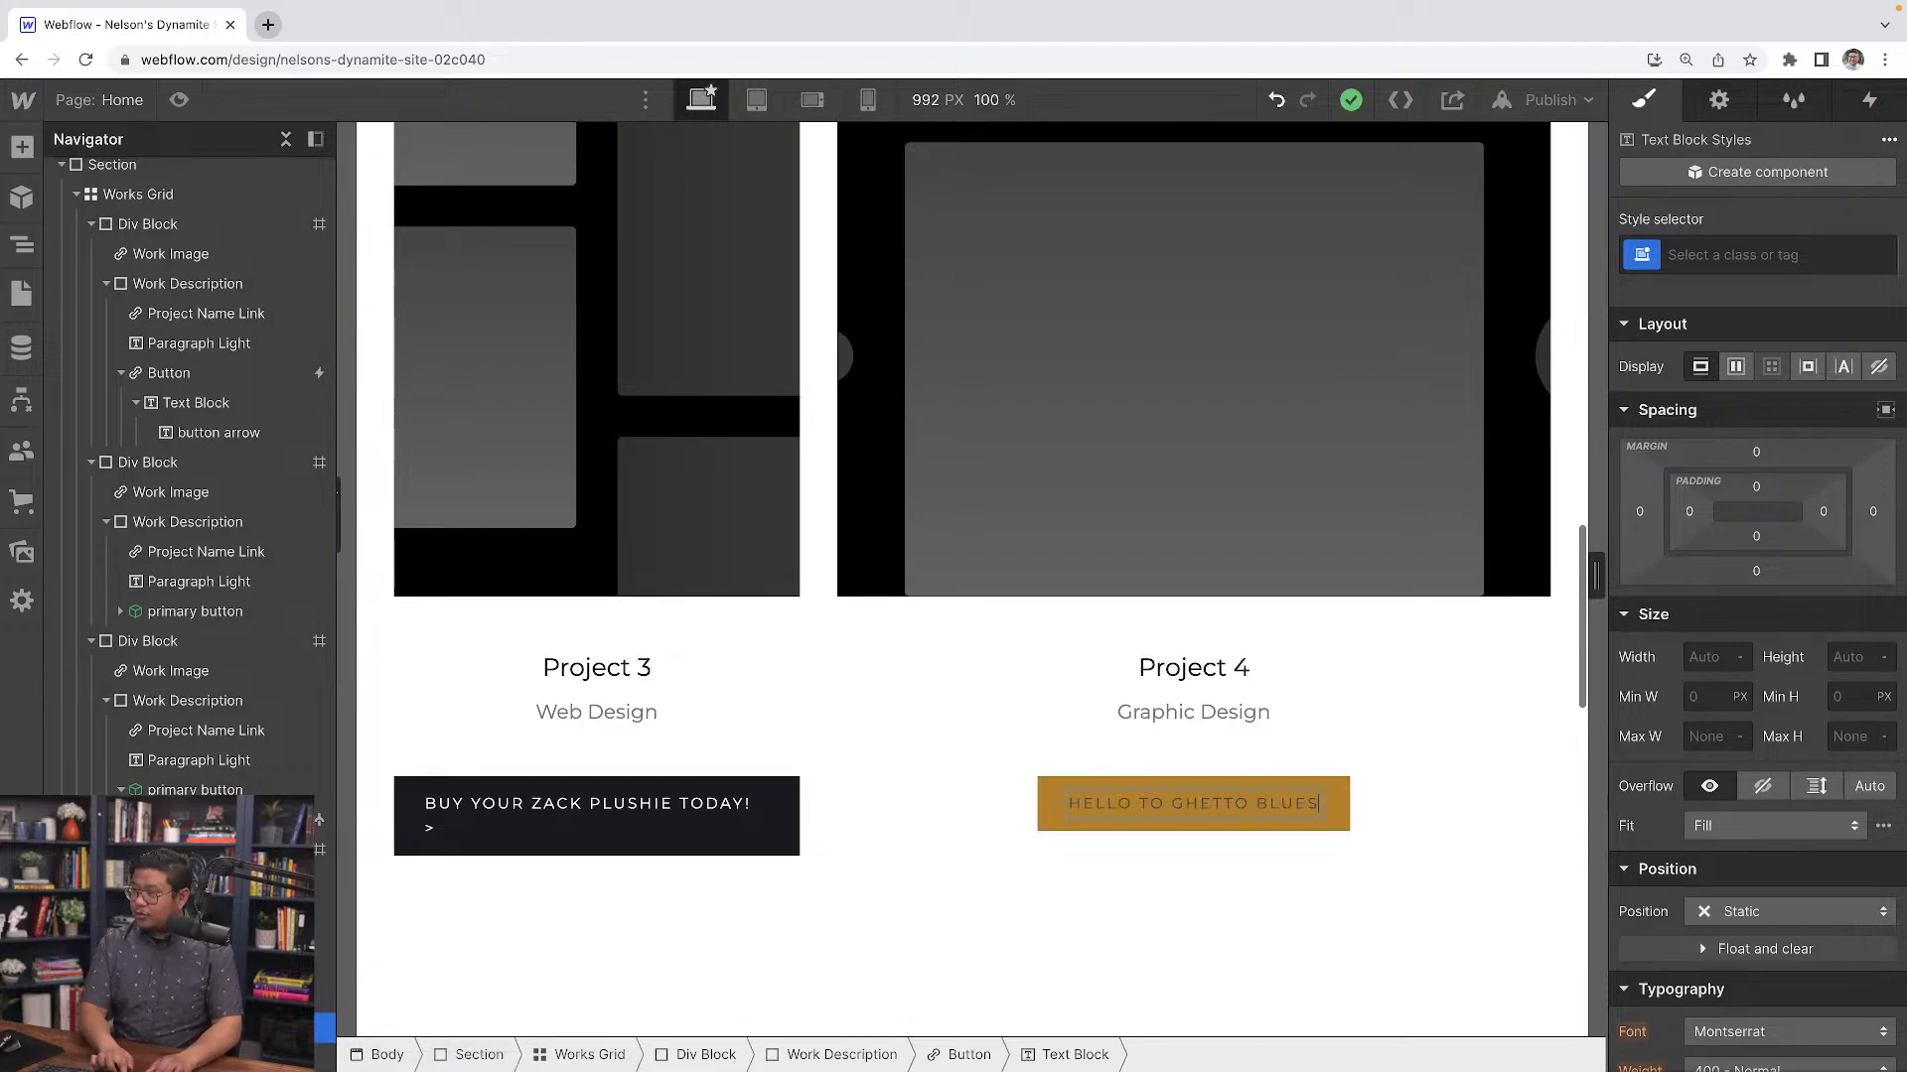
pyautogui.press('Escape')
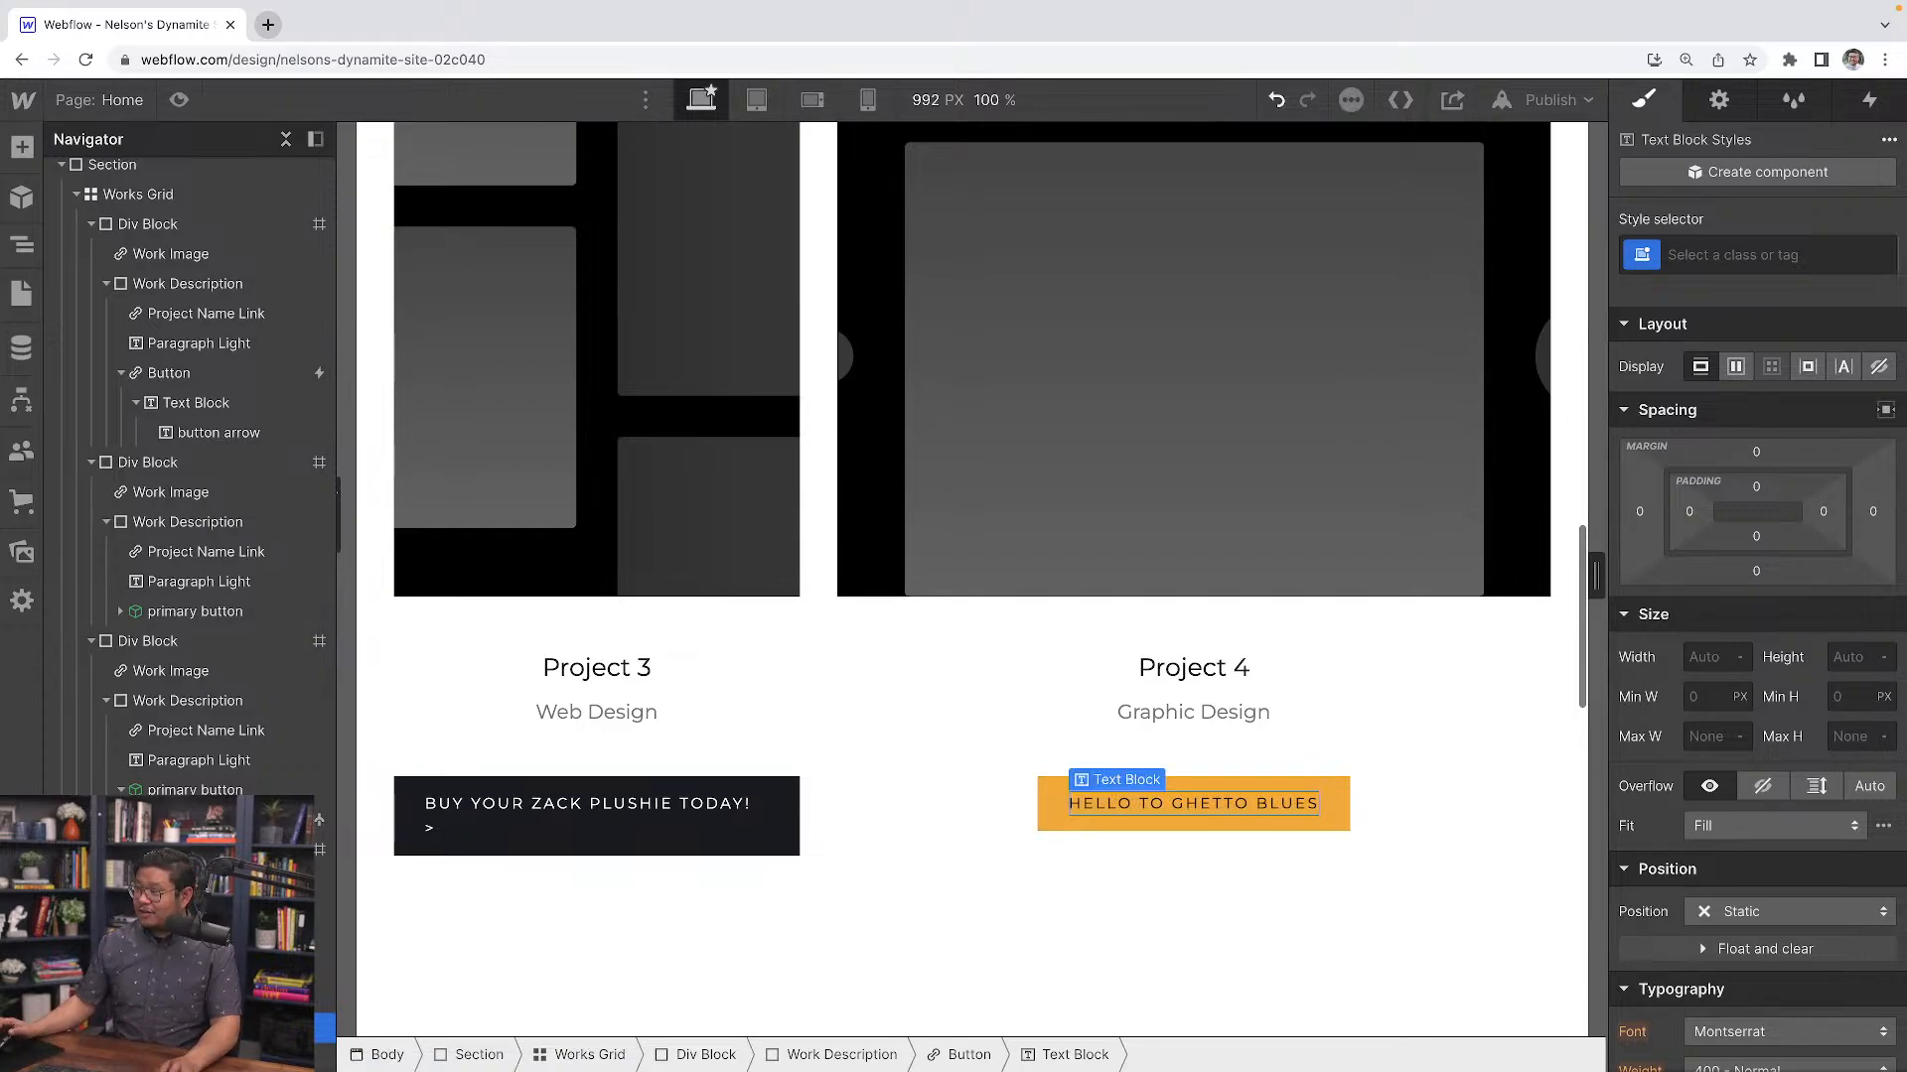
# Append a > arrow to the end of the Project 4 button text
pyautogui.doubleClick(1287, 798)
pyautogui.press('End')
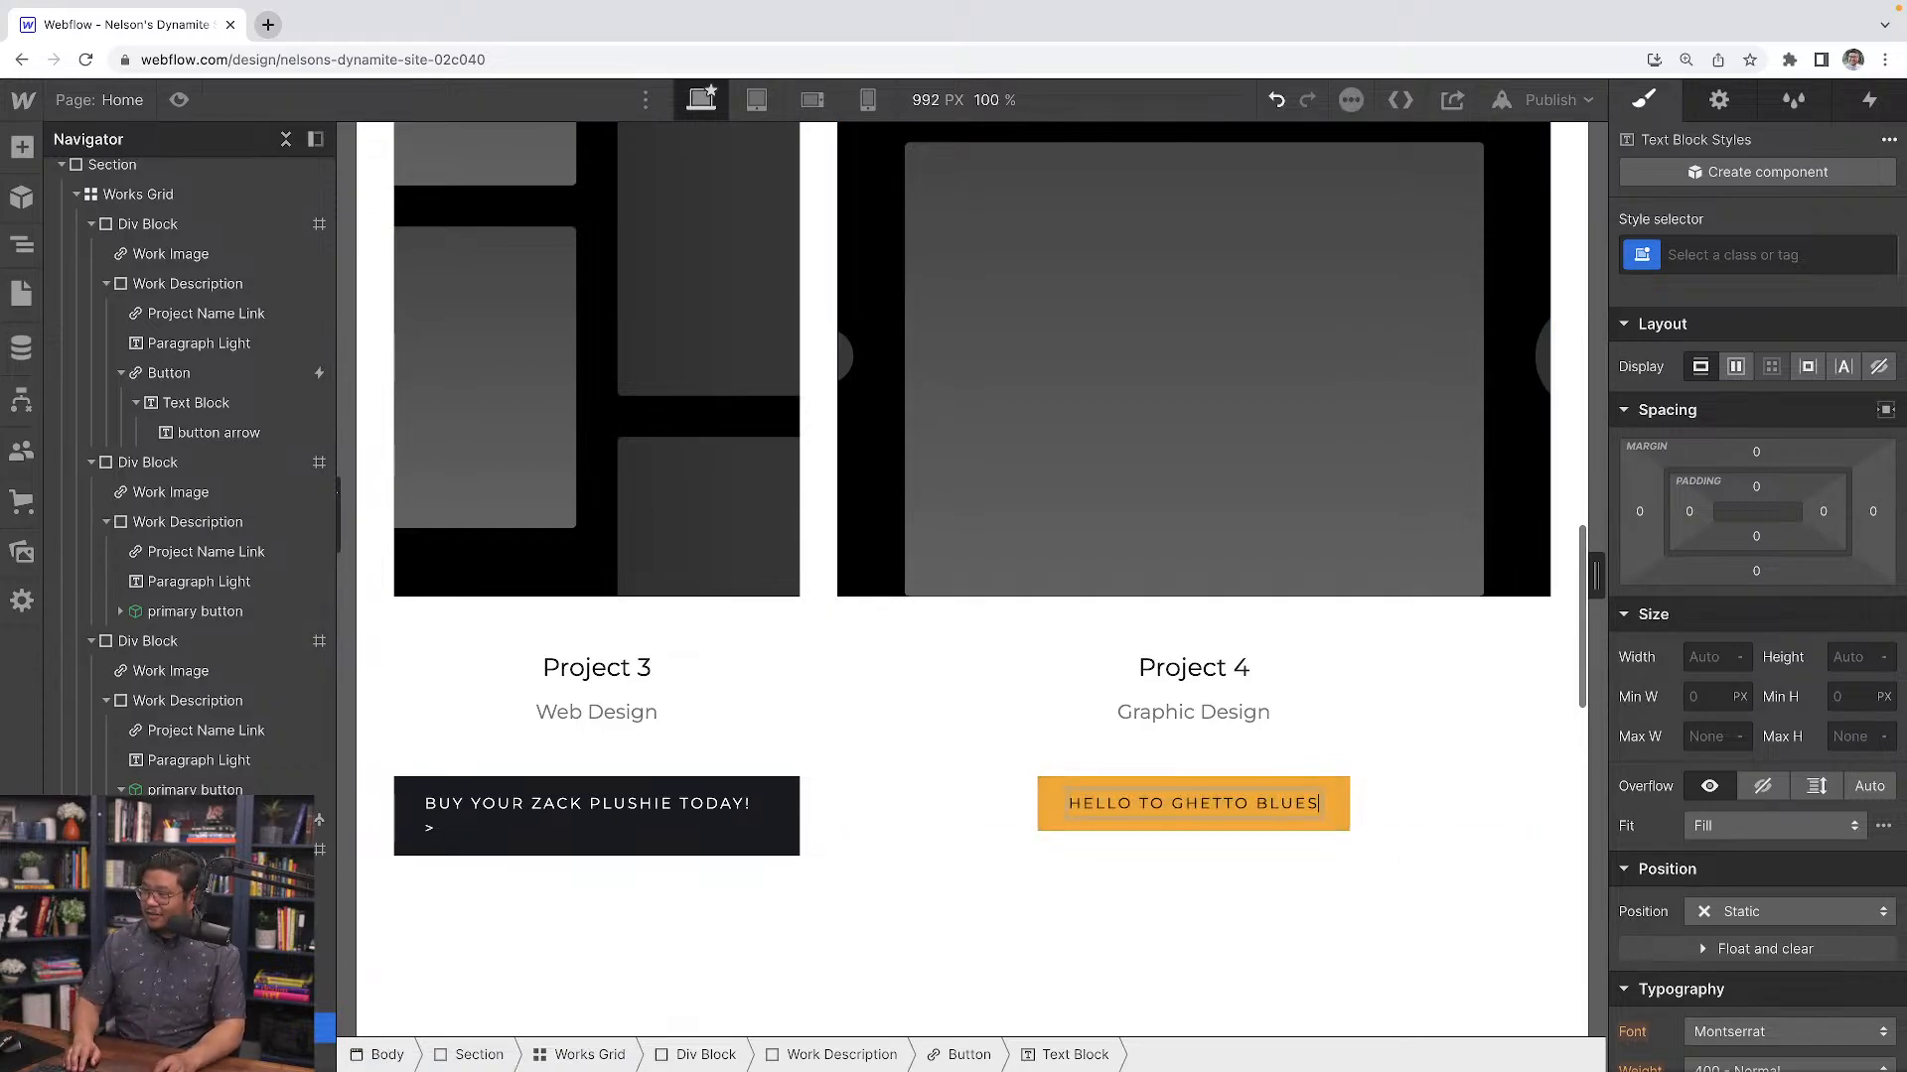
pyautogui.write('>')
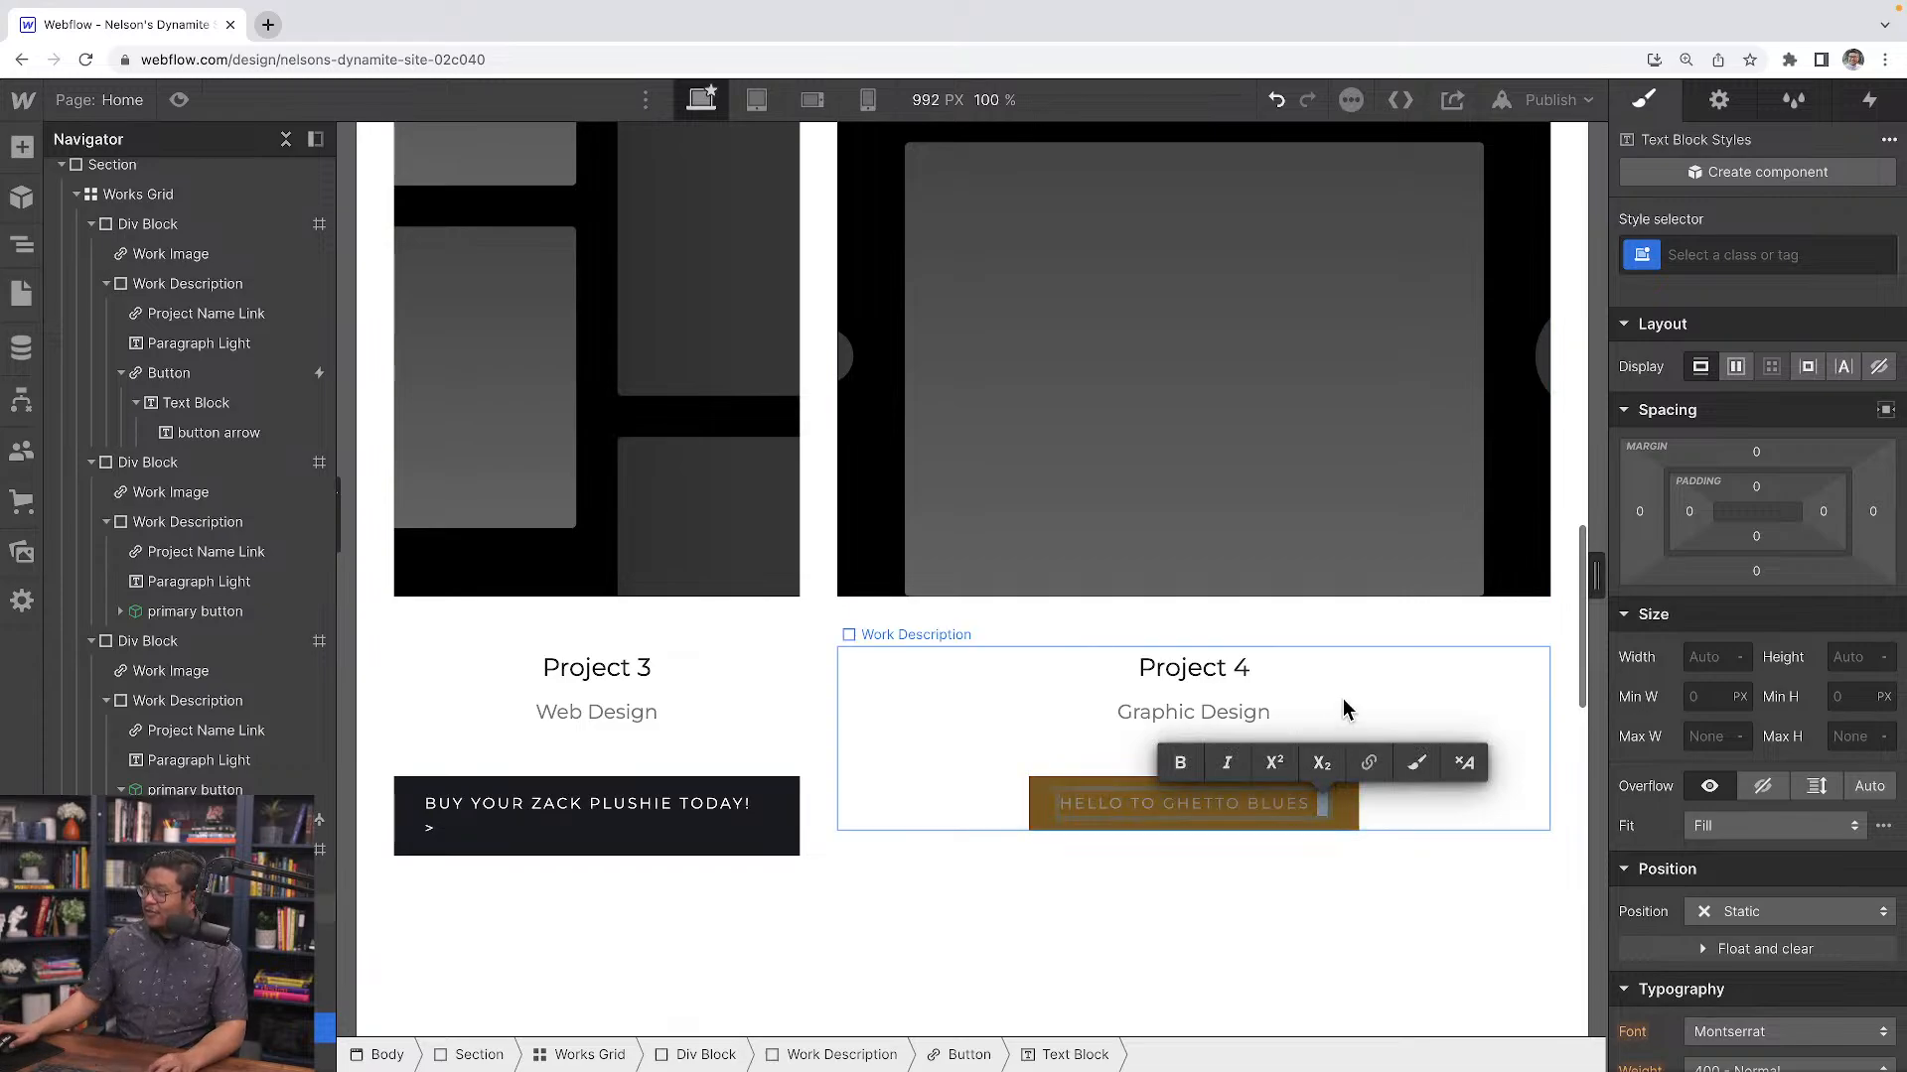
# Wrap the arrow in a text span and give it the button arrow class
pyautogui.click(1417, 762)
pyautogui.click(1734, 258)
pyautogui.write('but')
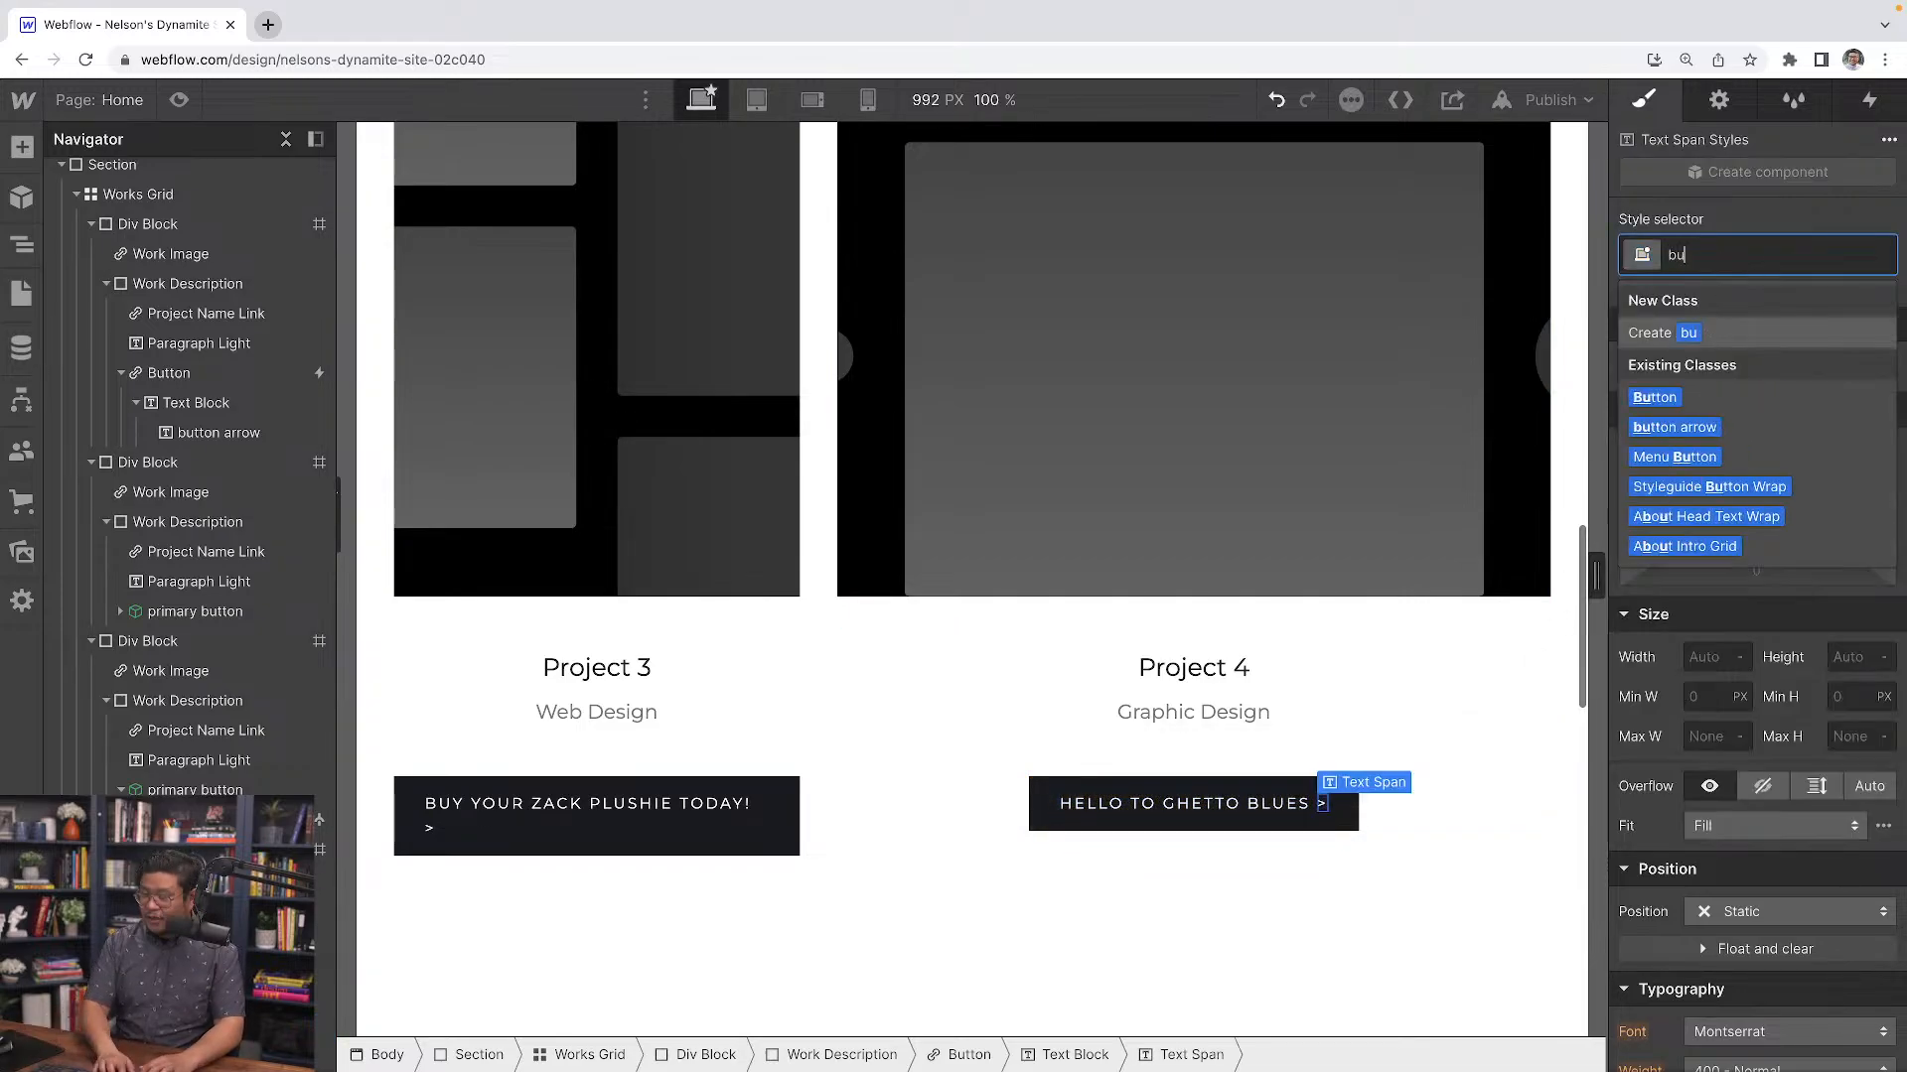
pyautogui.press('Down')
pyautogui.press('Down')
pyautogui.press('Return')
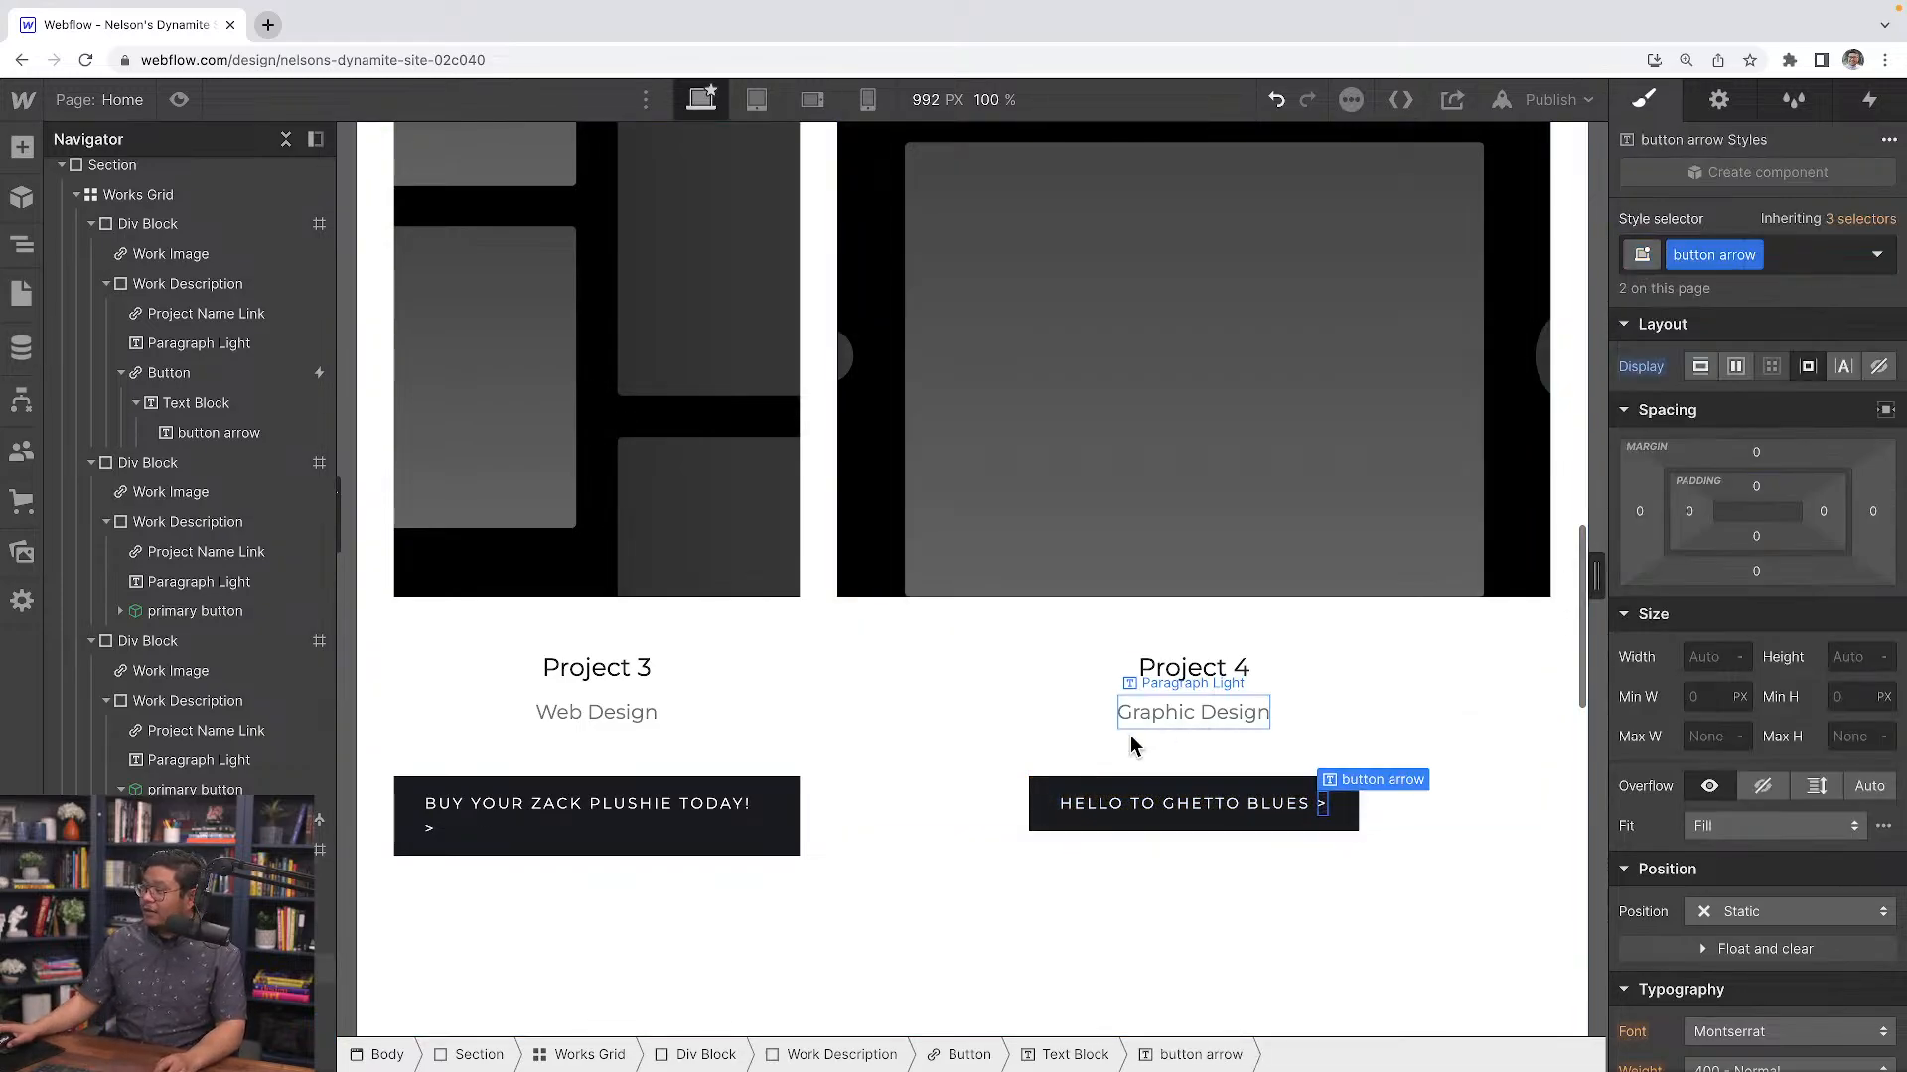
# Detach the Project 3 button from the primary button component, turning it into a regular button
pyautogui.click(1036, 809)
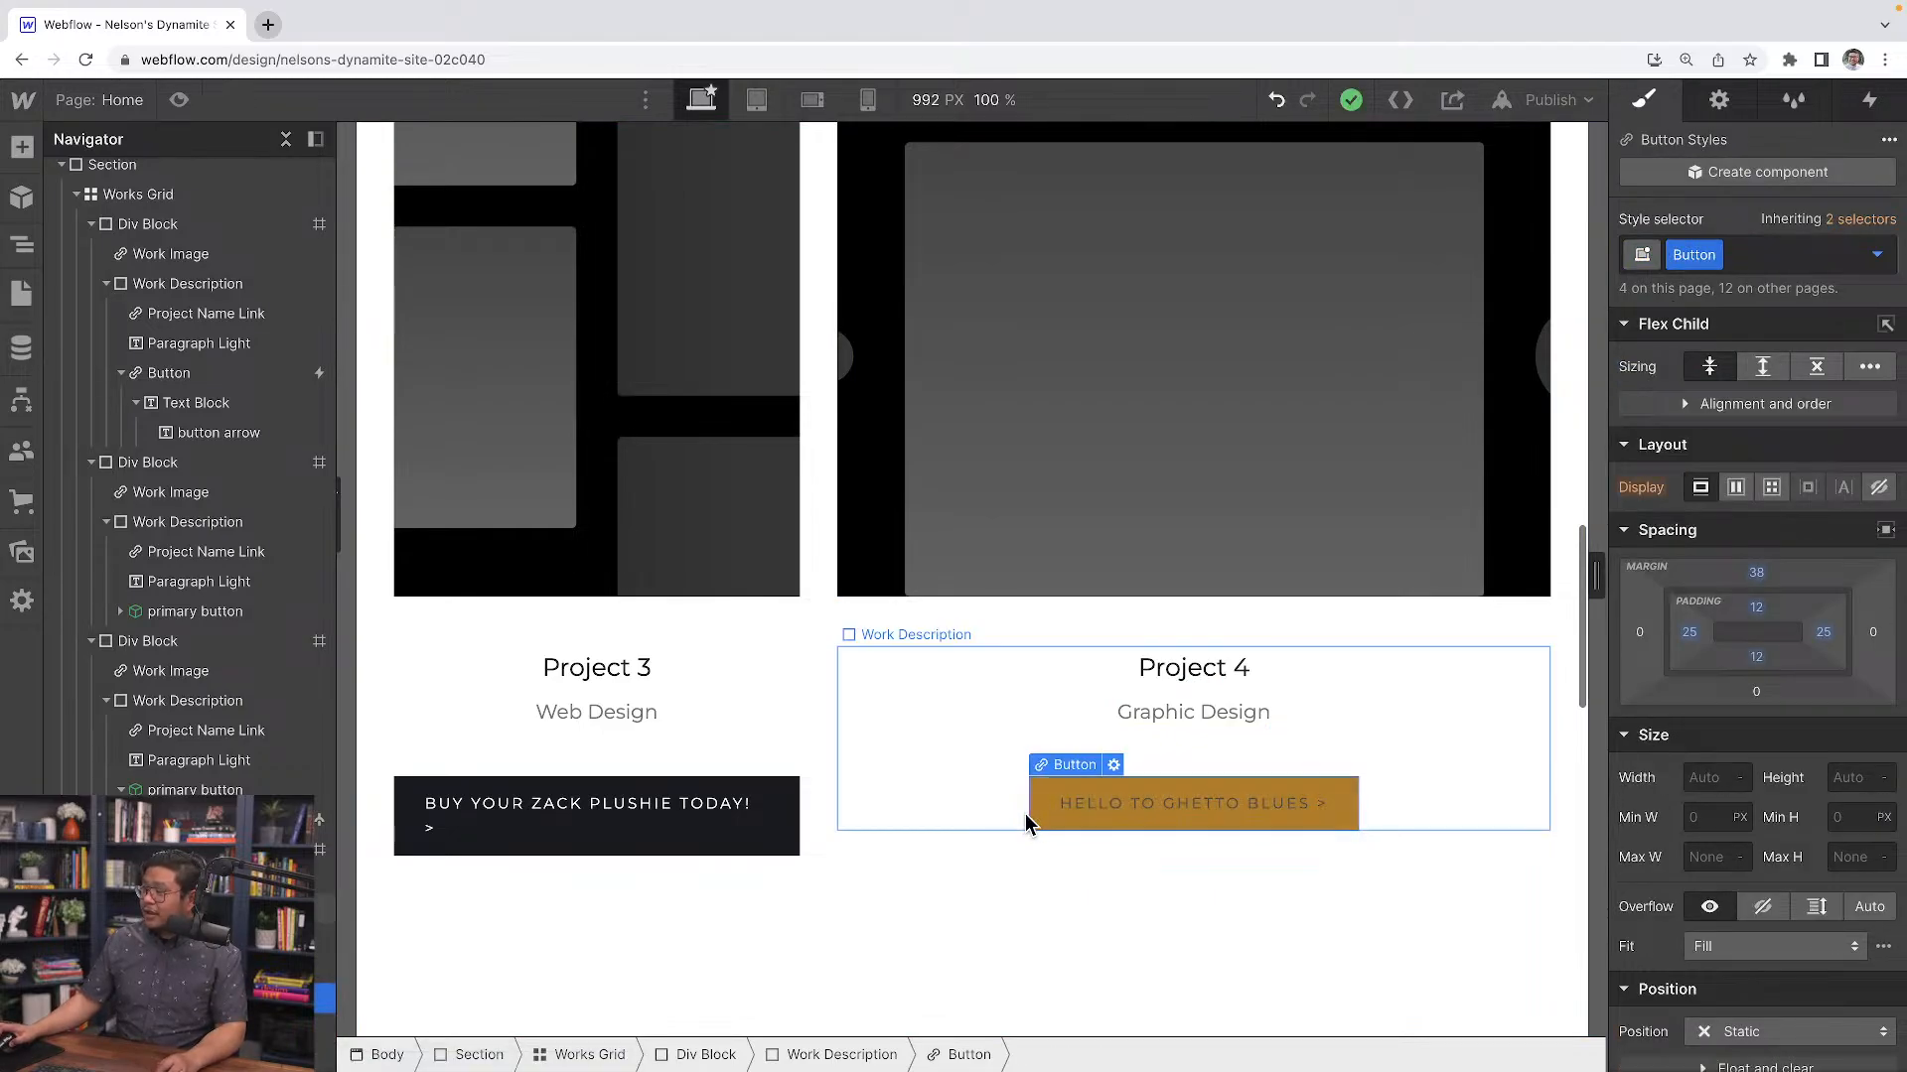
pyautogui.click(759, 836)
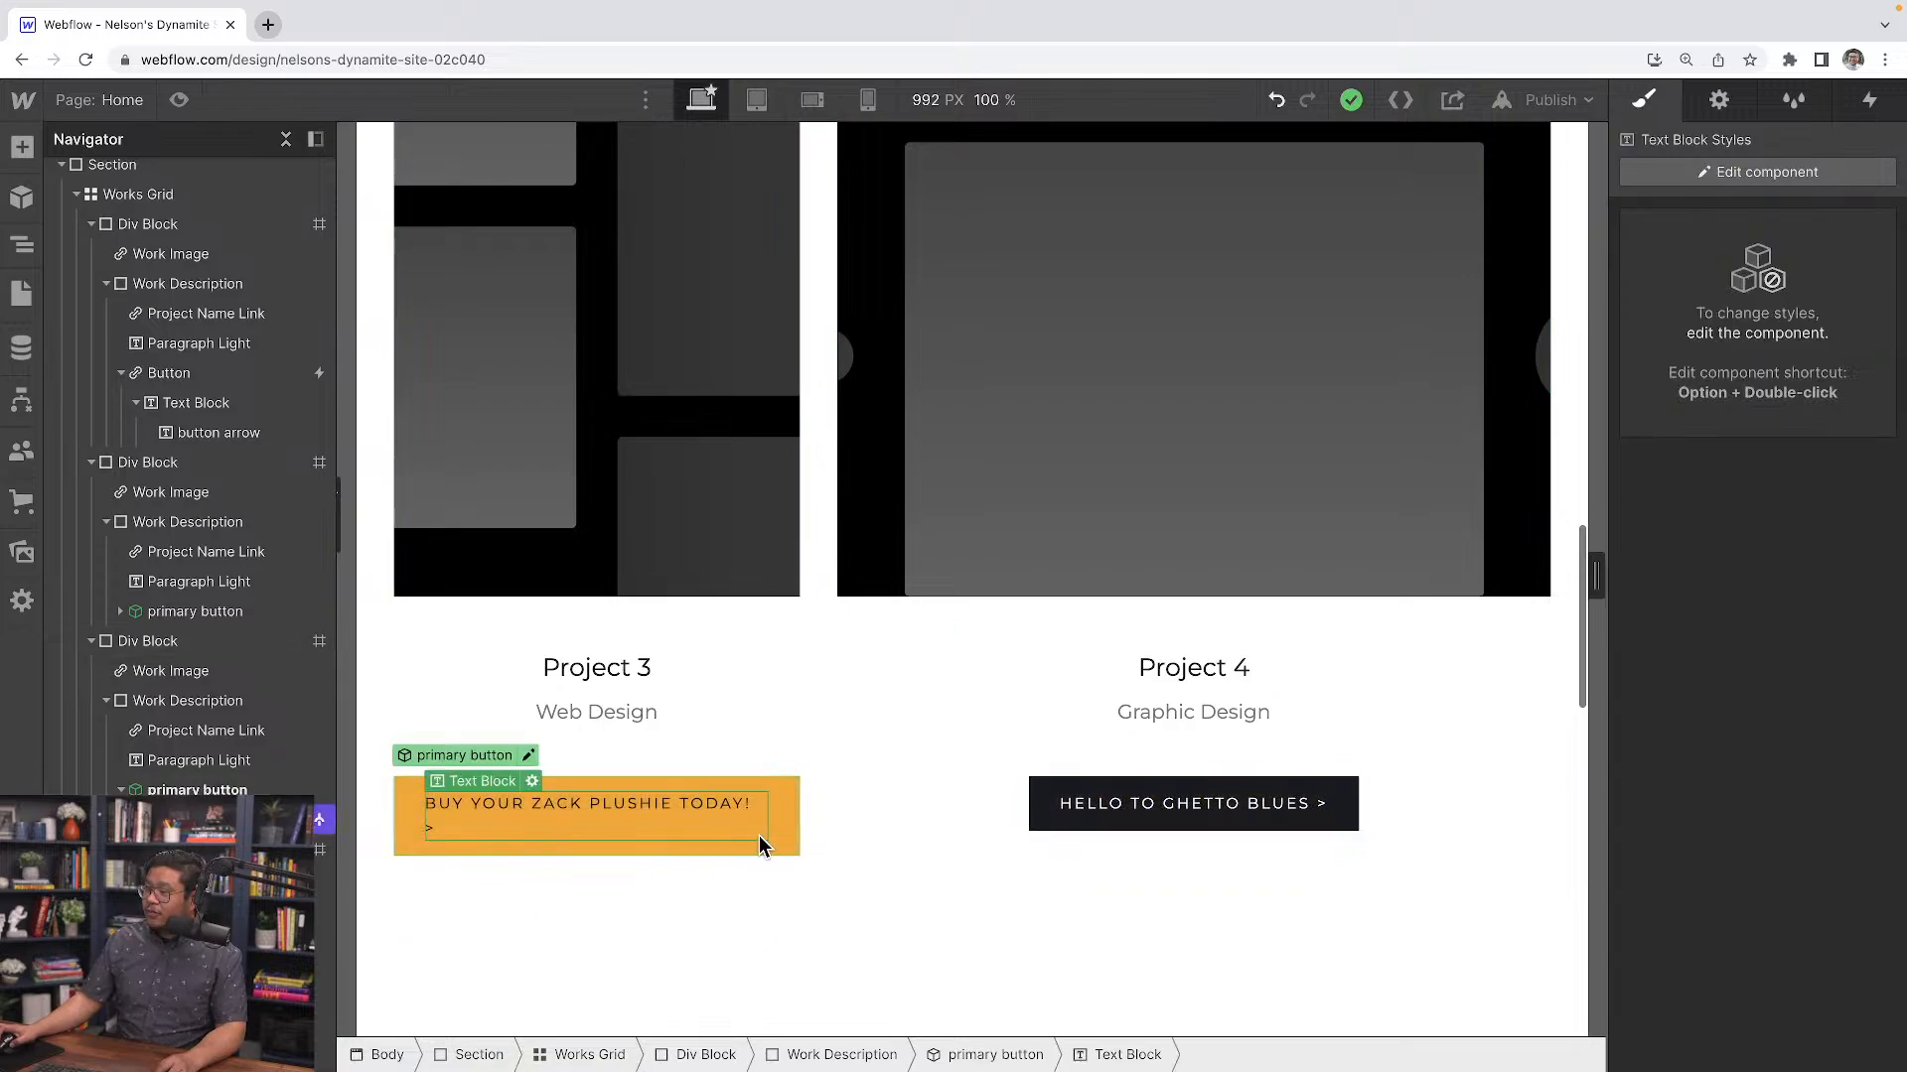
pyautogui.click(1058, 813)
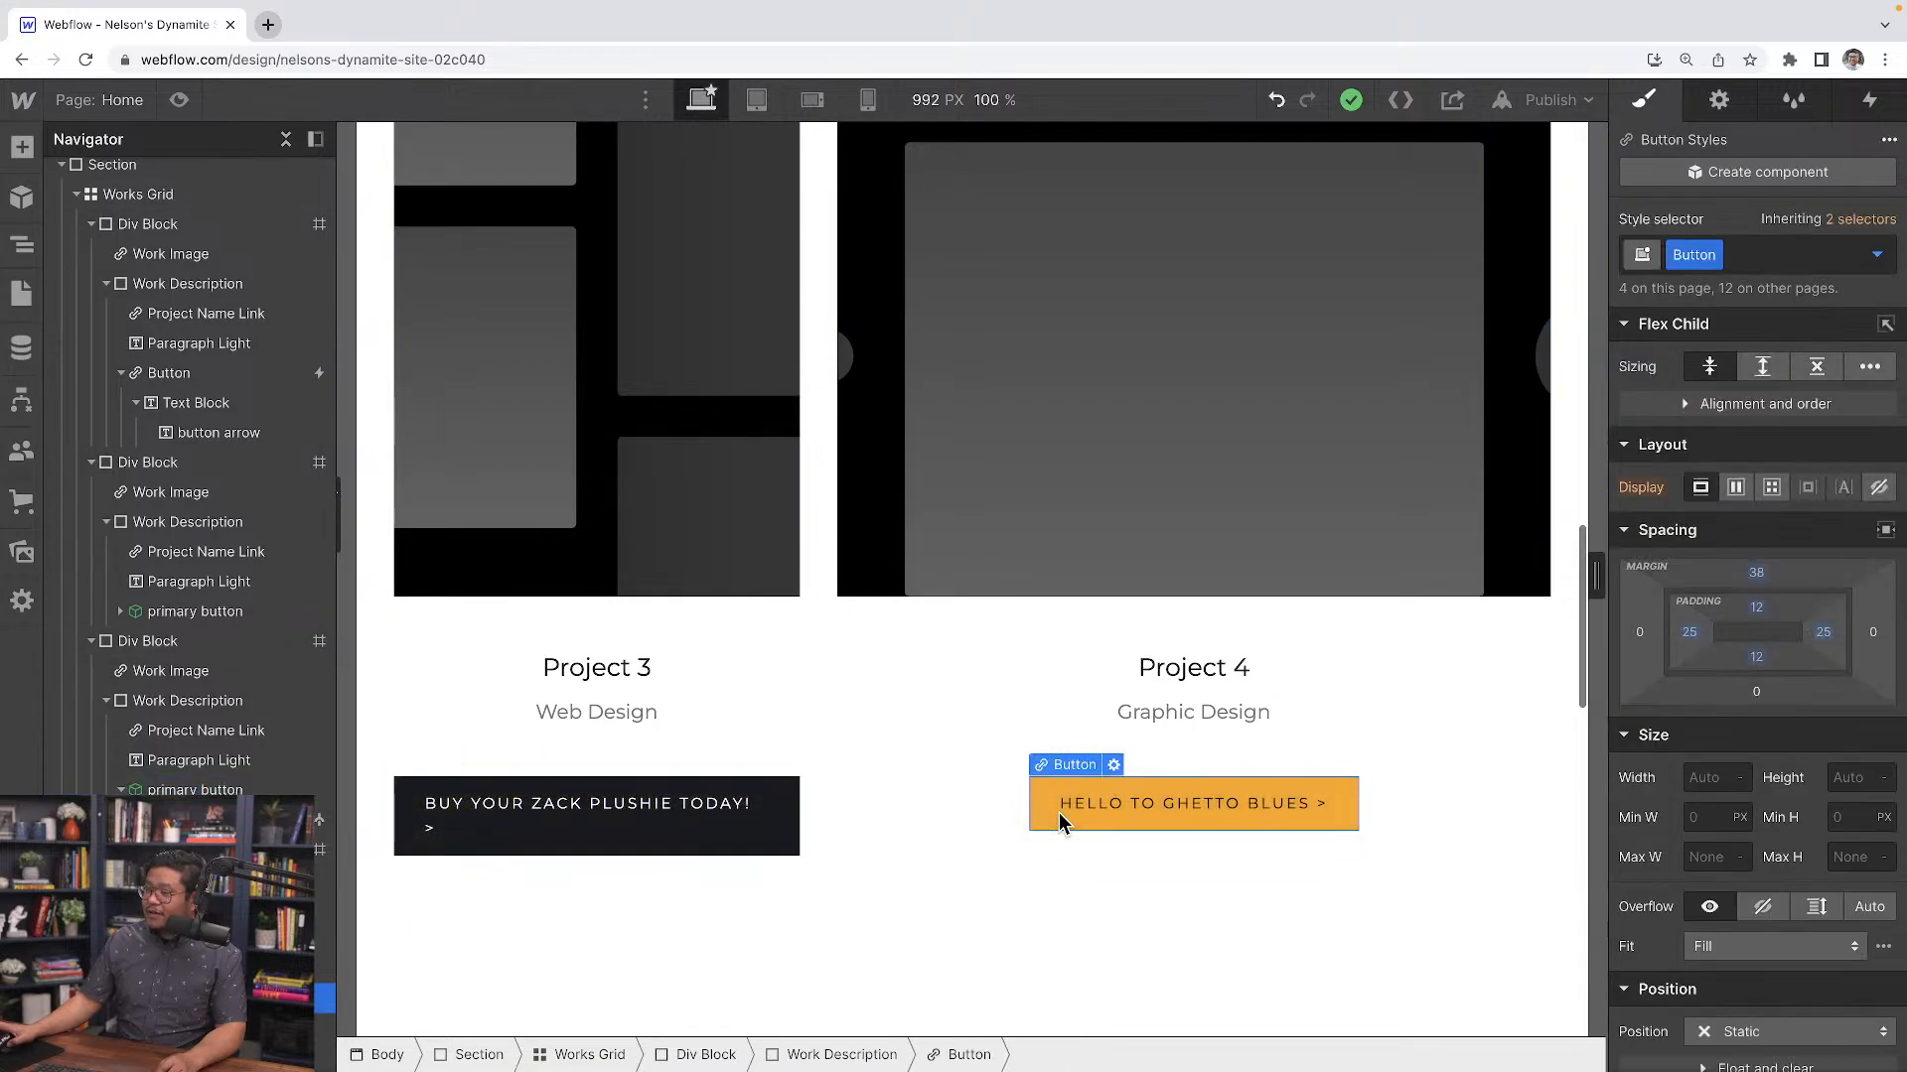
pyautogui.click(717, 844)
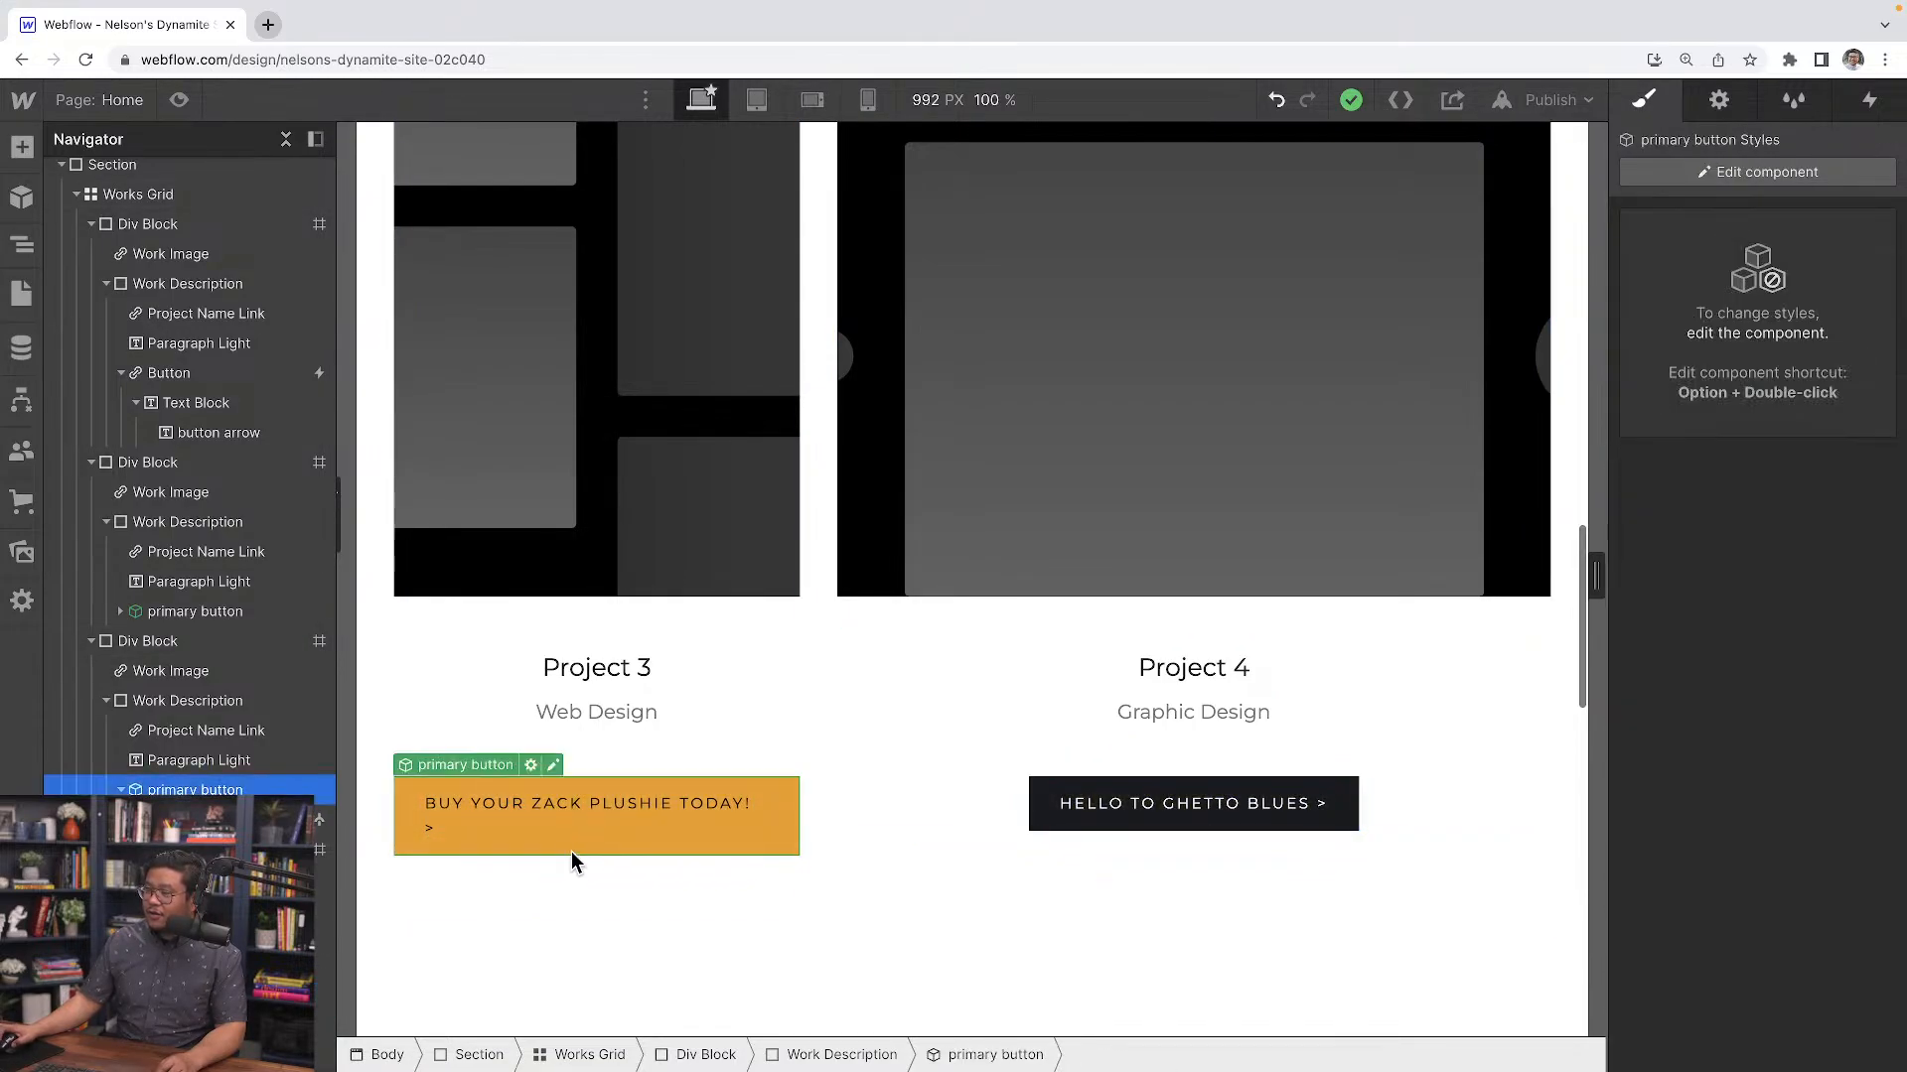
pyautogui.rightClick(570, 850)
pyautogui.click(576, 1011)
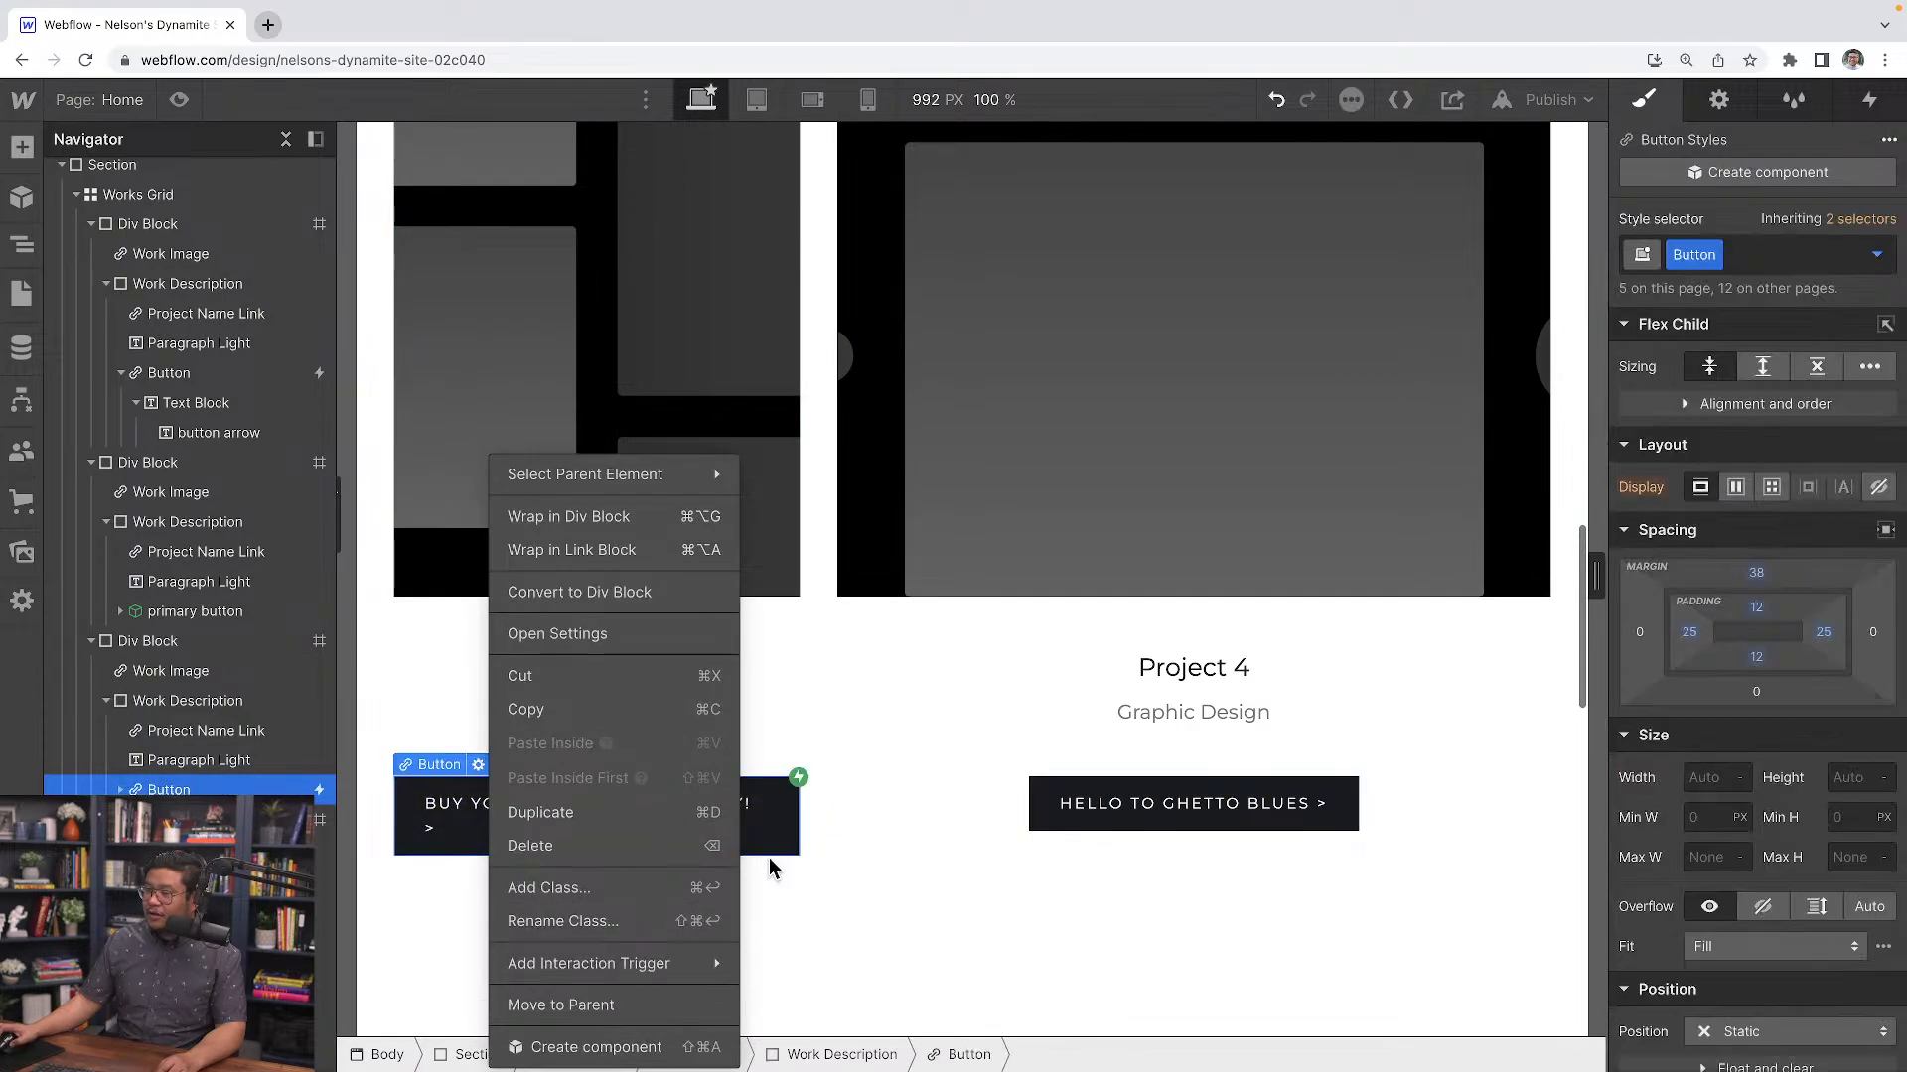
pyautogui.click(449, 842)
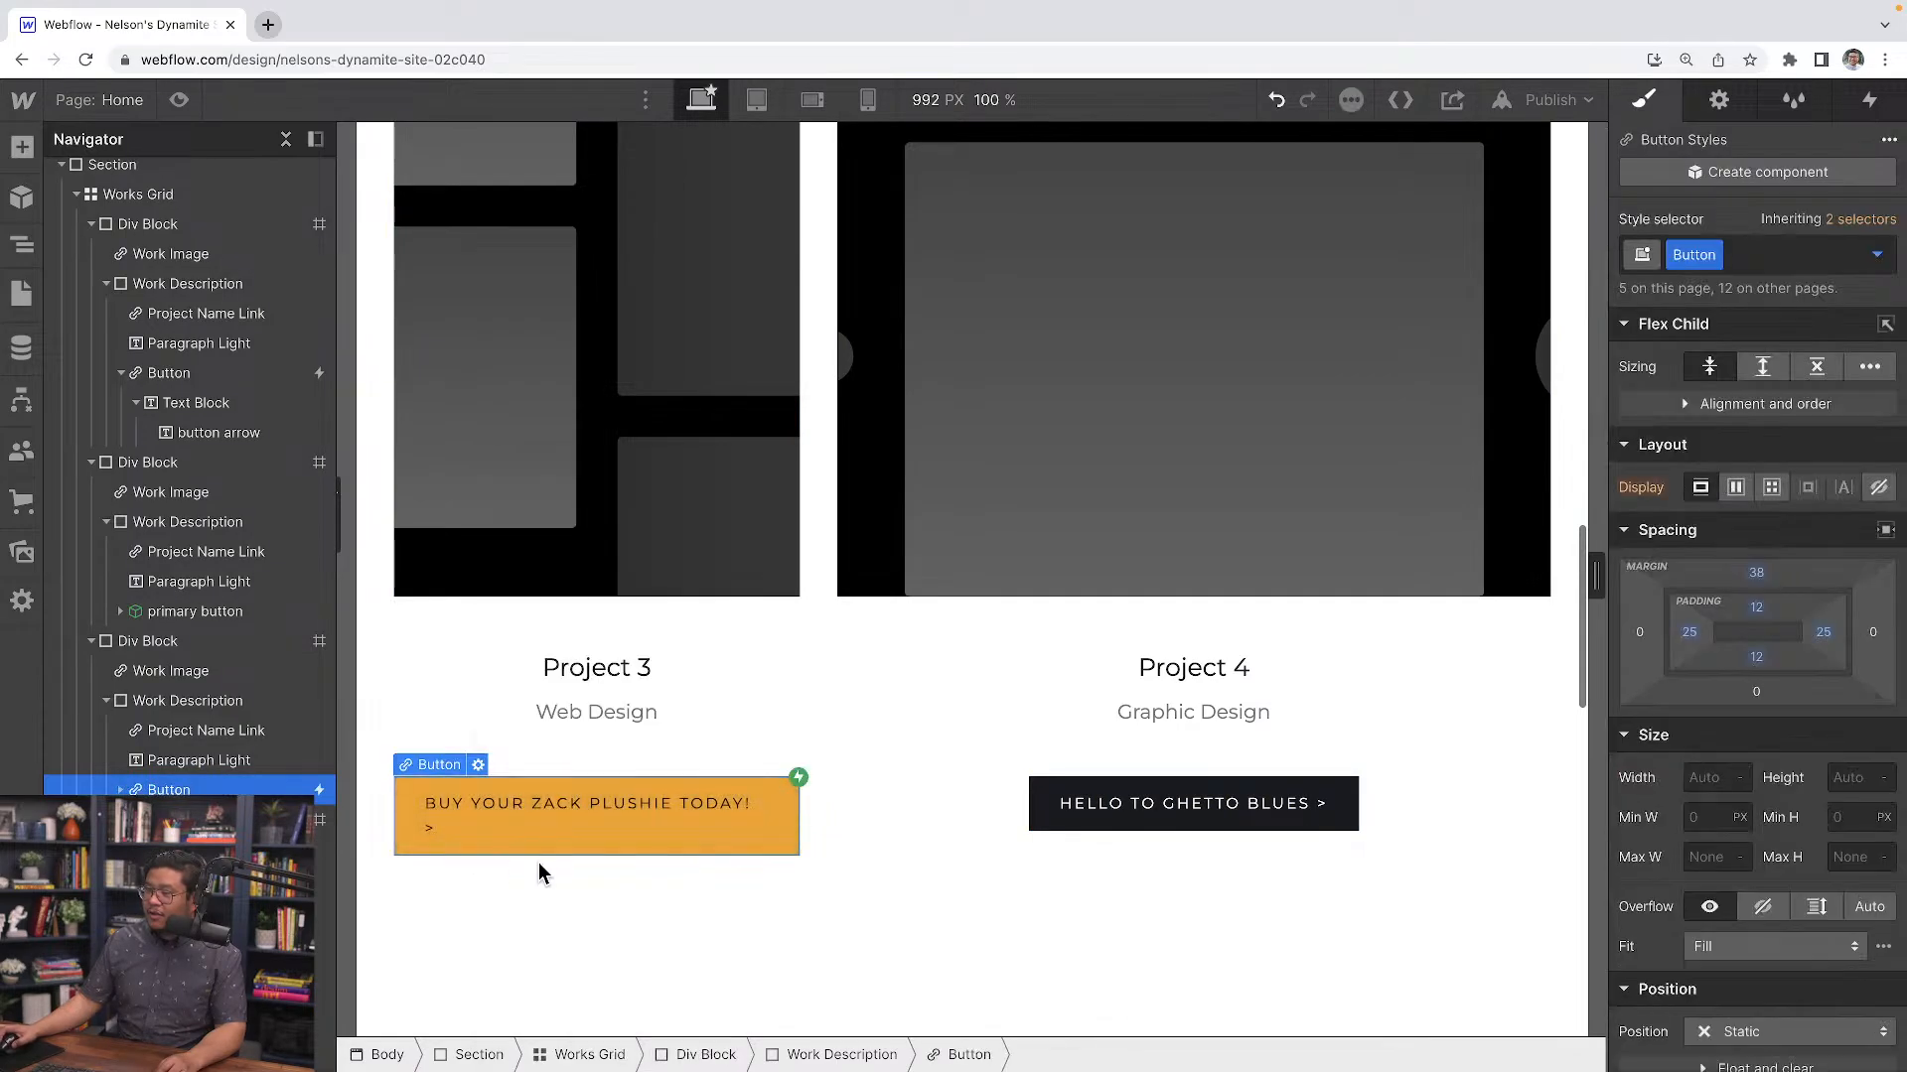
# Set the button's Mouse hover interaction to trigger on all elements with the Button class
pyautogui.click(1882, 105)
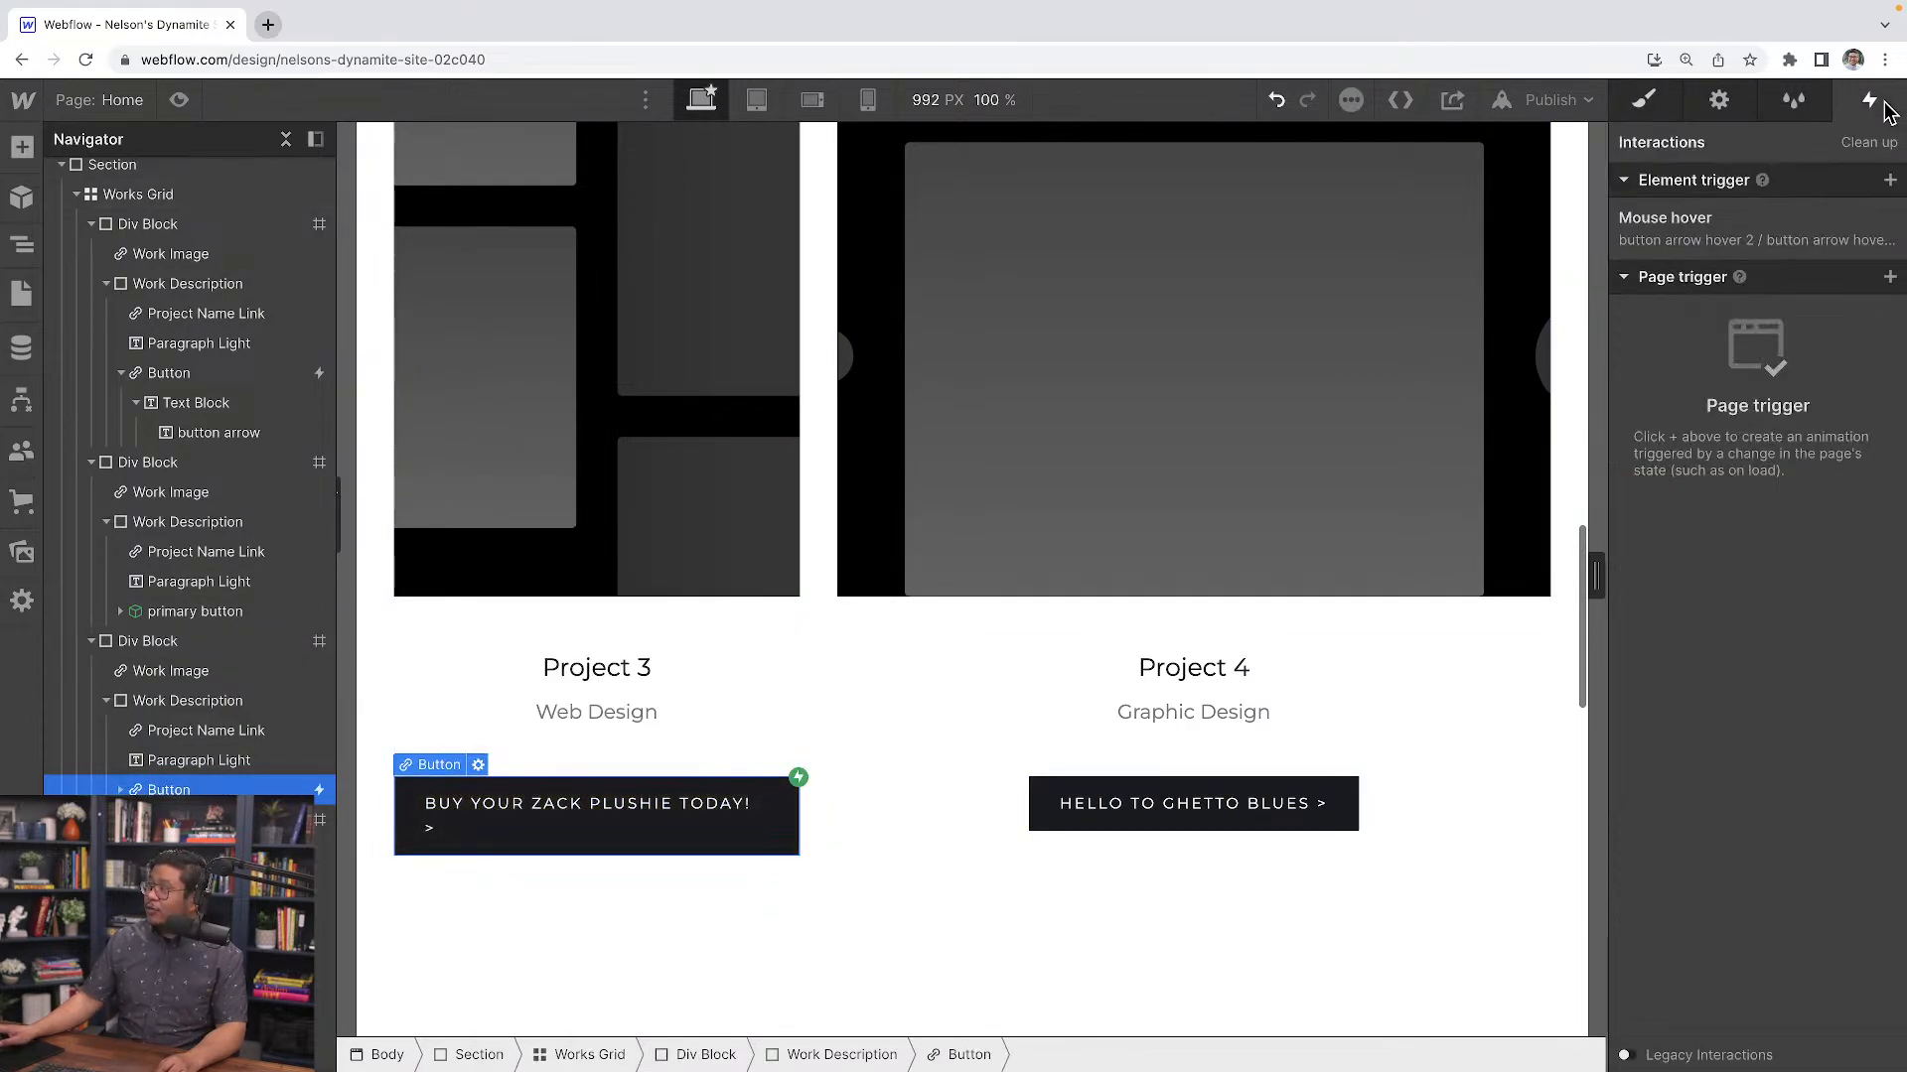
pyautogui.click(1665, 244)
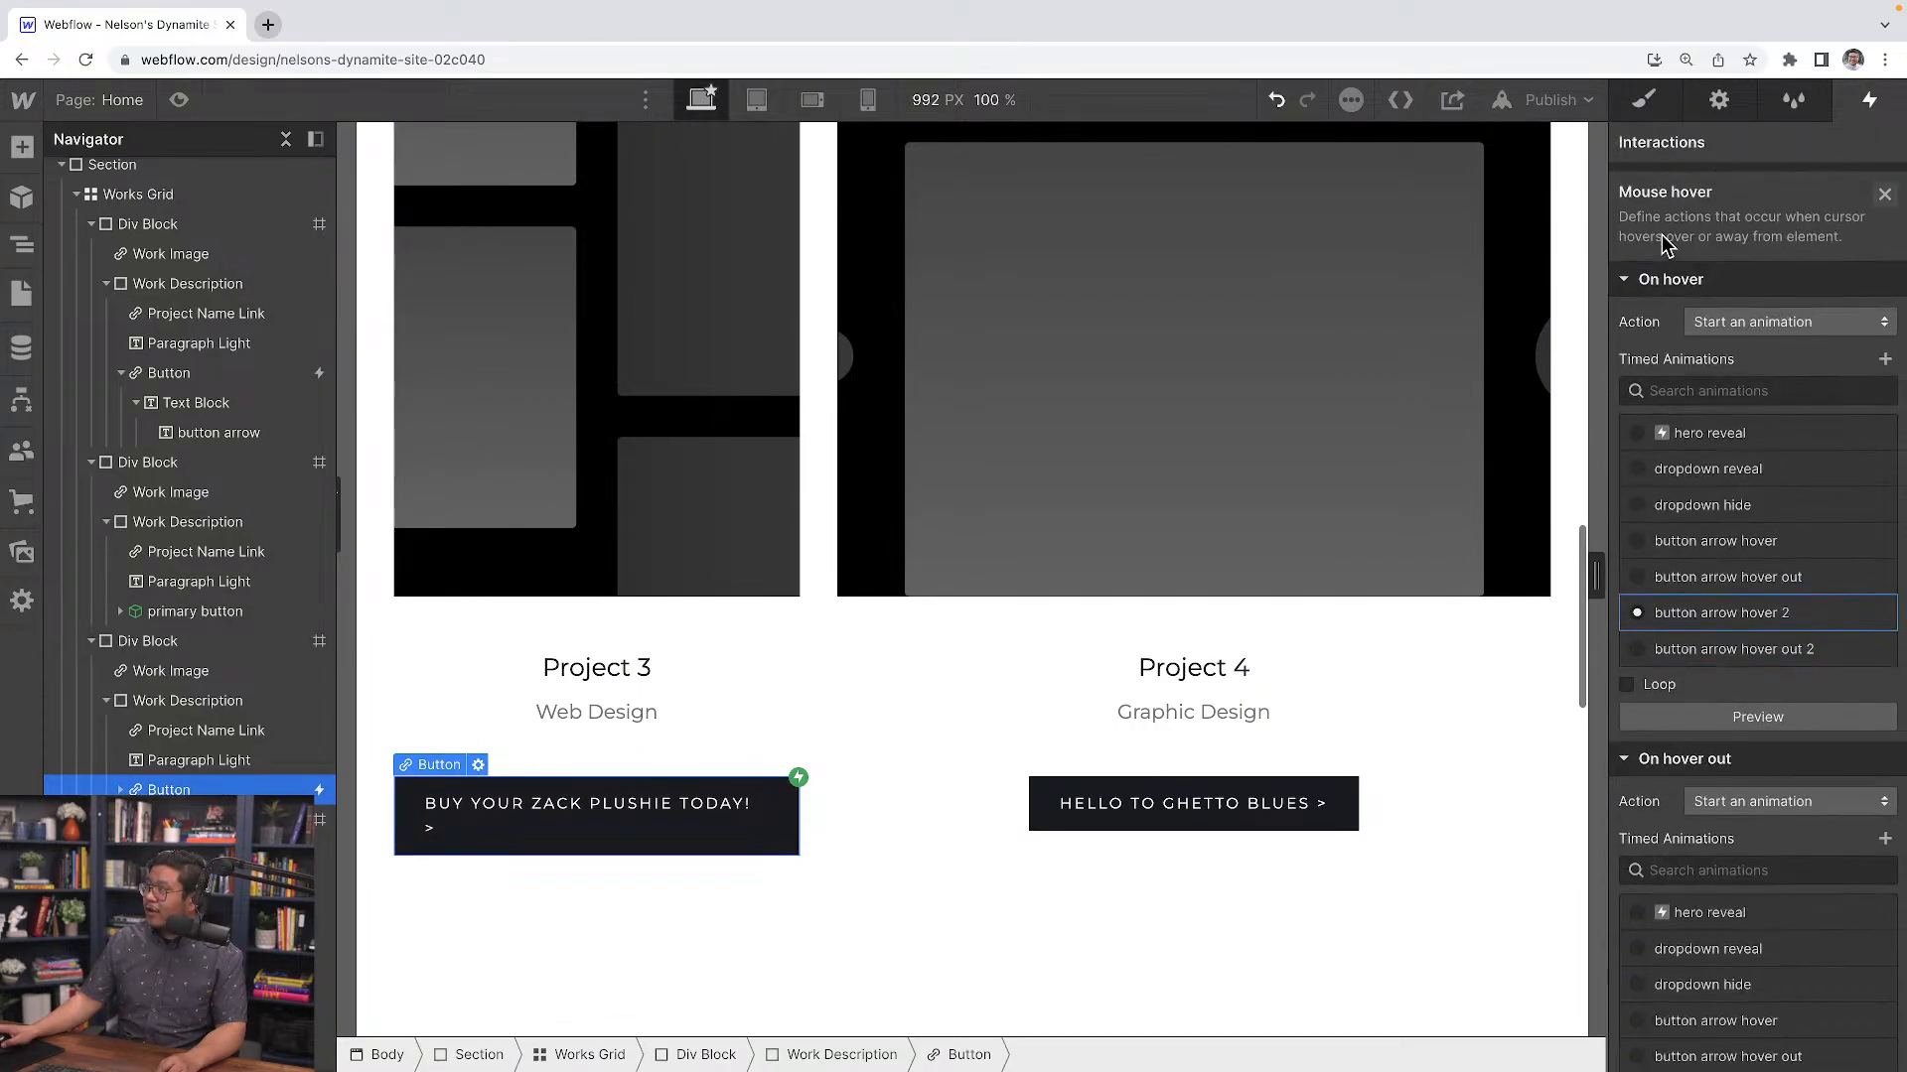
pyautogui.scroll(-4, 1773, 727)
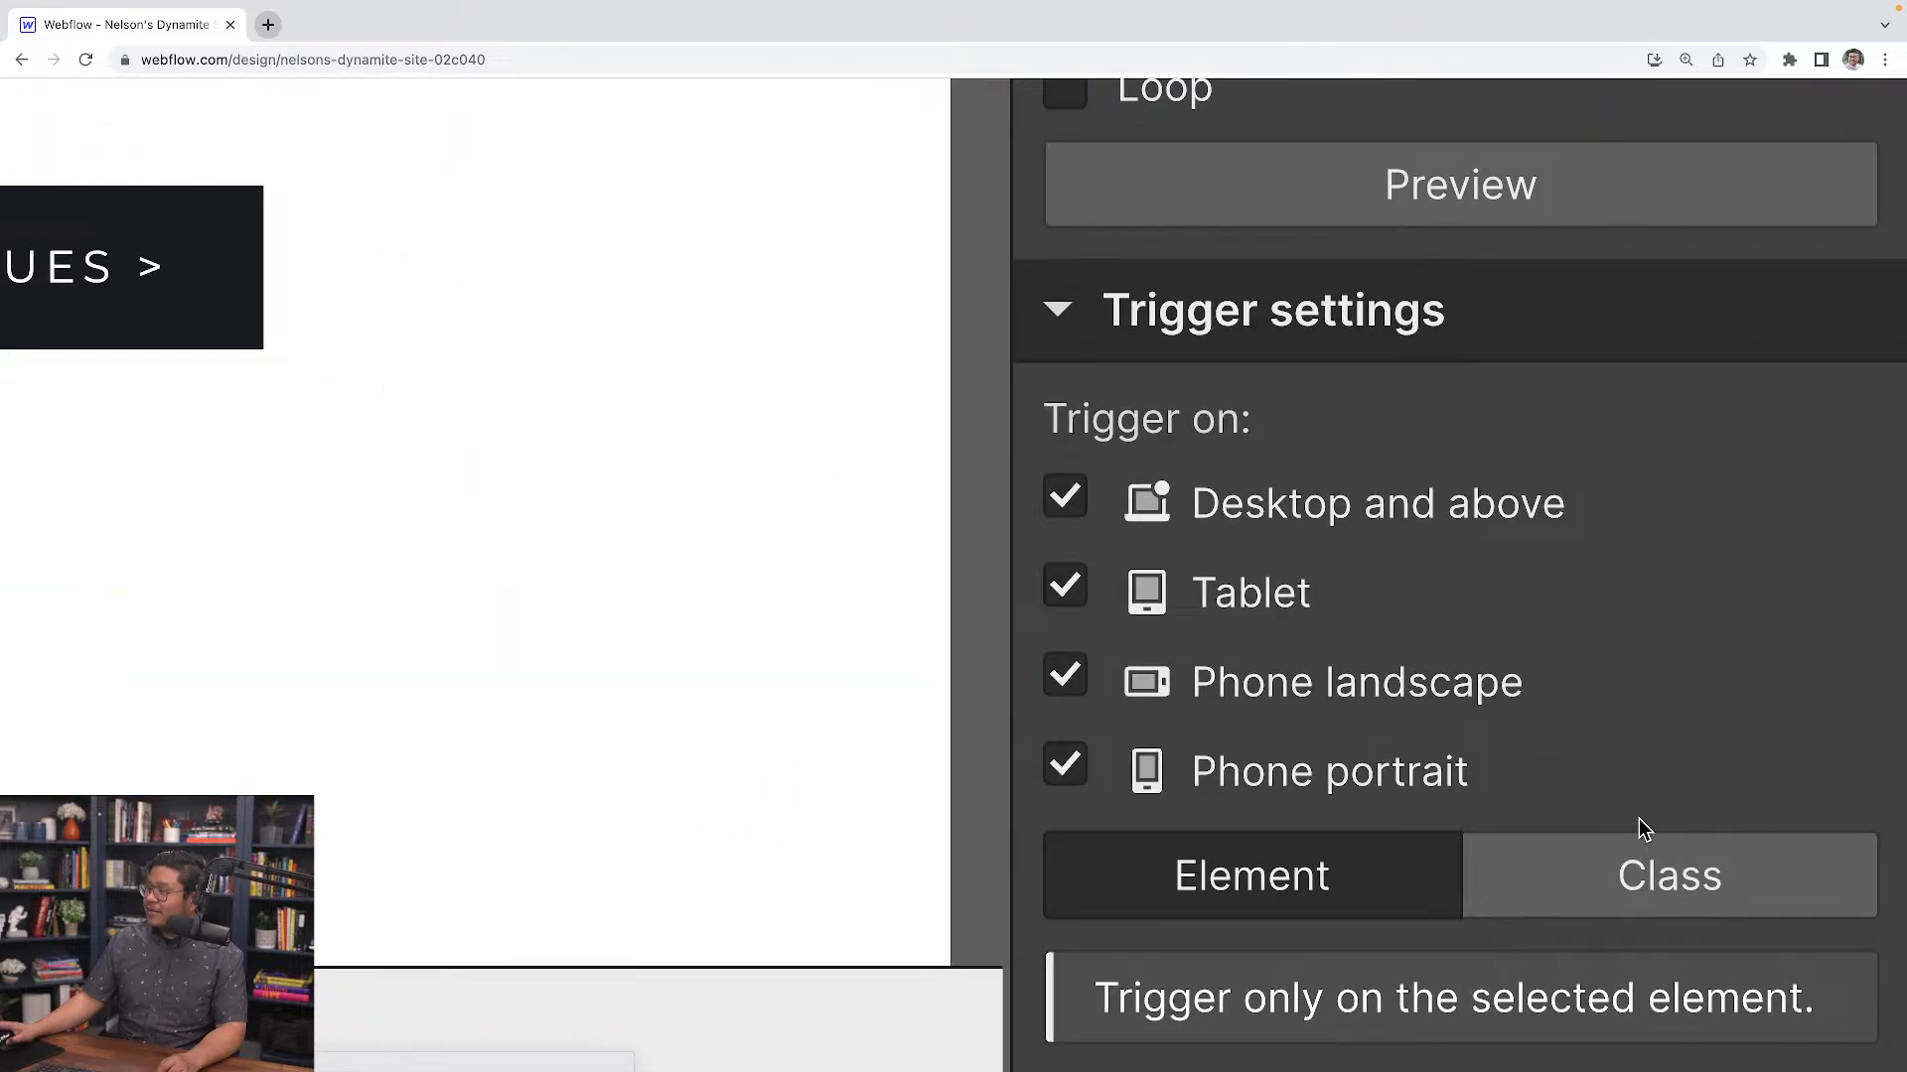
pyautogui.click(1720, 886)
pyautogui.scroll(-2, 1588, 885)
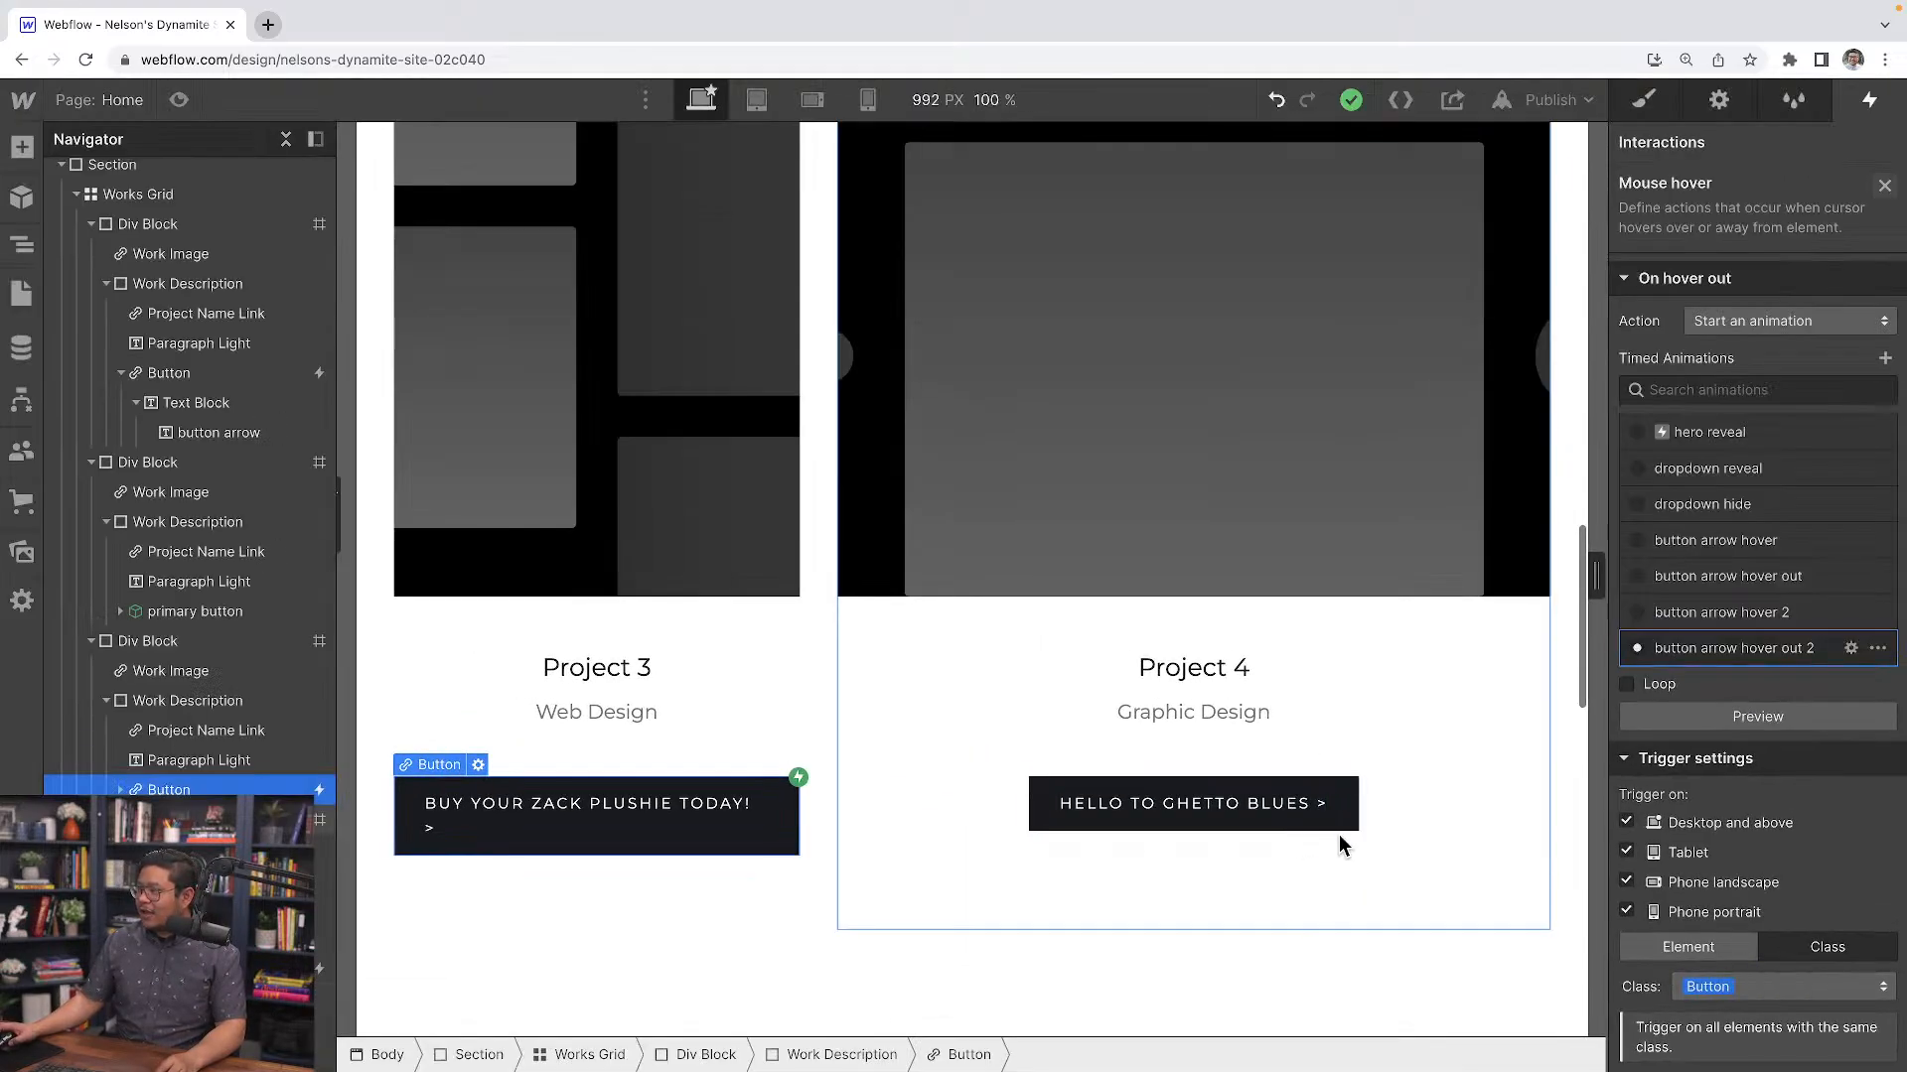
# Check the hover interaction on the Project 3 and Project 4 buttons and review the project buttons on the page
pyautogui.click(1041, 820)
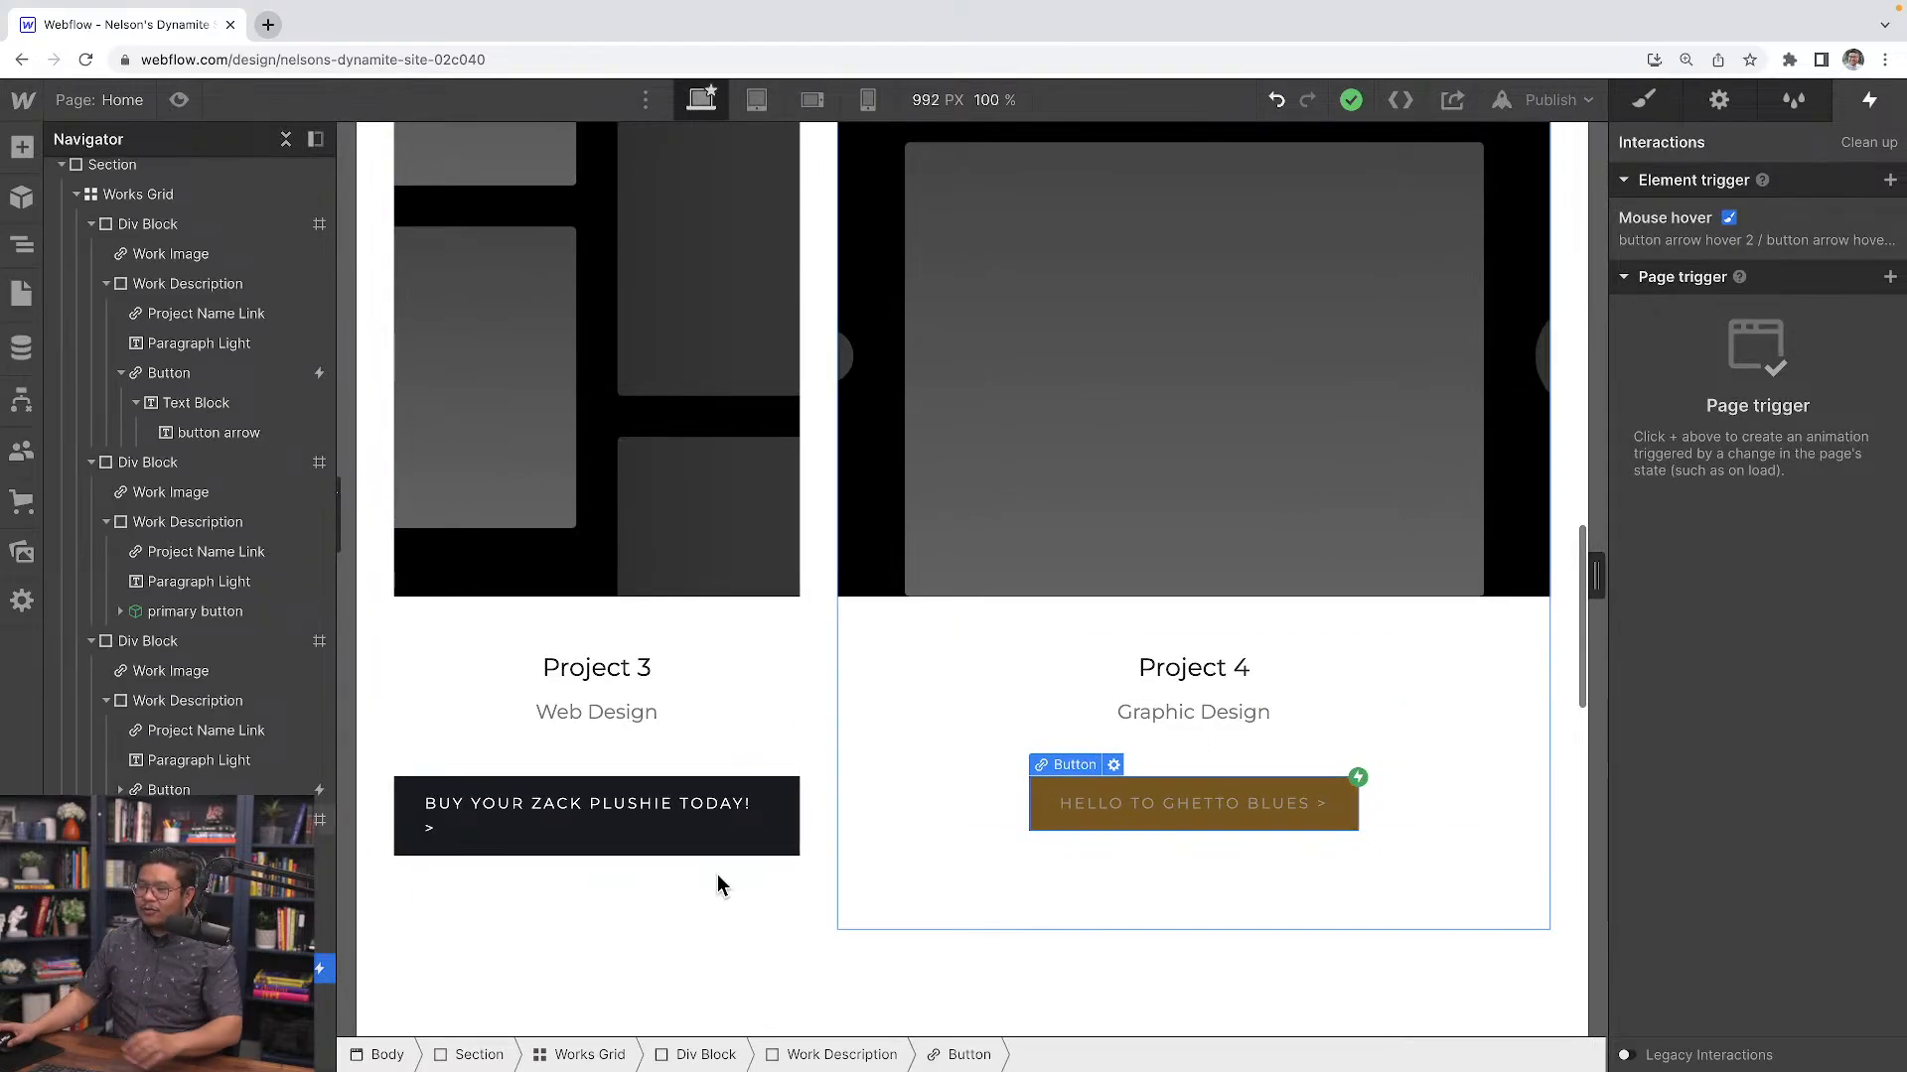
pyautogui.click(406, 851)
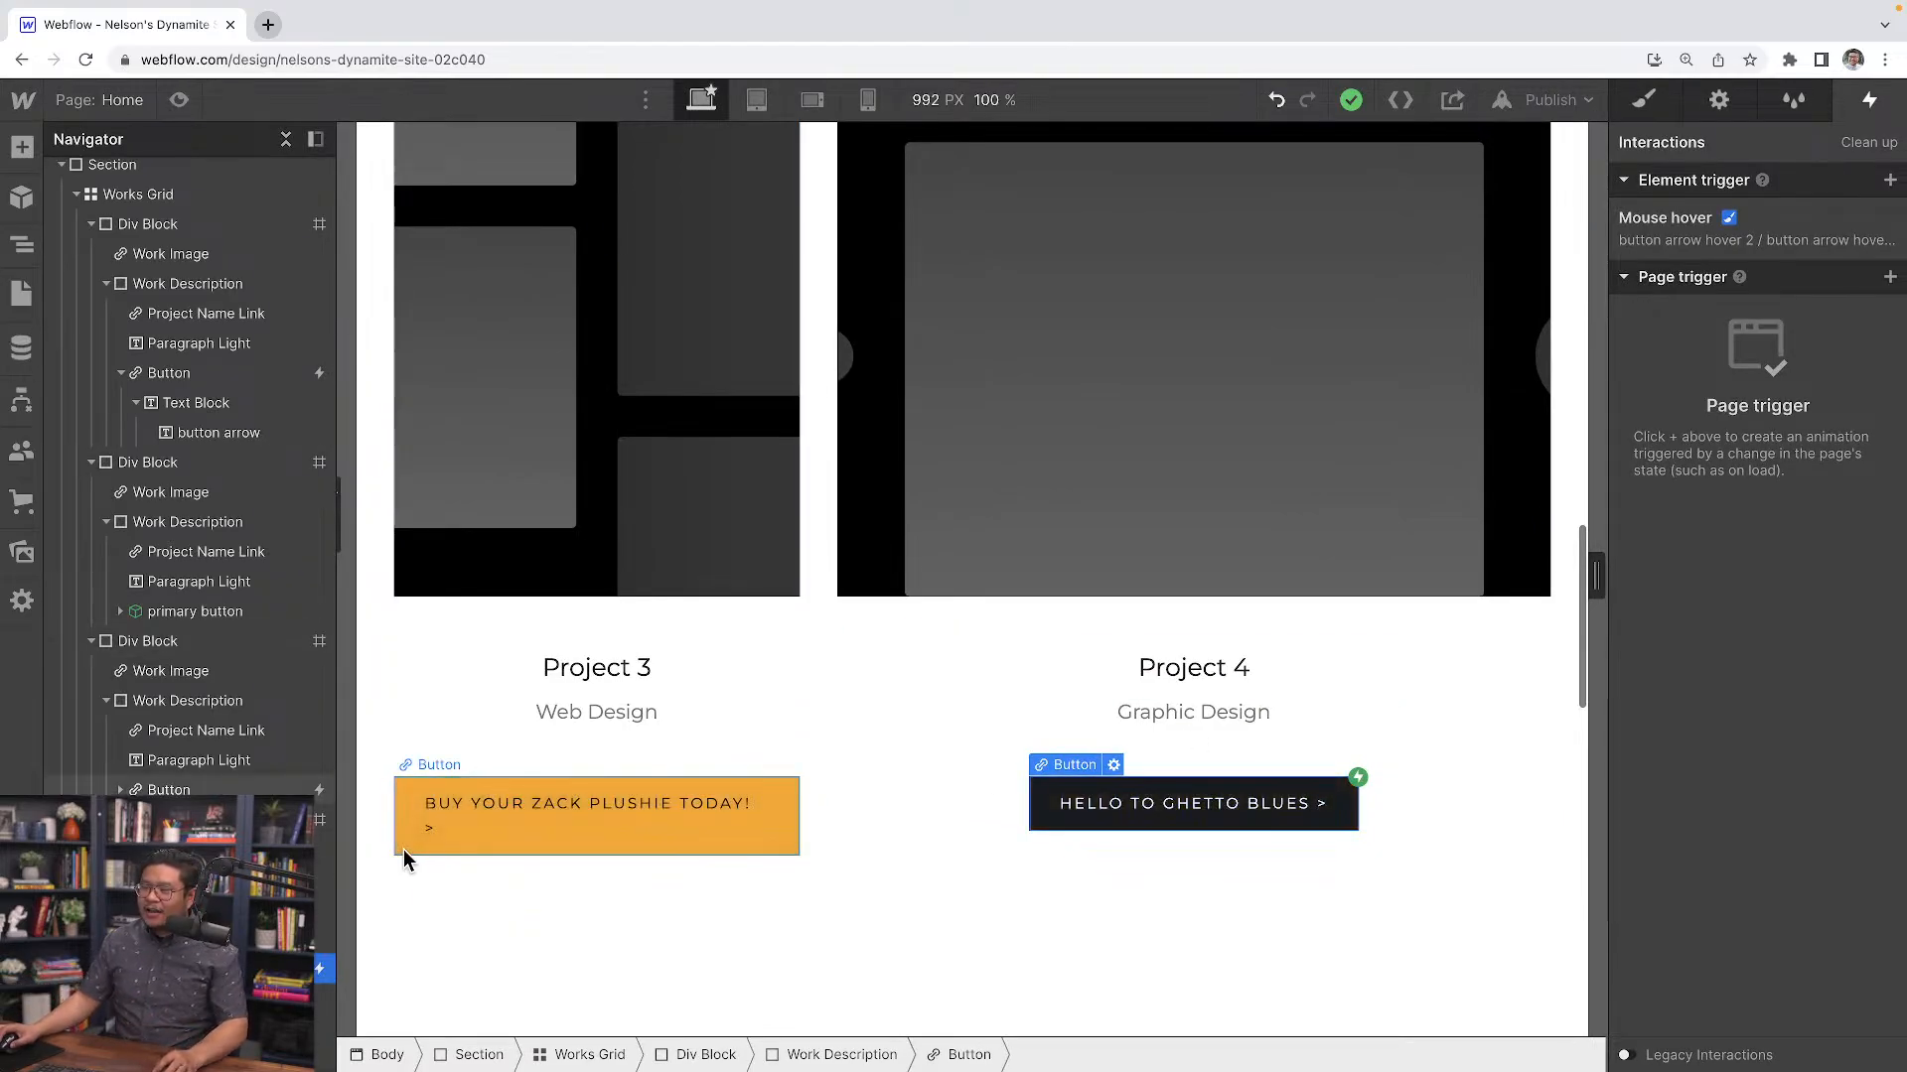
pyautogui.click(1832, 244)
pyautogui.scroll(-5, 1728, 953)
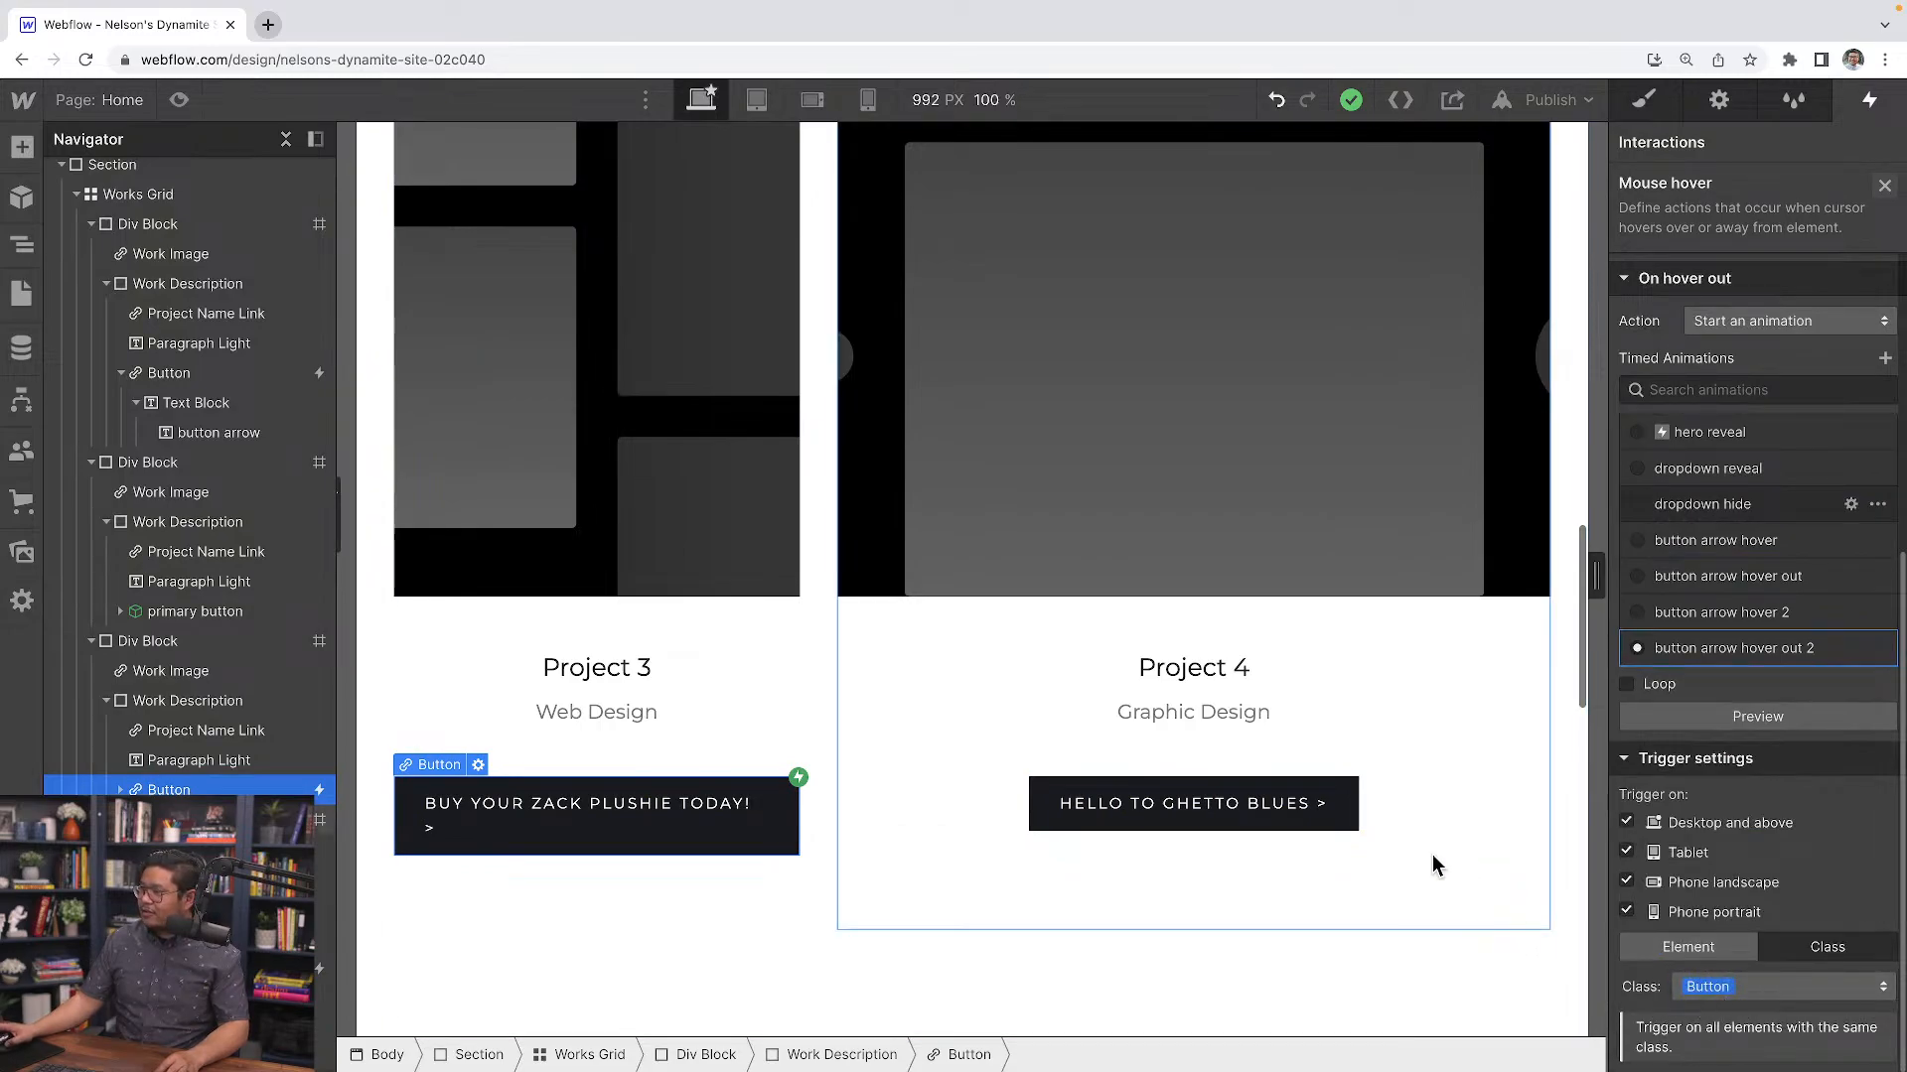
pyautogui.click(1313, 827)
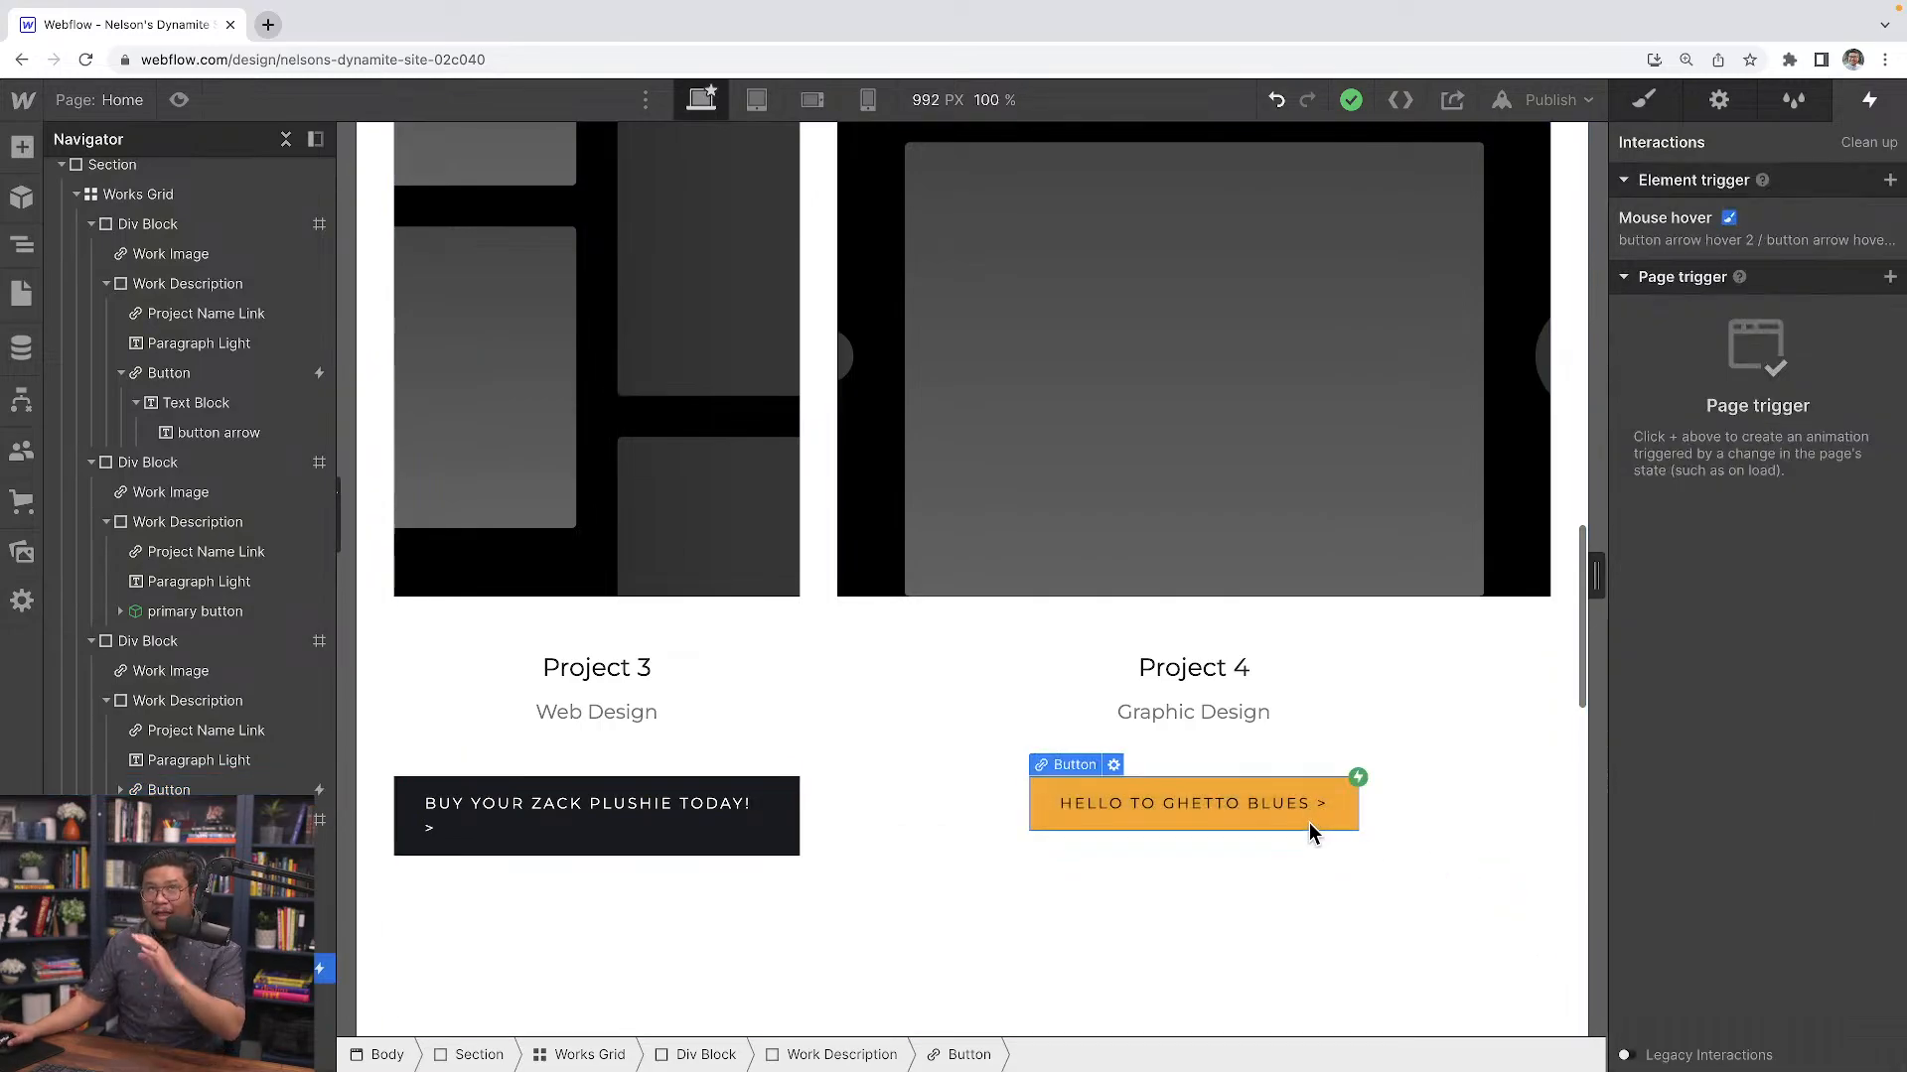
pyautogui.scroll(-9, 864, 914)
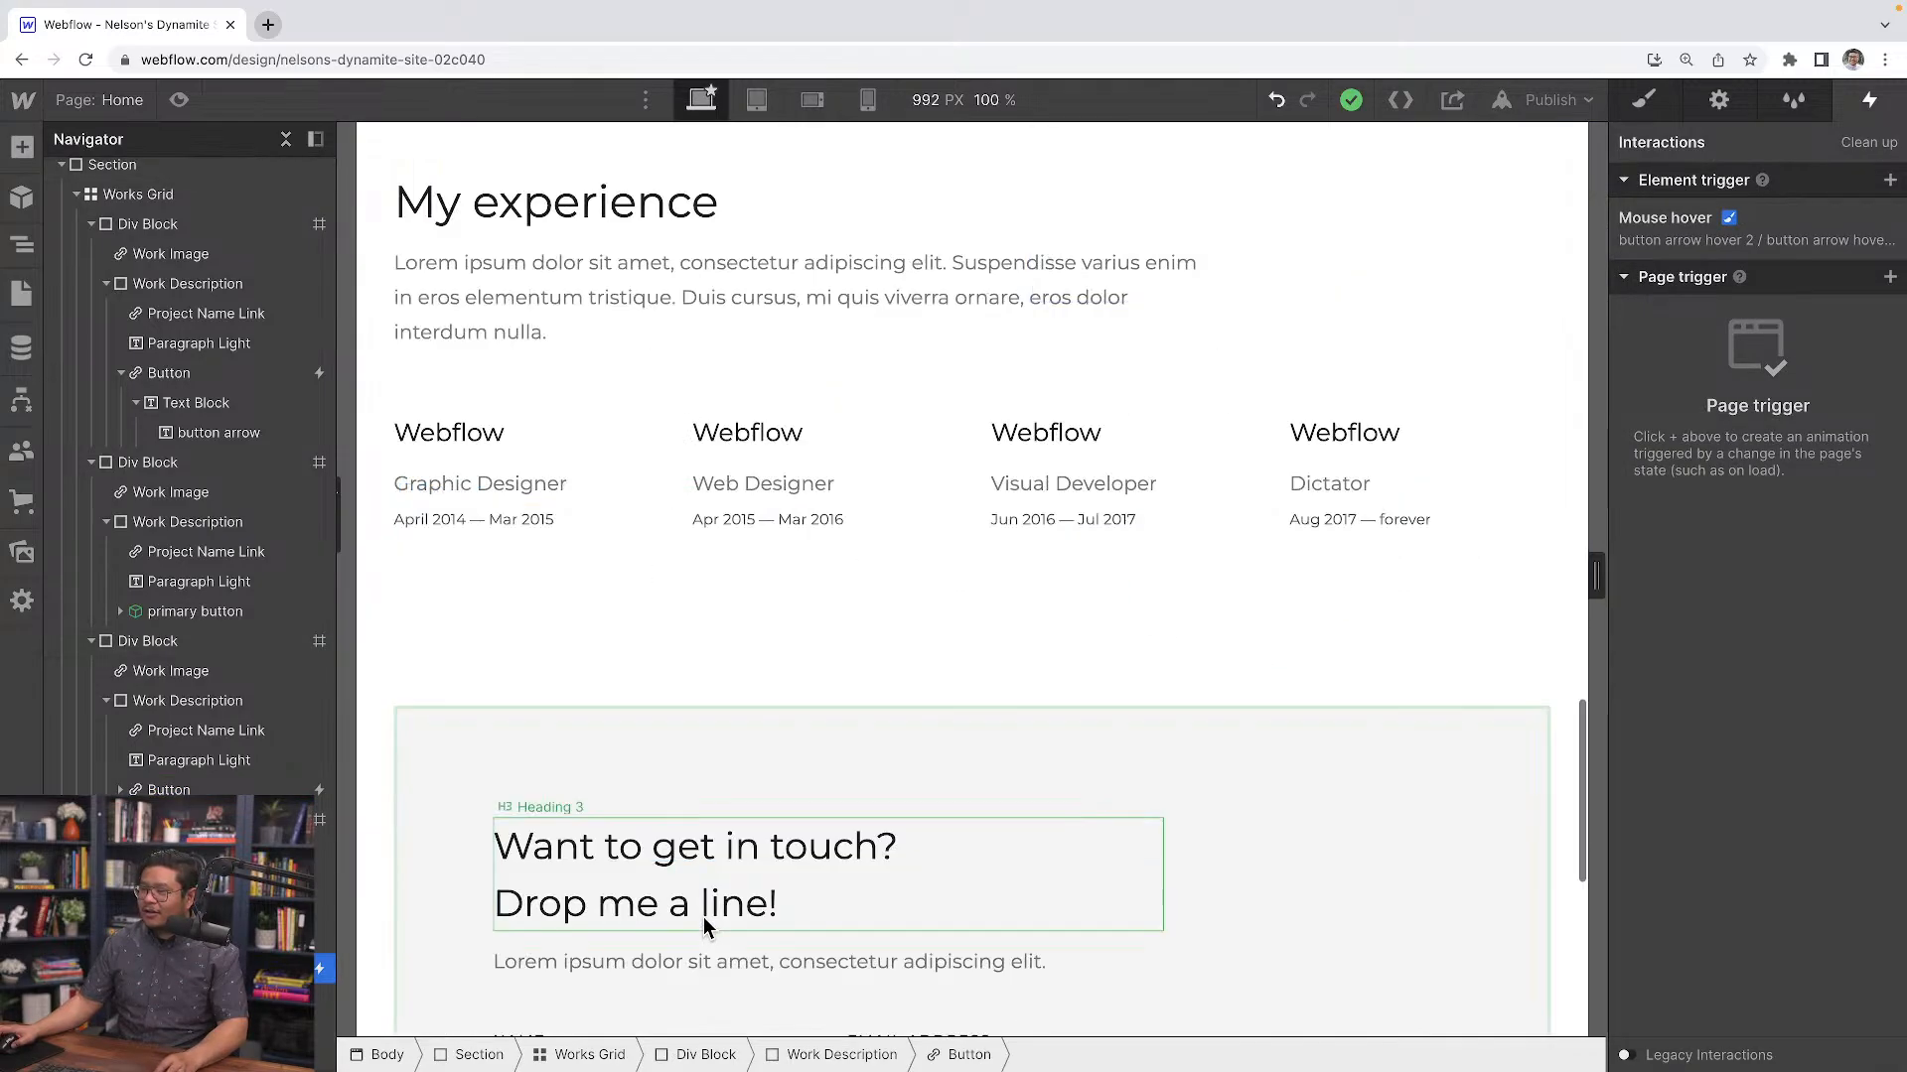
pyautogui.scroll(7, 696, 914)
pyautogui.scroll(12, 702, 911)
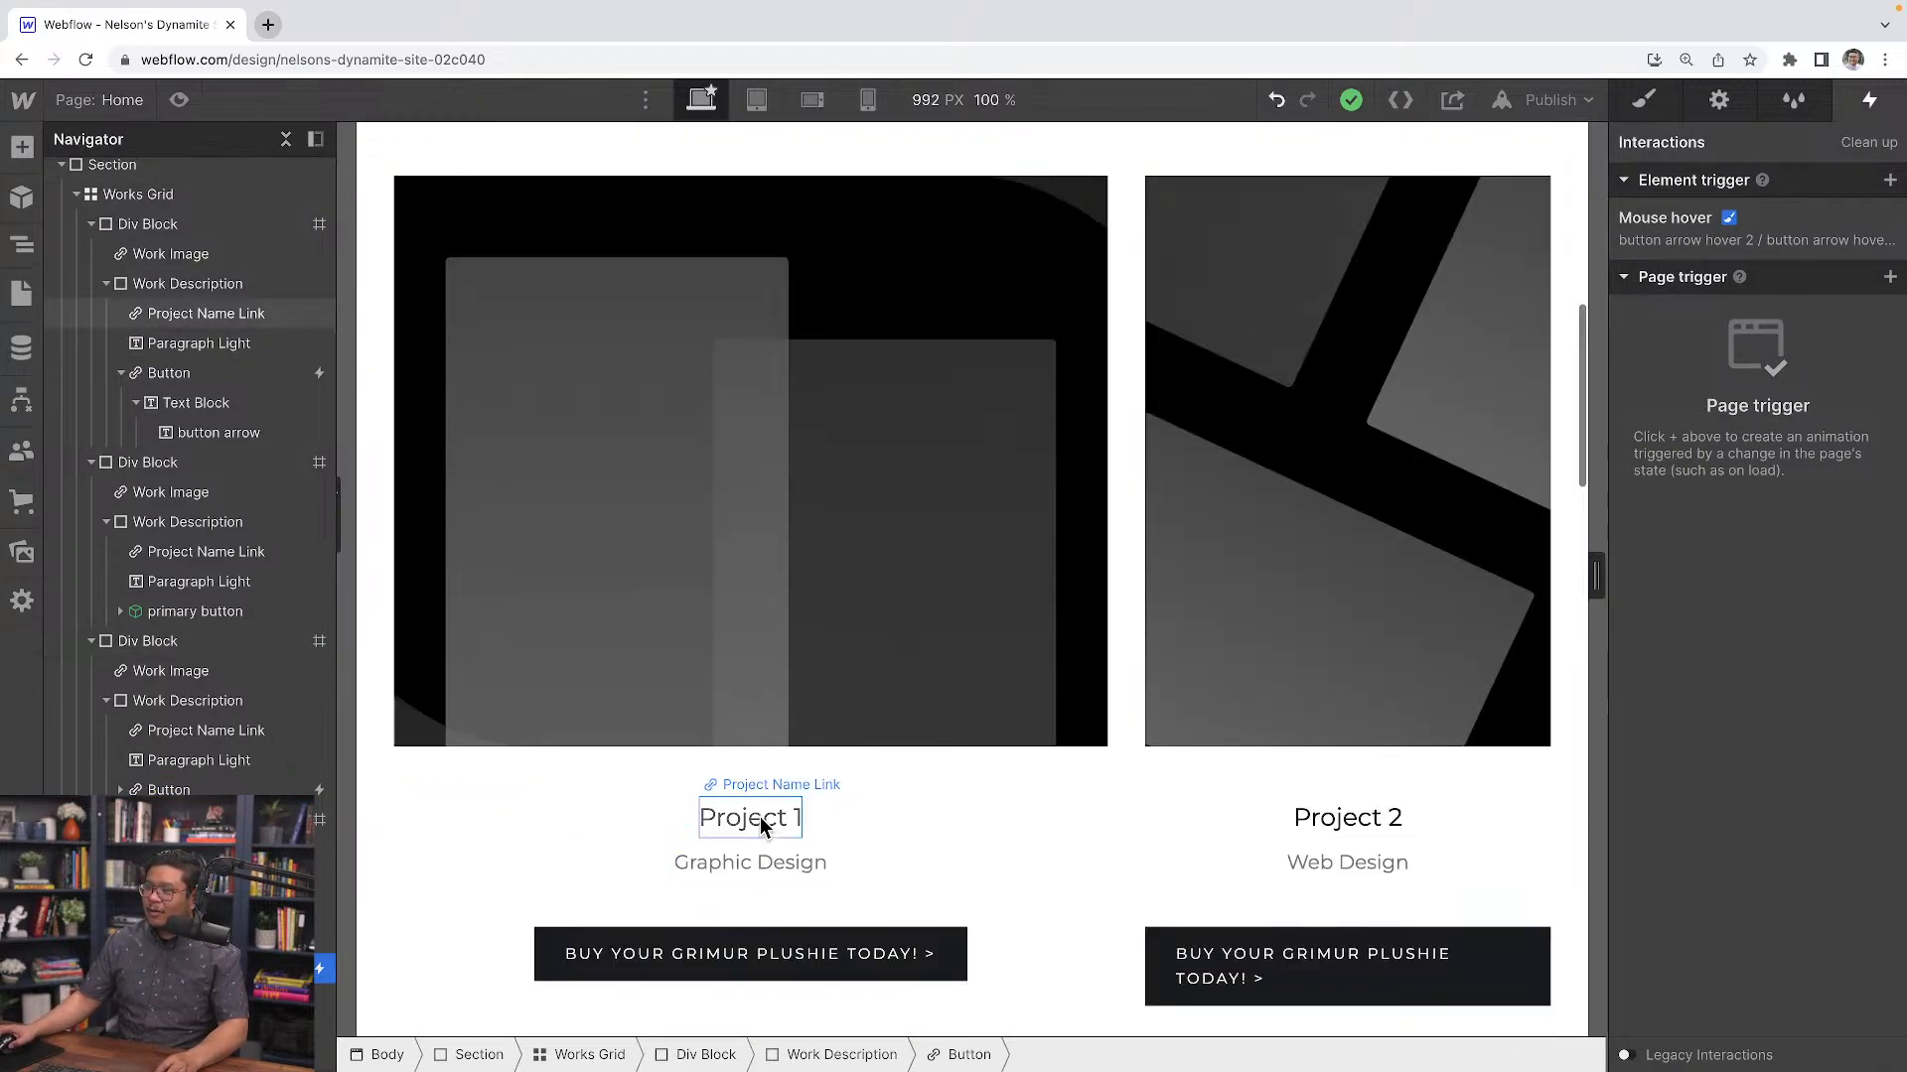
# Add a Mouse hover interaction to the Project 1 title that plays the Pop action on hover
pyautogui.click(760, 817)
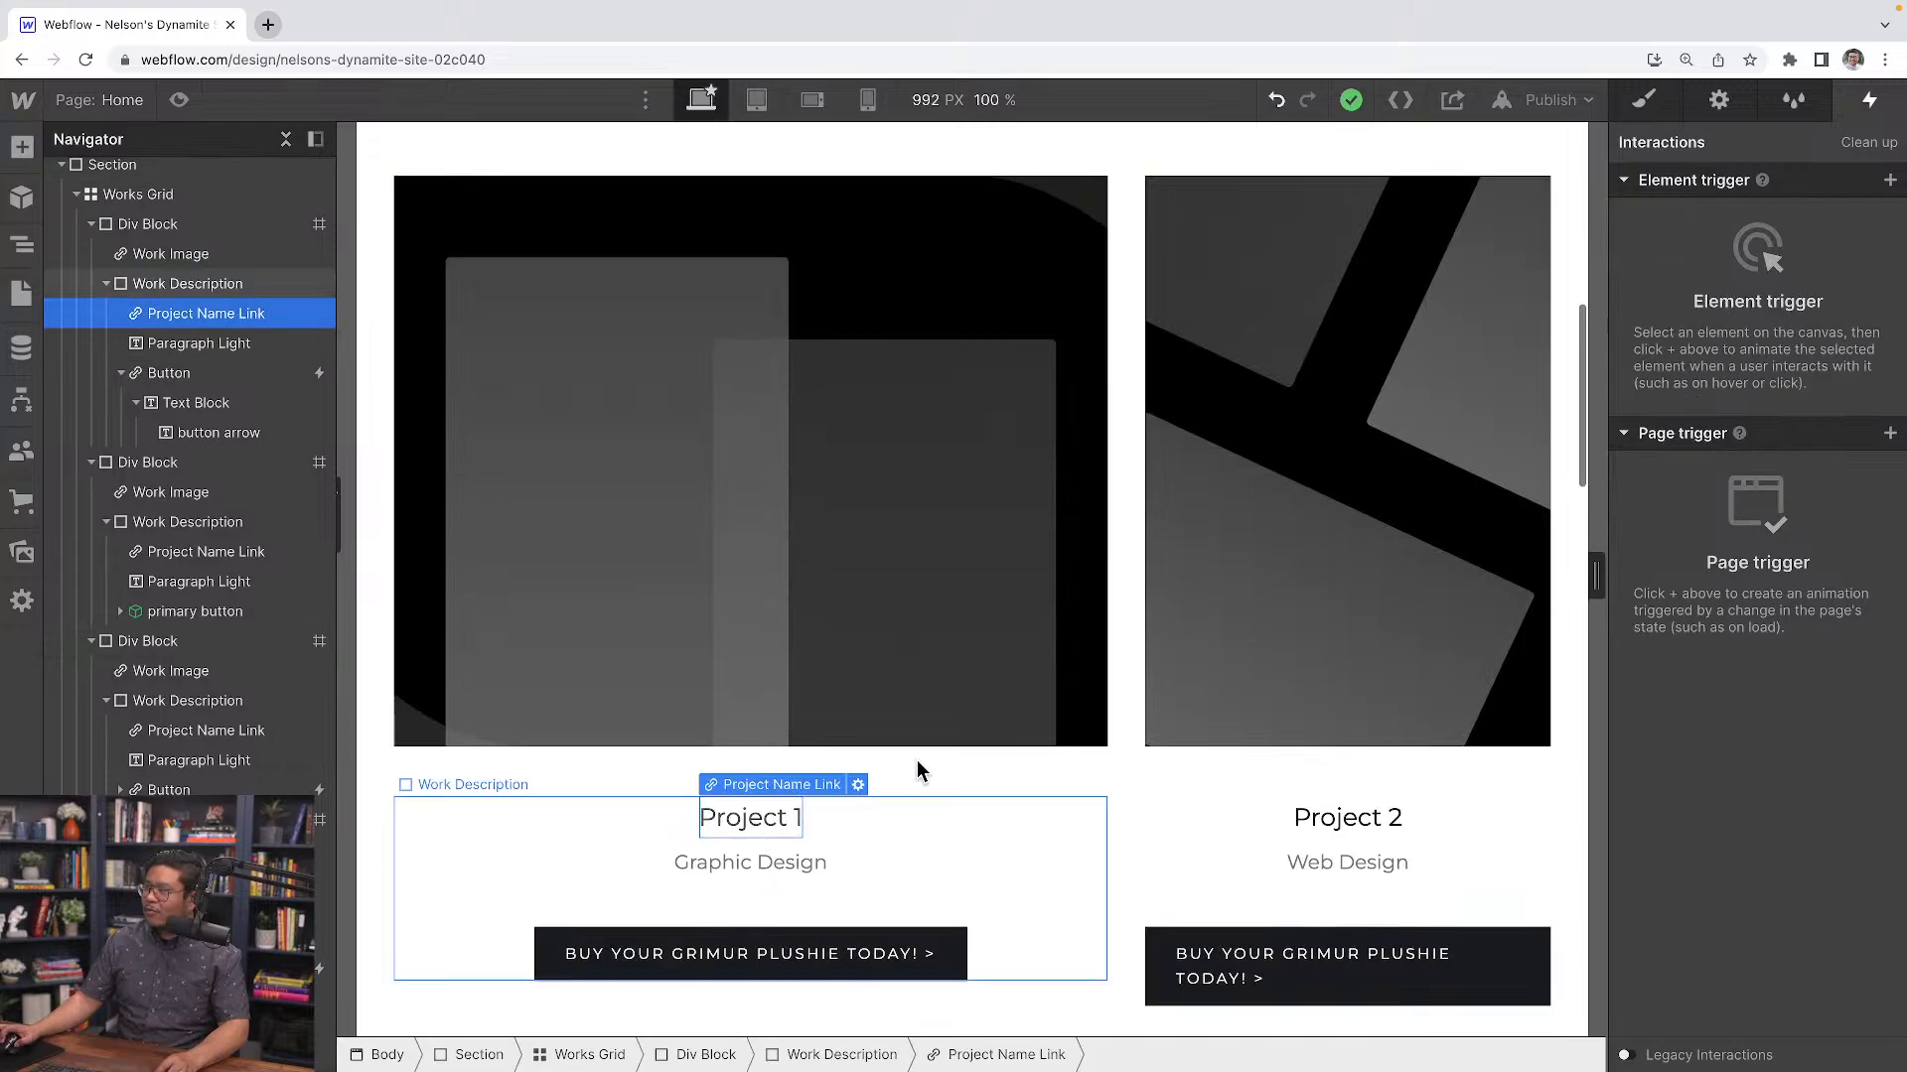
pyautogui.click(1892, 182)
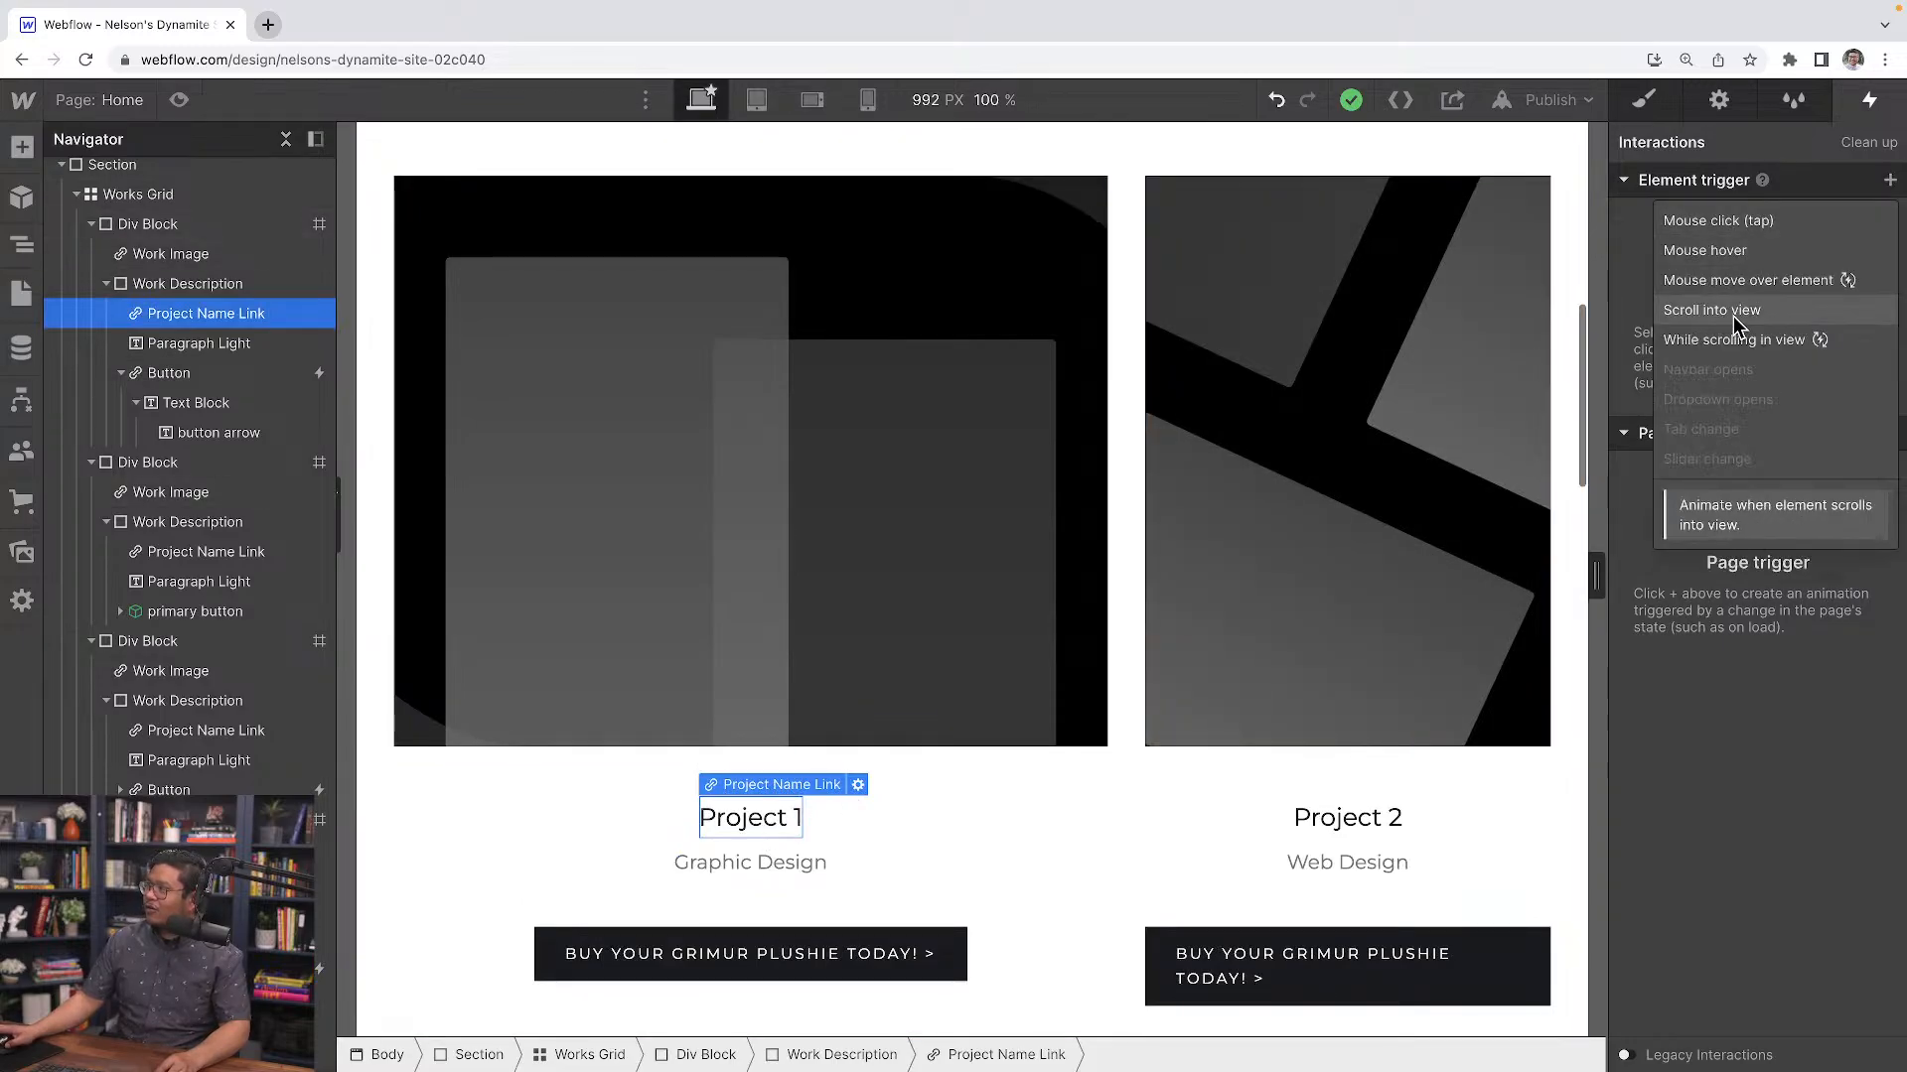
pyautogui.click(1734, 251)
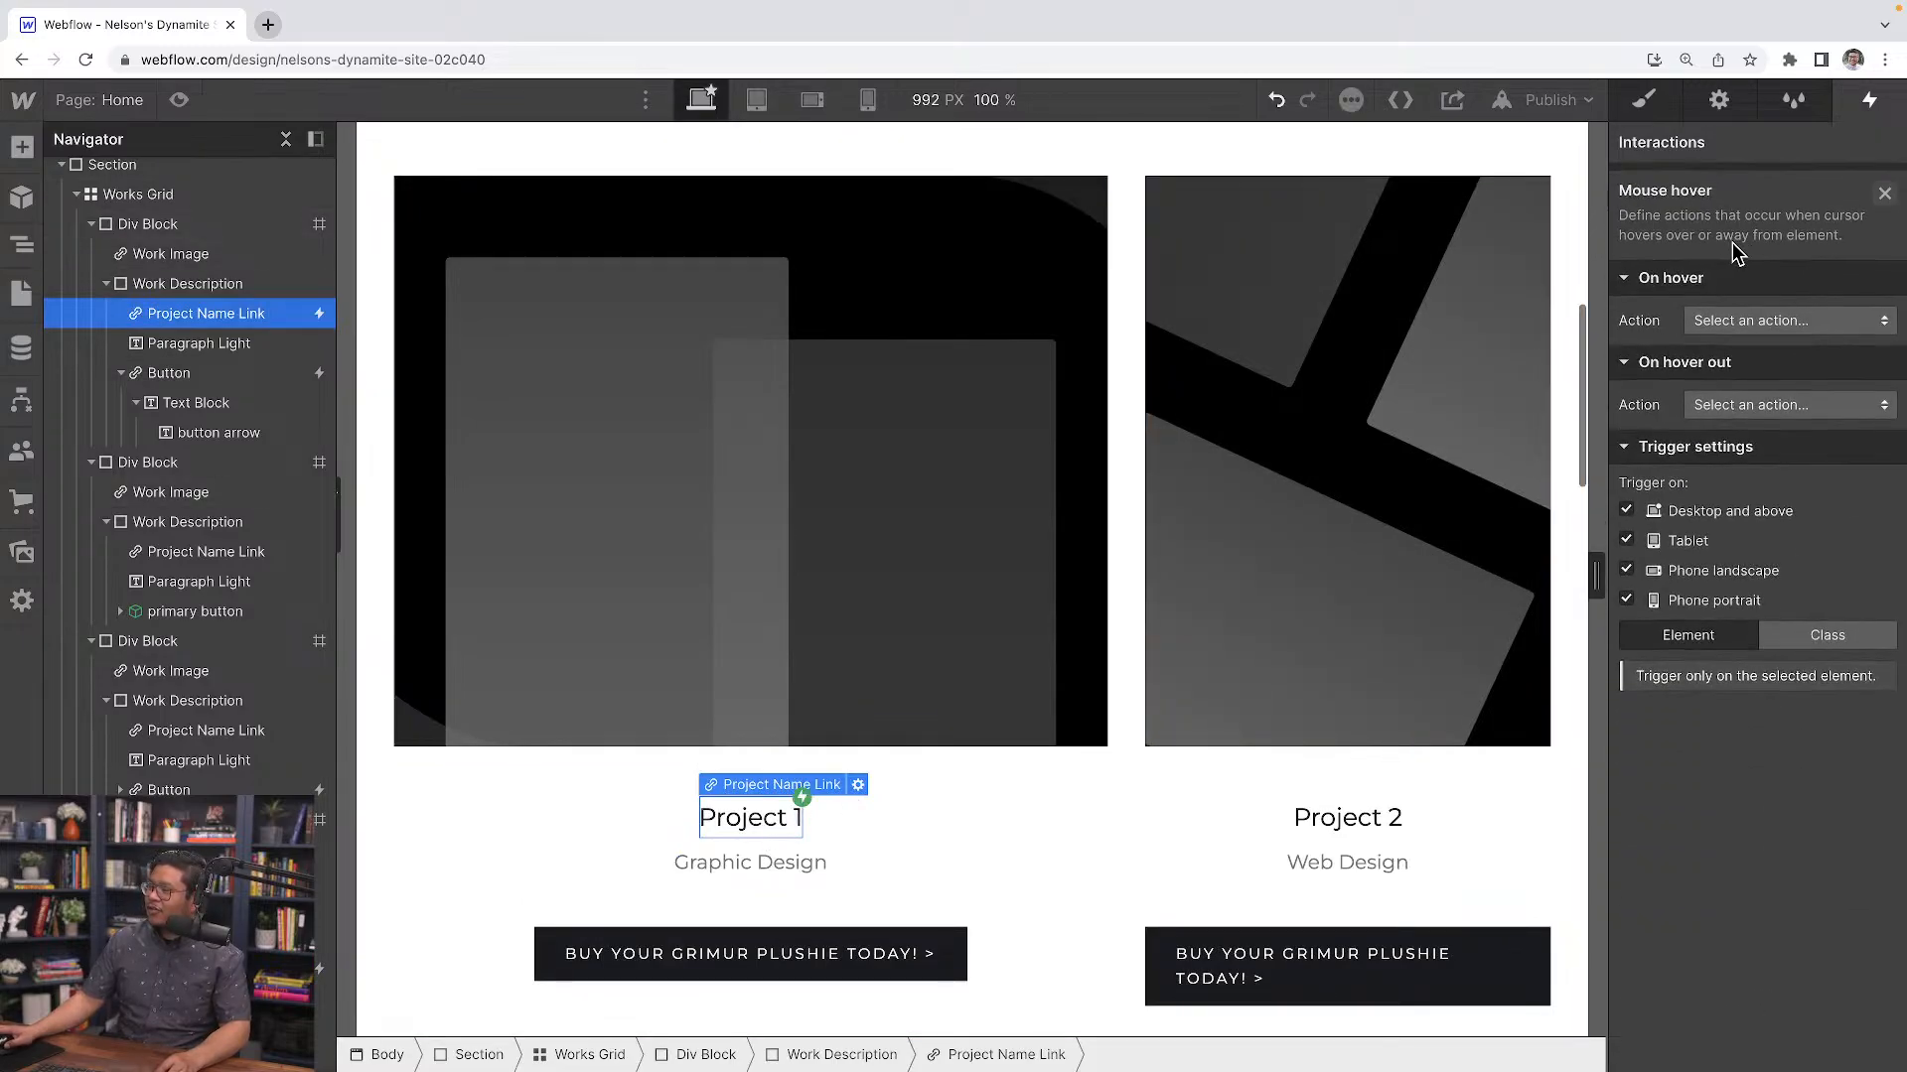
pyautogui.click(1746, 314)
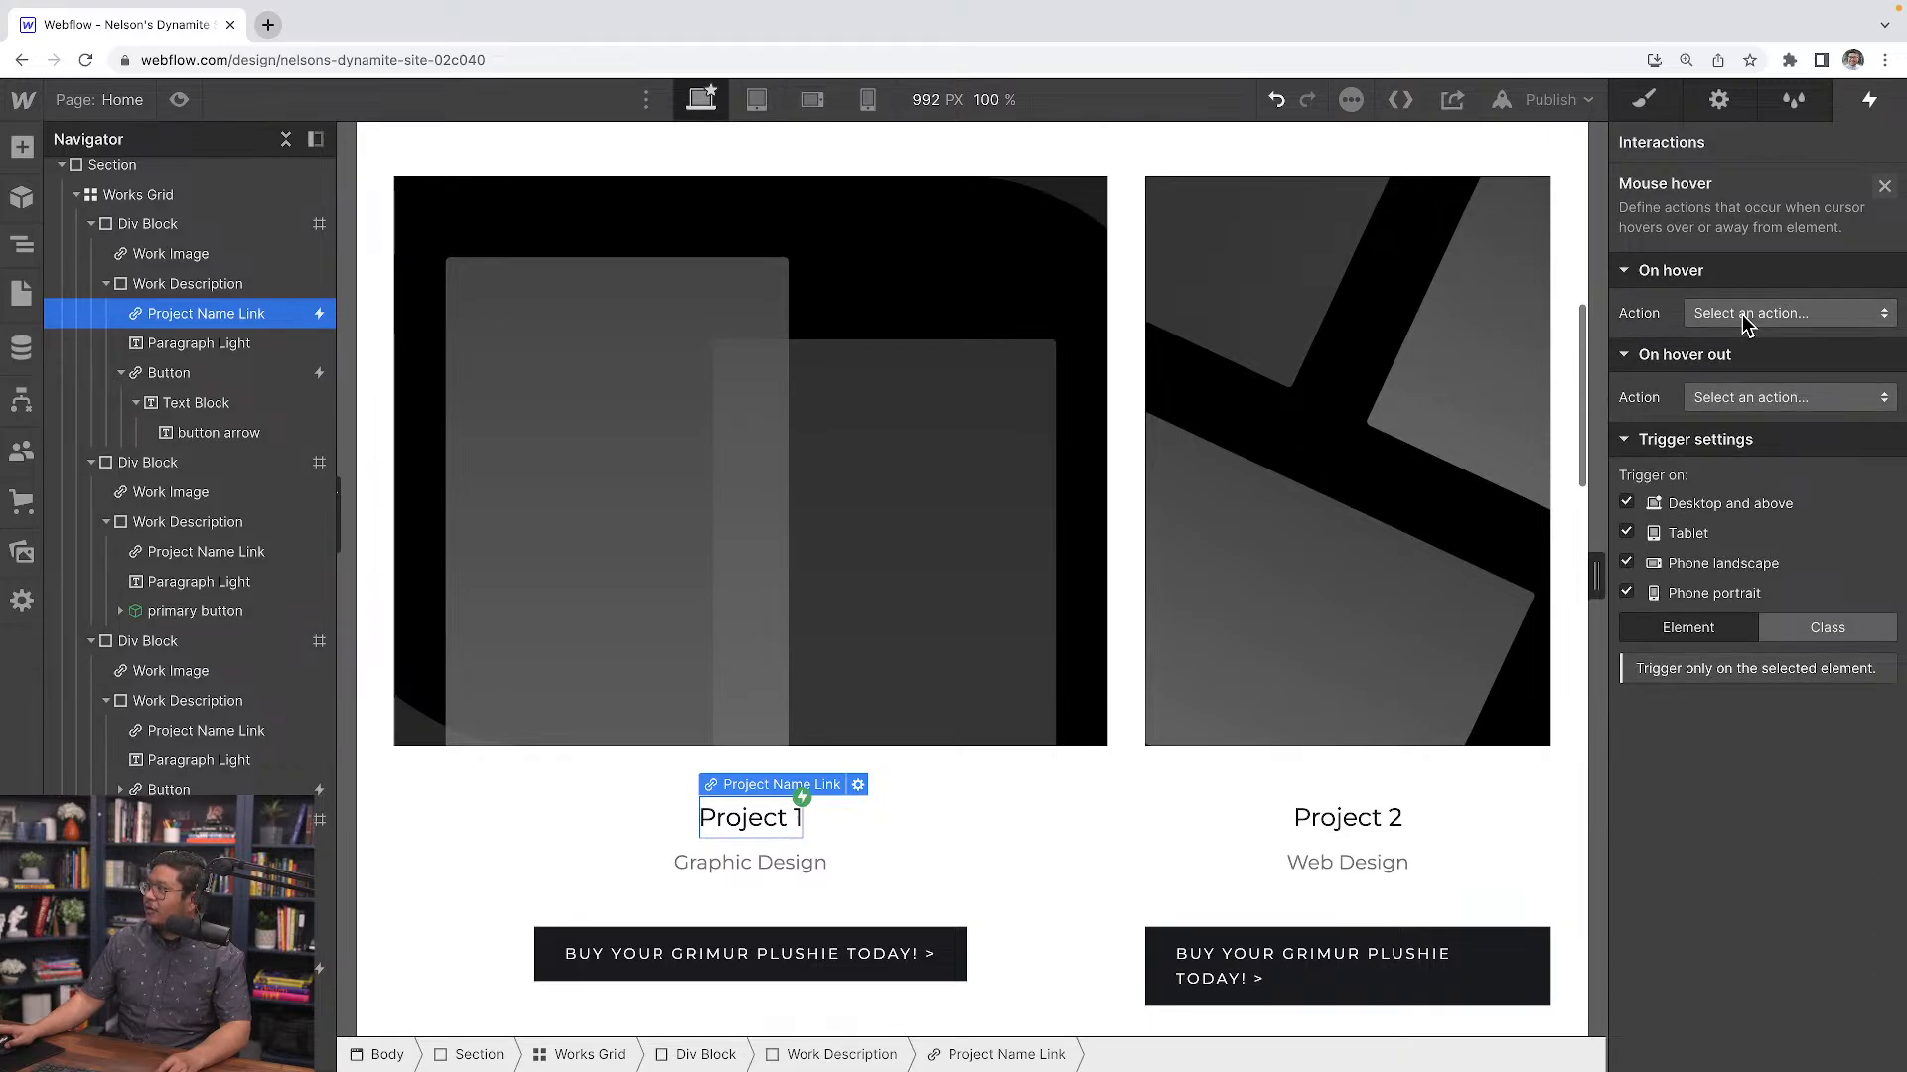
pyautogui.click(1724, 760)
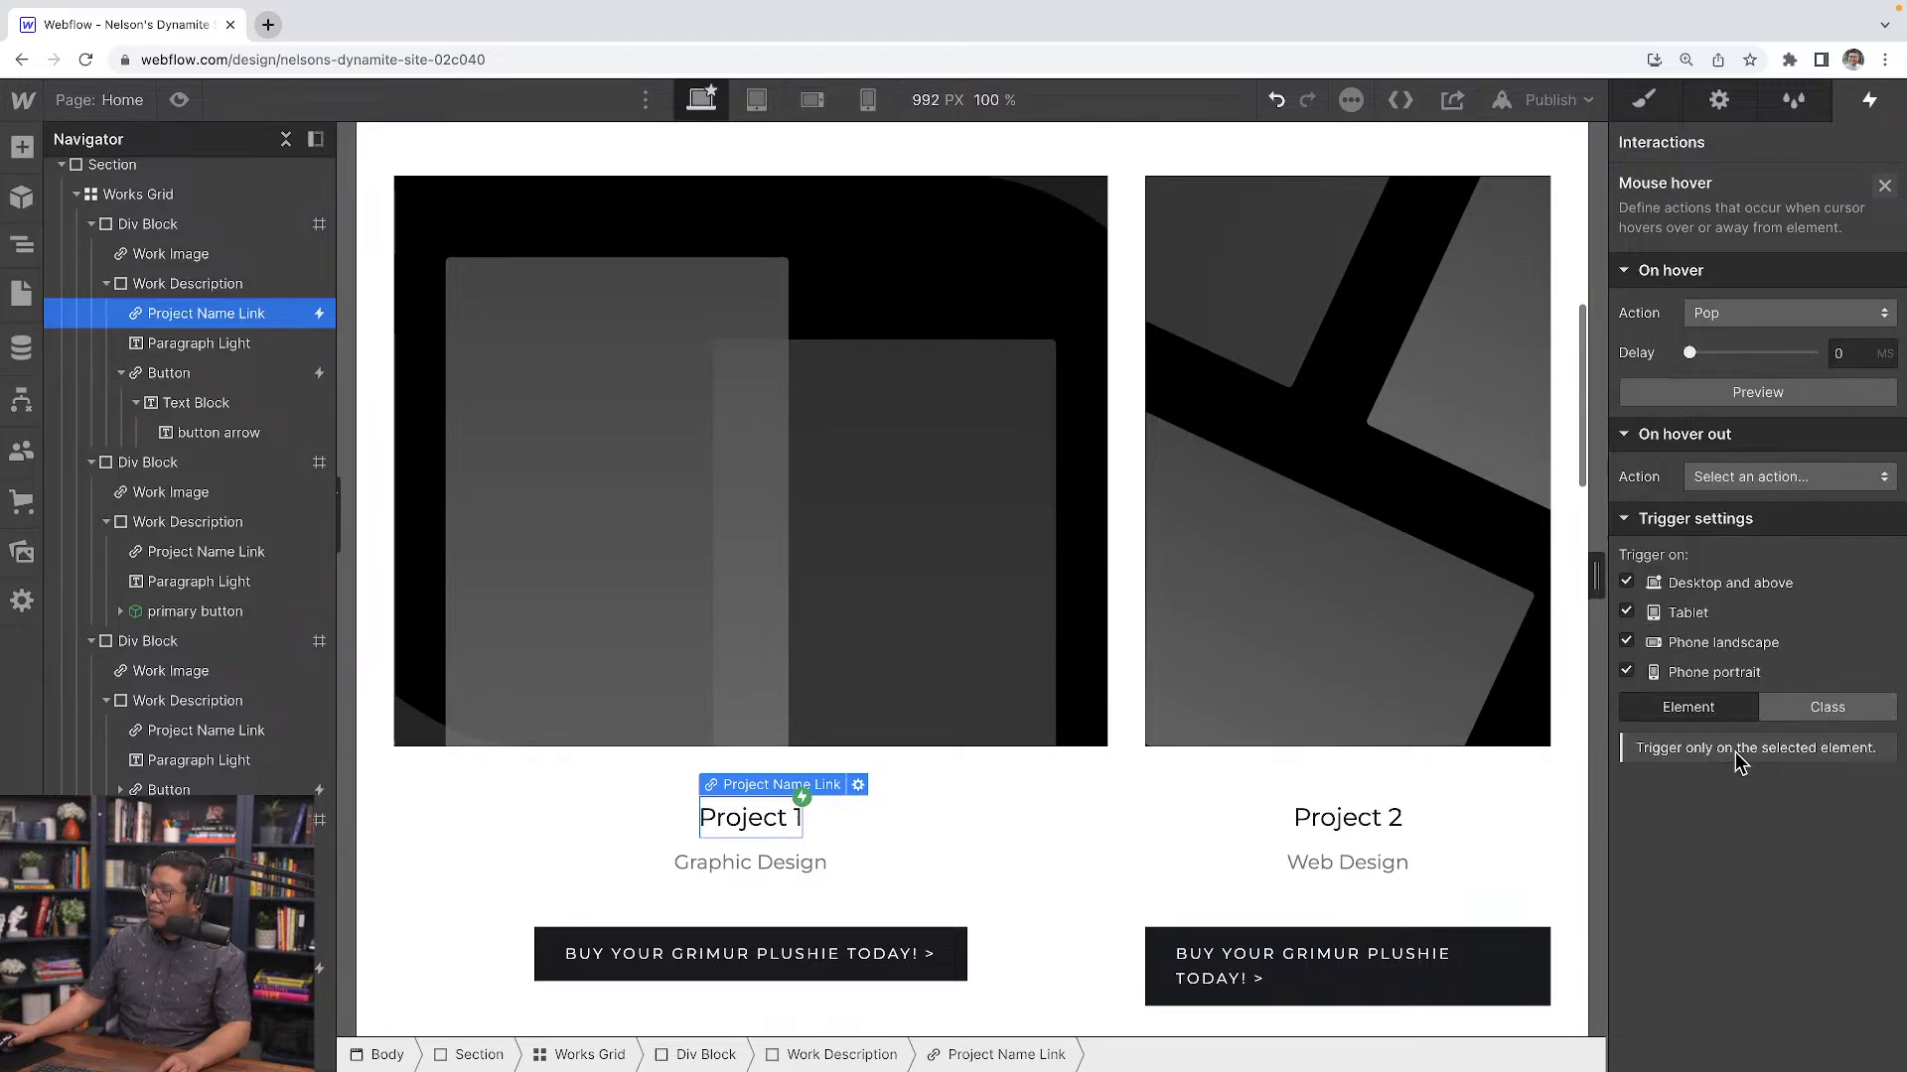
pyautogui.click(1758, 400)
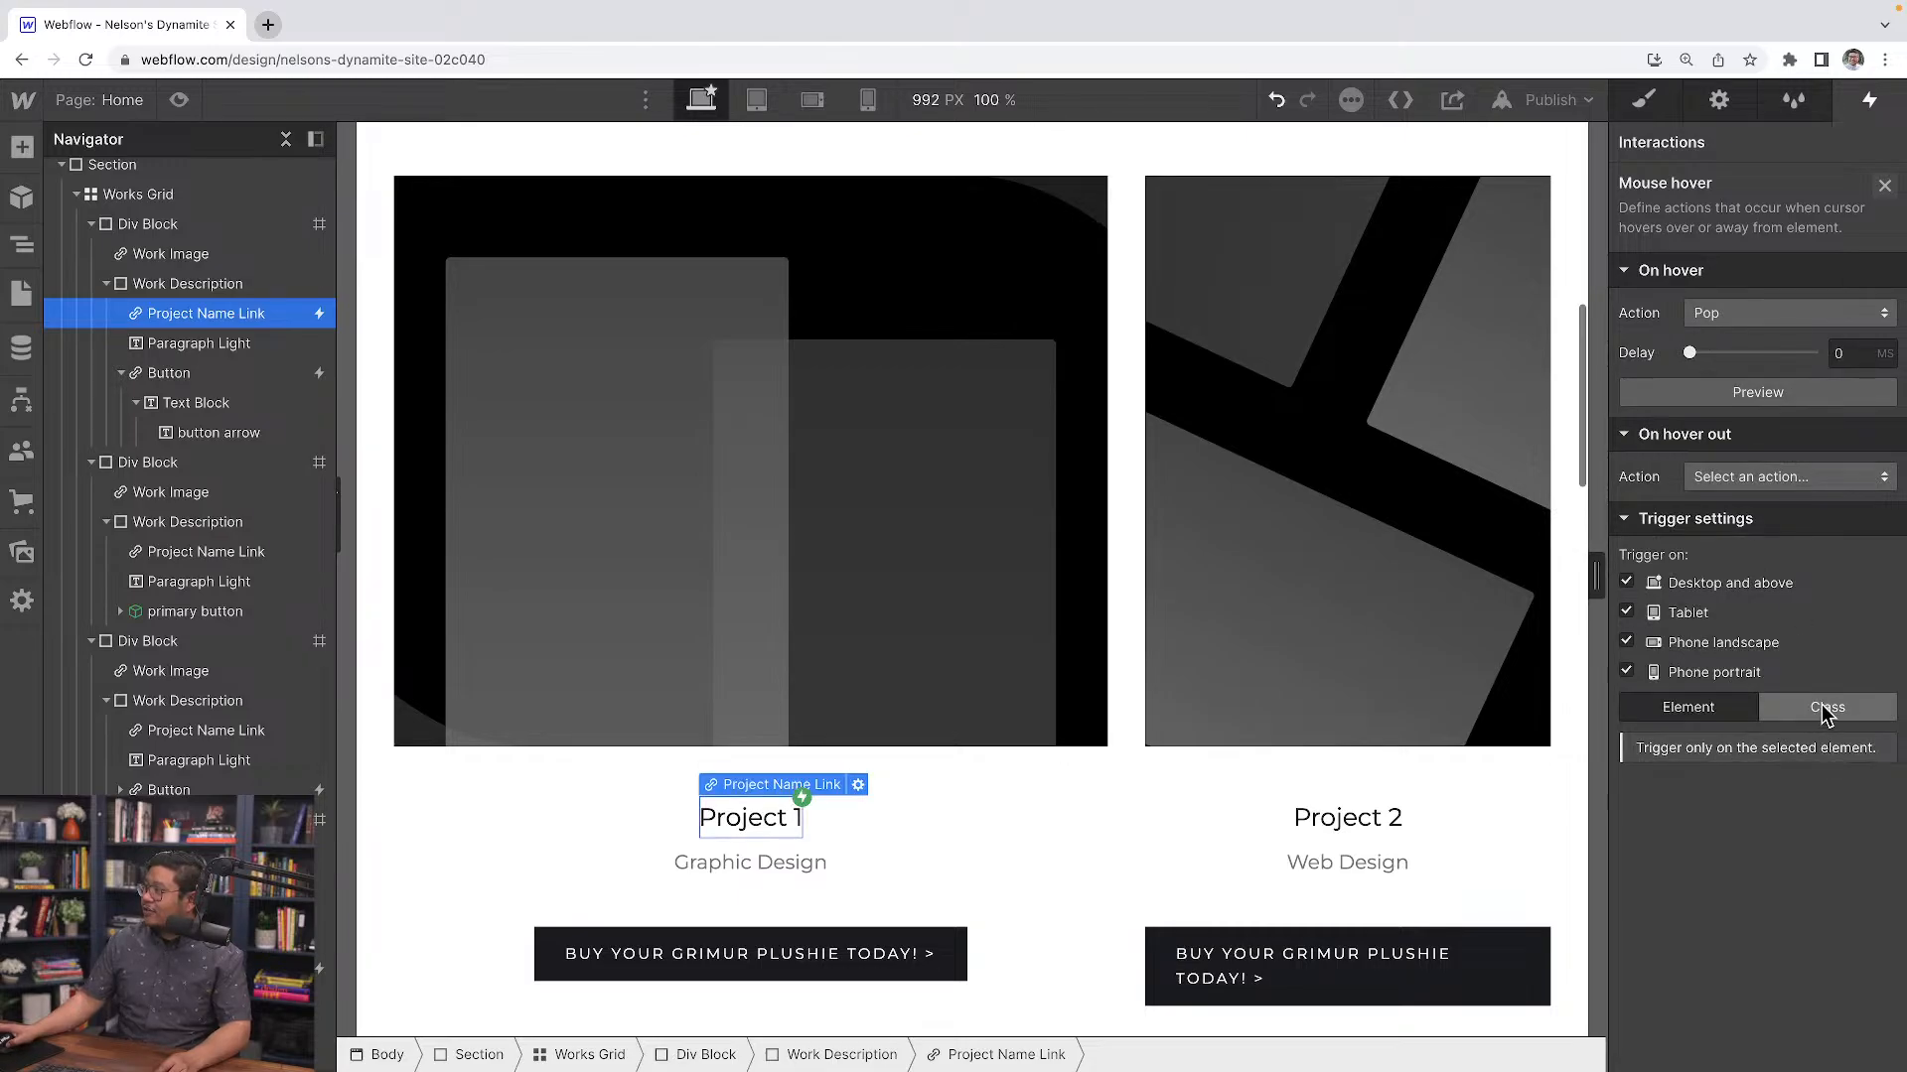
pyautogui.click(1368, 818)
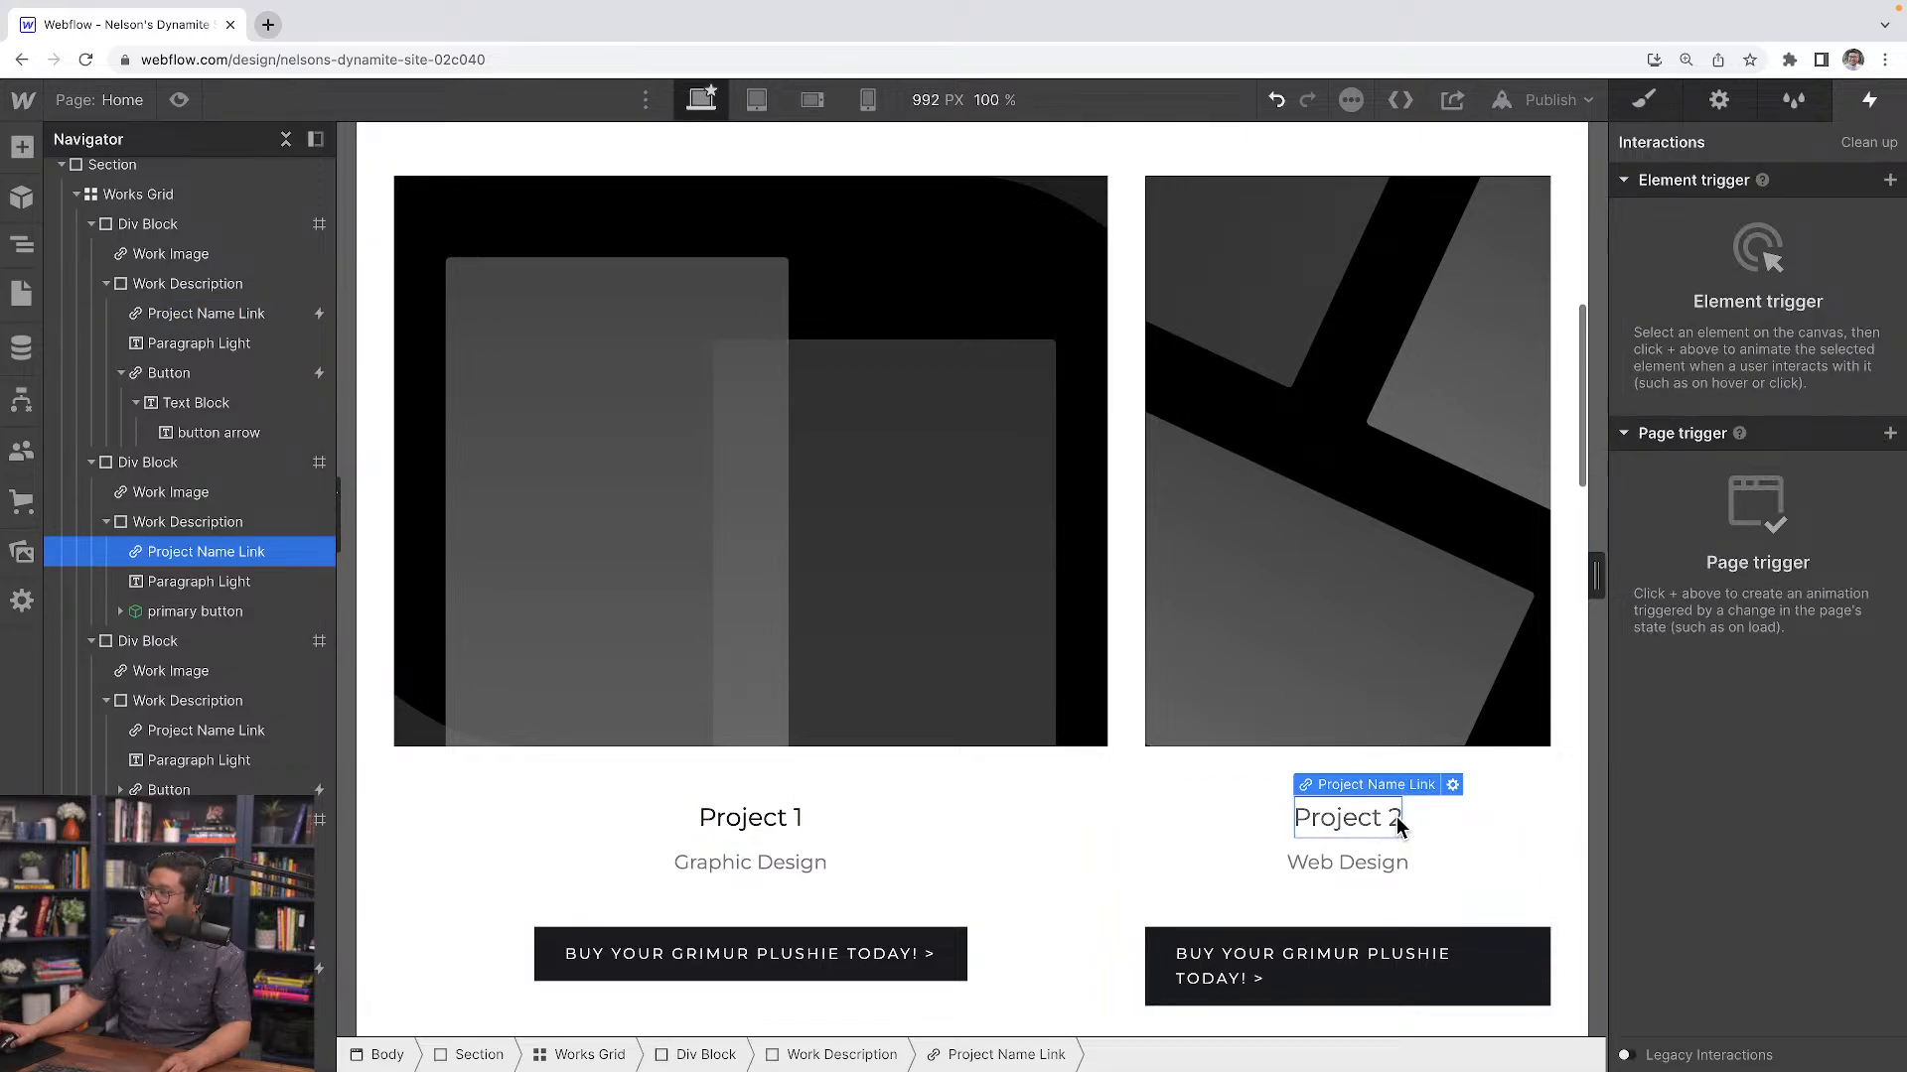
# Set the Project 1 title's hover interaction to trigger on all elements with the Project Name Link class
pyautogui.click(192, 731)
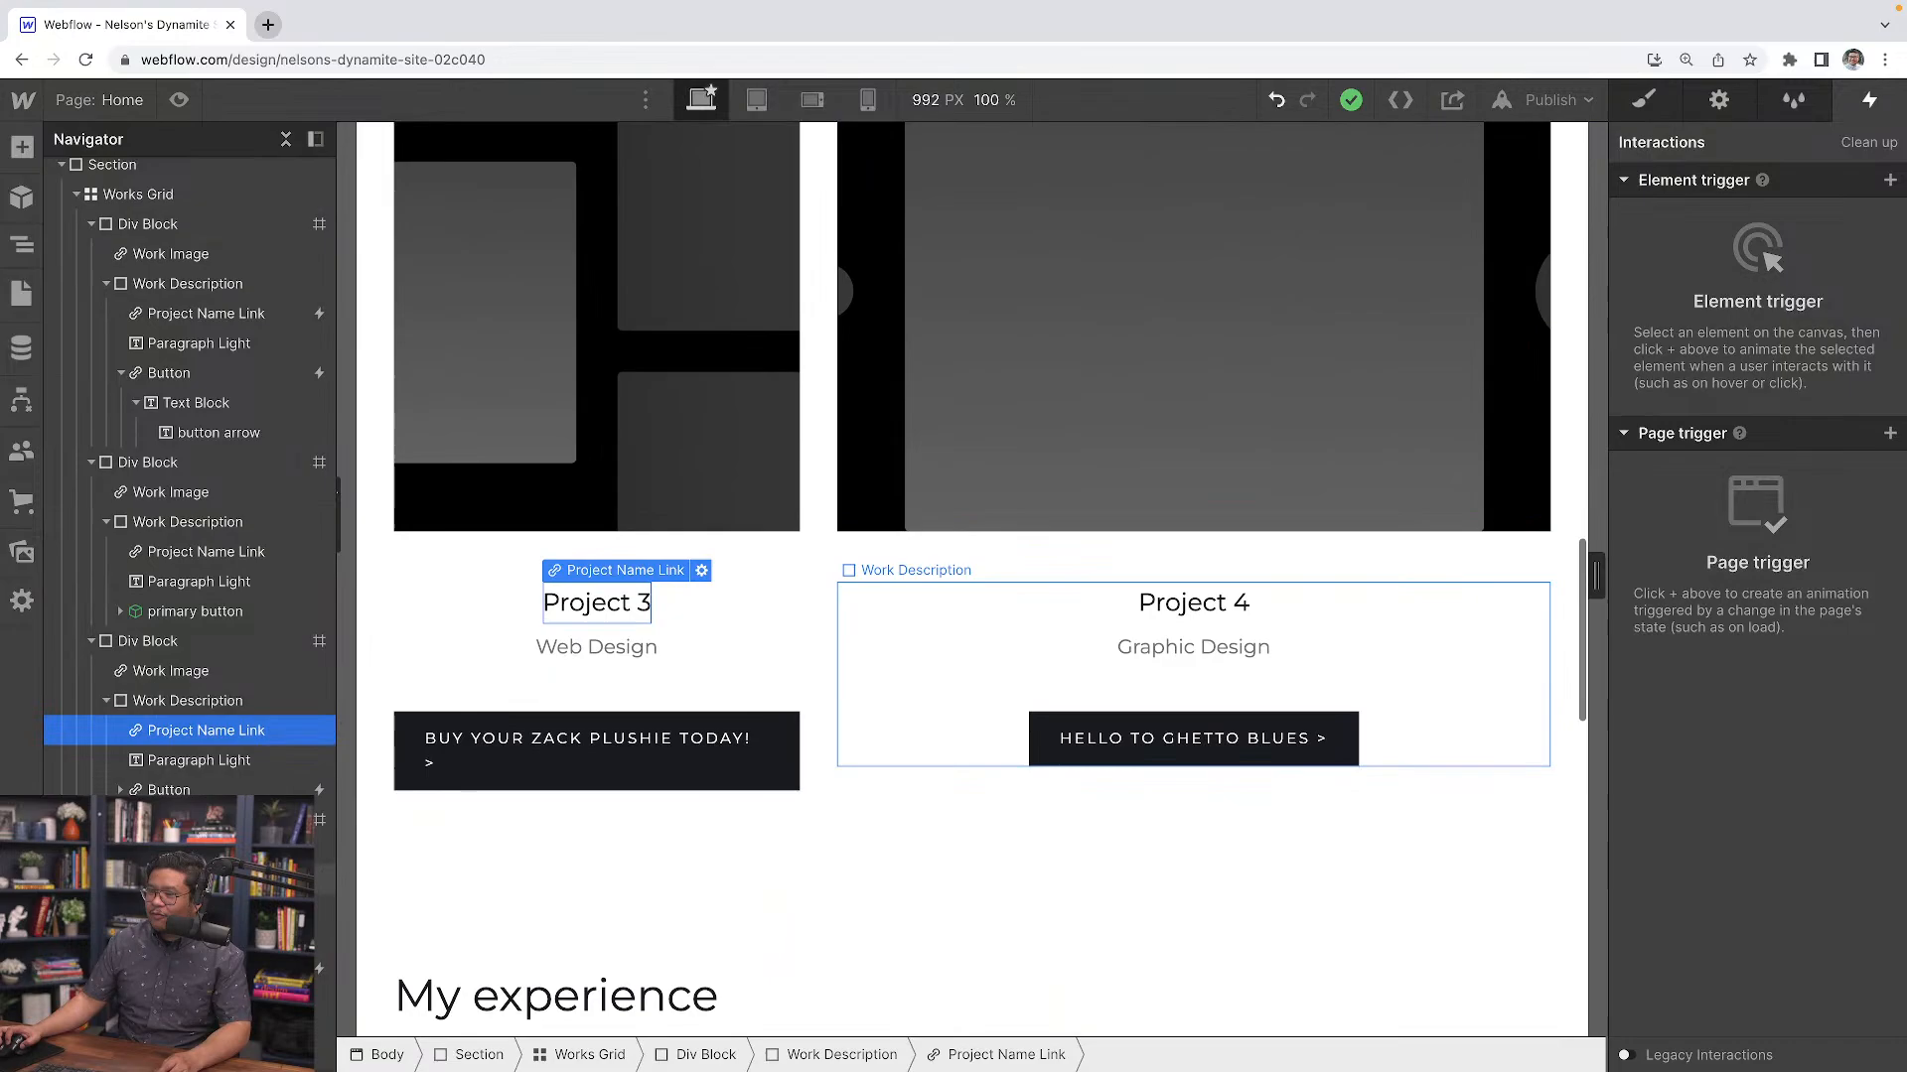
pyautogui.click(1194, 601)
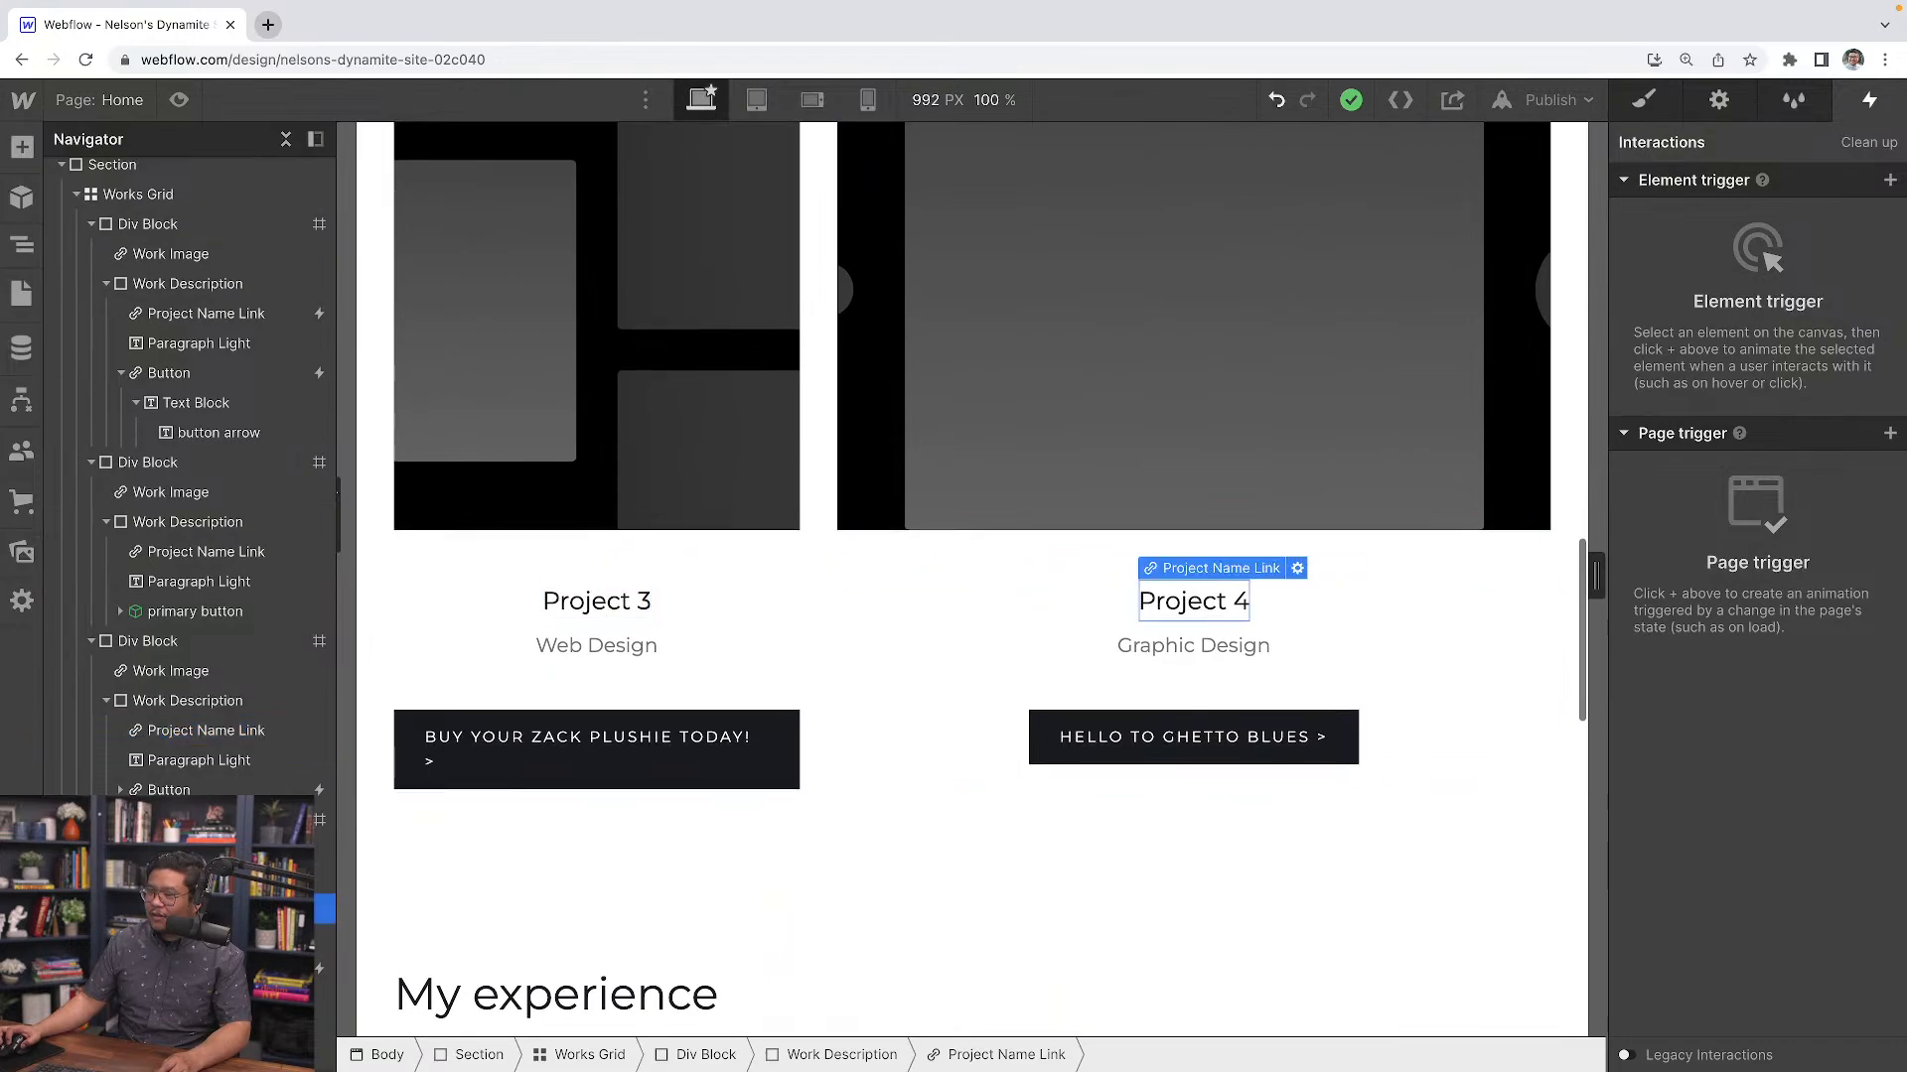
pyautogui.click(246, 313)
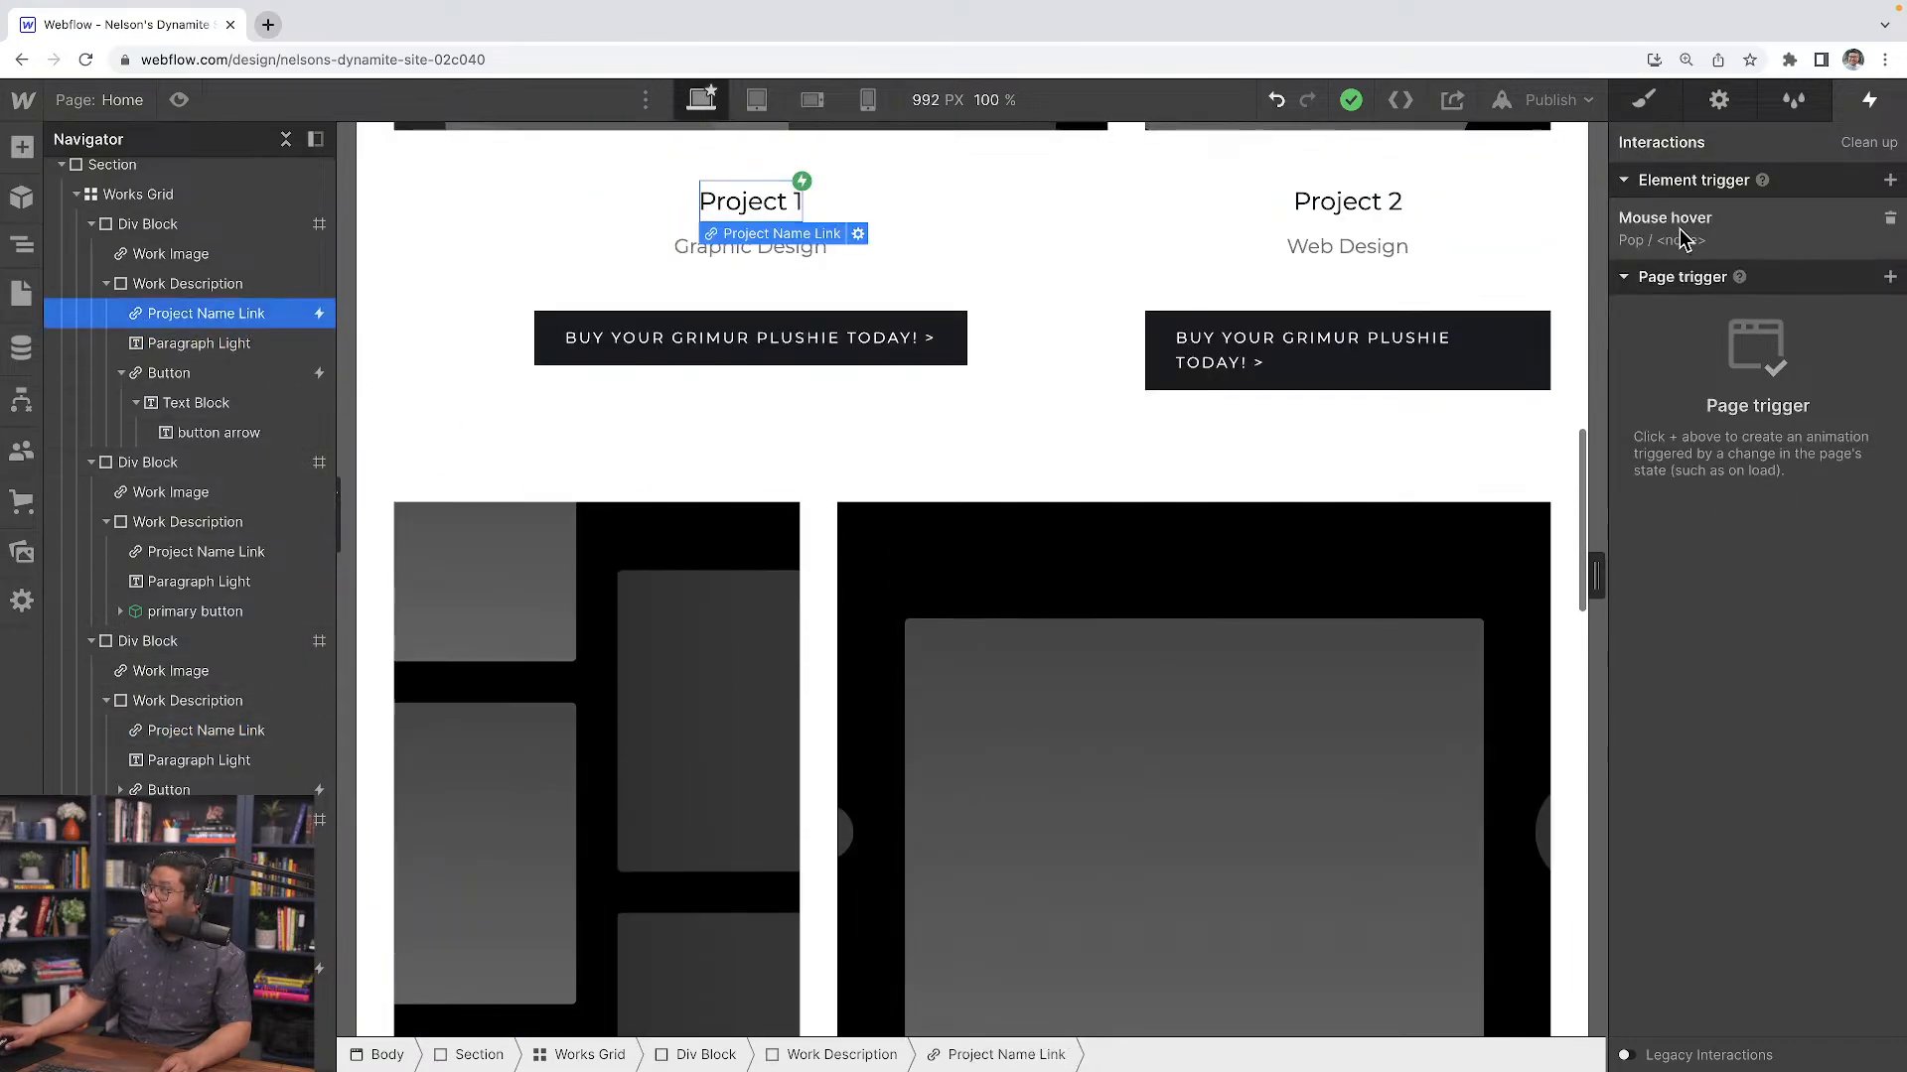
pyautogui.click(1685, 238)
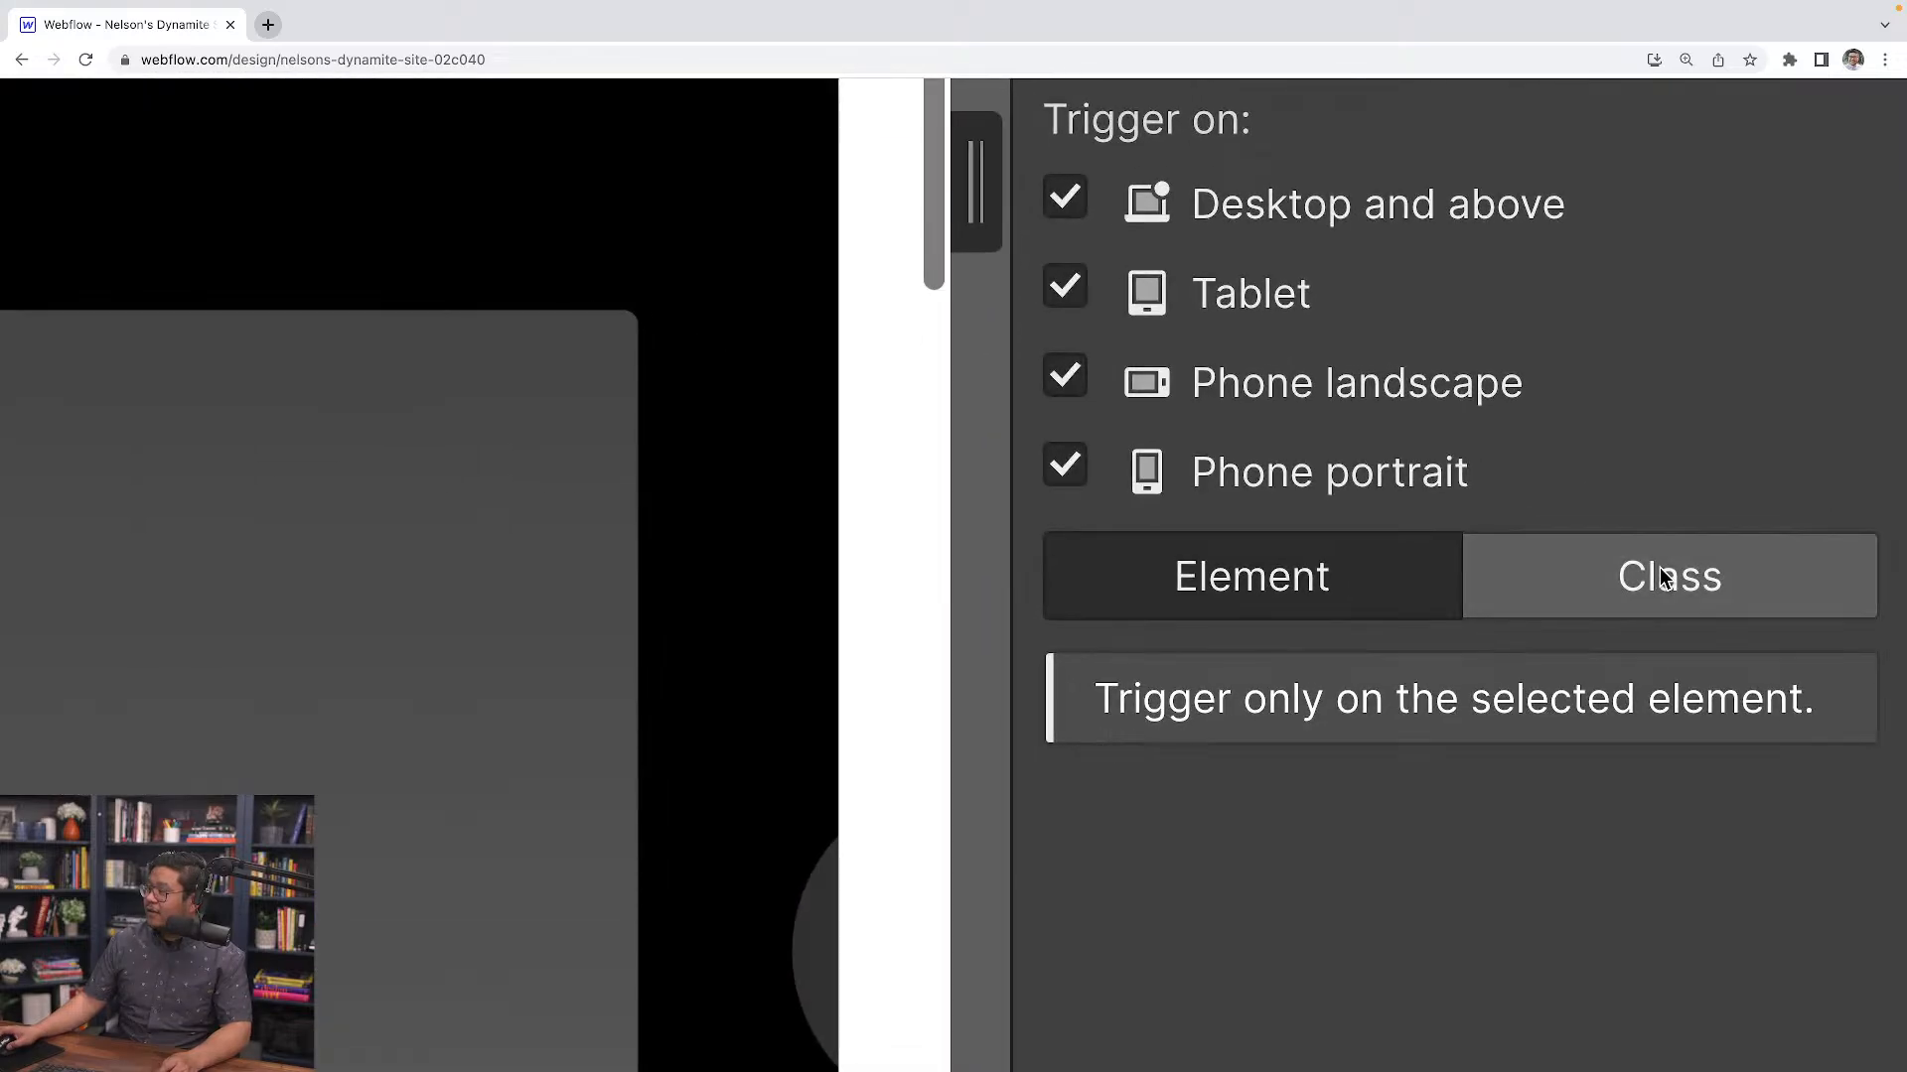
pyautogui.click(1665, 577)
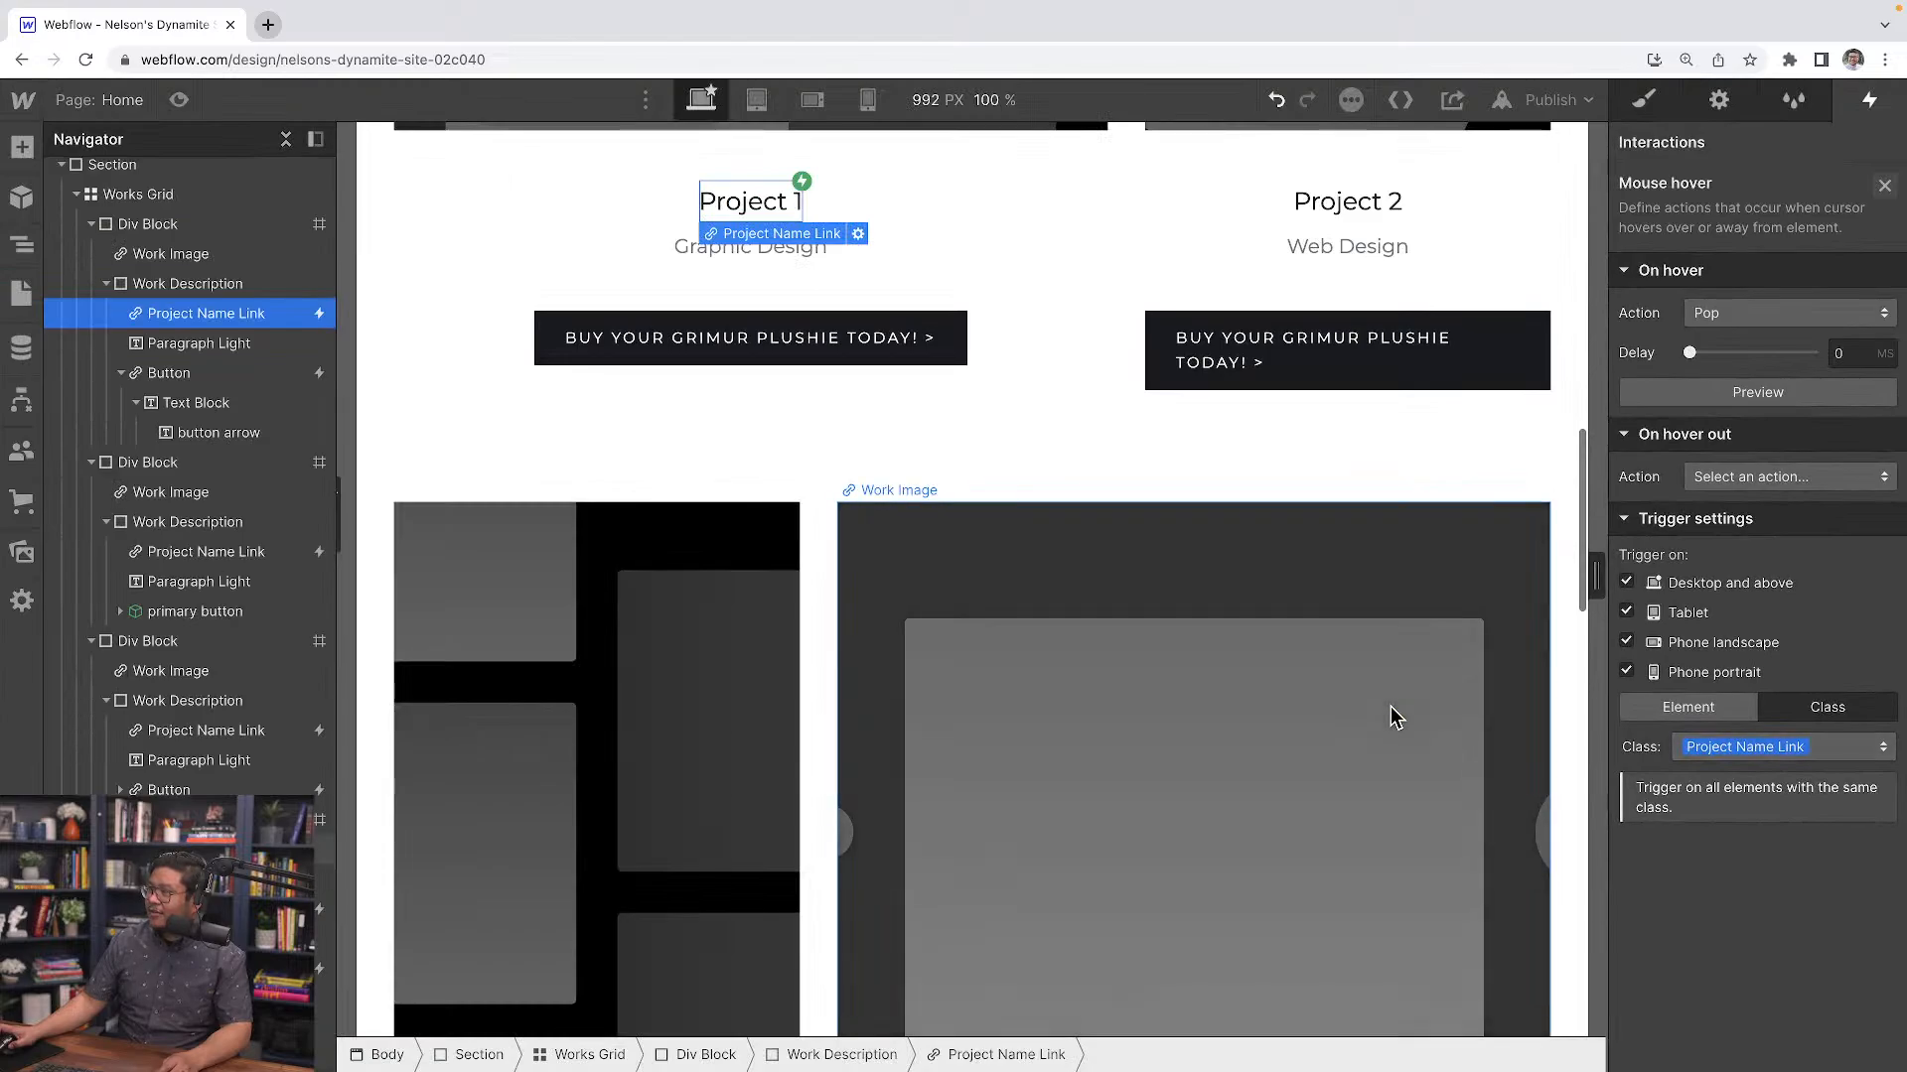
# Check the hover interaction on the Project 3 and Project 4 titles and preview the page's project section
pyautogui.click(238, 731)
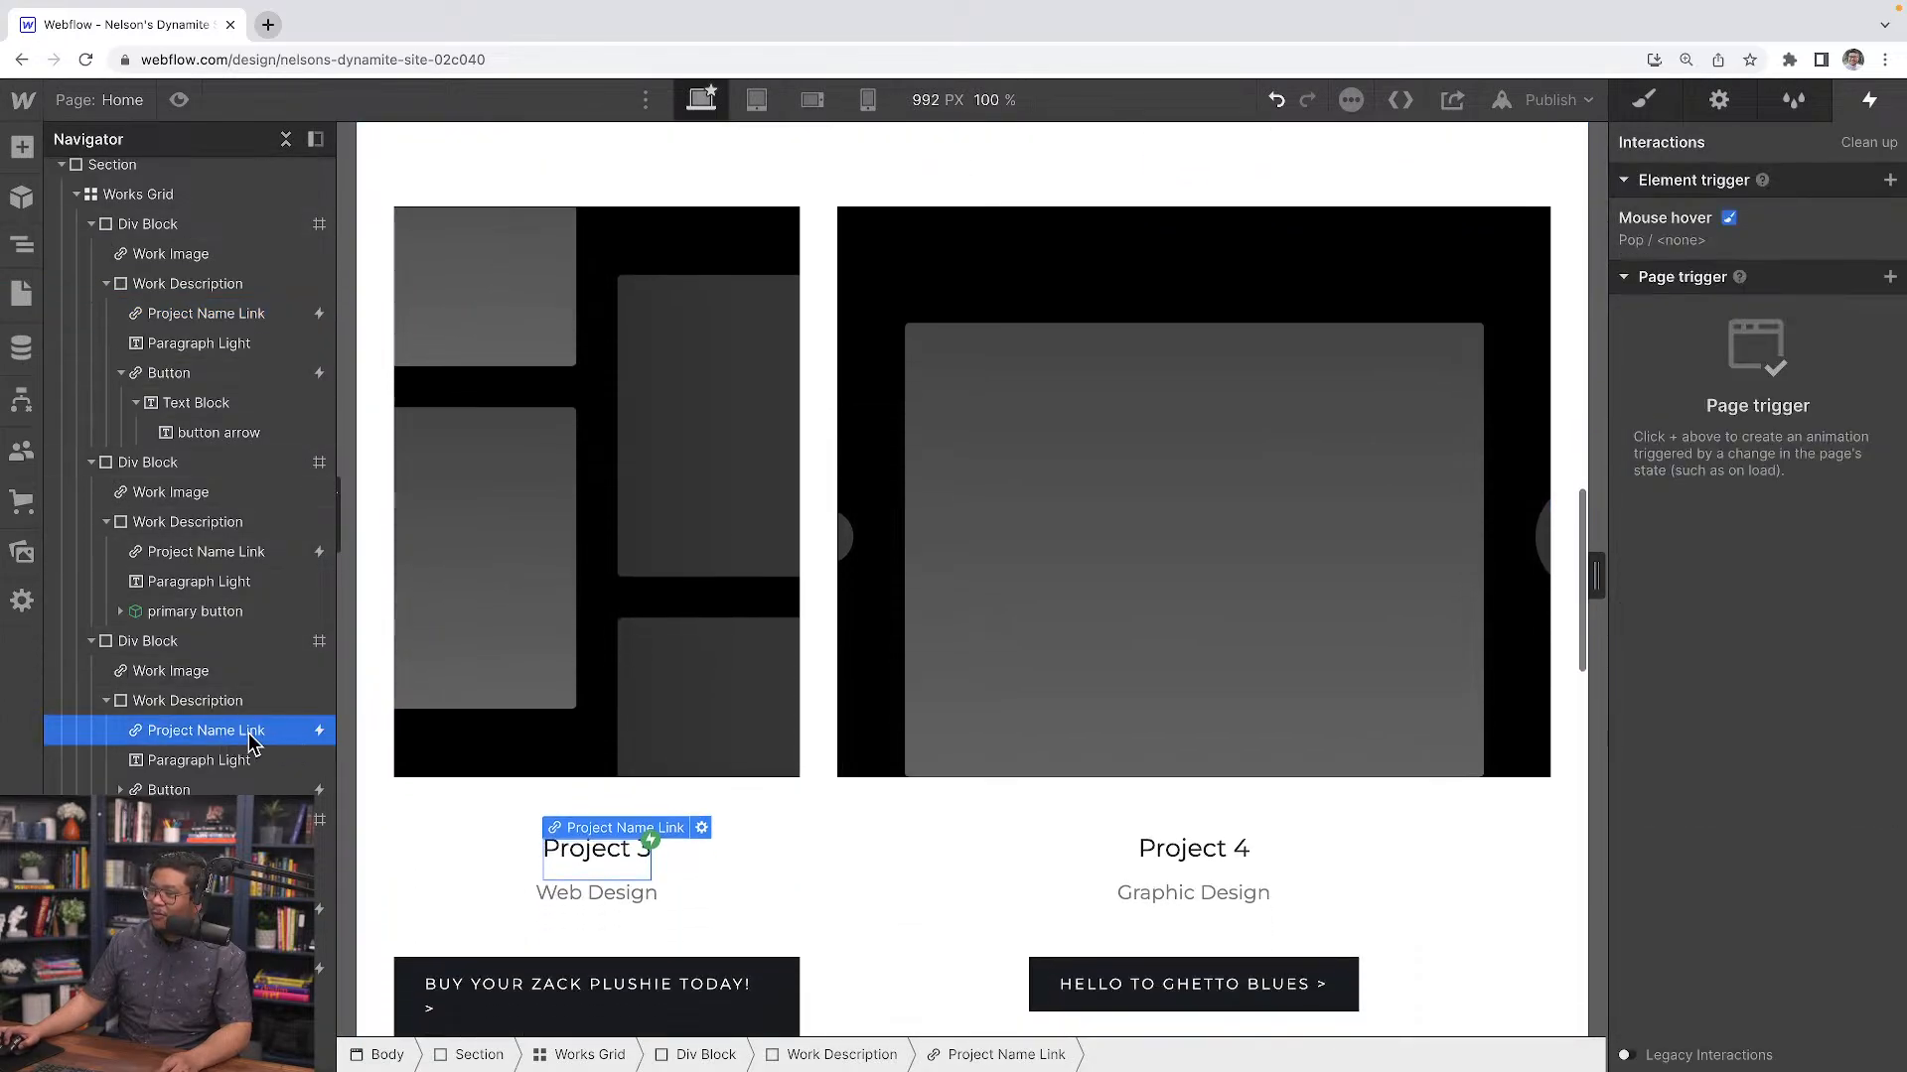
pyautogui.click(1191, 604)
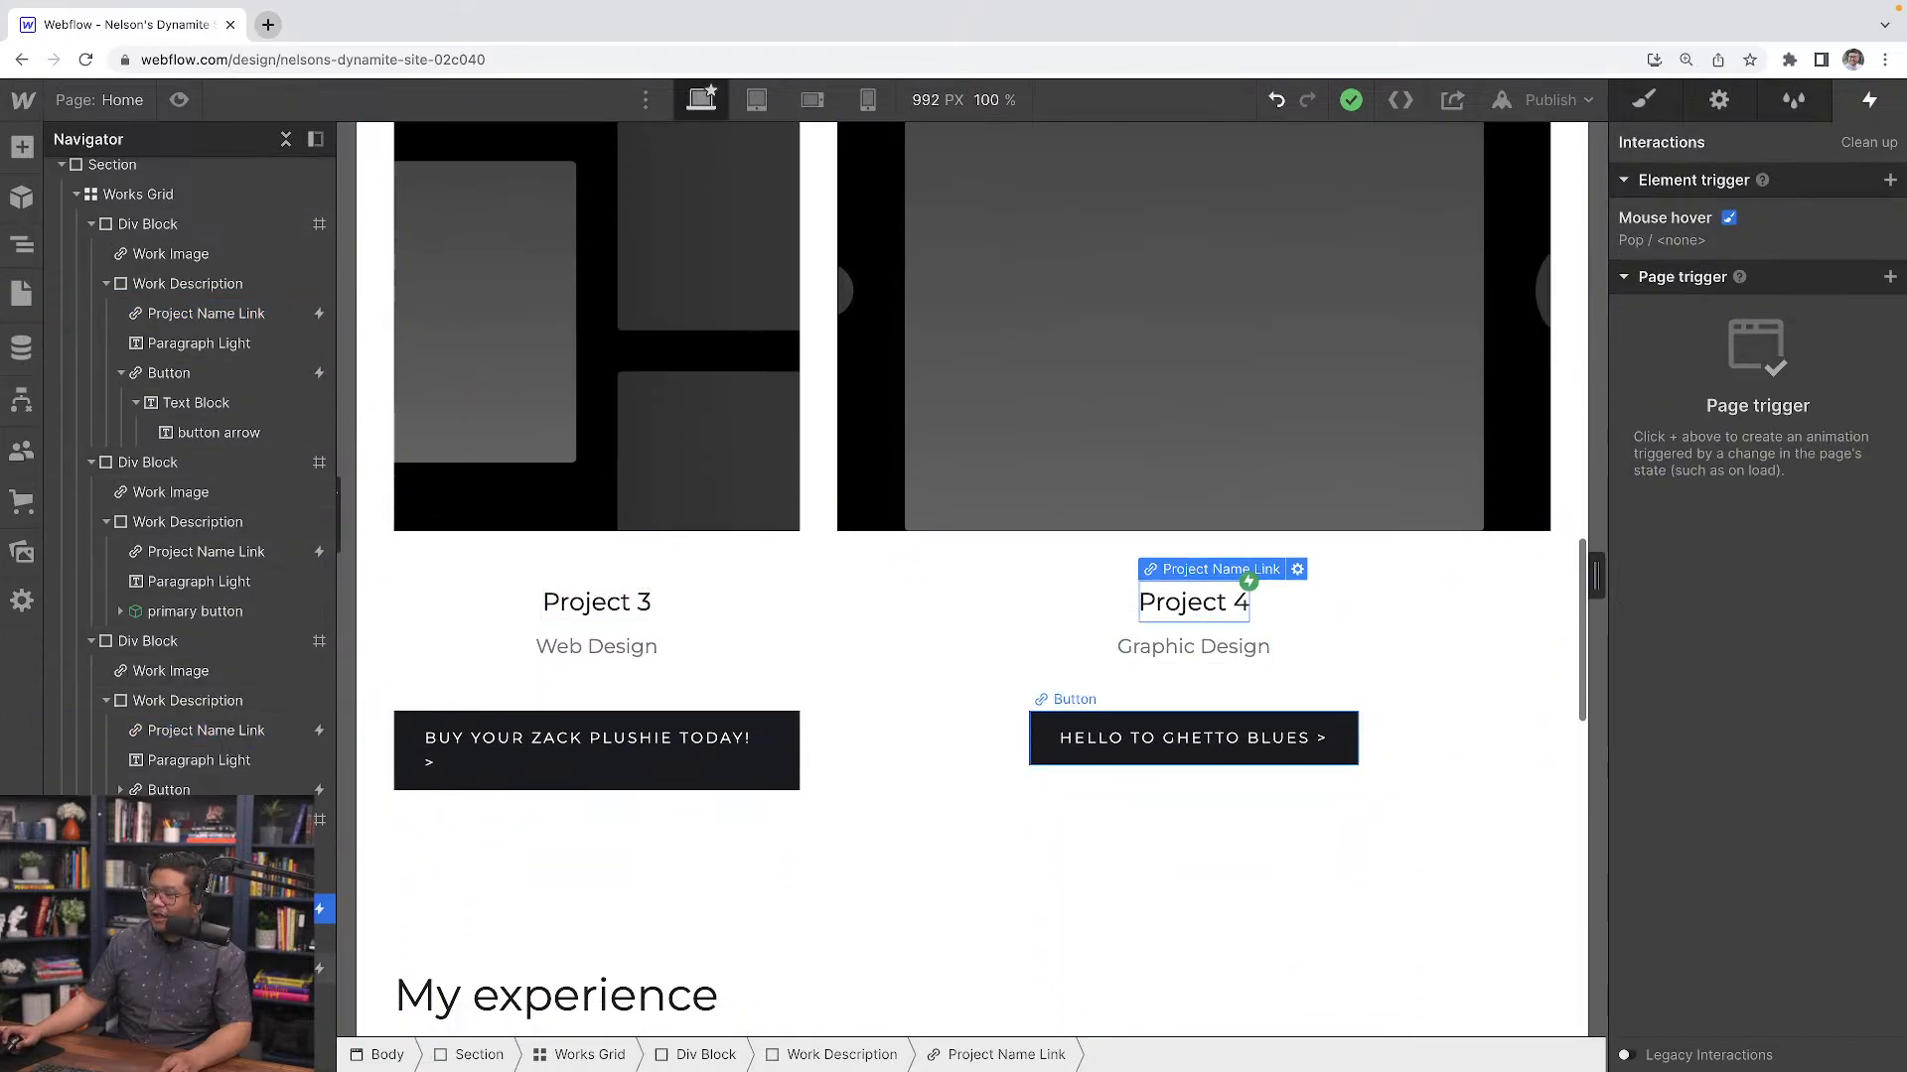
pyautogui.click(179, 100)
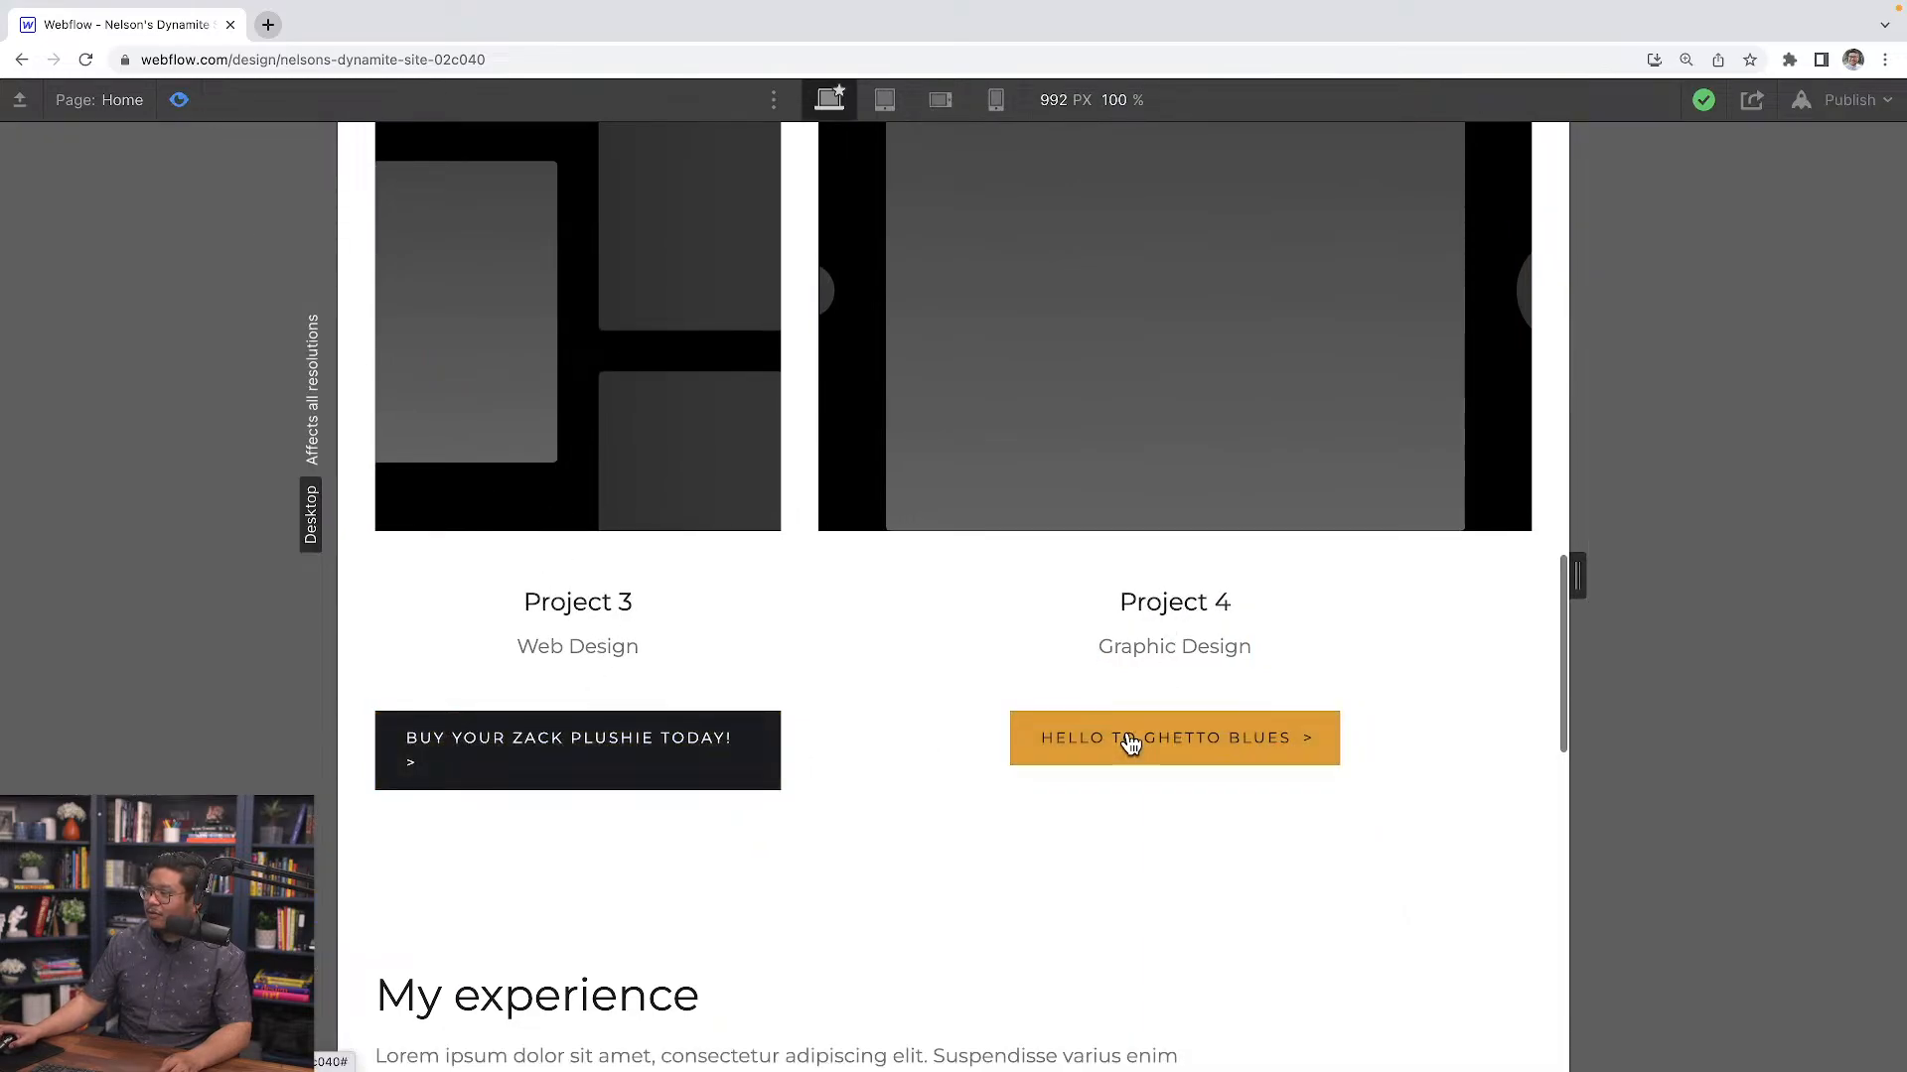
pyautogui.scroll(8, 929, 640)
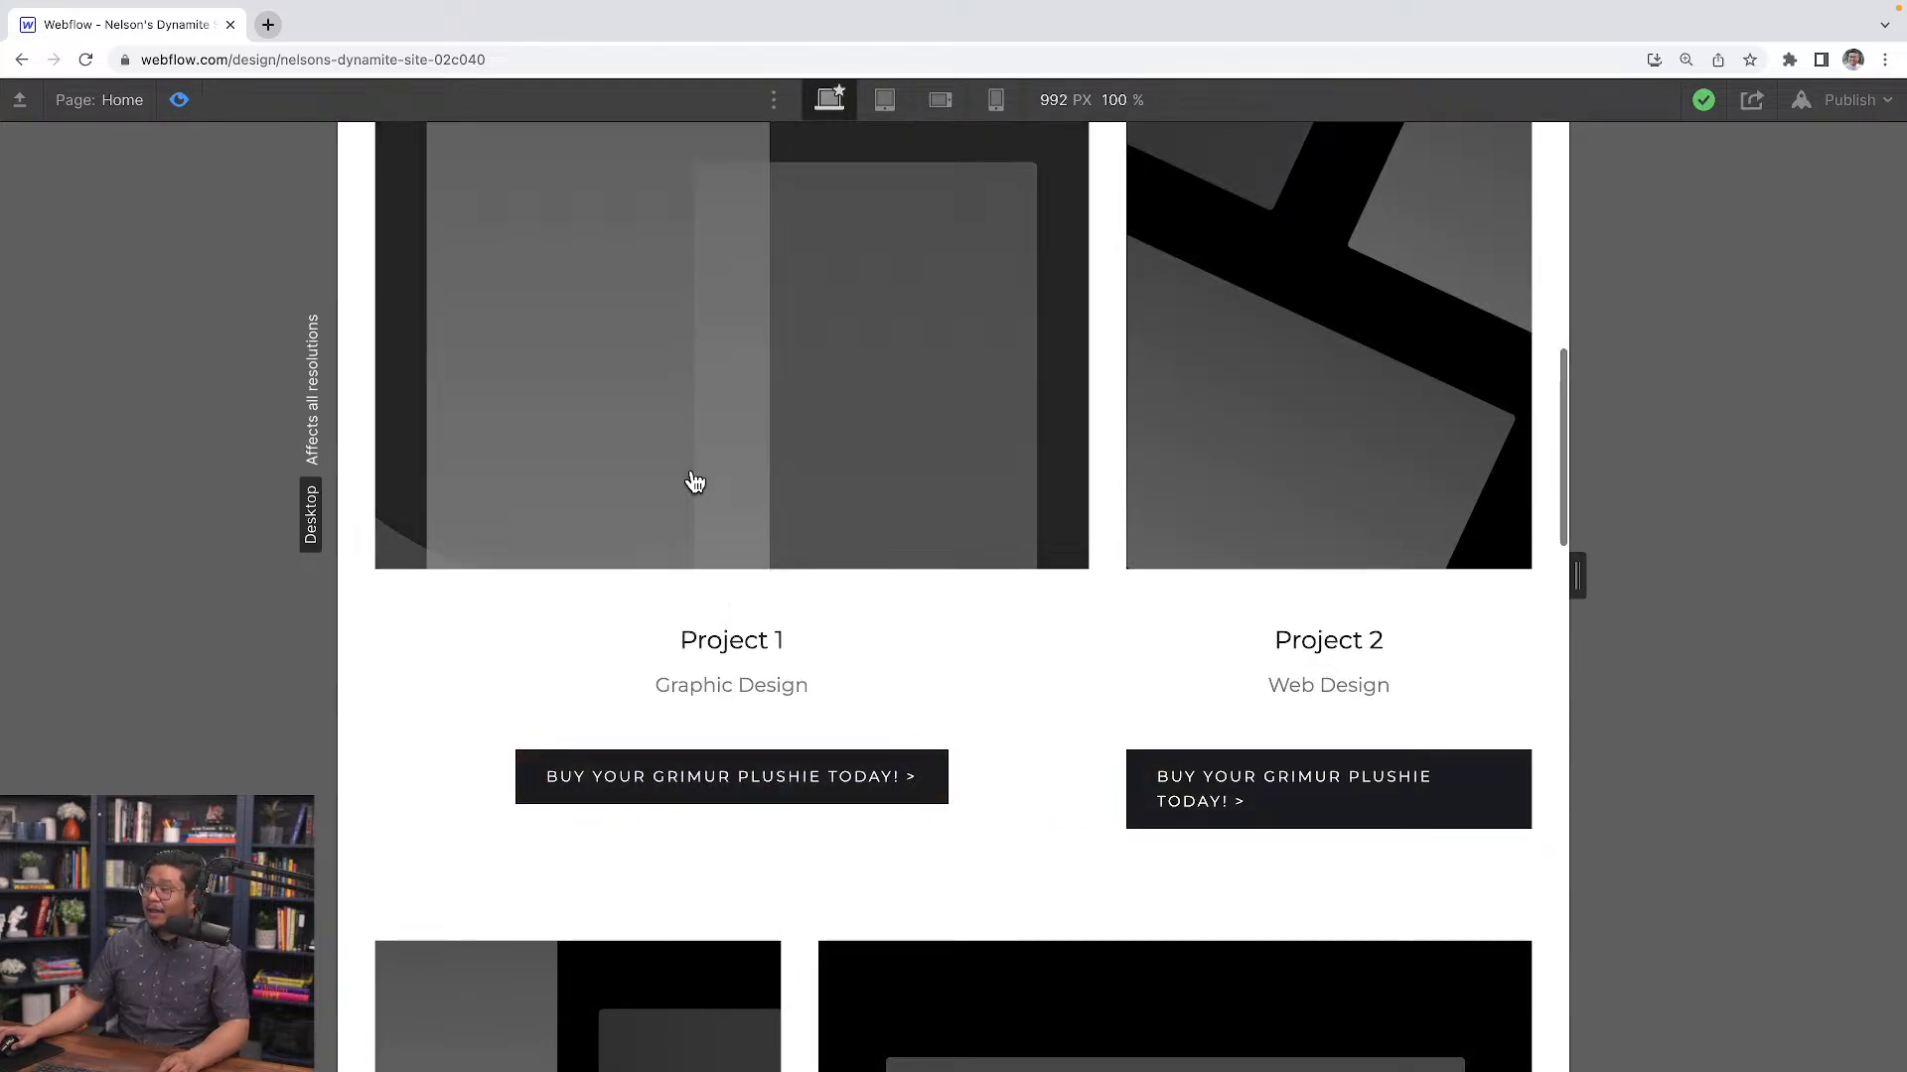
pyautogui.scroll(8, 694, 481)
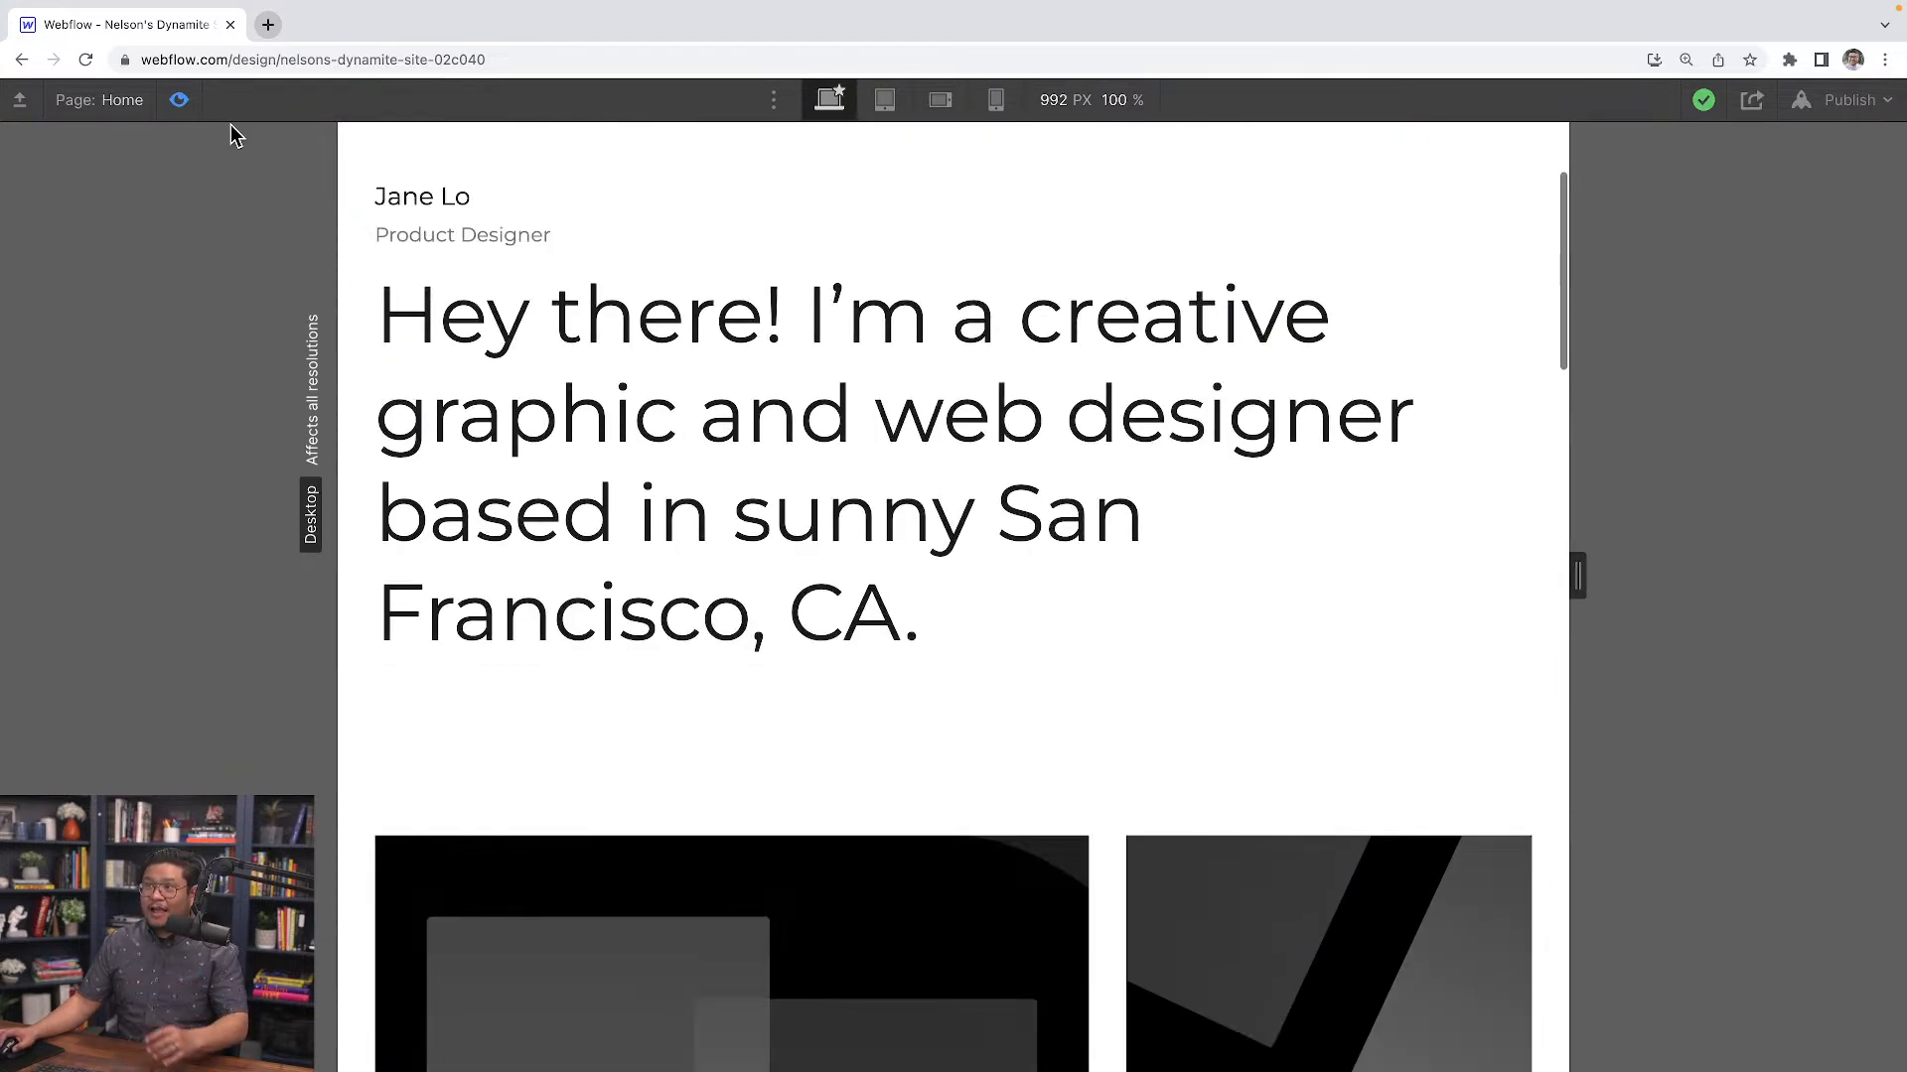
pyautogui.click(178, 99)
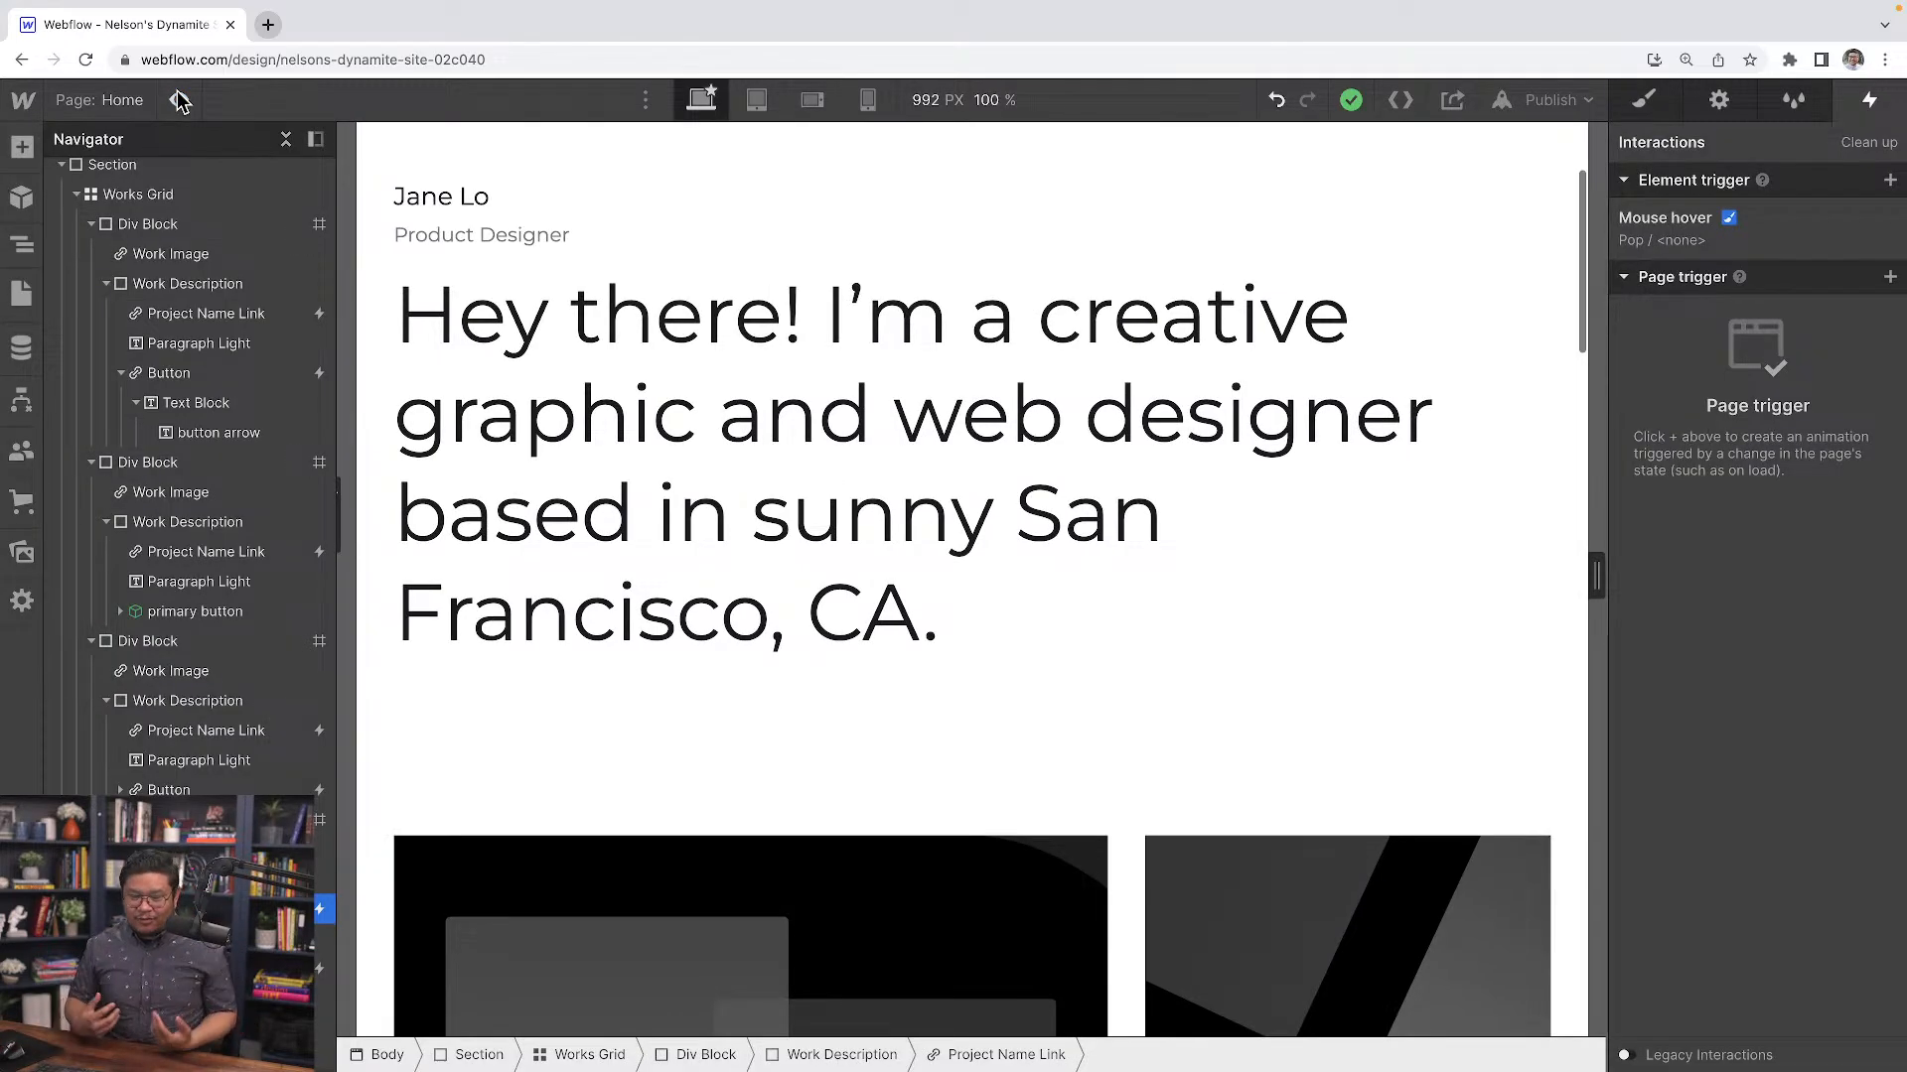